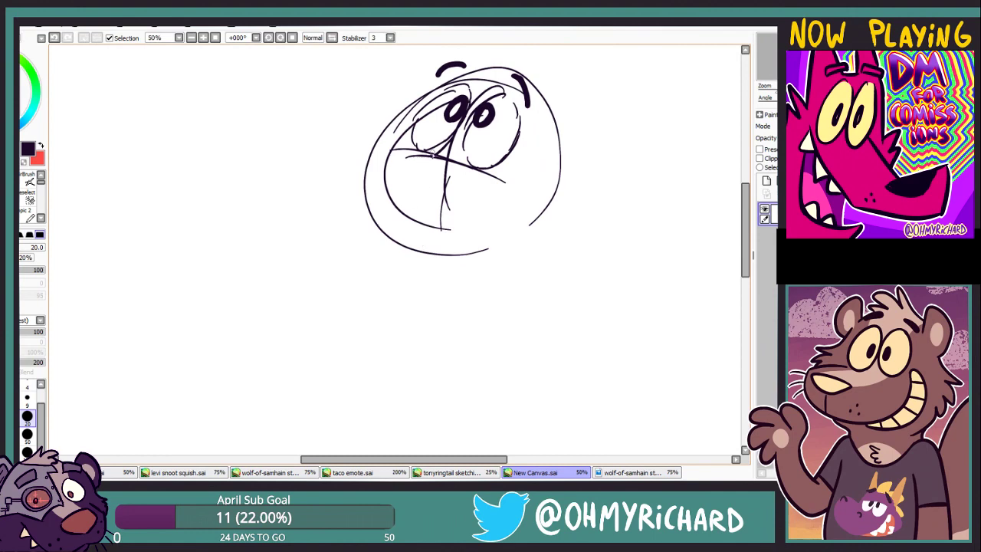
Erase parts of the rough head's circular guides and sketch a snout outline projecting from the face
left_click_drag(423, 151, 342, 154)
key("ctrl+z")
key("ctrl+z")
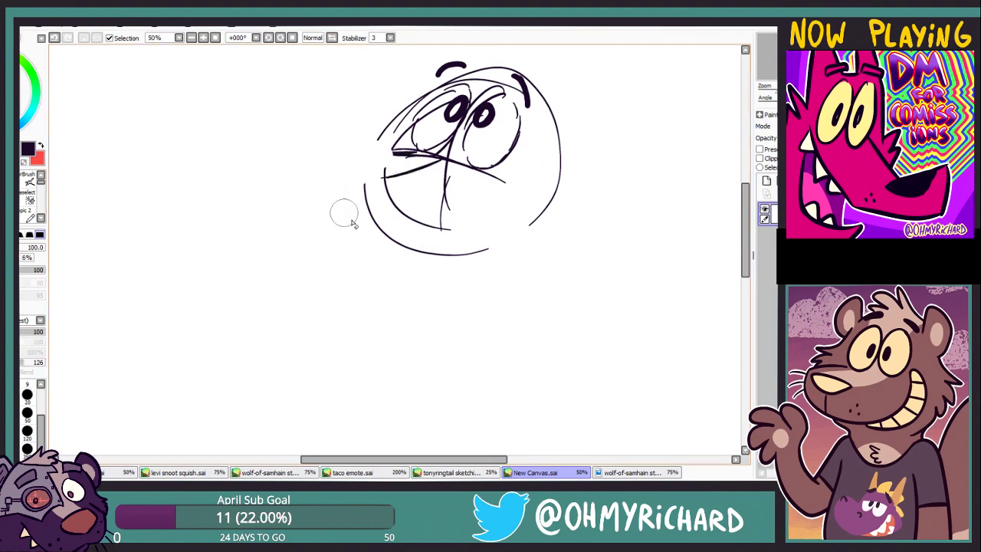
mouse_move(418, 153)
left_mouse_down()
mouse_move(354, 142)
mouse_move(377, 232)
left_mouse_up()
left_click_drag(454, 230, 322, 193)
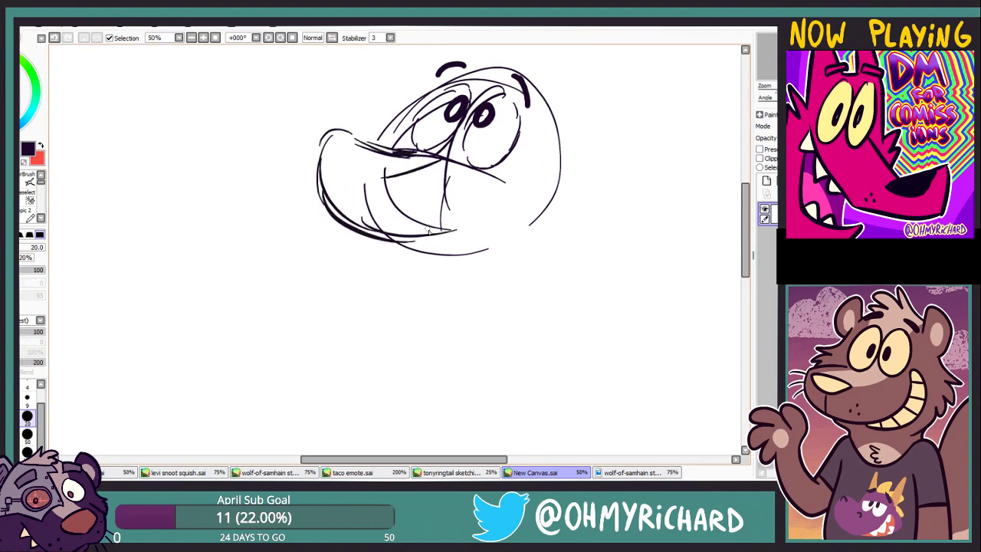
Add a nose, a smiling mouth corner with teeth, and a lower jaw to the rough head
mouse_move(345, 123)
left_mouse_down()
mouse_move(388, 150)
mouse_move(391, 176)
left_mouse_up()
mouse_move(457, 227)
left_mouse_down()
mouse_move(499, 171)
mouse_move(498, 233)
left_mouse_up()
left_click_drag(505, 211, 469, 260)
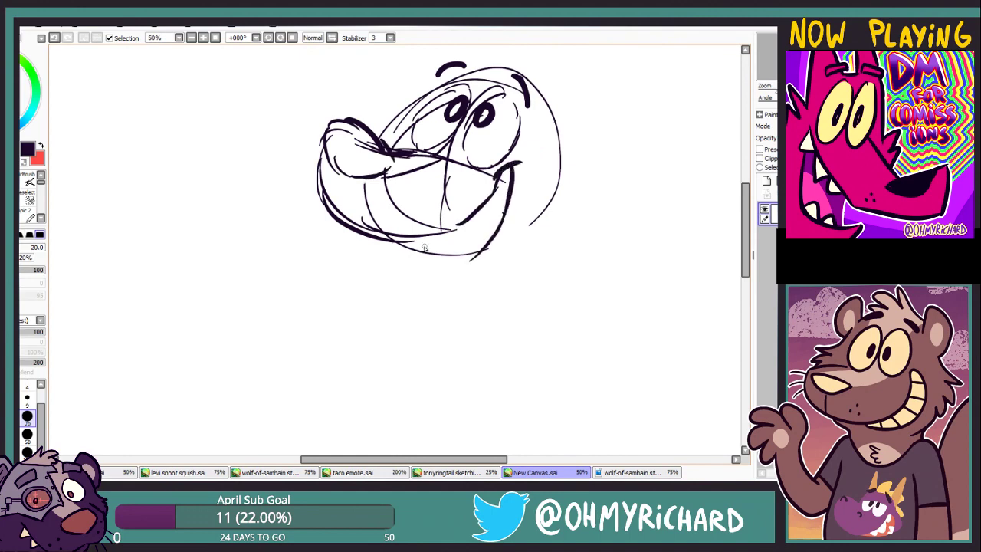
left_click_drag(462, 223, 496, 193)
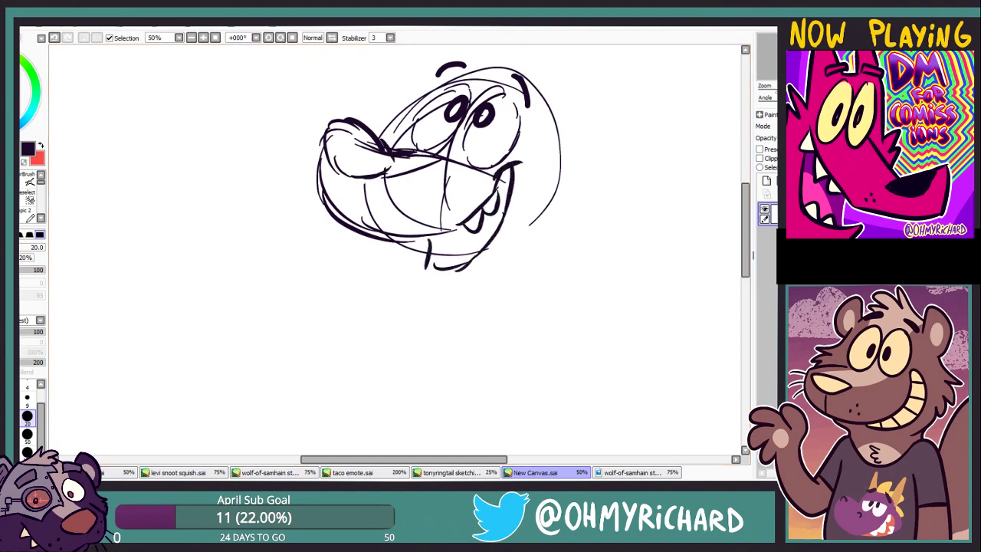
left_click_drag(587, 214, 598, 214)
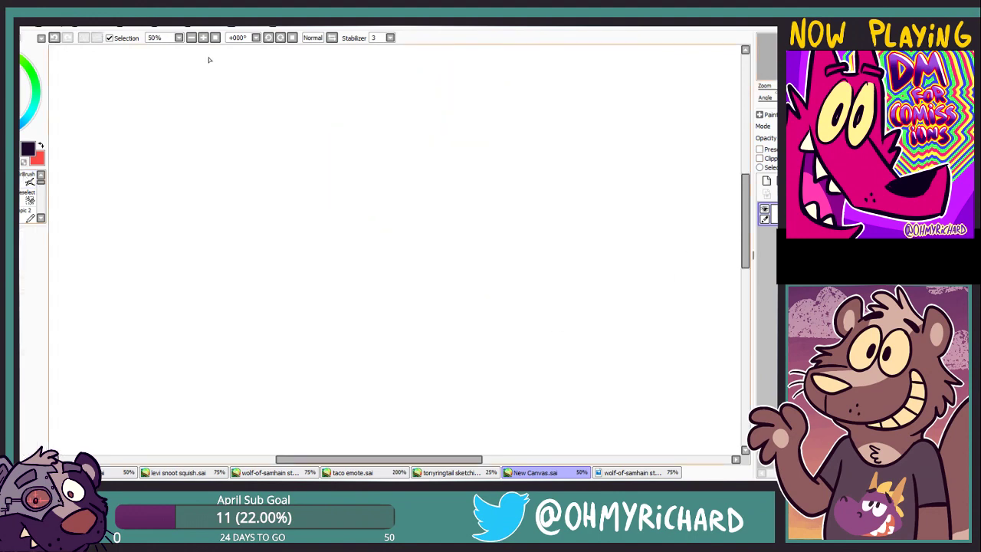
Sketch a large light-grey circle as the construction shape for a new character's head
scroll(353, 121, "up", 1)
left_click_drag(382, 98, 306, 110)
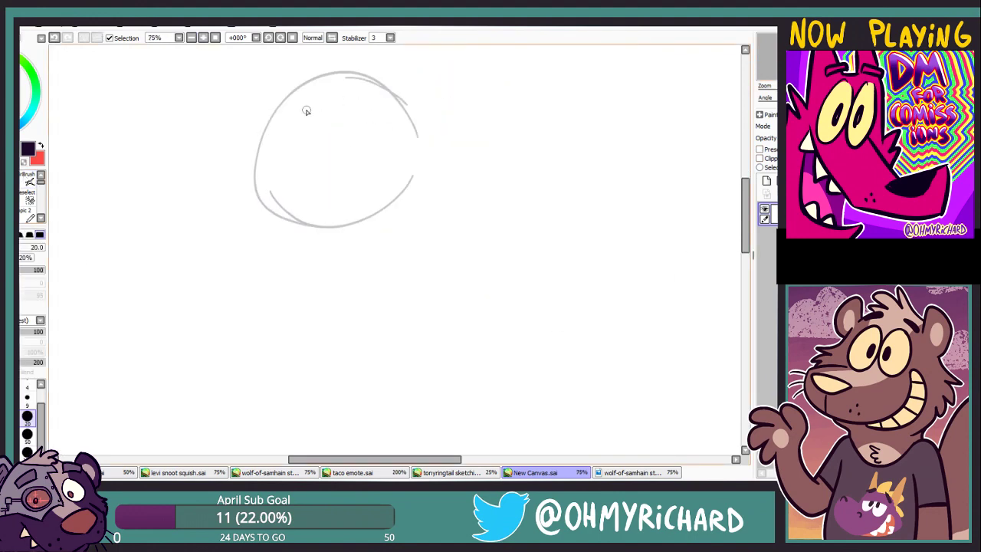
left_click_drag(357, 235, 403, 251)
left_click_drag(395, 163, 462, 147)
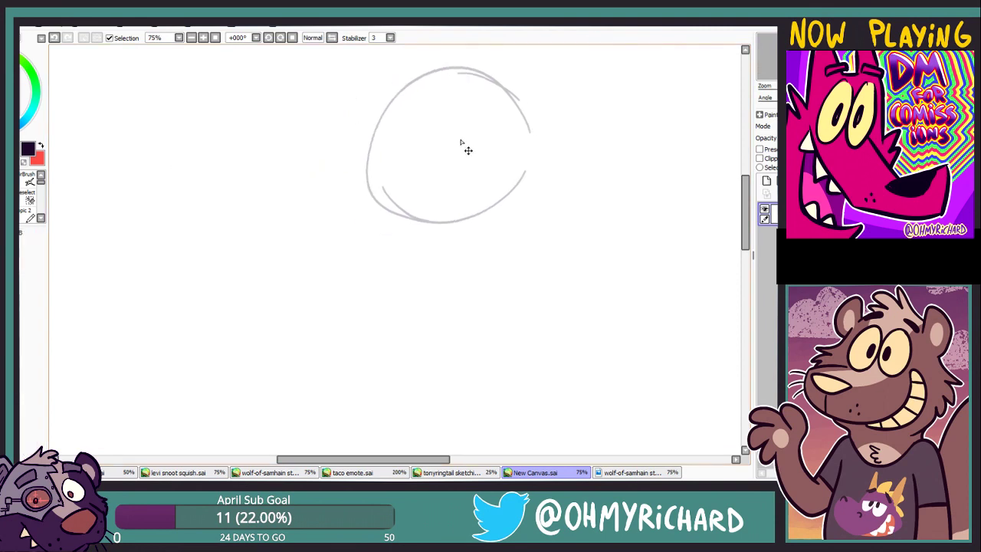
Sketch a curved spine line below the head and crossing curved facial guidelines inside the head circle
mouse_move(426, 209)
left_mouse_down()
mouse_move(427, 253)
mouse_move(496, 395)
left_mouse_up()
left_click_drag(418, 216, 454, 331)
left_click_drag(442, 69, 406, 195)
left_click_drag(438, 72, 398, 167)
left_click_drag(348, 138, 460, 147)
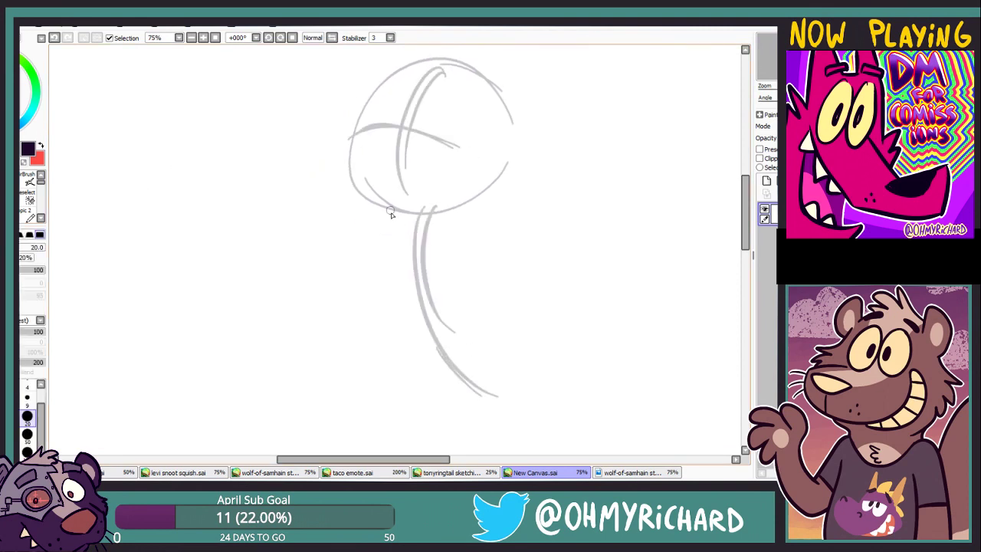
Sketch the pear-shaped torso outline around the spine line, with a curved back and front
left_click_drag(483, 197, 541, 372)
mouse_move(372, 216)
left_mouse_down()
mouse_move(389, 388)
mouse_move(523, 340)
mouse_move(505, 281)
left_mouse_up()
left_click_drag(478, 213, 512, 285)
left_click_drag(484, 200, 491, 247)
Sketch the snout projecting from the head circle, with a rounded nose tip and a smiling mouth
mouse_move(386, 122)
left_mouse_down()
mouse_move(317, 102)
mouse_move(340, 158)
mouse_move(423, 157)
left_mouse_up()
left_click_drag(425, 122, 429, 180)
left_click_drag(307, 96, 360, 126)
left_click_drag(315, 126, 333, 144)
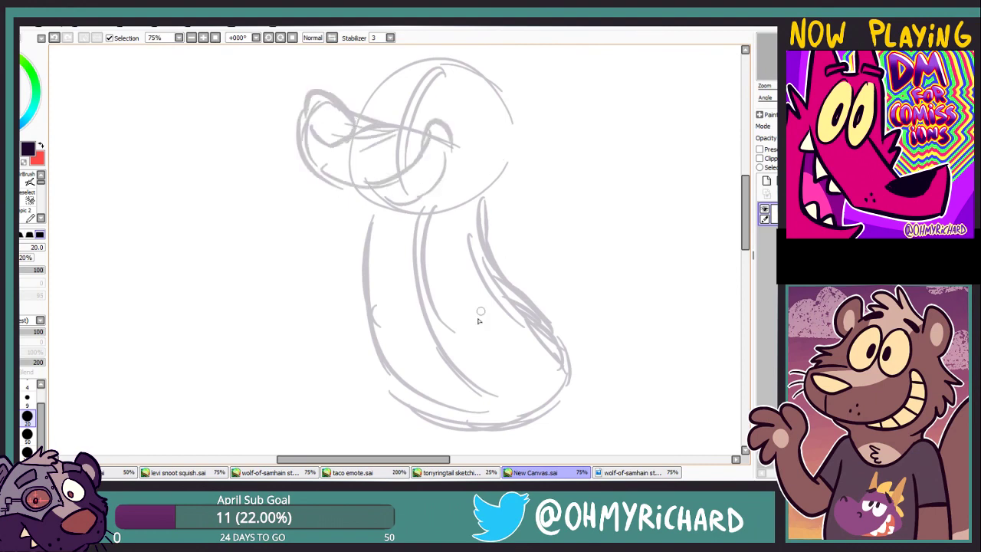
Sketch a pointed chest fur tuft and a short curved line at the rear base of the torso
scroll(480, 321, "down", 3)
left_click_drag(470, 259, 510, 335)
key("ctrl+minus")
left_click_drag(400, 280, 383, 320)
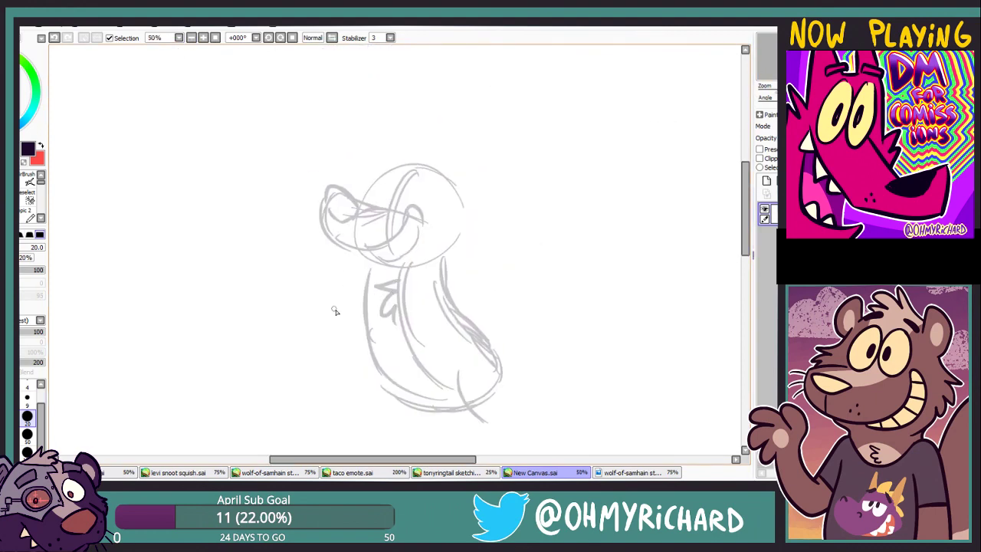
Sketch the near arm bent at the elbow, with a fist held in front of the chest
left_click_drag(442, 302, 440, 289)
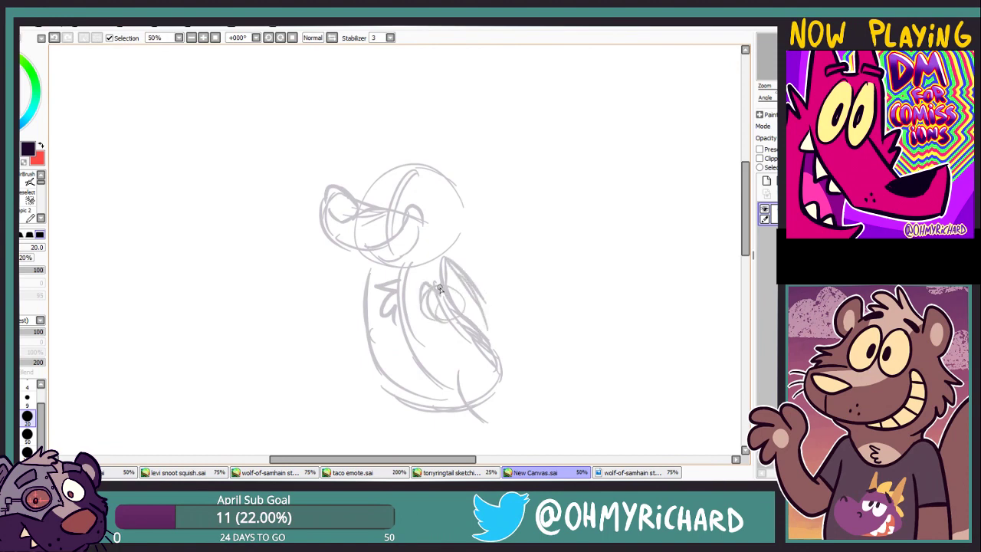
key("ctrl+z")
key("e")
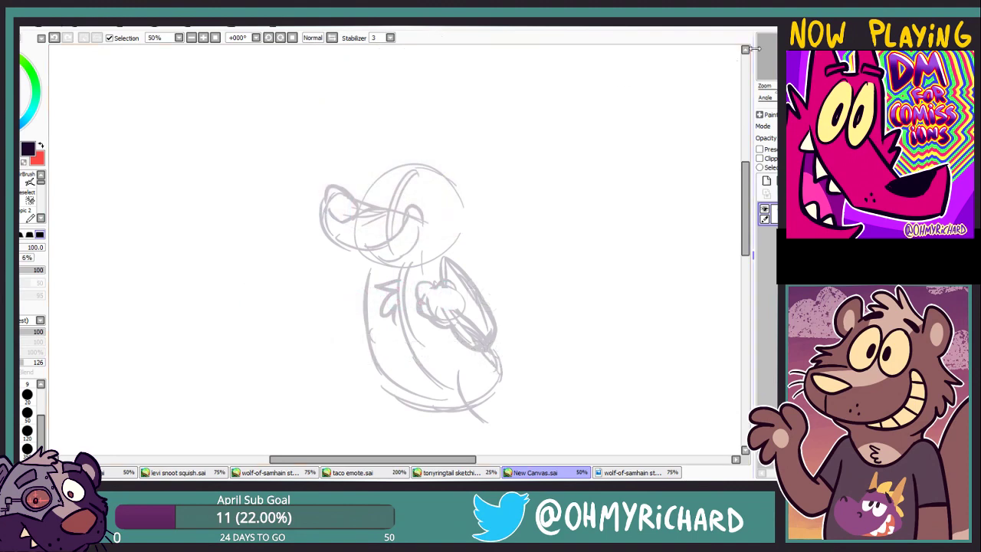
scroll(165, 138, "down", 1)
scroll(165, 138, "left", 1)
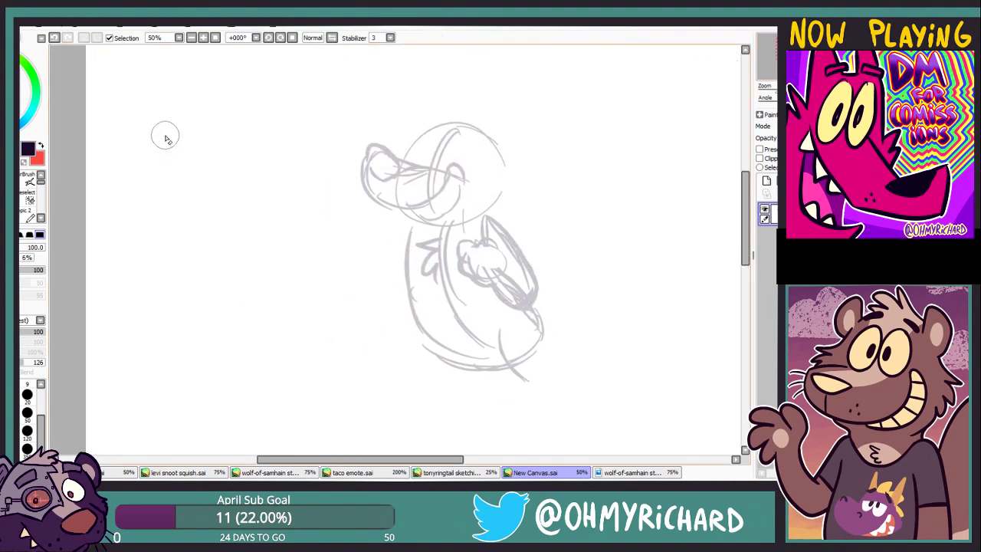
Sketch the eyes, a pointed hair tuft on top of the head, and spiky cheek fur at its back
left_click_drag(410, 253, 389, 244)
key("e")
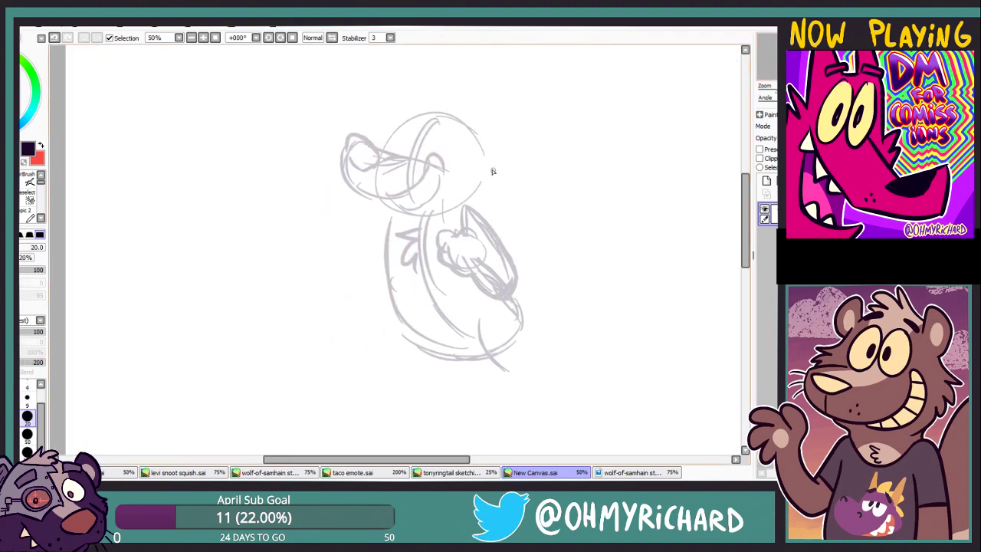
left_click_drag(511, 170, 469, 201)
left_click_drag(481, 131, 470, 152)
mouse_move(423, 118)
left_mouse_down()
mouse_move(472, 100)
mouse_move(473, 125)
mouse_move(426, 72)
left_mouse_up()
left_click_drag(408, 100, 443, 112)
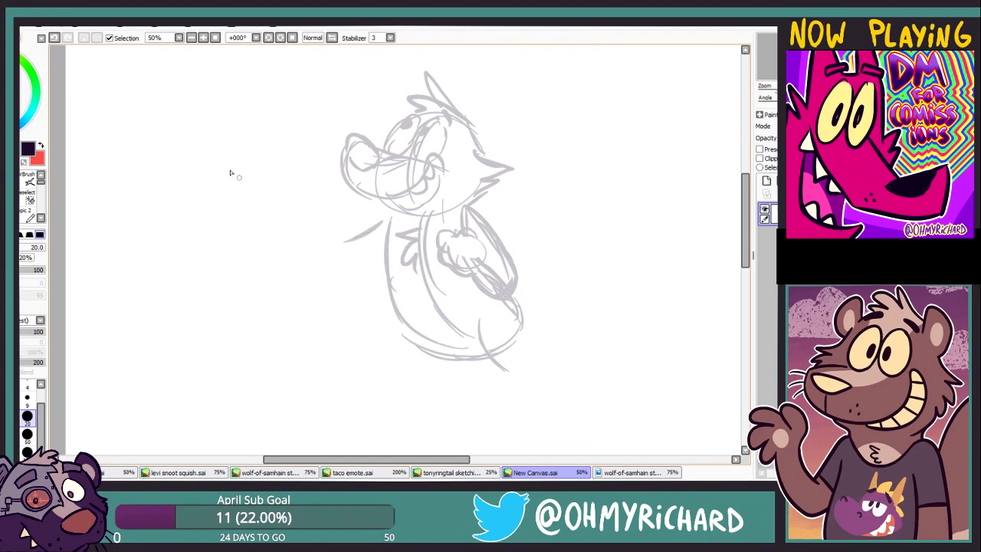
Undo the far arm stroke and sketch a raised fist in front of the chest instead
key("ctrl+z")
left_click_drag(366, 243, 372, 219)
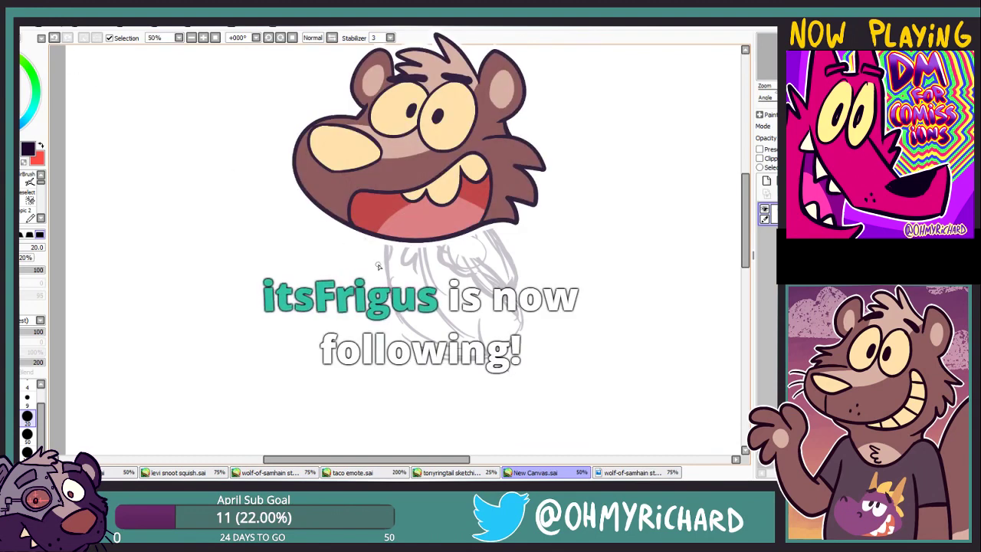
key("ctrl")
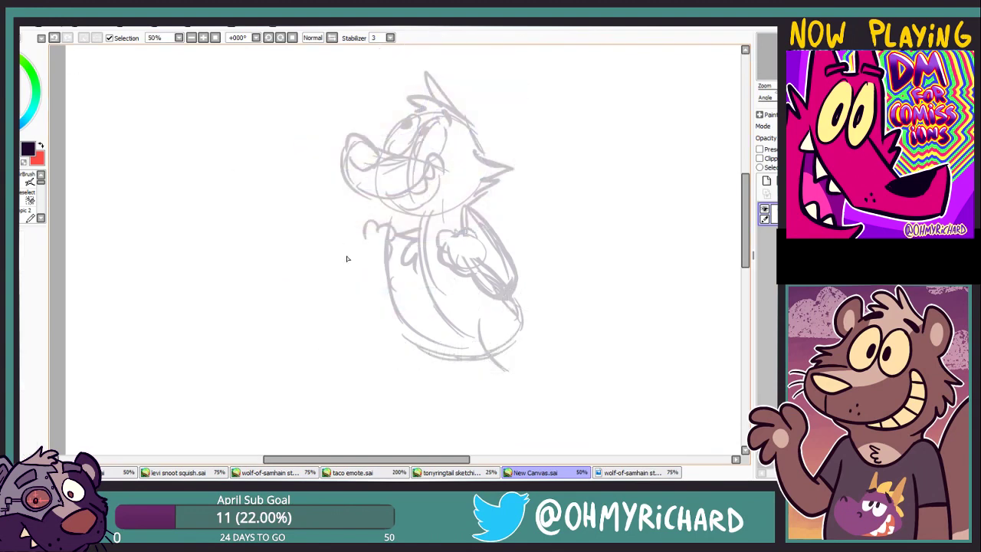
mouse_move(374, 219)
left_mouse_down()
mouse_move(391, 244)
mouse_move(360, 285)
left_mouse_up()
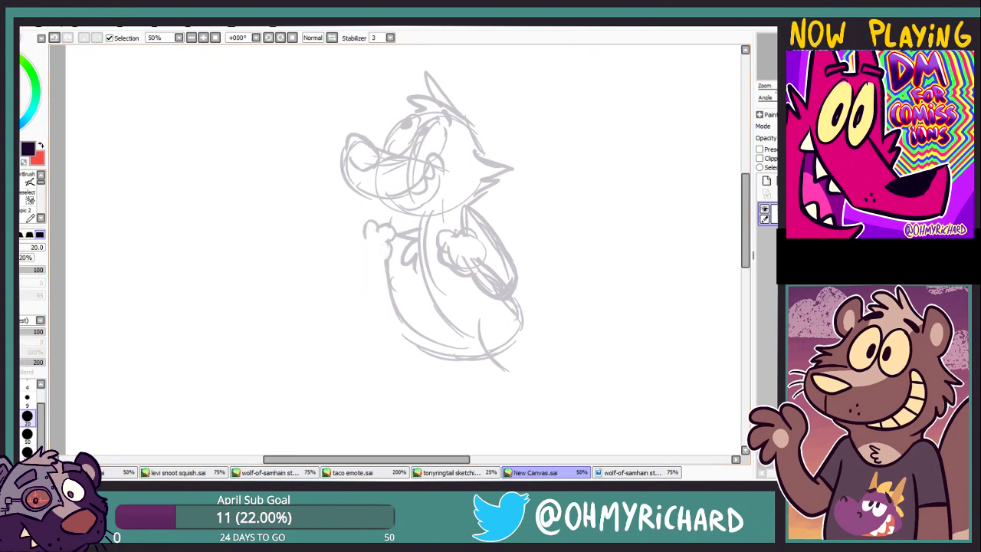
Erase the overlapping construction lines inside the near forearm and redraw a cleaner arm outline
key("e")
mouse_move(463, 257)
left_mouse_down()
mouse_move(489, 283)
mouse_move(491, 271)
mouse_move(483, 280)
mouse_move(459, 265)
mouse_move(449, 249)
mouse_move(464, 240)
mouse_move(447, 244)
mouse_move(467, 277)
left_mouse_up()
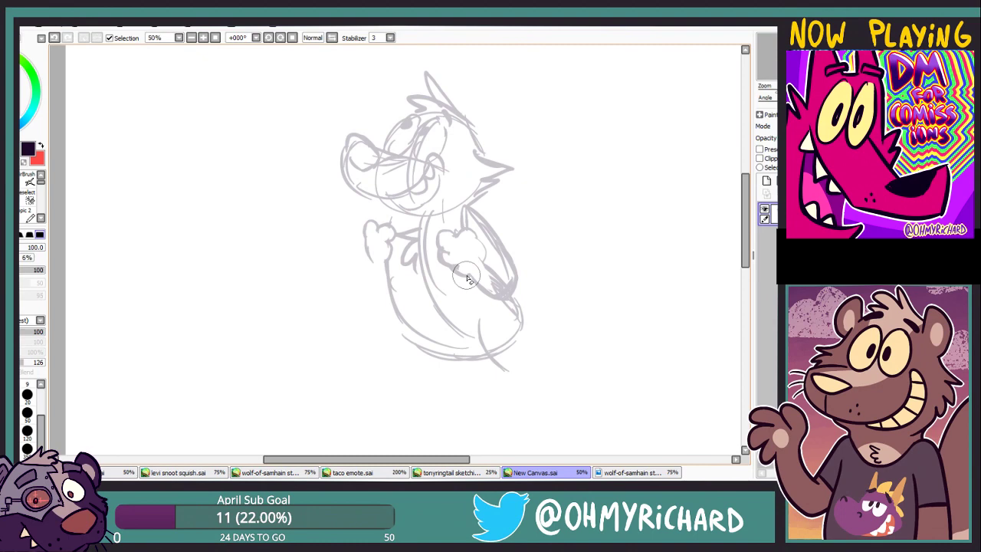
mouse_move(467, 278)
left_mouse_down()
mouse_move(498, 280)
mouse_move(481, 229)
mouse_move(500, 283)
left_mouse_up()
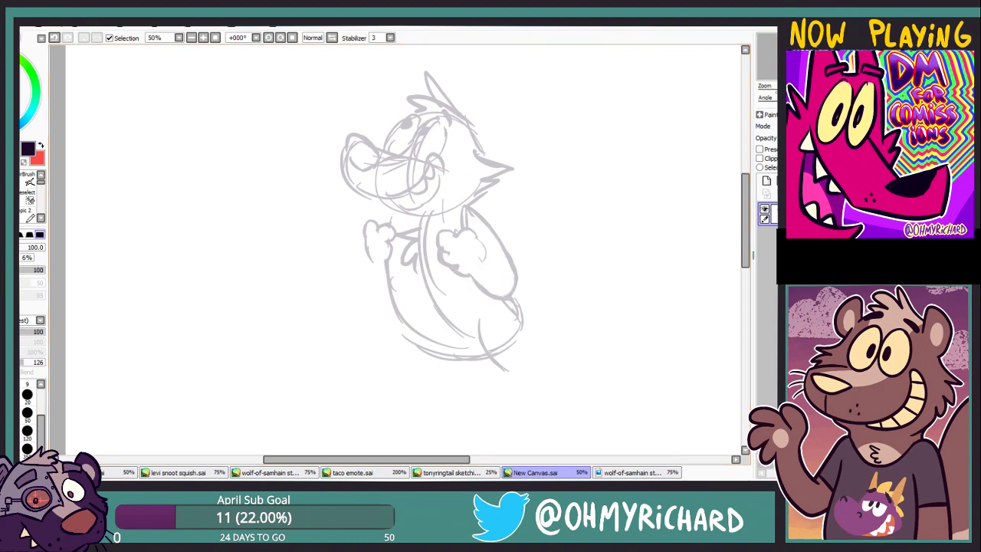
left_click(24, 213)
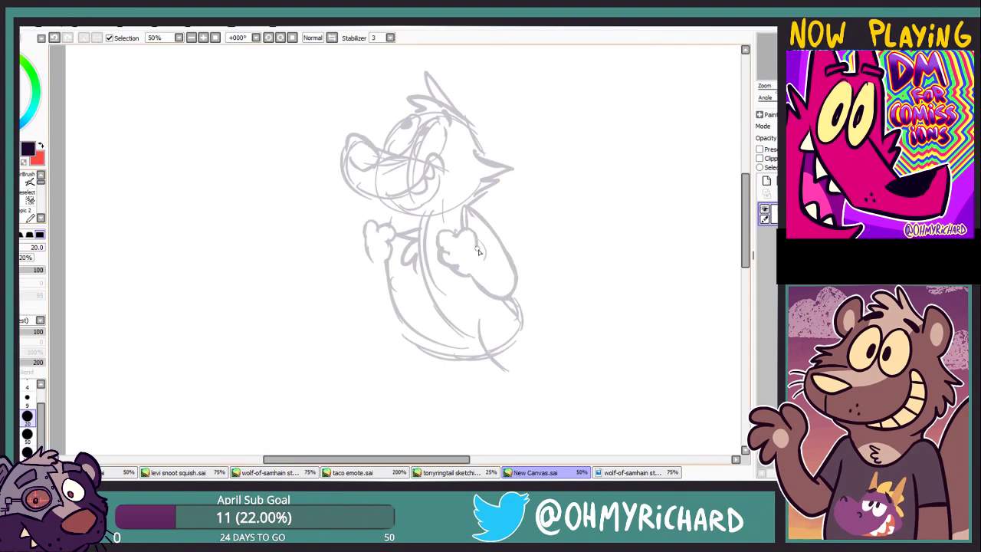
Erase the construction lines through the shoulder and torso, and sketch an angular shape behind the character's back
key("e")
mouse_move(483, 272)
left_mouse_down()
mouse_move(494, 265)
mouse_move(472, 218)
mouse_move(460, 219)
left_mouse_up()
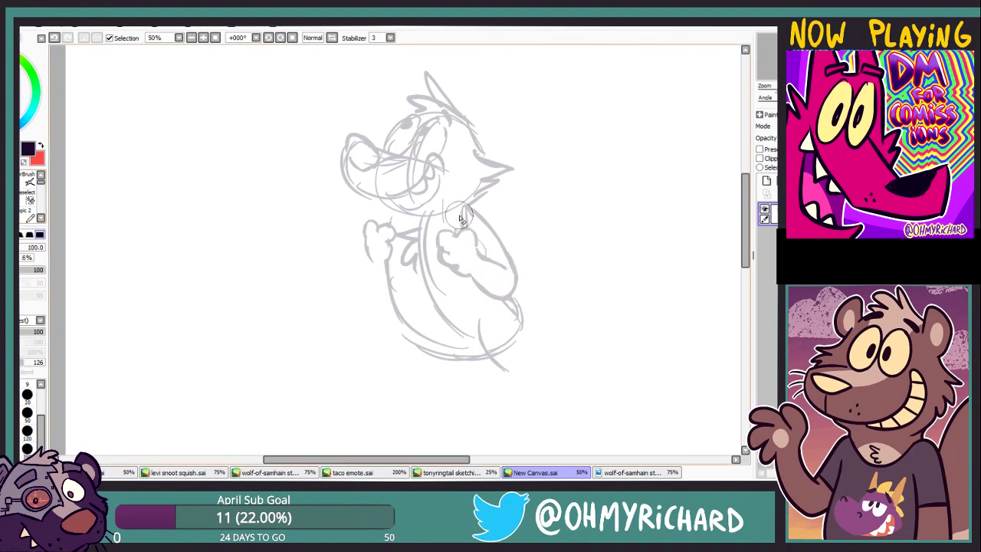
mouse_move(446, 213)
left_mouse_down()
mouse_move(477, 222)
mouse_move(454, 252)
mouse_move(455, 272)
mouse_move(488, 337)
left_mouse_up()
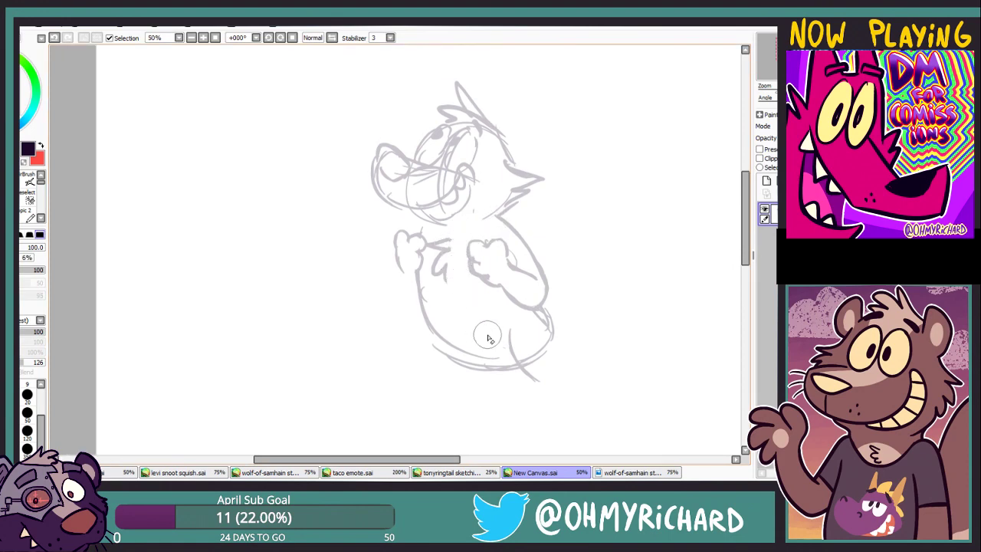
key("n")
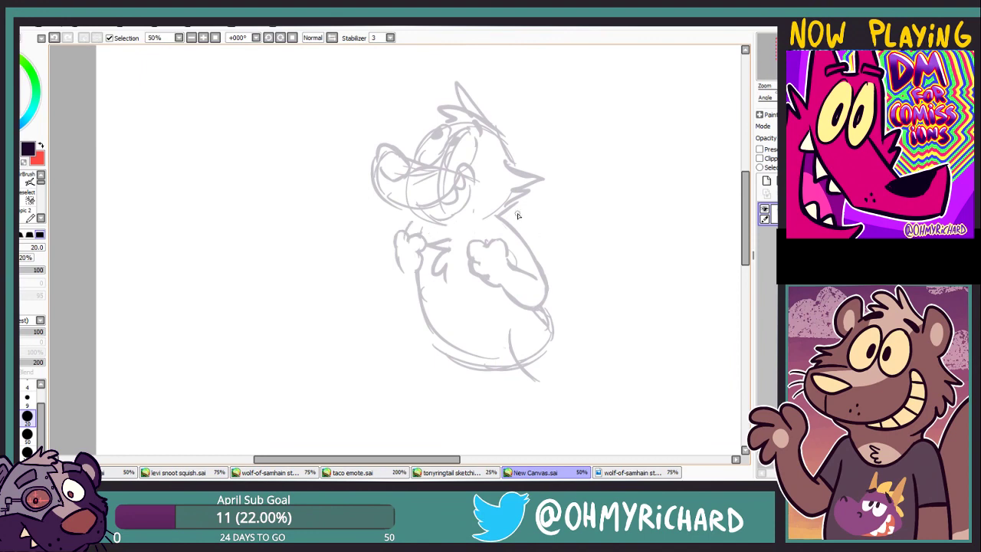
mouse_move(514, 208)
left_mouse_down()
mouse_move(549, 217)
mouse_move(553, 292)
left_mouse_up()
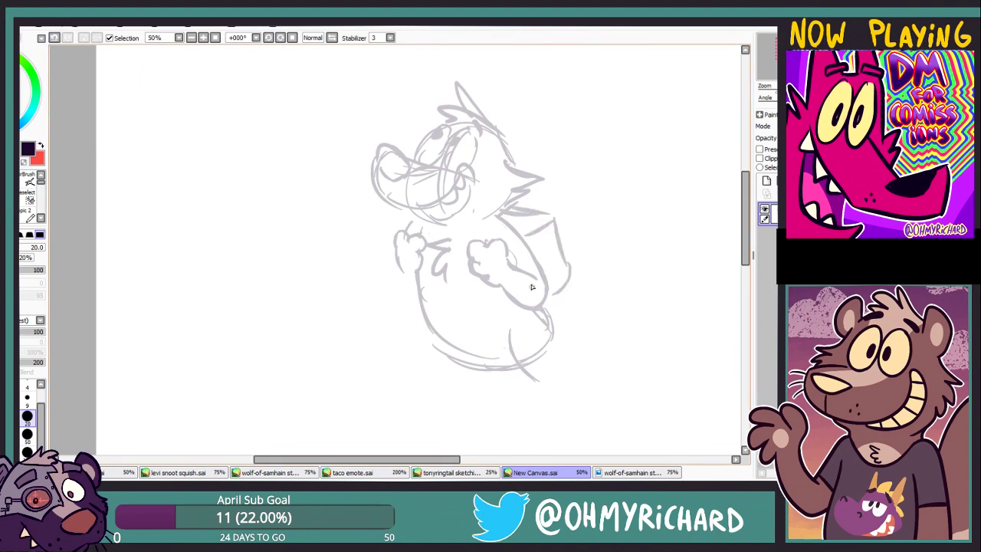
Erase the lower torso lines and redraw the belly as a single rounded outline
left_click_drag(441, 336, 389, 263)
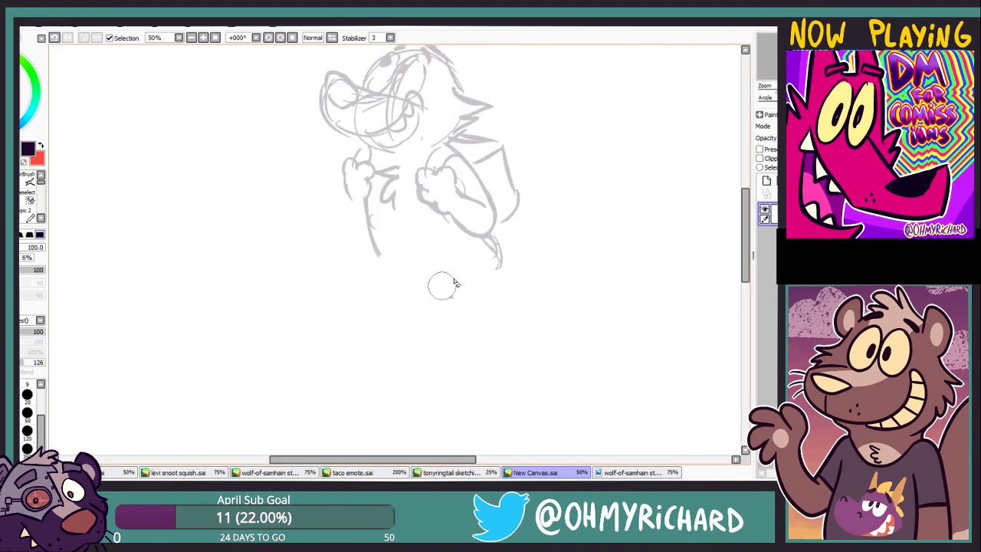
left_click(54, 39)
mouse_move(368, 197)
left_mouse_down()
mouse_move(399, 282)
mouse_move(453, 294)
mouse_move(498, 253)
left_mouse_up()
key("e")
left_click_drag(368, 227, 370, 219)
key("n")
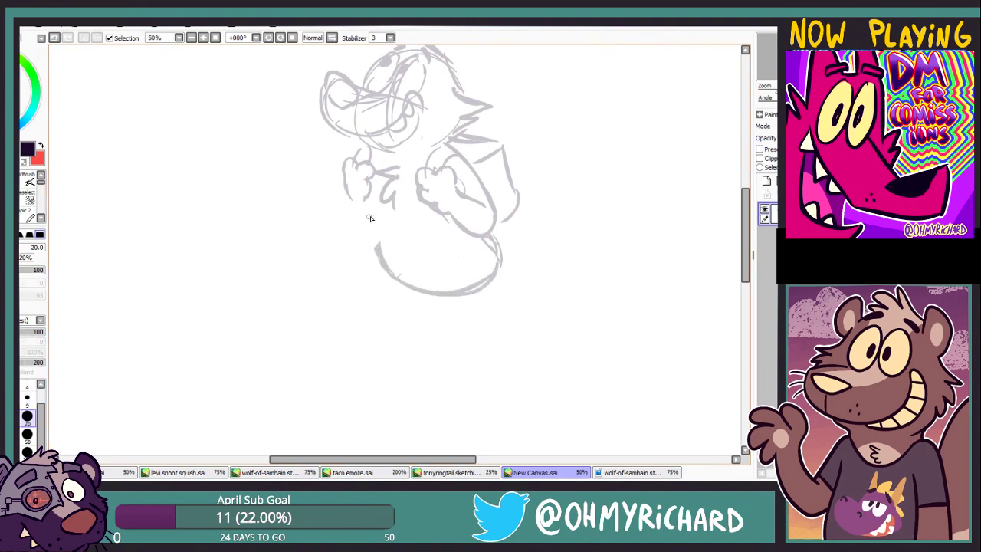
Erase the construction lines crossing the eyes, snout and cheek inside the head
scroll(368, 154, "left", 1)
key("e")
scroll(414, 130, "up", 1)
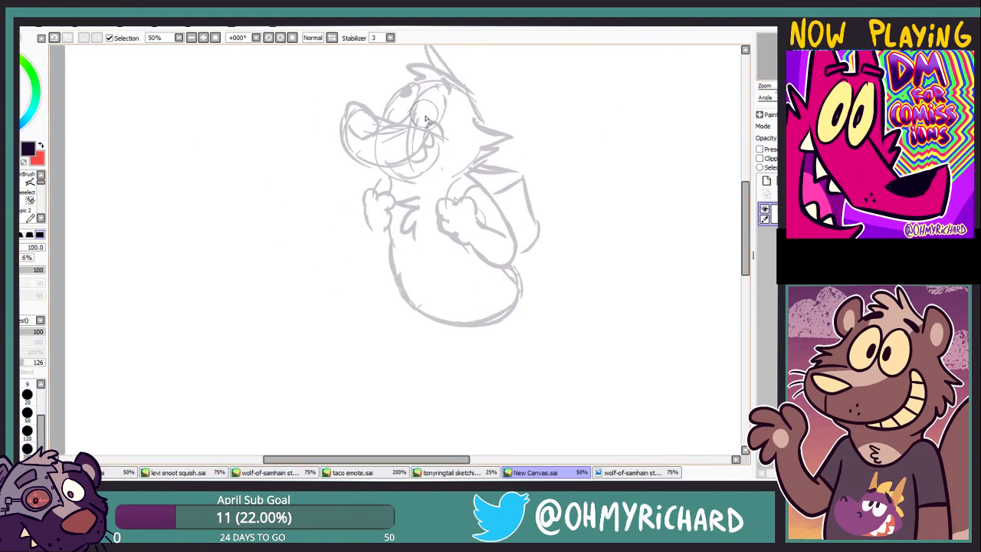
left_click_drag(427, 119, 395, 121)
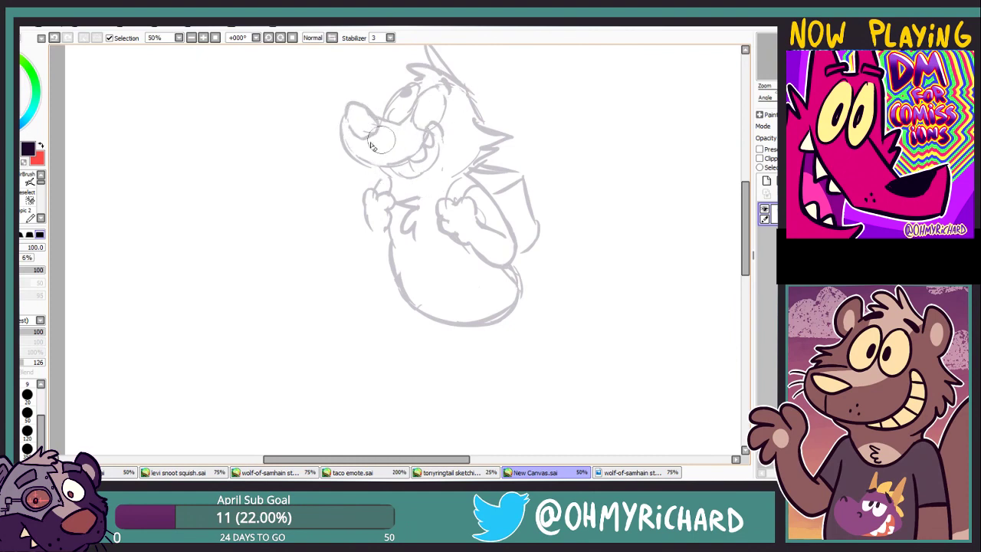
Add the near eye's pupil and sketch a pointed ear on the back of the head
key("n")
scroll(460, 191, "up", 1)
mouse_move(437, 100)
left_mouse_down()
mouse_move(483, 134)
mouse_move(467, 164)
left_mouse_up()
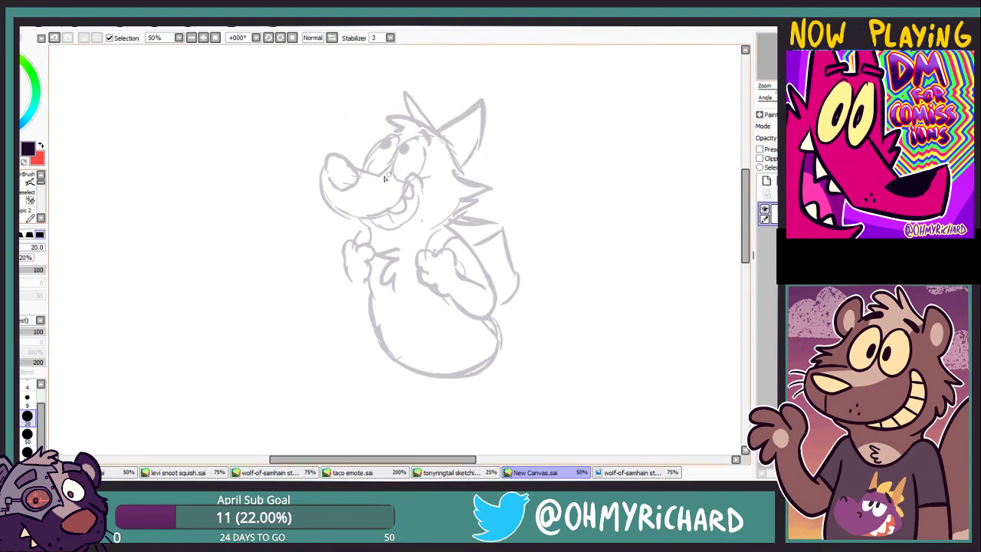
Sketch a bent leg extending back from the torso and shift its separate foot line closer to the ankle
scroll(467, 274, "down", 2)
mouse_move(475, 257)
left_mouse_down()
mouse_move(525, 309)
mouse_move(530, 282)
mouse_move(536, 306)
mouse_move(570, 290)
left_mouse_up()
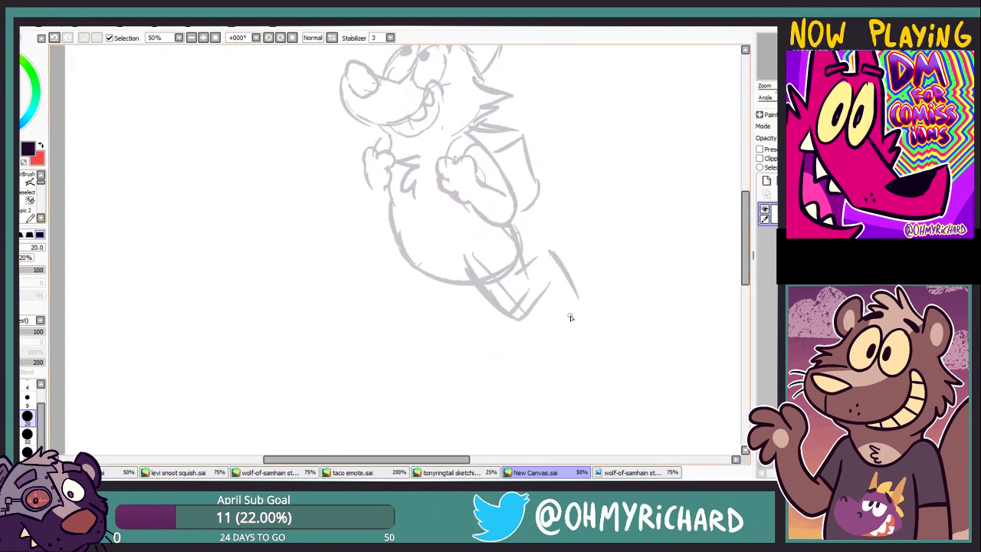
left_click_drag(590, 246, 564, 328)
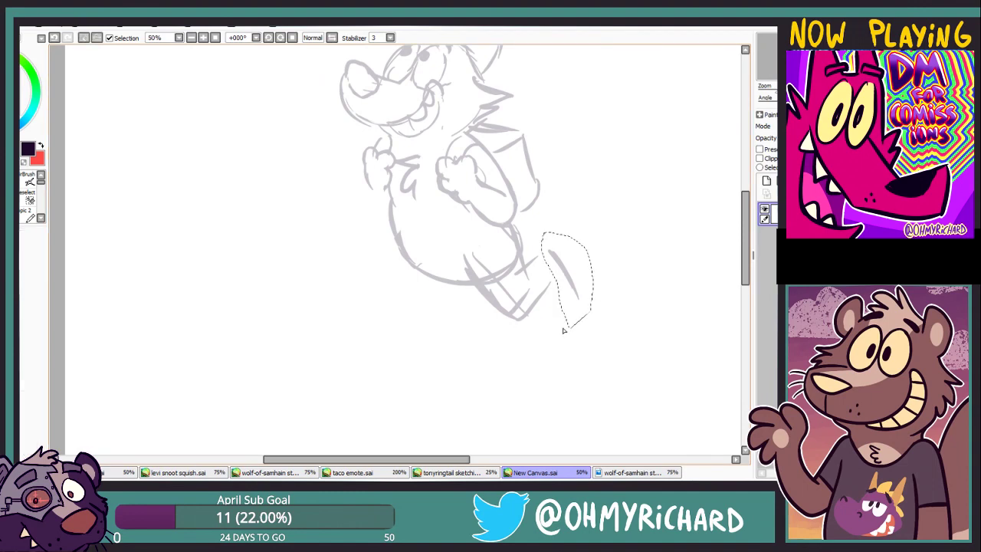
key("ctrl+z")
left_click_drag(541, 250, 571, 299)
Erase the overlapping lines between the torso and leg, and redraw the hip line from elbow to leg
mouse_move(521, 275)
left_mouse_down()
mouse_move(503, 242)
mouse_move(478, 249)
mouse_move(509, 301)
mouse_move(523, 243)
left_mouse_up()
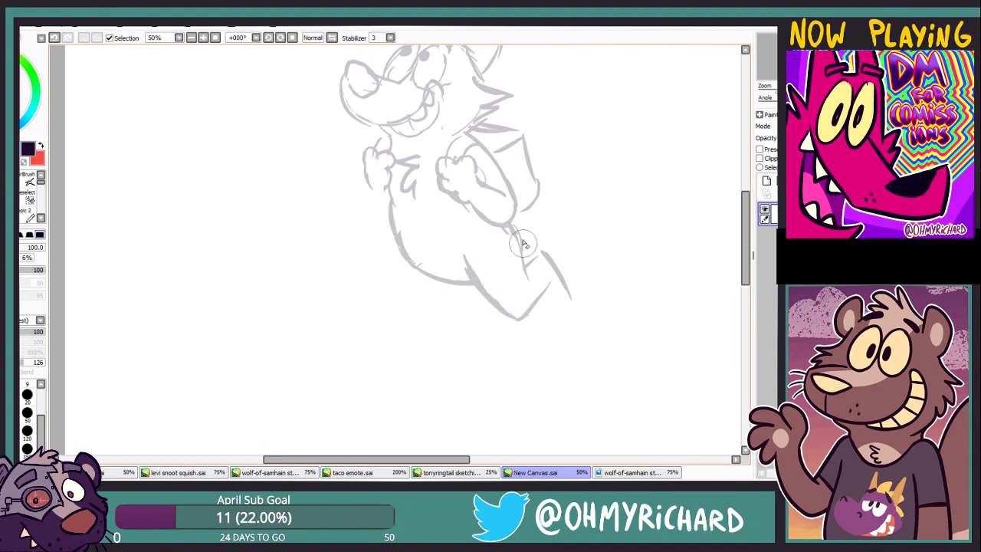
key("n")
key("b")
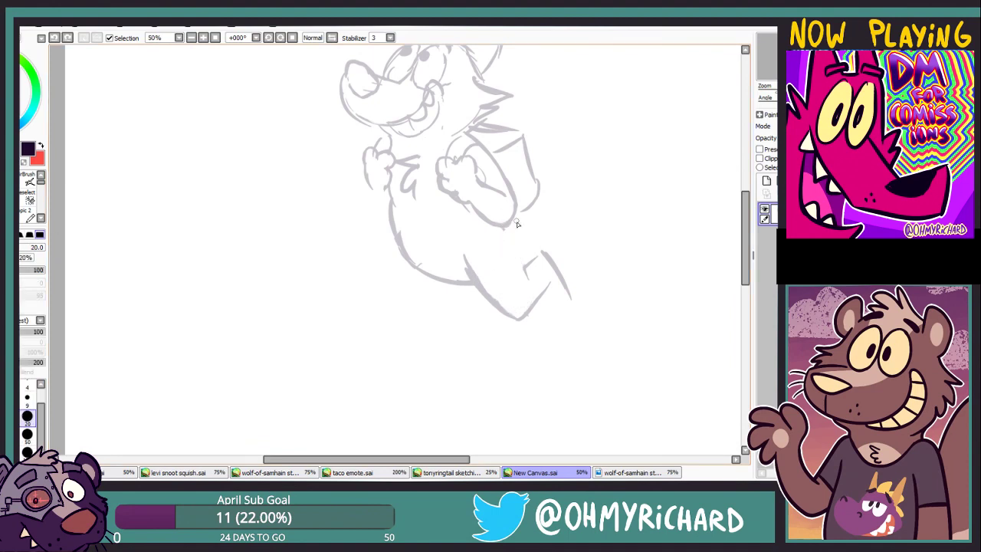
left_click_drag(529, 264, 539, 222)
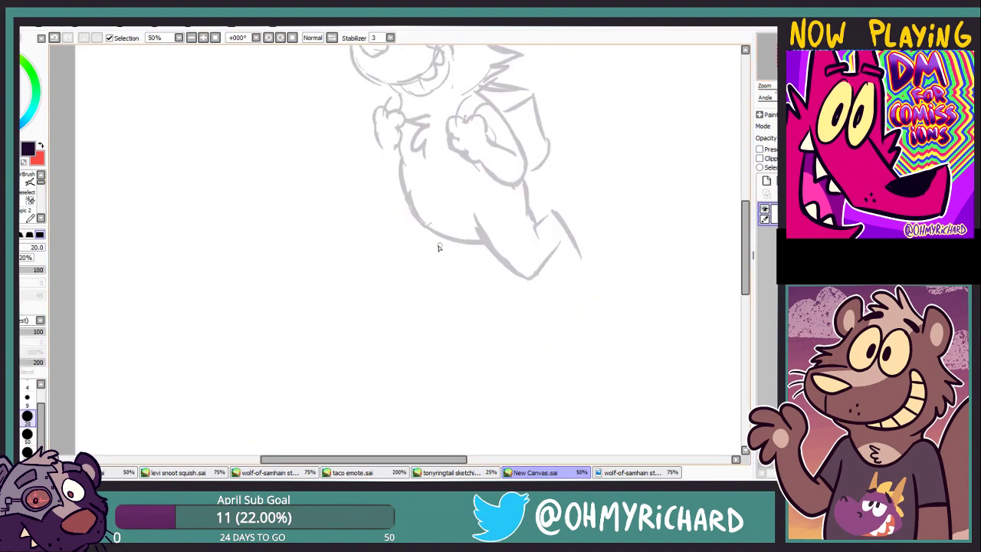
Sketch the front leg striding forward from the belly and add its raised foot with a rounded toe end
left_click_drag(443, 239, 415, 289)
left_click_drag(404, 193, 389, 273)
key("ctrl+z")
left_click_drag(407, 210, 399, 279)
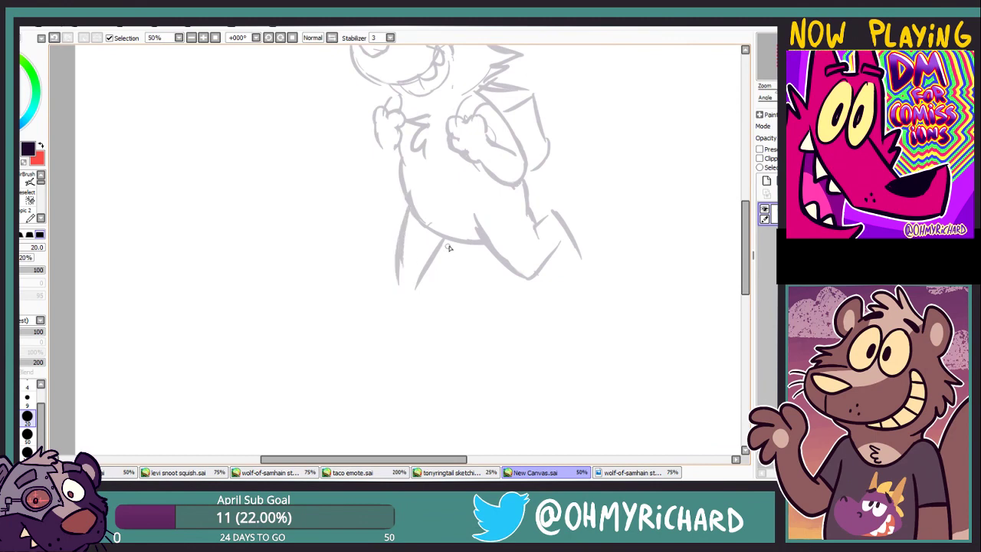
scroll(449, 247, "down", 2)
scroll(430, 200, "up", 2)
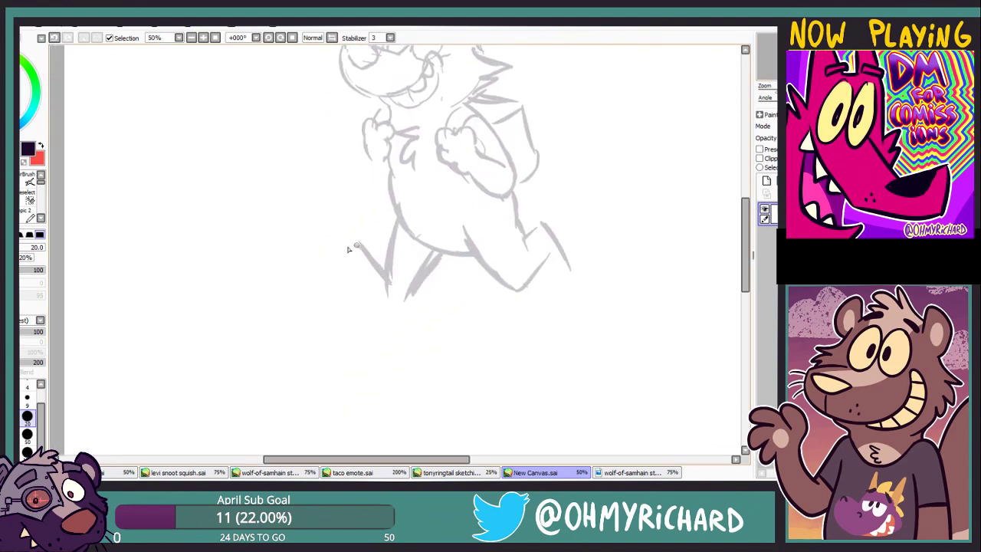
mouse_move(348, 249)
left_mouse_down()
mouse_move(339, 269)
mouse_move(397, 314)
left_mouse_up()
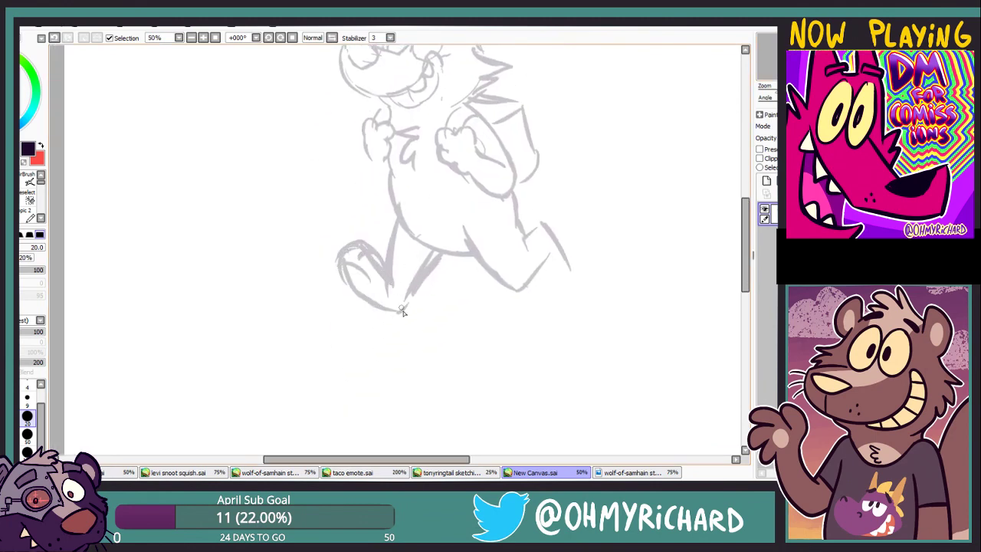
key("ctrl+z")
key("ctrl+y")
Sketch a bushy tail with a jagged tip behind the hips and erase the overlapping lines at the front ankle and tail base
scroll(387, 322, "up", 3)
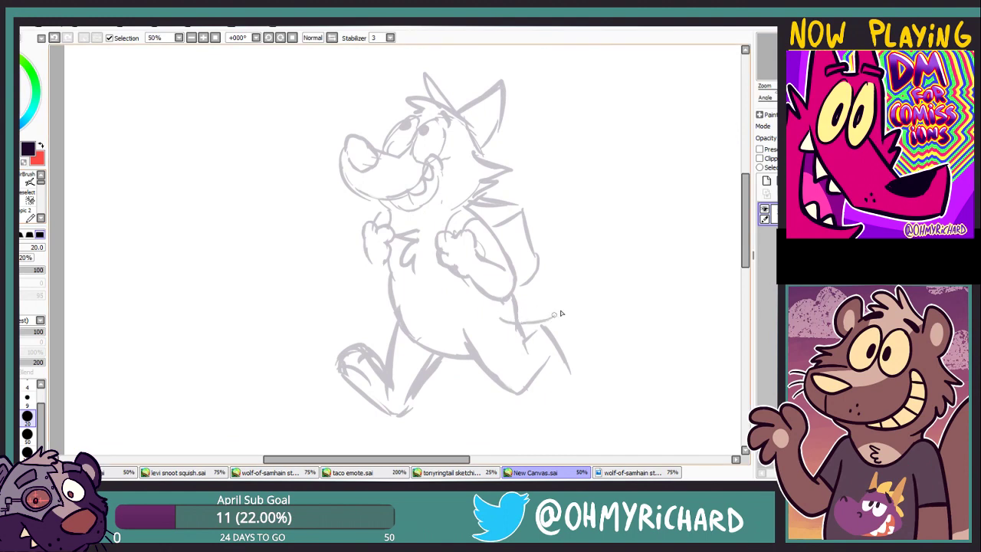
mouse_move(521, 298)
left_mouse_down()
mouse_move(594, 240)
mouse_move(540, 320)
left_mouse_up()
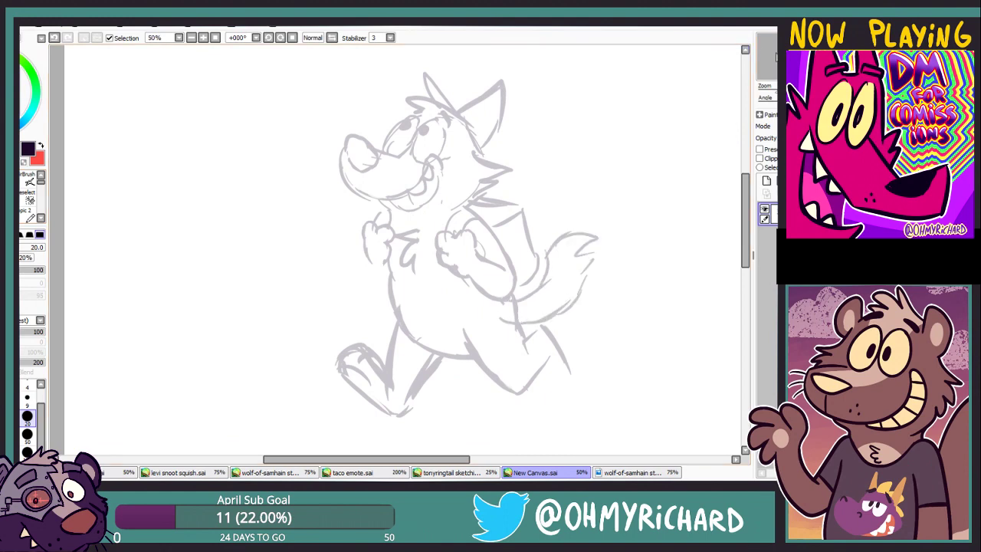
scroll(397, 230, "down", 5)
key("e")
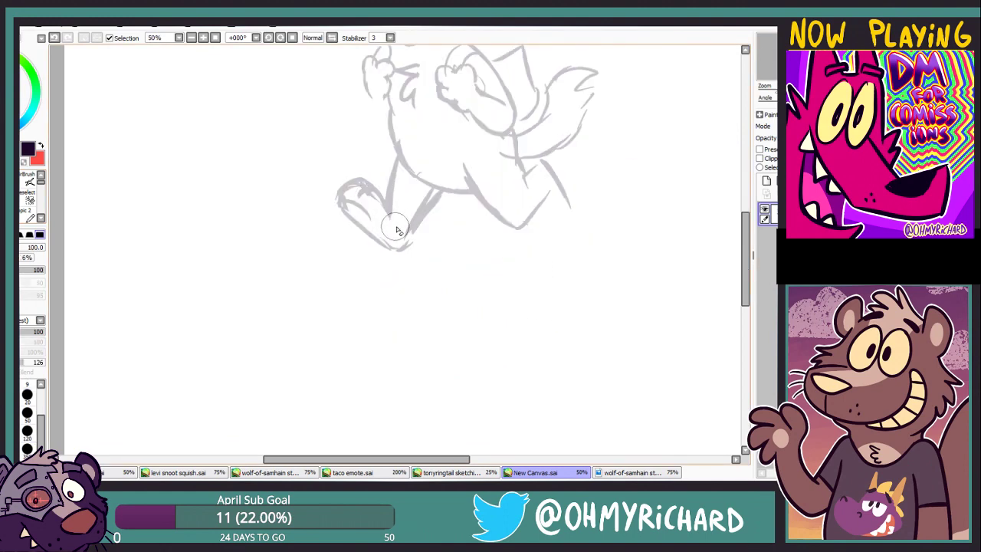
left_click_drag(397, 230, 420, 195)
scroll(420, 195, "up", 4)
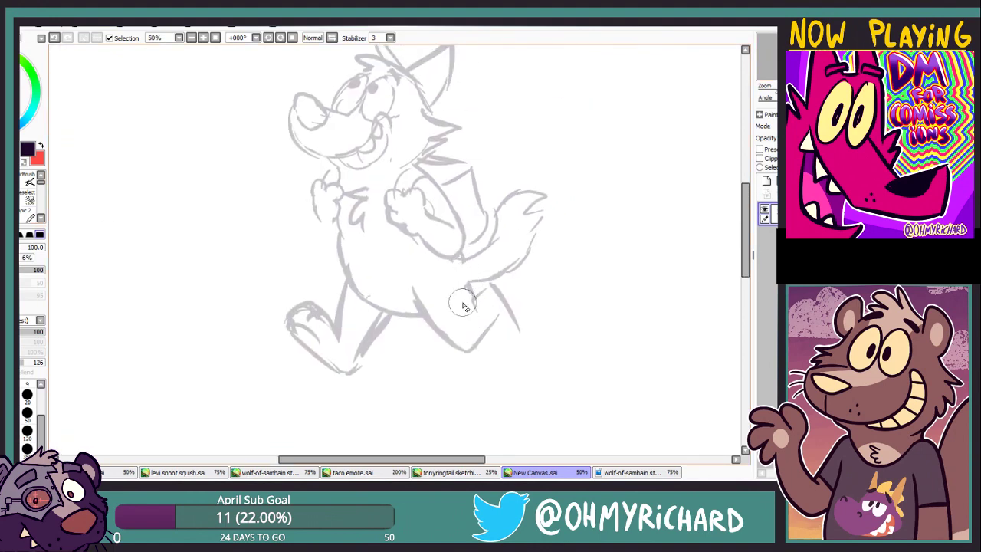
scroll(420, 230, "up", 1)
Sketch the rear leg's foot with toes, hanging down behind the bent leg
left_click(27, 416)
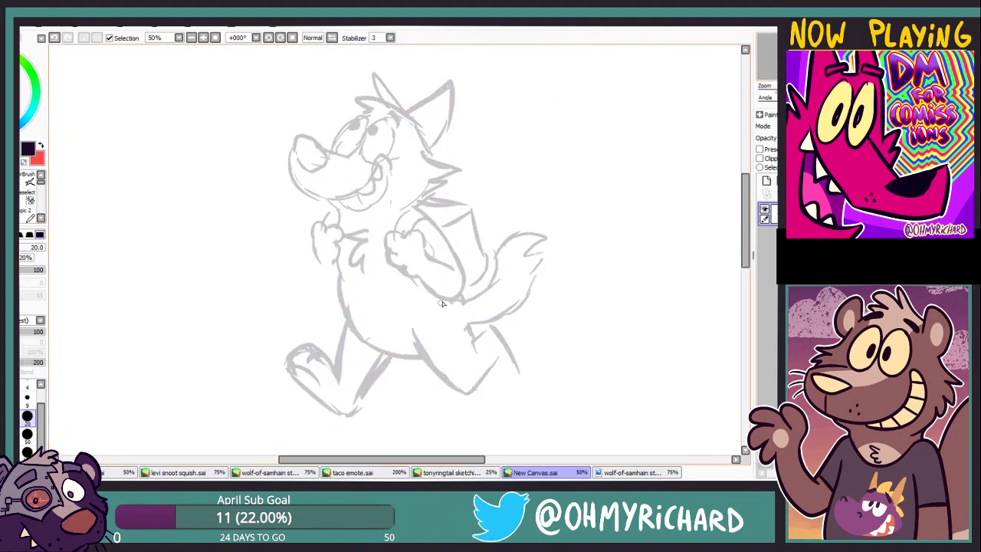
left_click_drag(512, 358, 390, 259)
mouse_move(368, 298)
left_mouse_down()
mouse_move(391, 254)
mouse_move(503, 368)
left_mouse_up()
key("minus")
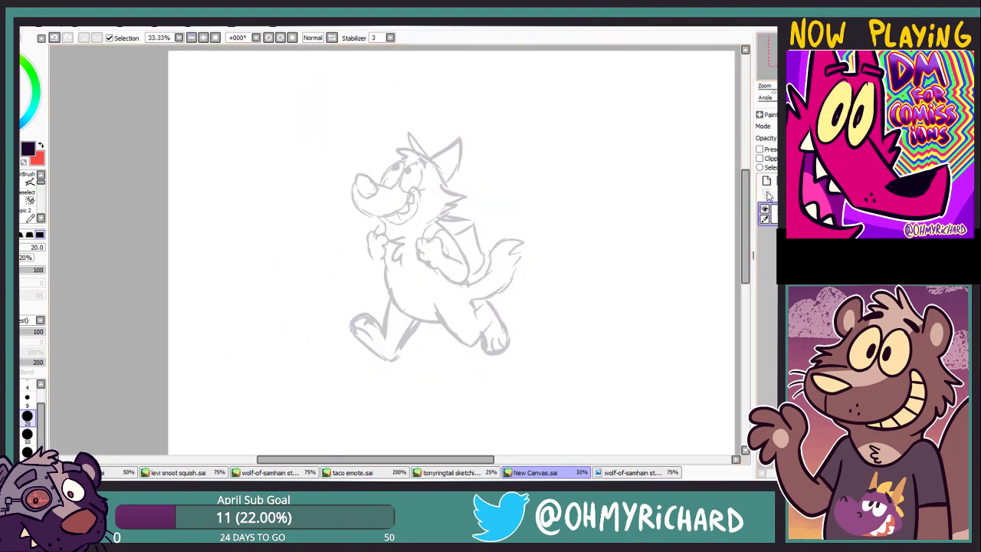
Draw a long curved ground line behind the character on a separate layer and erase it where it crosses the body and tail
left_click(770, 213)
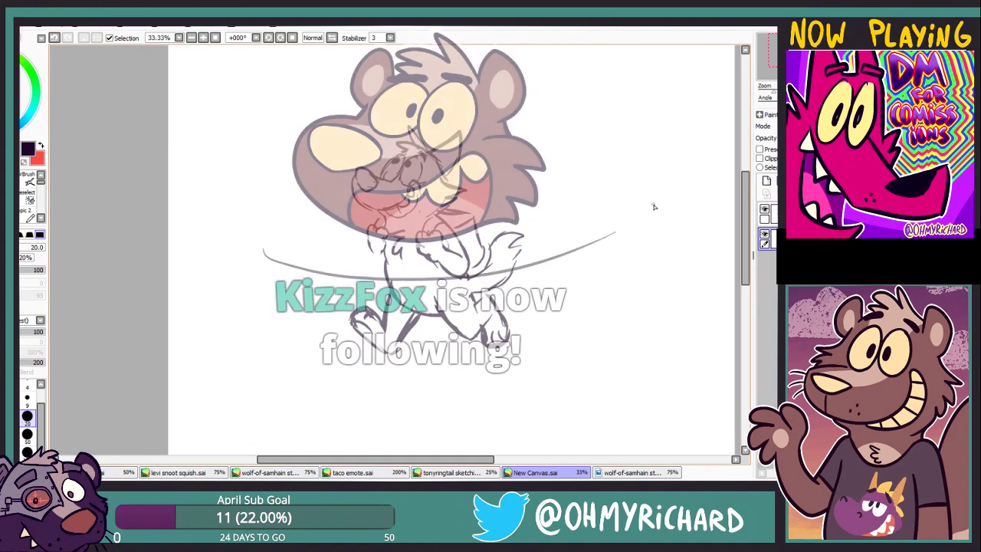
left_click_drag(654, 206, 641, 180)
key("e")
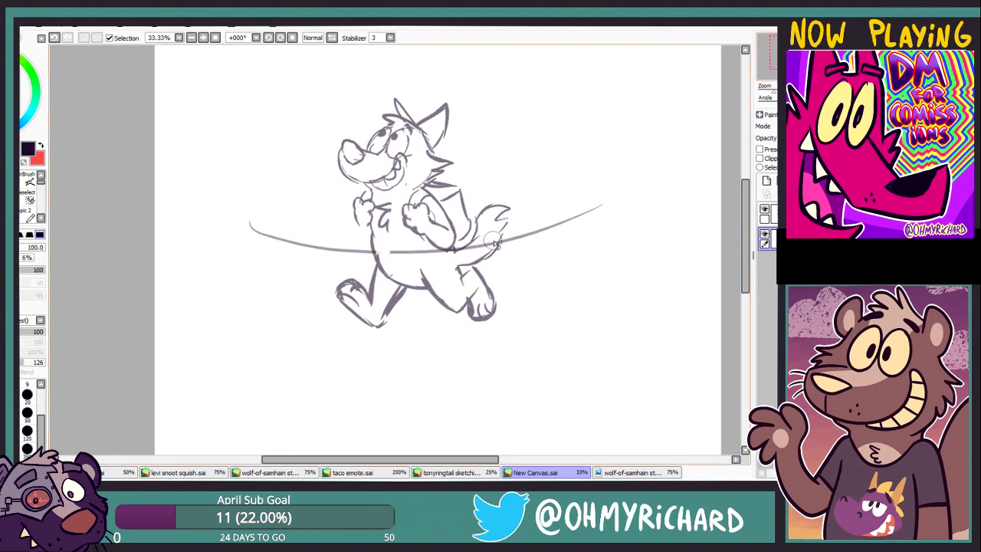
mouse_move(494, 244)
left_mouse_down()
mouse_move(429, 249)
mouse_move(364, 235)
left_mouse_up()
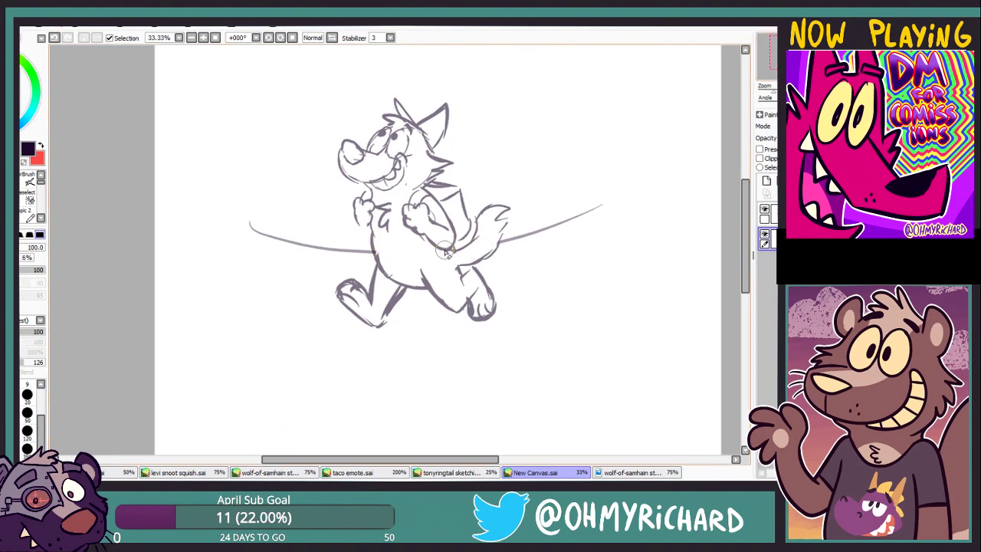
left_click_drag(447, 253, 420, 286)
On a new layer, sketch a pine tree with jagged sides, a curved base and a flared trunk in the canvas's upper-left area
key("b")
left_click_drag(745, 253, 751, 234)
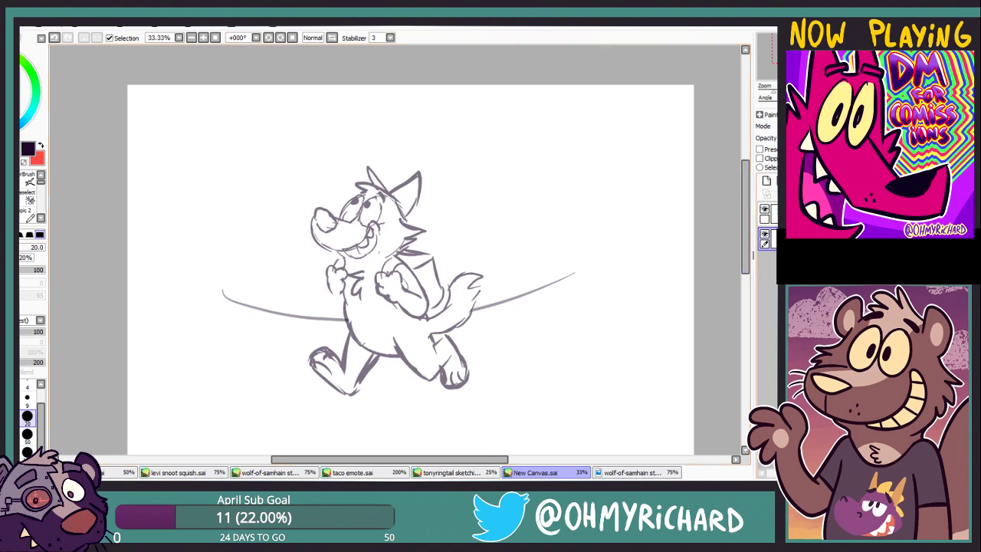
mouse_move(261, 98)
left_mouse_down()
mouse_move(166, 176)
mouse_move(206, 194)
left_mouse_up()
mouse_move(184, 203)
left_mouse_down()
mouse_move(242, 217)
mouse_move(310, 208)
left_mouse_up()
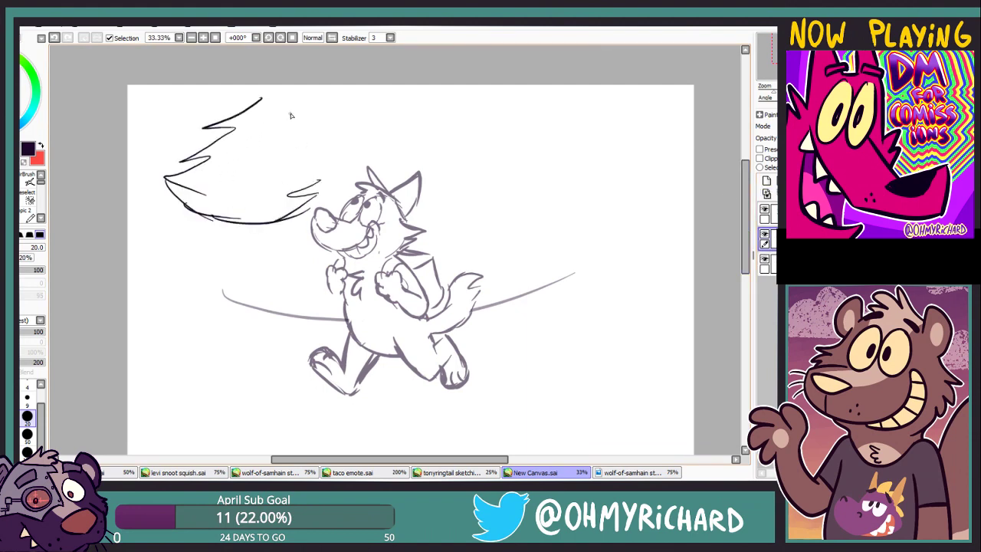
left_click_drag(289, 98, 337, 181)
key("ctrl+z")
key("ctrl+z")
key("ctrl+z")
left_click_drag(290, 96, 337, 181)
left_click_drag(221, 224, 193, 276)
key("ctrl+z")
left_click_drag(237, 223, 243, 299)
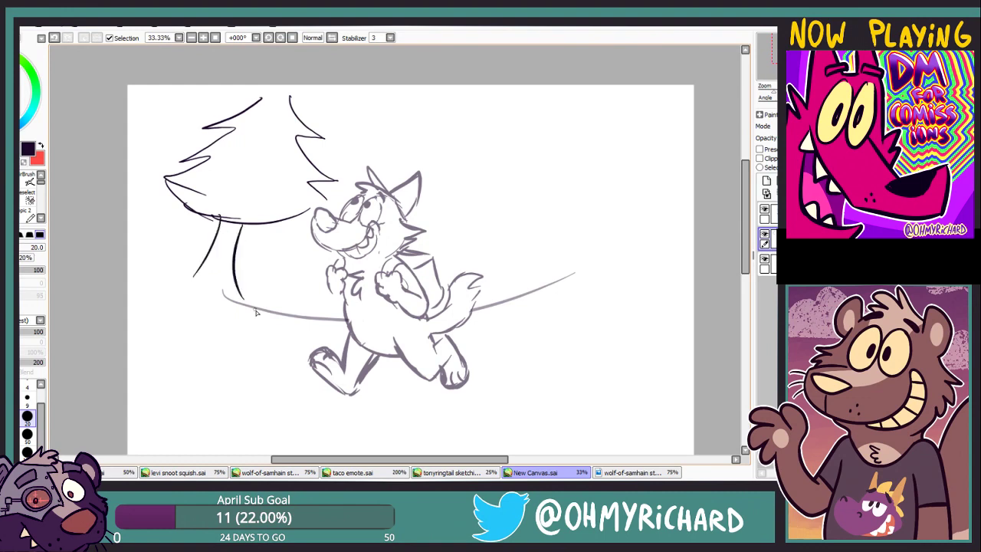
Select the pine tree, paste a copy of it, and place the copy slightly tilted behind the character in the middle
key("a")
mouse_move(230, 92)
left_mouse_down()
mouse_move(310, 230)
mouse_move(230, 90)
left_mouse_up()
key("ctrl+x")
key("ctrl+v")
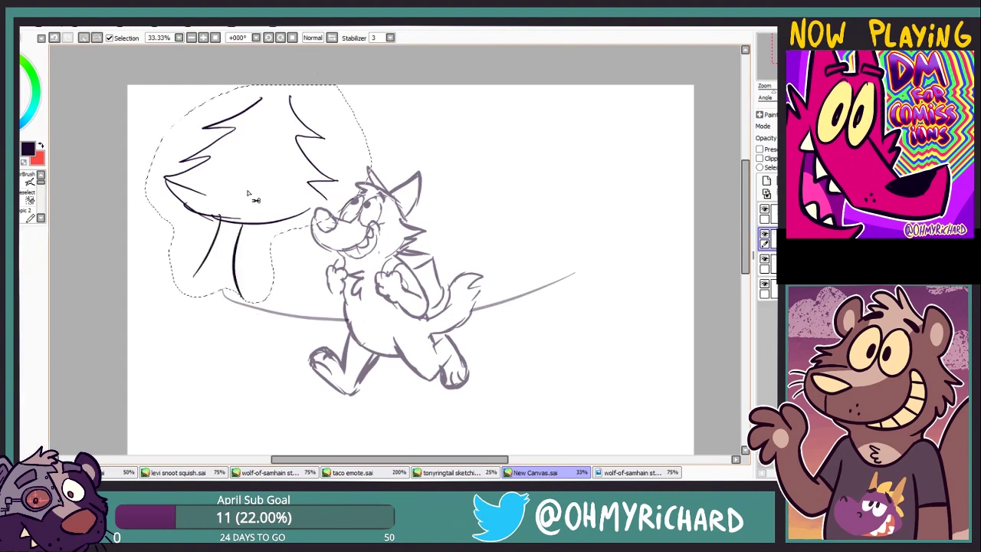
key("ctrl+d")
key("ctrl+v")
key("ctrl+t")
left_click_drag(192, 368, 184, 322)
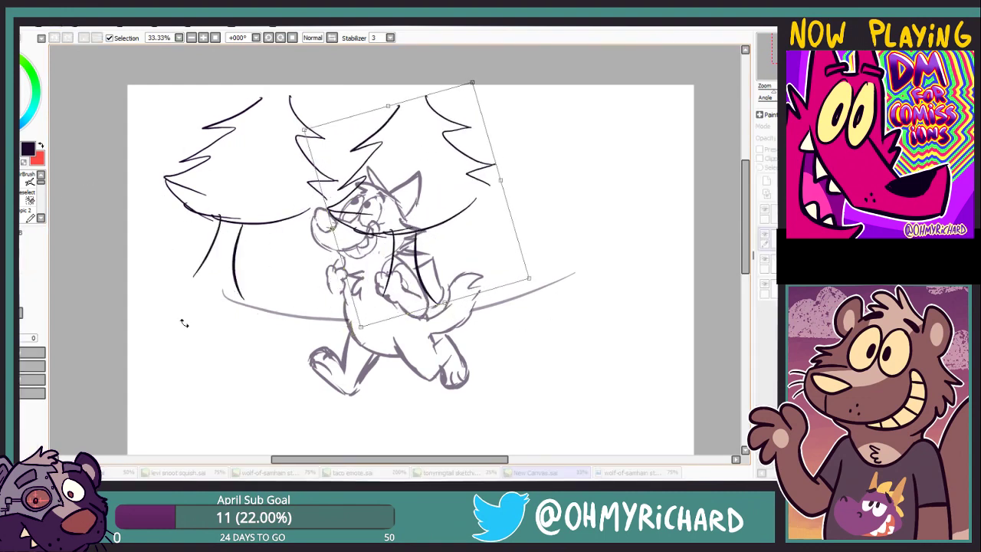
key("Return")
Paste another copy of the pine tree and place it tilted in the canvas's upper-right area, partly beyond the canvas edge
key("ctrl+v")
key("ctrl+t")
left_click_drag(682, 222, 644, 200)
key("Return")
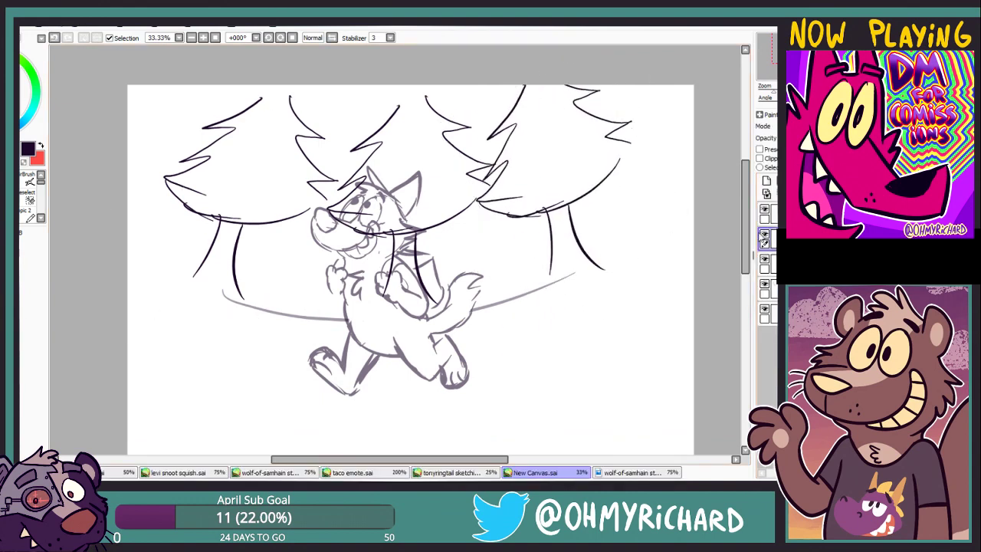
Transform the middle tree so it tilts the other way and sits lower behind the character's head
key("ctrl+v")
key("ctrl+t")
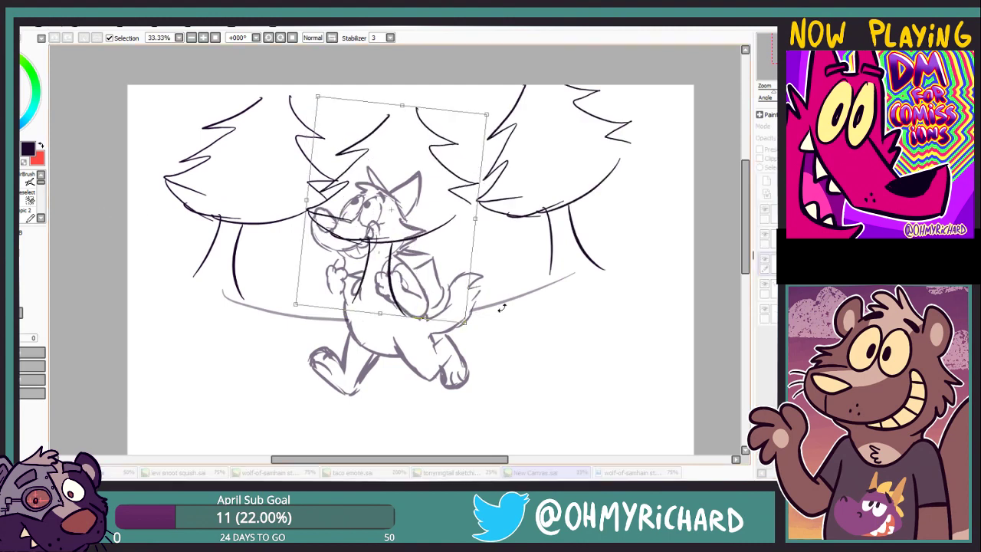
mouse_move(483, 230)
left_mouse_down()
mouse_move(473, 244)
mouse_move(458, 234)
mouse_move(469, 216)
left_mouse_up()
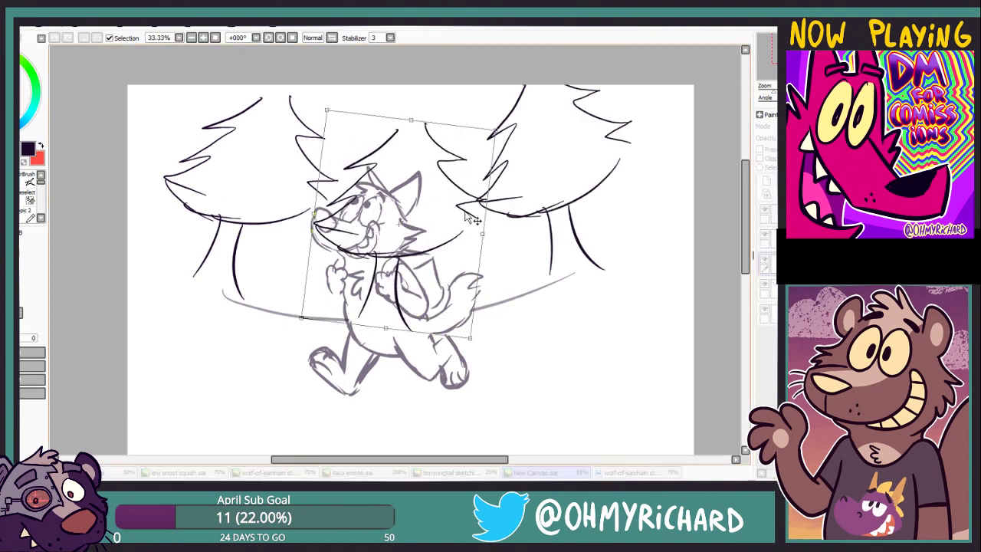
key("Return")
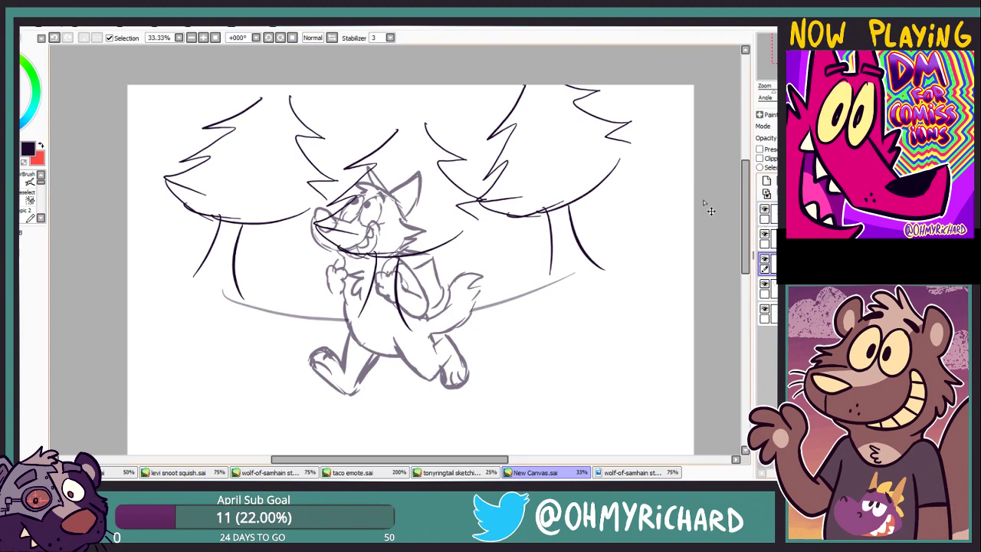
Add a smaller copy of the pine tree between the left and middle trees and lower its opacity for distance
mouse_move(710, 211)
left_mouse_down()
mouse_move(744, 223)
mouse_move(676, 251)
left_mouse_up()
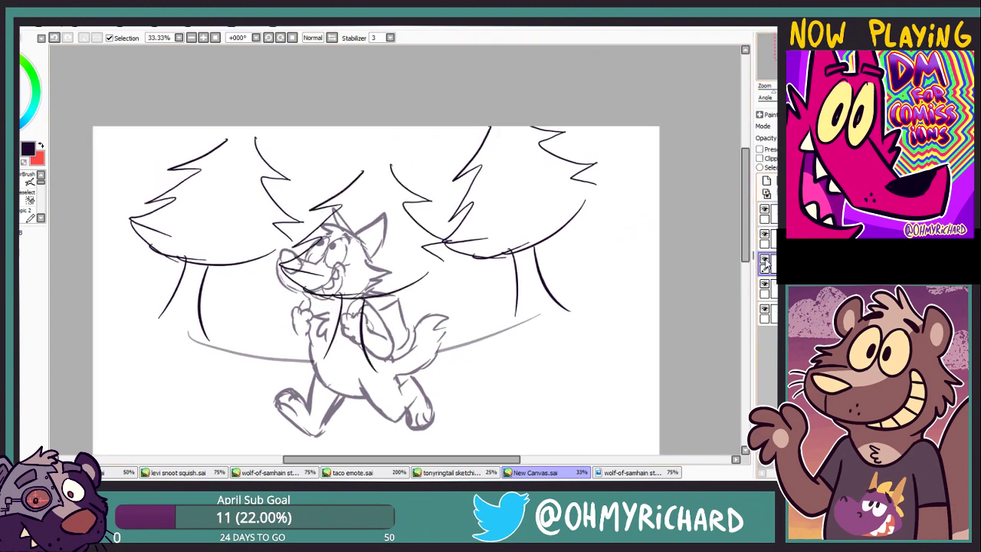
key("ctrl+t")
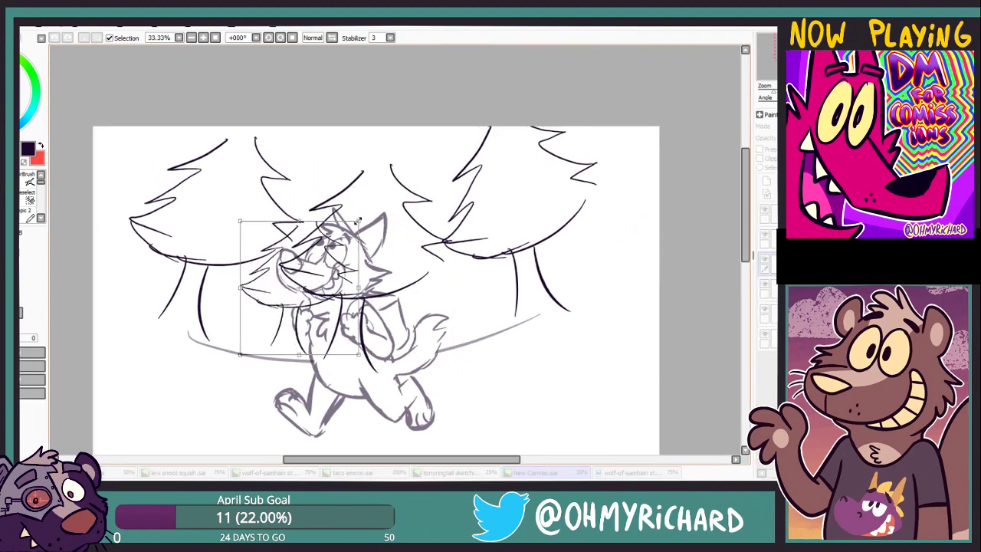
left_click_drag(360, 220, 334, 188)
key("Return")
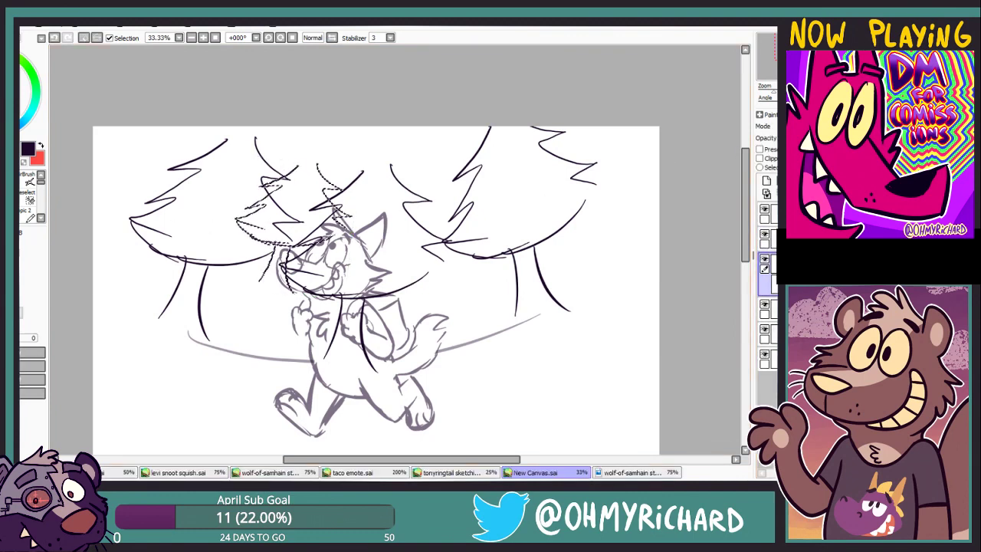
key("ctrl+d")
Add a second small tree copy, tilt it between the middle and right trees, and fade it like the first small one
mouse_move(309, 238)
left_mouse_down()
mouse_move(315, 227)
mouse_move(439, 233)
left_mouse_up()
key("ctrl+v")
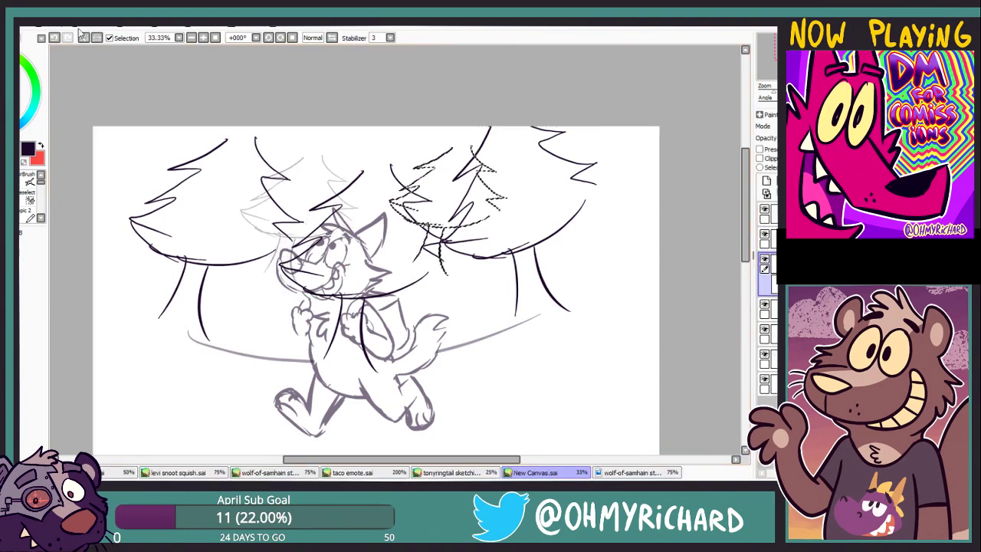
key("ctrl+t")
mouse_move(657, 274)
left_mouse_down()
mouse_move(481, 238)
mouse_move(451, 209)
left_mouse_up()
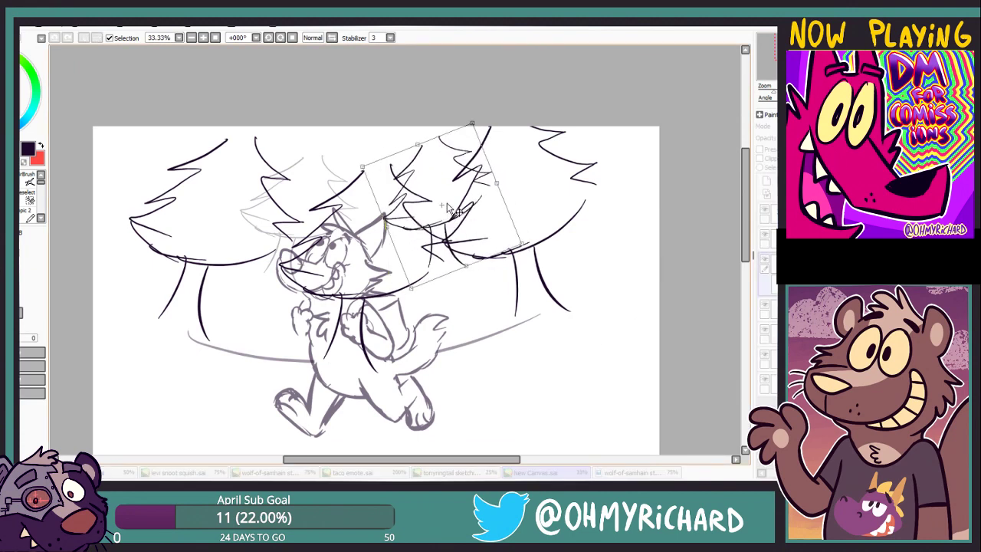
key("Return")
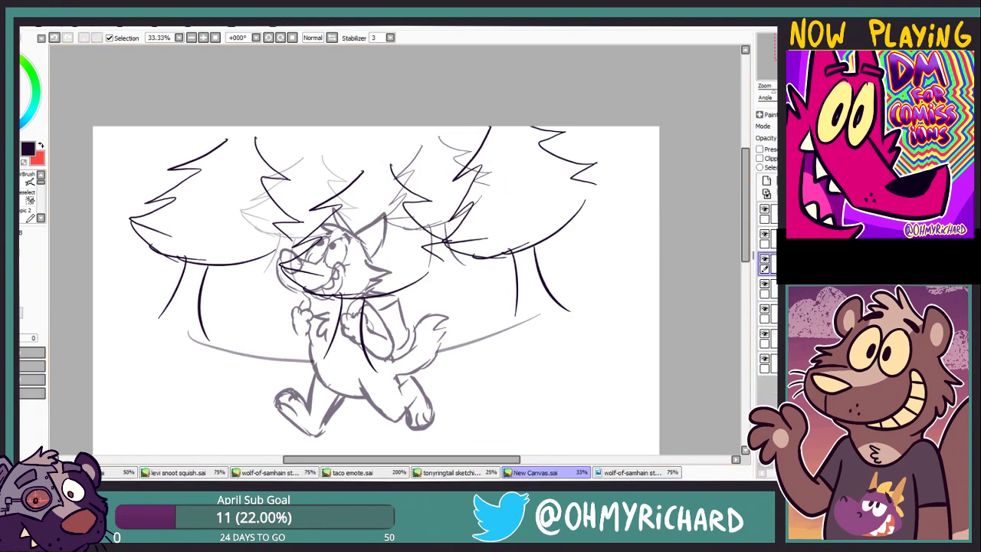
Lower the opacity of the character sketch's layer
scroll(375, 268, "down", 1)
scroll(375, 268, "down", 1)
key("n")
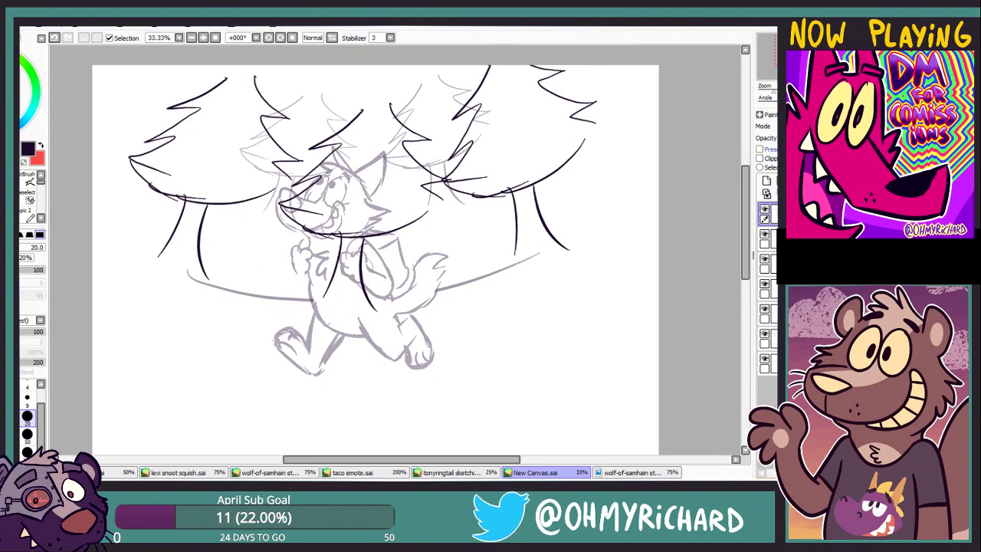
Preserve opacity on the tree layers and fill all the tree lines with green
left_click(768, 238)
left_click(41, 146)
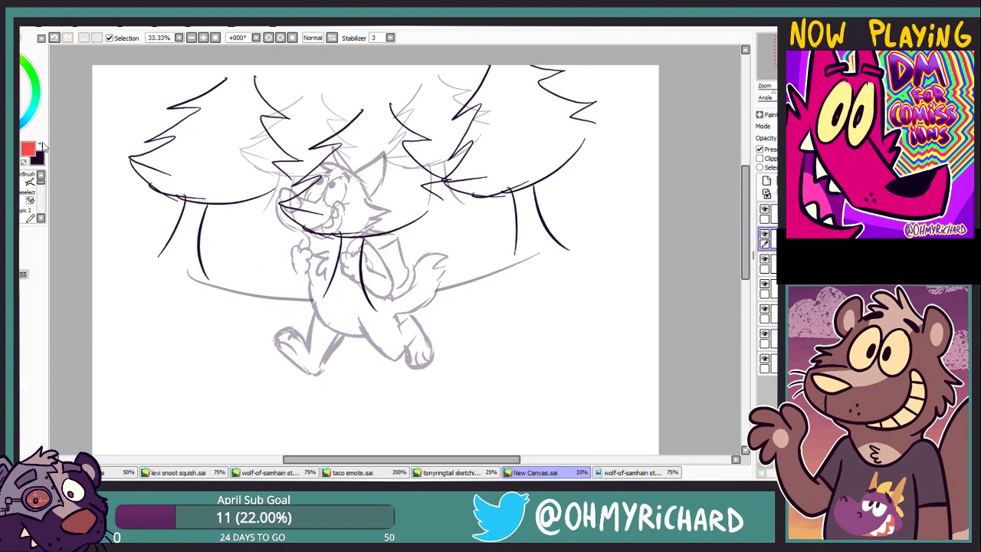
key("ctrl+f")
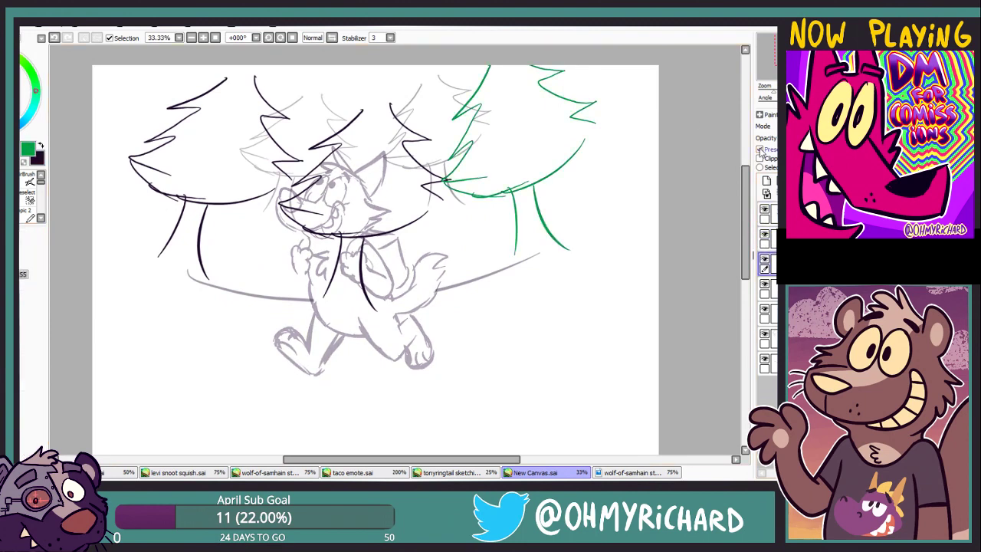
key("ctrl+f")
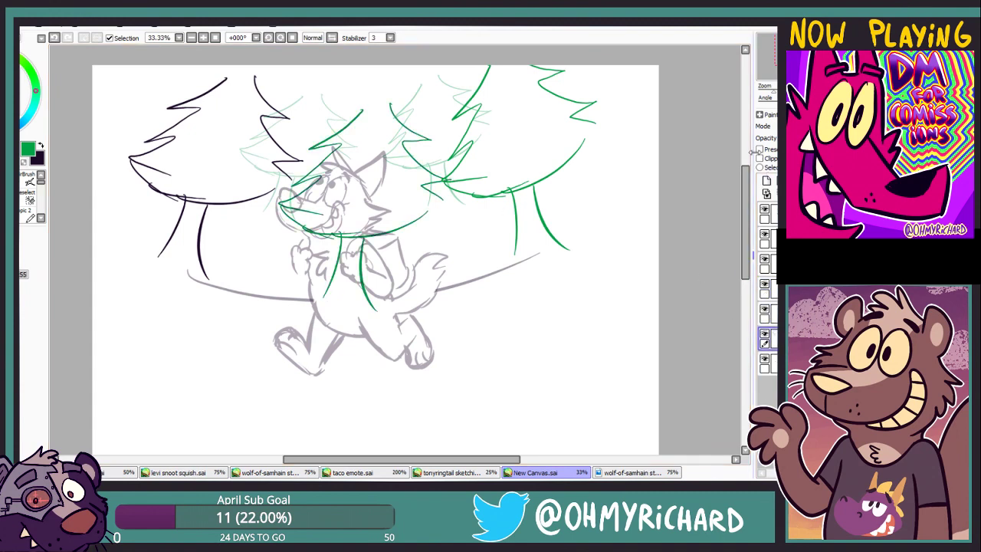
key("ctrl+f")
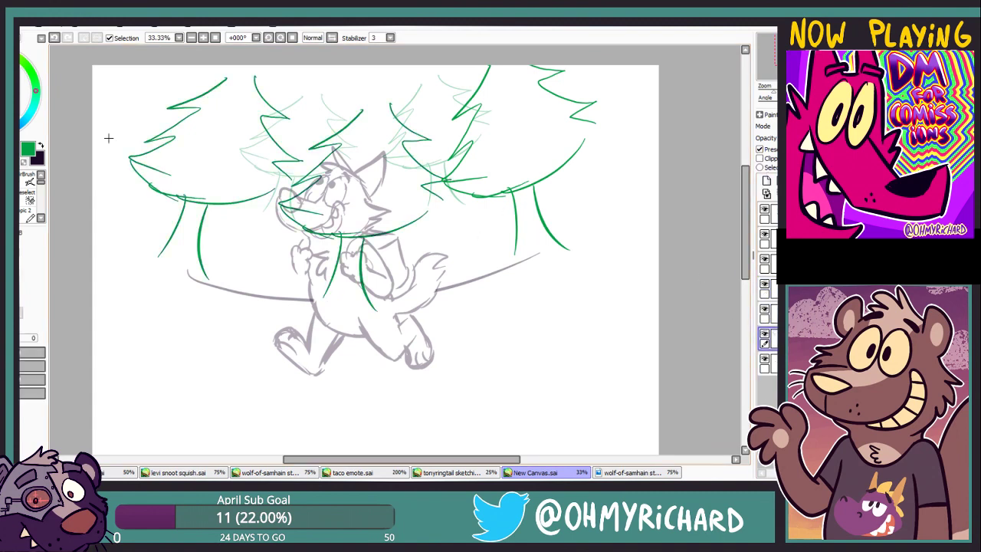
Group the pine tree layers together and restore the character sketch's layer to full opacity
mouse_move(270, 205)
left_mouse_down()
mouse_move(287, 264)
mouse_move(399, 345)
left_mouse_up()
key("ctrl+d")
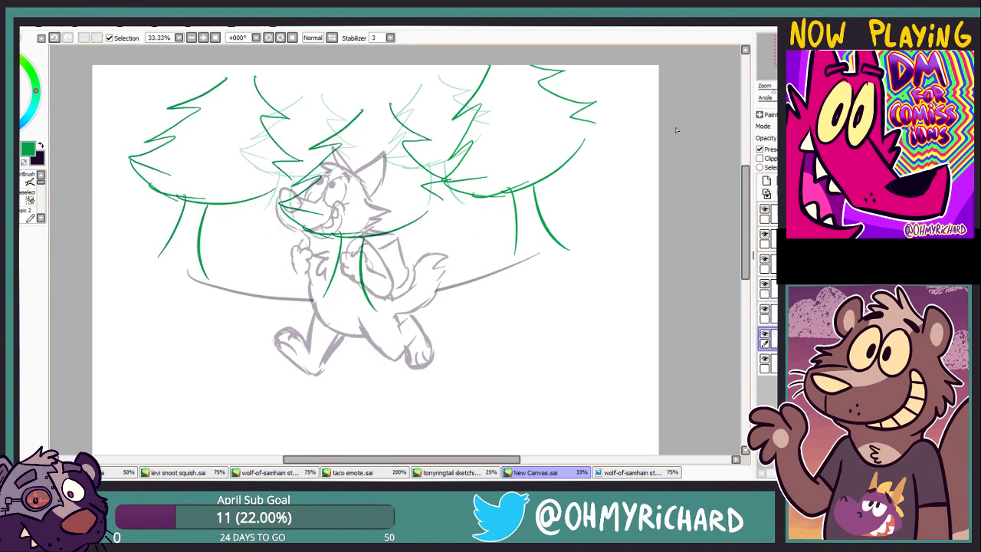
left_click_drag(103, 212, 143, 233)
scroll(498, 229, "down", 2)
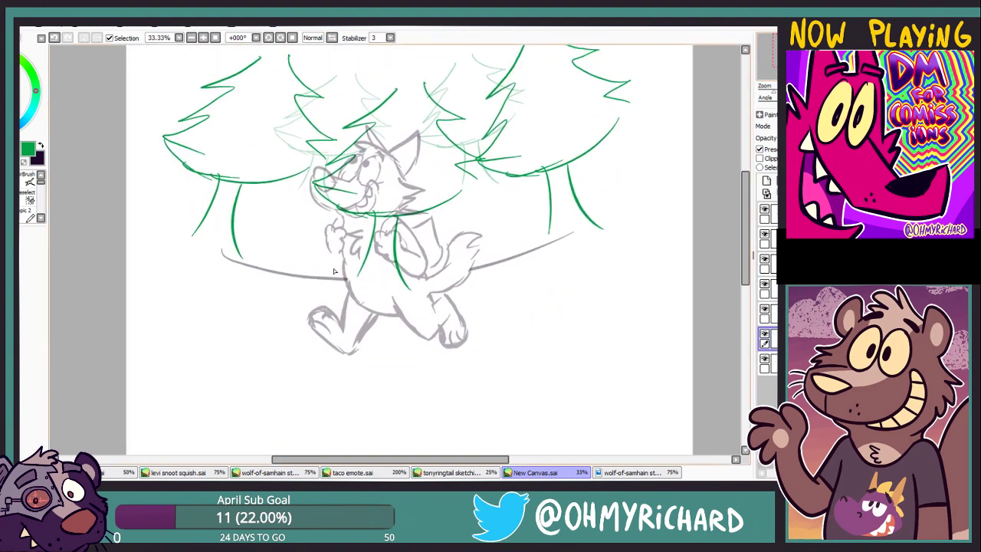
left_click(766, 313)
left_click(765, 234)
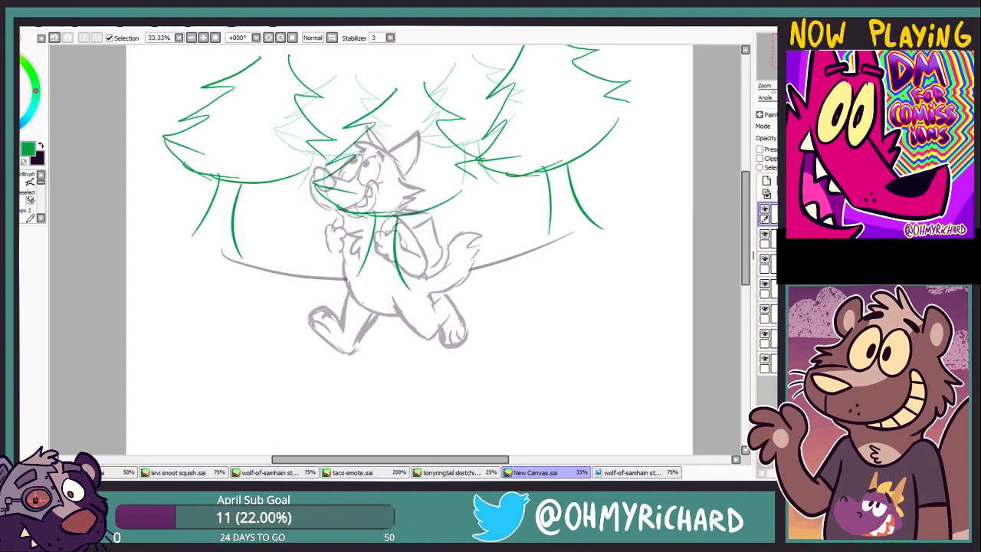
left_click_drag(536, 230, 510, 249)
left_click_drag(767, 236, 766, 389)
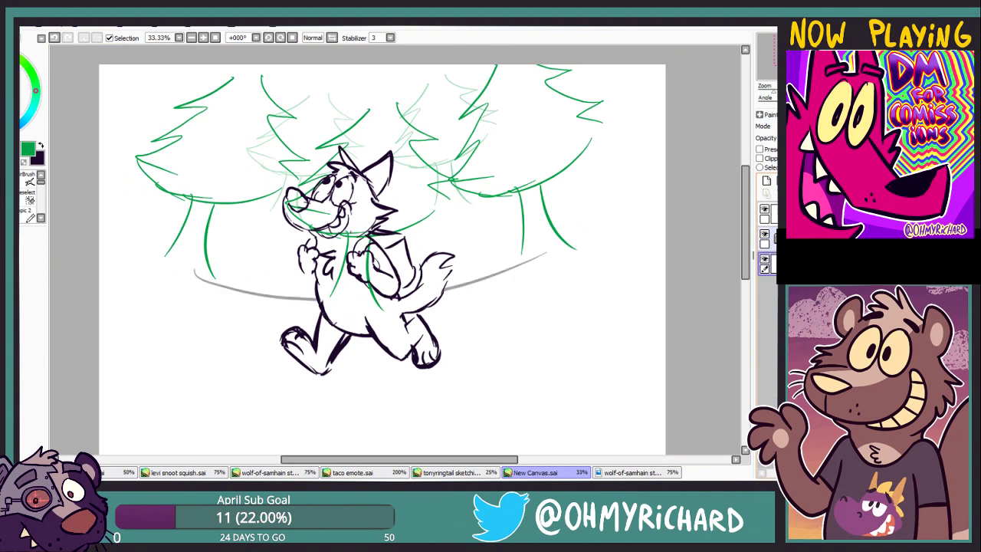
Try transforming the ground line by lowering it and stretching it wider behind the character
key("x")
left_click_drag(282, 343, 295, 297)
mouse_move(563, 279)
left_mouse_down()
mouse_move(383, 173)
mouse_move(556, 291)
left_mouse_up()
key("ctrl+t")
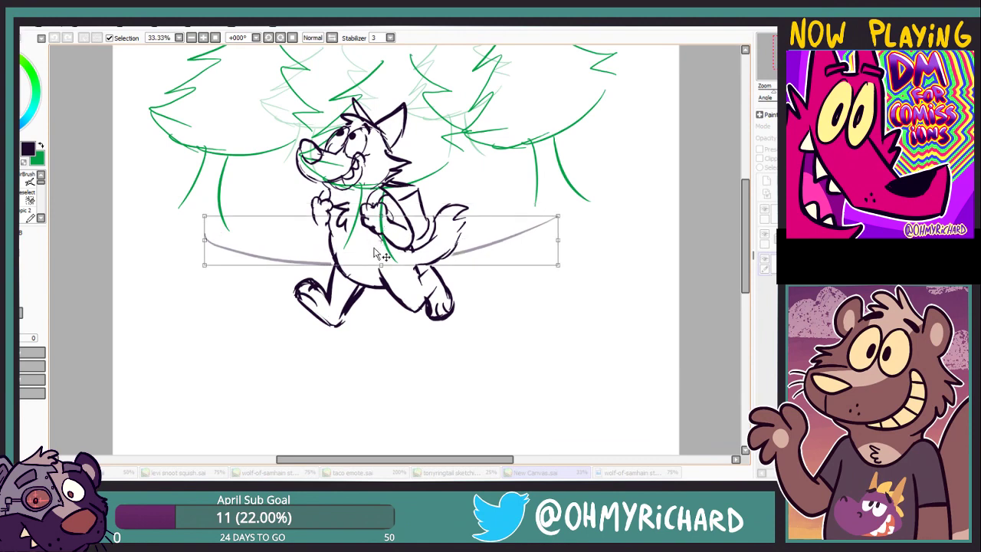
left_click_drag(375, 253, 389, 329)
left_click_drag(506, 334, 506, 322)
left_click_drag(218, 304, 169, 304)
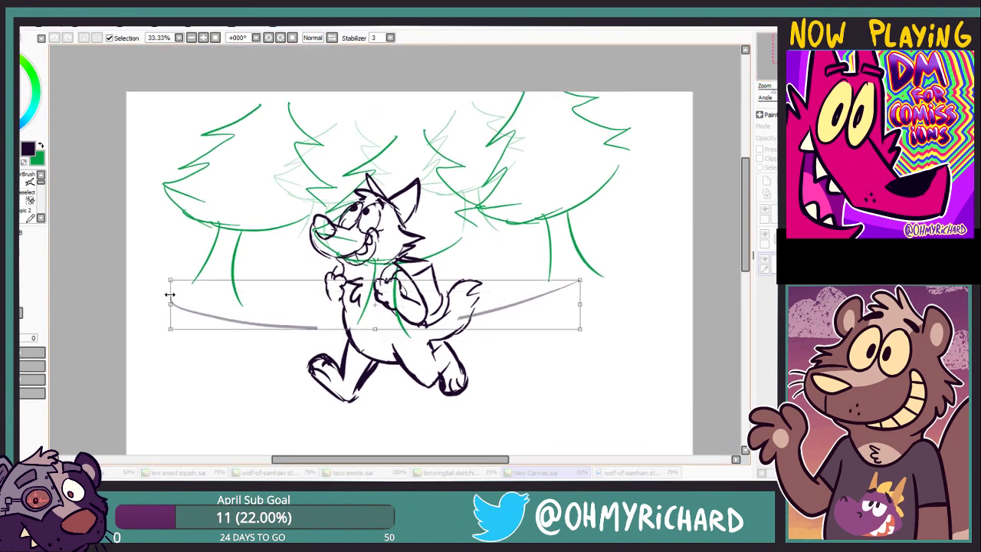
mouse_move(571, 303)
left_mouse_down()
mouse_move(636, 303)
mouse_move(577, 302)
left_mouse_up()
left_click_drag(168, 303, 210, 304)
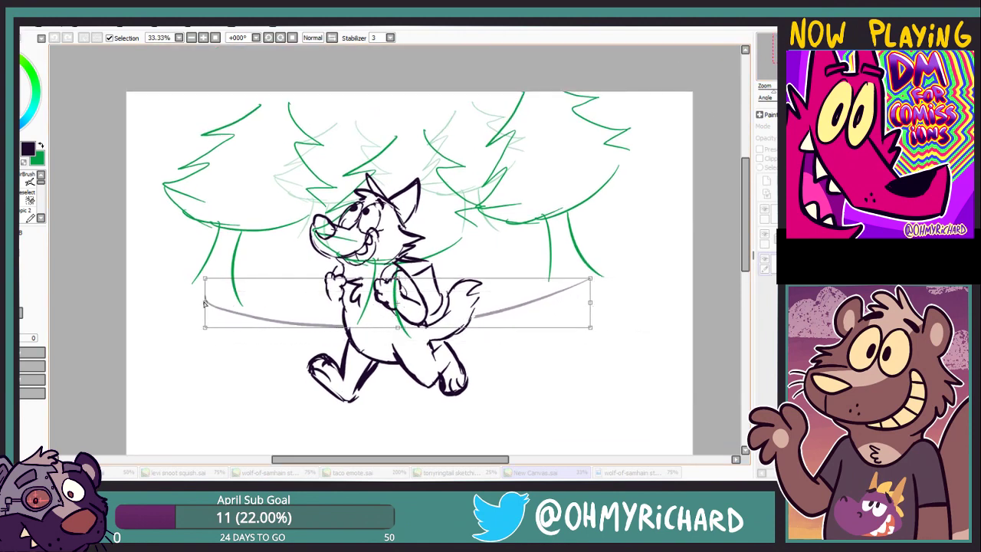
Try repositioning the ground line and pulling its upper corners outward and upward for a steeper curve
left_click_drag(383, 307, 383, 282)
left_click_drag(576, 281, 582, 280)
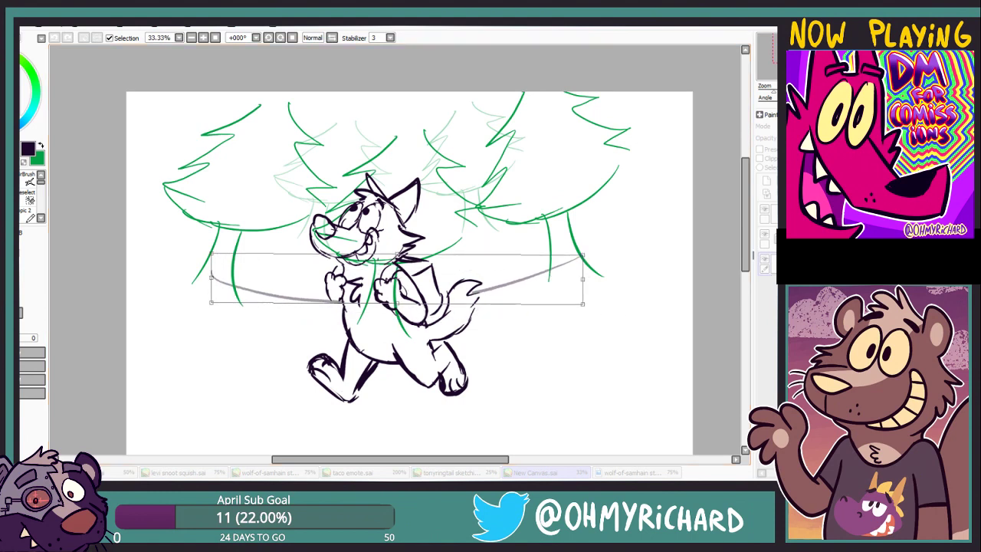
left_click_drag(407, 300, 391, 341)
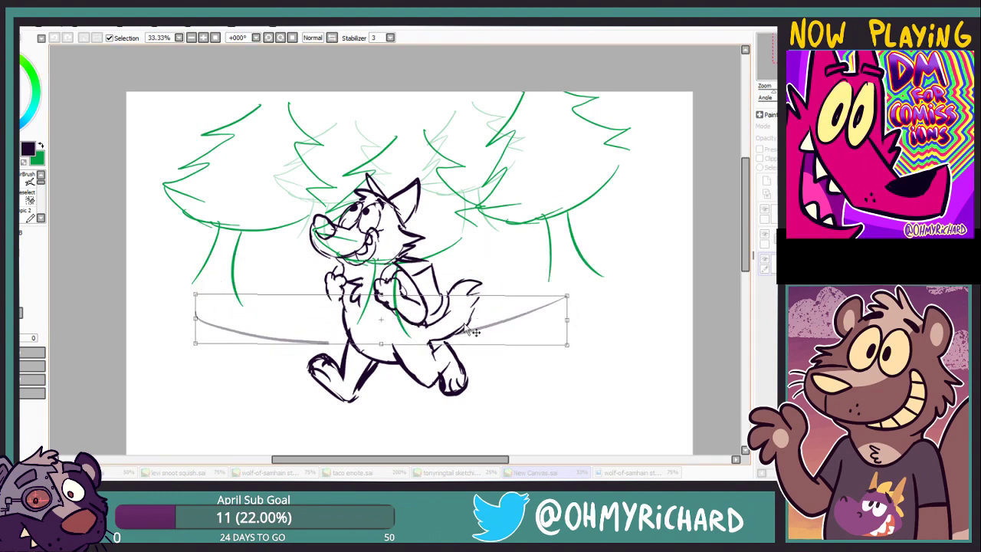
left_click_drag(567, 294, 610, 250)
left_click_drag(195, 295, 157, 226)
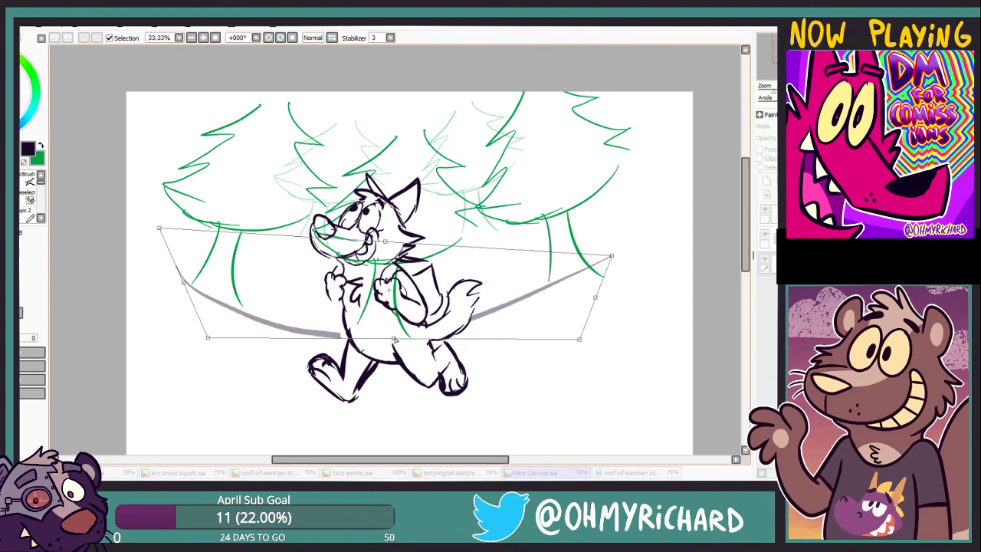
left_click_drag(327, 310, 337, 301)
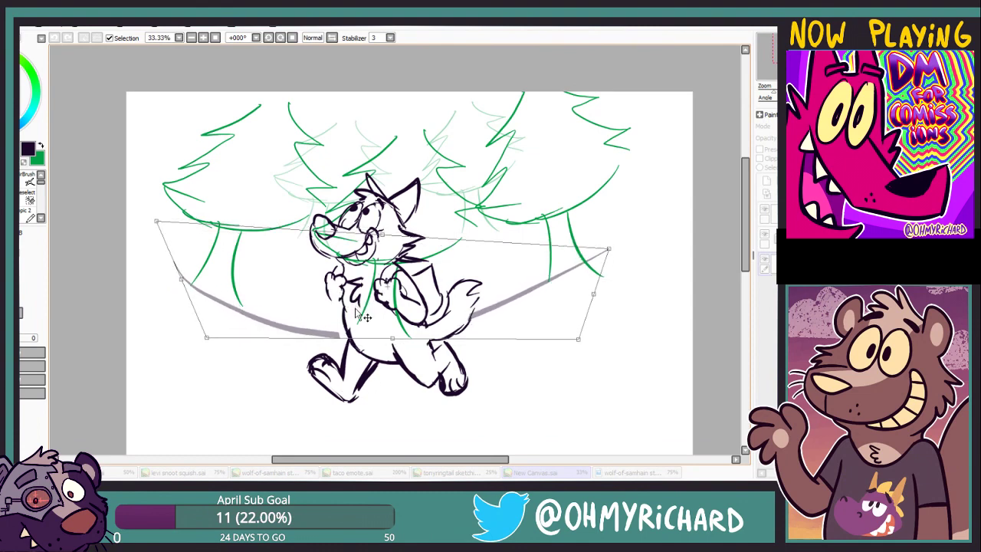
Try brushing over the reshaped ground line to join it across the character, and undo the reshaping
key("Return")
key("ctrl+d")
key("b")
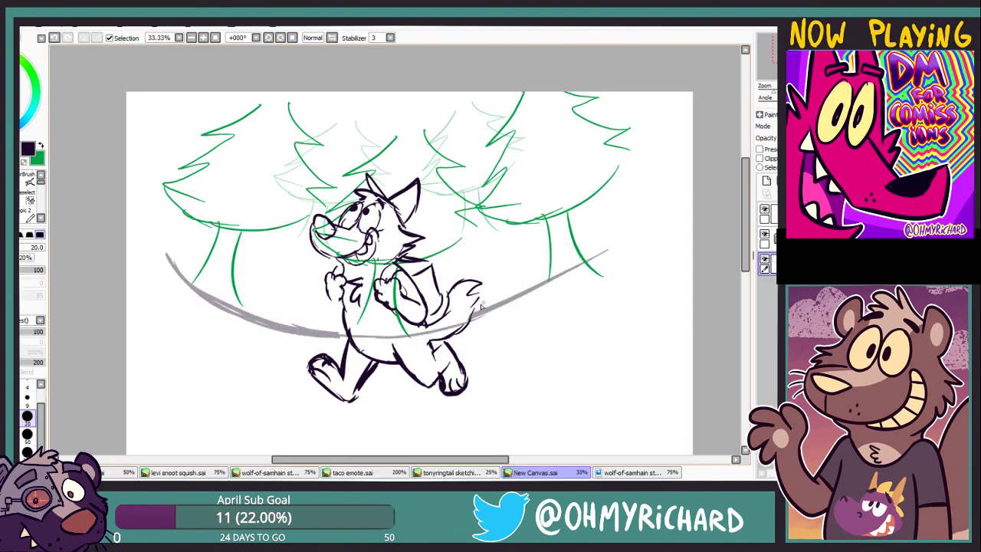
mouse_move(586, 243)
left_mouse_down()
mouse_move(582, 291)
mouse_move(230, 383)
mouse_move(586, 244)
left_mouse_up()
key("ctrl+d")
scroll(398, 246, "down", 2)
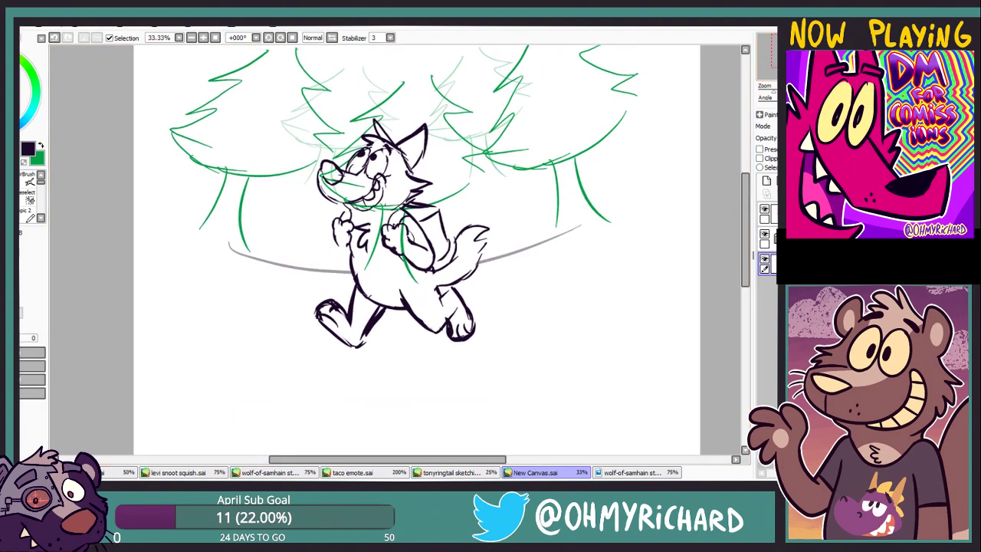
Lower the opacity of the grouped pine trees
scroll(417, 245, "up", 2)
key("b")
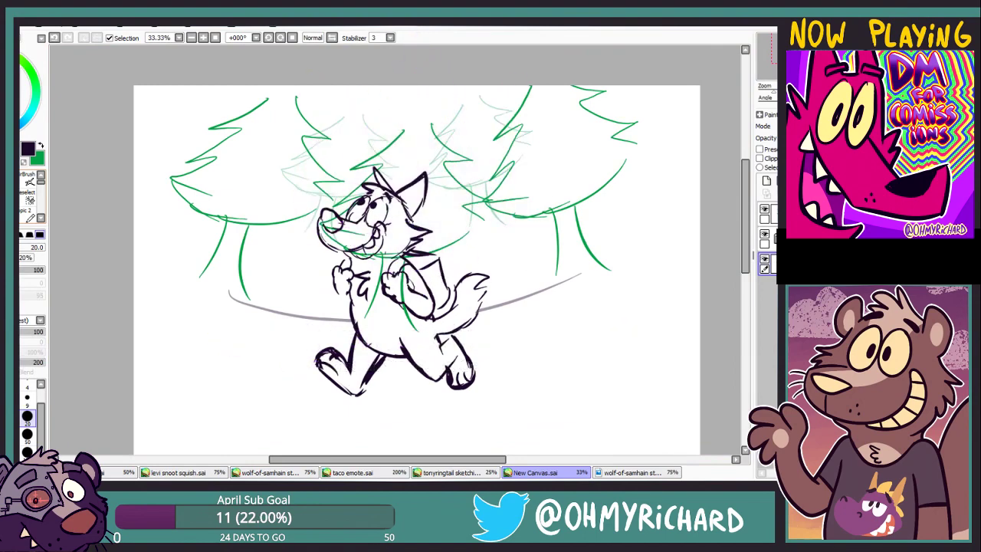
scroll(722, 87, "down", 3)
scroll(723, 87, "up", 2)
mouse_move(483, 203)
left_mouse_down()
mouse_move(470, 177)
mouse_move(490, 204)
left_mouse_up()
left_click(769, 236)
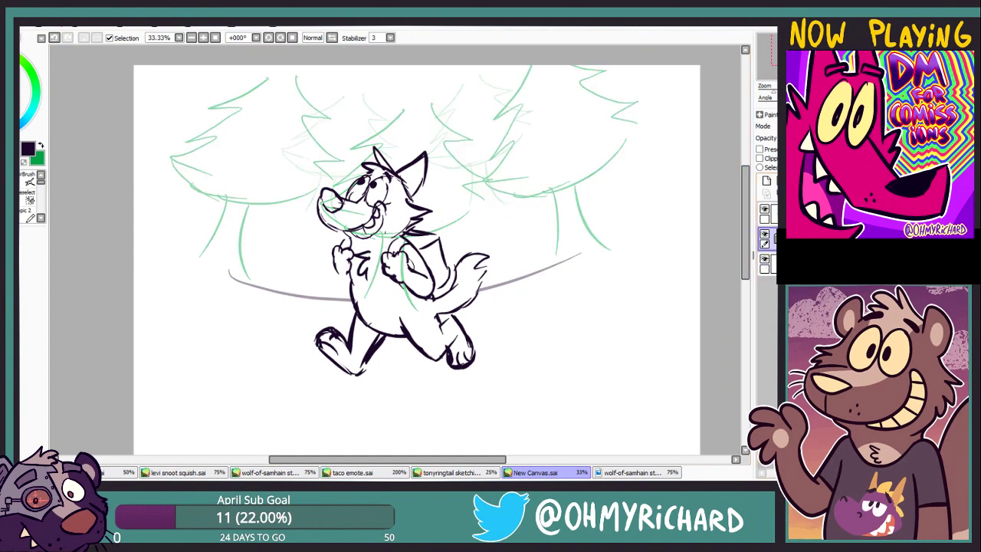
On the ground line's layer, sketch a red curved path edge behind the character and red edge lines across the foreground
left_click(774, 266)
left_click(40, 147)
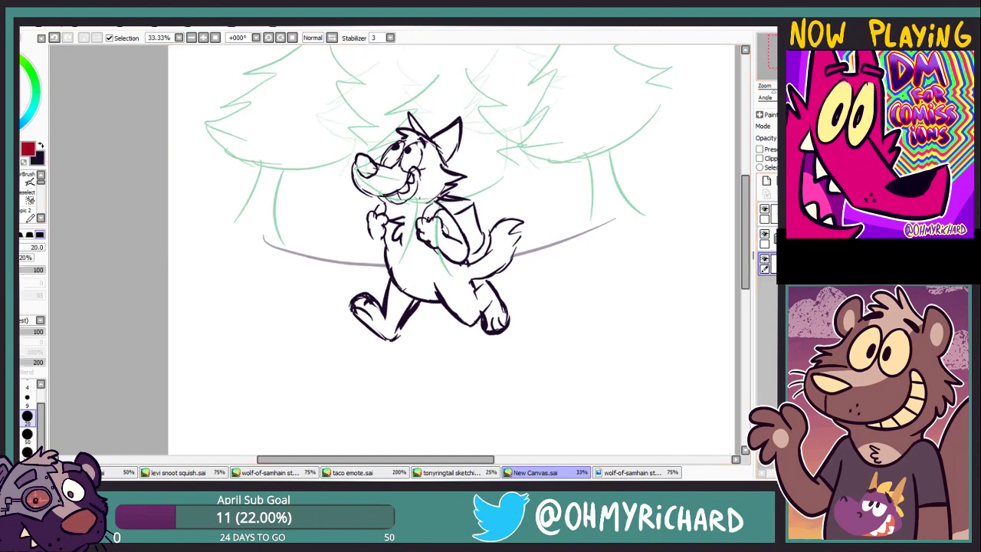
mouse_move(201, 188)
left_mouse_down()
mouse_move(384, 235)
mouse_move(630, 175)
mouse_move(686, 141)
left_mouse_up()
scroll(686, 141, "down", 1)
left_click_drag(184, 347, 389, 393)
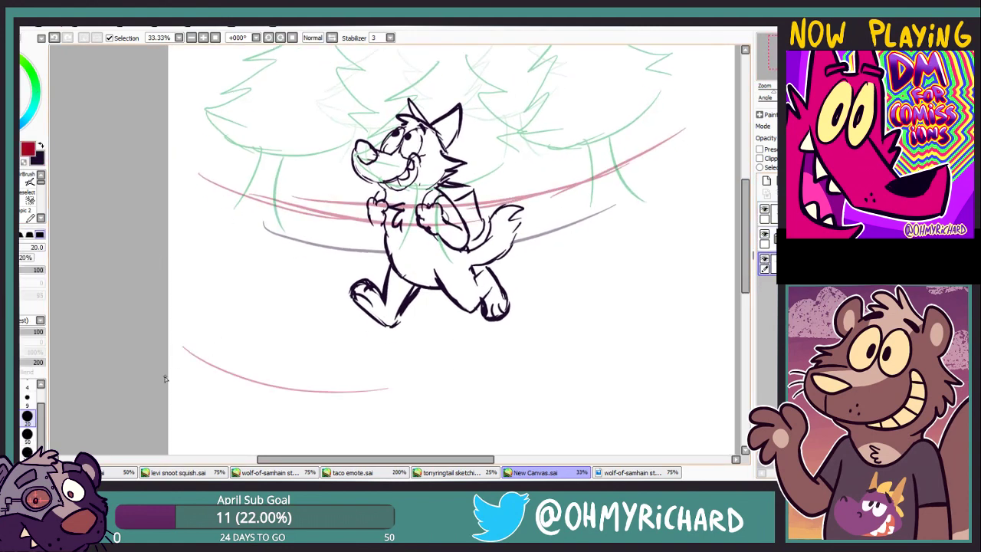
left_click_drag(169, 370, 631, 377)
left_click_drag(190, 348, 736, 354)
scroll(297, 80, "right", 1)
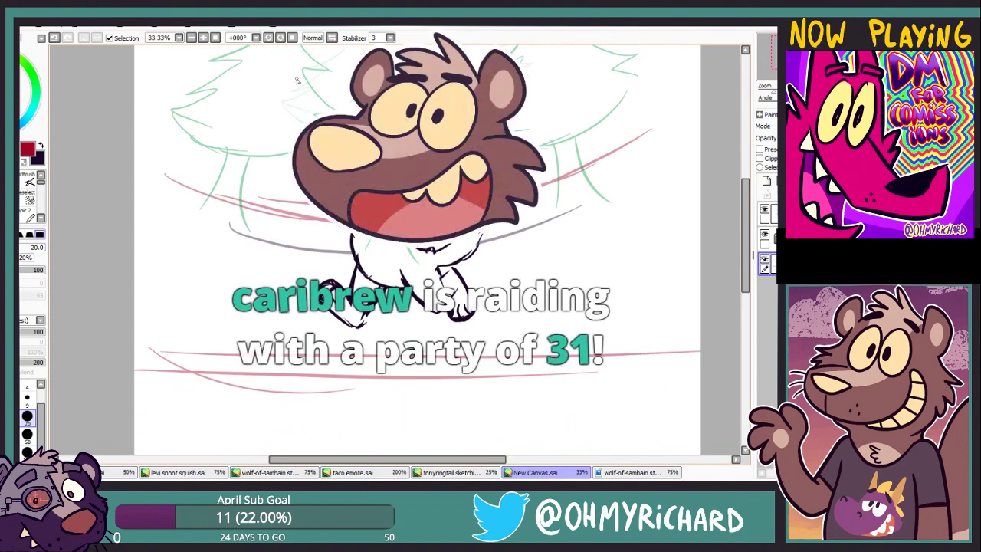
key("e")
scroll(298, 80, "up", 3)
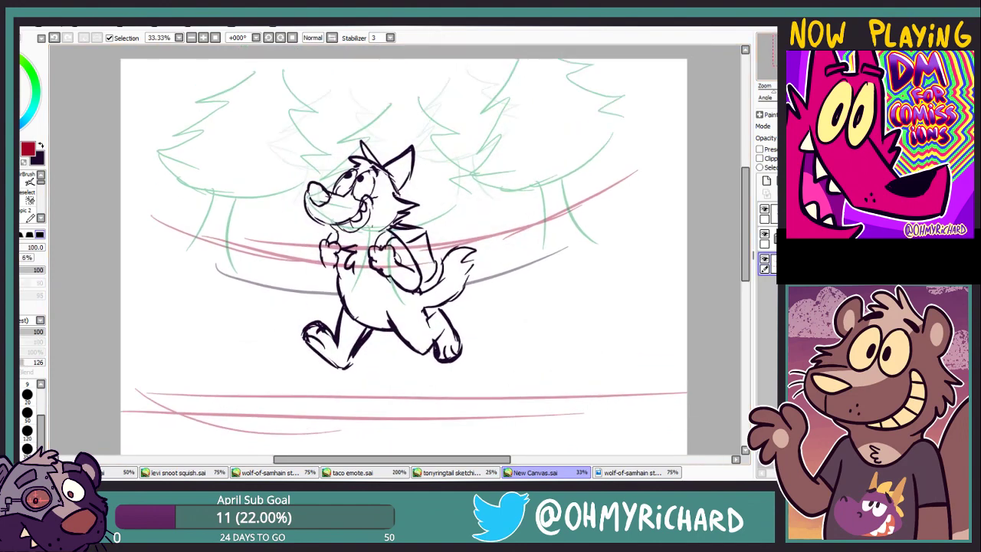
key("ctrl+t")
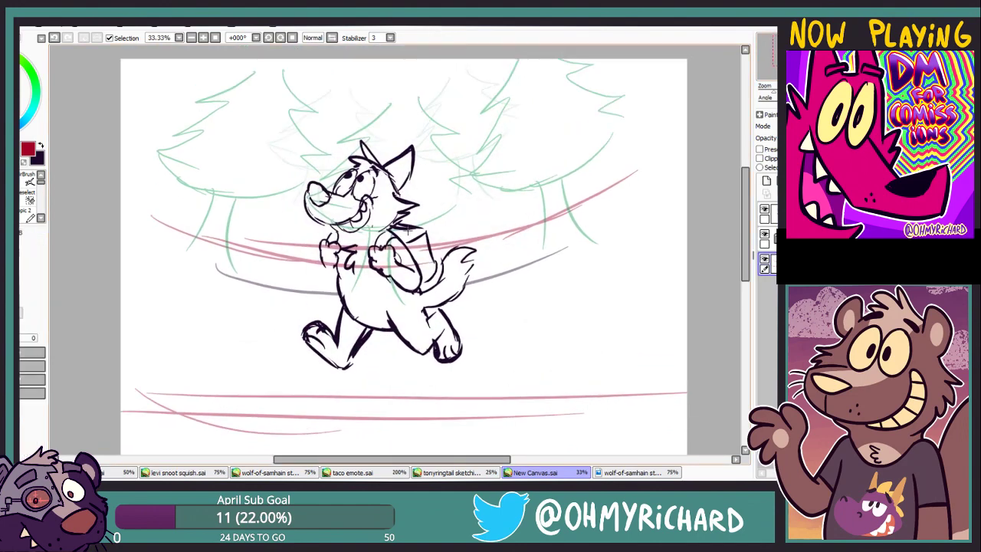
key("Return")
left_click(766, 213)
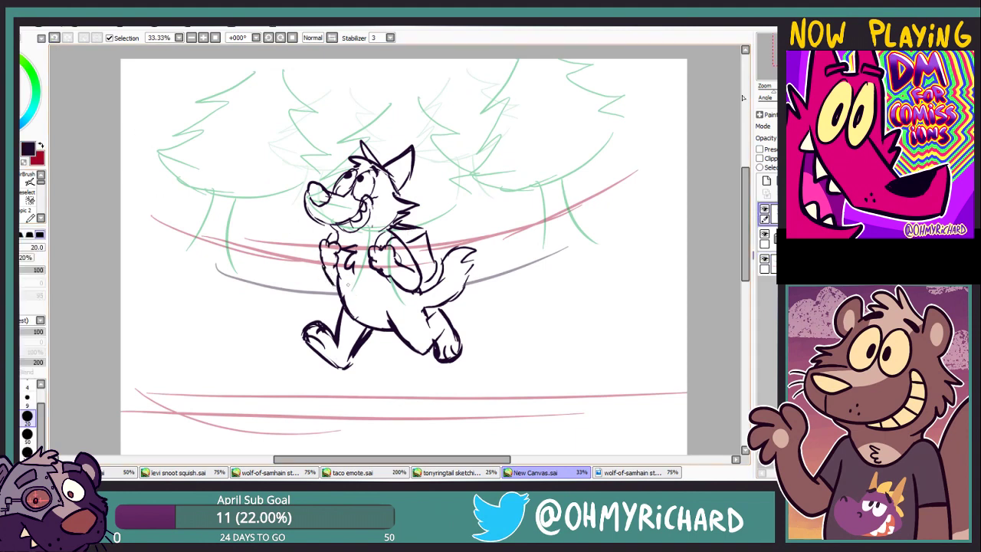
left_click_drag(764, 47, 762, 73)
left_click(763, 39)
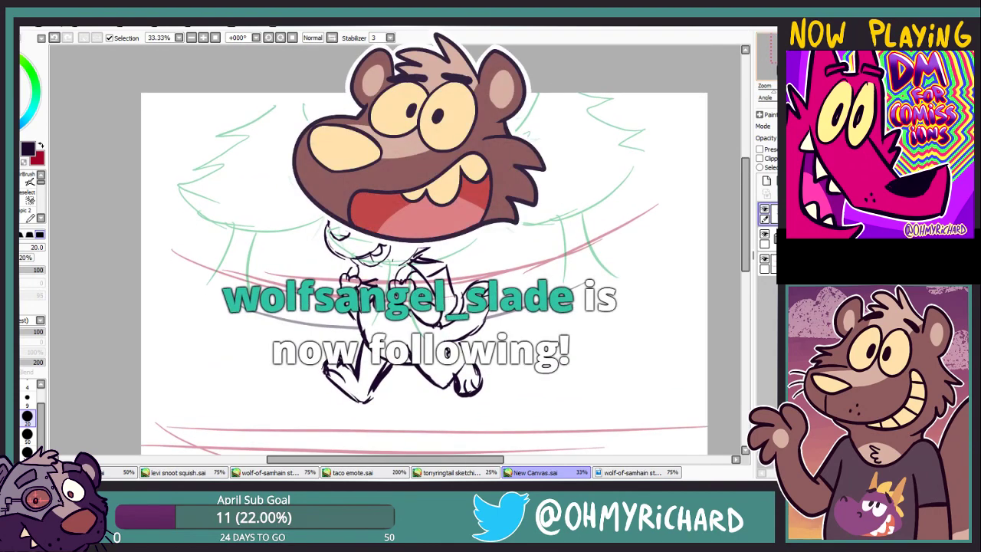
left_click_drag(764, 46, 763, 54)
left_click_drag(70, 164, 90, 204)
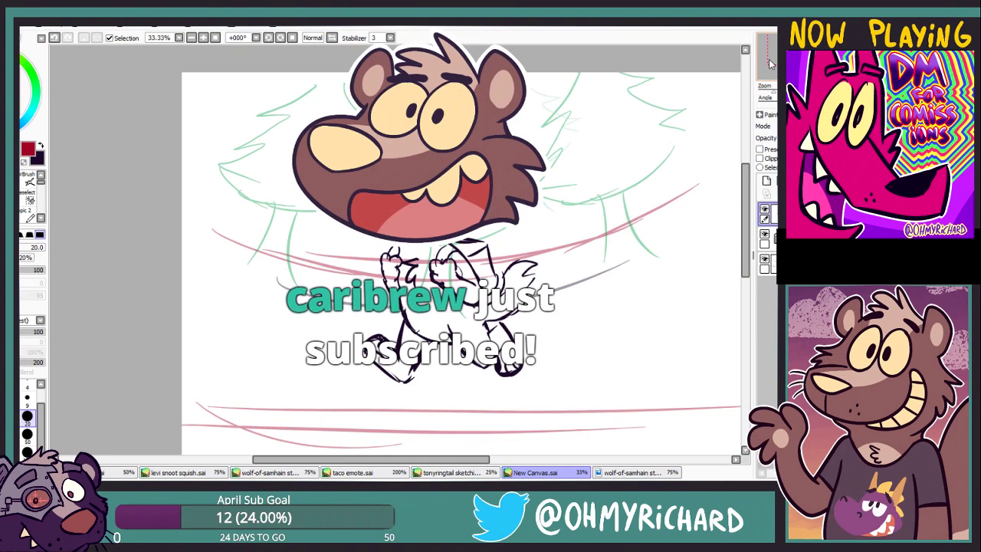
left_click_drag(770, 64, 774, 173)
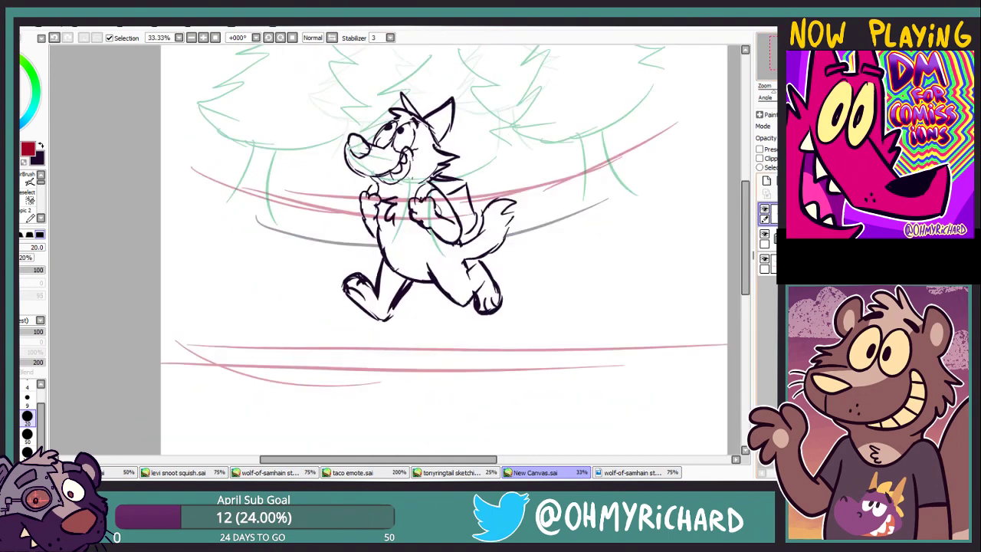
Sketch a teal bush outline on a new layer at the left of the foreground and copy it
key("ctrl+shift+n")
mouse_move(188, 300)
left_mouse_down()
mouse_move(274, 310)
mouse_move(161, 299)
left_mouse_up()
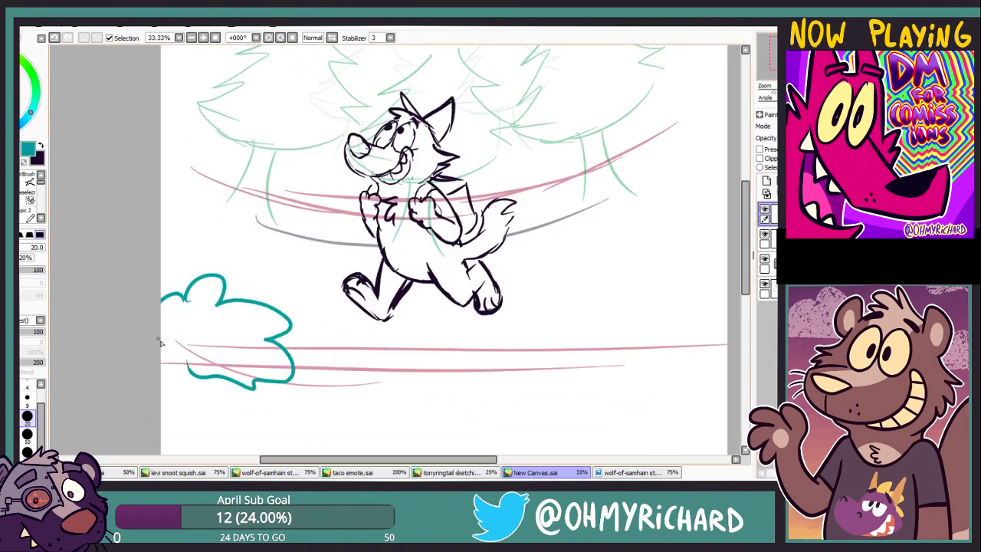
key("l")
mouse_move(161, 337)
left_mouse_down()
mouse_move(260, 256)
mouse_move(162, 406)
left_mouse_up()
key("ctrl+c")
Paste a copy of the large bush in the foreground below the character and tilt it
key("ctrl+v")
mouse_move(100, 199)
left_mouse_down()
mouse_move(405, 357)
mouse_move(383, 400)
mouse_move(373, 396)
left_mouse_up()
key("ctrl+t")
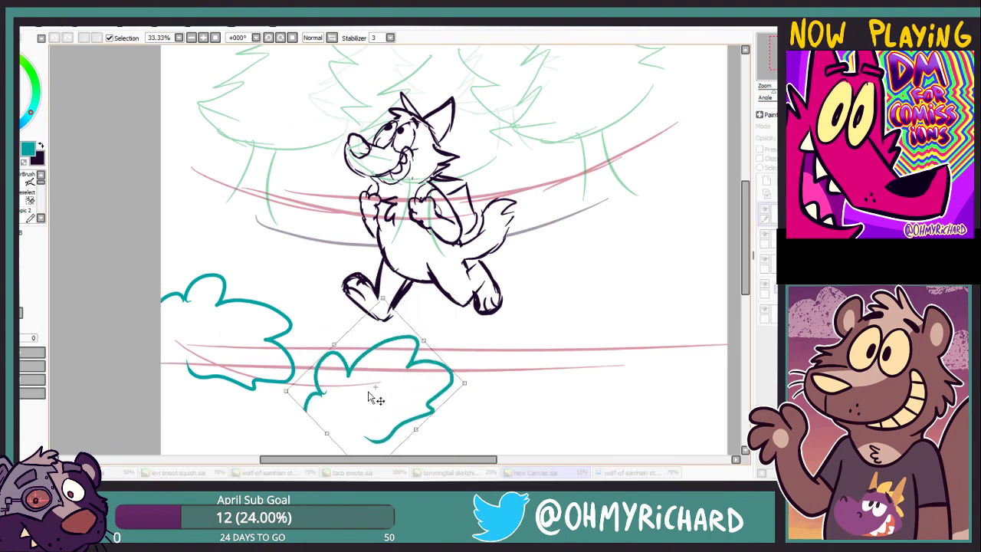
key("Return")
Paste another large bush copy, rotate it, and place it in the foreground right of the second bush
key("ctrl+v")
left_click_drag(237, 348, 561, 356)
key("ctrl+t")
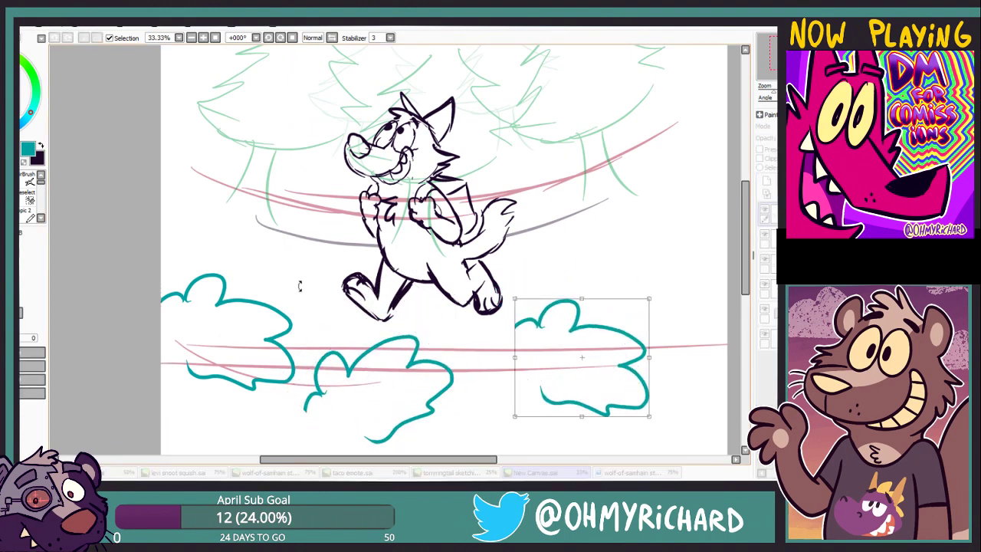
left_click_drag(688, 442, 747, 304)
scroll(646, 280, "down", 2)
left_click_drag(613, 284, 524, 311)
key("Return")
scroll(383, 268, "up", 2)
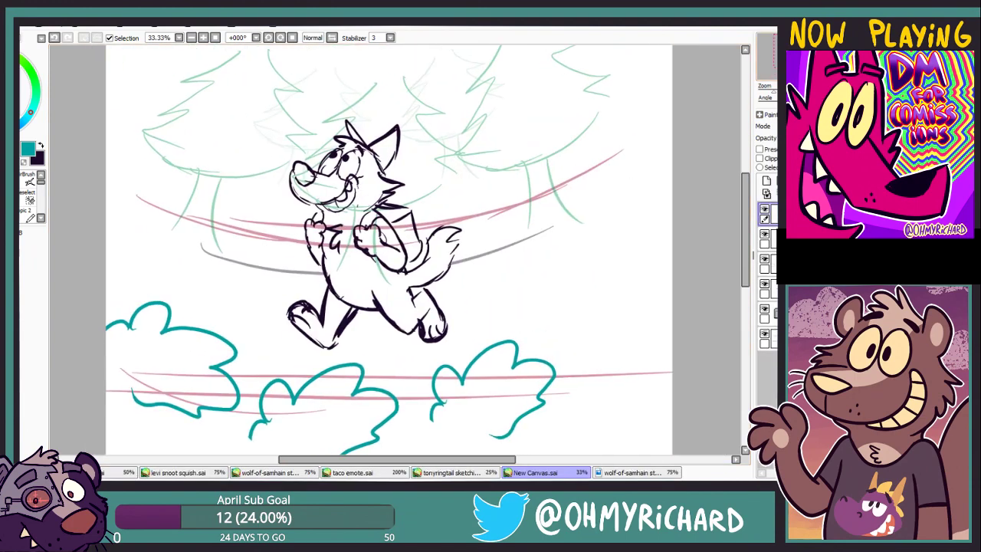
Add a smaller bush copy at the left tree's trunk along the far path edge and copy it
key("ctrl+v")
left_click_drag(326, 299, 177, 214)
key("Return")
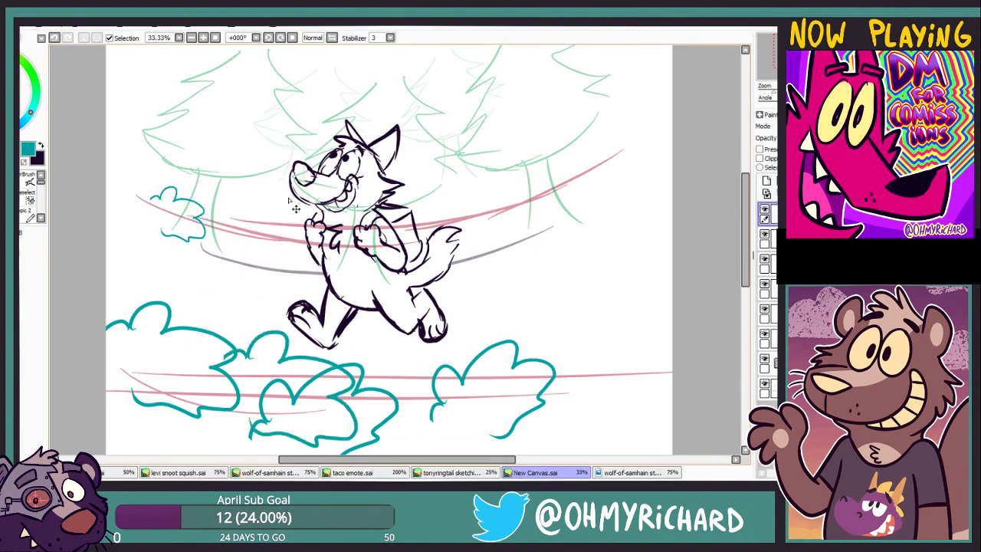
key("ctrl+c")
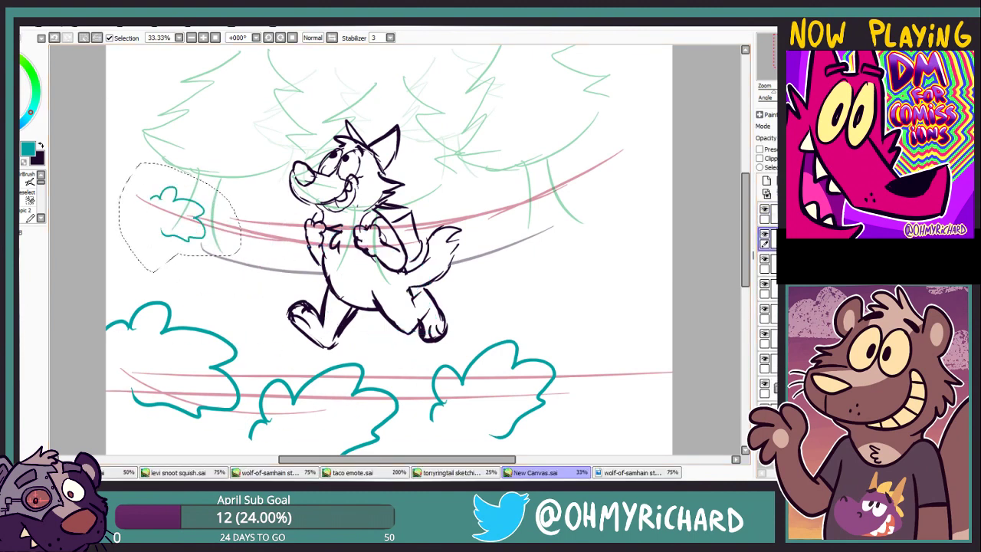
Paste the small bush by the right tree's trunk along the far path edge and tilt it
key("ctrl+v")
left_click_drag(567, 275, 591, 211)
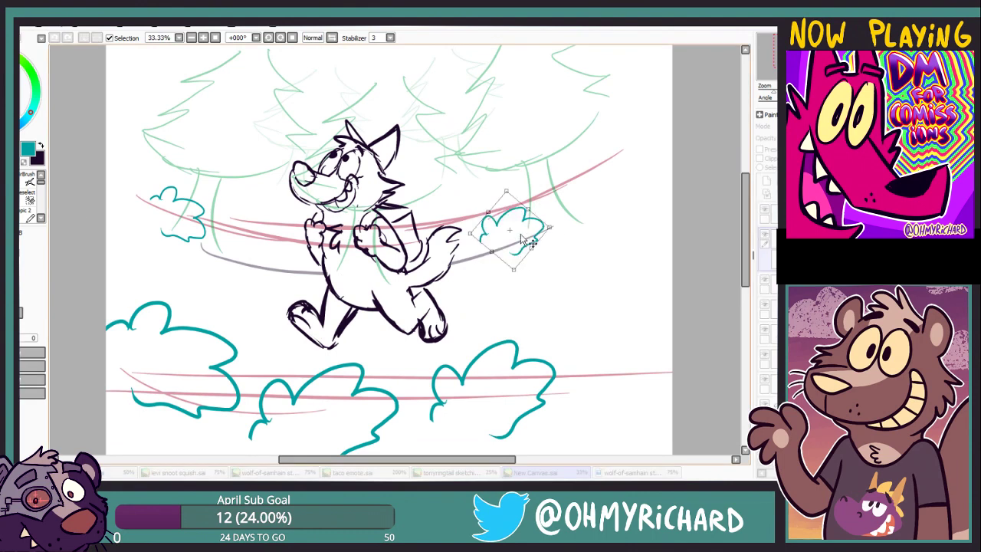
key("Return")
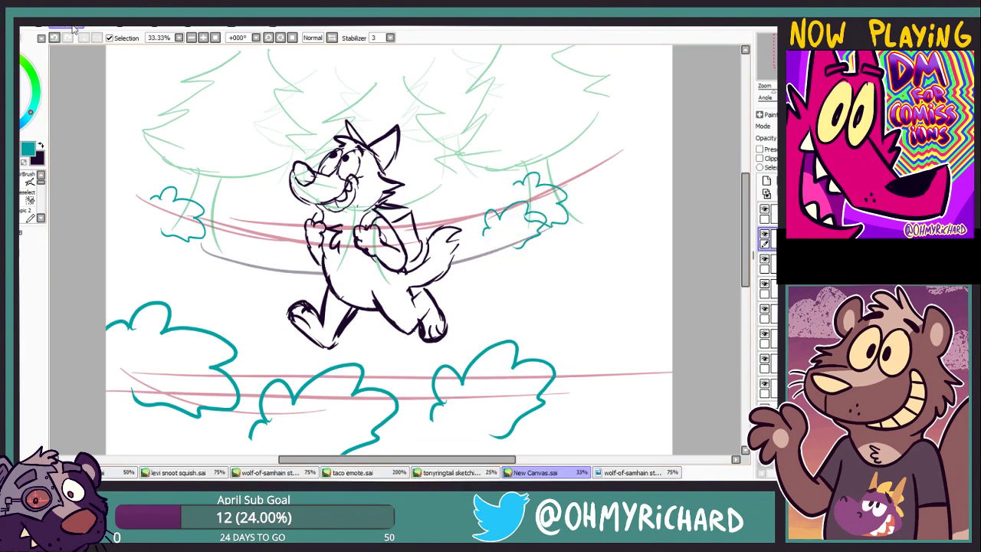
Place a tilted small bush behind the character's tail and a mirrored one beside the raised hand
key("ctrl+t")
left_click_drag(621, 143, 416, 228)
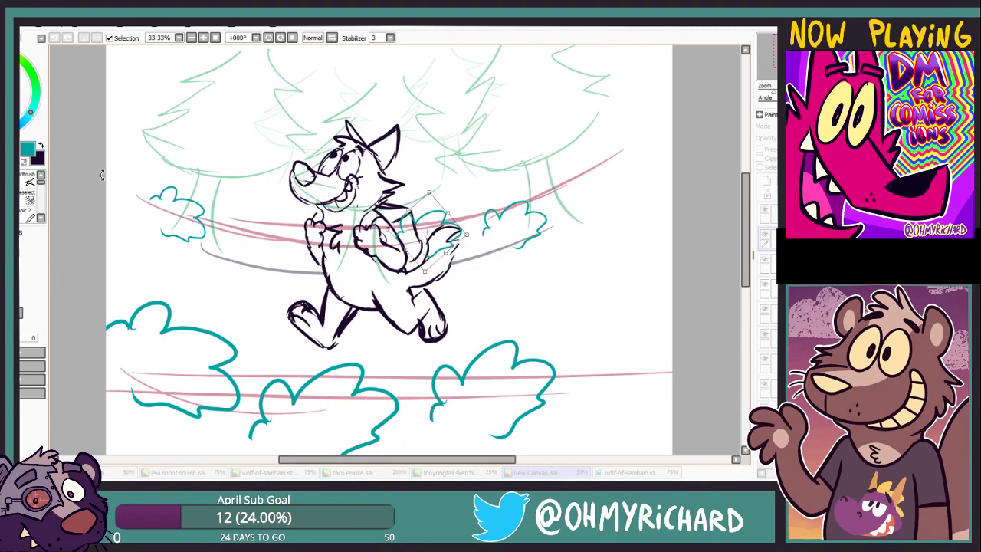
key("Return")
key("ctrl+v")
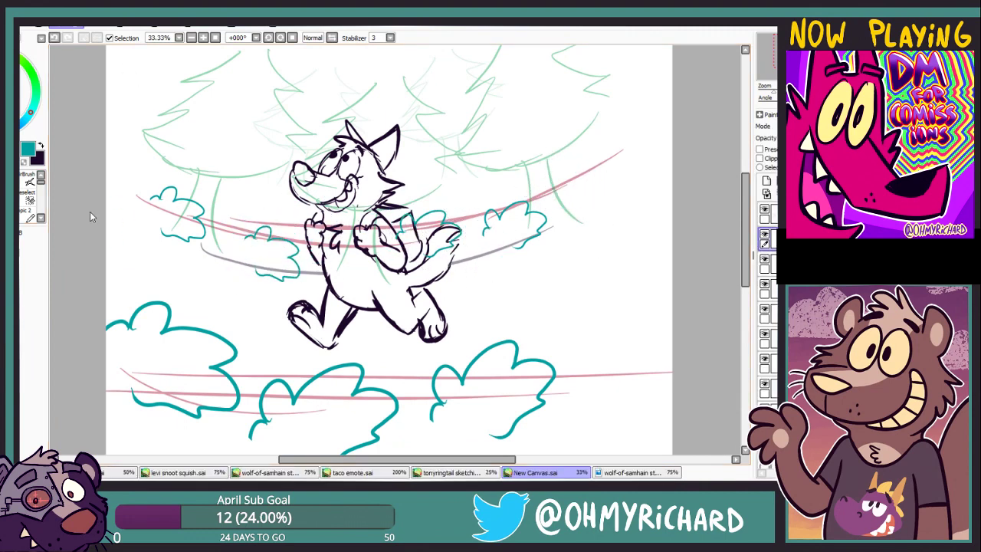
left_click_drag(253, 243, 274, 247)
Paste a fourth large bush copy and place it in the foreground at the canvas's right edge
key("ctrl+v")
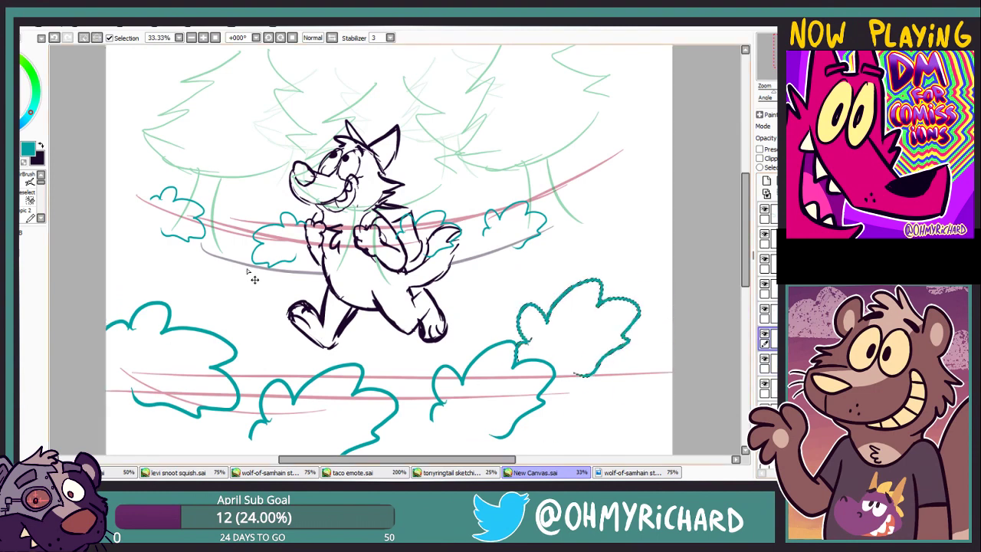
key("ctrl+d")
left_click_drag(150, 233, 170, 228)
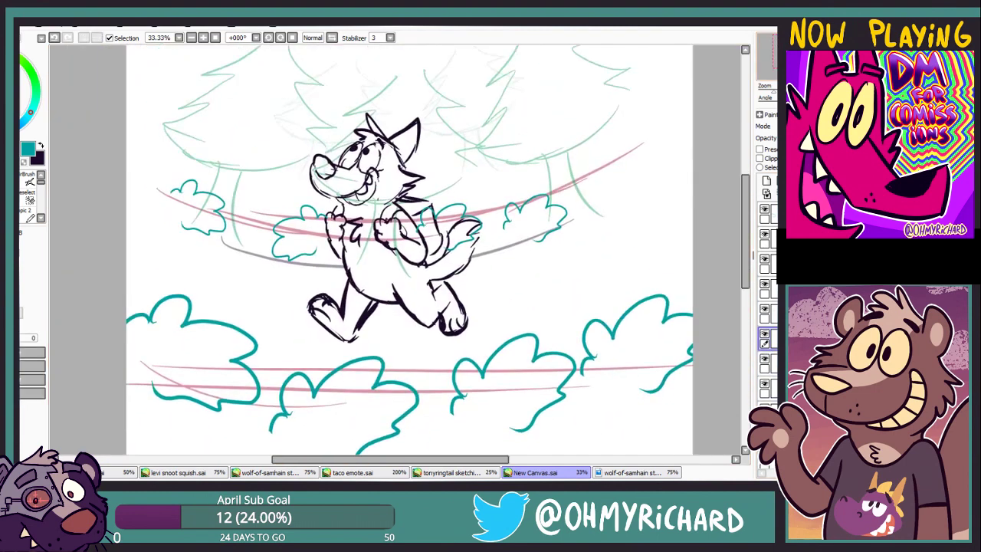
Draw the near path edge as a long dark curve beneath the character's feet and extend the far edge beyond the tail
key("x")
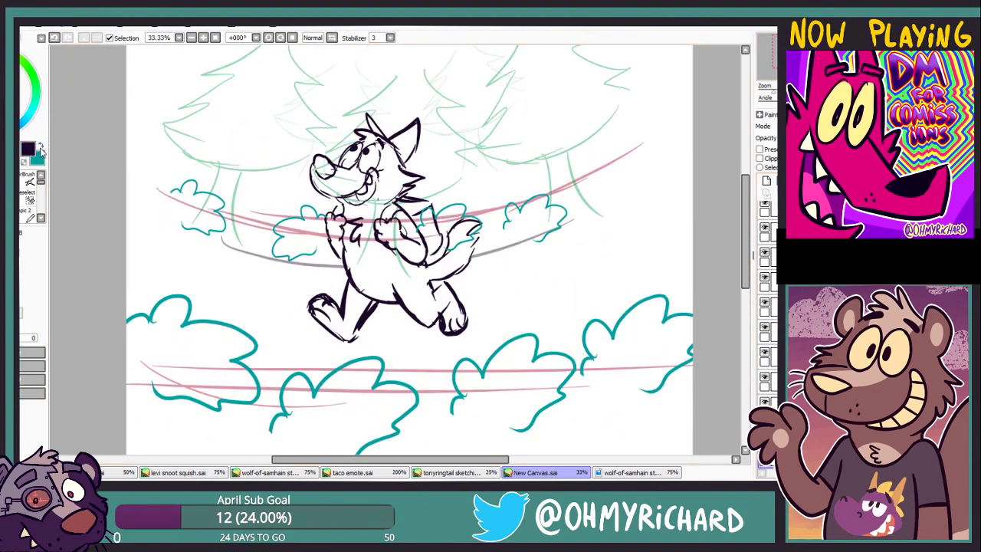
key("n")
mouse_move(157, 310)
left_mouse_down()
mouse_move(246, 354)
mouse_move(627, 280)
left_mouse_up()
left_click_drag(524, 245, 627, 204)
left_click_drag(472, 262, 651, 188)
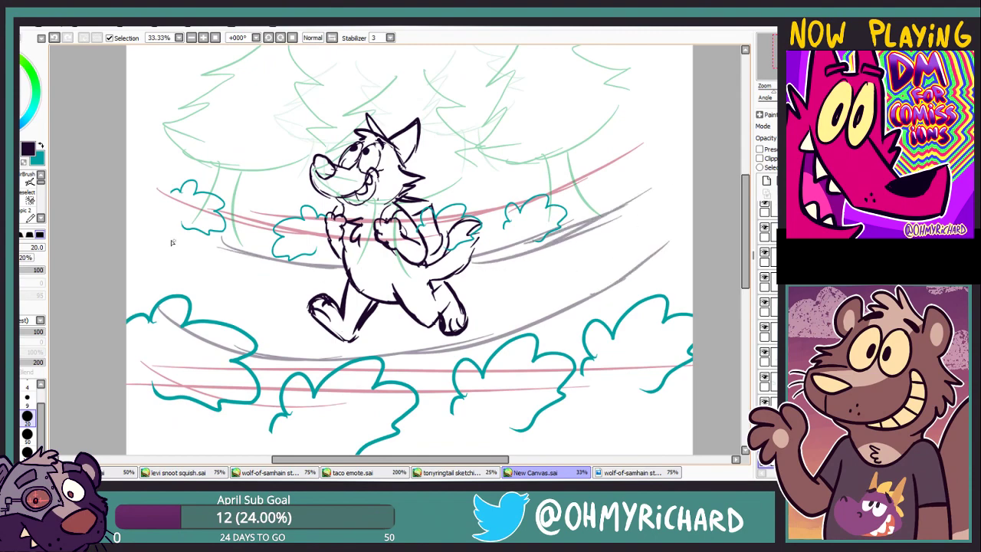
Try to erase the character's pupils and redraw them as larger circles
scroll(311, 103, "up", 3)
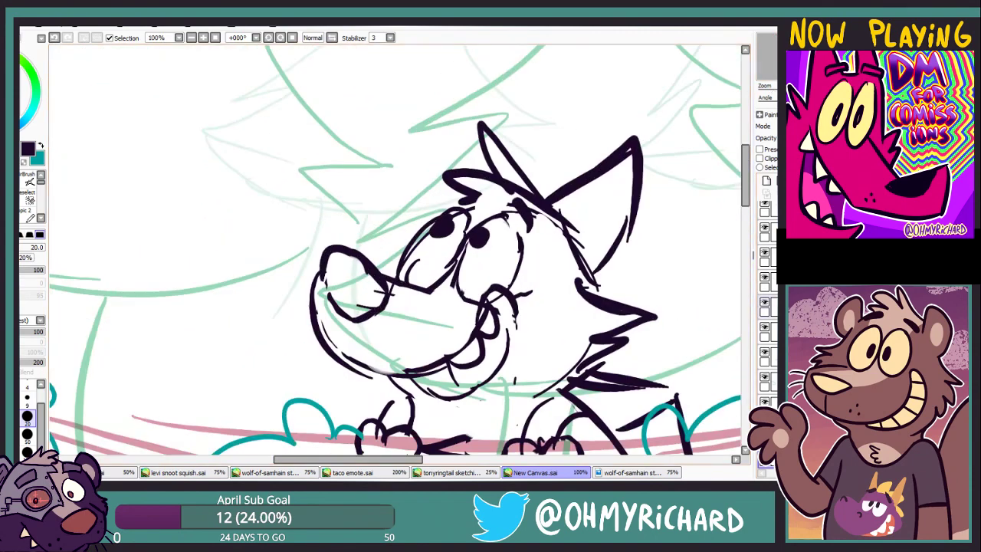
key("e")
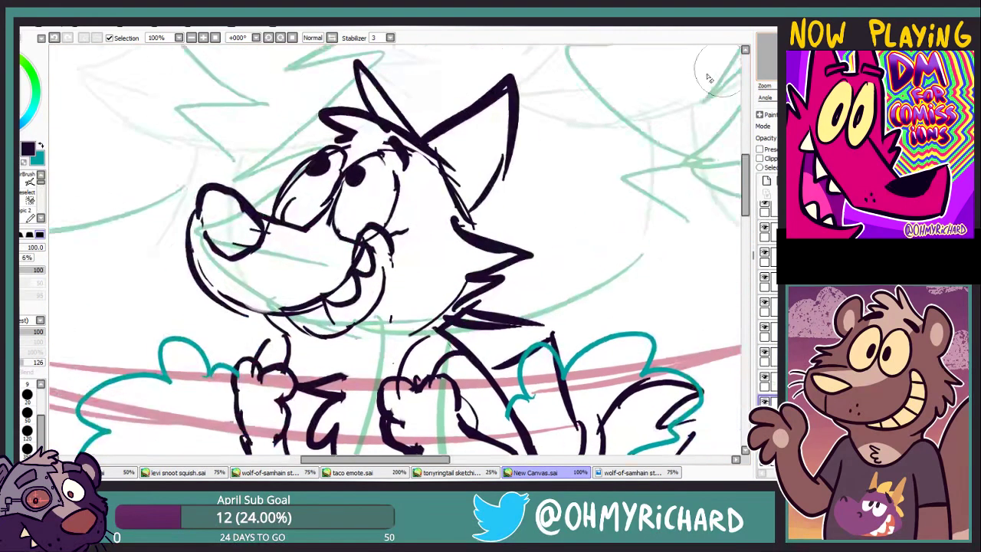
left_click_drag(376, 165, 345, 207)
left_click_drag(344, 149, 295, 199)
key("n")
mouse_move(368, 163)
left_mouse_down()
mouse_move(345, 208)
mouse_move(371, 207)
left_mouse_up()
left_click_drag(330, 165, 326, 163)
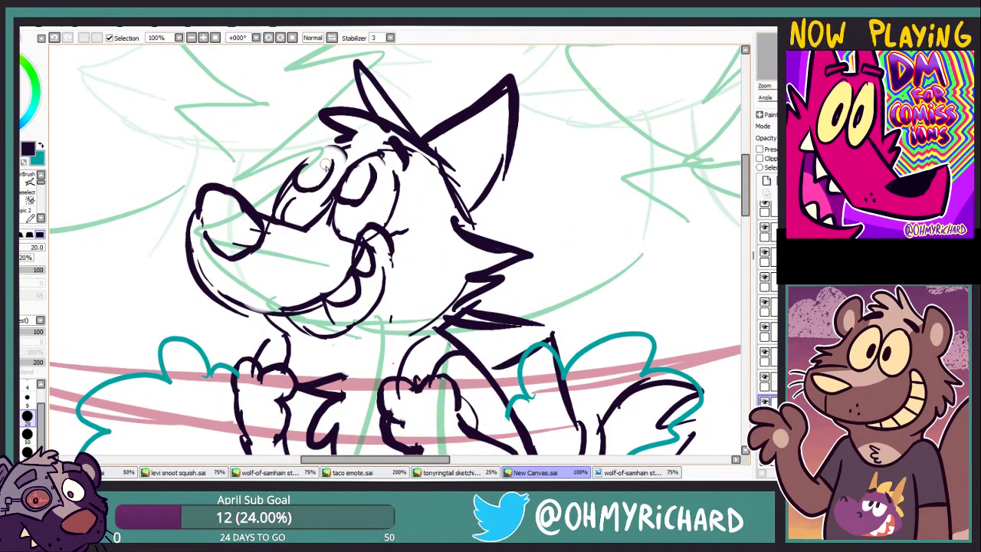
key("ctrl+z")
key("ctrl+z")
key("ctrl+z")
Thicken both of the character's pupils and erase small highlights into them
left_click_drag(303, 157, 329, 173)
left_click_drag(353, 168, 361, 176)
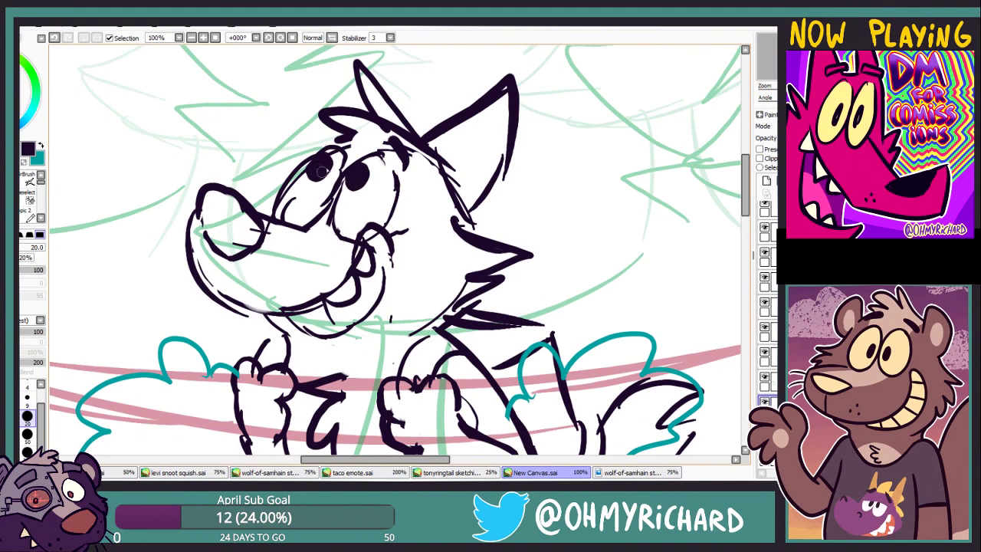
key("e")
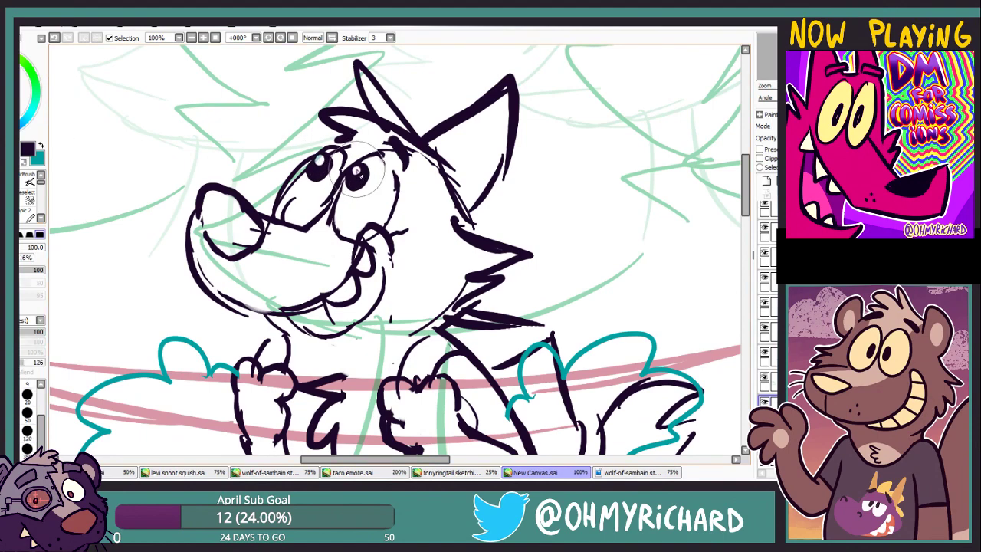
left_click_drag(362, 177, 447, 234)
Add the far ear's outline behind the hair tuft and a small zigzag mark above the snout
key("n")
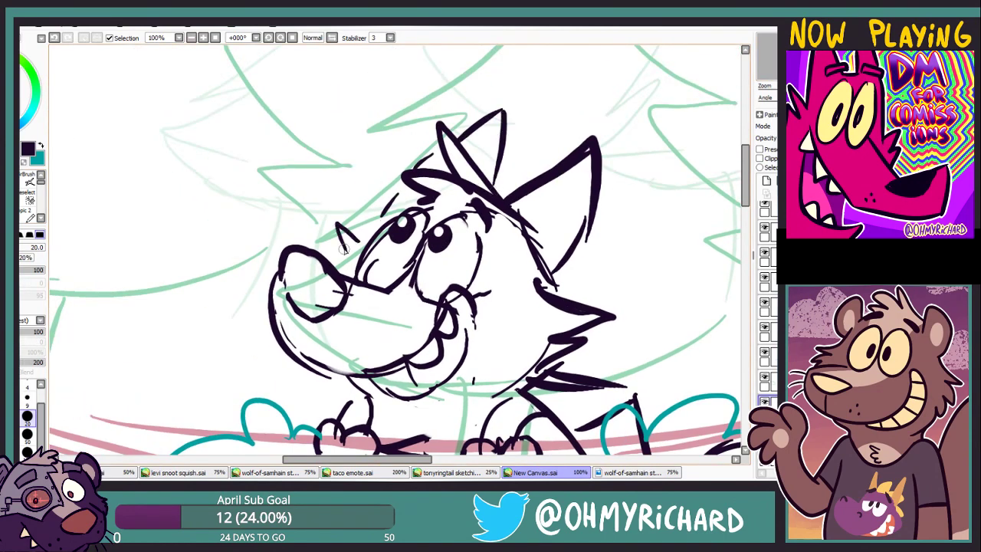
scroll(725, 56, "down", 1)
left_click(191, 38)
left_click(191, 37)
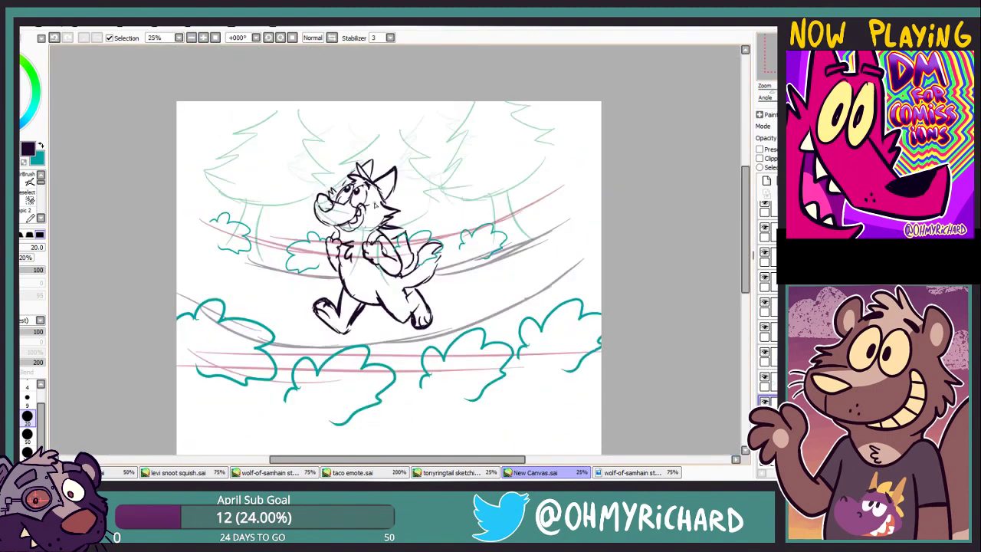
left_click_drag(598, 263, 587, 221)
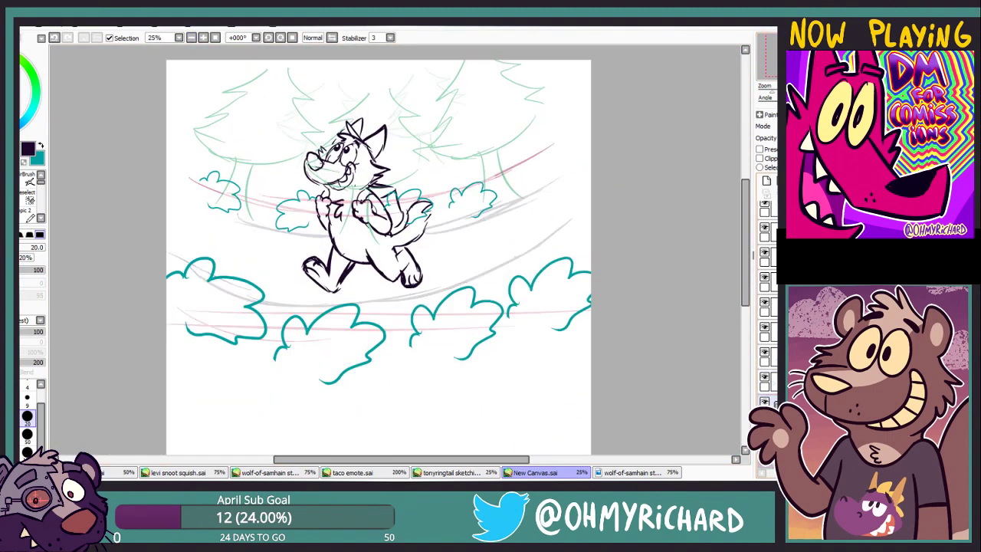
Merge the separate foreground and background bush layers down into the fainter sketch layers beneath them
key("ctrl+e")
key("ctrl+e")
key("ctrl+e")
key("ctrl+e")
key("ctrl+e")
key("ctrl+e")
key("ctrl+e")
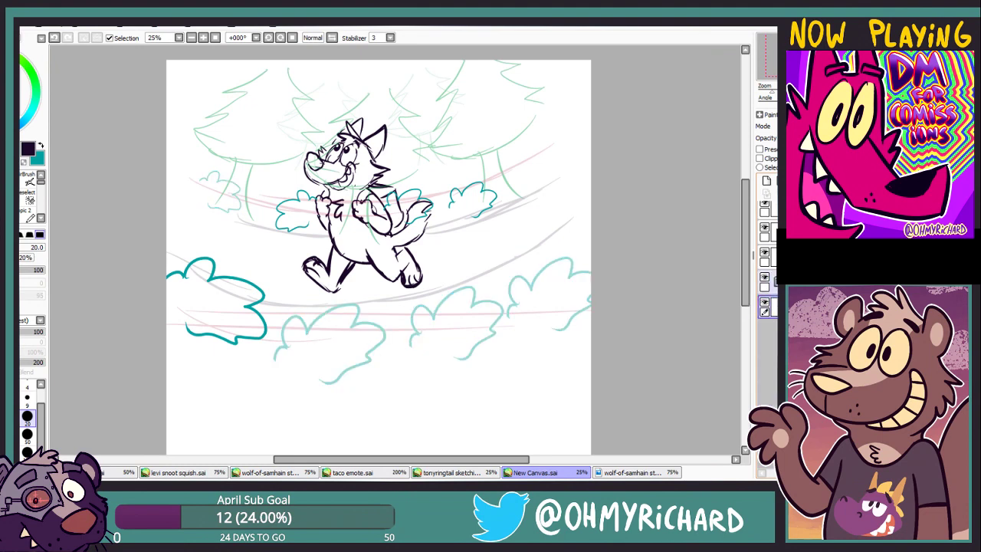
key("ctrl+e")
key("ctrl+e")
key("ctrl+e")
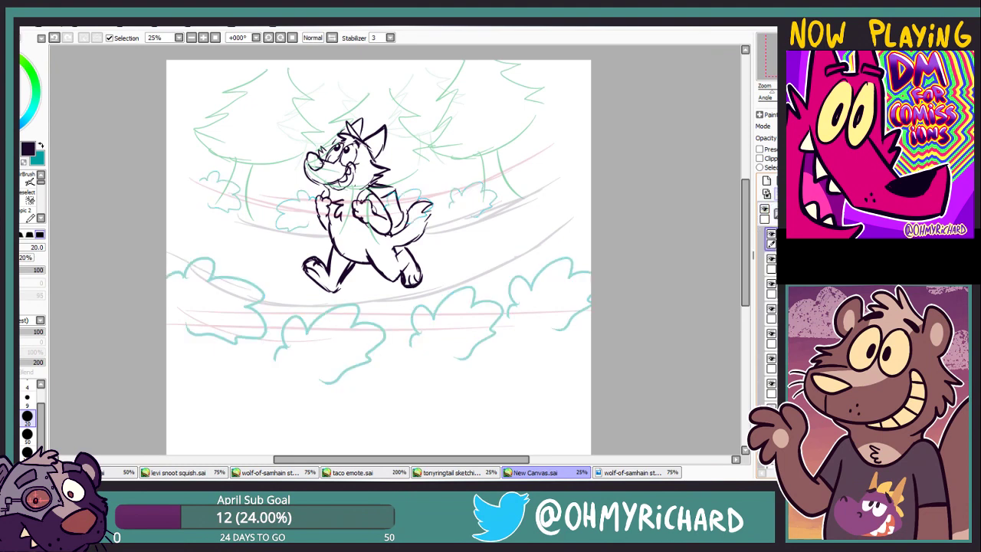
Merge the remaining bush, tree and path layers down into one background sketch layer
key("ctrl+e")
key("ctrl+e")
key("ctrl+e")
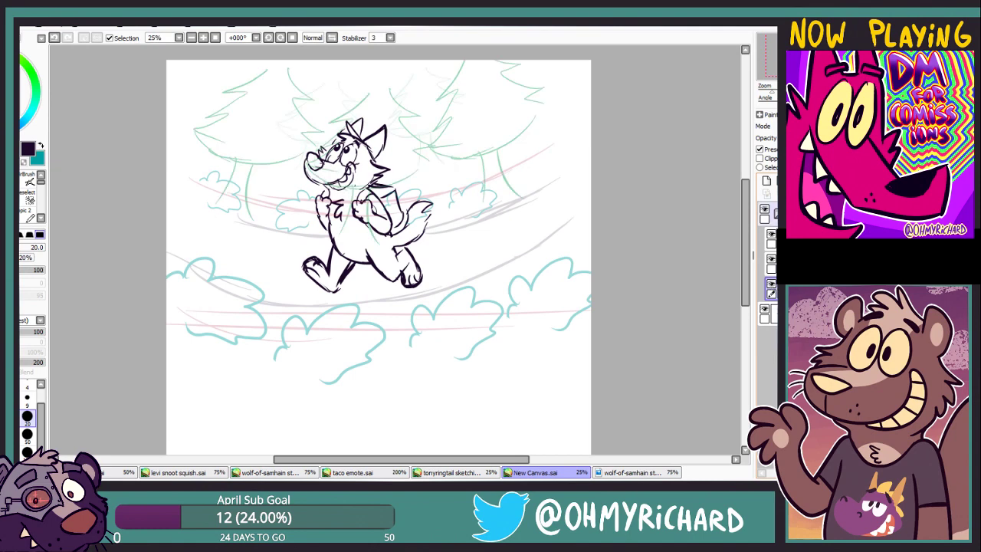
key("ctrl+e")
key("ctrl+e")
key("ctrl+e")
key("ctrl+e")
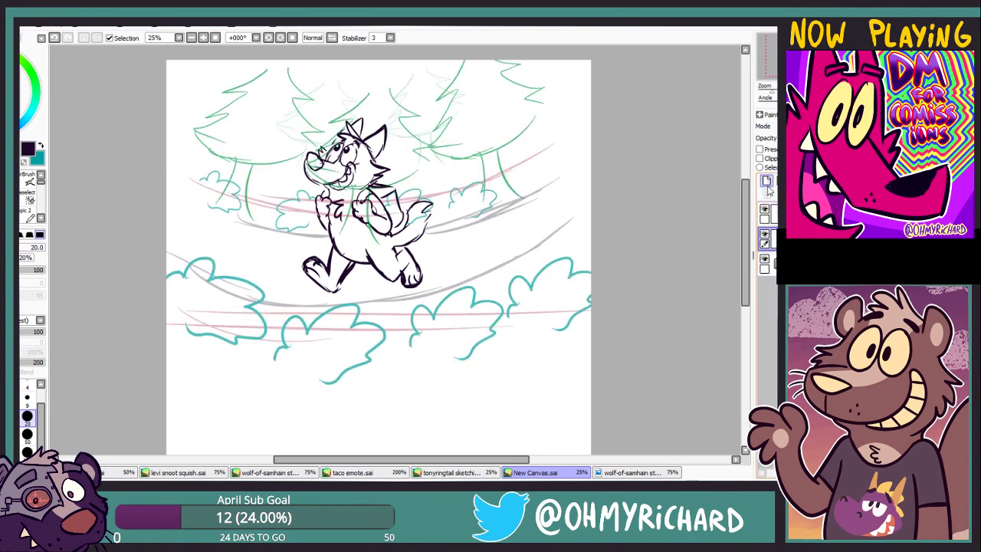
key("ctrl+e")
Set the drawing colour to dark red and sketch a construction circle over the faded character's head
left_click(40, 147)
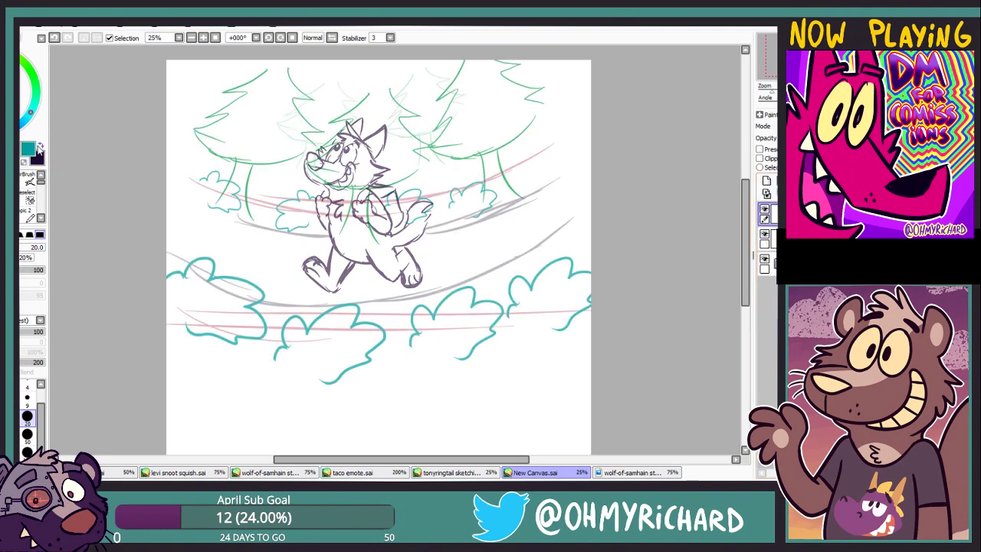
key("ctrl+plus")
key("ctrl+plus")
key("ctrl+minus")
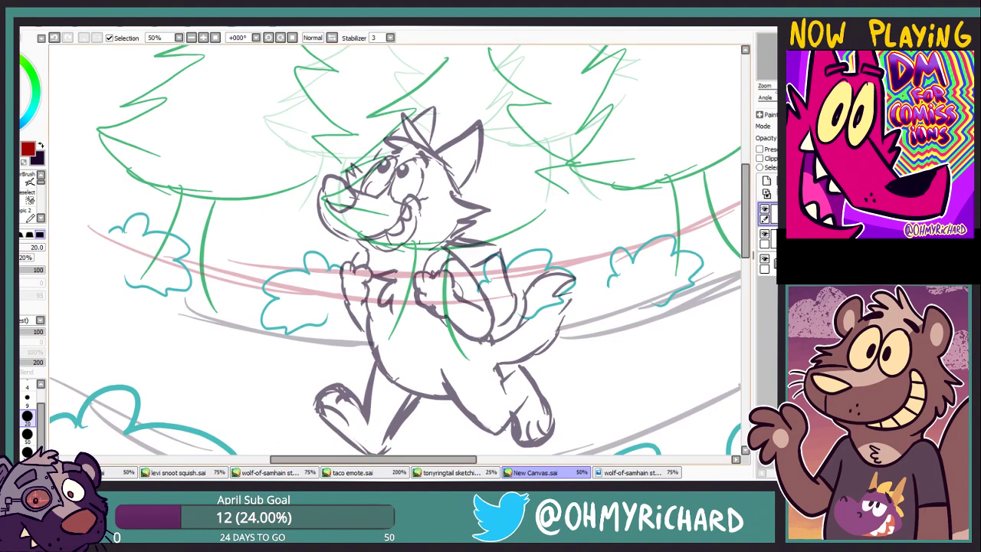
left_click(203, 38)
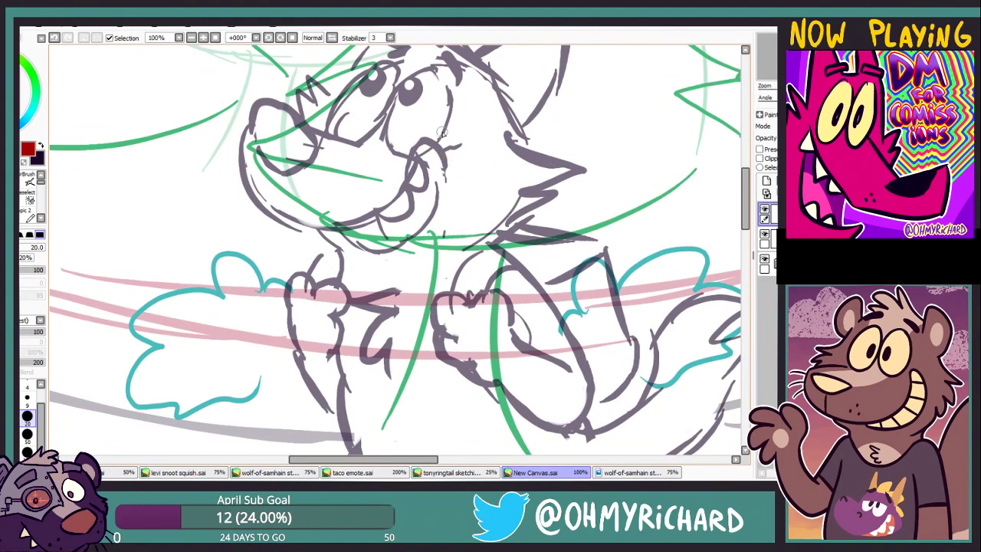
left_click_drag(442, 132, 749, 192)
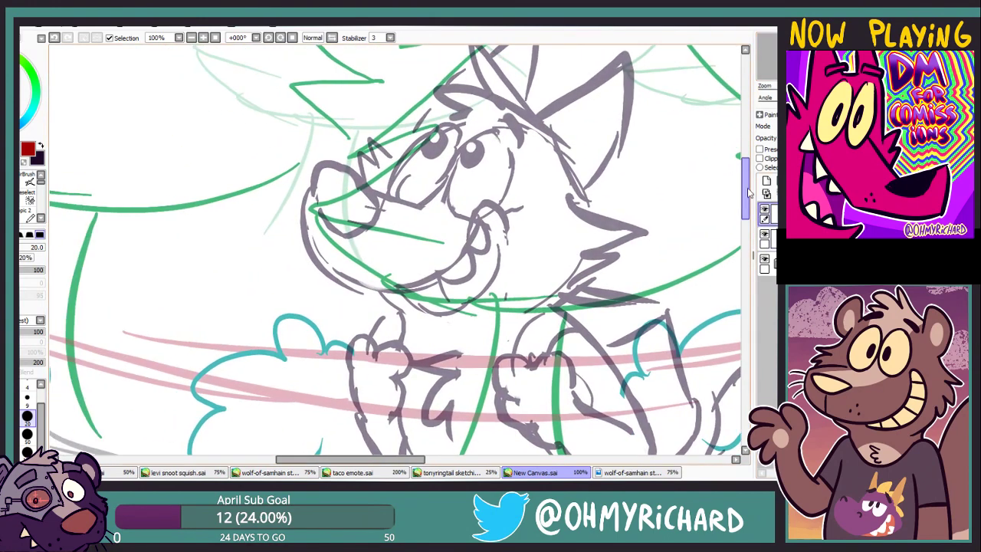
left_click(191, 38)
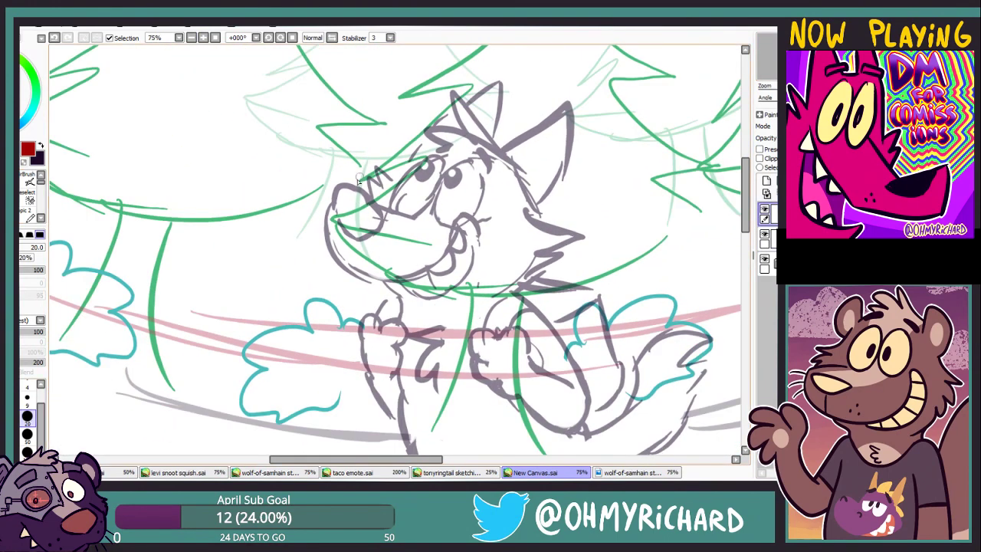
left_click(54, 37)
mouse_move(503, 160)
left_mouse_down()
mouse_move(387, 260)
mouse_move(422, 282)
left_mouse_up()
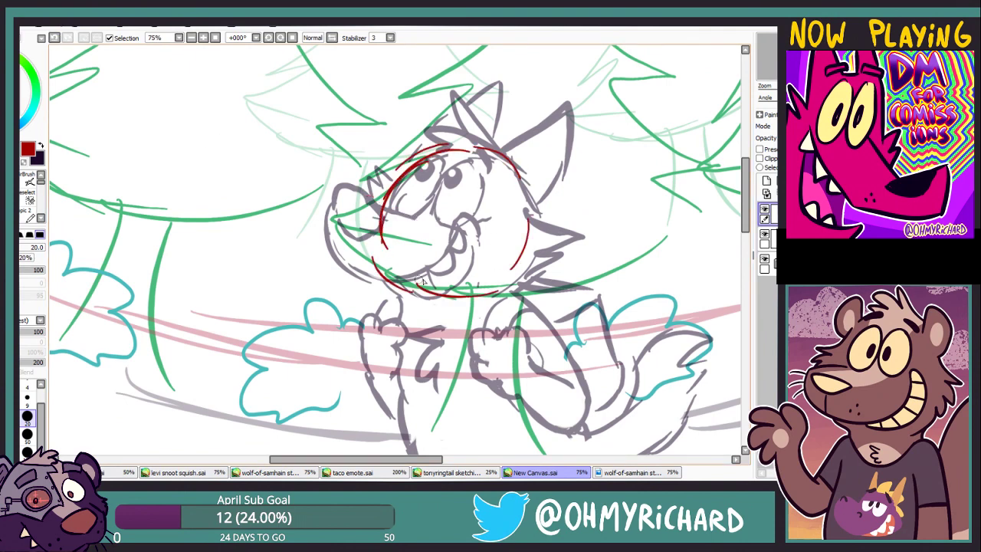
left_click_drag(441, 174, 431, 165)
scroll(753, 66, "left", 2)
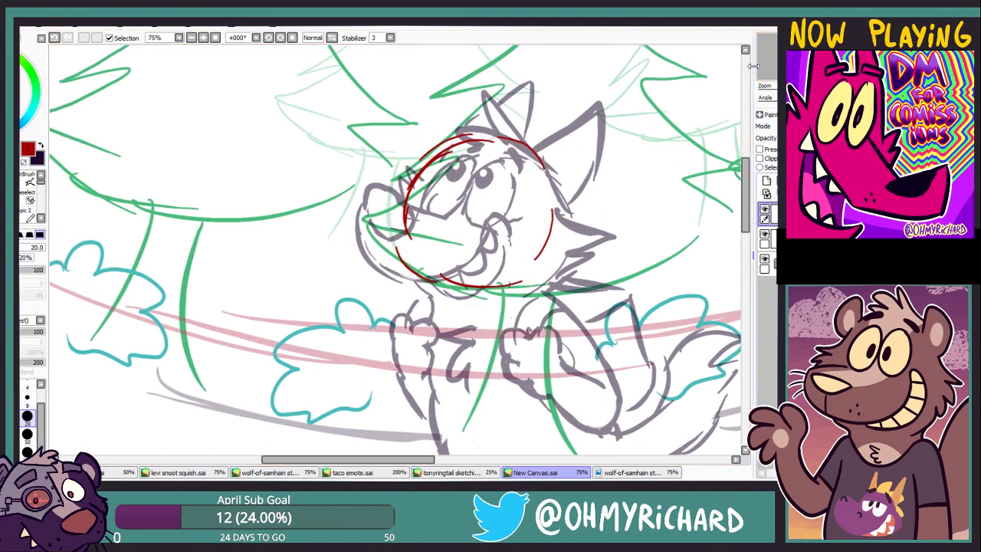
left_click(53, 38)
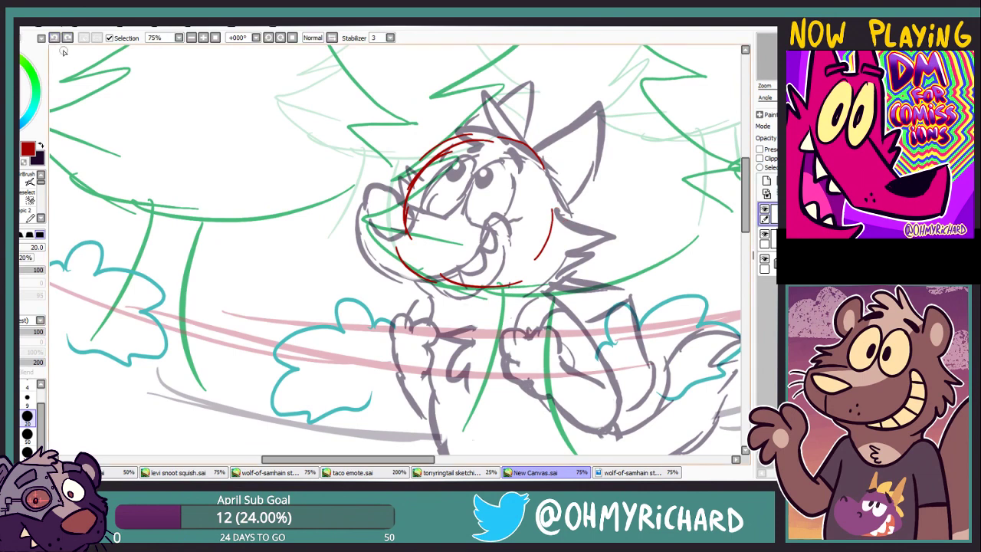
Draw a spiky red hair tuft on top of the head circle and erase the lines overlapping it
left_click_drag(727, 148, 696, 86)
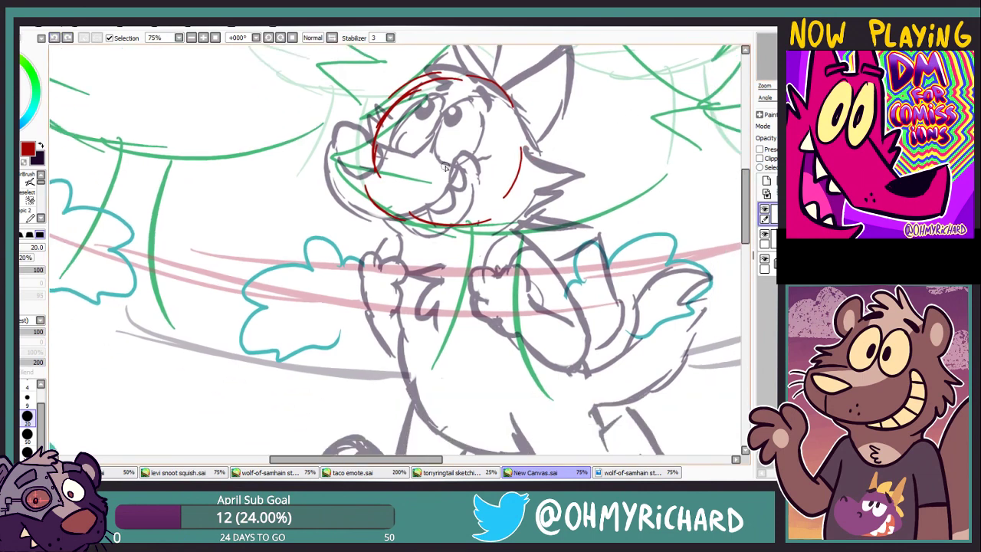
left_click_drag(529, 147, 575, 193)
mouse_move(526, 96)
left_mouse_down()
mouse_move(550, 131)
mouse_move(536, 64)
left_mouse_up()
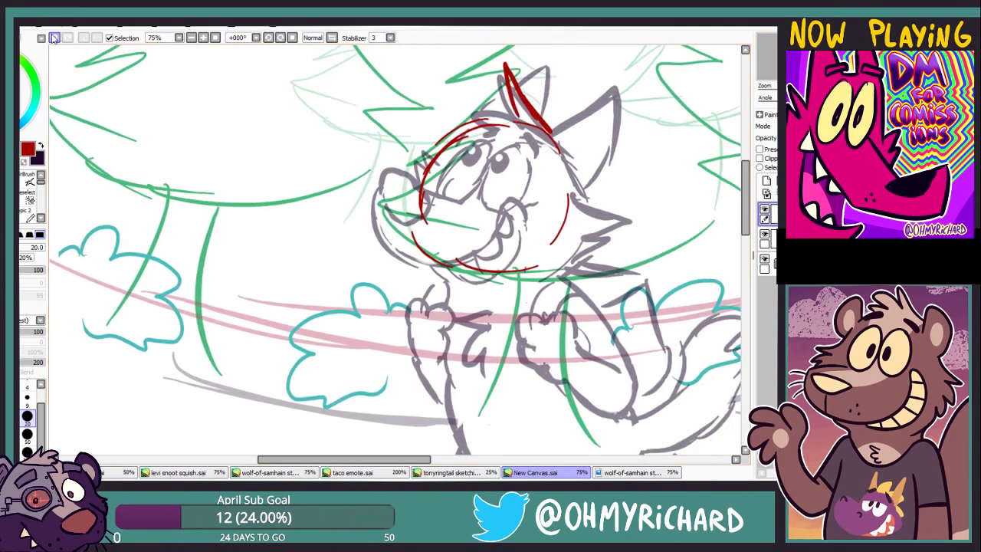
left_click(54, 39)
left_click_drag(529, 99, 552, 135)
left_click_drag(497, 108, 541, 131)
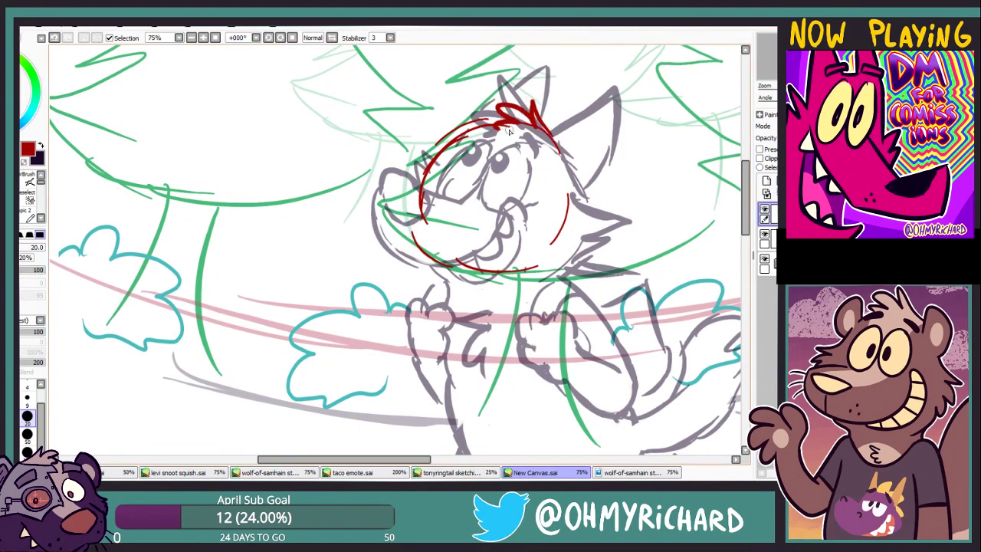
key("e")
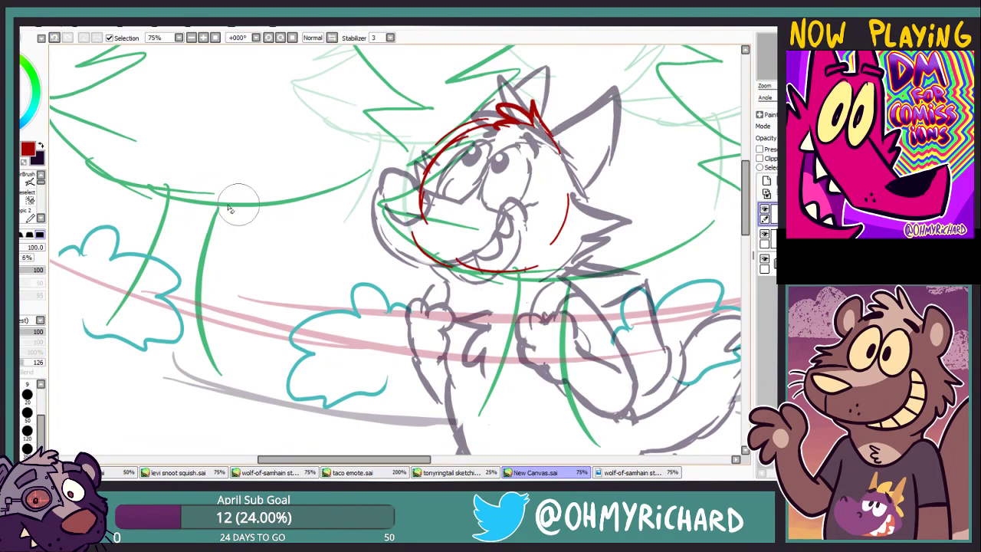
left_click_drag(543, 107, 515, 147)
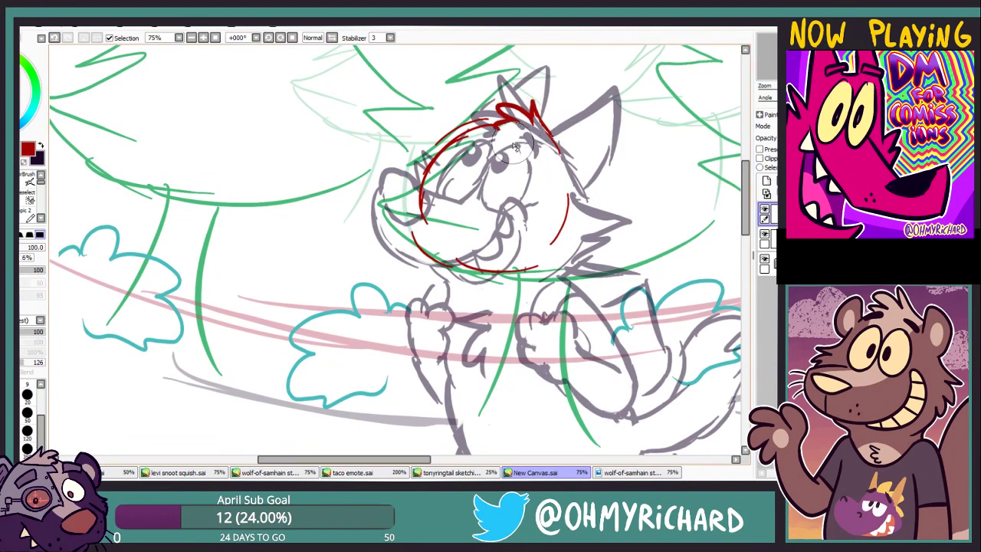
Draw the jagged cheek fur behind the head circle and the near ear's upper edge in red
key("n")
left_click(772, 61)
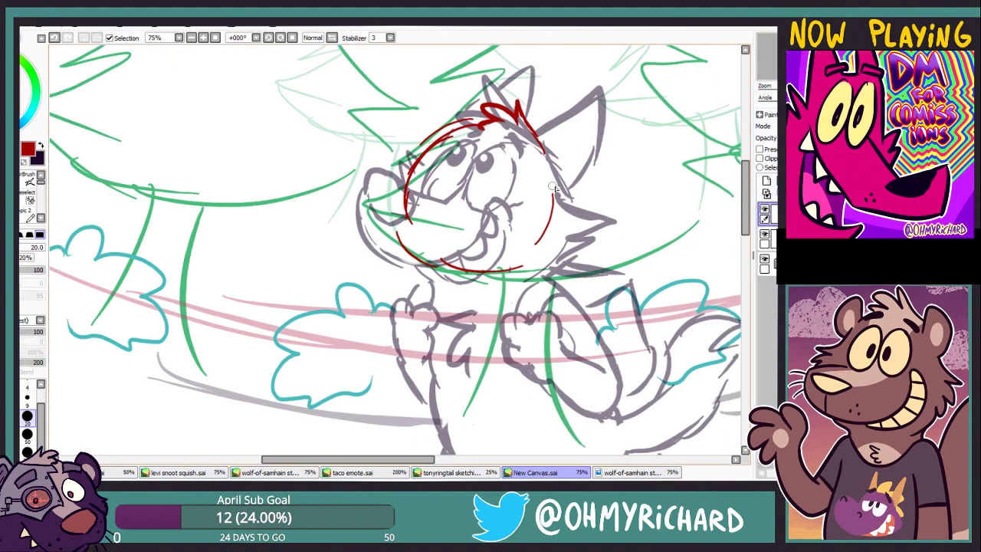
scroll(566, 205, "down", 3)
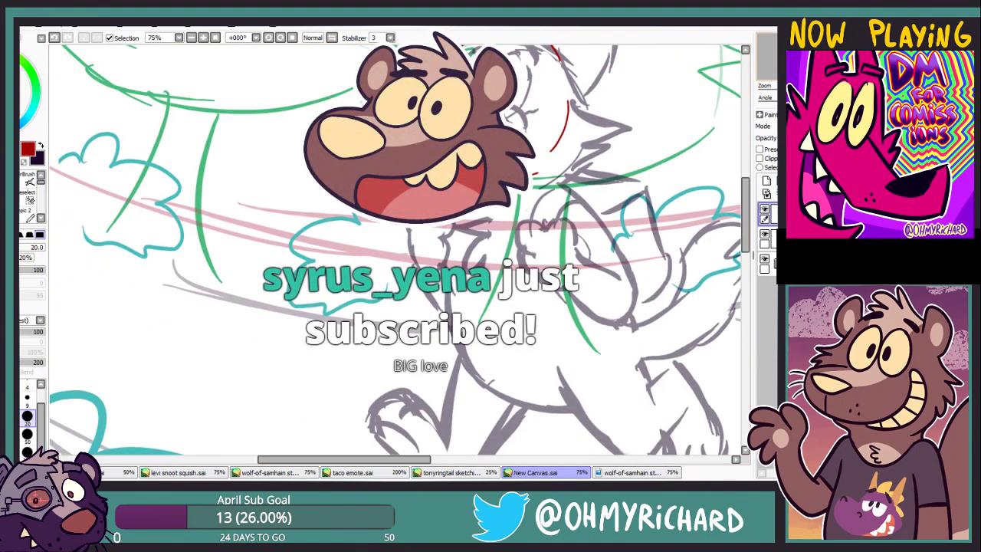
scroll(733, 79, "up", 3)
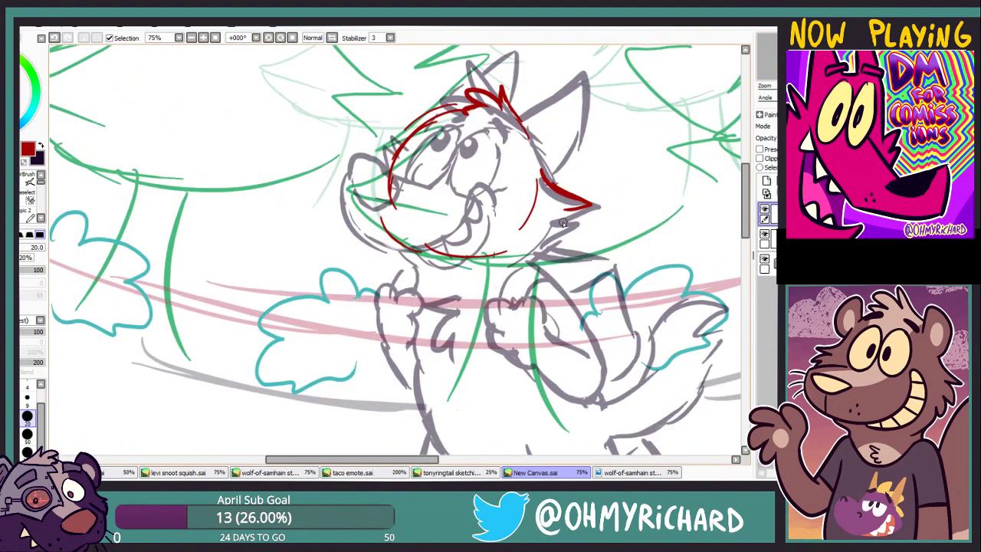
scroll(563, 223, "up", 2)
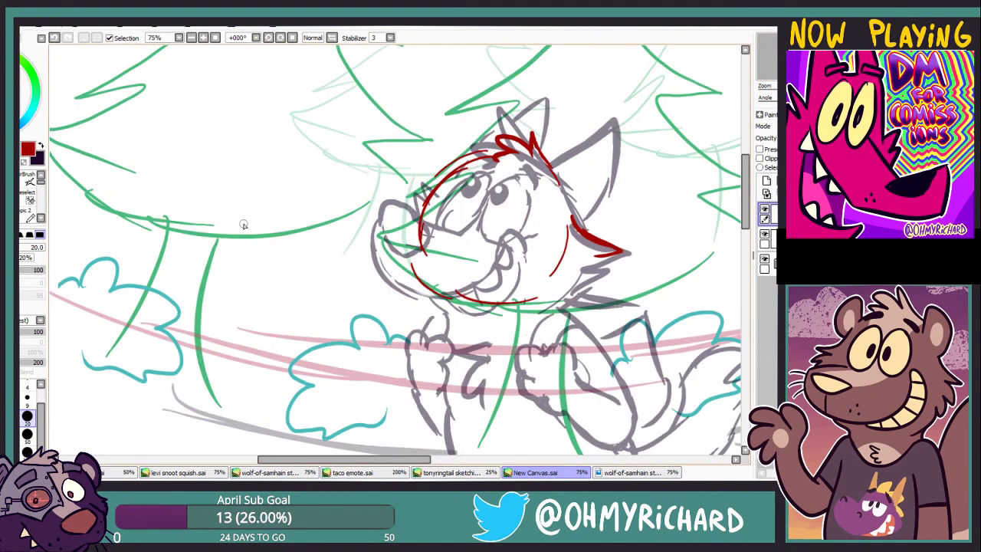
scroll(536, 242, "down", 1)
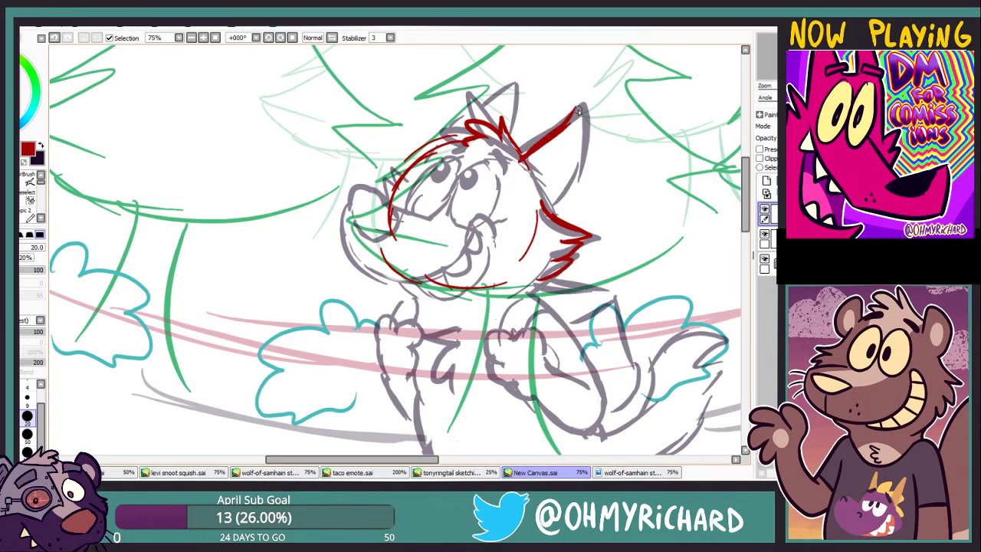
mouse_move(230, 165)
left_mouse_down()
mouse_move(165, 246)
mouse_move(244, 267)
mouse_move(329, 107)
left_mouse_up()
key("ctrl+z")
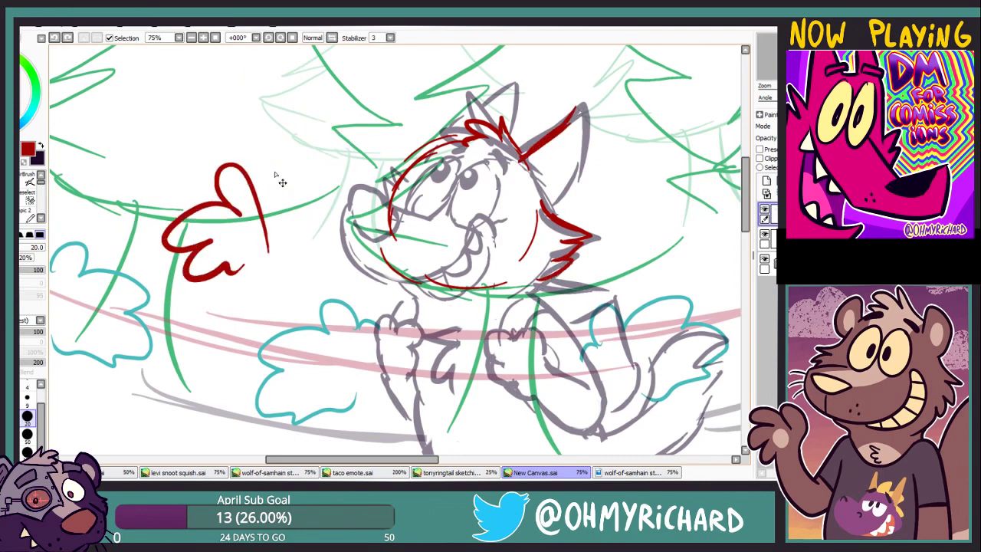
key("ctrl+z")
key("ctrl+z")
Try drawing the wide curling smile and lower jaw in red on the head, and undo the strokes
left_click_drag(448, 245, 485, 284)
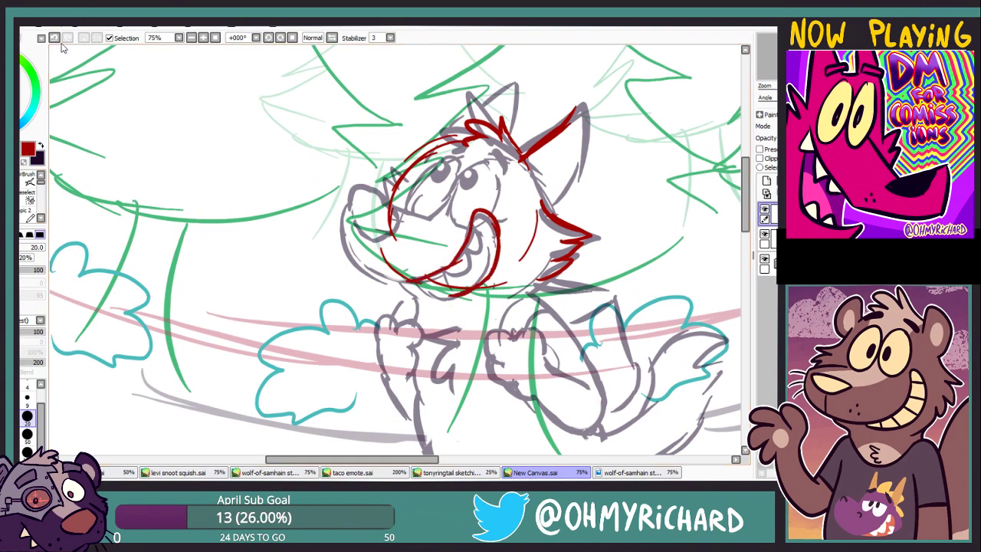
key("ctrl+z")
key("ctrl+z")
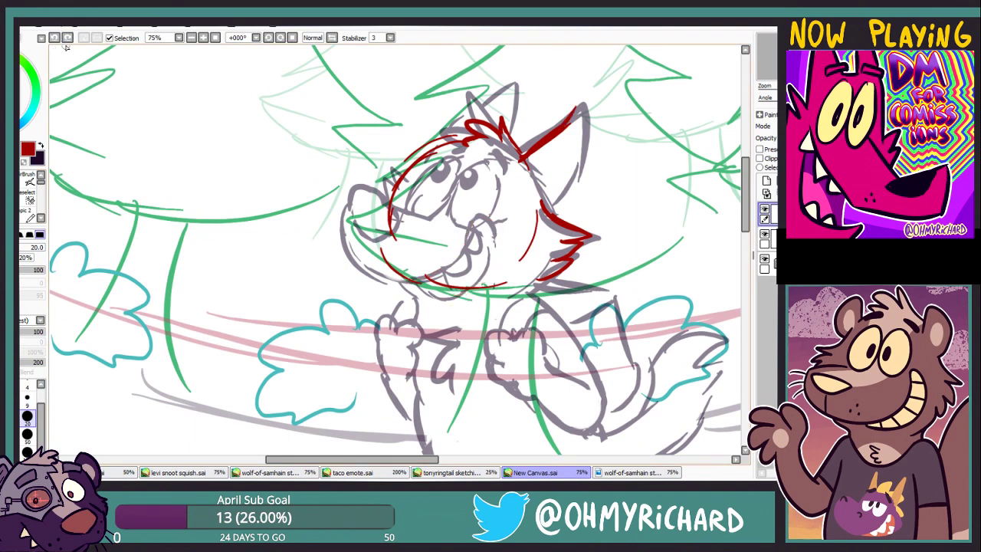
Draw the near ear's back edge in red from its tip down to the cheek fur
left_click_drag(459, 230, 368, 276)
mouse_move(484, 151)
left_mouse_down()
mouse_move(493, 179)
mouse_move(460, 257)
left_mouse_up()
key("e")
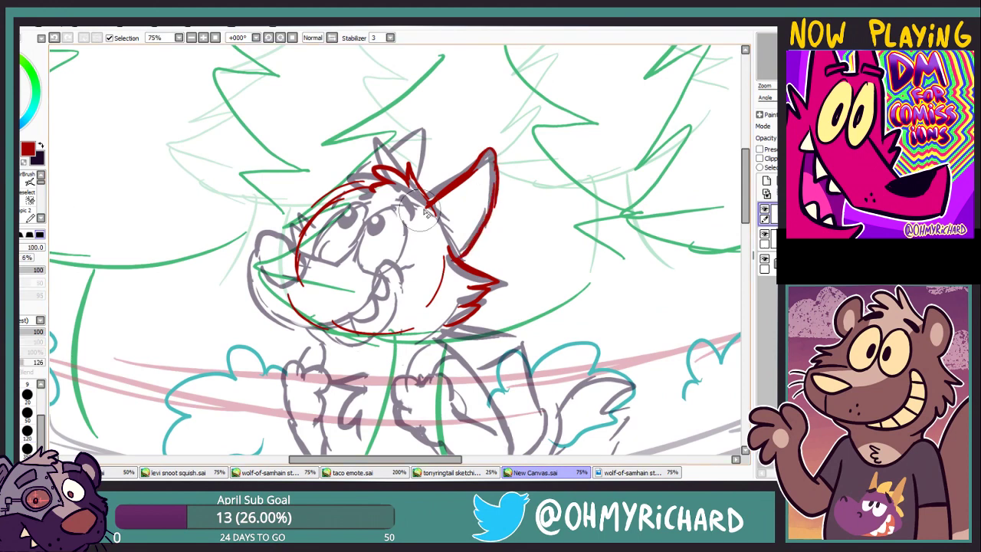
Try sketching the near arm's outline around the elbow in red, and undo the strokes
mouse_move(479, 170)
left_mouse_down()
mouse_move(443, 203)
mouse_move(420, 125)
mouse_move(435, 114)
mouse_move(420, 154)
mouse_move(457, 98)
mouse_move(472, 37)
left_mouse_up()
key("n")
key("e")
key("n")
left_click_drag(441, 321, 491, 354)
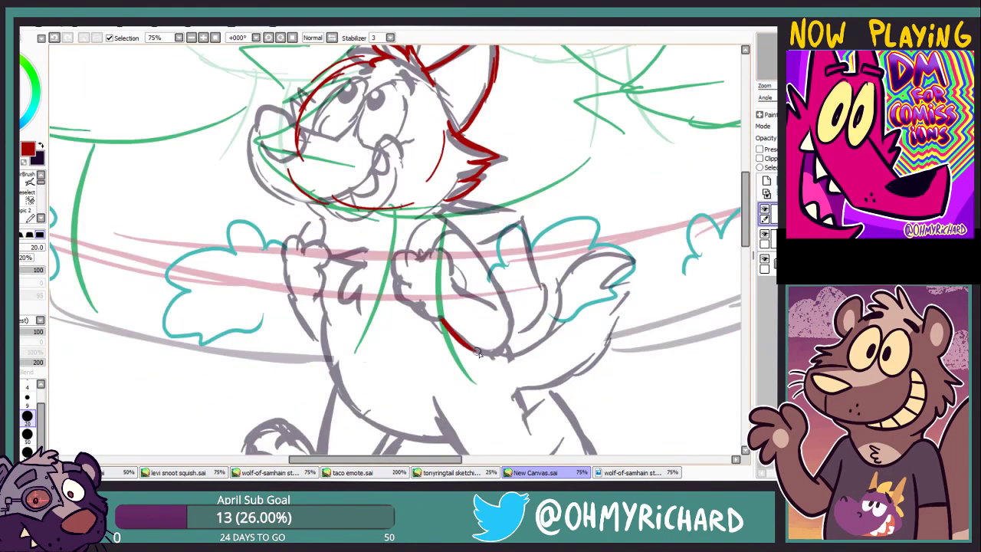
left_click_drag(460, 232, 510, 311)
mouse_move(452, 285)
left_mouse_down()
mouse_move(498, 310)
mouse_move(544, 464)
left_mouse_up()
key("ctrl+z")
key("ctrl+z")
key("ctrl+z")
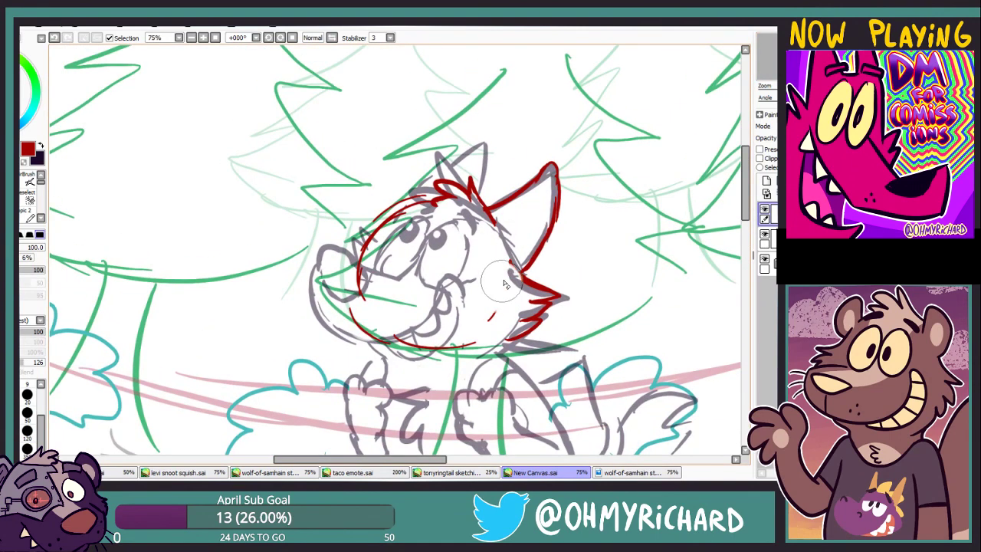
Erase the head's red construction circle around the cheek, jaw and front of the face
mouse_move(457, 262)
left_mouse_down()
mouse_move(498, 291)
mouse_move(429, 337)
mouse_move(368, 307)
mouse_move(387, 322)
left_mouse_up()
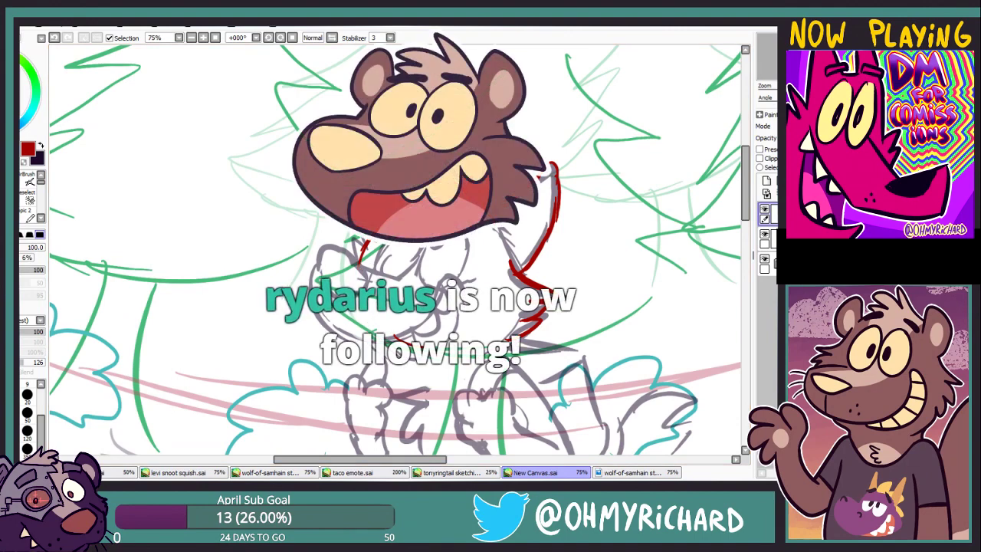
mouse_move(533, 195)
left_mouse_down()
mouse_move(564, 164)
mouse_move(586, 184)
mouse_move(563, 196)
mouse_move(548, 225)
left_mouse_up()
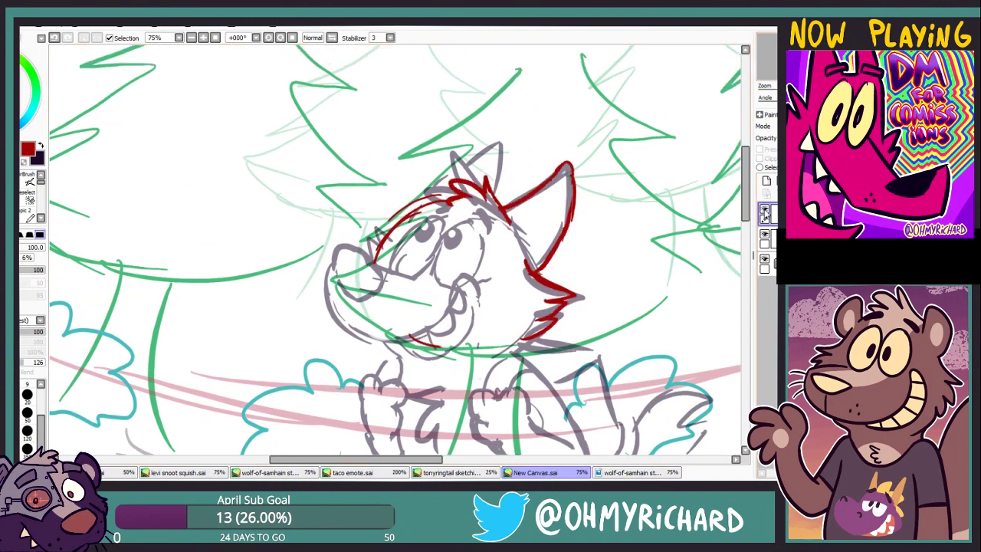
mouse_move(452, 195)
left_mouse_down()
mouse_move(418, 210)
mouse_move(375, 257)
left_mouse_up()
Try drawing a jagged red fur tuft on the far side of the face above the snout, and undo it
key("n")
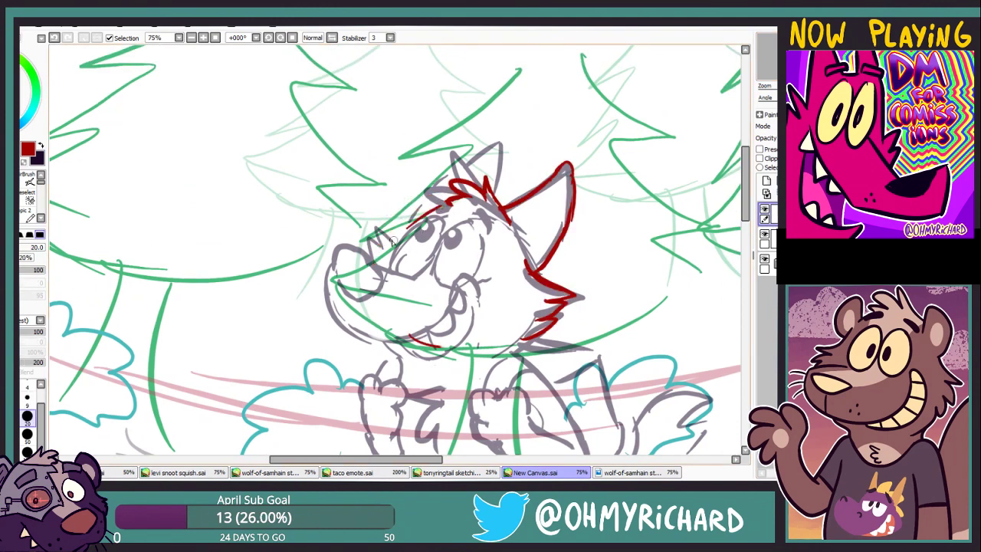
key("ctrl+z")
left_click_drag(377, 227, 373, 257)
scroll(400, 251, "down", 3)
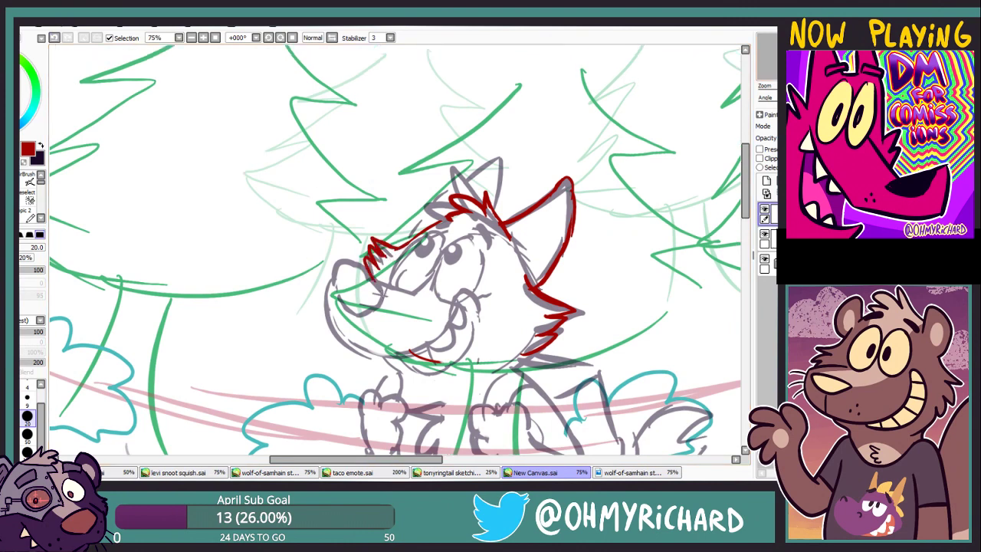
key("ctrl+z")
Draw the far ear's pointed outline in red behind the hair tuft
mouse_move(406, 185)
left_mouse_down()
mouse_move(383, 198)
mouse_move(482, 245)
left_mouse_up()
key("ctrl+z")
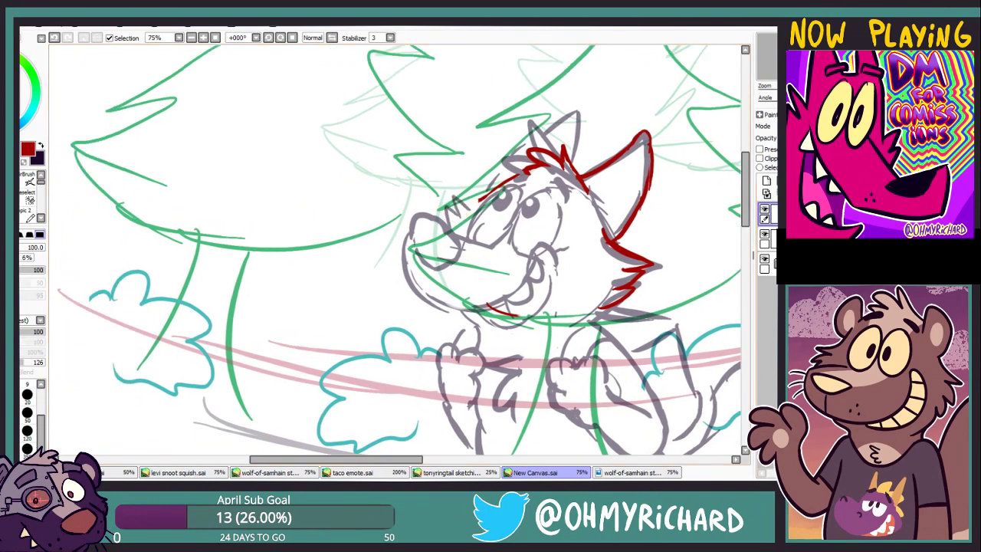
key("ctrl+y")
key("ctrl+z")
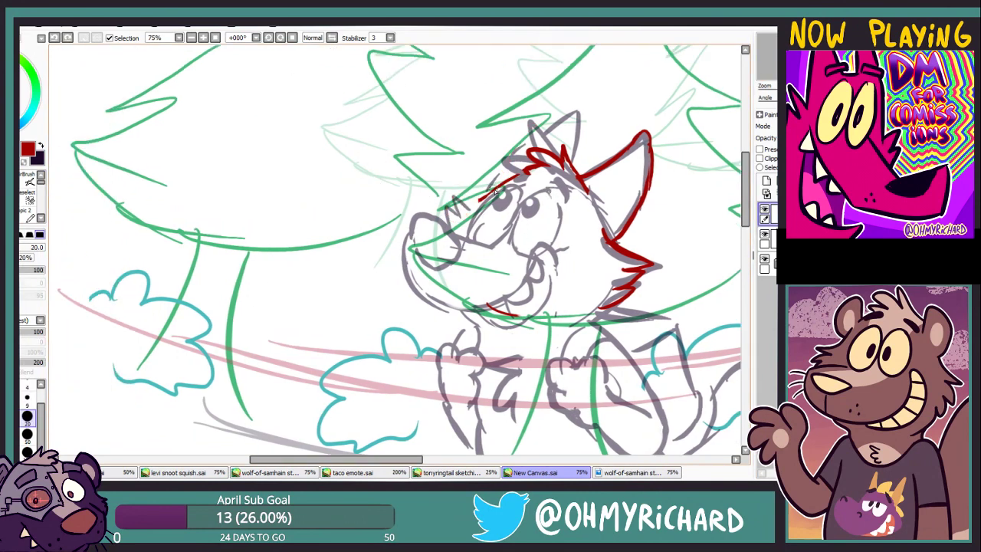
key("ctrl+y")
key("ctrl+z")
key("ctrl+y")
key("ctrl+y")
key("ctrl+z")
key("ctrl+z")
key("ctrl+y")
key("ctrl+y")
key("ctrl+y")
key("ctrl+z")
left_click_drag(528, 142, 574, 165)
Doodle a grinning muzzle with sharp teeth and a jagged cheek in red over the large pine in front of the character
left_click_drag(333, 97, 364, 158)
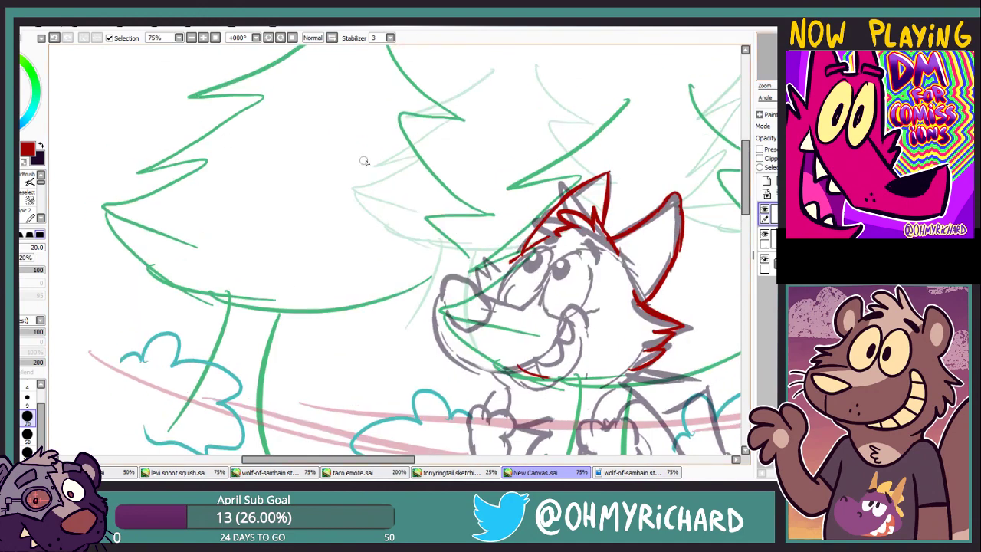
left_click_drag(273, 121, 296, 193)
left_click_drag(236, 123, 318, 219)
left_click_drag(218, 153, 303, 196)
left_click_drag(208, 107, 161, 192)
left_click_drag(312, 91, 332, 99)
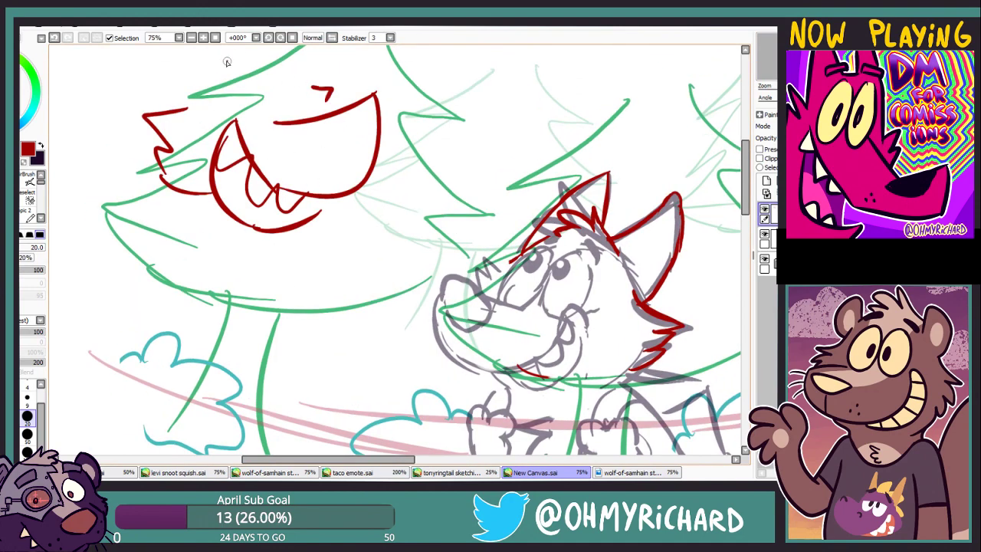
Add rounded ears, a hair tuft, scowling eyes, a large nose, more fangs and neck lines to the doodled beast head
left_click_drag(222, 65, 281, 46)
left_click_drag(201, 46, 142, 101)
left_click_drag(278, 48, 323, 84)
mouse_move(206, 108)
left_mouse_down()
mouse_move(239, 105)
mouse_move(302, 78)
left_mouse_up()
left_click_drag(271, 97, 276, 101)
left_click_drag(330, 127, 360, 115)
left_click_drag(324, 198, 343, 218)
left_click_drag(353, 185, 369, 202)
left_click_drag(220, 182, 235, 214)
left_click_drag(257, 214, 271, 229)
left_click_drag(158, 175, 134, 276)
left_click_drag(283, 250, 218, 341)
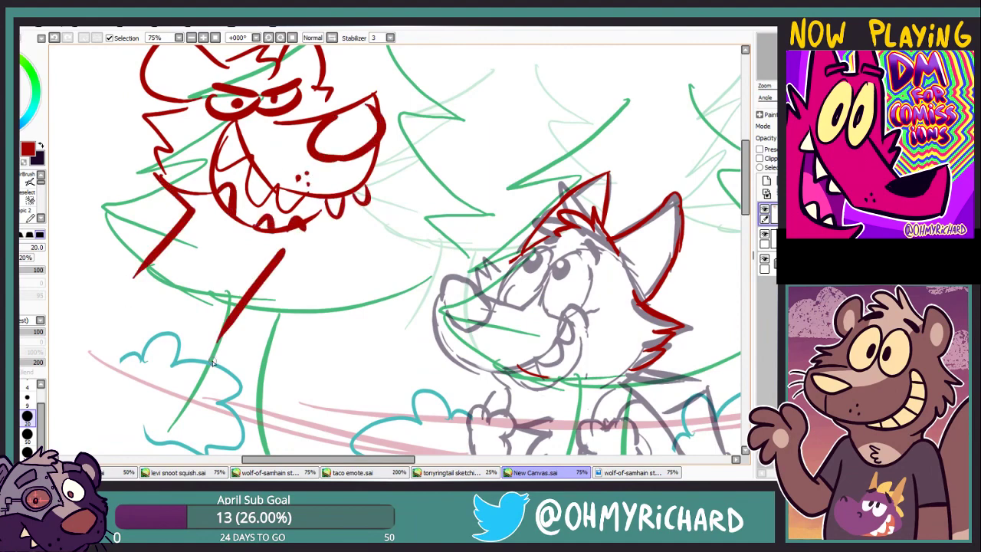
Hide the layer holding the doodled beast head
scroll(238, 74, "up", 2)
left_click(764, 212)
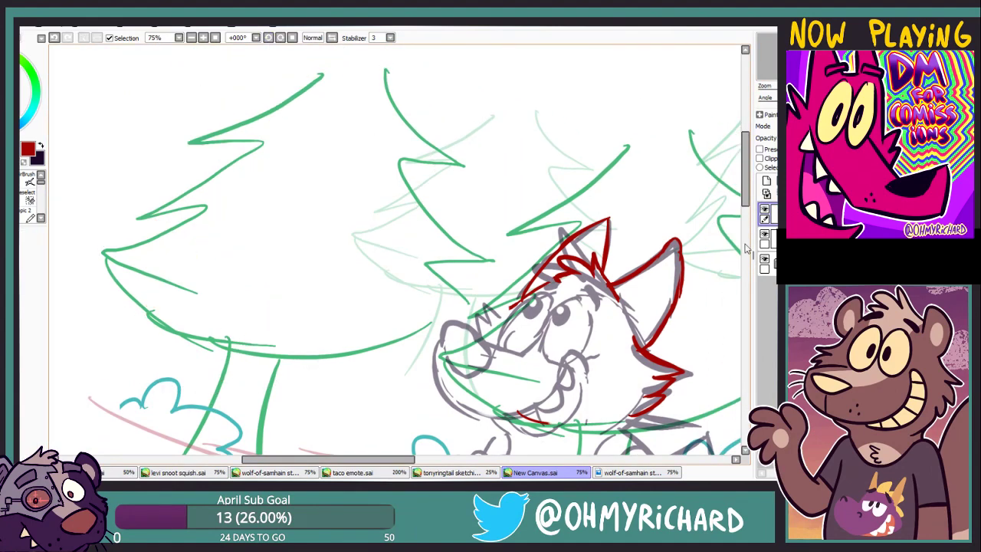
left_click(763, 212)
left_click(764, 213)
left_click(768, 289)
scroll(395, 254, "down", 4)
scroll(396, 254, "right", 3)
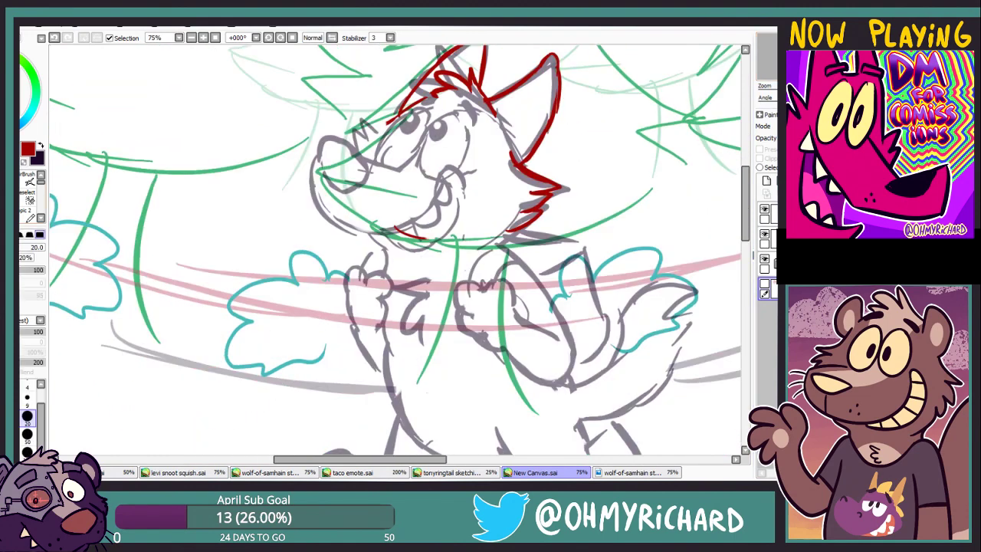
scroll(395, 254, "up", 1)
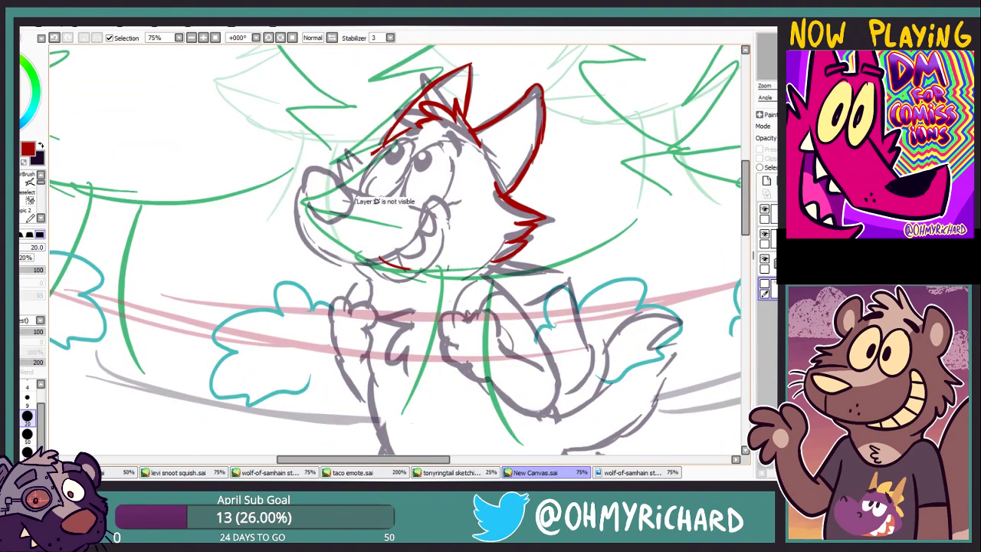
On the red character layer, draw the long snout's outline and the wide curling smile
left_click(764, 214)
mouse_move(383, 200)
left_mouse_down()
mouse_move(314, 239)
mouse_move(423, 231)
mouse_move(427, 261)
left_mouse_up()
left_click_drag(298, 233, 321, 243)
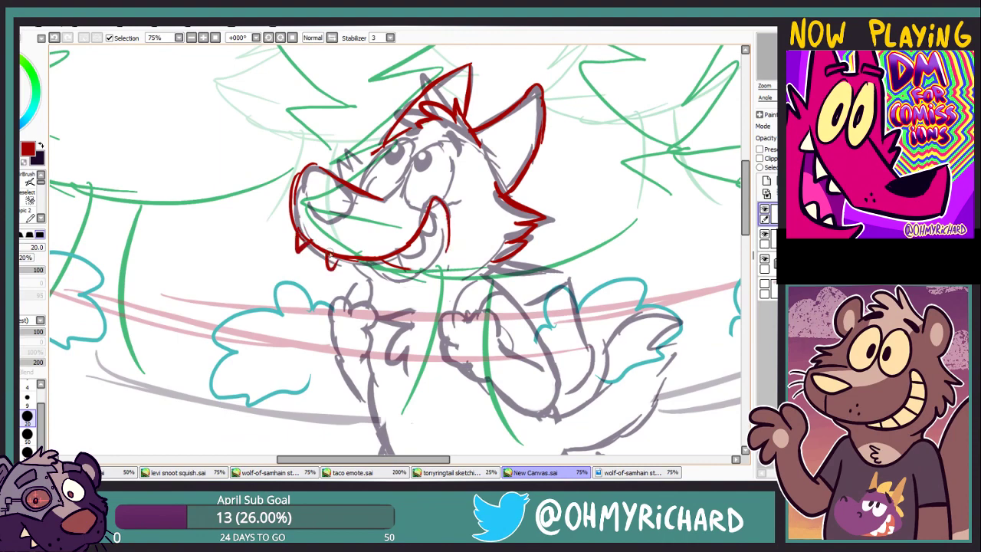
Show the beast doodle's layer again and lower its opacity to fade it out
left_click_drag(395, 253, 550, 439)
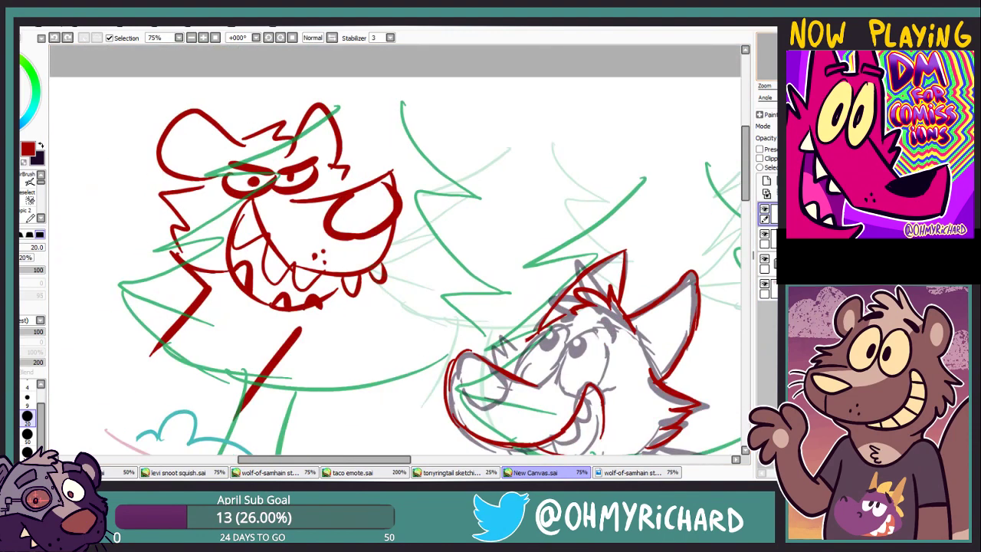
left_click_drag(398, 252, 413, 207)
left_click_drag(797, 138, 774, 137)
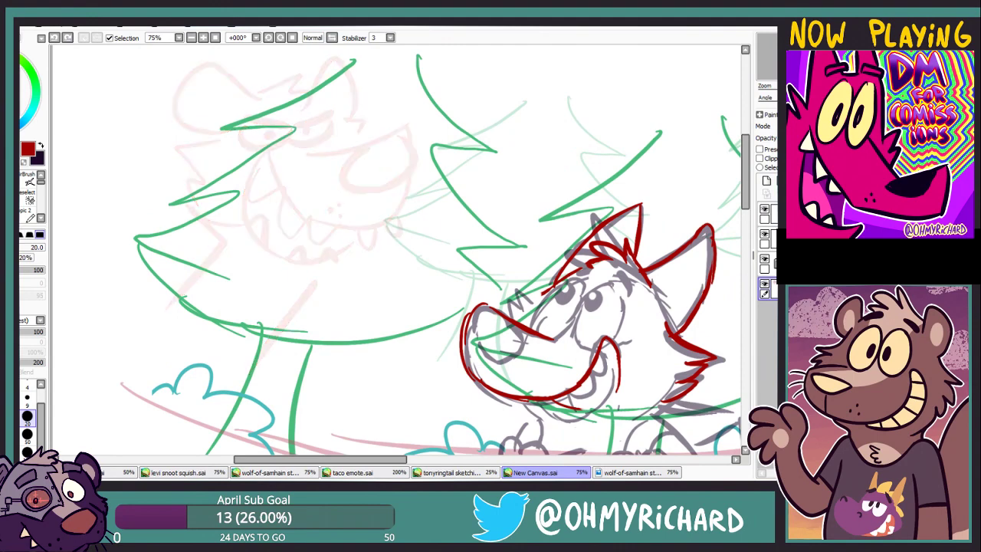
Draw the nose's lower curve in red across the tip of the snout
left_click_drag(399, 253, 195, 146)
mouse_move(383, 253)
left_mouse_down()
mouse_move(399, 215)
mouse_move(441, 265)
left_mouse_up()
mouse_move(398, 230)
left_mouse_down()
mouse_move(291, 275)
mouse_move(291, 205)
mouse_move(272, 168)
left_mouse_up()
Doodle a lava lamp with an angry fanged face in red near the canvas corner, with wavy blobs on a new layer
mouse_move(224, 205)
left_mouse_down()
mouse_move(274, 132)
mouse_move(303, 201)
mouse_move(295, 221)
mouse_move(280, 224)
left_mouse_up()
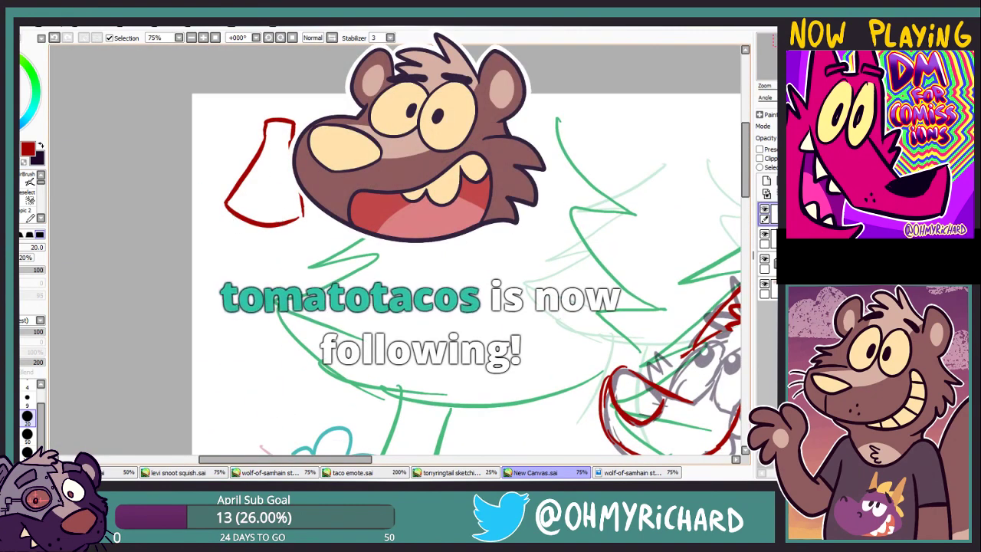
left_click_drag(265, 141, 294, 140)
left_click_drag(234, 231, 288, 261)
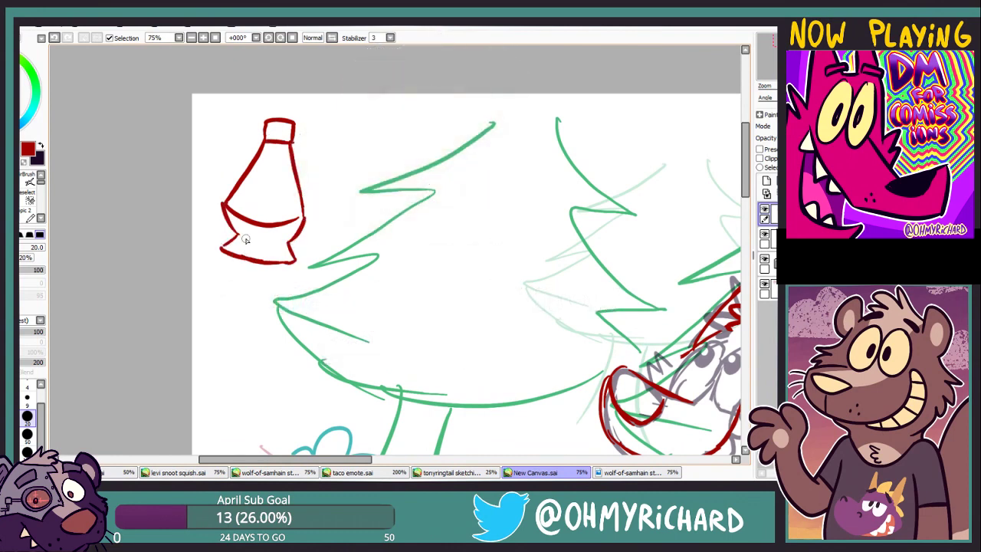
mouse_move(251, 167)
left_mouse_down()
mouse_move(261, 199)
mouse_move(275, 186)
mouse_move(277, 202)
mouse_move(258, 182)
mouse_move(265, 212)
mouse_move(255, 221)
mouse_move(297, 216)
mouse_move(270, 163)
left_mouse_up()
left_click(766, 180)
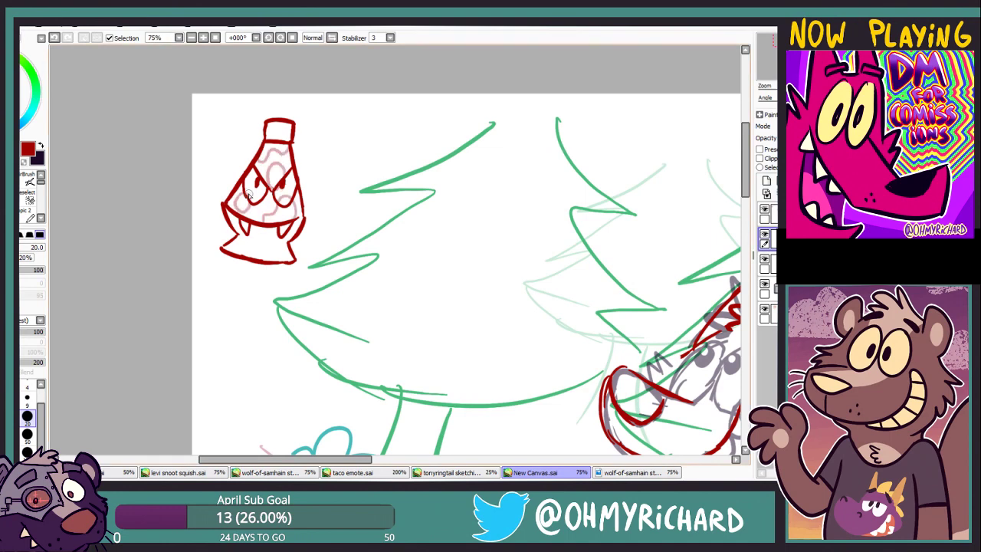
Undo the wavy blobs, lasso the lava lamp doodle on the red layer, delete it and clear the selection
key("ctrl+z")
key("ctrl+z")
key("l")
left_click_drag(237, 280, 203, 289)
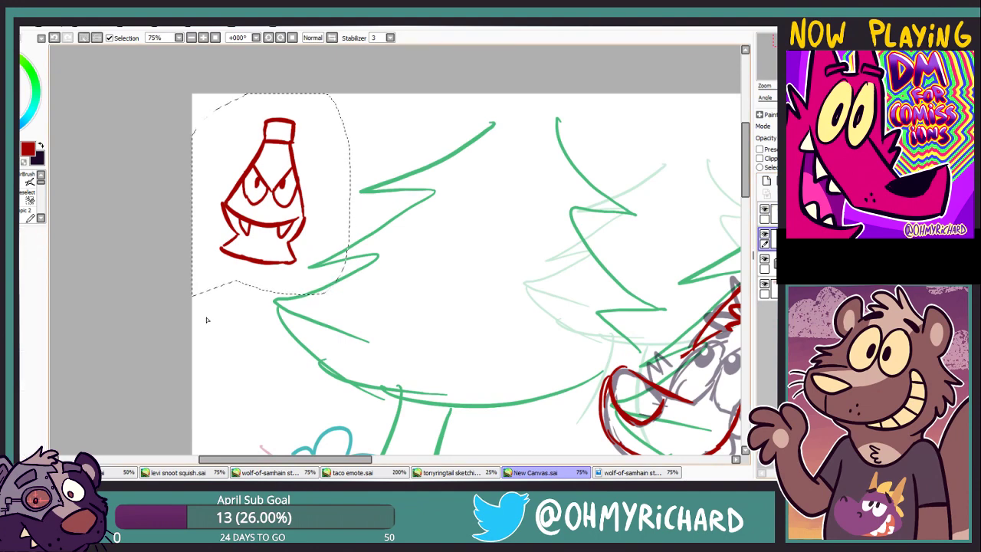
left_click(768, 213)
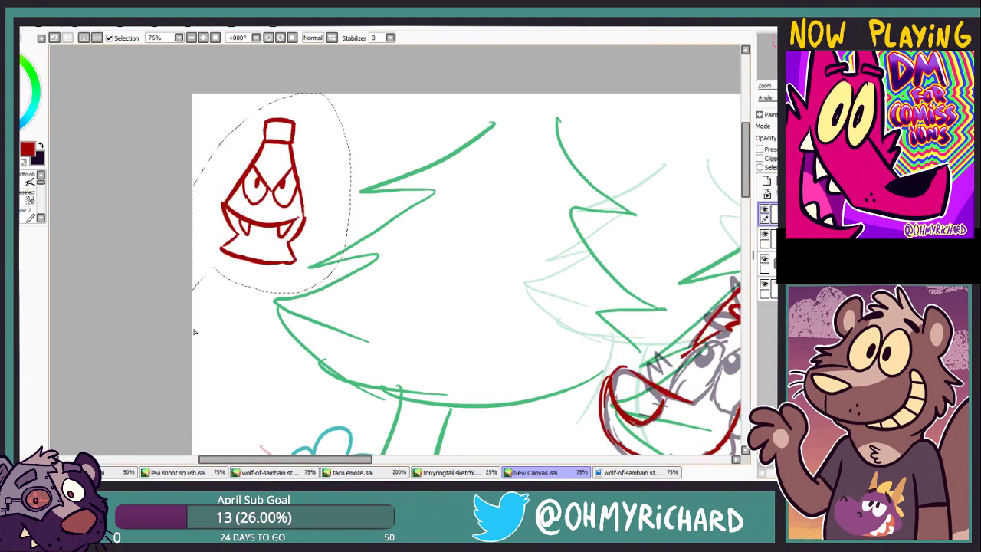
key("Delete")
key("ctrl+d")
Lasso the upper snout and nose lines, scale them down slightly with Transform and clear the selection
scroll(395, 253, "down", 5)
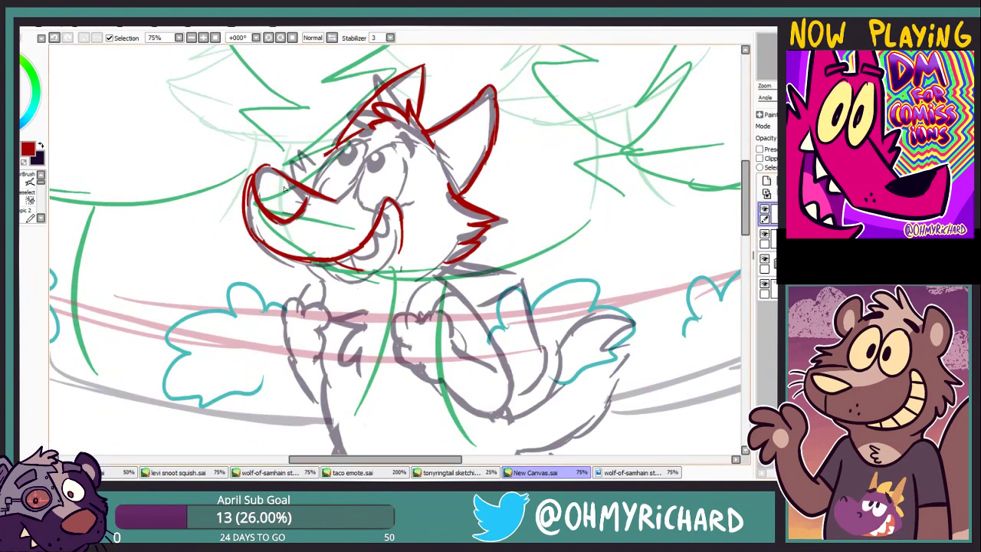
mouse_move(260, 157)
left_mouse_down()
mouse_move(322, 201)
mouse_move(259, 164)
left_mouse_up()
key("ctrl+t")
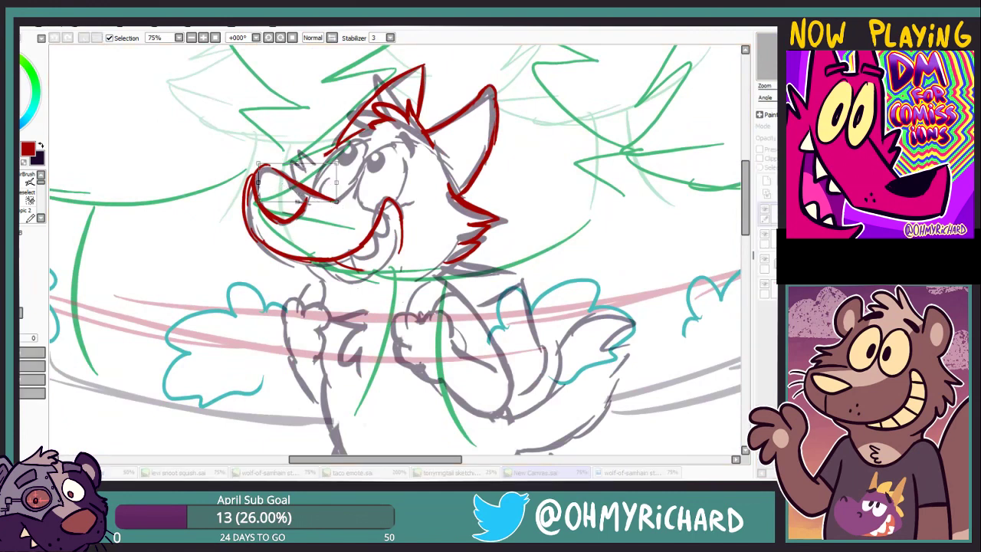
scroll(410, 277, "up", 2)
scroll(410, 278, "down", 2)
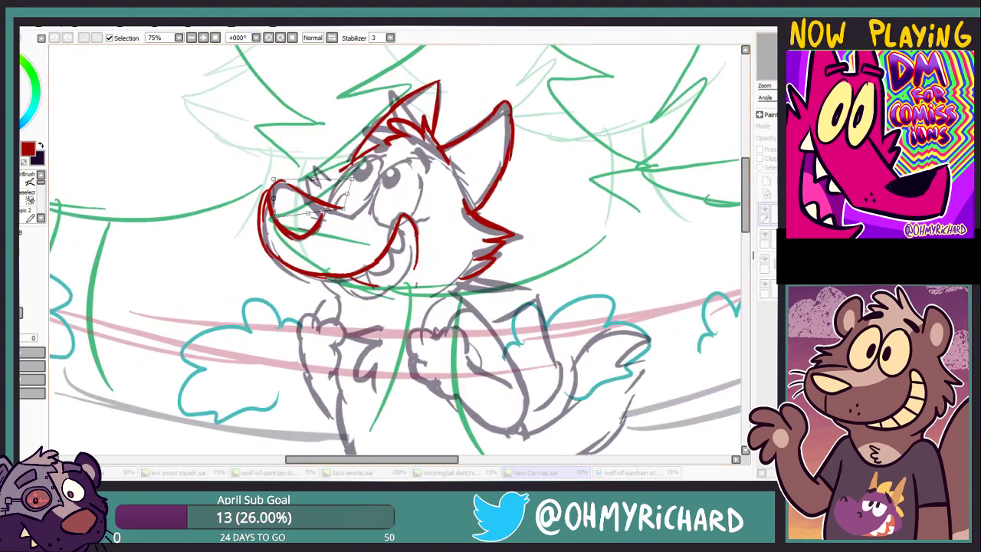
key("Return")
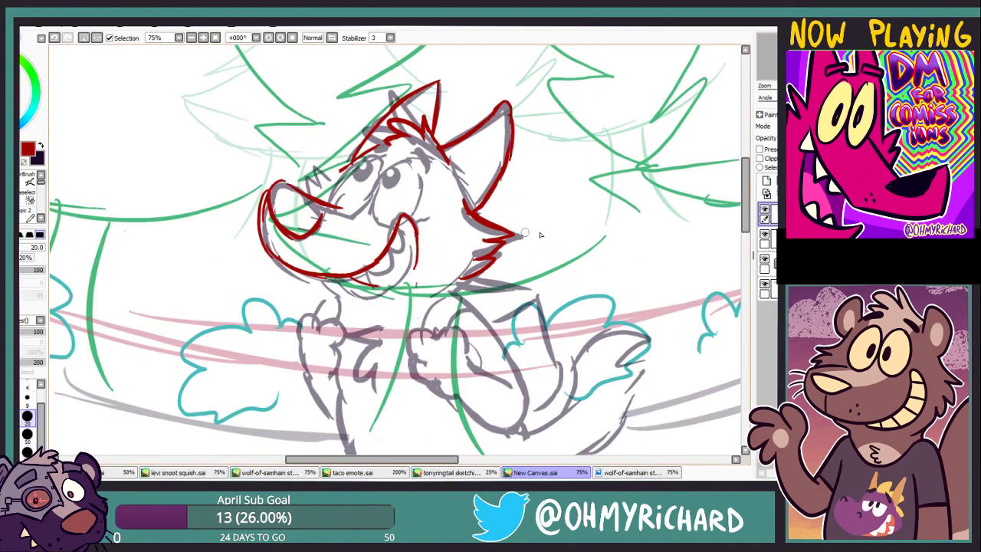
key("ctrl+d")
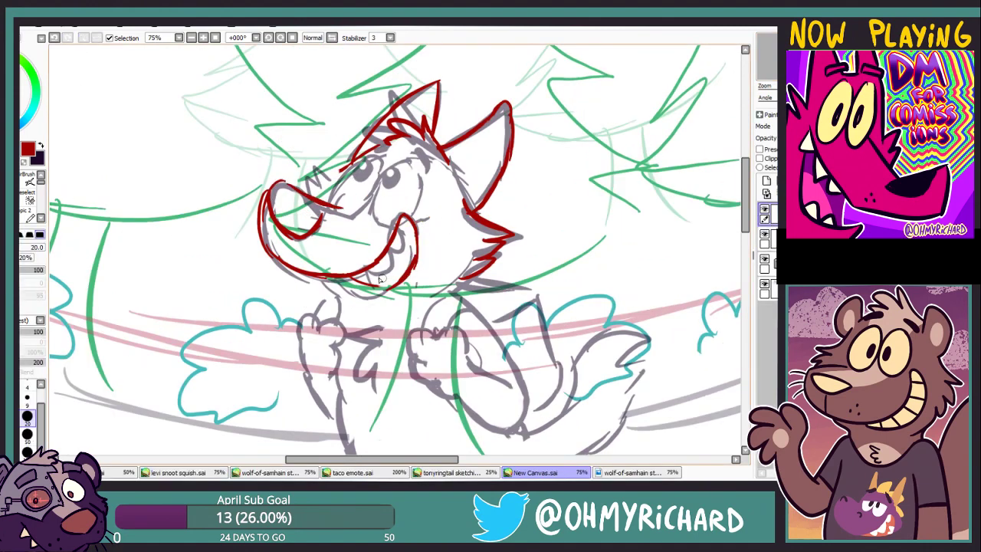
Erase the red smile behind the front of the snout and redraw it with a curled corner and lower jaw
key("e")
mouse_move(410, 221)
left_mouse_down()
mouse_move(367, 286)
mouse_move(336, 276)
left_mouse_up()
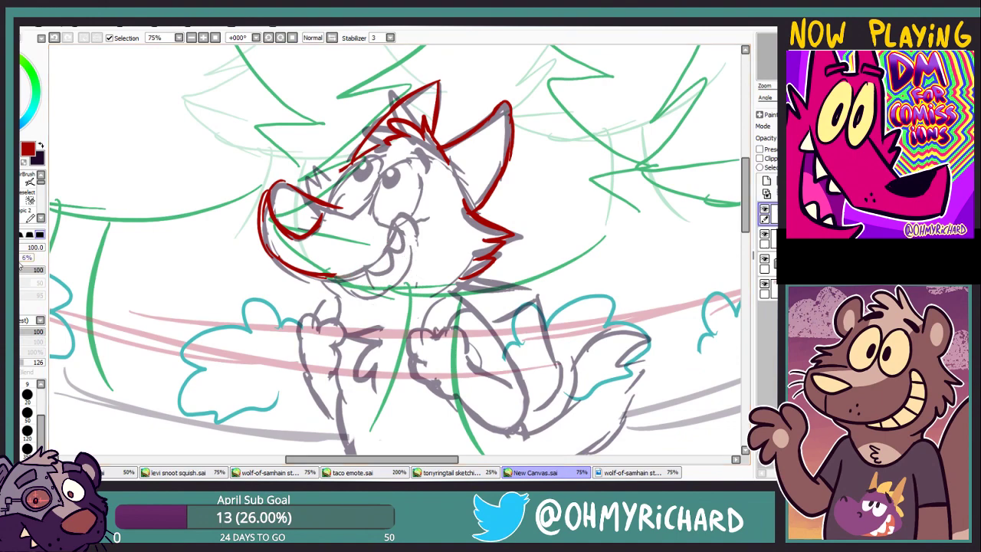
left_click_drag(195, 258, 164, 197)
key("b")
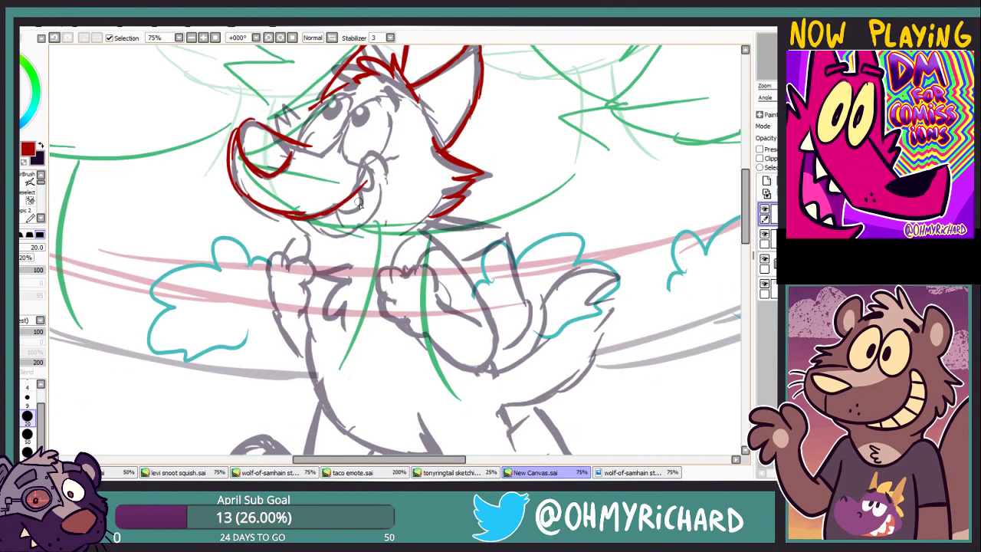
mouse_move(323, 215)
left_mouse_down()
mouse_move(375, 160)
mouse_move(385, 190)
mouse_move(343, 229)
mouse_move(365, 217)
left_mouse_up()
key("ctrl+z")
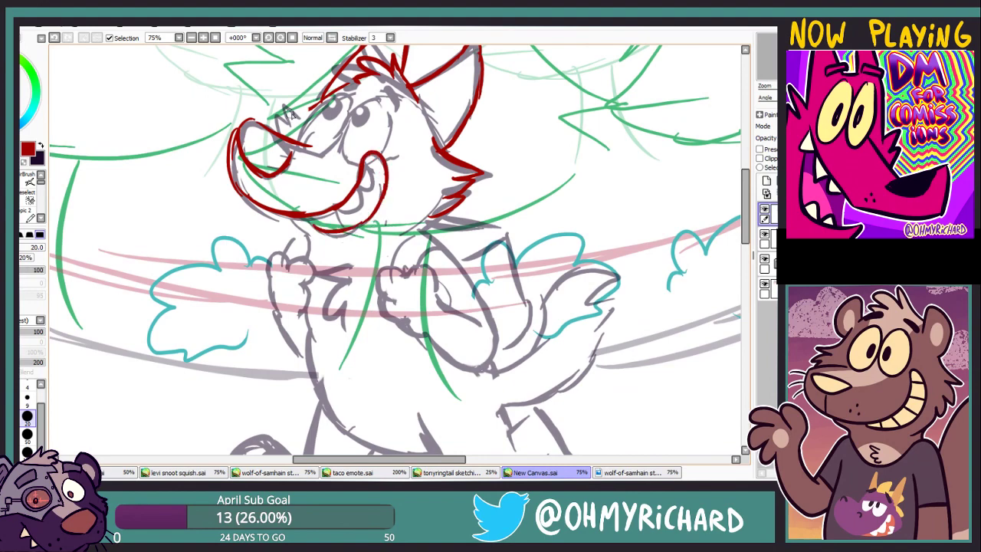
Doodle a smiling bean-shaped snout in red on the blank area beside the character and undo all of its strokes
left_click_drag(125, 59, 429, 181)
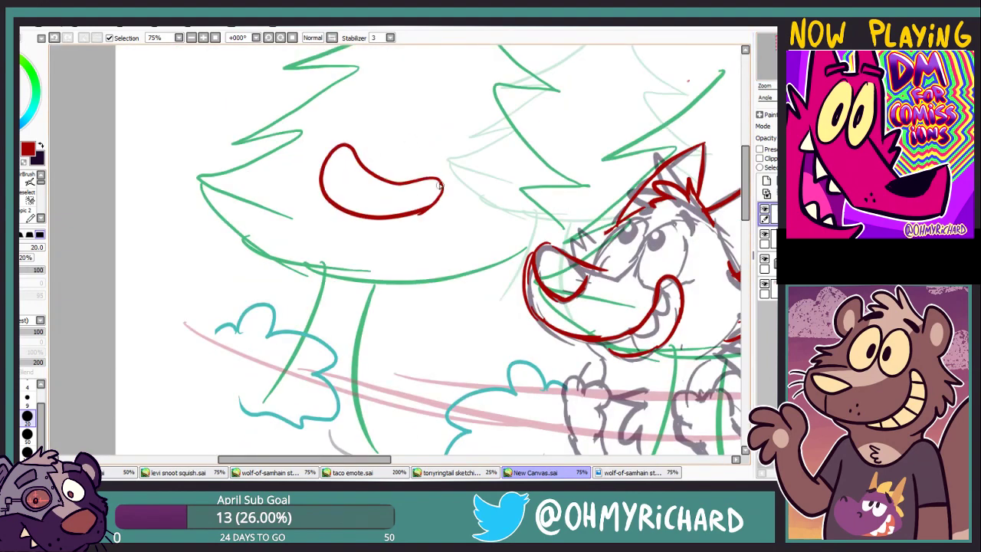
left_click_drag(354, 159, 334, 203)
left_click_drag(378, 178, 363, 215)
mouse_move(405, 187)
left_mouse_down()
mouse_move(405, 211)
mouse_move(231, 116)
left_mouse_up()
key("ctrl+z")
key("ctrl+z")
key("ctrl+z")
key("ctrl+z")
Undo the last mouth strokes, draw teeth inside the corner of the smile and rework the lower jaw line in red
left_click_drag(750, 98, 656, 34)
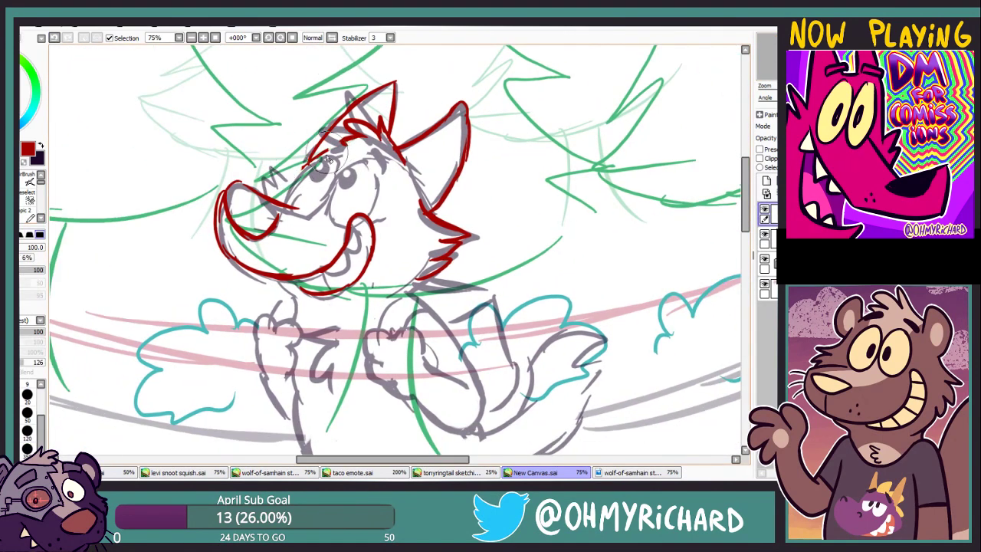
left_click_drag(383, 230, 337, 202)
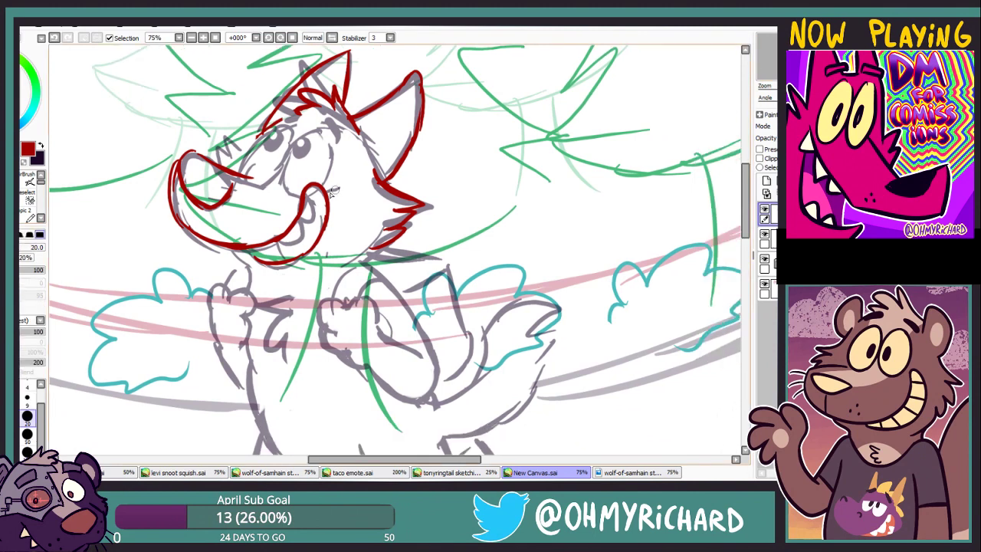
key("ctrl+z")
key("ctrl+z")
key("ctrl+z")
key("n")
mouse_move(248, 247)
left_mouse_down()
mouse_move(276, 242)
mouse_move(305, 204)
mouse_move(325, 219)
mouse_move(277, 262)
left_mouse_up()
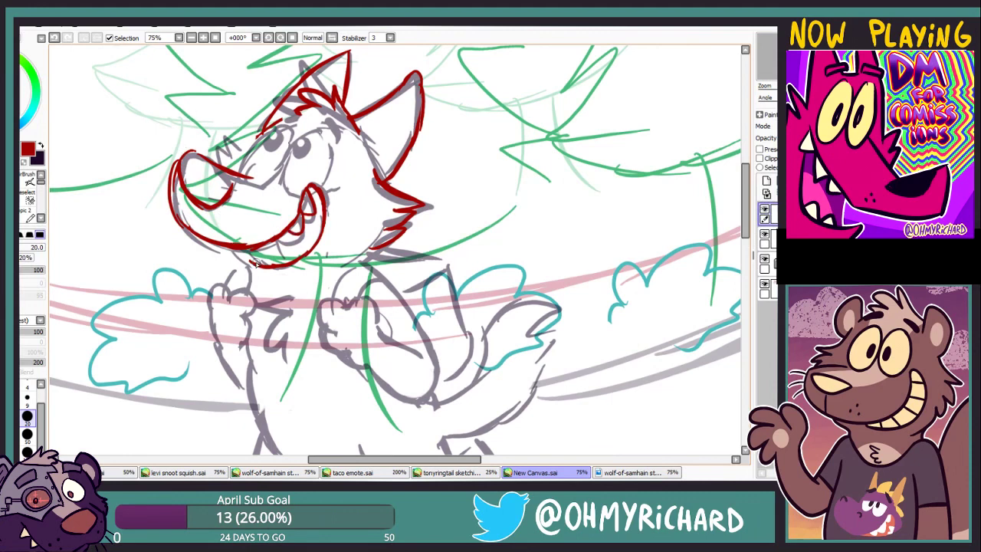
left_click_drag(249, 259, 317, 255)
Erase the red mouth behind the front of the snout and redraw the smile line up to a hooked corner
key("e")
left_click_drag(331, 192, 249, 264)
key("n")
scroll(278, 223, "left", 2)
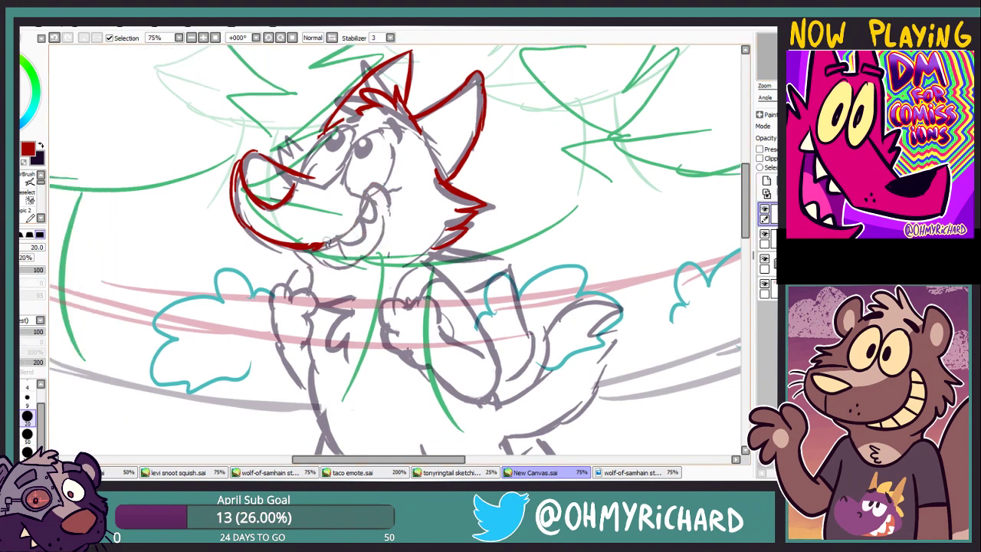
left_click_drag(373, 191, 377, 202)
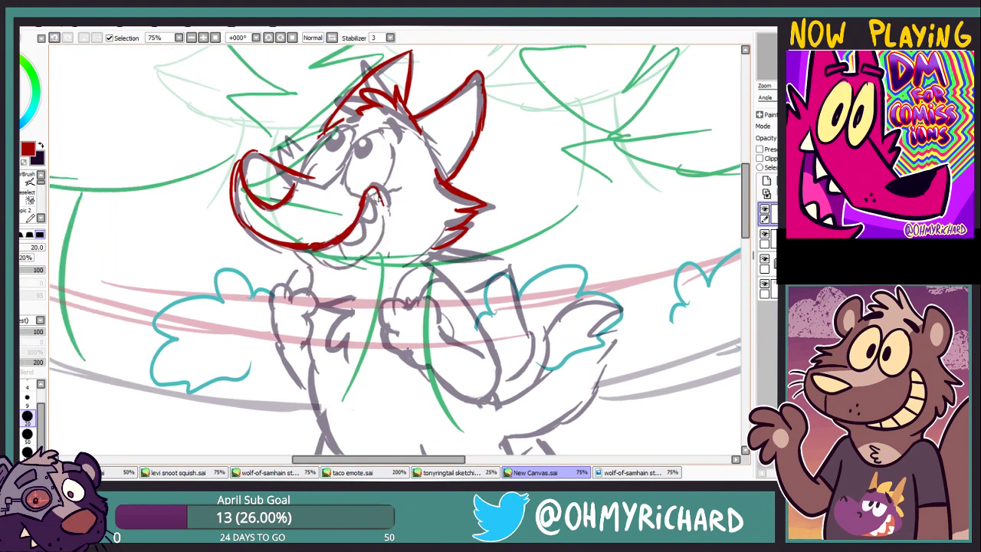
key("l")
left_click_drag(311, 249, 268, 265)
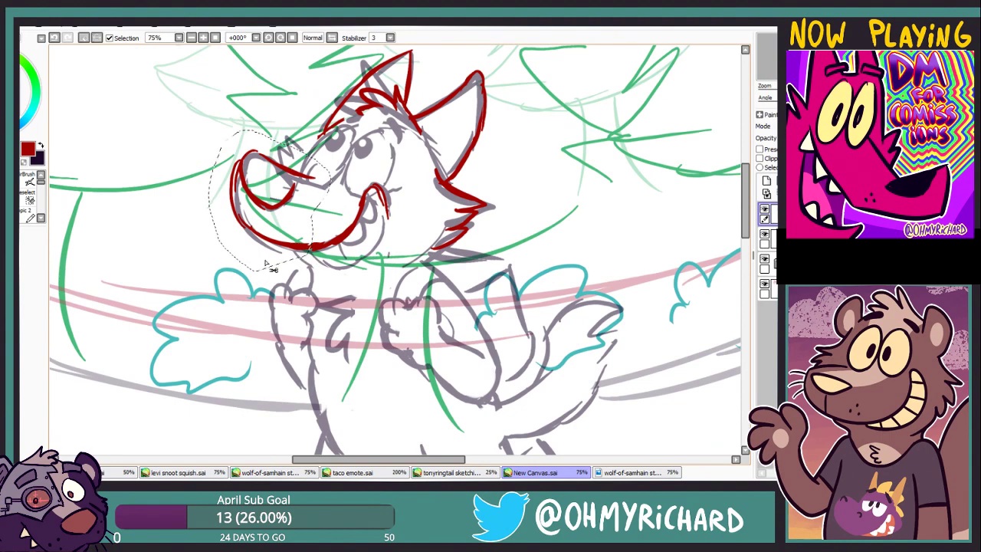
key("ctrl+d")
Erase the short red stub that hooks down from the corner of the smile
key("b")
scroll(269, 264, "up", 1)
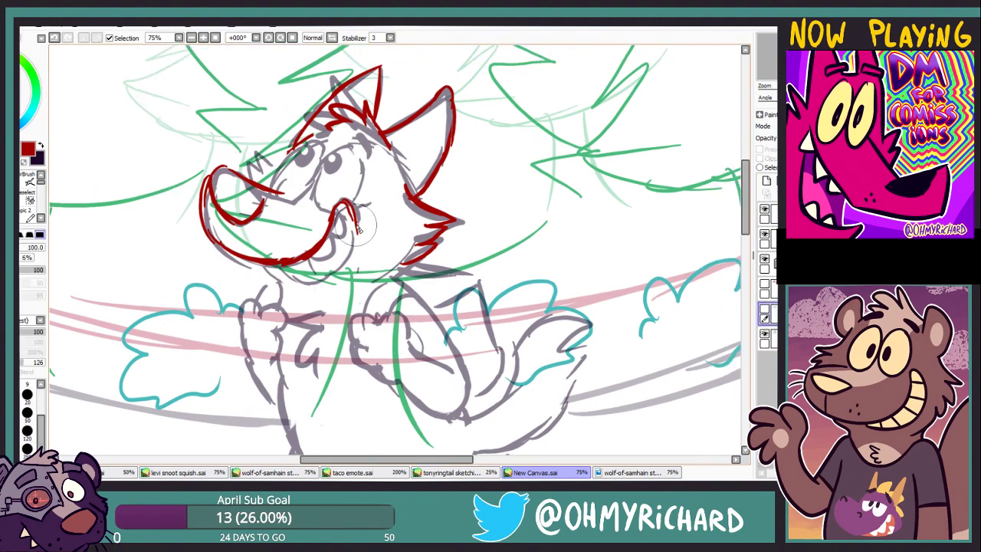
scroll(398, 249, "down", 5)
scroll(398, 249, "up", 1)
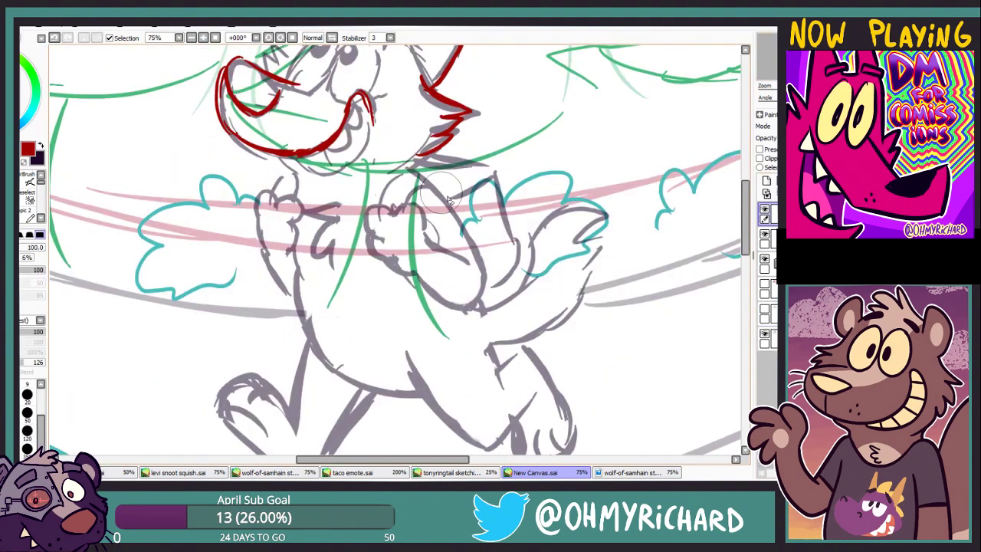
scroll(399, 249, "down", 3)
scroll(400, 254, "up", 3)
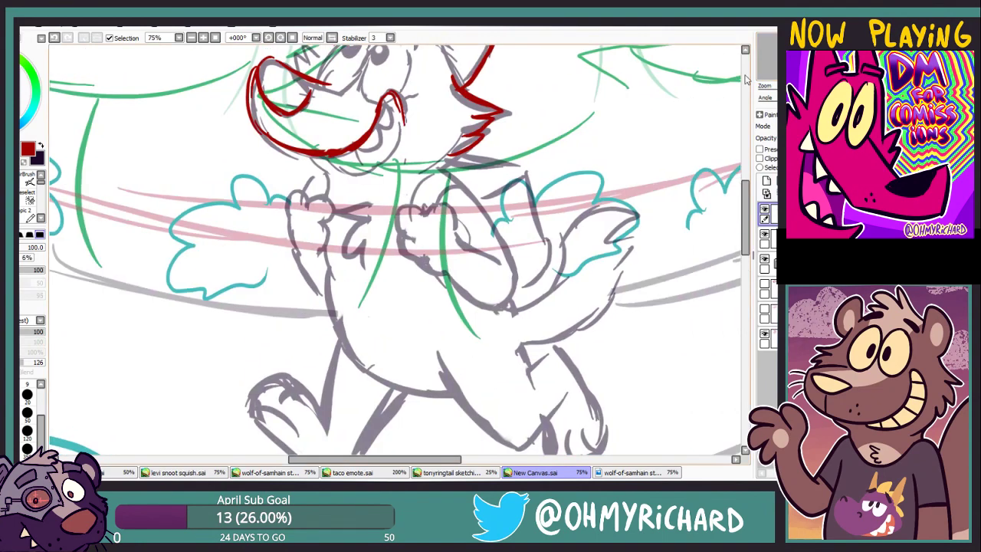
scroll(747, 78, "up", 4)
Draw a zigzag tuft on top of the snout and a line joining it to the forehead with the size 20 brush
left_click(28, 417)
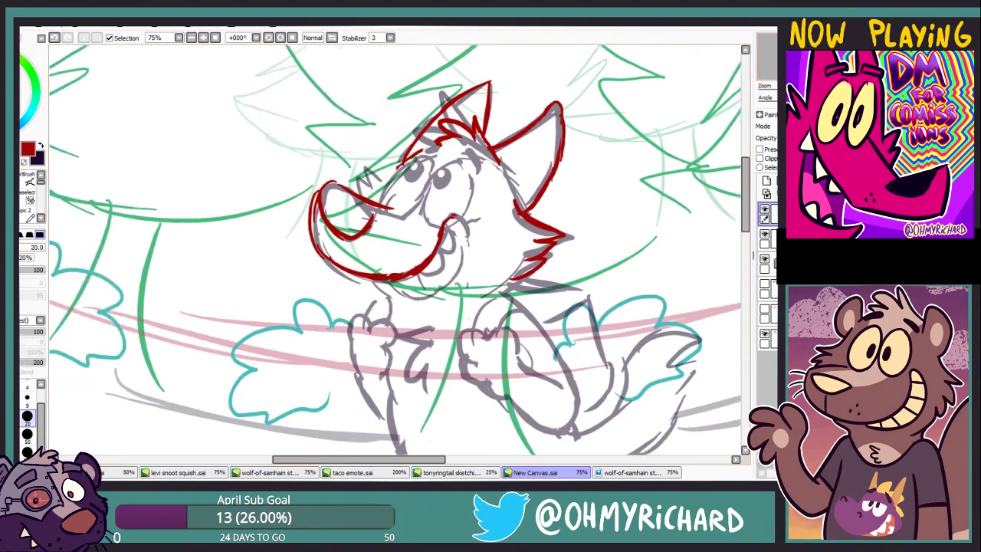
left_click_drag(636, 187, 682, 218)
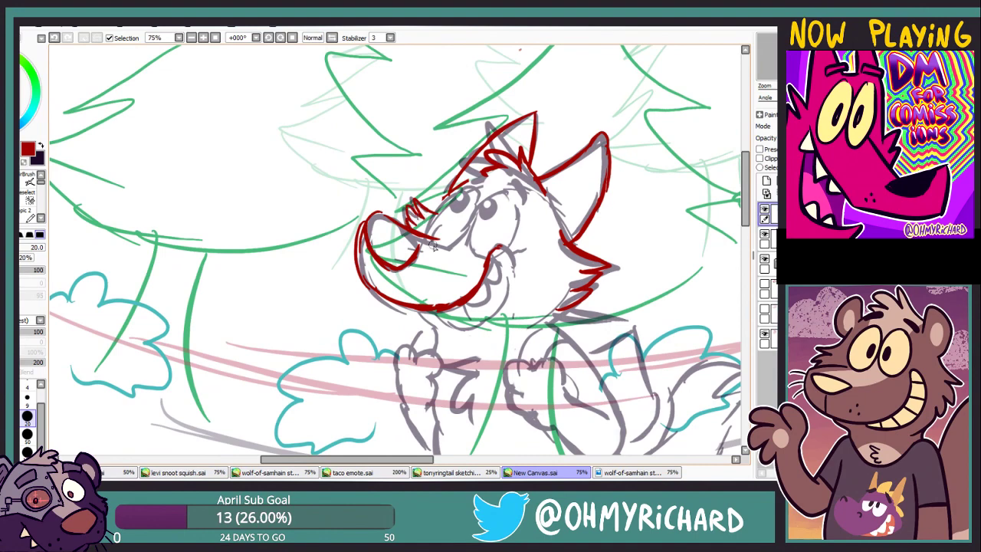
mouse_move(466, 191)
left_mouse_down()
mouse_move(526, 145)
mouse_move(394, 233)
mouse_move(340, 176)
mouse_move(300, 202)
left_mouse_up()
Outline the near eye in red over the sketch on its own new layer, with a curved lower lid
key("e")
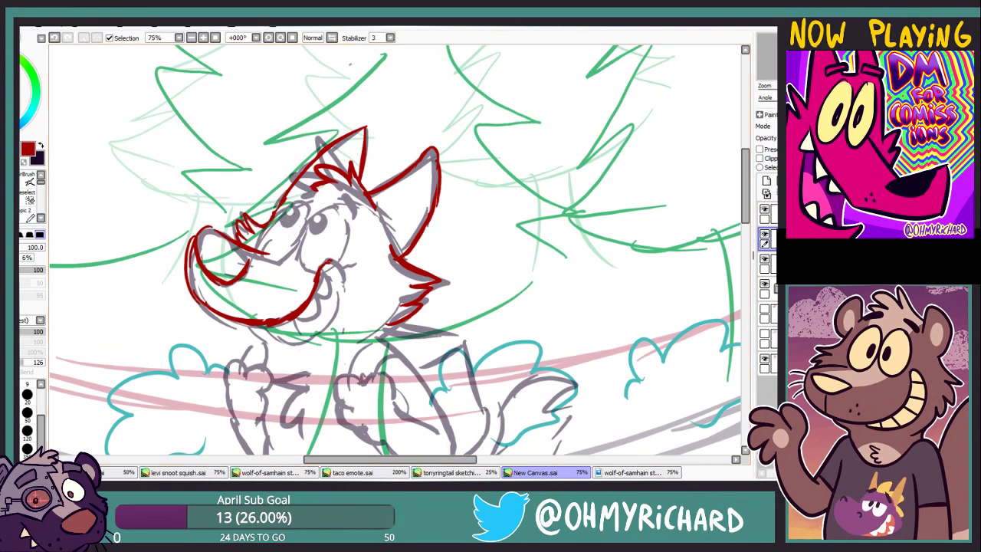
key("n")
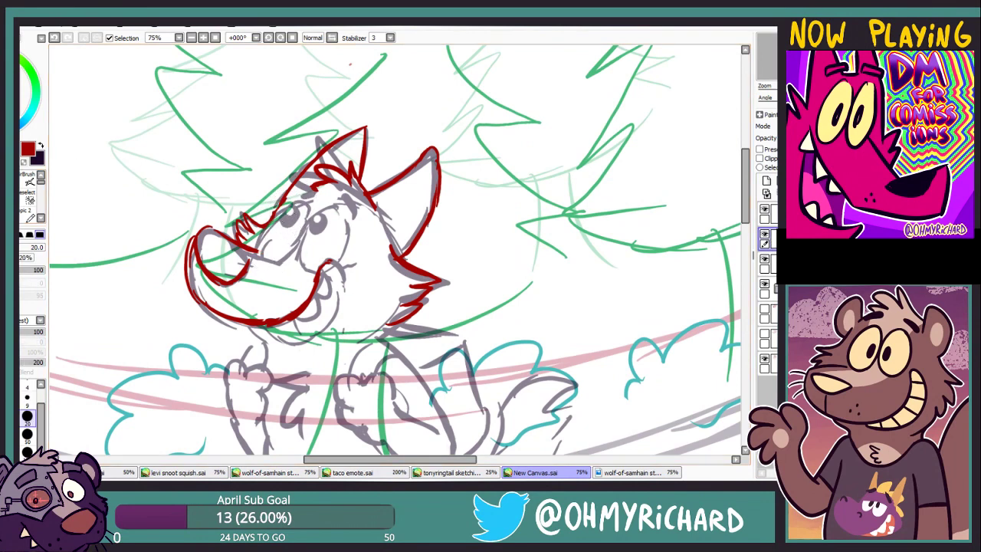
left_click(764, 234)
left_click(763, 233)
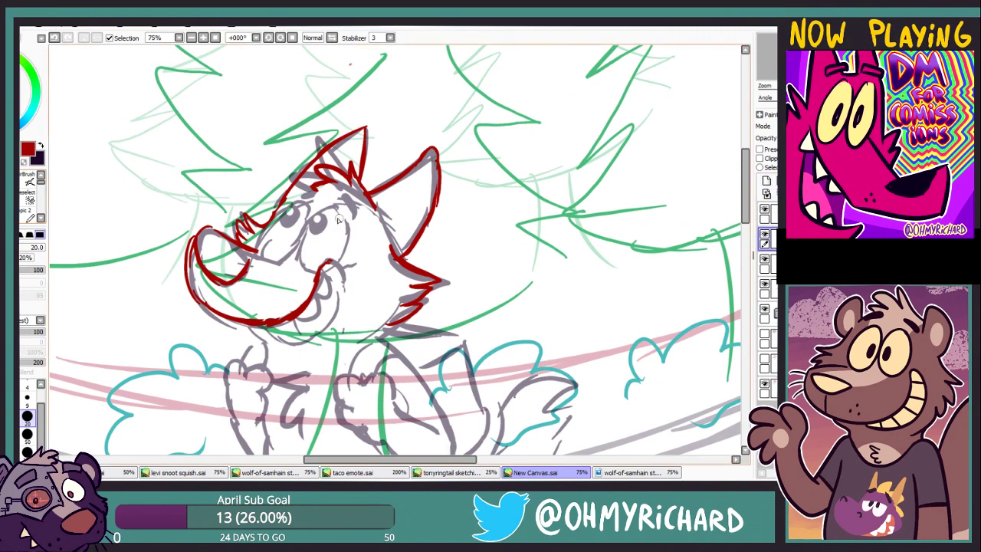
mouse_move(337, 220)
left_mouse_down()
mouse_move(305, 238)
mouse_move(346, 238)
mouse_move(344, 267)
left_mouse_up()
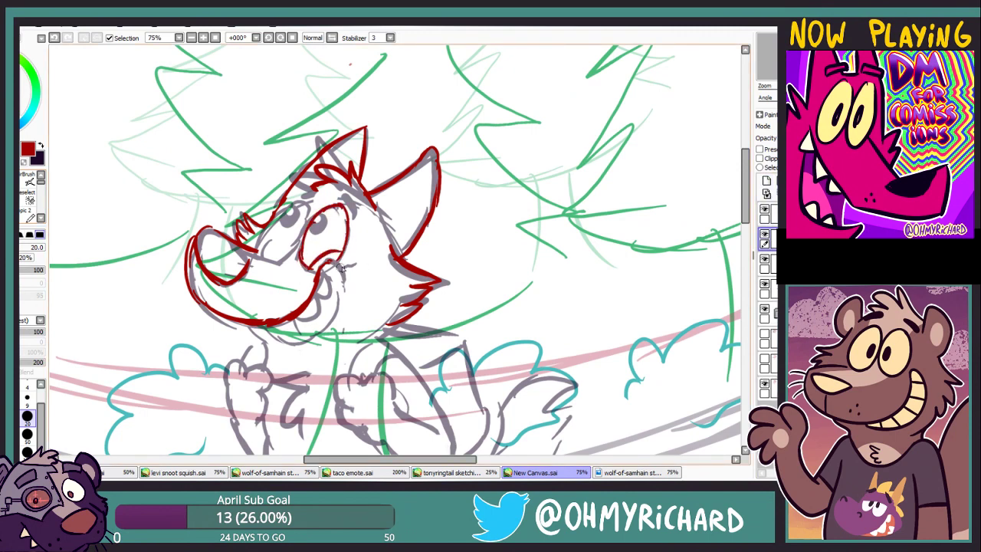
key("e")
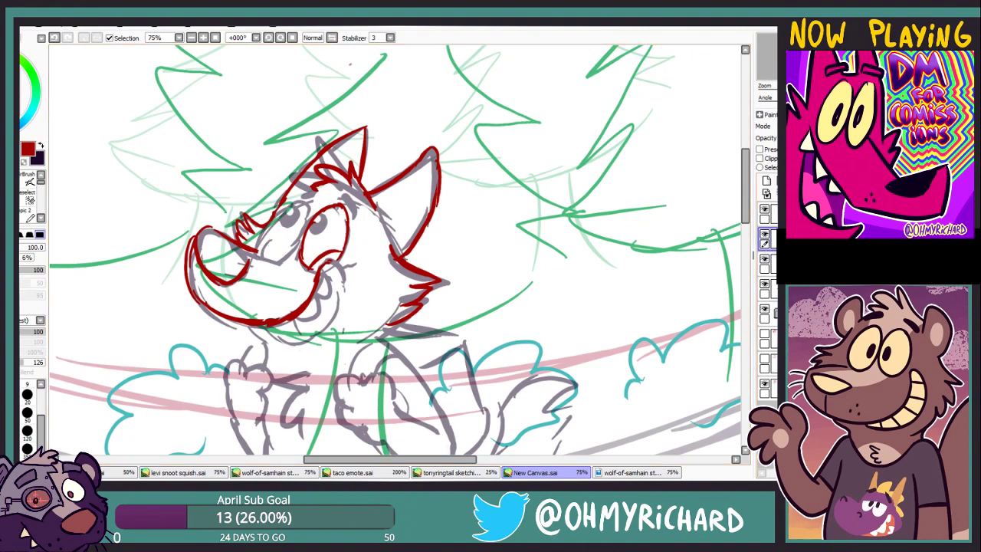
Switch back to the red head layer, redraw the smile line under the snout and erase its rough edges
left_click(764, 259)
left_click(764, 259)
left_click(770, 264)
key("n")
left_click_drag(690, 253, 705, 207)
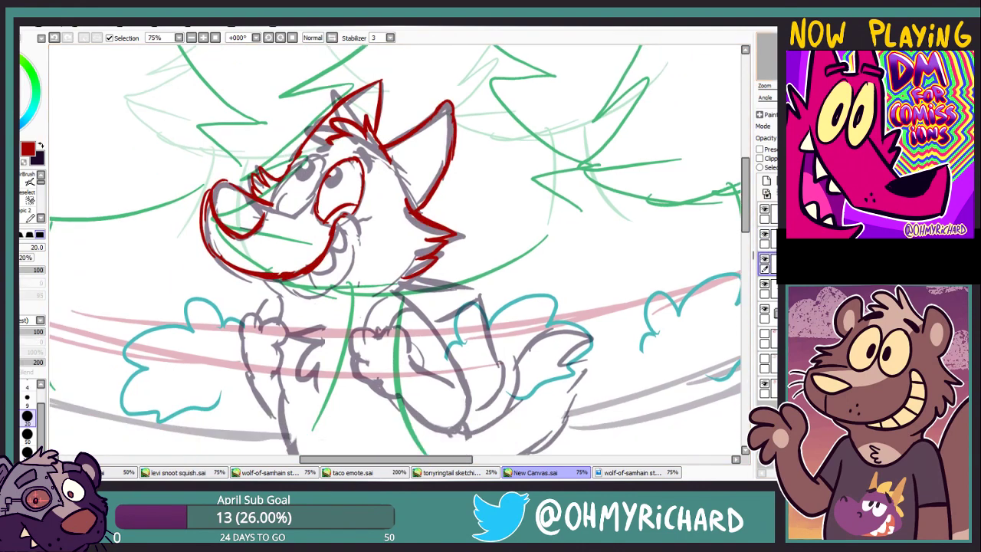
left_click_drag(281, 277, 327, 269)
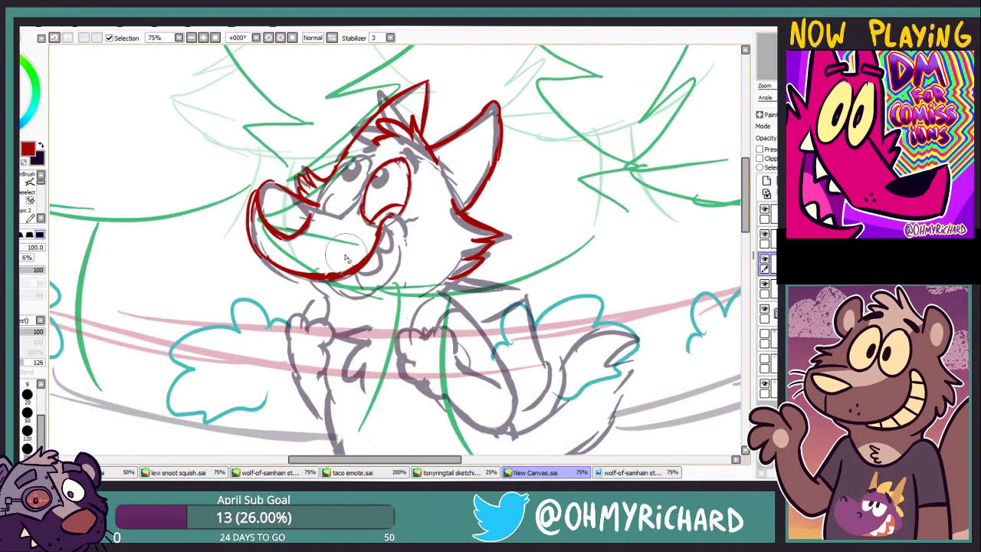
key("e")
key("n")
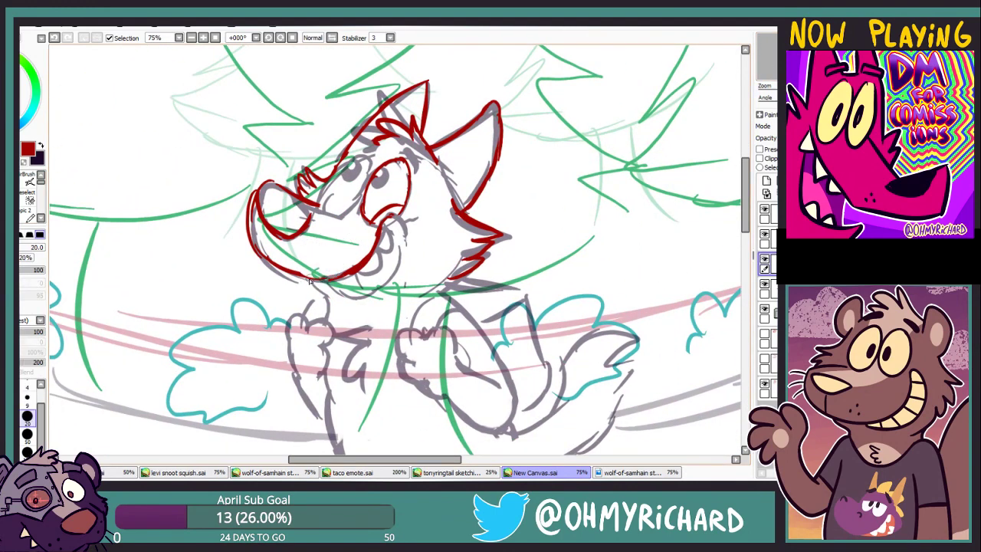
Draw the curled corner of the smile, the open lower jaw and a tooth inside the mouth in red
left_click_drag(696, 68, 765, 99)
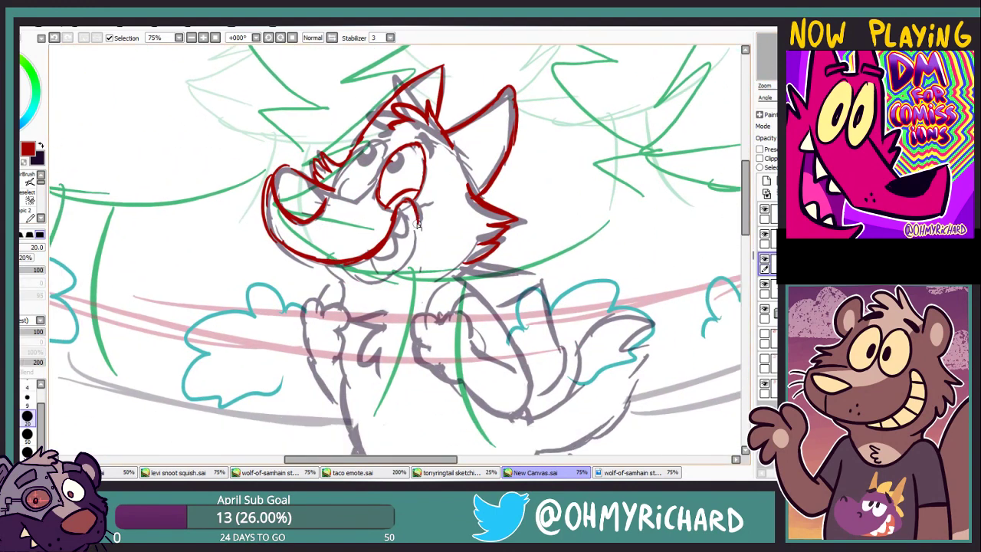
mouse_move(351, 276)
left_mouse_down()
mouse_move(404, 257)
mouse_move(383, 253)
left_mouse_up()
key("ctrl+z")
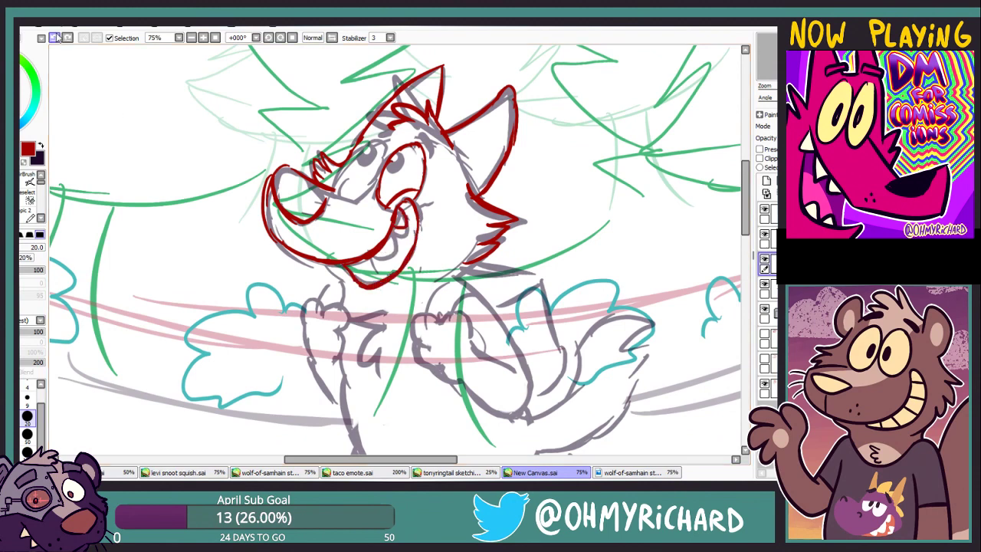
left_click_drag(406, 203, 390, 248)
Draw the far eye outline, the brow above the near eye and both pupils in red
left_click_drag(429, 145, 461, 132)
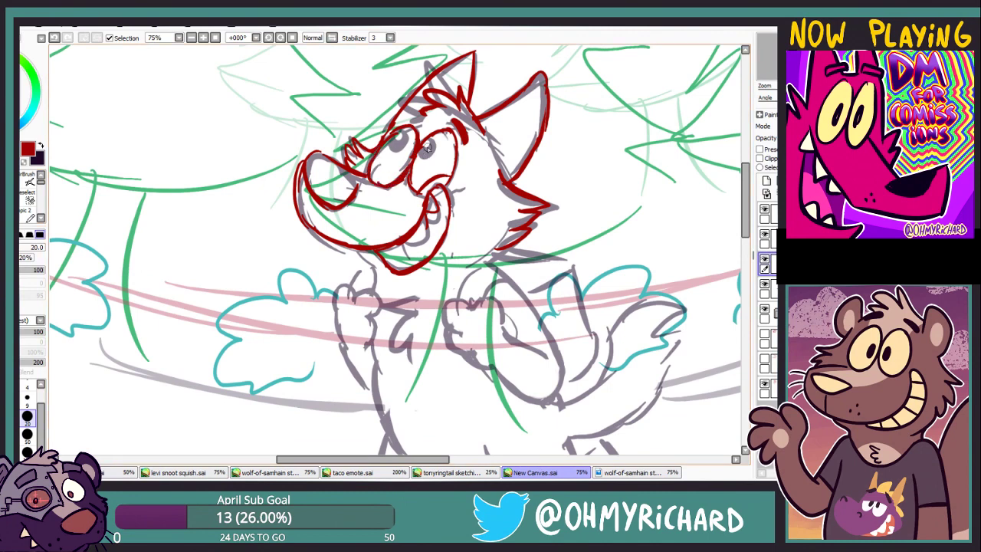
mouse_move(428, 147)
left_mouse_down()
mouse_move(365, 142)
mouse_move(433, 145)
left_mouse_up()
key("e")
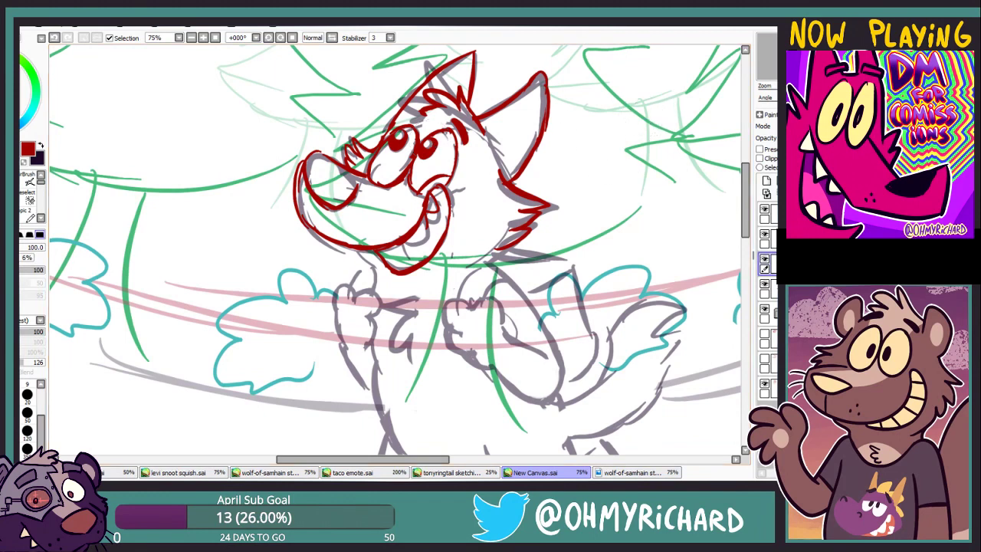
left_click_drag(659, 91, 628, 62)
key("n")
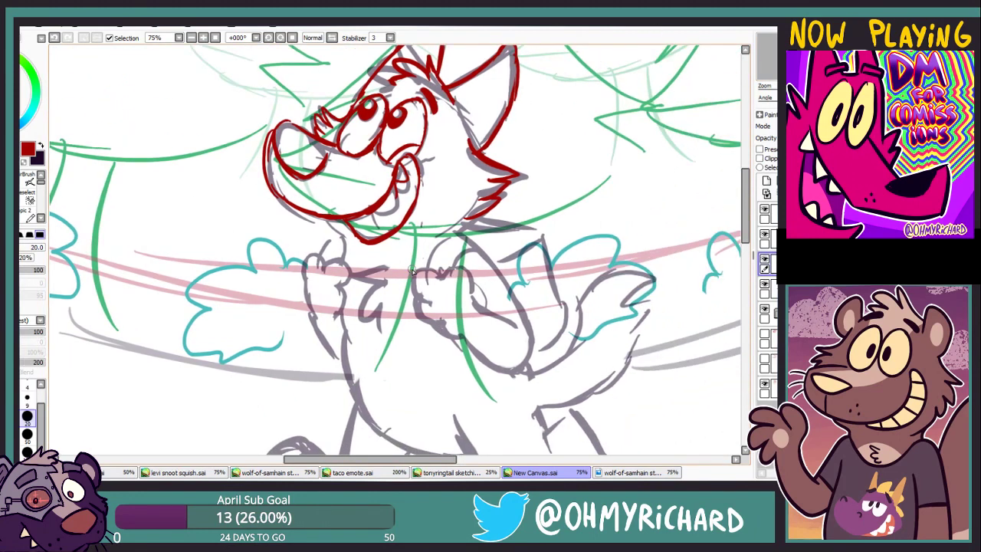
Erase the red mouth behind the front of the snout together with the near eye's pupil
key("e")
left_click_drag(399, 165, 395, 215)
key("n")
mouse_move(397, 205)
left_mouse_down()
mouse_move(370, 221)
mouse_move(410, 327)
left_mouse_up()
key("e")
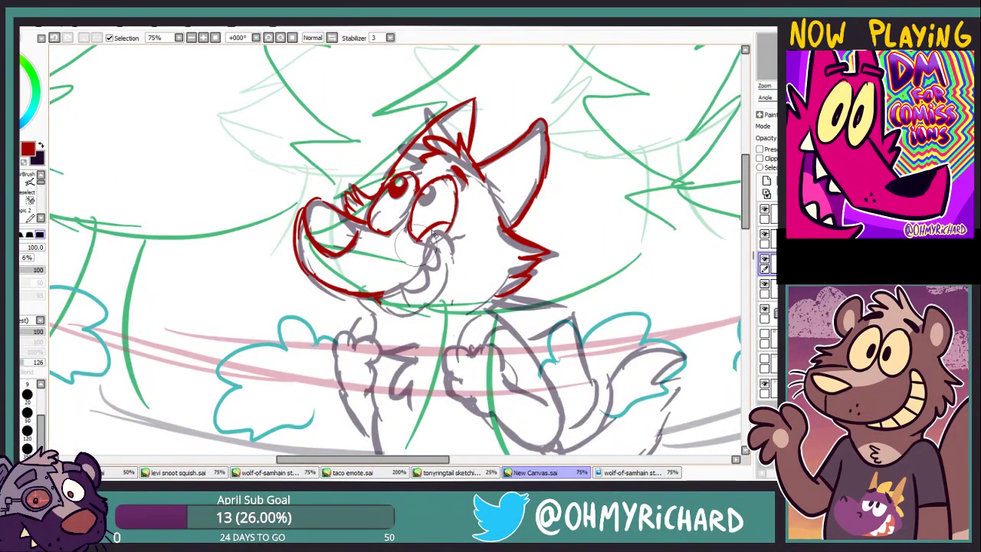
Remove the near-eye layer and clear the remaining red far eye from the head drawing
left_click(764, 212)
left_click(766, 238)
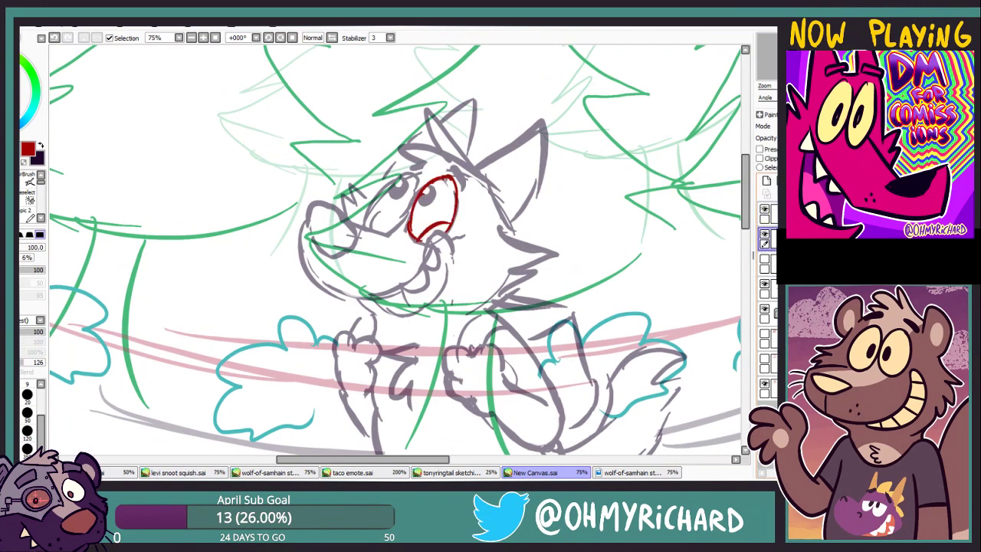
key("ctrl+z")
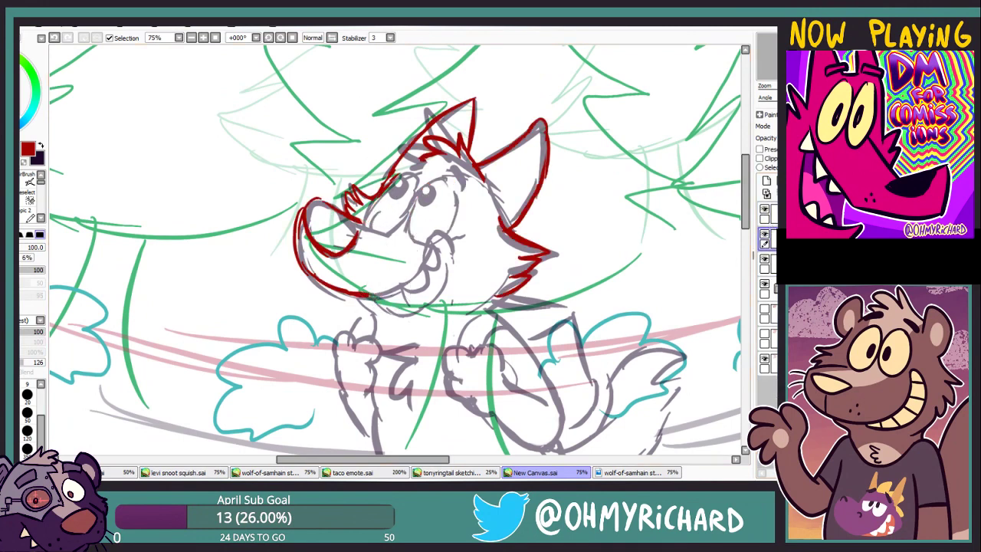
Erase the line between the snout tuft and the forehead and redraw it as a curve rising above the far eye
left_click_drag(383, 198, 399, 167)
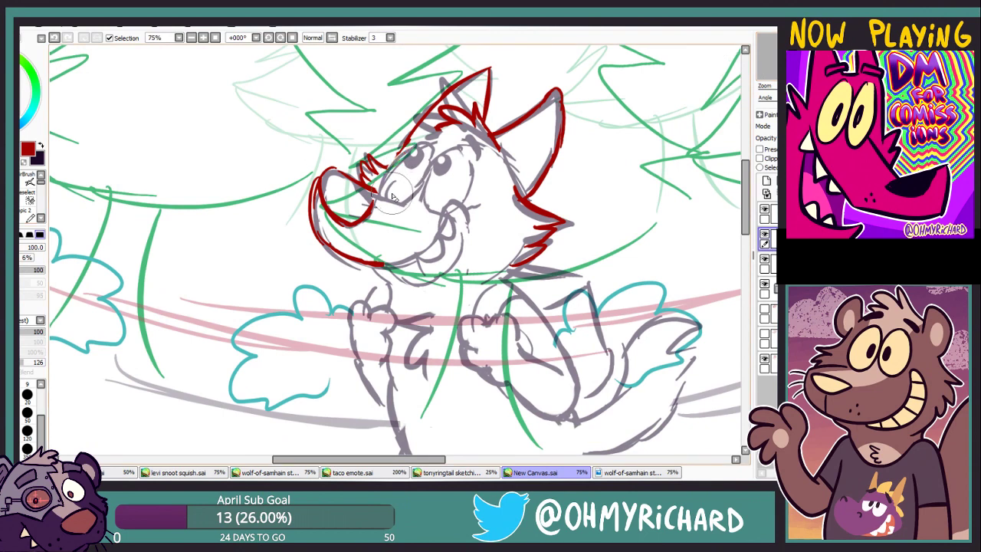
key("bracketleft")
key("bracketleft")
key("bracketleft")
key("bracketleft")
key("bracketleft")
key("bracketleft")
key("bracketleft")
key("bracketleft")
key("bracketleft")
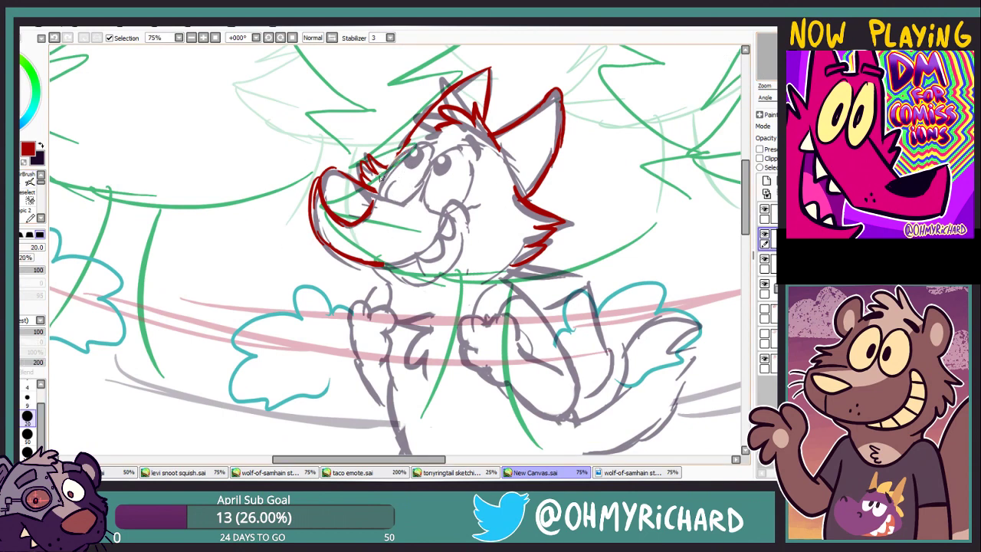
key("bracketright")
key("bracketright")
key("bracketright")
key("bracketright")
key("bracketright")
key("bracketright")
key("bracketright")
key("bracketright")
key("bracketright")
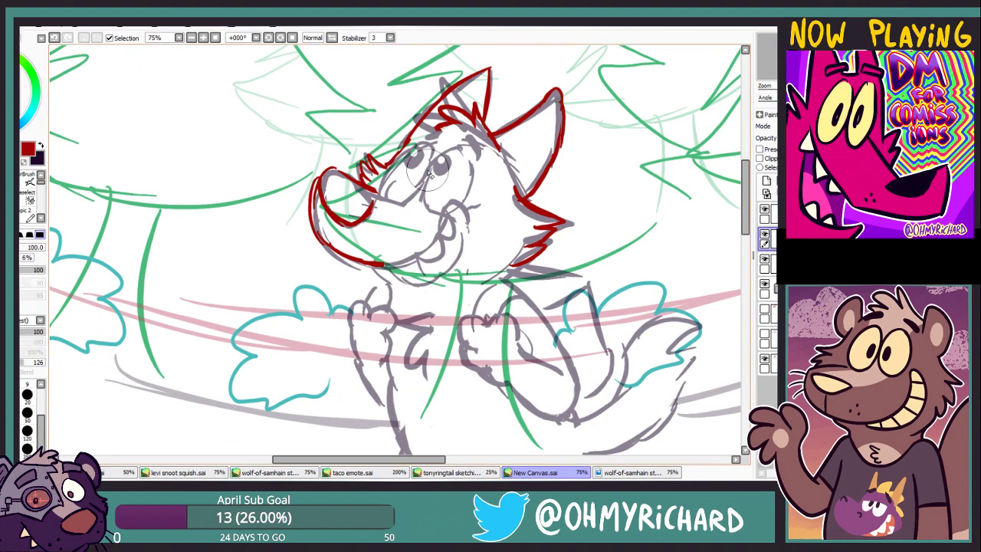
key("bracketleft")
key("bracketleft")
key("bracketleft")
key("bracketleft")
key("bracketleft")
key("bracketleft")
key("bracketleft")
key("bracketleft")
key("bracketleft")
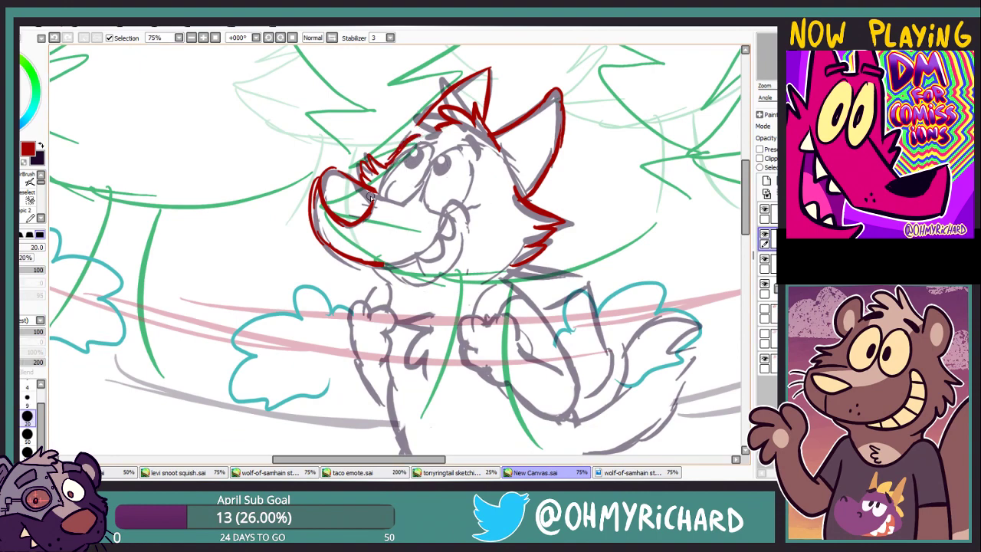
Dot red freckles on the side of the muzzle behind the nose
left_click_drag(141, 330, 75, 238)
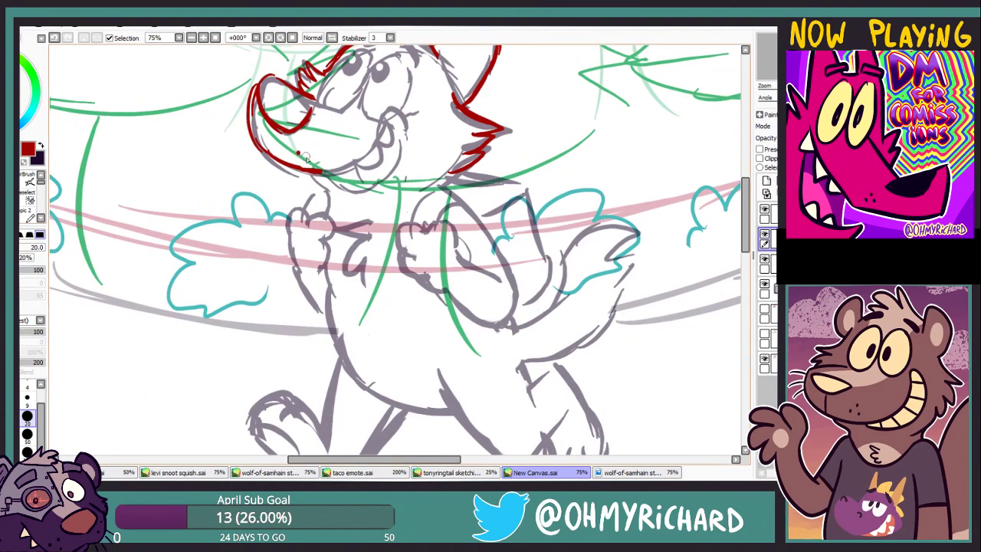
left_click_drag(305, 157, 305, 34)
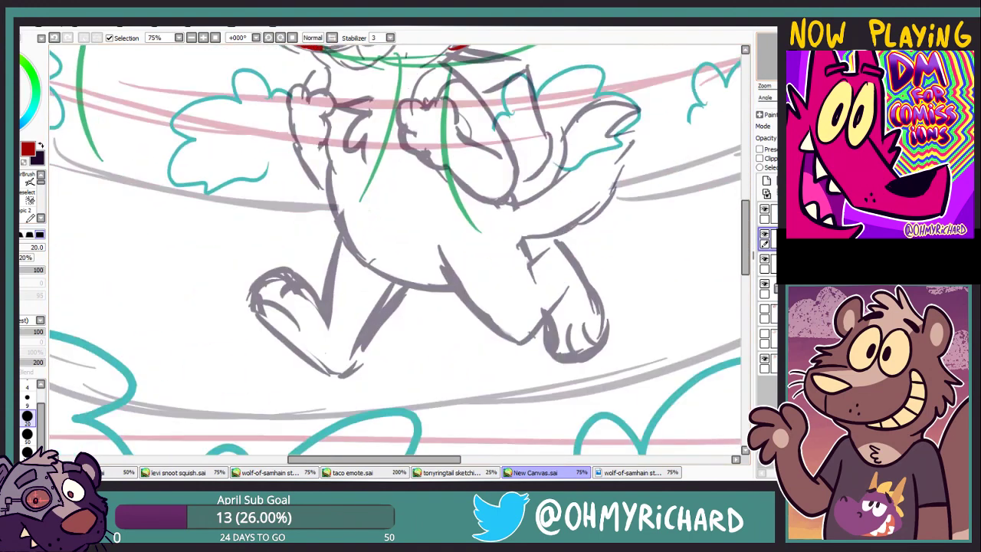
scroll(236, 66, "down", 2)
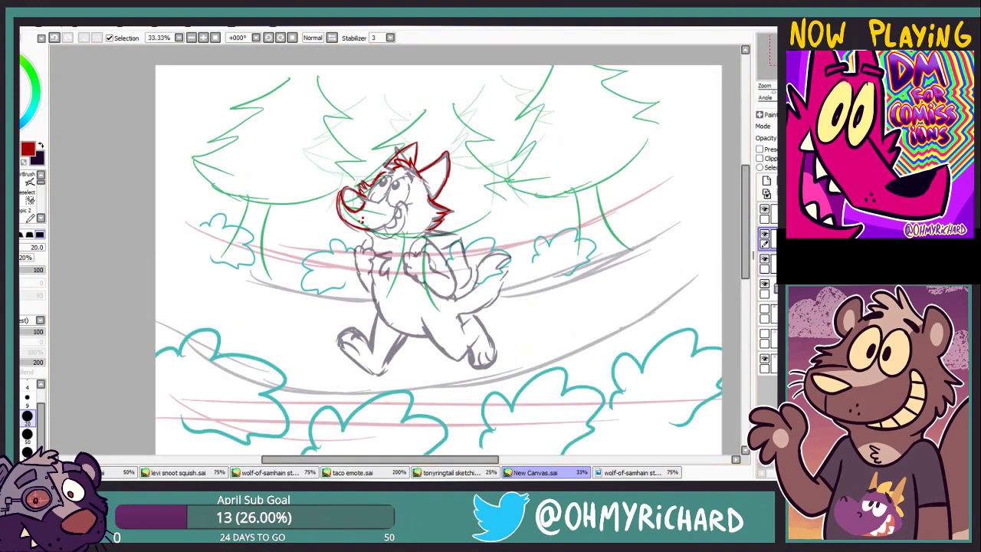
Paint solid blue along the inside of the head, covering both ears, the cheek fur, the forehead and the snout's lower edge
scroll(467, 233, "up", 2)
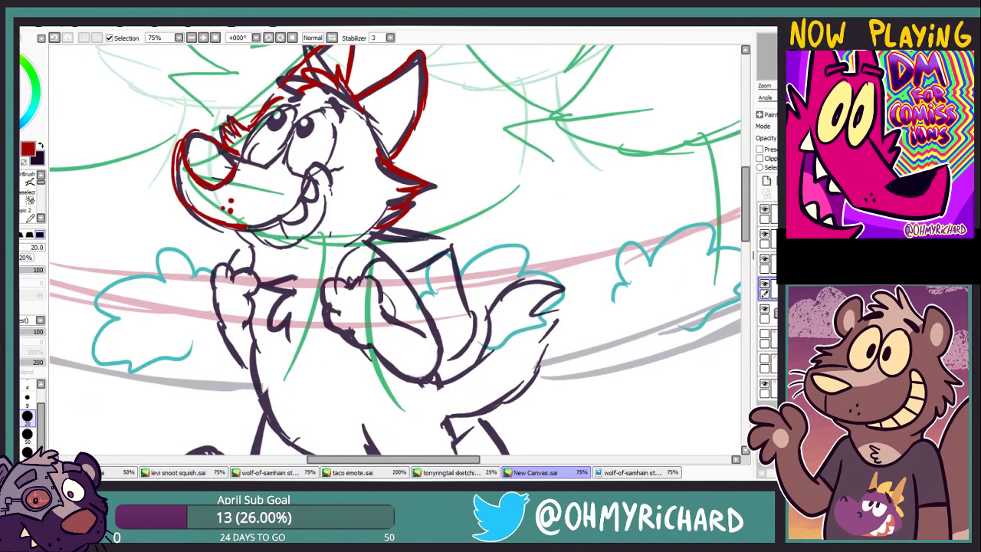
left_click(425, 288, "alt")
mouse_move(414, 187)
left_mouse_down()
mouse_move(380, 160)
mouse_move(406, 130)
mouse_move(414, 67)
mouse_move(356, 115)
left_mouse_up()
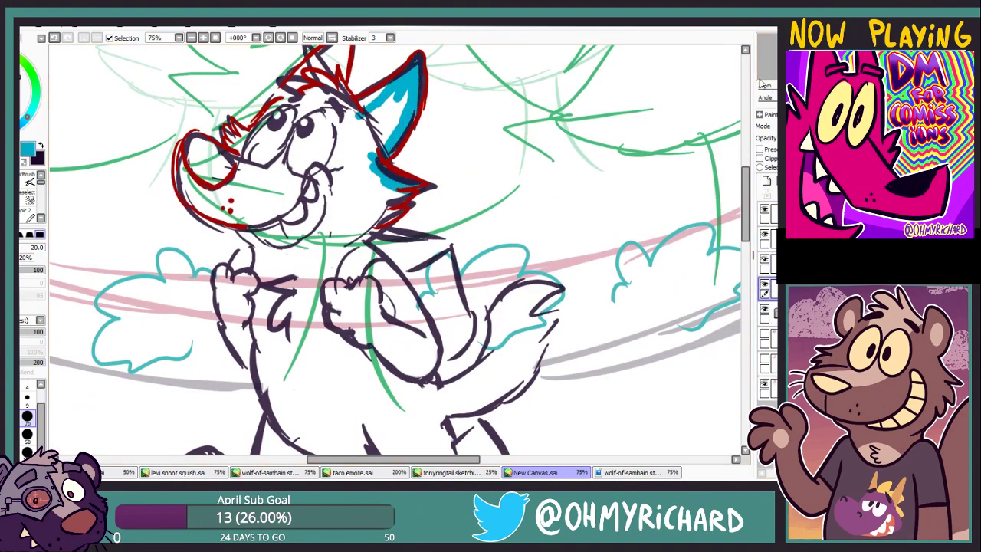
left_click_drag(322, 230, 417, 288)
left_click_drag(475, 154, 437, 173)
mouse_move(429, 99)
left_mouse_down()
mouse_move(368, 177)
mouse_move(276, 224)
mouse_move(354, 290)
mouse_move(383, 207)
left_mouse_up()
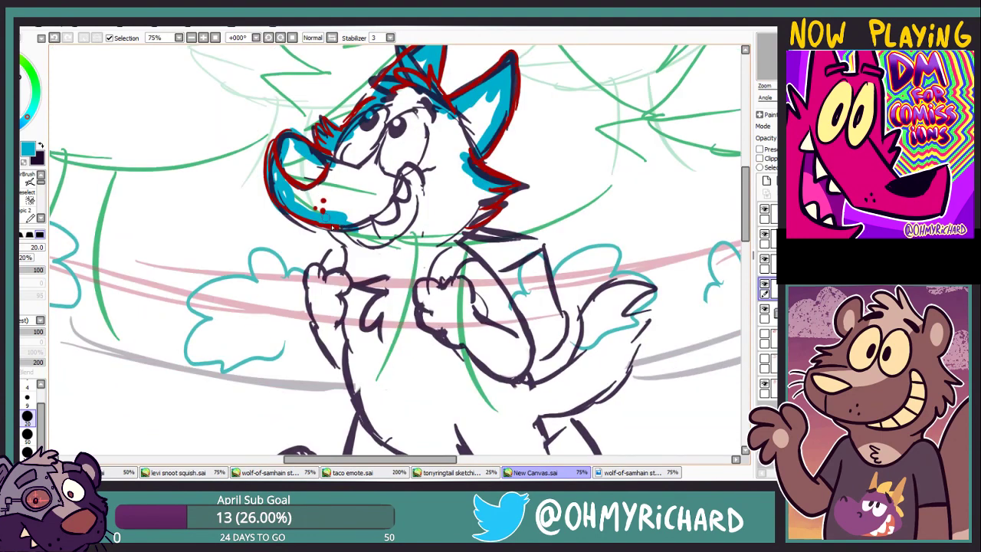
mouse_move(330, 226)
left_mouse_down()
mouse_move(317, 300)
mouse_move(349, 180)
left_mouse_up()
Block in blue on the far arm, down the front of the torso and around the outstretched front leg and foot
mouse_move(353, 145)
left_mouse_down()
mouse_move(345, 184)
mouse_move(406, 306)
left_mouse_up()
left_click_drag(384, 344, 440, 252)
mouse_move(448, 206)
left_mouse_down()
mouse_move(444, 302)
mouse_move(441, 261)
left_mouse_up()
mouse_move(429, 191)
left_mouse_down()
mouse_move(440, 283)
mouse_move(460, 161)
left_mouse_up()
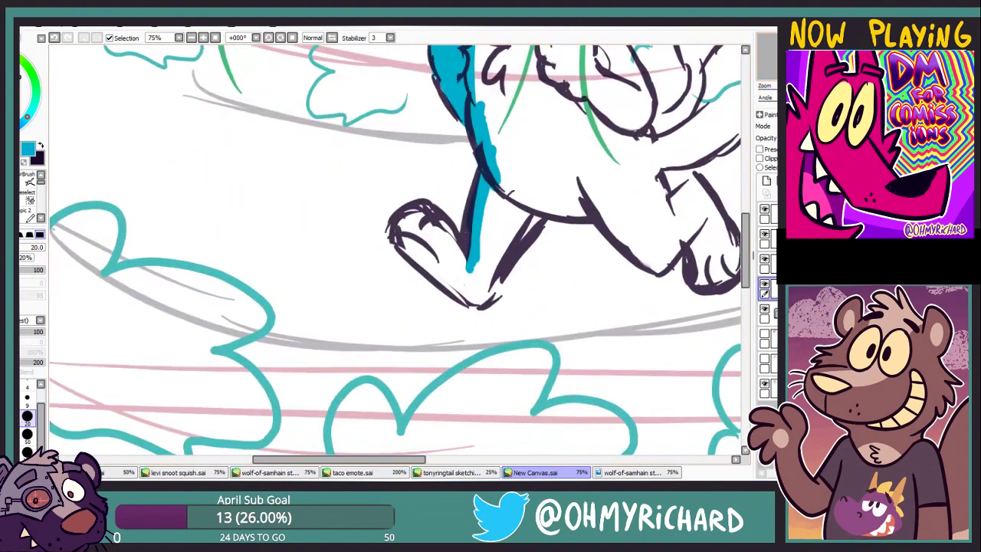
mouse_move(448, 210)
left_mouse_down()
mouse_move(406, 210)
mouse_move(397, 248)
mouse_move(469, 304)
mouse_move(502, 287)
mouse_move(514, 249)
mouse_move(553, 197)
left_mouse_up()
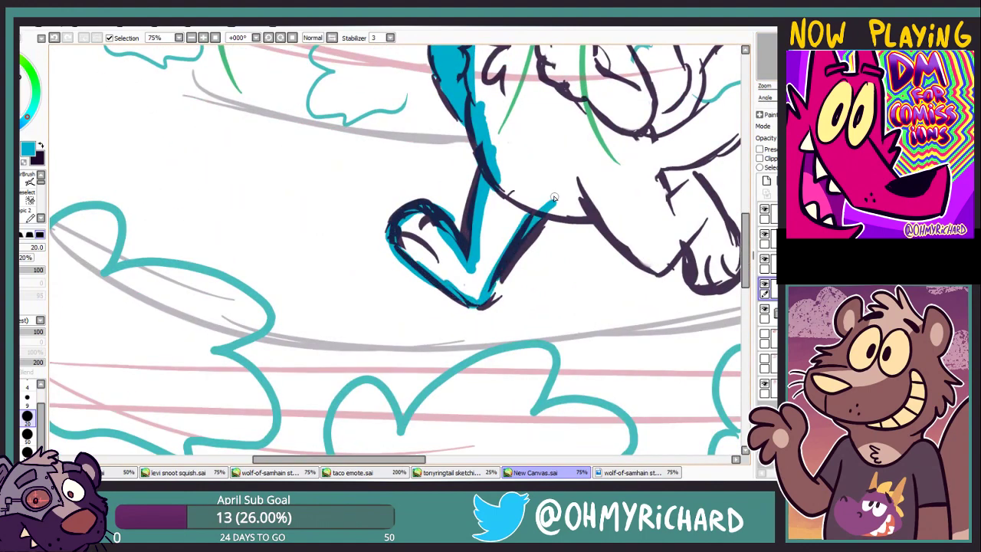
Run blue along the underside of the belly, around the trailing leg and foot, and up the rump to the elbow
left_click_drag(763, 57, 765, 57)
left_click_drag(443, 219, 533, 222)
mouse_move(499, 234)
left_mouse_down()
mouse_move(555, 286)
mouse_move(617, 239)
left_mouse_up()
mouse_move(592, 257)
left_mouse_down()
mouse_move(628, 303)
mouse_move(651, 268)
left_mouse_up()
left_click_drag(606, 203, 648, 275)
left_click_drag(563, 229, 619, 195)
left_click_drag(763, 61, 765, 59)
left_click_drag(448, 261, 462, 317)
left_click_drag(444, 230, 473, 349)
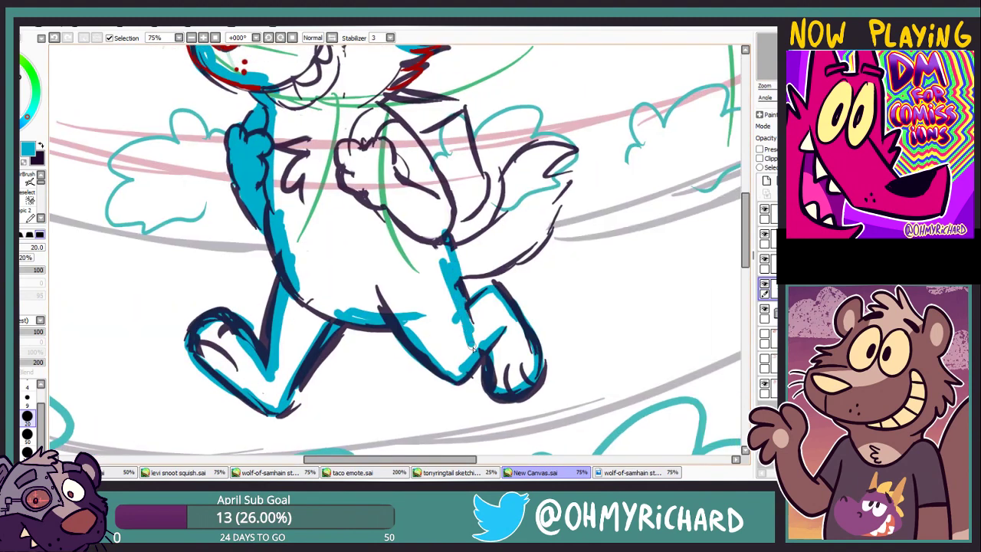
Paint blue along the outer edge of the near arm from the elbow up to the neck fur
left_click_drag(763, 61, 765, 56)
left_click_drag(433, 195, 505, 295)
left_click_drag(464, 222, 510, 341)
left_click_drag(763, 61, 765, 58)
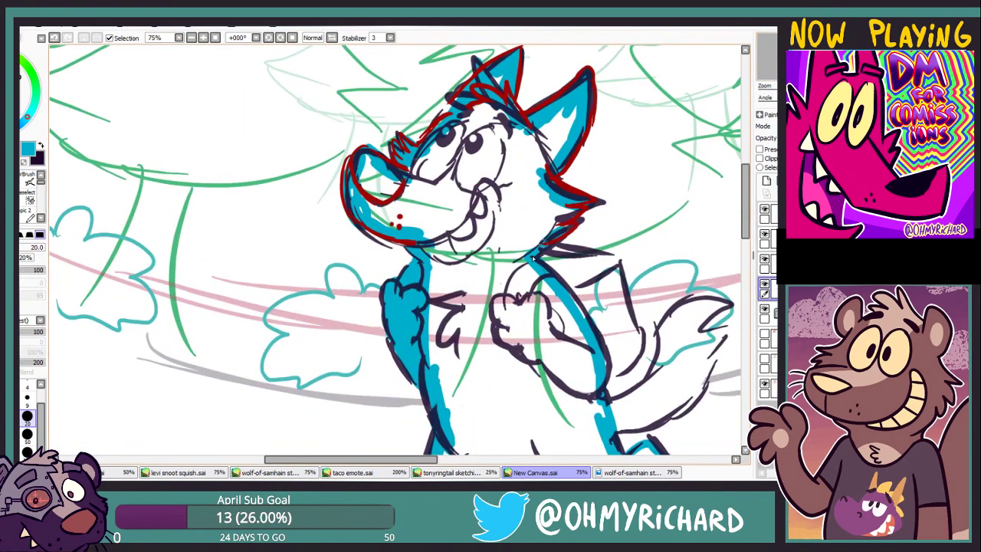
left_click_drag(525, 261, 573, 206)
Continue the blue border around the backpack and the tail to close off the character's silhouette
left_click_drag(763, 61, 766, 59)
mouse_move(483, 314)
left_mouse_down()
mouse_move(534, 277)
mouse_move(582, 206)
left_mouse_up()
left_click_drag(567, 249, 609, 205)
left_click_drag(567, 283, 605, 233)
mouse_move(498, 335)
left_mouse_down()
mouse_move(588, 268)
mouse_move(549, 316)
left_mouse_up()
Fill the enclosed silhouette with blue and brush over the remaining unpainted gaps in the body
left_click(345, 322)
key("b")
left_click_drag(763, 62, 766, 59)
mouse_move(371, 168)
left_mouse_down()
mouse_move(397, 191)
mouse_move(450, 208)
mouse_move(459, 295)
left_mouse_up()
left_click_drag(413, 198, 435, 289)
left_click_drag(452, 259, 459, 249)
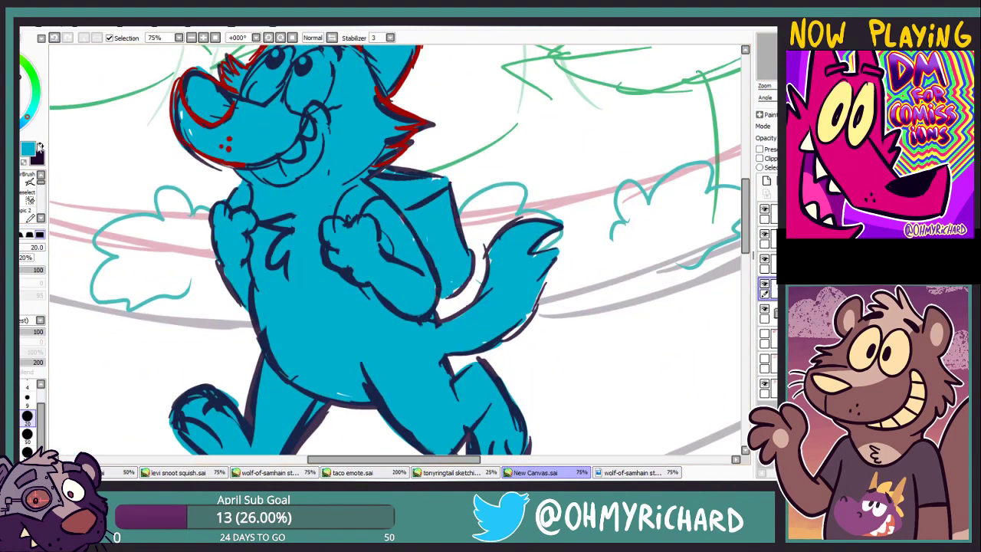
Lower the opacity of the character's fill layer and try dark purple before refilling it with blue
key("x")
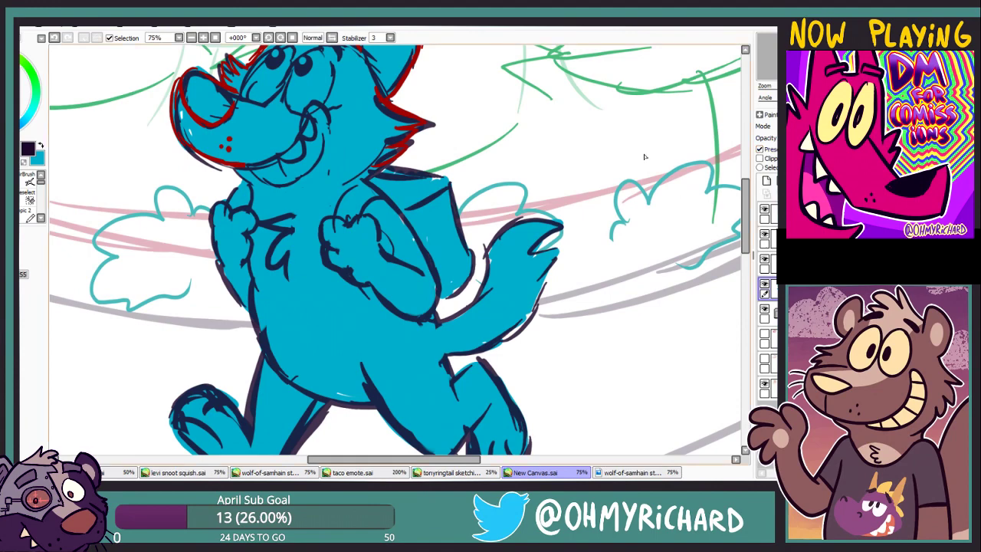
key("ctrl+f")
left_click_drag(766, 138, 761, 138)
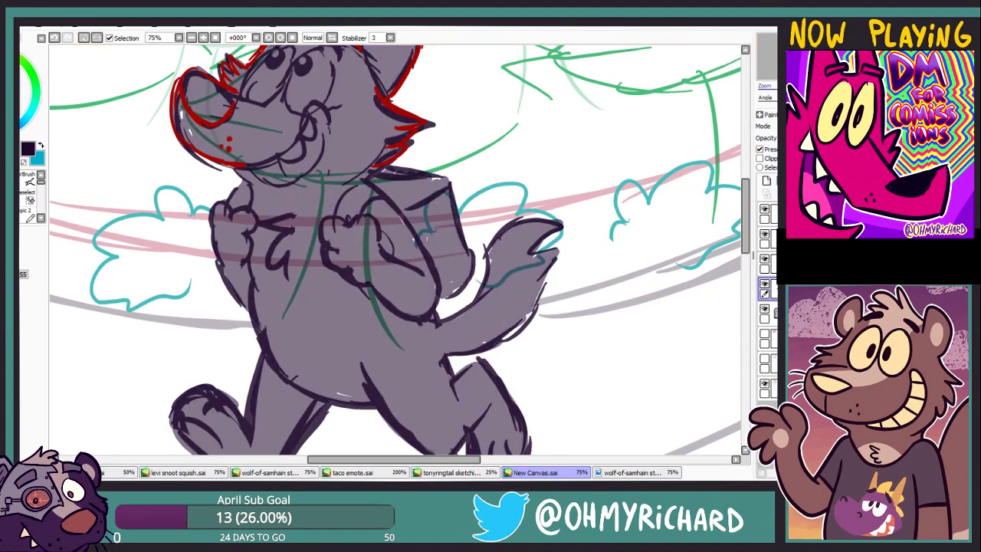
key("x")
key("ctrl+f")
left_click_drag(395, 253, 441, 341)
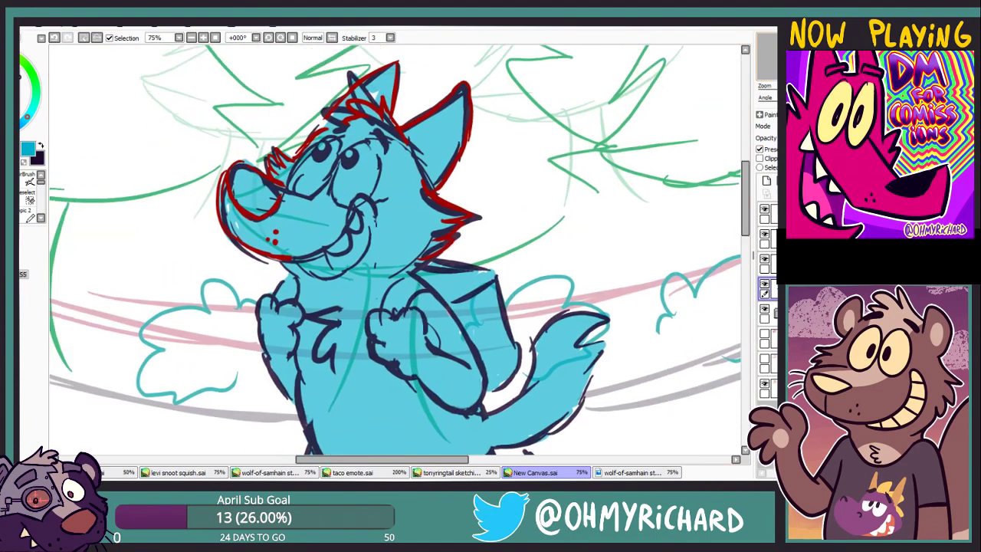
Make the character's fill opaque, trying light grey and a deeper blue as its colour
left_click(766, 264)
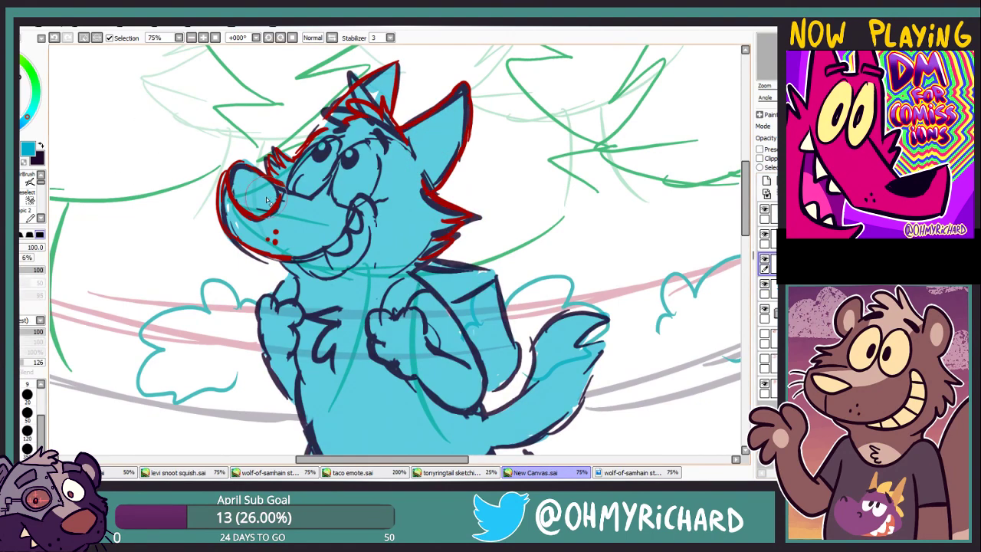
key("n")
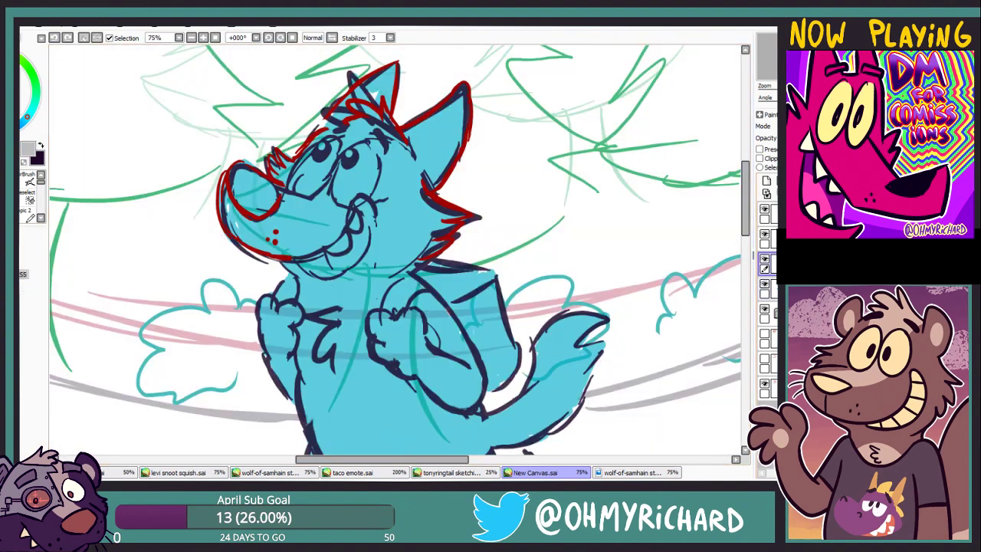
left_click(767, 285)
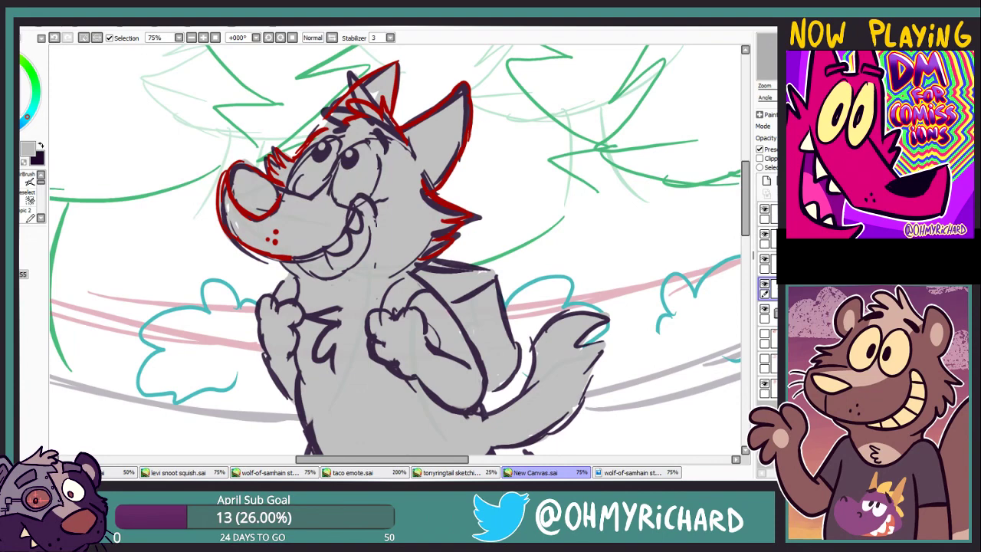
left_click(43, 148)
left_click(356, 207)
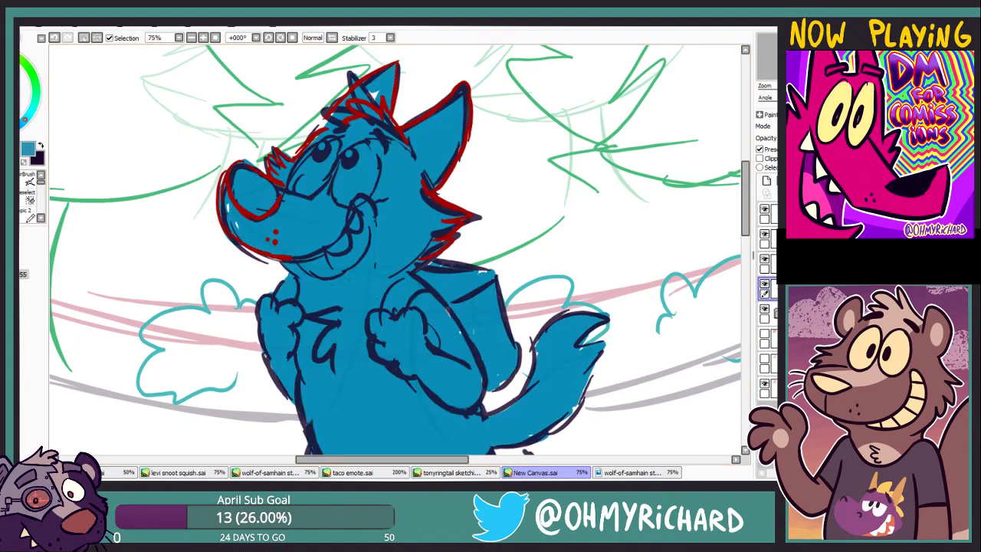
Erase the blue fill from the near ear's inside, the cheek fur and the patch beneath the eyes to leave white markings
key("e")
mouse_move(318, 184)
left_mouse_down()
mouse_move(349, 240)
mouse_move(368, 201)
mouse_move(429, 216)
mouse_move(398, 234)
left_mouse_up()
mouse_move(437, 172)
left_mouse_down()
mouse_move(445, 134)
mouse_move(438, 165)
left_mouse_up()
left_click_drag(375, 85, 452, 130)
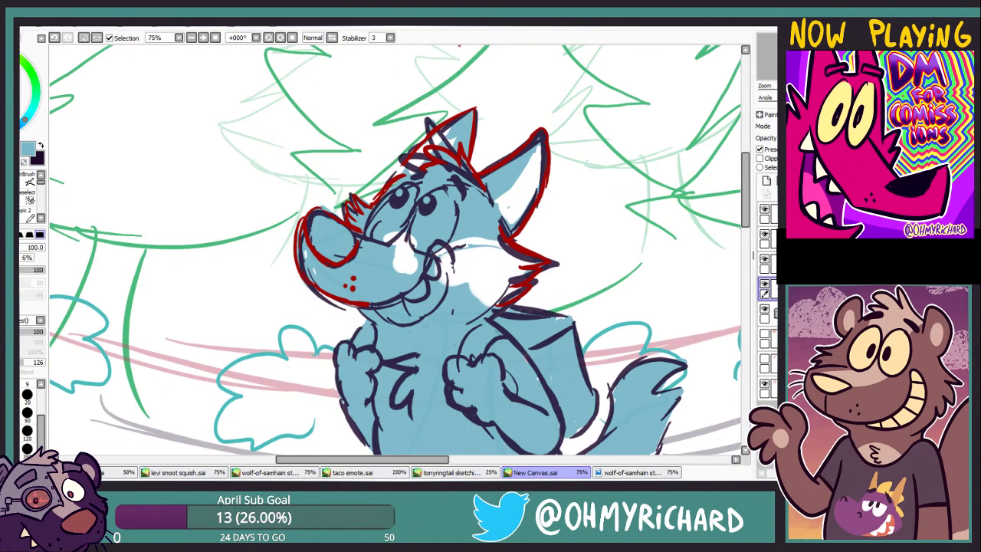
left_click_drag(398, 306, 383, 207)
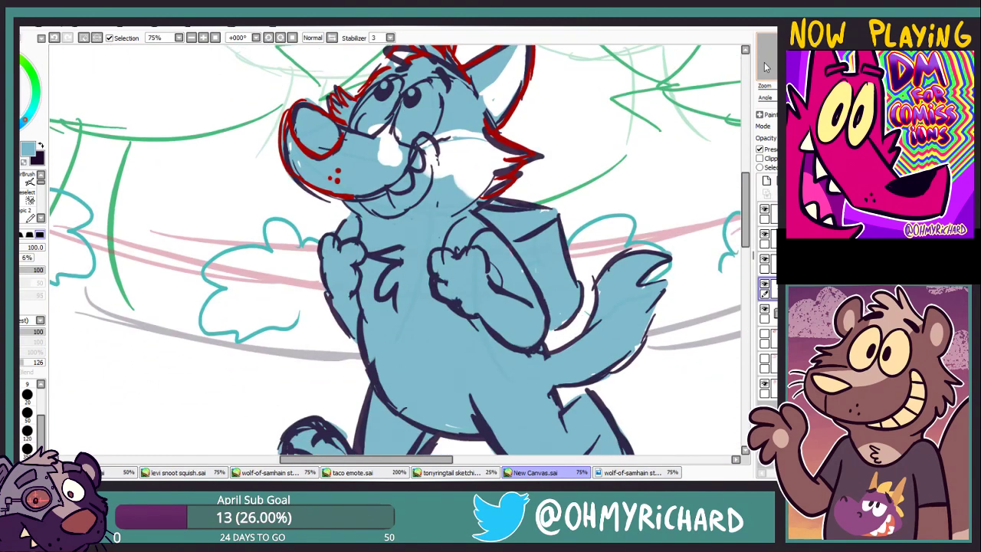
Erase the blue from the eyes, muzzle, chest, belly and both hands so these areas are white
left_click_drag(387, 95, 494, 191)
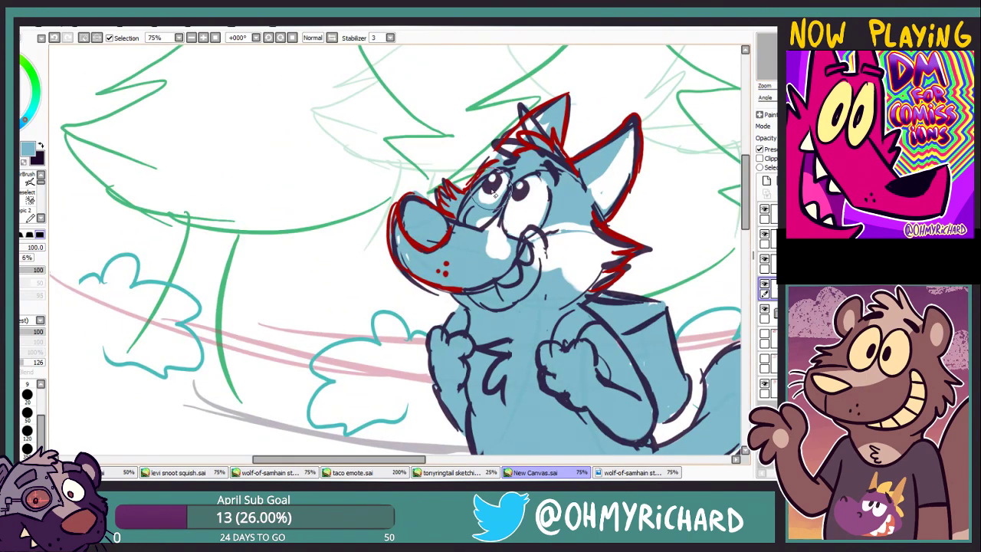
mouse_move(475, 202)
left_mouse_down()
mouse_move(491, 218)
mouse_move(479, 211)
mouse_move(460, 275)
mouse_move(442, 242)
mouse_move(479, 268)
mouse_move(438, 256)
mouse_move(504, 266)
mouse_move(467, 99)
mouse_move(430, 191)
mouse_move(406, 206)
mouse_move(459, 180)
mouse_move(460, 207)
mouse_move(398, 230)
mouse_move(433, 280)
left_mouse_up()
mouse_move(494, 242)
left_mouse_down()
mouse_move(468, 257)
mouse_move(492, 260)
mouse_move(502, 286)
mouse_move(517, 288)
mouse_move(498, 305)
left_mouse_up()
mouse_move(357, 297)
left_mouse_down()
mouse_move(370, 246)
mouse_move(352, 244)
mouse_move(360, 276)
left_mouse_up()
mouse_move(471, 305)
left_mouse_down()
mouse_move(399, 192)
mouse_move(412, 280)
left_mouse_up()
mouse_move(310, 146)
left_mouse_down()
mouse_move(382, 287)
mouse_move(346, 185)
mouse_move(387, 218)
mouse_move(388, 305)
left_mouse_up()
left_click_drag(418, 266, 448, 313)
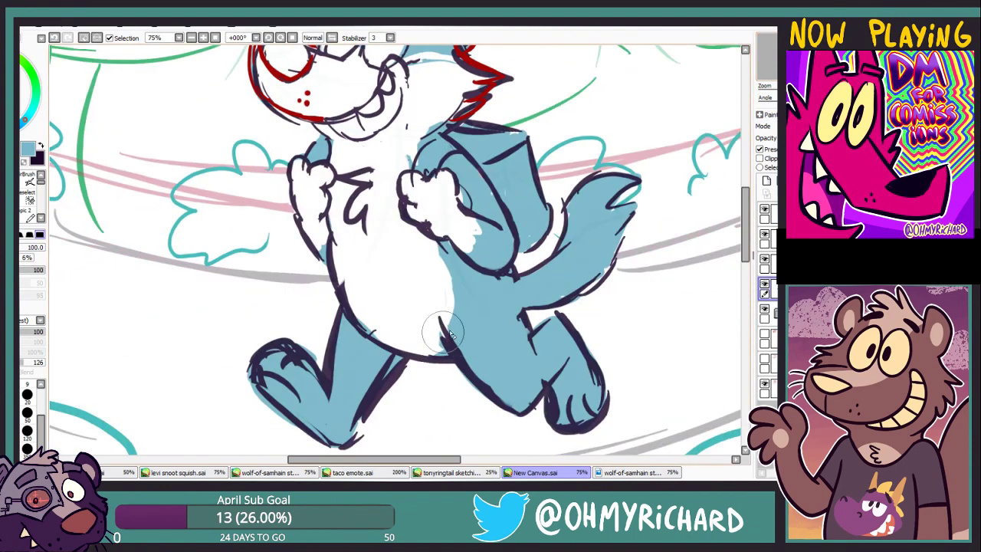
Erase the blue from the tail tip and both feet, leaving jagged fur edges against the blue
mouse_move(641, 265)
left_mouse_down()
mouse_move(573, 234)
mouse_move(617, 188)
mouse_move(633, 267)
left_mouse_up()
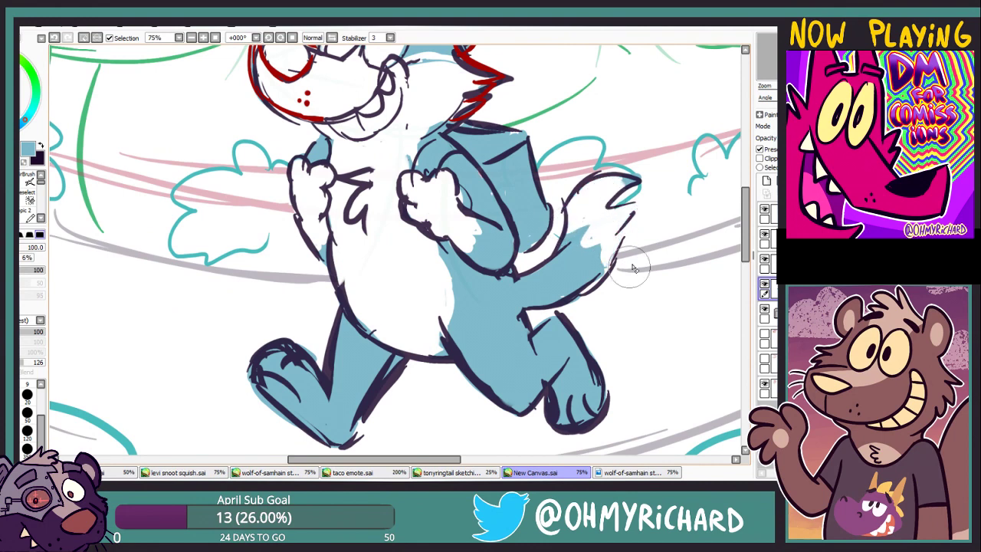
left_click_drag(538, 322, 557, 360)
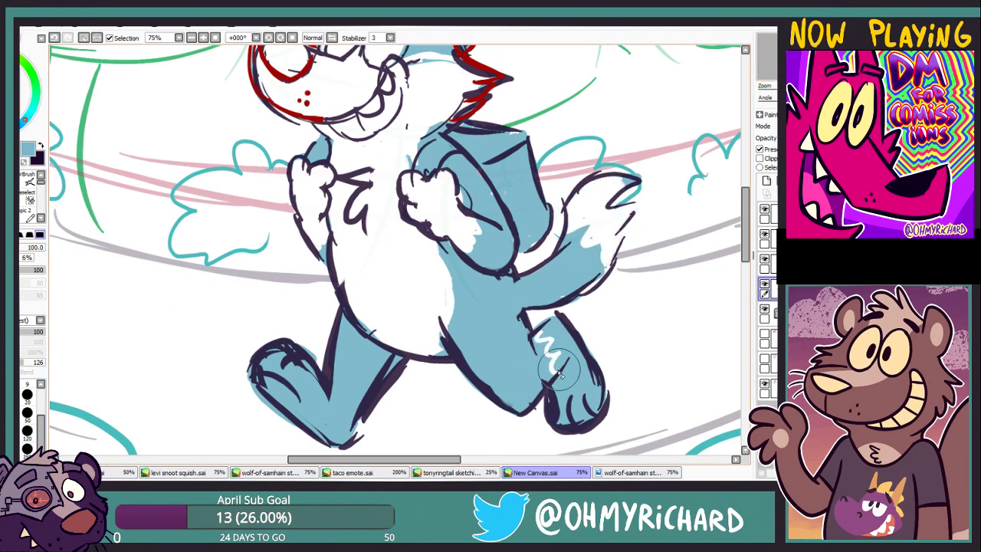
mouse_move(337, 387)
left_mouse_down()
mouse_move(276, 360)
mouse_move(354, 410)
left_mouse_up()
mouse_move(532, 318)
left_mouse_down()
mouse_move(563, 349)
mouse_move(590, 422)
left_mouse_up()
mouse_move(460, 230)
left_mouse_down()
mouse_move(454, 342)
mouse_move(475, 376)
left_mouse_up()
left_click_drag(683, 271, 698, 225)
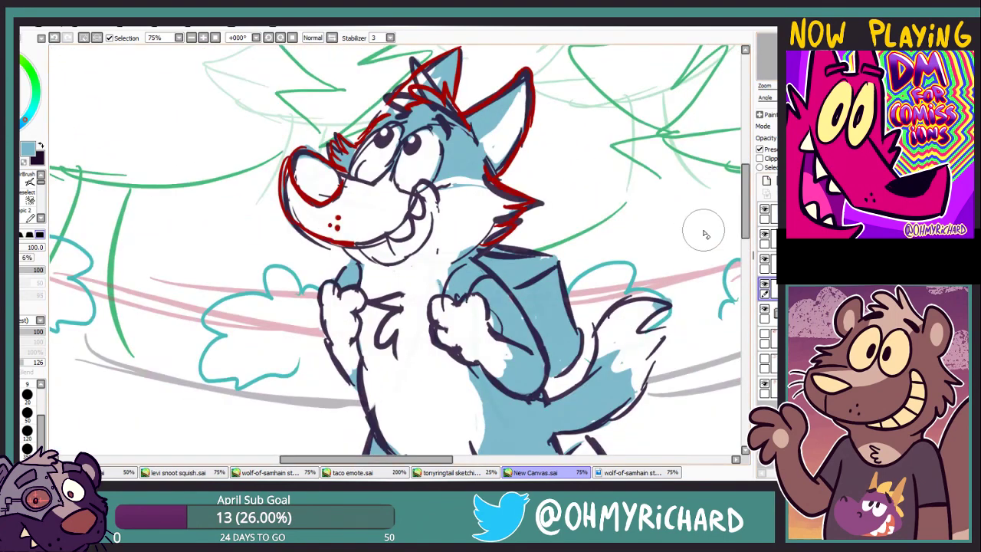
Colour the ear markings, nose, backpack and shoulder straps dark purple
key("x")
key("n")
mouse_move(470, 119)
left_mouse_down()
mouse_move(520, 80)
mouse_move(526, 115)
mouse_move(488, 165)
left_mouse_up()
left_click_drag(443, 89, 433, 71)
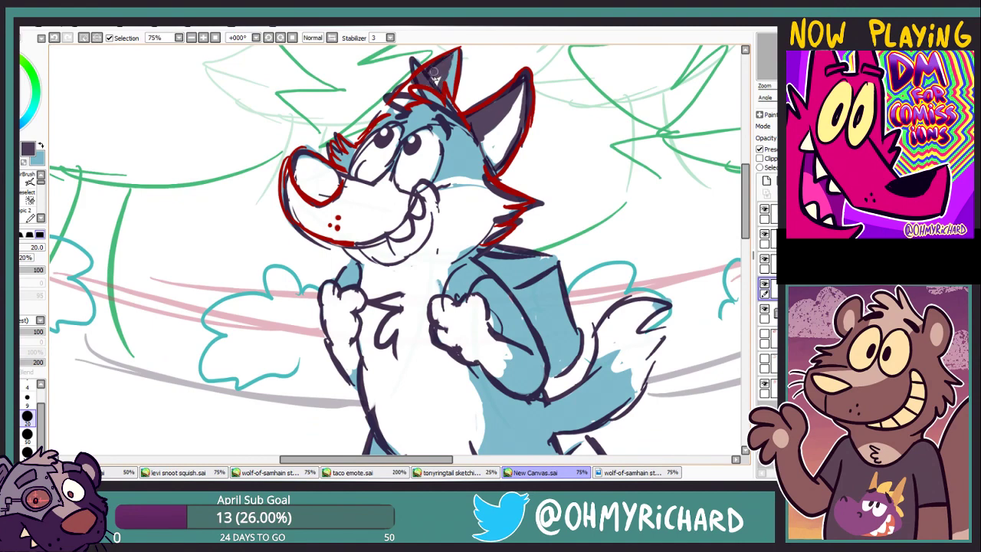
mouse_move(303, 165)
left_mouse_down()
mouse_move(314, 192)
mouse_move(335, 175)
left_mouse_up()
scroll(398, 253, "down", 1)
mouse_move(431, 246)
left_mouse_down()
mouse_move(472, 210)
mouse_move(524, 241)
mouse_move(557, 310)
mouse_move(516, 216)
mouse_move(528, 260)
mouse_move(516, 243)
left_mouse_up()
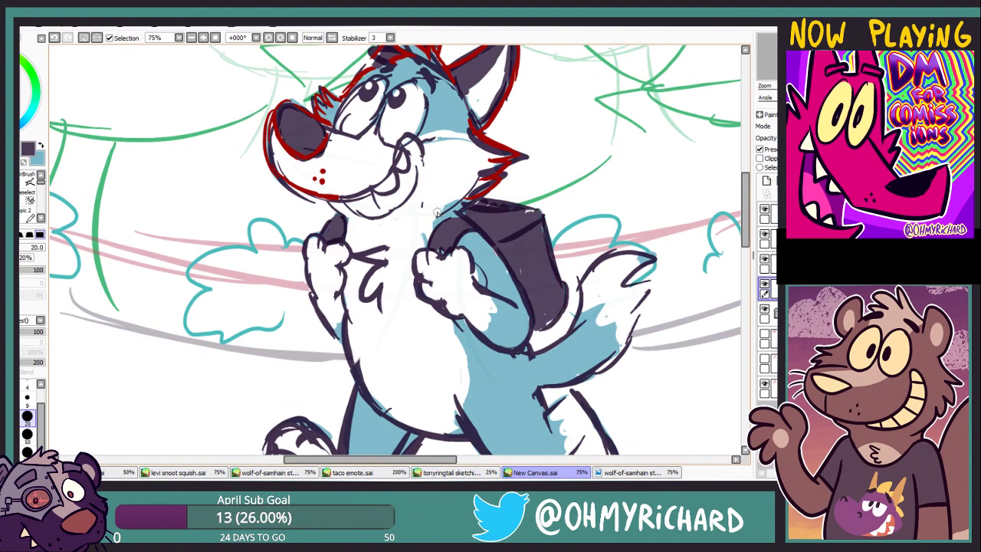
Crop the canvas to a rectangle around the forest scene, trimming the outer edges and the blank area below the bushes
scroll(436, 211, "down", 5)
key("minus")
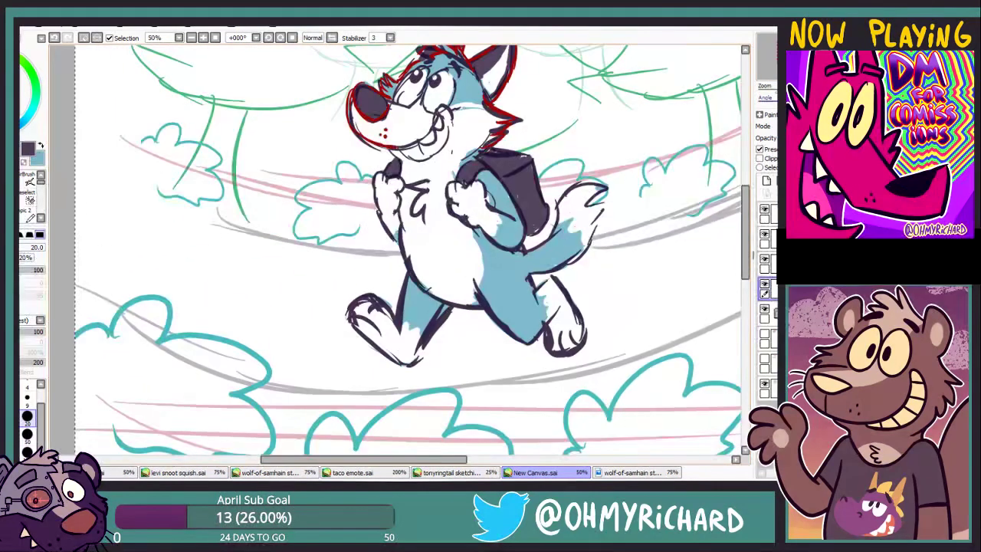
key("minus")
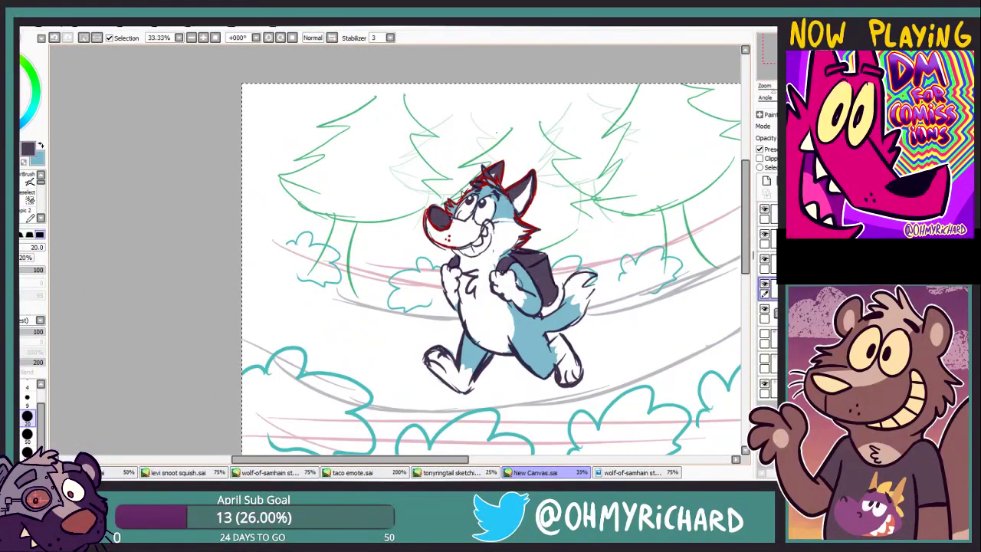
scroll(388, 304, "down", 3)
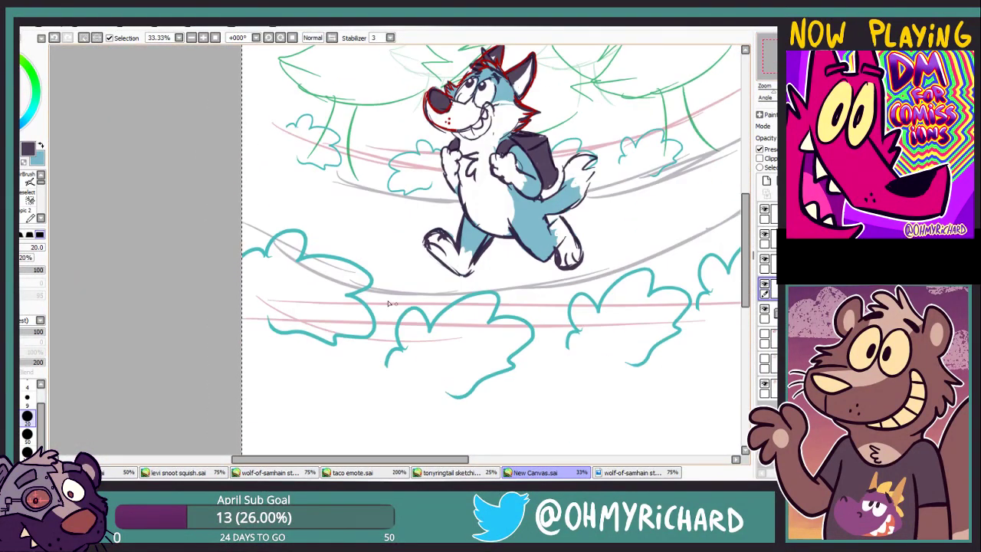
scroll(389, 303, "up", 2)
scroll(391, 291, "right", 3)
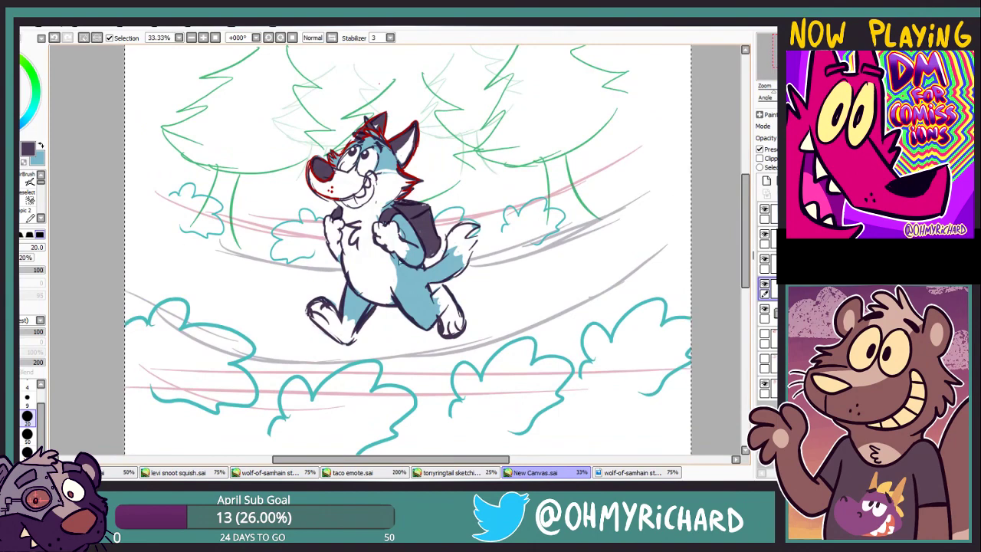
scroll(399, 261, "up", 1)
key("minus")
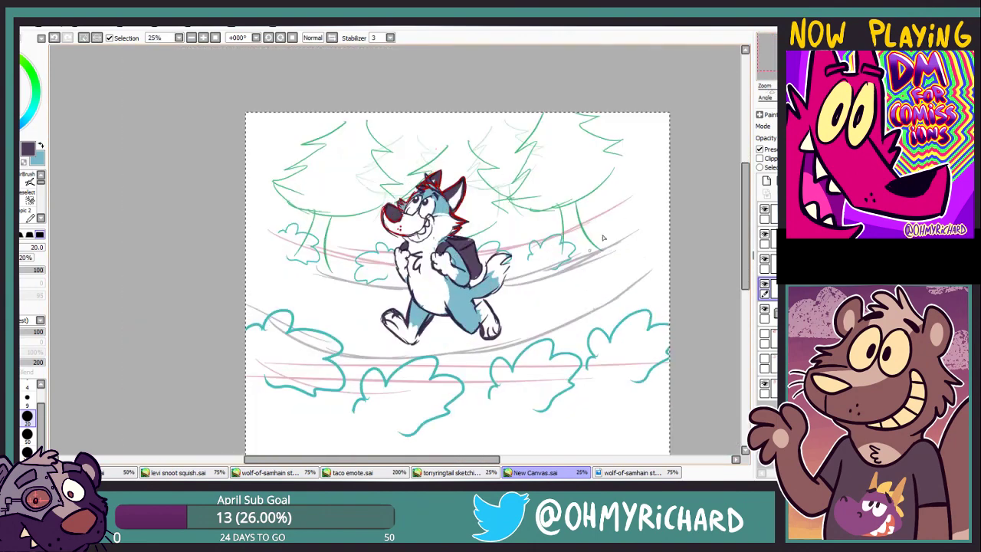
scroll(603, 239, "down", 1)
left_click_drag(225, 92, 598, 392)
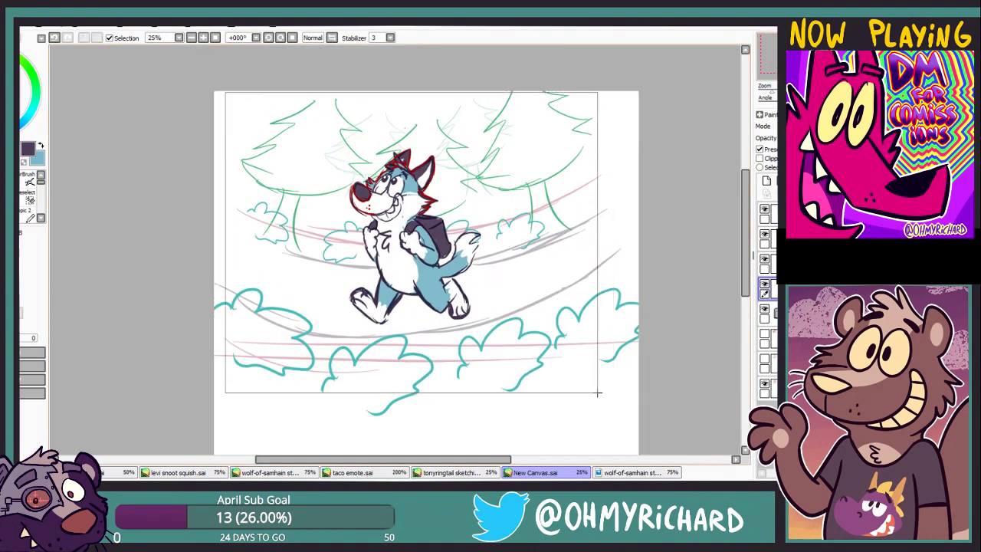
left_click(49, 63)
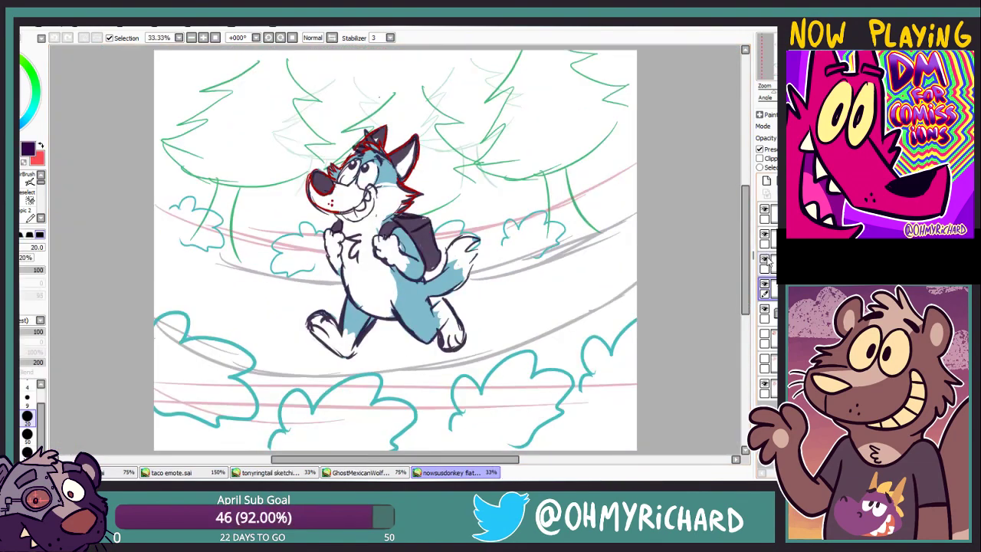
Draw a light red curve along the underside of the belly between the two legs on the red refinement layer
key("x")
scroll(218, 48, "up", 1)
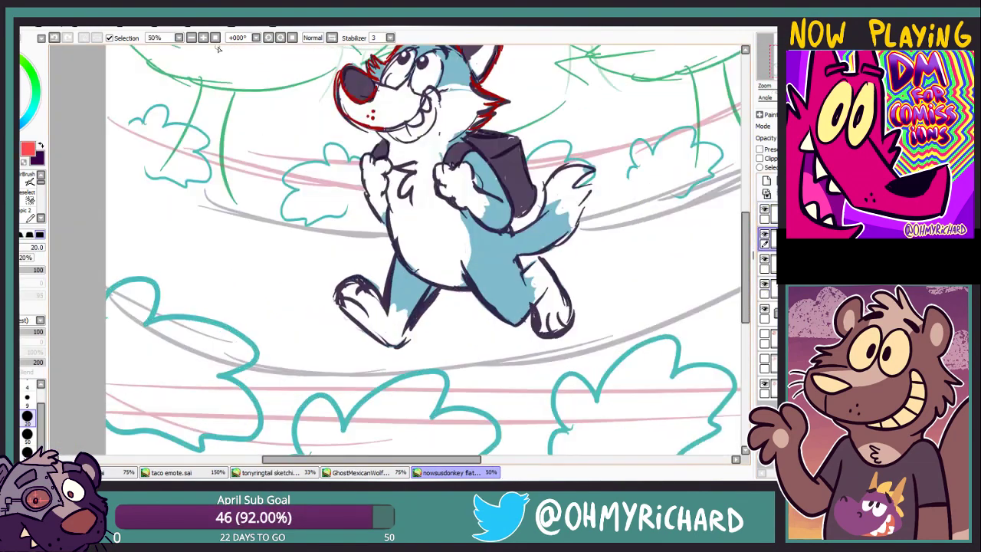
scroll(744, 100, "right", 3)
mouse_move(277, 247)
left_mouse_down()
mouse_move(354, 253)
mouse_move(360, 223)
left_mouse_up()
key("ctrl+z")
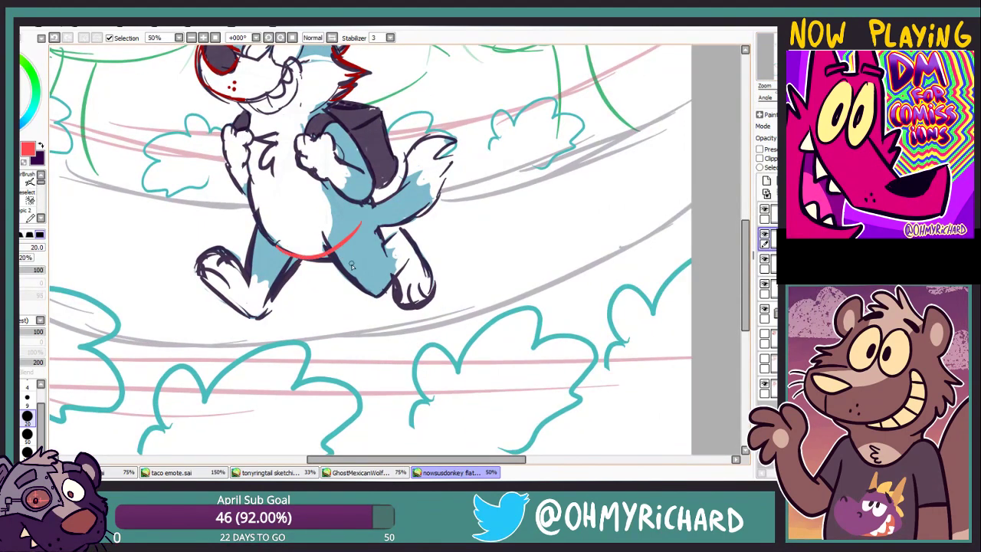
Enlarge the brush to 50 and trim both ends of the red belly curve so it spans only the gap between the legs
key("bracketright")
key("bracketright")
key("bracketright")
key("bracketright")
key("bracketright")
scroll(669, 136, "up", 3)
scroll(669, 137, "left", 2)
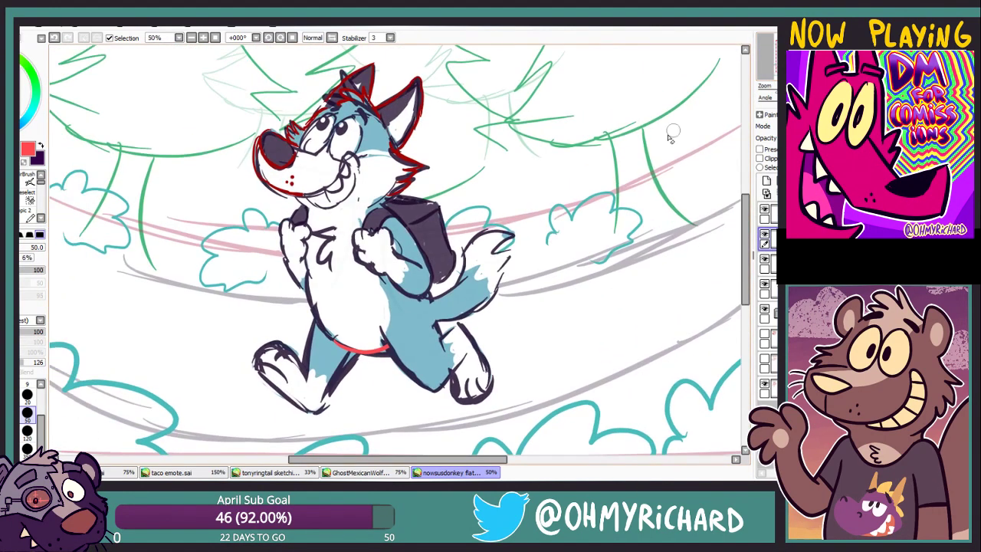
scroll(397, 253, "down", 3)
left_click(764, 263)
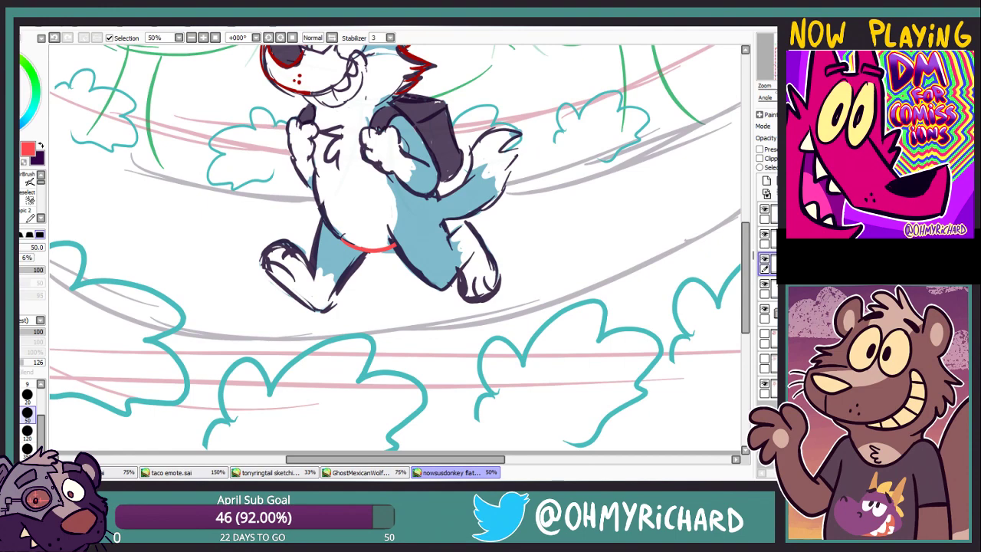
left_click(774, 60)
scroll(735, 287, "down", 3)
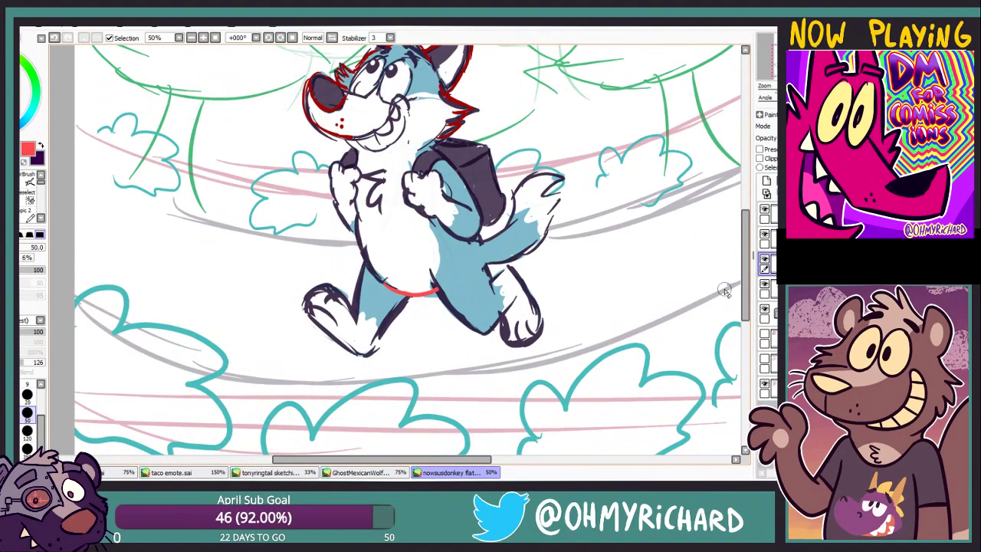
scroll(724, 111, "up", 3)
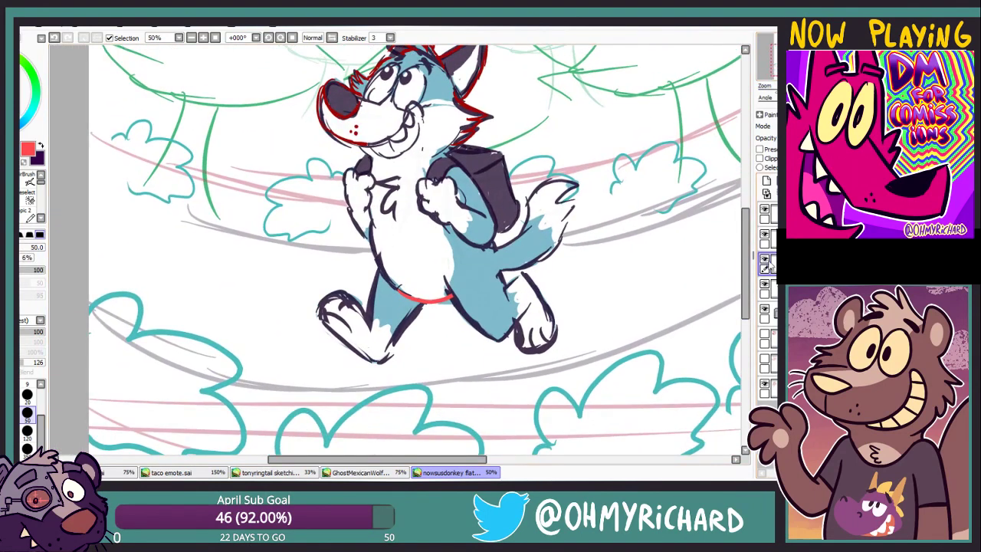
Draw light red clothing lines for the two collar edges below the chin and the short sleeve on the upper arm
key("ctrl+plus")
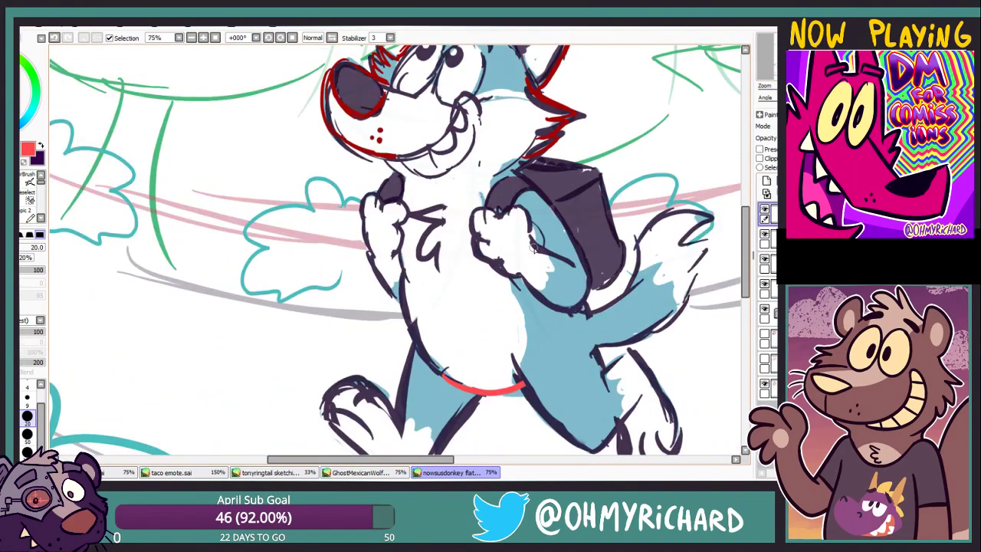
left_click_drag(531, 250, 580, 233)
left_click_drag(529, 191, 583, 237)
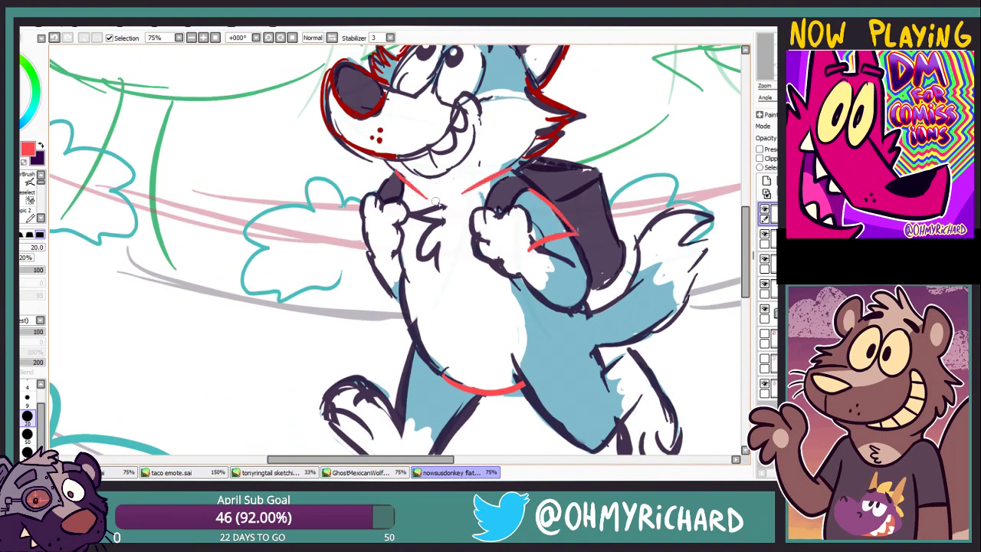
key("ctrl+z")
key("ctrl+z")
left_click_drag(512, 167, 467, 196)
left_click_drag(724, 238, 659, 141)
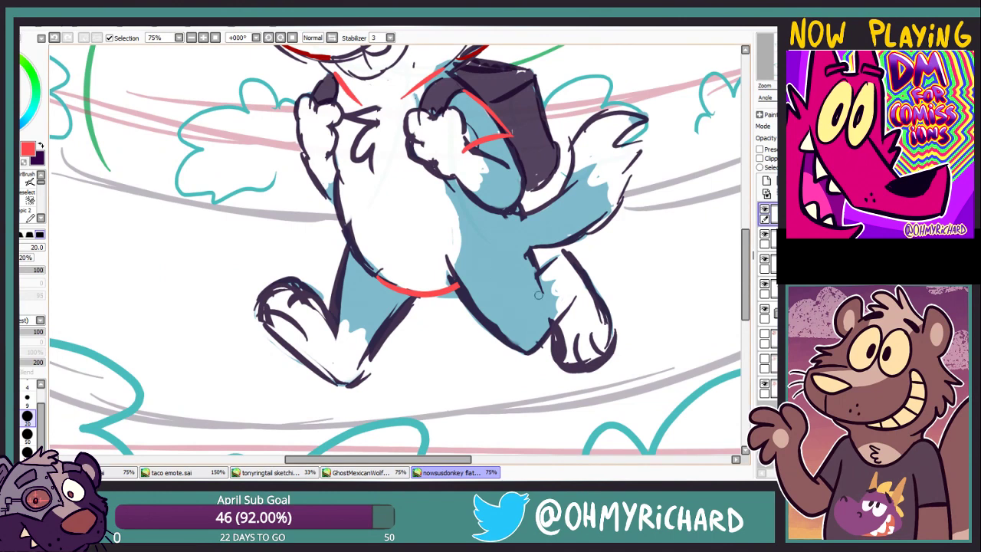
Sketch red shorts on both thighs with angled leg openings, and draw a curved shirt hem across the belly
left_click_drag(541, 293, 513, 354)
left_click_drag(460, 292, 512, 353)
mouse_move(329, 293)
left_mouse_down()
mouse_move(392, 337)
mouse_move(416, 298)
left_mouse_up()
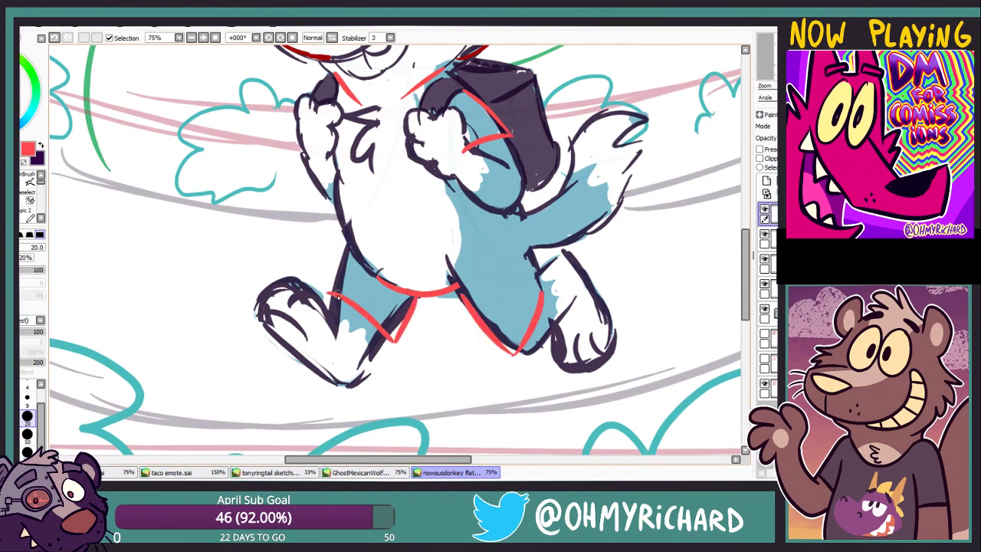
key("ctrl+z")
mouse_move(353, 261)
left_mouse_down()
mouse_move(478, 216)
mouse_move(502, 221)
mouse_move(427, 273)
left_mouse_up()
left_click_drag(91, 227, 70, 184)
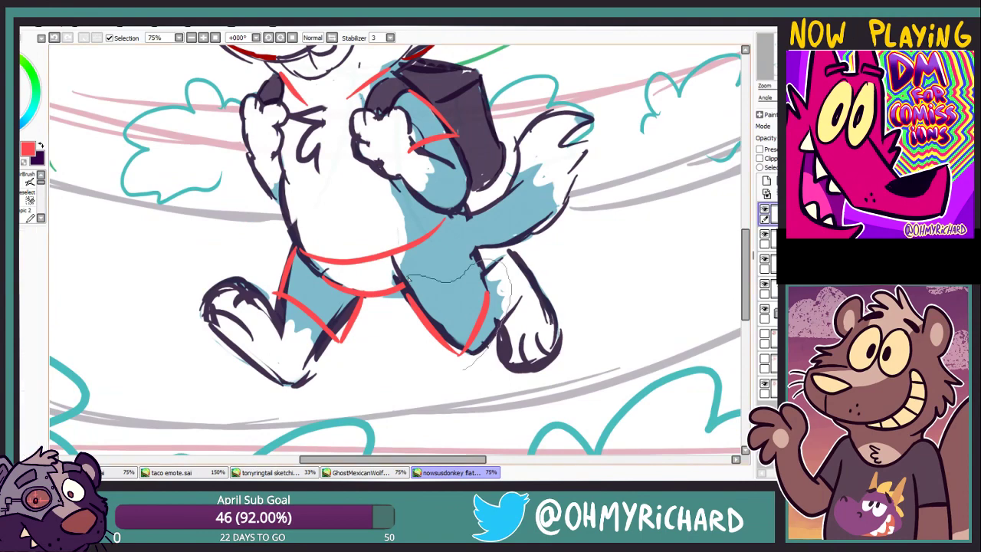
Select the red shorts lines on the rear thigh, shift them slightly up and rotate them to fit the leg
mouse_move(408, 280)
left_mouse_down()
mouse_move(460, 352)
mouse_move(491, 277)
mouse_move(405, 282)
left_mouse_up()
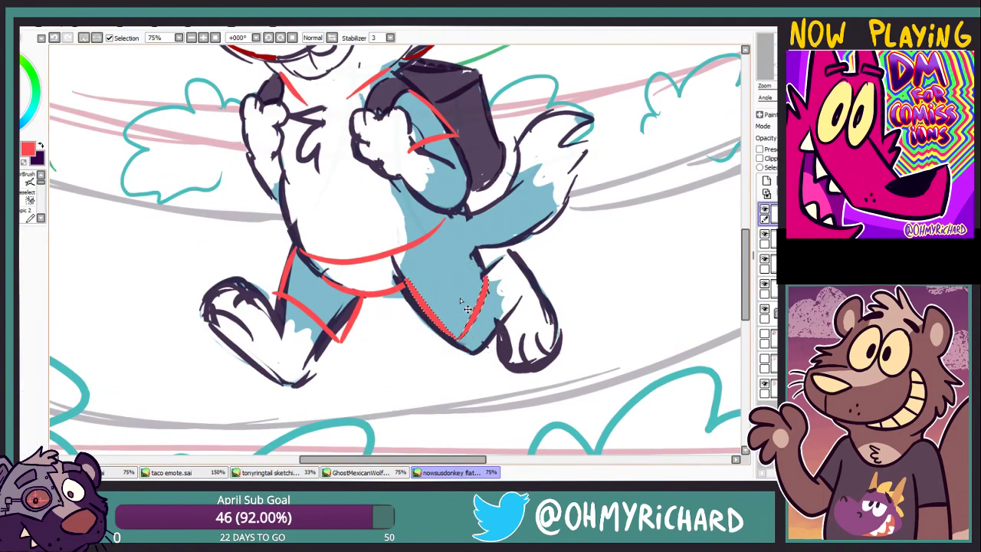
left_click_drag(465, 306, 518, 406)
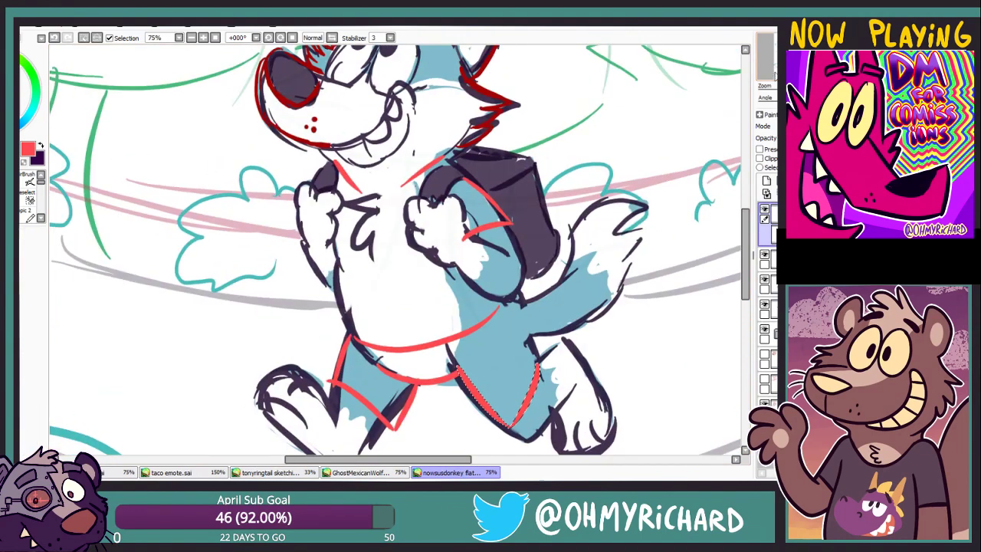
left_click_drag(459, 360, 529, 276)
key("ctrl+t")
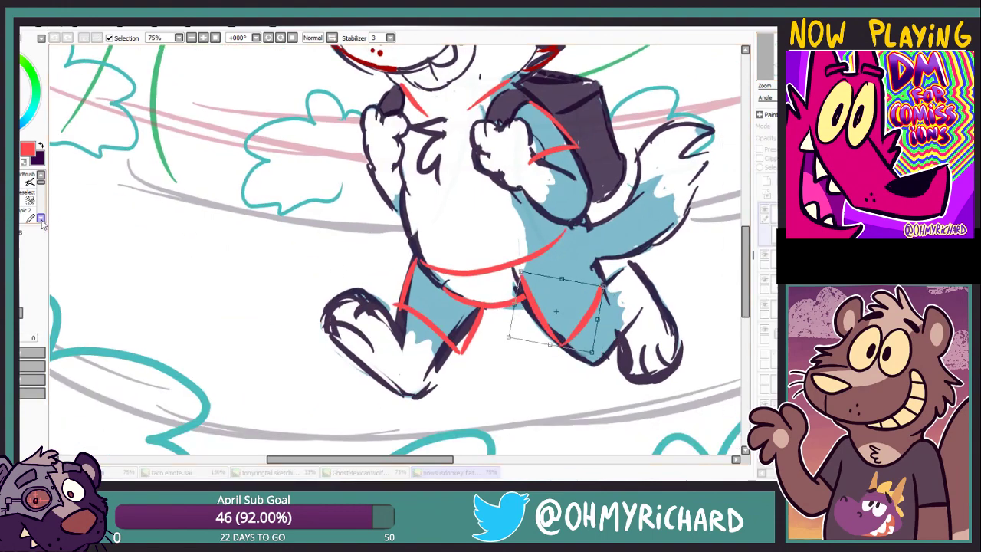
left_click(42, 220)
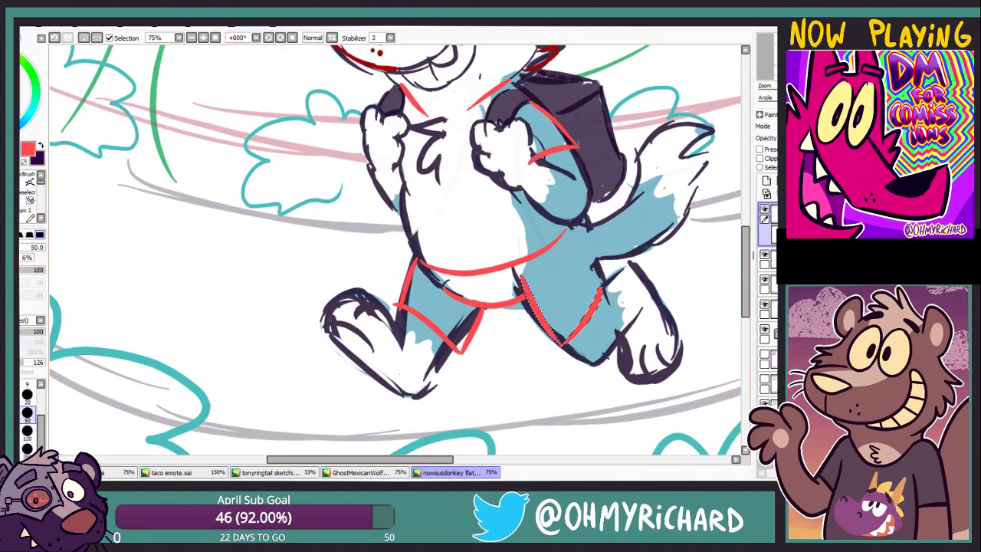
key("ctrl+d")
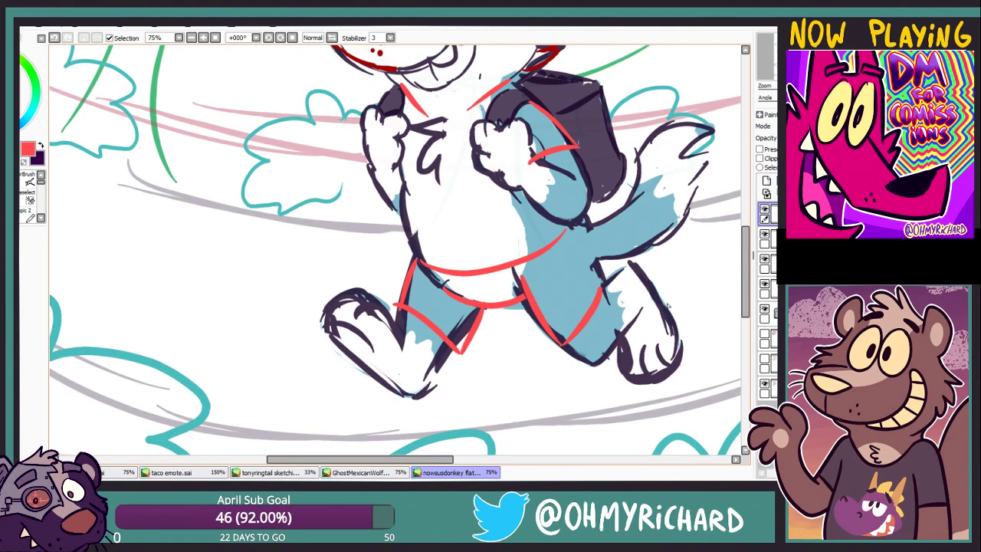
mouse_move(560, 280)
left_mouse_down()
mouse_move(515, 292)
mouse_move(528, 360)
mouse_move(556, 366)
mouse_move(540, 452)
left_mouse_up()
key("ctrl+d")
Draw the open shirt's two front edges and outer side in red, plus the shorts' rear edge and a diagonal hip line
key("n")
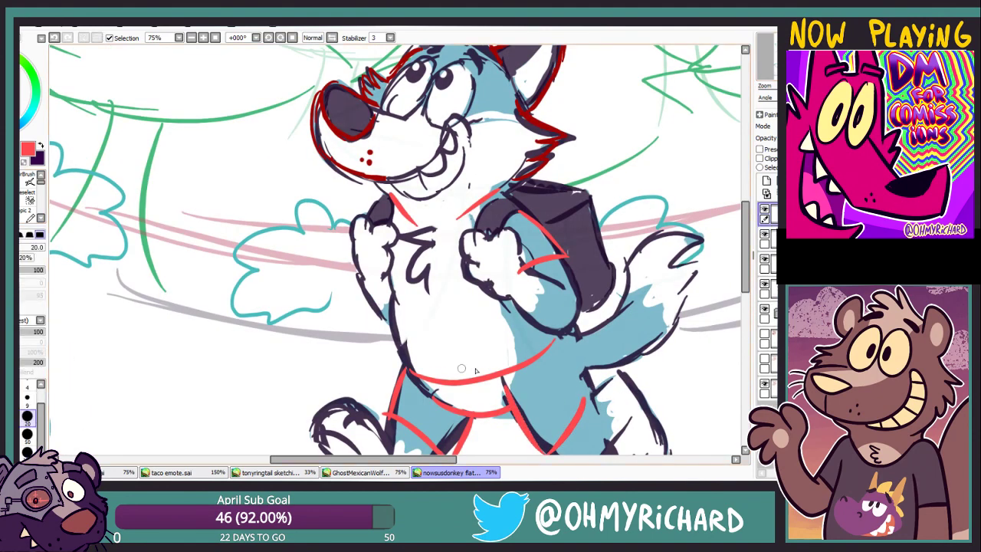
key("e")
mouse_move(452, 414)
left_mouse_down()
mouse_move(453, 234)
mouse_move(419, 392)
left_mouse_up()
key("n")
left_click_drag(442, 263, 456, 316)
key("ctrl+z")
left_click_drag(439, 258, 466, 346)
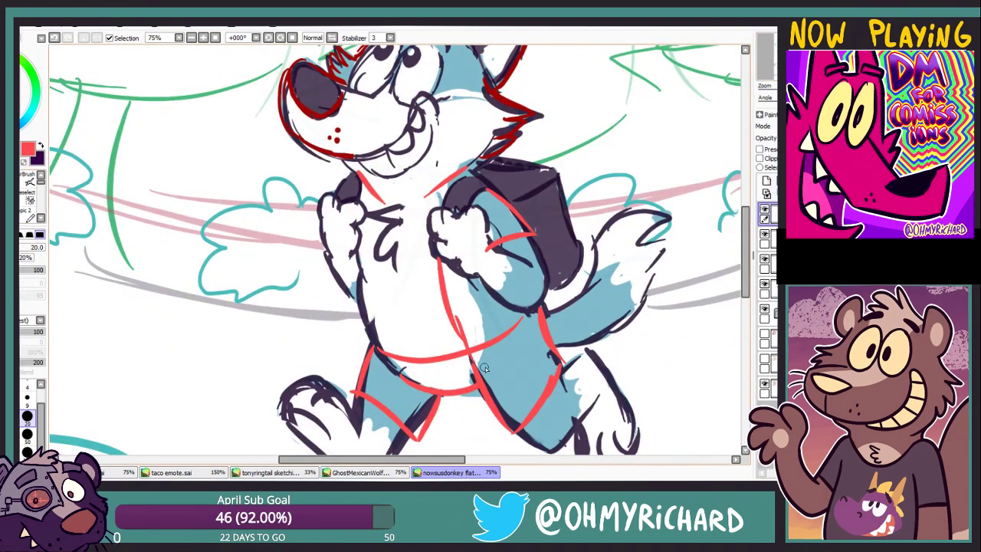
left_click_drag(525, 328, 477, 373)
left_click_drag(377, 201, 397, 326)
left_click_drag(355, 258, 363, 346)
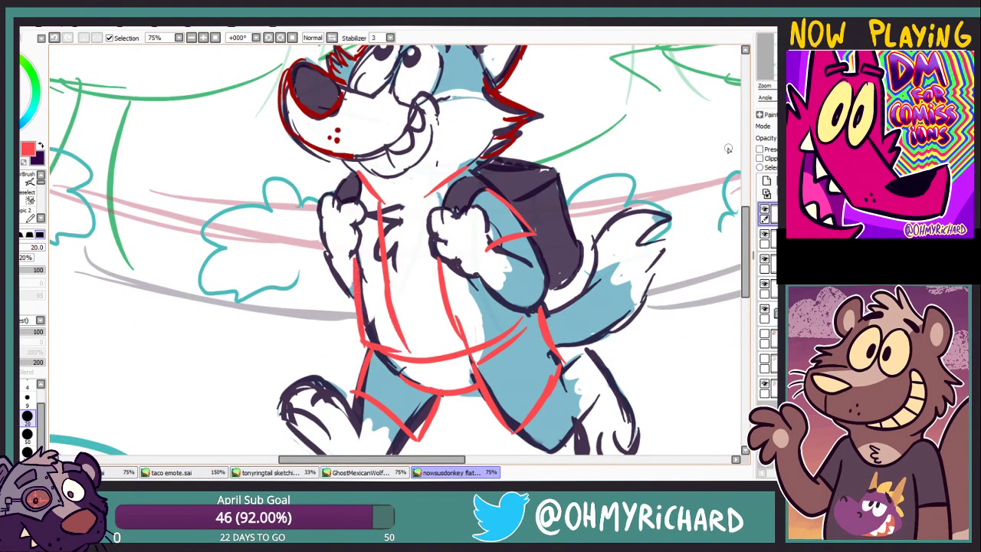
left_click_drag(728, 149, 772, 193)
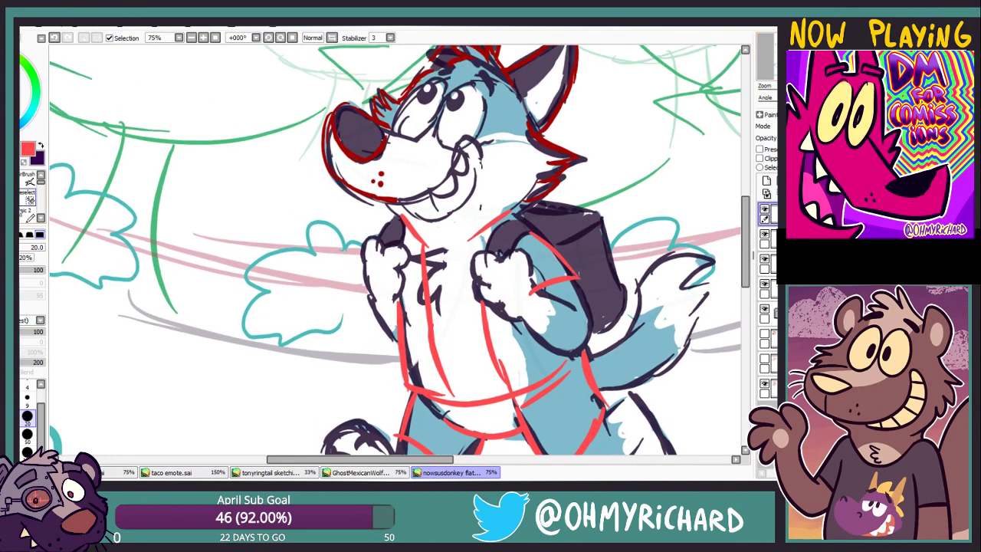
Erase the red shirt line crossing the chest fur and connect both front edges to the collar
key("e")
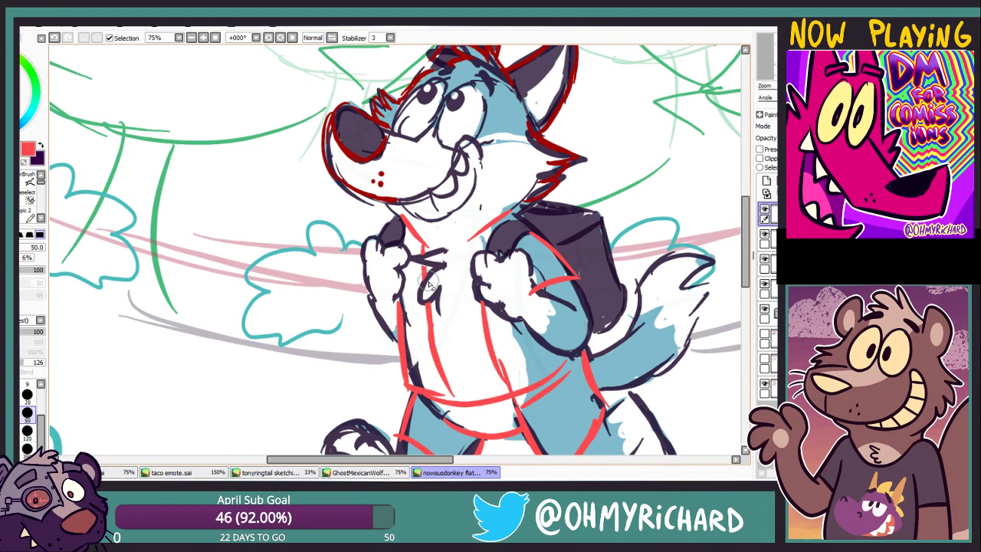
left_click_drag(480, 301, 415, 321)
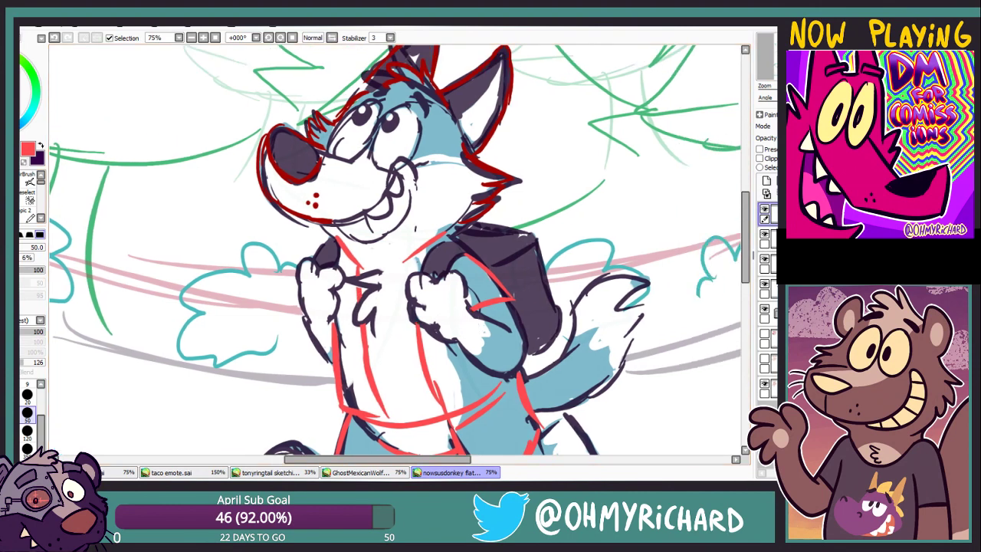
left_click(26, 395)
mouse_move(175, 367)
left_mouse_down()
mouse_move(174, 160)
mouse_move(175, 214)
mouse_move(190, 264)
left_mouse_up()
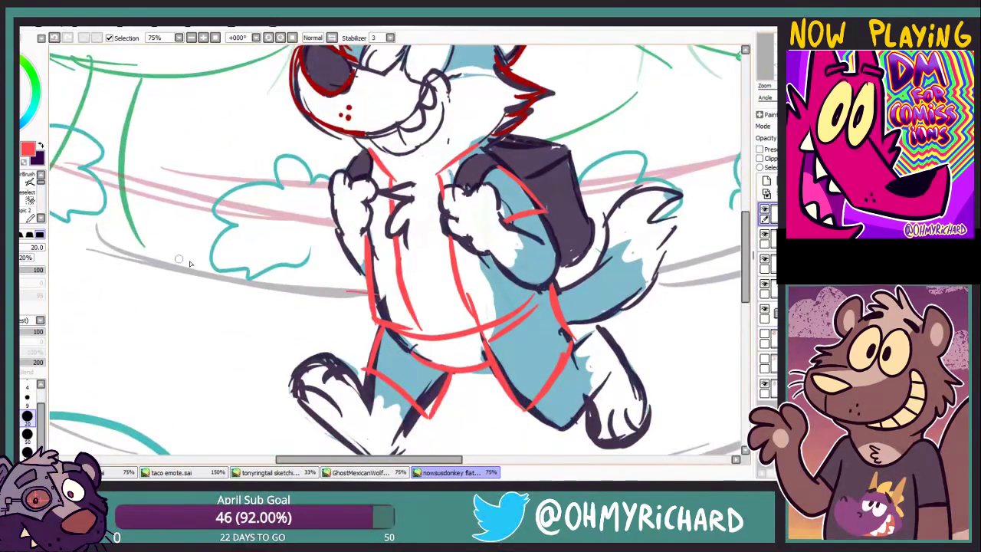
Replace the belly curve with a short red arc between the shorts' legs, and erase the doubled hem and diagonal hip lines
key("e")
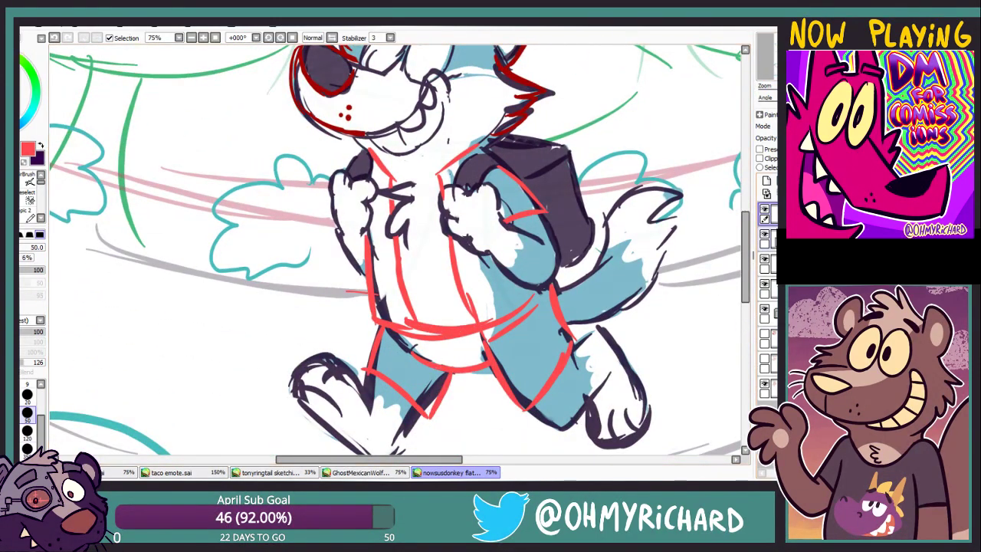
left_click(766, 234)
key("n")
left_click_drag(429, 362, 483, 373)
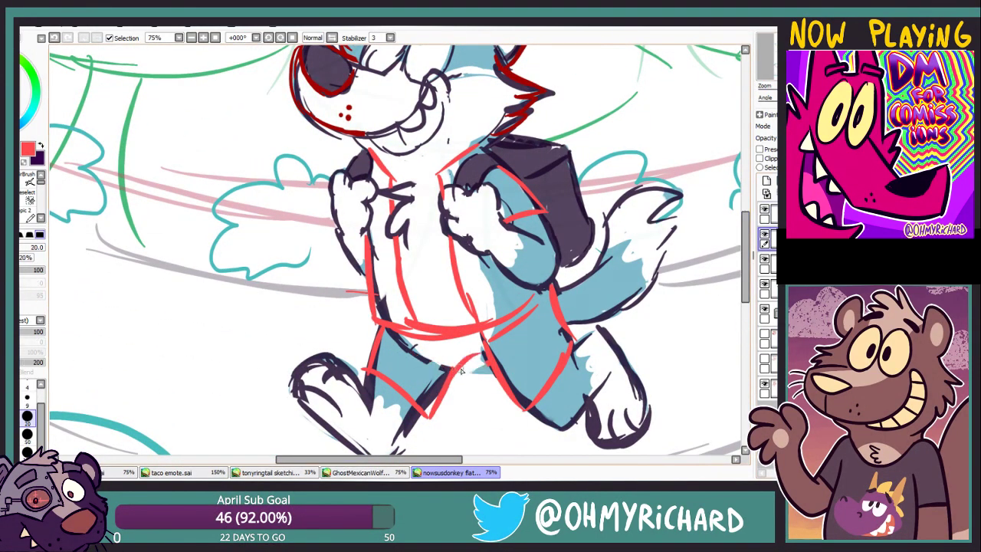
key("e")
mouse_move(258, 252)
left_mouse_down()
mouse_move(315, 425)
mouse_move(212, 252)
left_mouse_up()
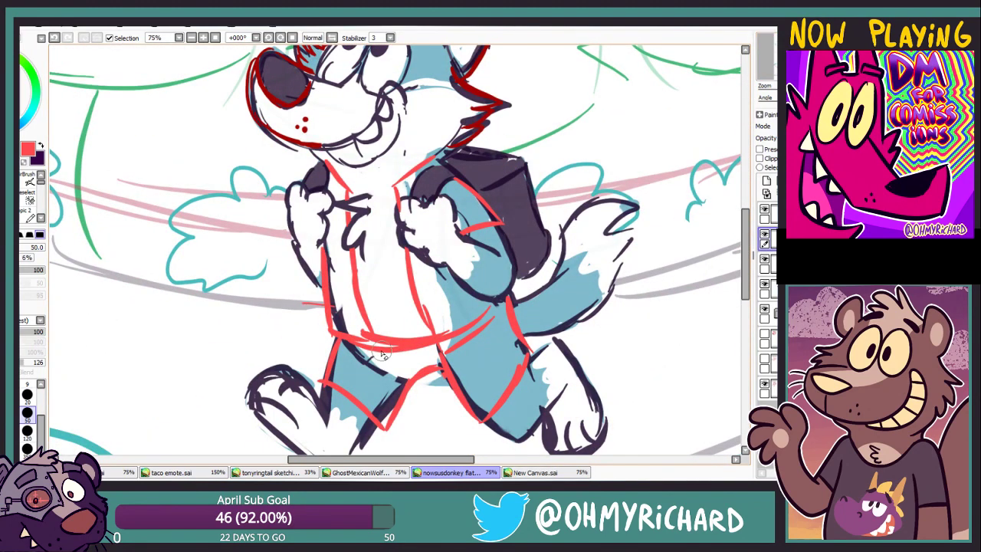
key("ctrl+Up")
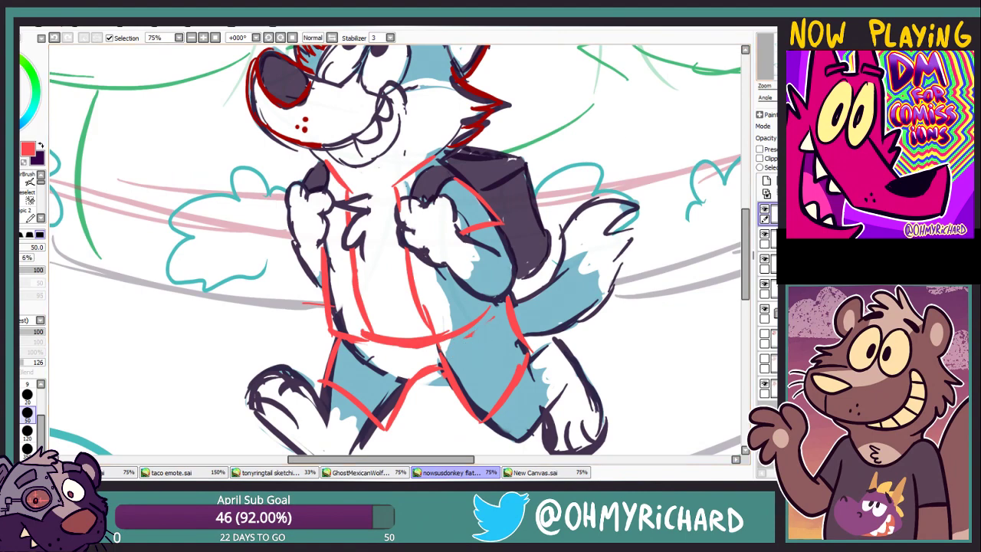
Recolour the shirt and shorts lines dark purple and fill both garments with translucent purple
key("x")
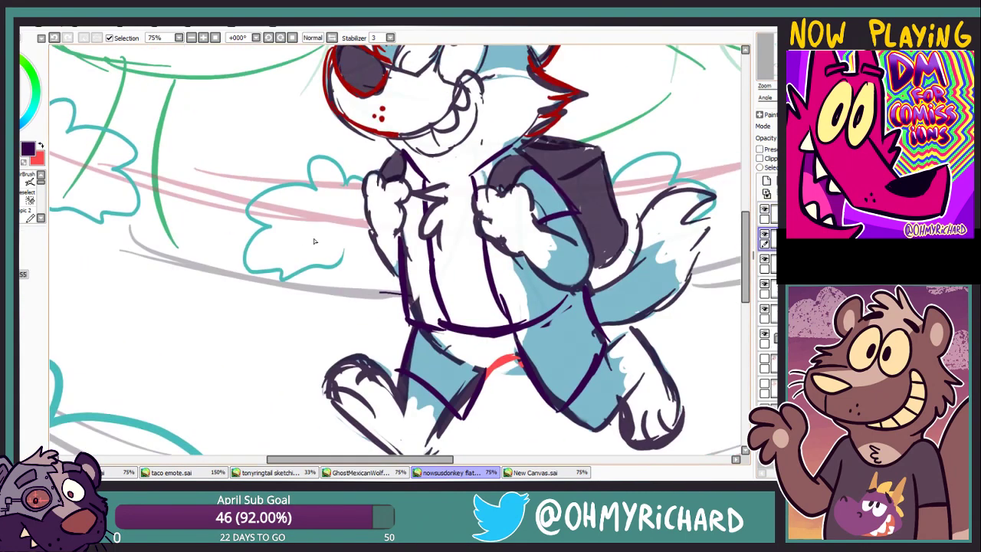
key("n")
mouse_move(482, 174)
left_mouse_down()
mouse_move(464, 230)
mouse_move(523, 242)
mouse_move(474, 307)
mouse_move(536, 360)
mouse_move(552, 256)
left_mouse_up()
mouse_move(414, 275)
left_mouse_down()
mouse_move(421, 318)
mouse_move(469, 337)
mouse_move(460, 291)
mouse_move(537, 306)
mouse_move(583, 253)
mouse_move(586, 274)
mouse_move(470, 294)
left_mouse_up()
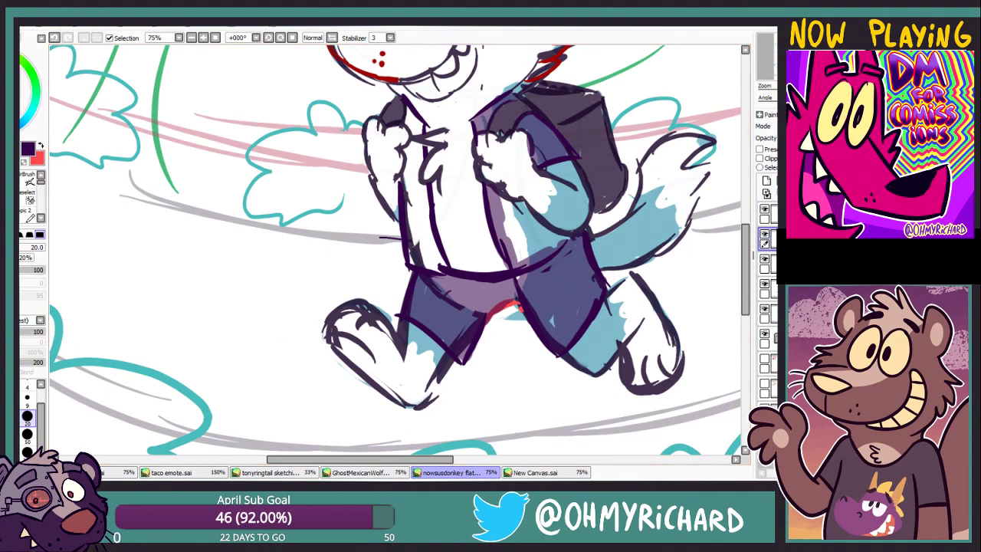
left_click_drag(547, 246, 558, 268)
mouse_move(536, 230)
left_mouse_down()
mouse_move(567, 260)
mouse_move(558, 268)
left_mouse_up()
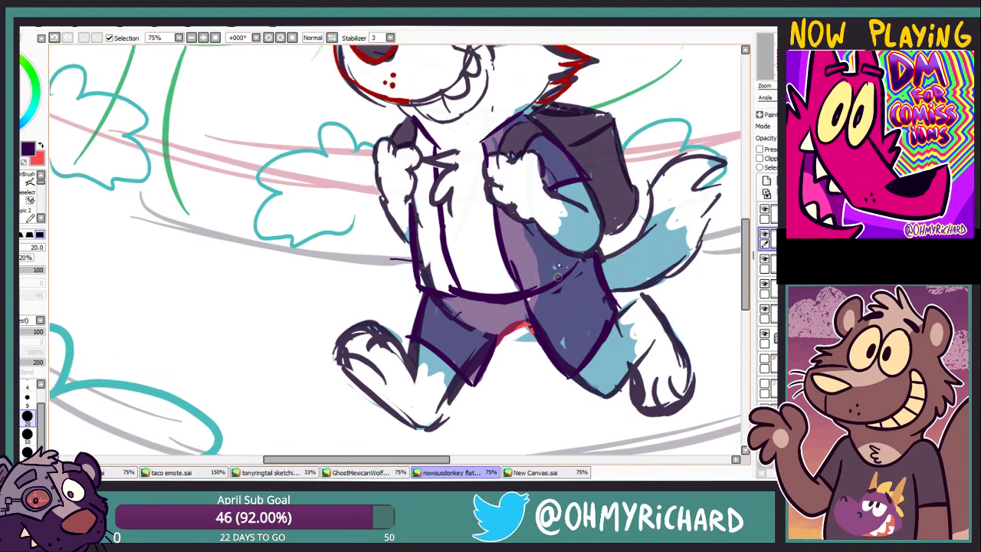
left_click_drag(546, 306, 534, 326)
mouse_move(415, 177)
left_mouse_down()
mouse_move(420, 202)
mouse_move(407, 230)
mouse_move(424, 251)
mouse_move(412, 283)
mouse_move(421, 324)
left_mouse_up()
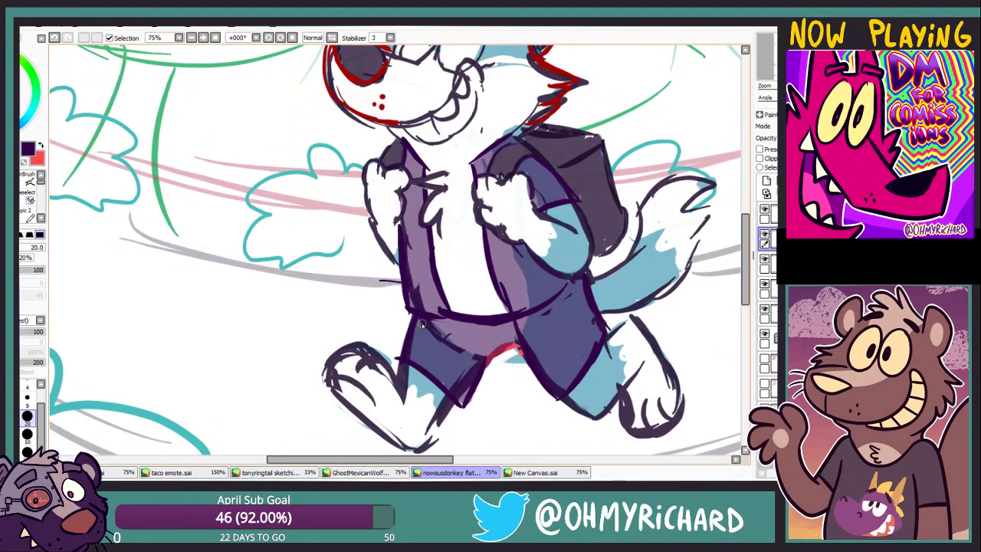
Erase the dark body sketch lines that show through the shirt and shorts
key("e")
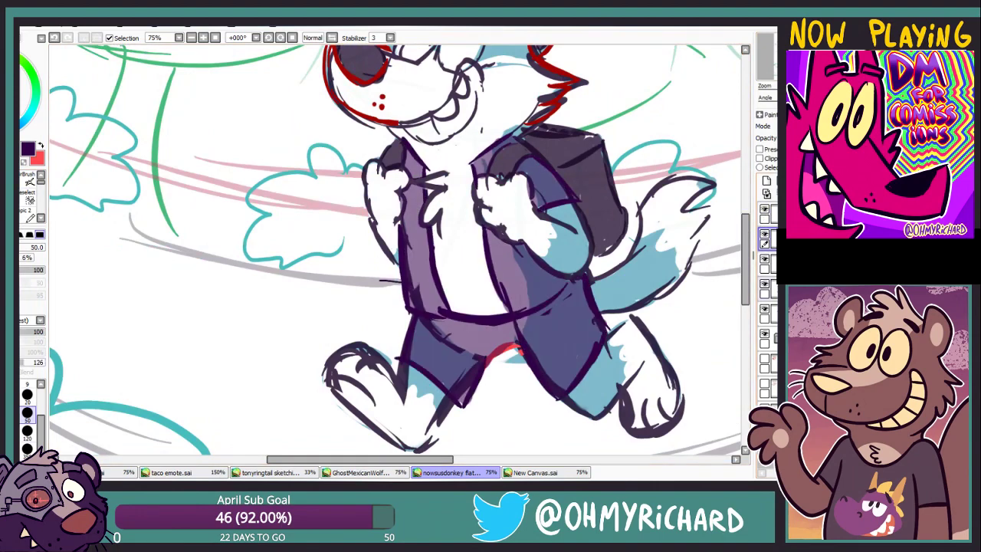
left_click(765, 283)
left_click(765, 283)
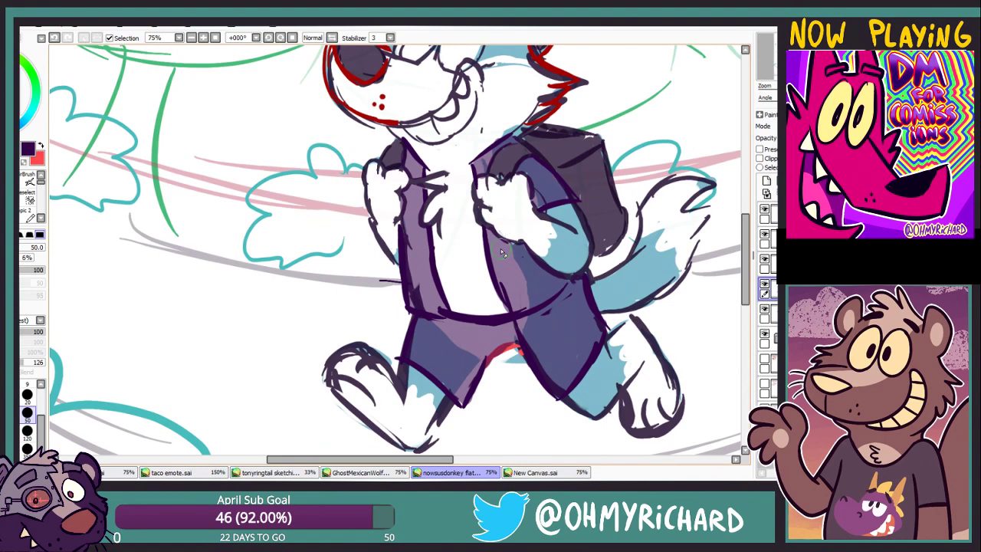
scroll(500, 249, "up", 3)
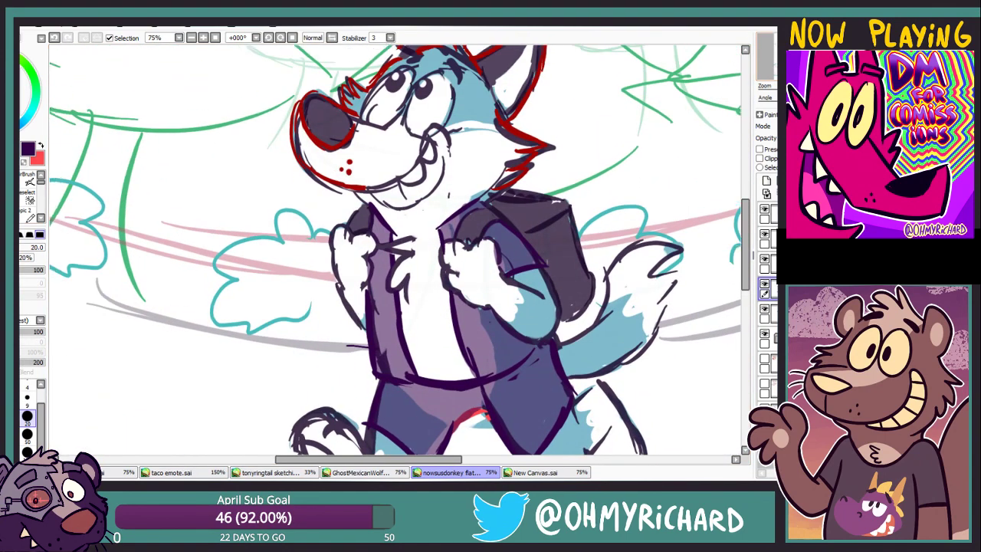
Hide the background and flat colour layers, and erase the old sketch lines around the ears, forehead hair and cheek fur
mouse_move(429, 429)
left_mouse_down()
mouse_move(407, 371)
mouse_move(440, 382)
mouse_move(430, 437)
mouse_move(398, 370)
mouse_move(390, 521)
mouse_move(387, 420)
mouse_move(537, 460)
mouse_move(459, 536)
left_mouse_up()
left_click(764, 334)
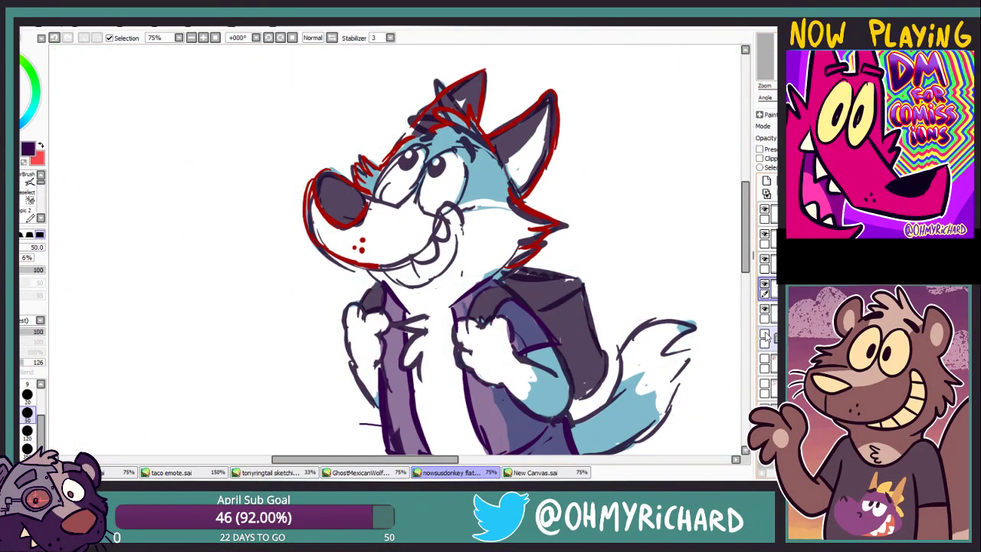
left_click(764, 309)
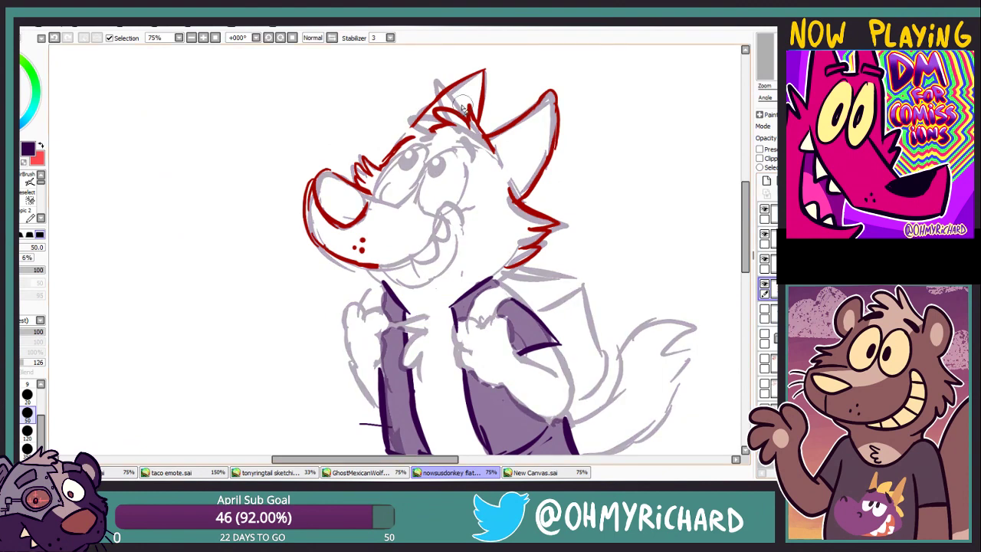
mouse_move(463, 107)
left_mouse_down()
mouse_move(452, 131)
mouse_move(513, 180)
mouse_move(548, 238)
mouse_move(481, 96)
mouse_move(479, 108)
left_mouse_up()
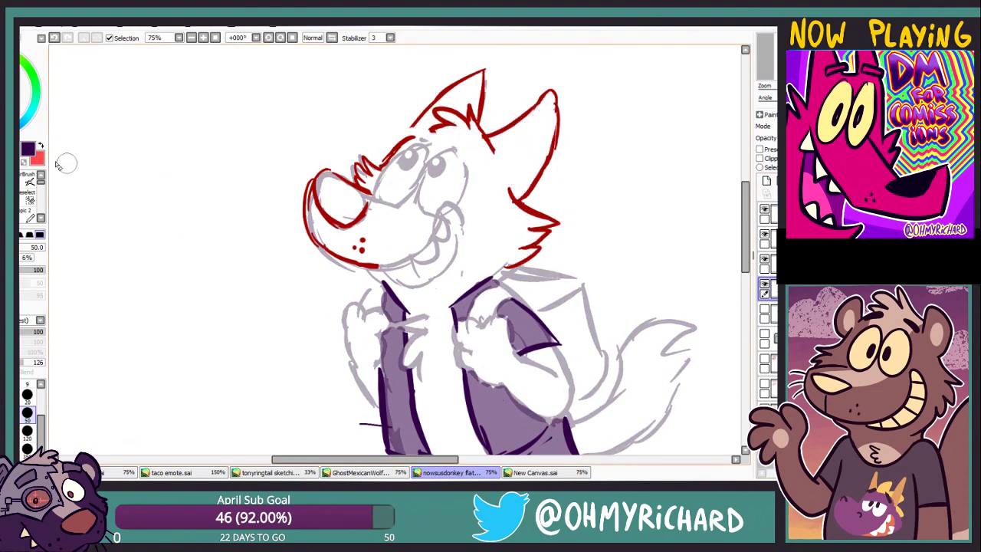
Draw the two eyebrows above the eyes and erase the old sketch lines doubled around the nose and muzzle
key("n")
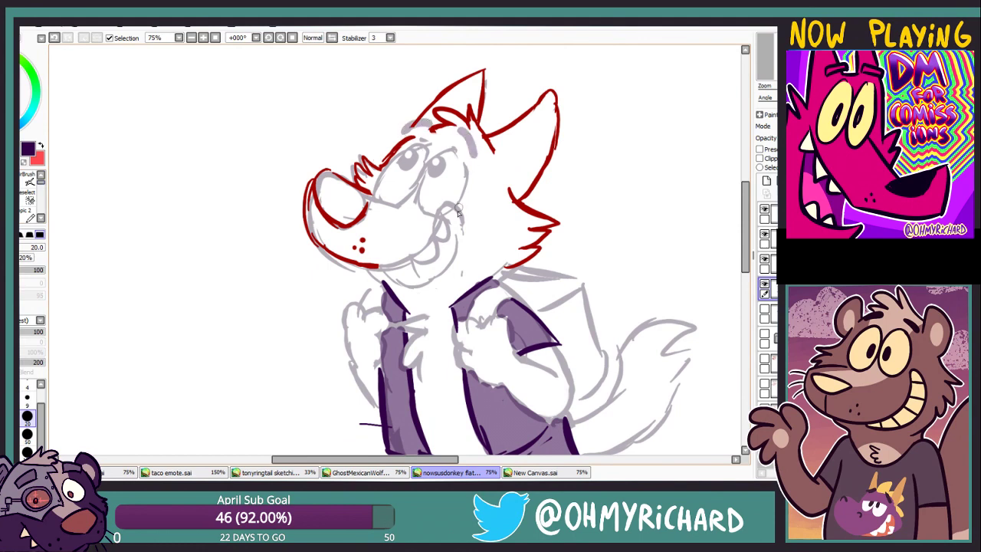
key("e")
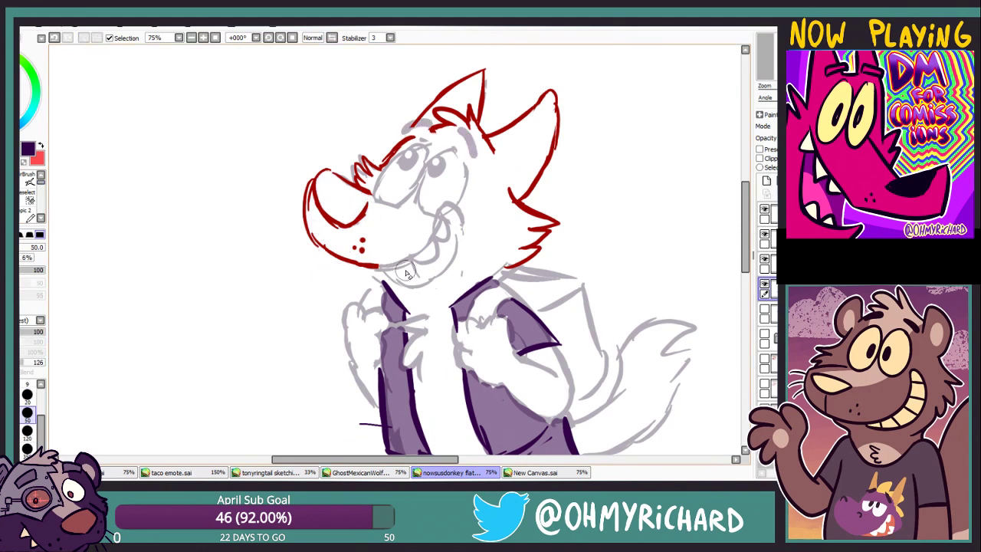
key("n")
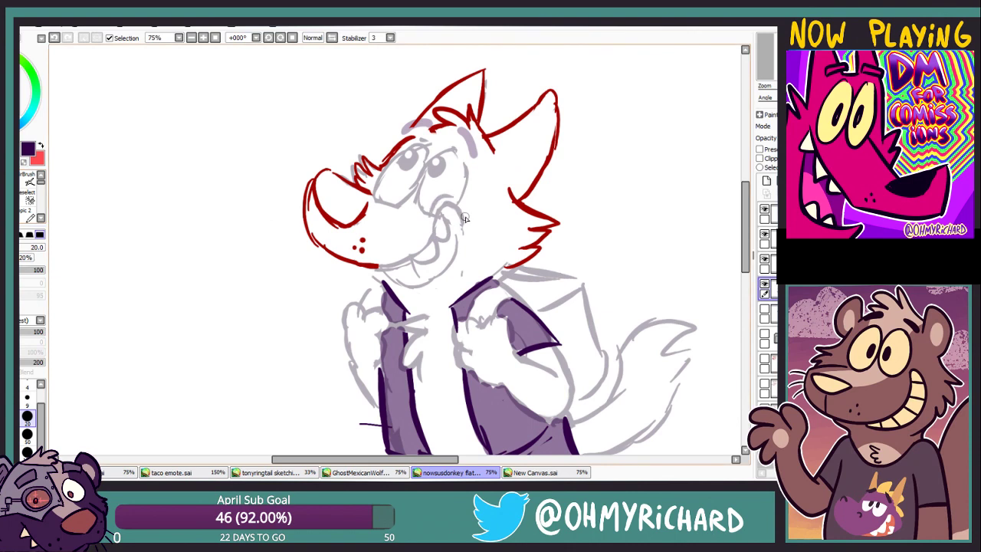
key("e")
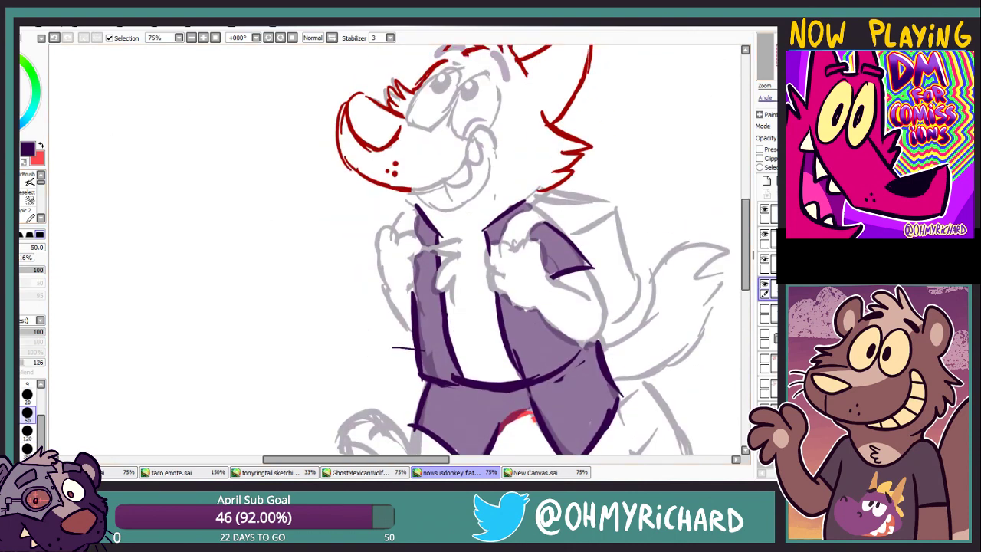
left_click_drag(536, 253, 526, 242)
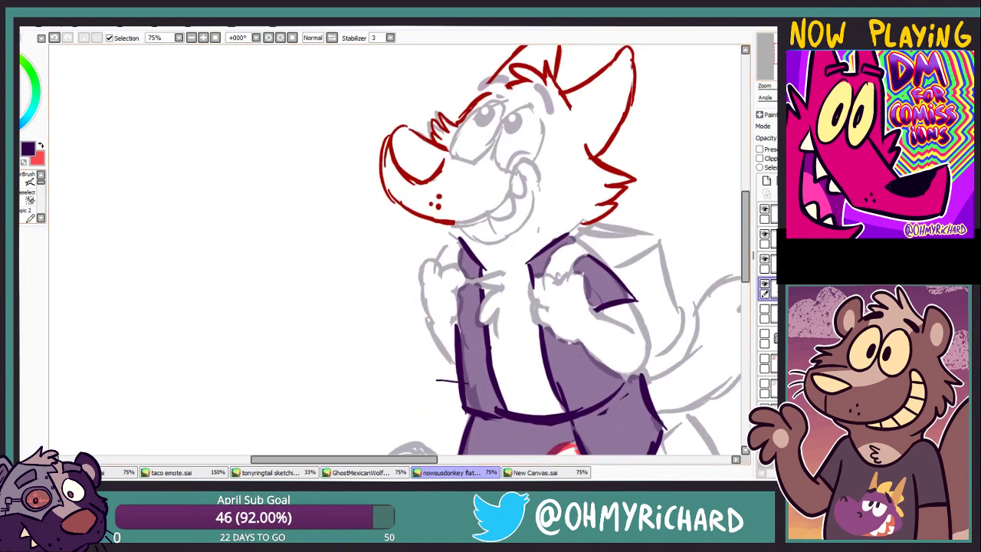
key("e")
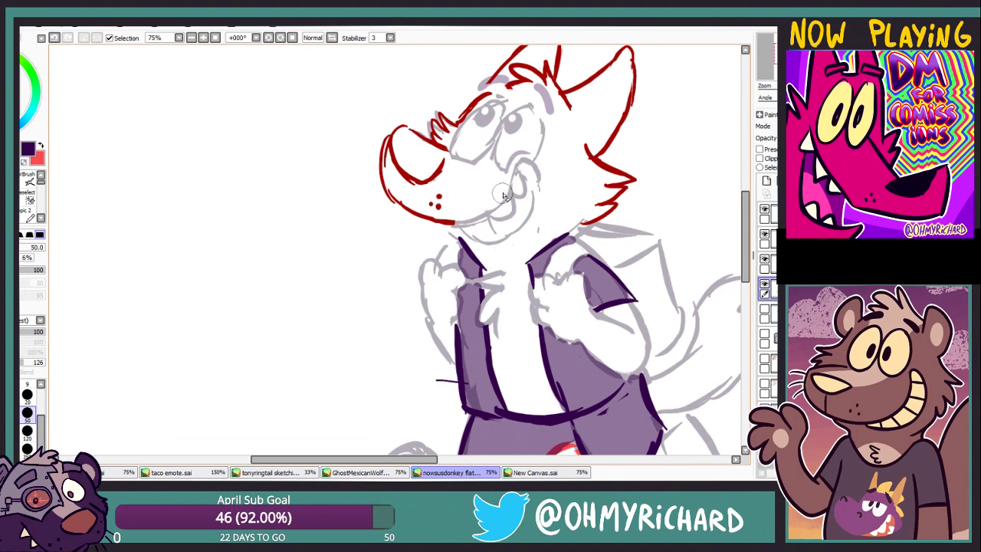
Select the cheek crease at the smile's corner and reposition it with a free transform on its own layer
key("space")
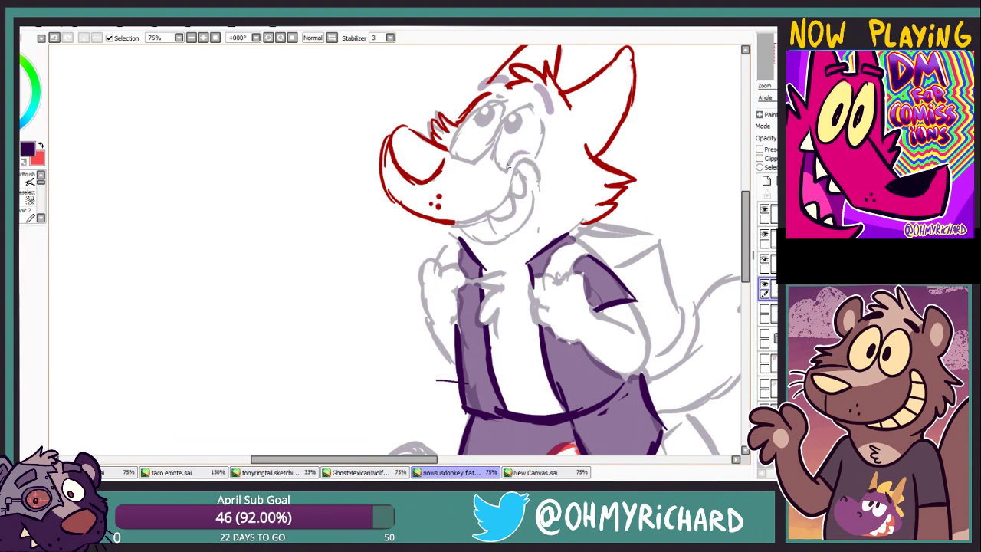
left_click_drag(518, 163, 518, 144)
key("ctrl+shift+n")
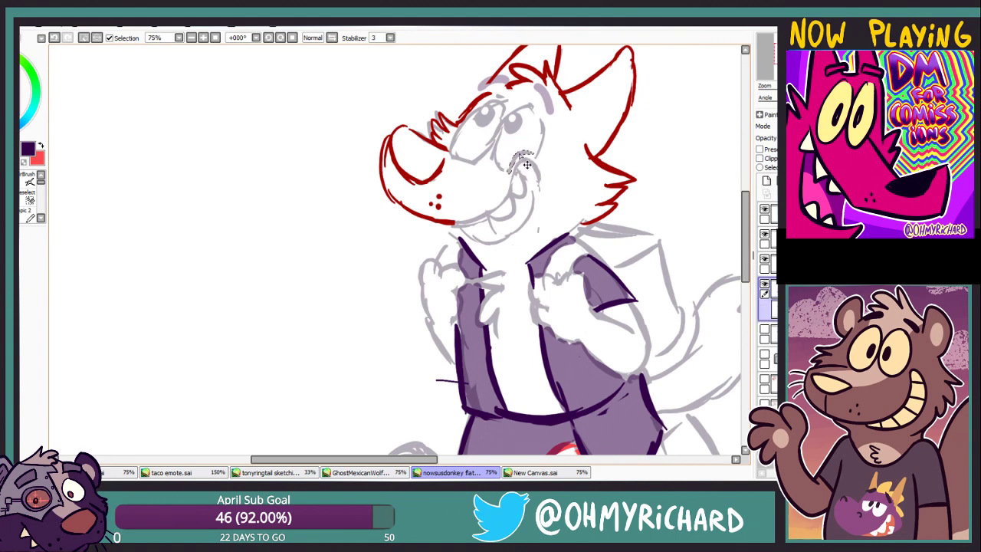
key("ctrl+t")
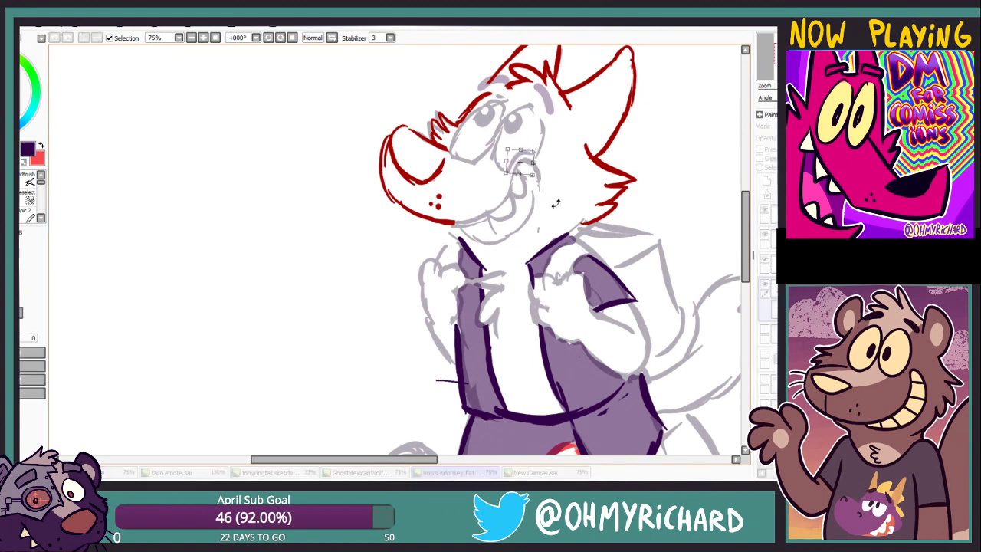
key("Return")
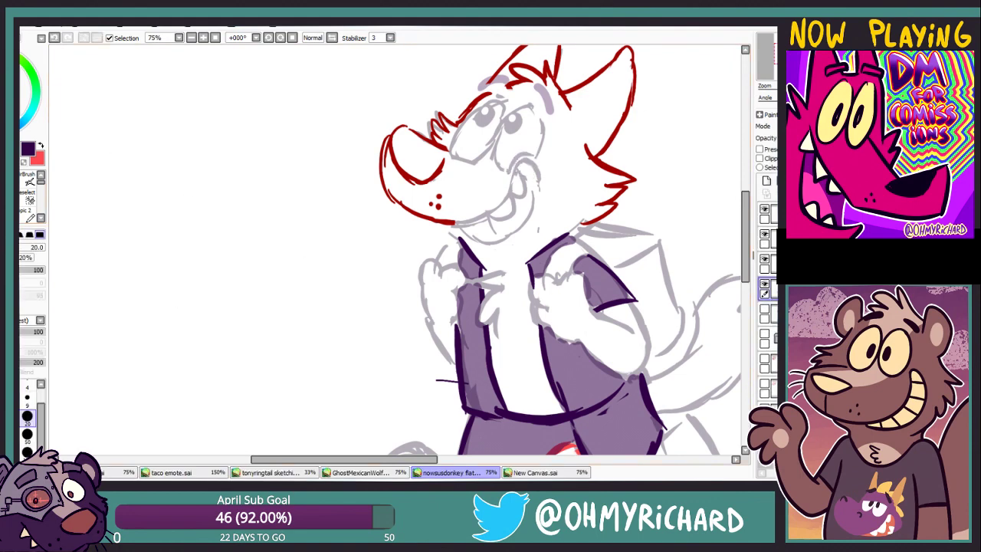
Erase the old teeth, tongue and lower jaw lines of the grin
left_click_drag(429, 91, 397, 110)
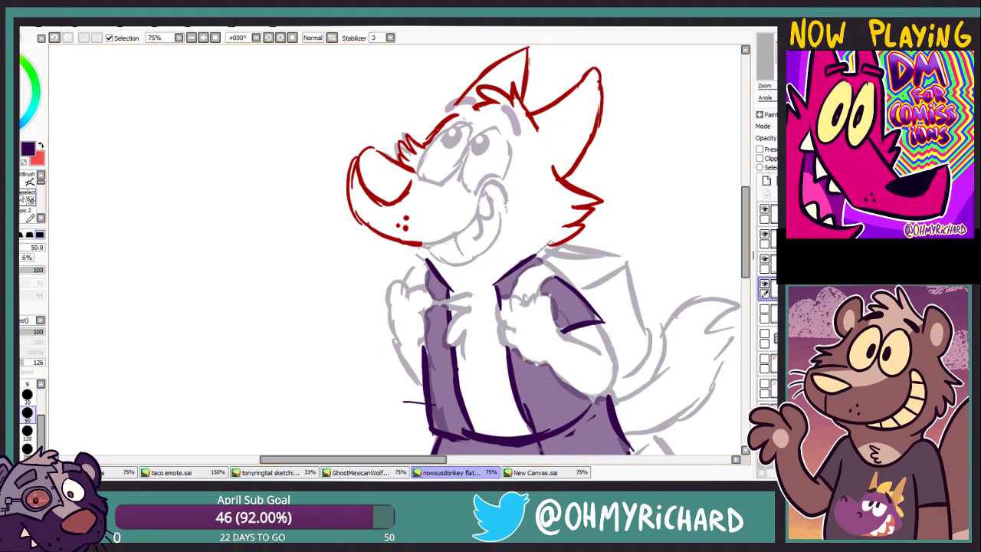
key("ctrl+z")
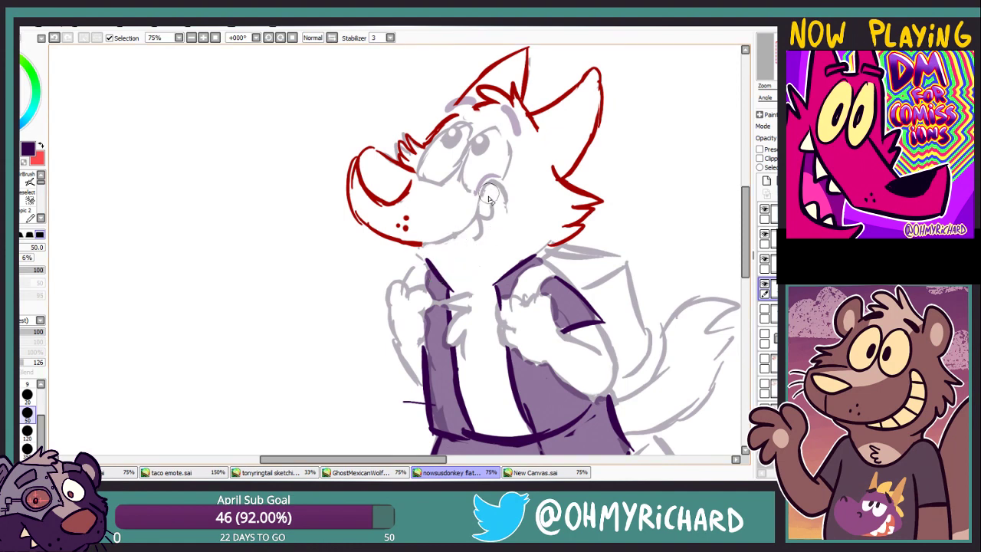
mouse_move(488, 198)
left_mouse_down()
mouse_move(473, 243)
mouse_move(501, 236)
left_mouse_up()
Redraw the open grin with a cheek curve, a rounded lower jaw, pointed upper teeth and a tongue line
key("n")
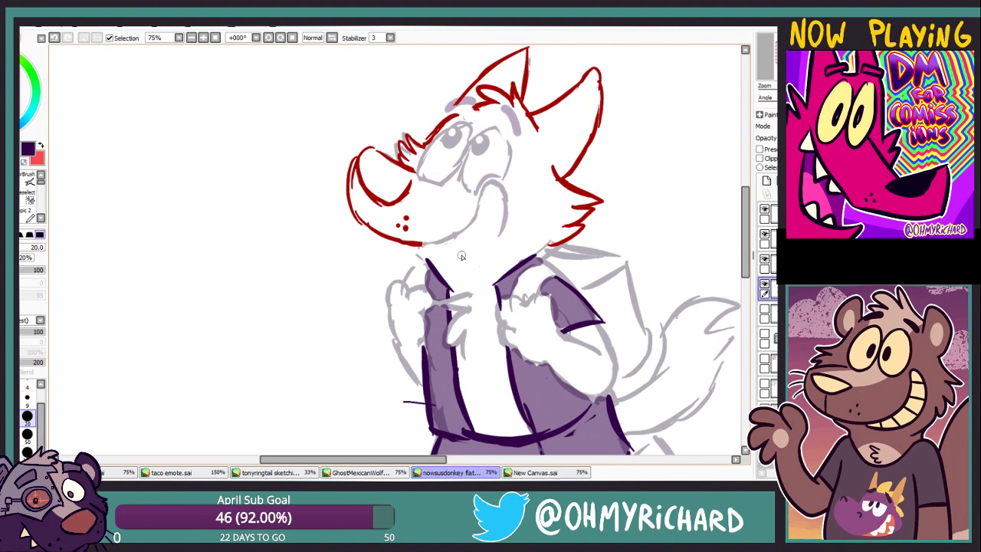
key("ctrl+z")
key("ctrl+z")
mouse_move(440, 256)
left_mouse_down()
mouse_move(491, 247)
mouse_move(502, 205)
mouse_move(497, 237)
left_mouse_up()
key("ctrl+z")
key("ctrl+z")
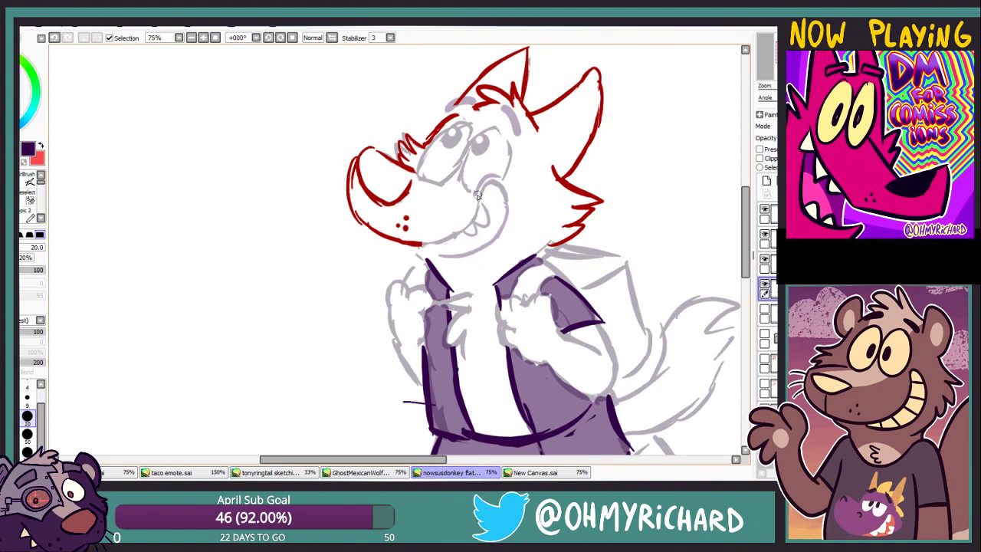
key("ctrl+z")
left_click_drag(483, 191, 491, 217)
mouse_move(469, 207)
left_mouse_down()
mouse_move(485, 231)
mouse_move(472, 253)
mouse_move(504, 253)
left_mouse_up()
key("ctrl+z")
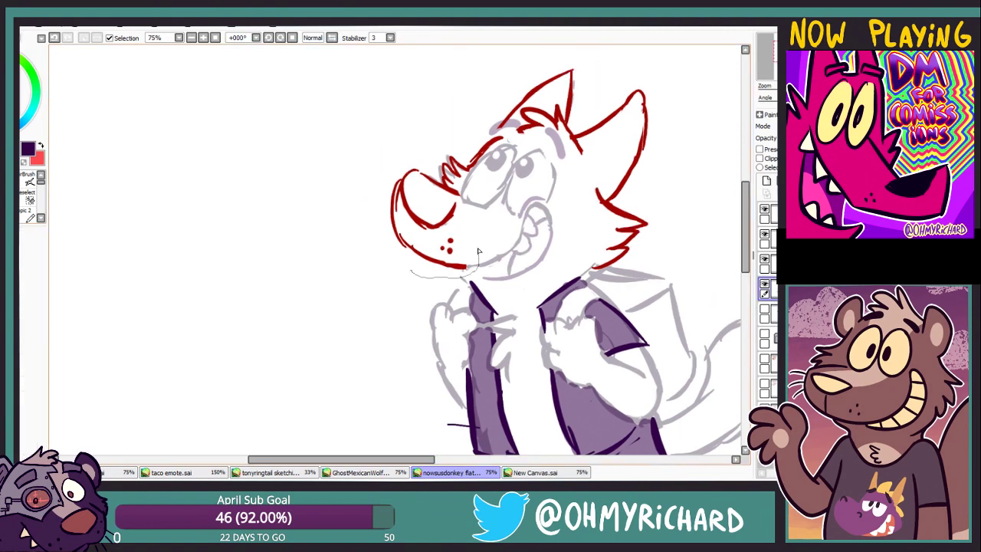
Select the red nose and muzzle tip, shift them closer to the eyes, and clear the selection
left_click_drag(438, 177, 403, 257)
left_click_drag(456, 196, 465, 209)
key("ctrl+d")
key("b")
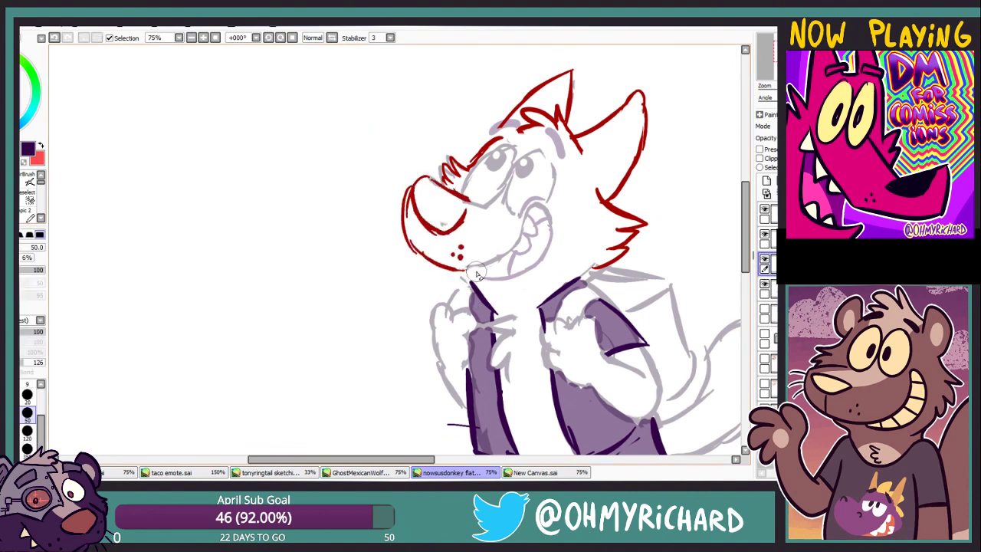
Select the red curve under the nose and distort it so its inner end sits higher
left_click_drag(418, 210, 318, 222)
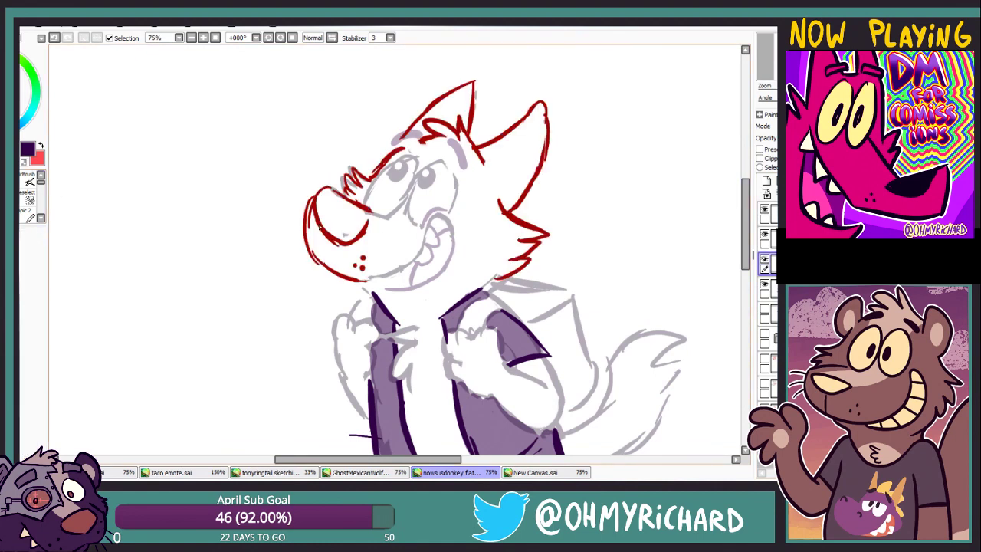
key("ctrl+t")
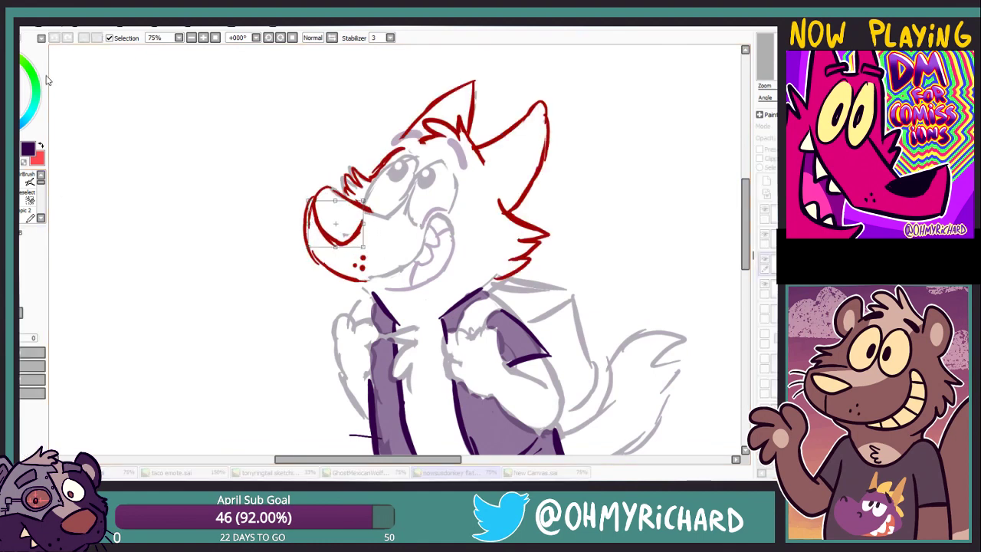
left_click_drag(373, 248, 365, 238)
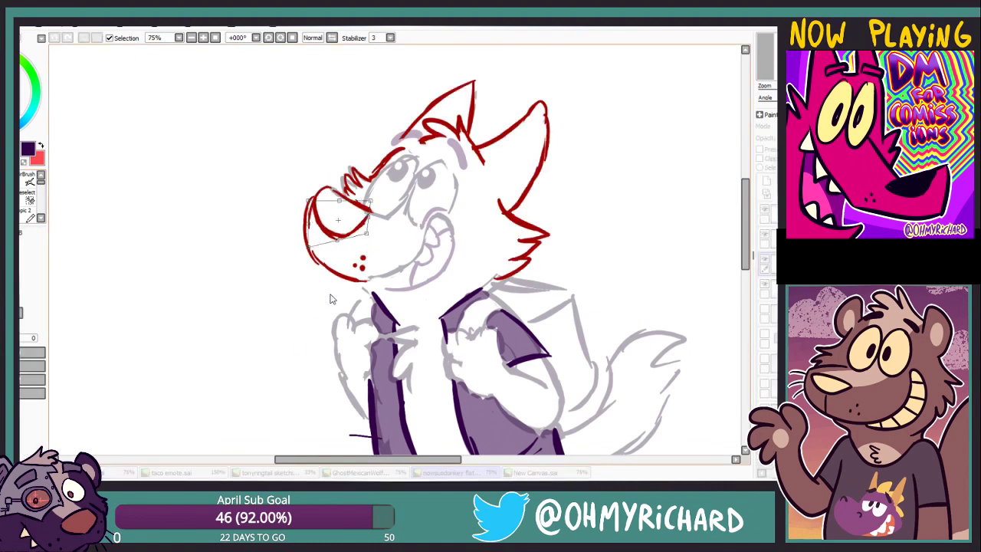
key("Return")
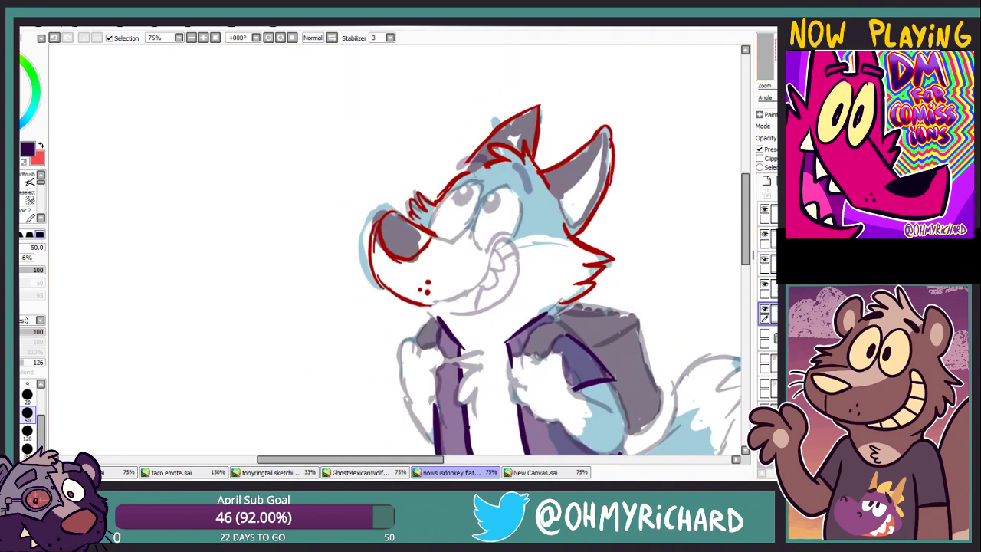
Unlock the flat colour layer's opacity and erase the blue spilling outside the red nose and muzzle outline
left_click(759, 148)
mouse_move(393, 205)
left_mouse_down()
mouse_move(360, 222)
mouse_move(375, 285)
left_mouse_up()
scroll(476, 138, "down", 6)
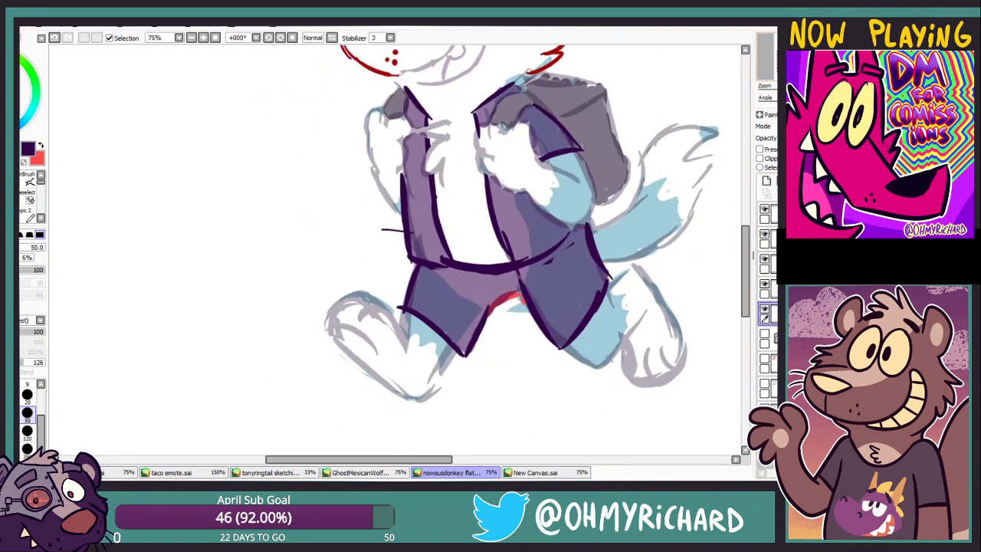
scroll(456, 212, "up", 2)
scroll(456, 212, "right", 3)
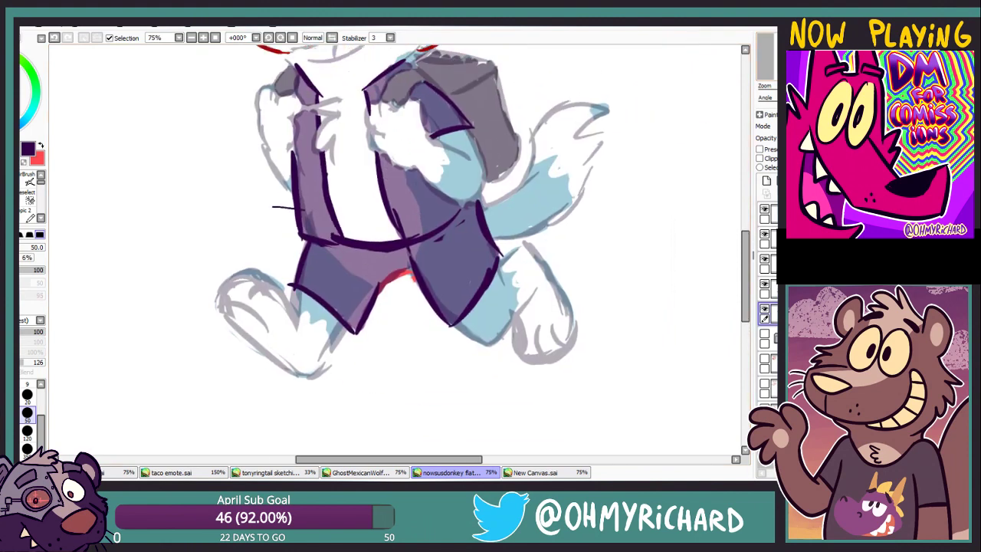
scroll(414, 253, "up", 3)
scroll(414, 253, "left", 2)
Raise the opacity of the body sketch layer to make its faded lines dark again
left_click(766, 214)
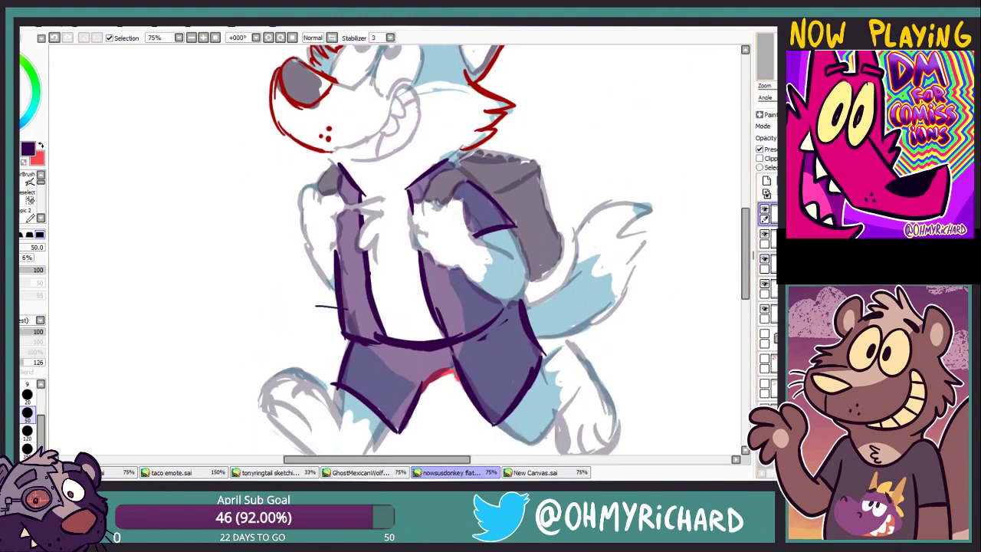
left_click(766, 289)
scroll(707, 44, "up", 2)
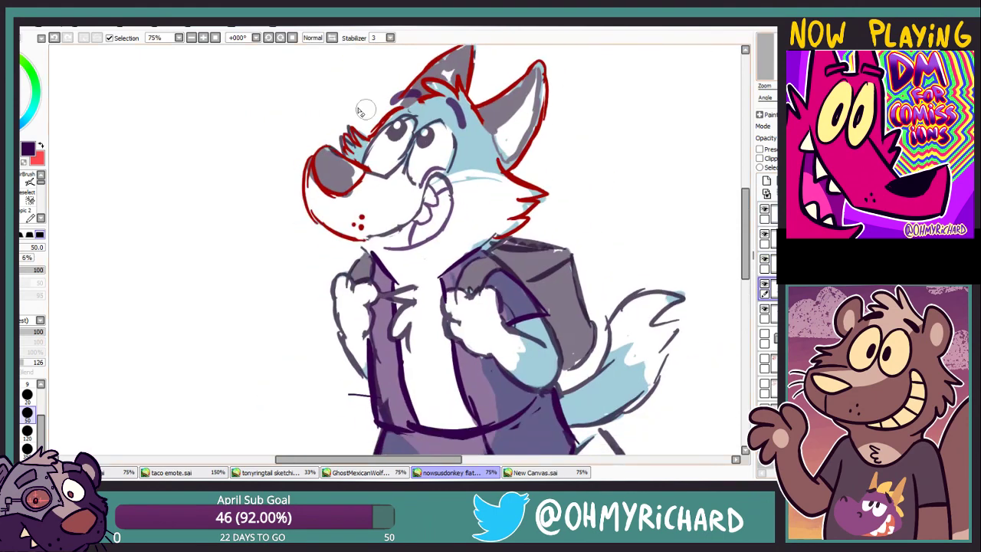
Examine the coloured character's face, outfit and legs both close up and at full view
key("bracketleft")
key("bracketleft")
key("bracketleft")
key("bracketleft")
key("bracketleft")
key("ctrl+minus")
key("ctrl+minus")
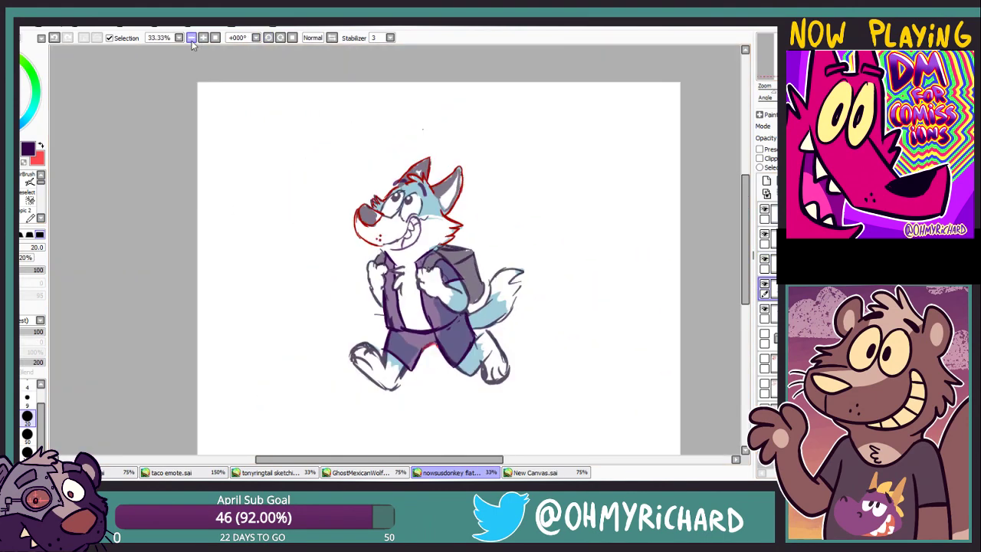
key("ctrl+plus")
key("ctrl+plus")
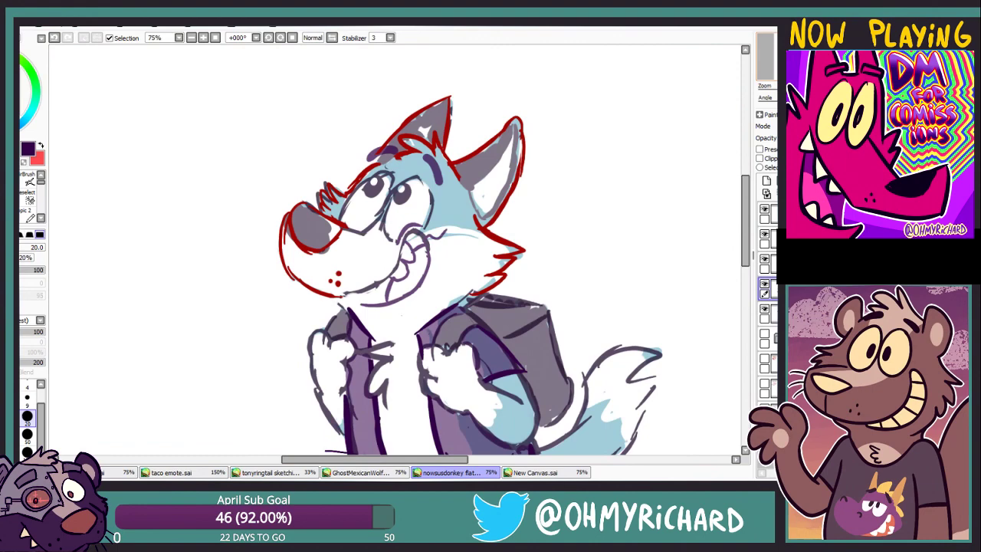
key("ctrl+minus")
key("ctrl+plus")
key("bracketright")
key("bracketright")
key("bracketright")
key("bracketright")
key("bracketright")
scroll(398, 252, "down", 3)
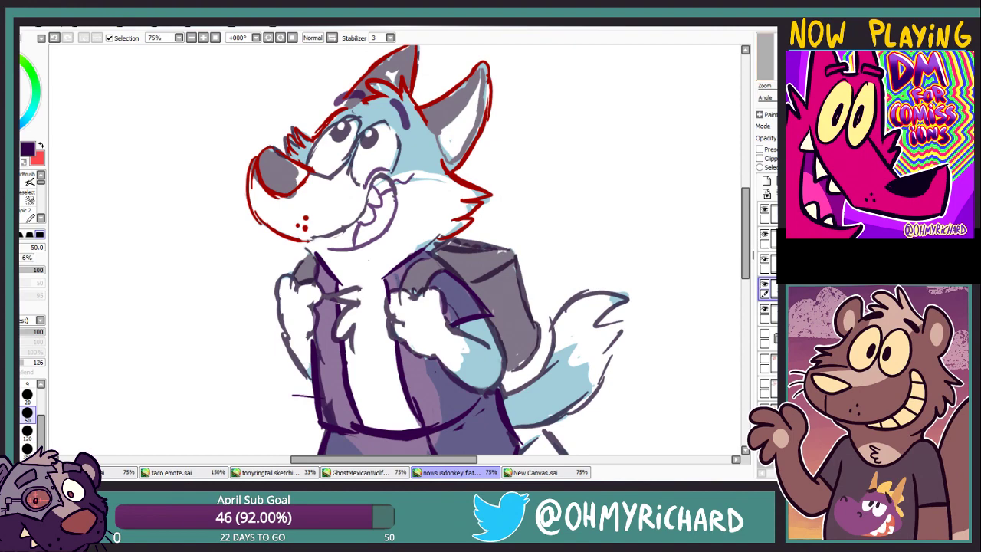
scroll(398, 253, "down", 3)
scroll(398, 253, "up", 2)
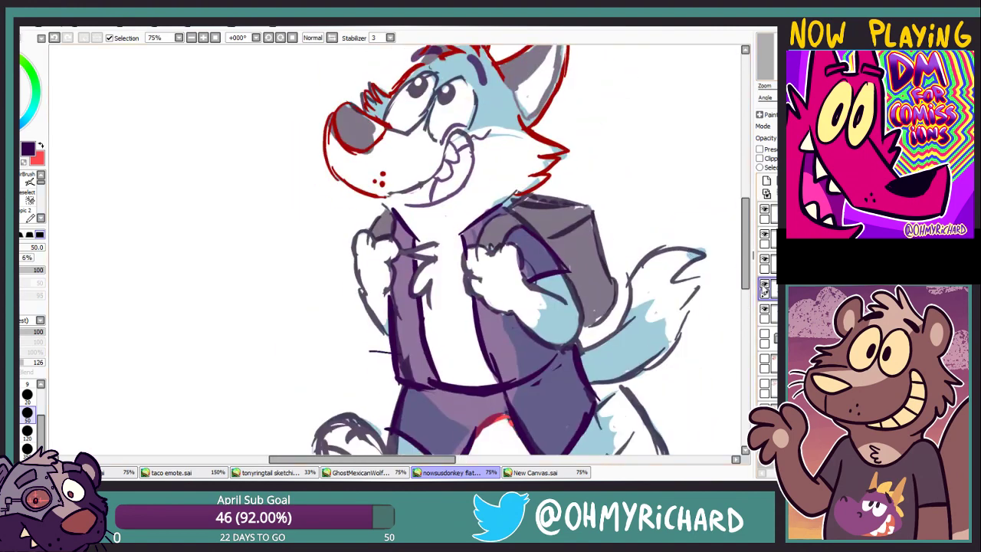
scroll(398, 253, "down", 4)
key("ctrl+minus")
key("ctrl+minus")
key("ctrl+minus")
key("ctrl+plus")
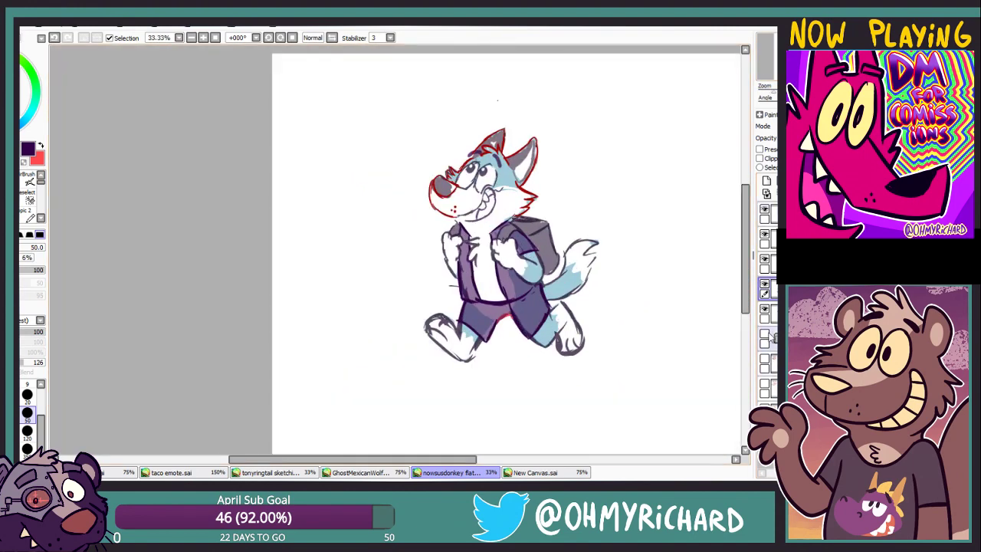
Show the forest background sketch behind the character and bring the whole scene into view
left_click(765, 335)
scroll(441, 233, "right", 1)
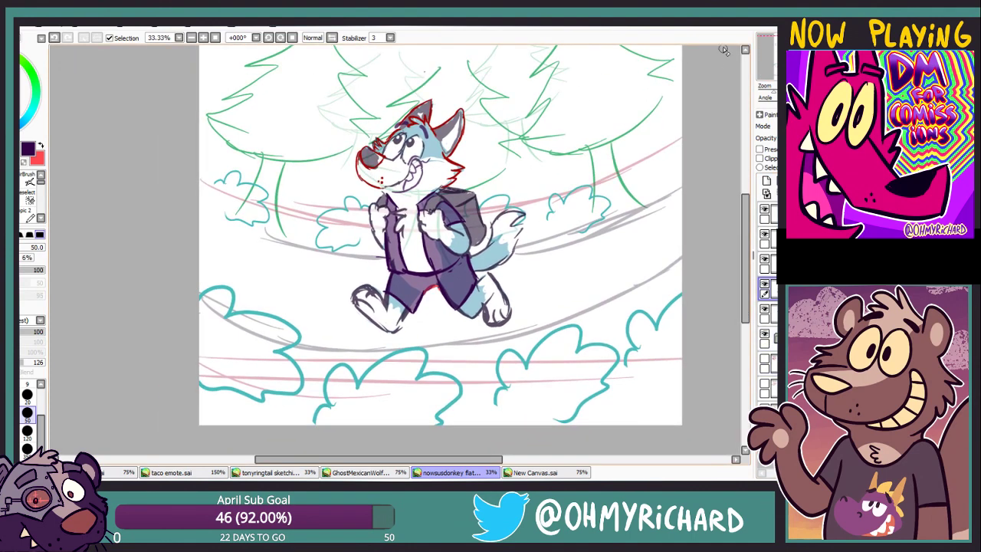
left_click(770, 67)
left_click_drag(763, 70, 766, 69)
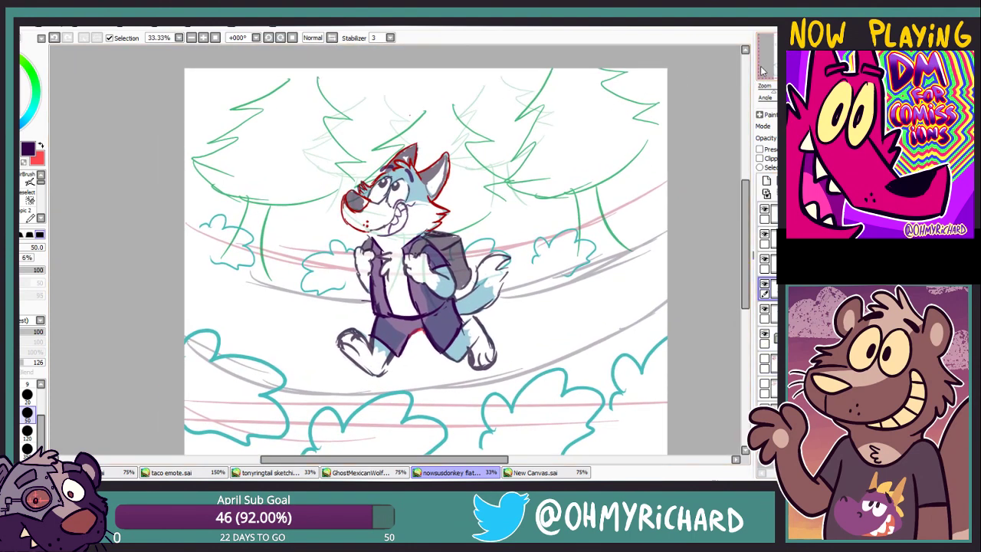
left_click(763, 71)
On a new layer, draw a thick dark purple ground curve behind the character, fill below it, and make the fill translucent
left_click(765, 337)
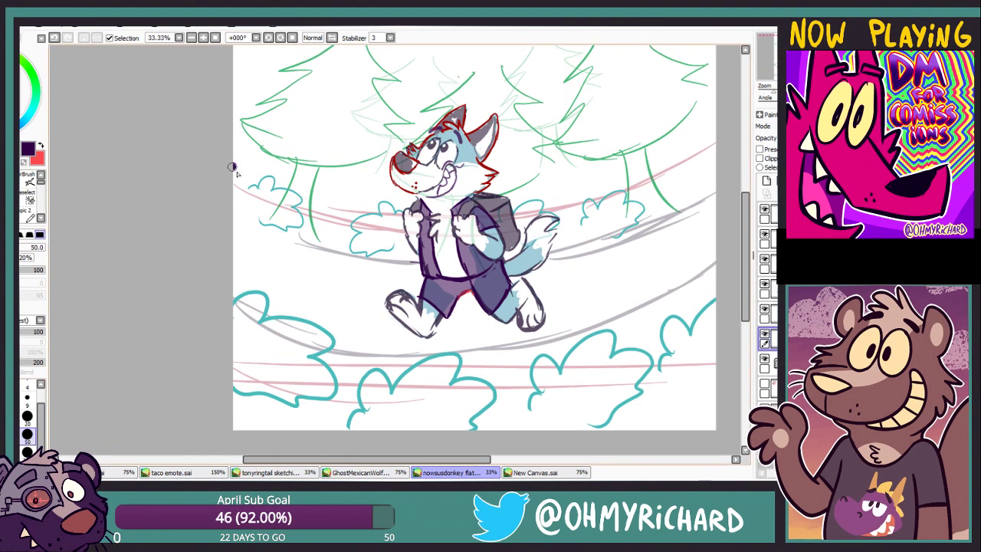
left_click_drag(227, 176, 713, 86)
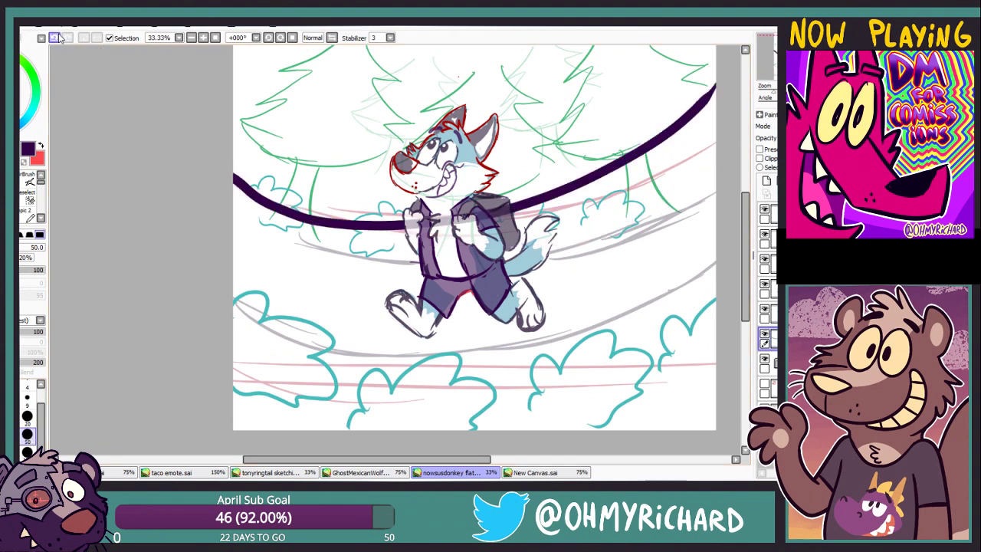
scroll(164, 317, "down", 1)
left_click(502, 300)
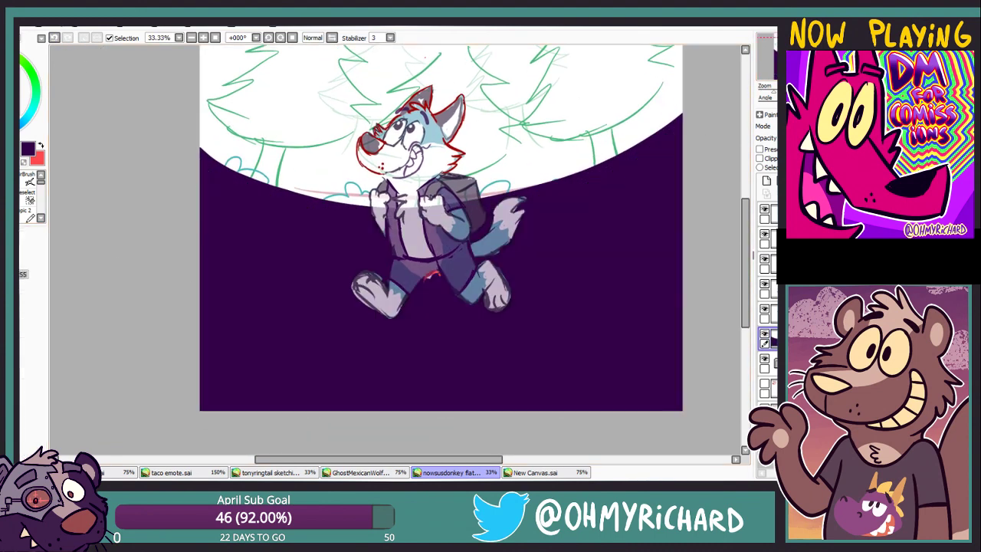
left_click(770, 79)
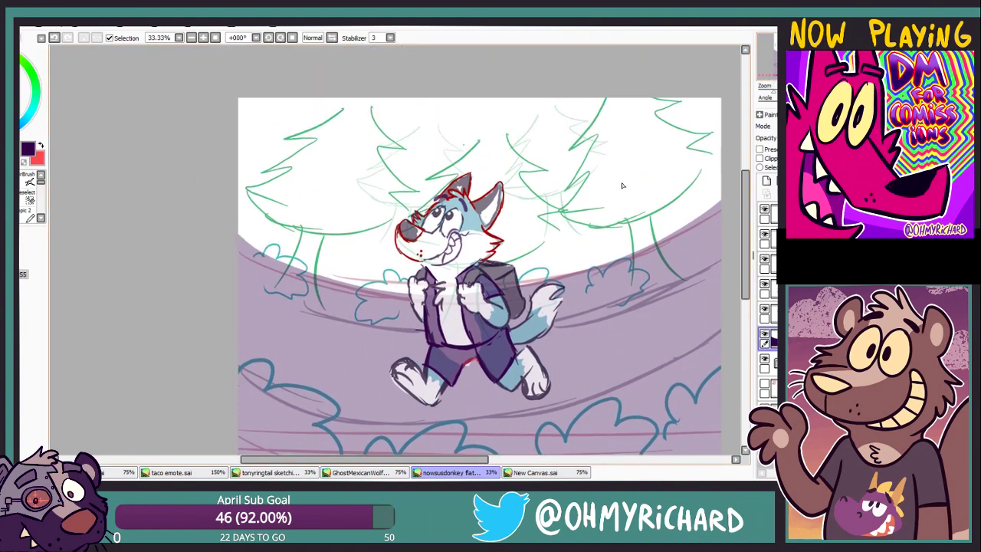
Create a new layer above the ground fill and set up the brush with a light purple
scroll(294, 143, "down", 2)
left_click(23, 111)
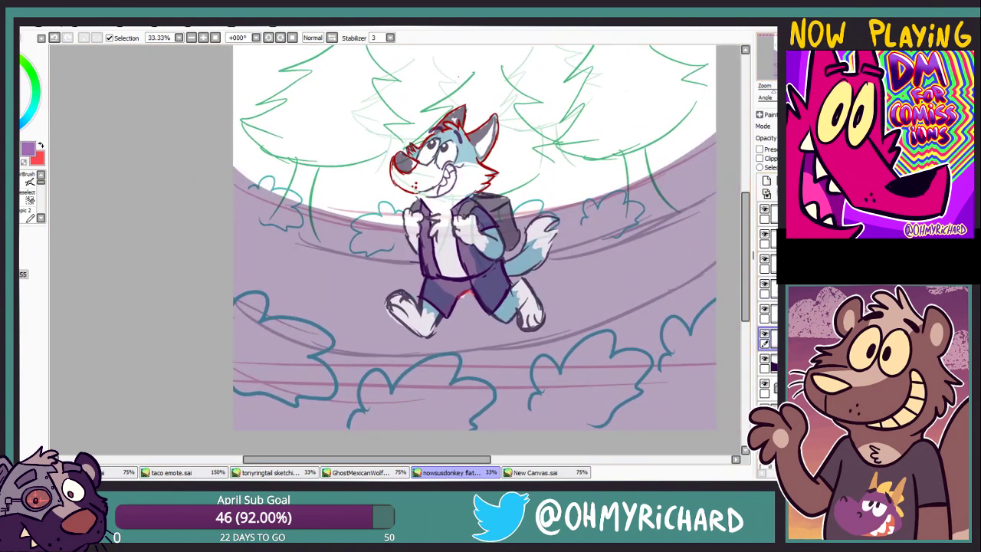
key("b")
left_click_drag(716, 194, 492, 265)
key("ctrl+z")
left_click_drag(714, 193, 537, 257)
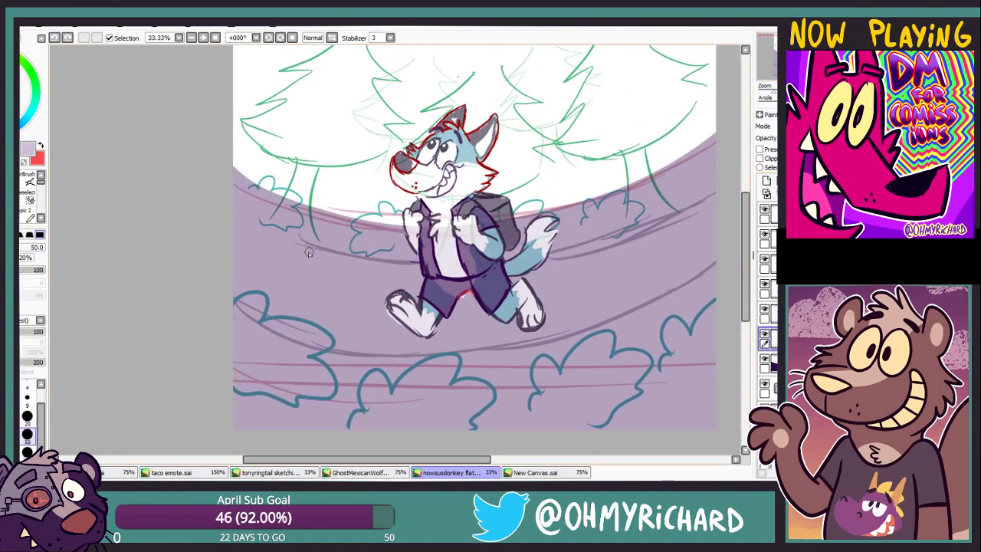
mouse_move(299, 247)
left_mouse_down()
mouse_move(383, 281)
mouse_move(361, 272)
mouse_move(471, 282)
mouse_move(595, 253)
mouse_move(708, 180)
left_mouse_up()
key("ctrl+z")
key("ctrl+z")
mouse_move(717, 253)
left_mouse_down()
mouse_move(567, 322)
mouse_move(299, 353)
mouse_move(253, 234)
mouse_move(461, 300)
mouse_move(716, 230)
left_mouse_up()
key("ctrl+z")
key("ctrl+z")
Paint a light lilac path with wavy edges sweeping across the ground behind the character's legs and fill it
mouse_move(216, 292)
left_mouse_down()
mouse_move(424, 341)
mouse_move(608, 302)
mouse_move(717, 264)
left_mouse_up()
left_click(306, 303)
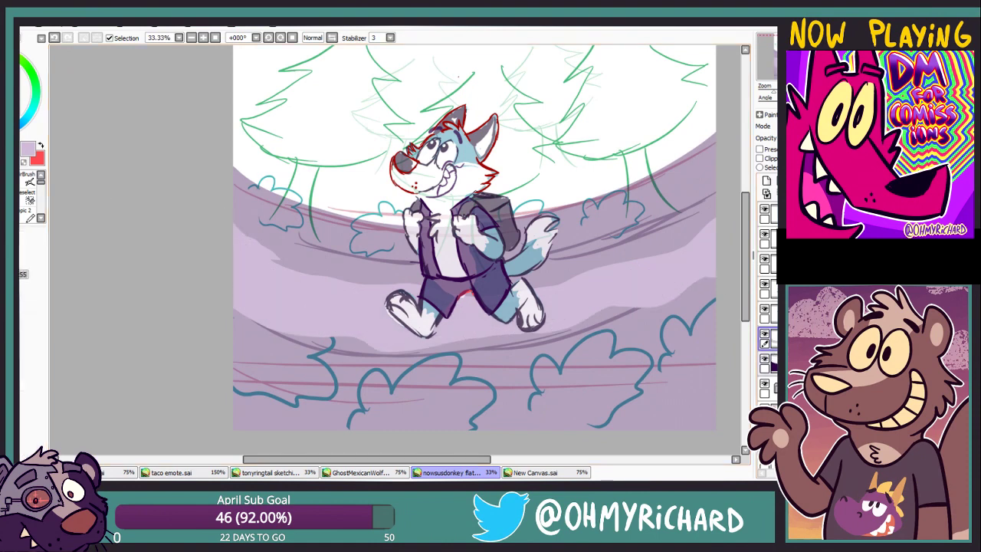
key("ctrl+z")
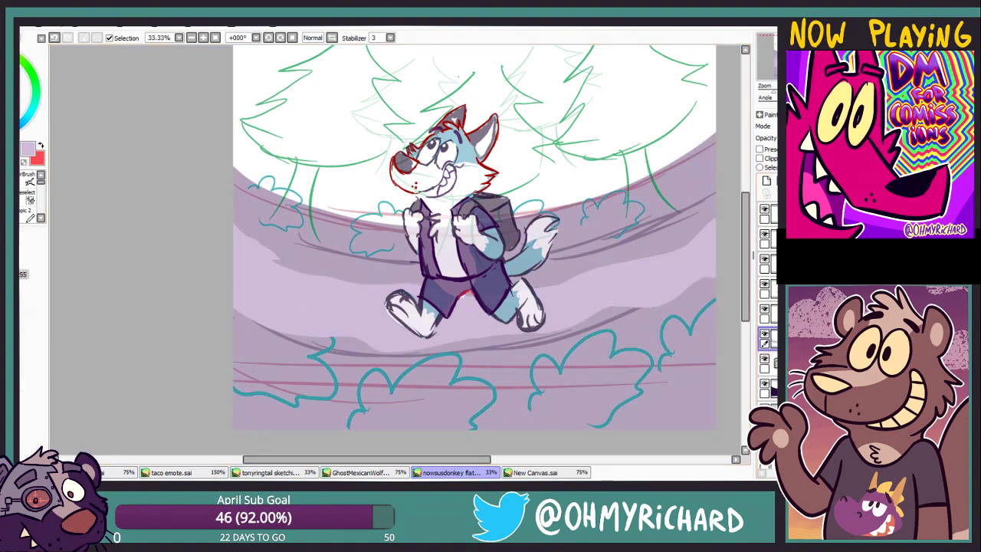
On a new layer, outline the foreground bush at the left edge in dark purple and stroke the base of the right-edge bush
left_click_drag(475, 237, 500, 204)
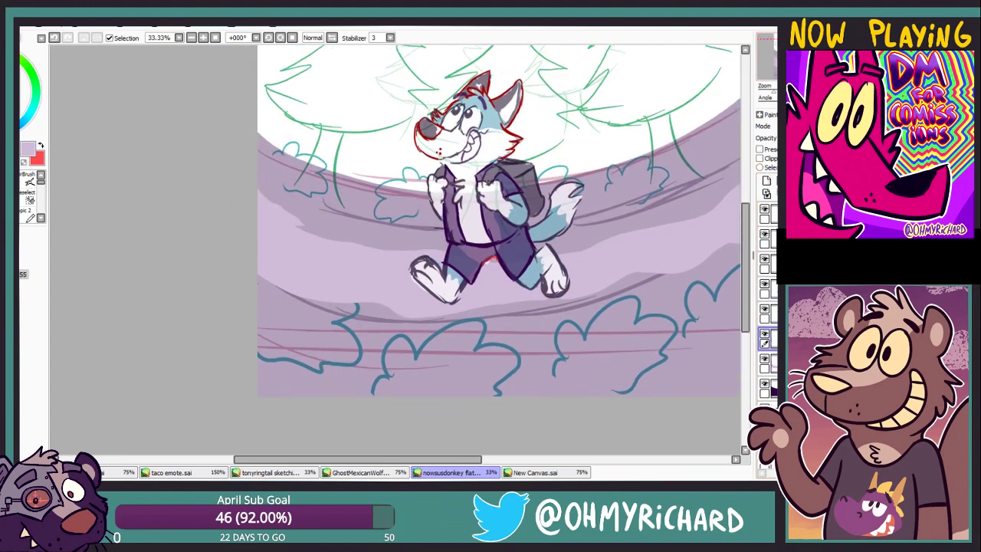
mouse_move(320, 371)
left_mouse_down()
mouse_move(341, 292)
mouse_move(260, 275)
left_mouse_up()
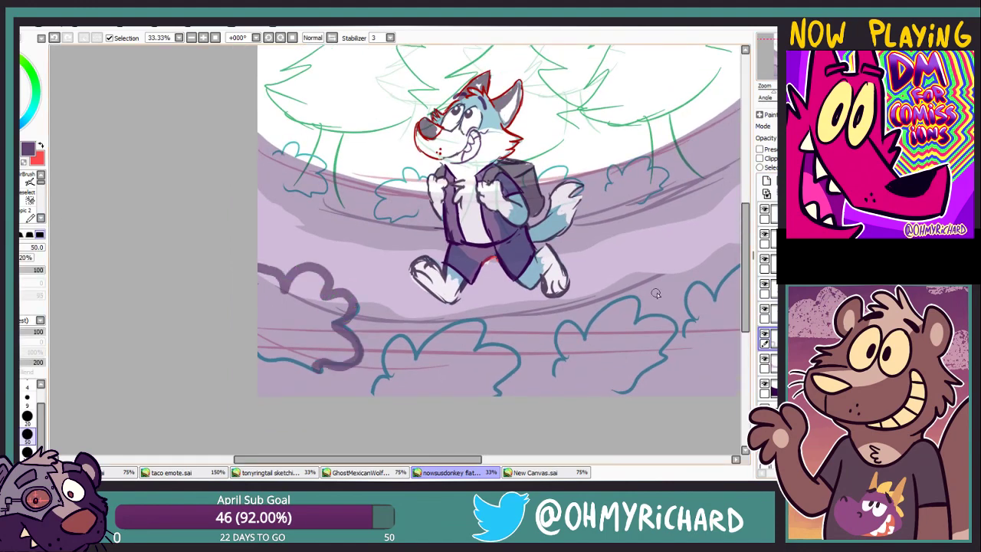
left_click_drag(679, 331, 736, 361)
scroll(735, 361, "up", 10)
scroll(149, 252, "down", 10)
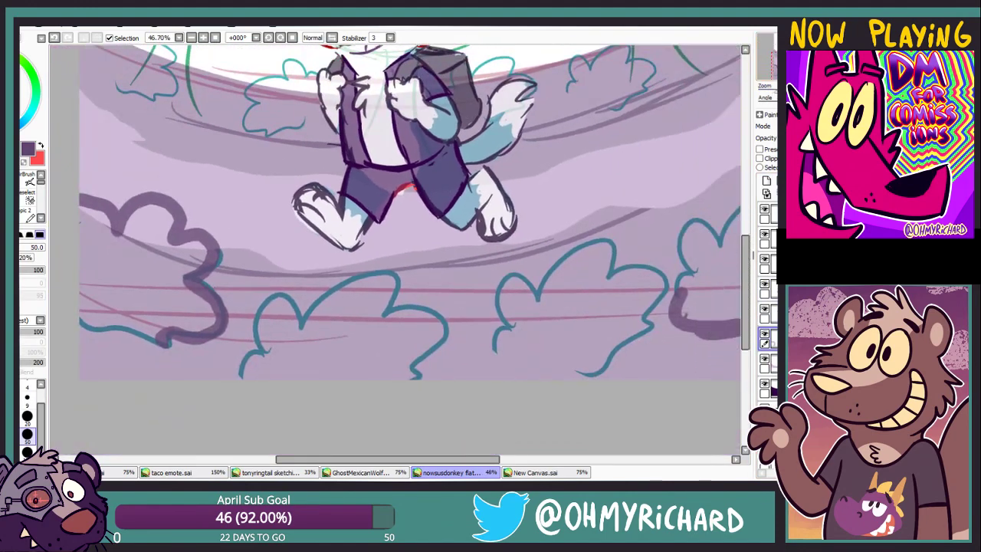
left_click_drag(149, 253, 72, 248)
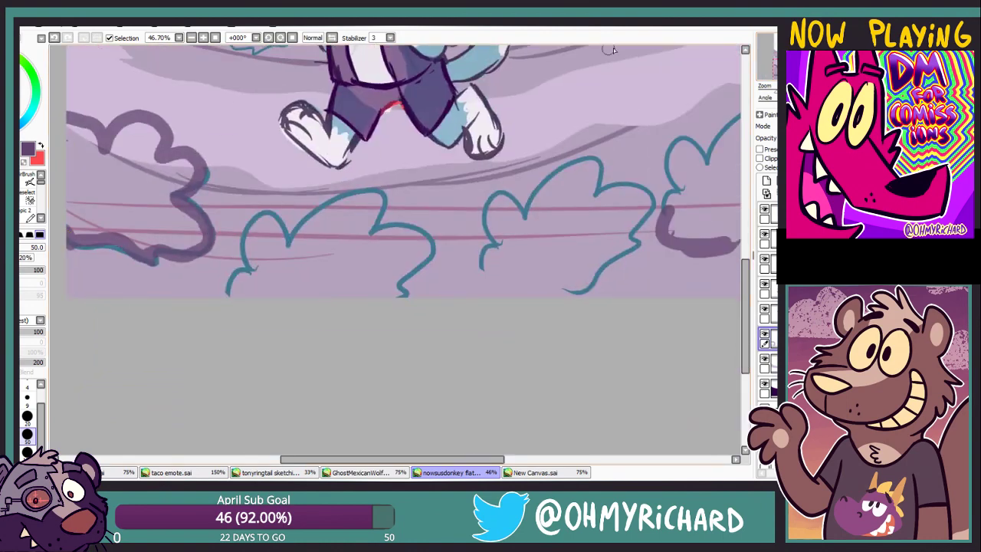
Outline the second foreground bush from the left in dark purple and fill both left-hand foreground bushes
mouse_move(435, 302)
left_mouse_down()
mouse_move(465, 261)
mouse_move(418, 242)
mouse_move(417, 201)
mouse_move(327, 287)
left_mouse_up()
left_click_drag(313, 228, 268, 294)
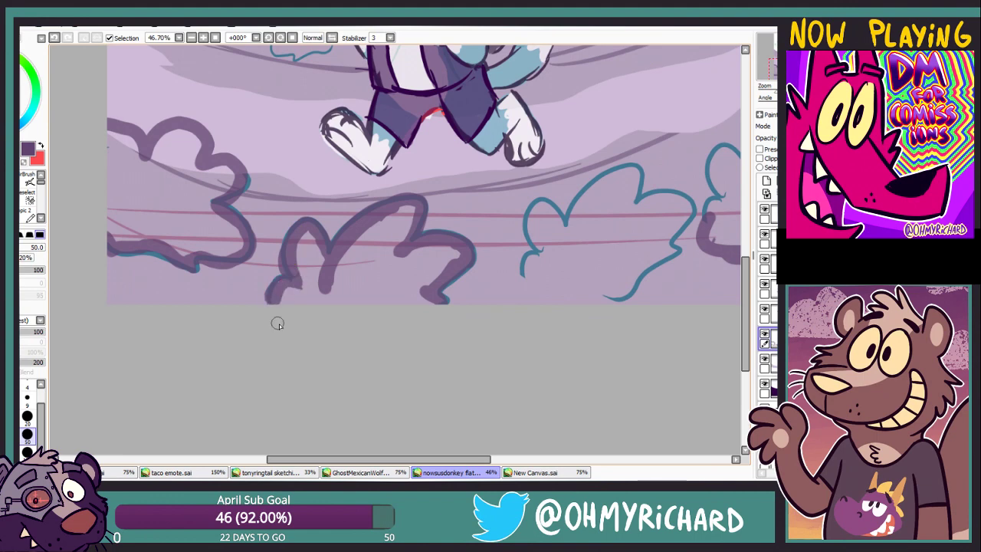
left_click(184, 207)
left_click(368, 260)
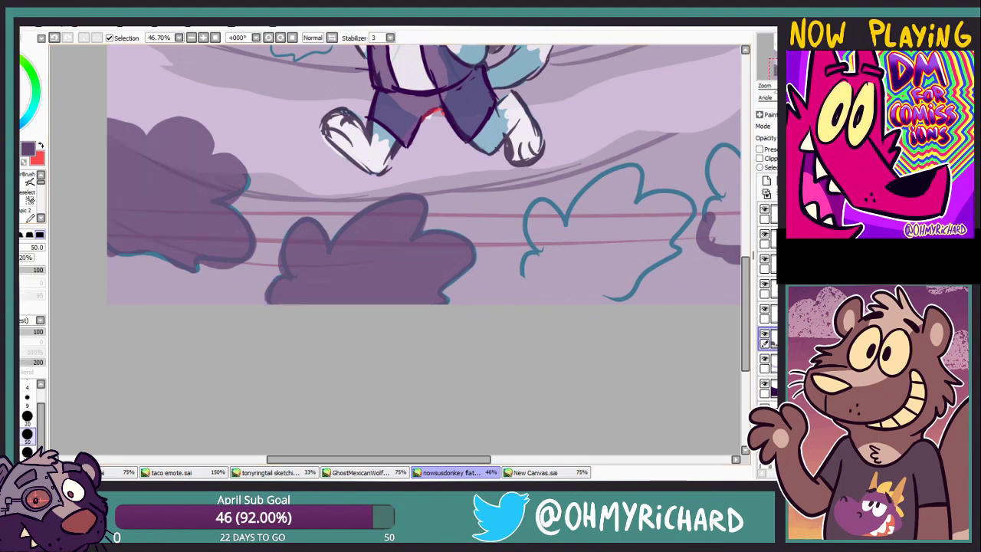
Outline the third foreground bush from the left, including its lower edge, and fill it with dark purple
left_click_drag(399, 207, 238, 260)
mouse_move(467, 261)
left_mouse_down()
mouse_move(378, 270)
mouse_move(393, 319)
mouse_move(373, 333)
left_mouse_up()
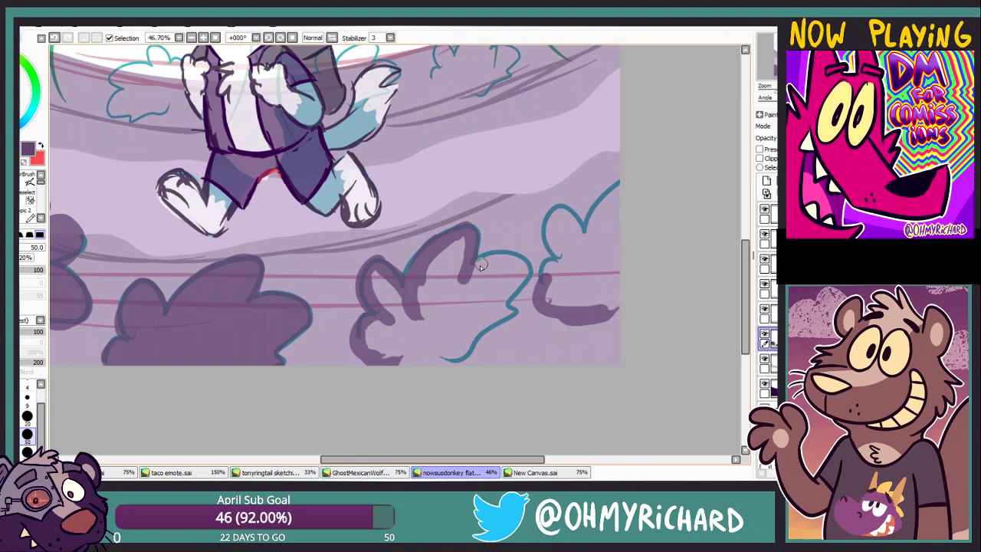
left_click_drag(481, 265, 478, 304)
mouse_move(464, 345)
left_mouse_down()
mouse_move(512, 324)
mouse_move(507, 349)
mouse_move(485, 357)
mouse_move(359, 349)
left_mouse_up()
left_click(460, 306)
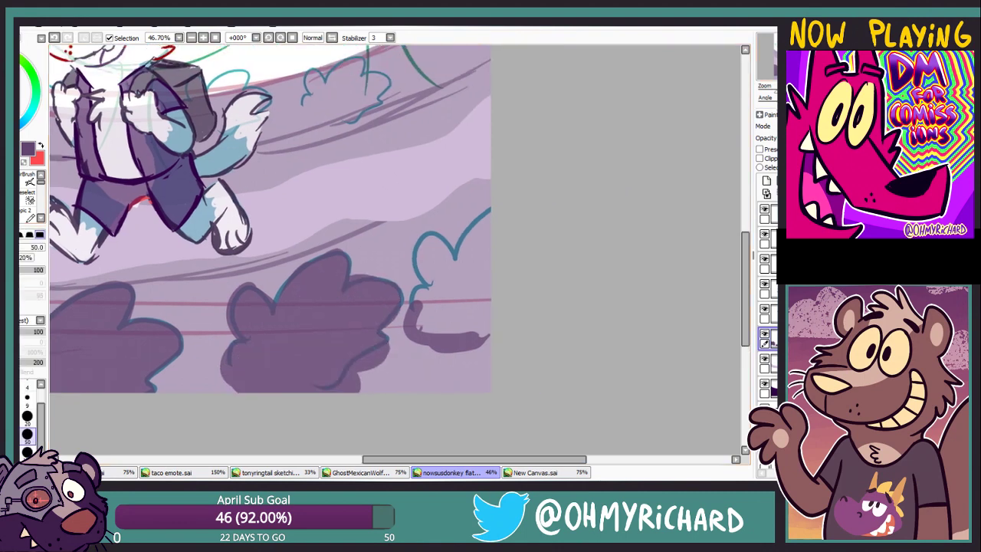
Complete the outline of the foreground bush at the right edge and fill it with dark purple
mouse_move(451, 269)
left_mouse_down()
mouse_move(430, 246)
mouse_move(438, 272)
left_mouse_up()
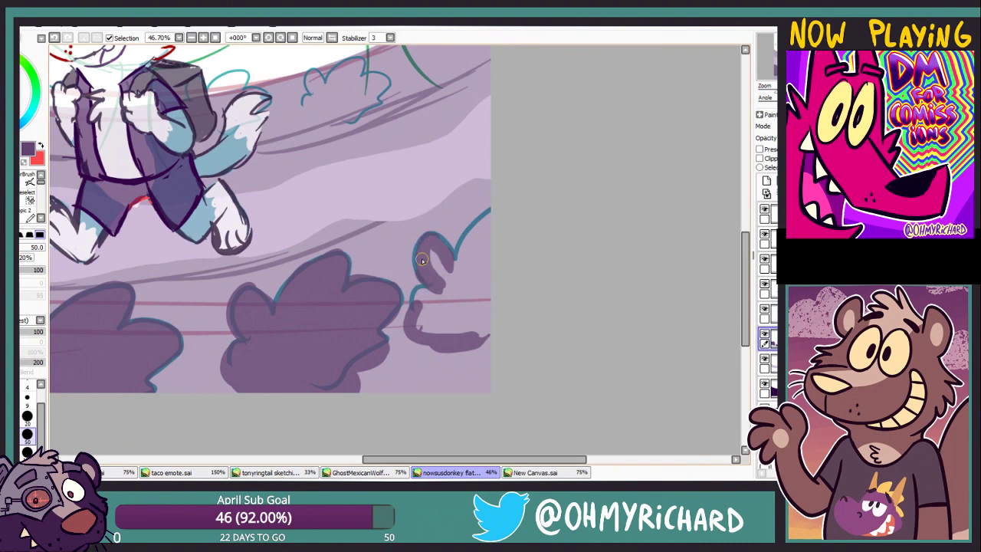
scroll(422, 260, "down", 2)
mouse_move(428, 221)
left_mouse_down()
mouse_move(458, 164)
mouse_move(464, 229)
mouse_move(473, 222)
left_mouse_up()
scroll(474, 222, "up", 2)
scroll(478, 287, "up", 2)
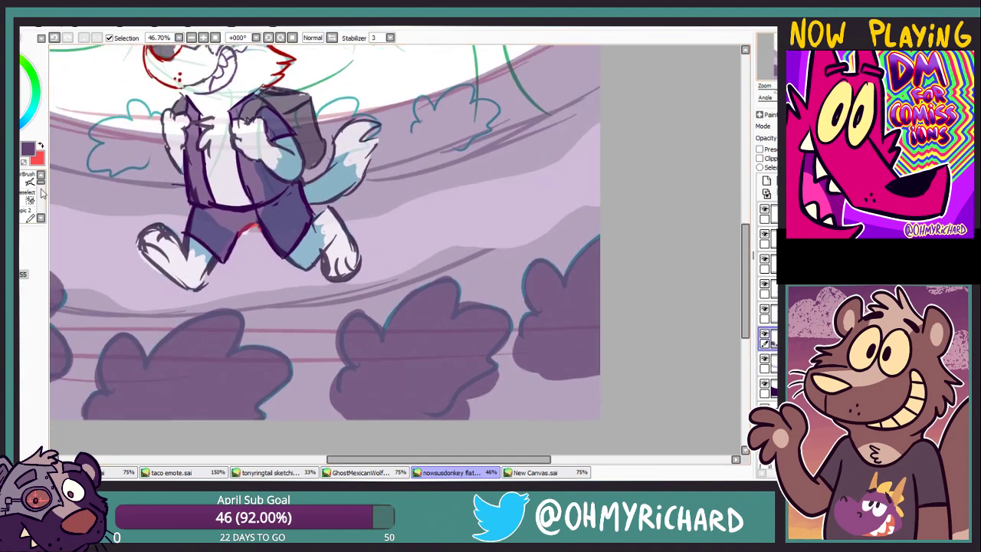
Paint the background bush to the right of the character's tail solid dark purple
scroll(478, 287, "left", 2)
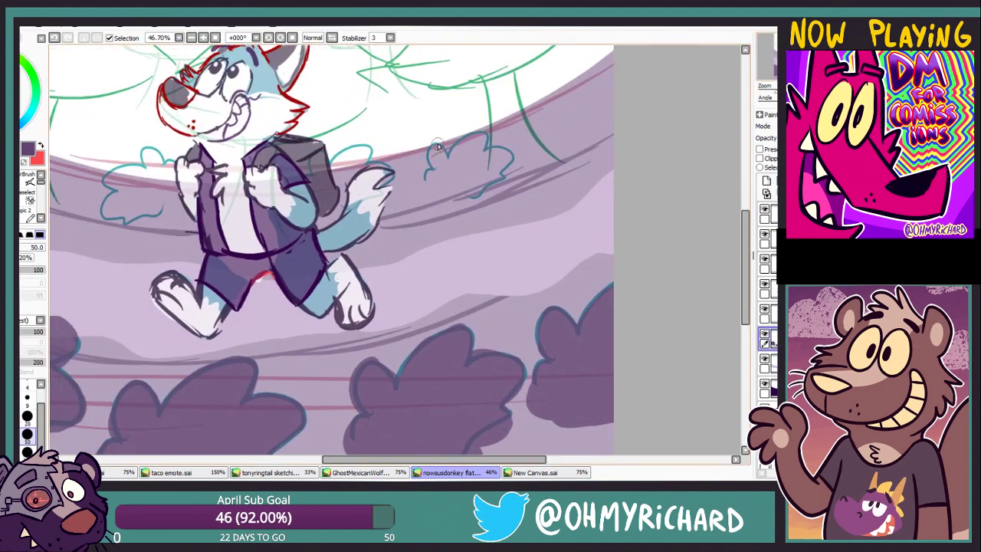
left_click_drag(444, 141, 439, 151)
mouse_move(428, 185)
left_mouse_down()
mouse_move(476, 184)
mouse_move(455, 192)
mouse_move(499, 176)
mouse_move(505, 155)
mouse_move(467, 146)
mouse_move(446, 169)
mouse_move(476, 143)
mouse_move(494, 170)
left_mouse_up()
Paint the remaining sketched background bushes behind the backpack, beside the raised hand and at the far left dark purple
scroll(460, 177, "left", 2)
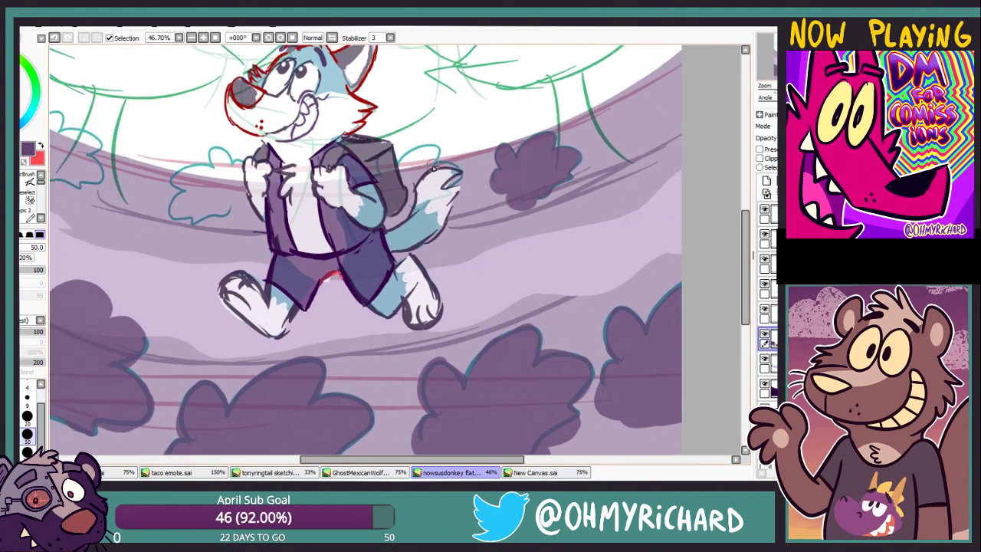
mouse_move(429, 165)
left_mouse_down()
mouse_move(413, 185)
mouse_move(453, 168)
mouse_move(451, 186)
mouse_move(401, 201)
mouse_move(424, 178)
mouse_move(389, 225)
mouse_move(368, 233)
mouse_move(394, 265)
mouse_move(429, 222)
left_mouse_up()
scroll(399, 230, "left", 5)
scroll(399, 230, "up", 2)
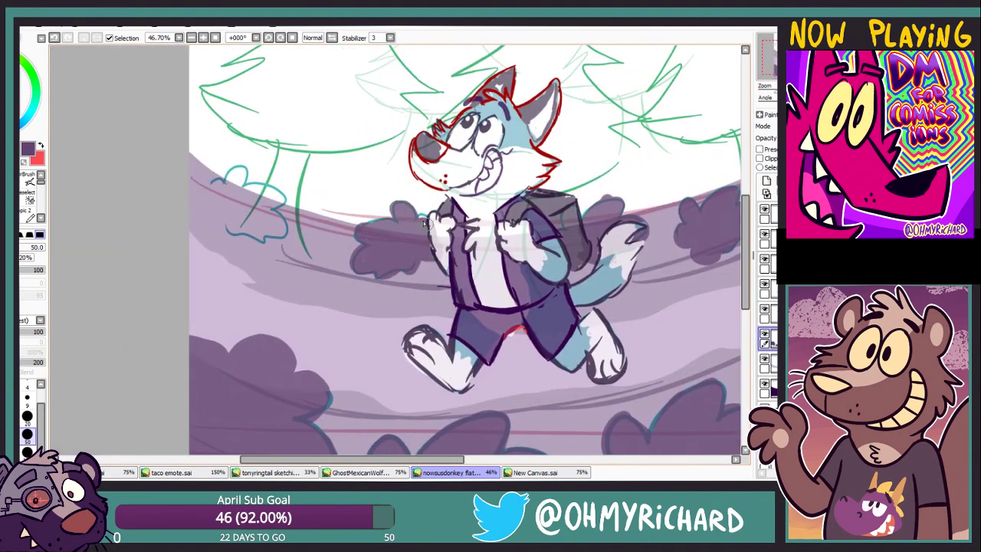
mouse_move(241, 193)
left_mouse_down()
mouse_move(234, 172)
mouse_move(277, 227)
mouse_move(264, 234)
left_mouse_up()
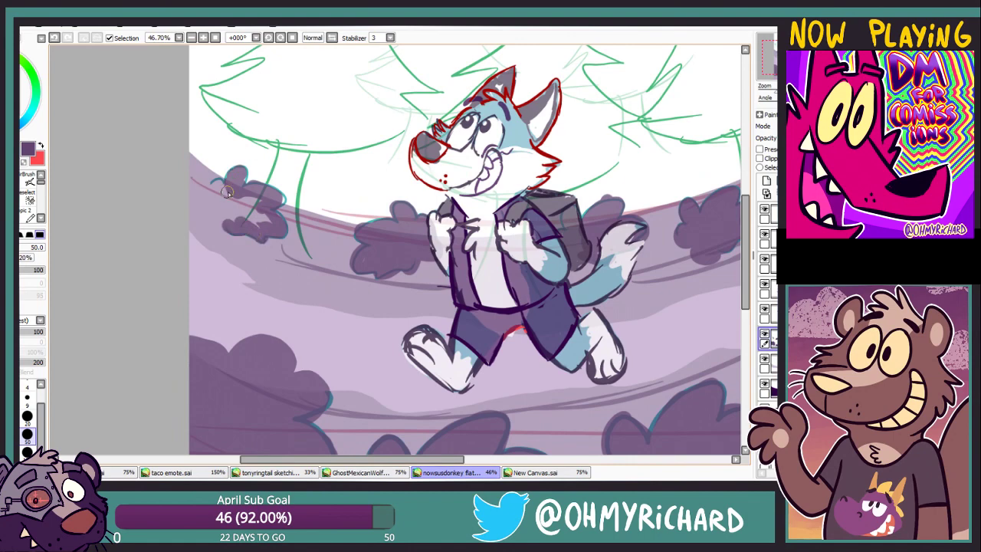
mouse_move(228, 193)
left_mouse_down()
mouse_move(211, 209)
mouse_move(222, 219)
mouse_move(264, 220)
left_mouse_up()
Add a dark purple bush on the upper slope at the right edge of the background
scroll(265, 220, "up", 4)
scroll(264, 221, "right", 3)
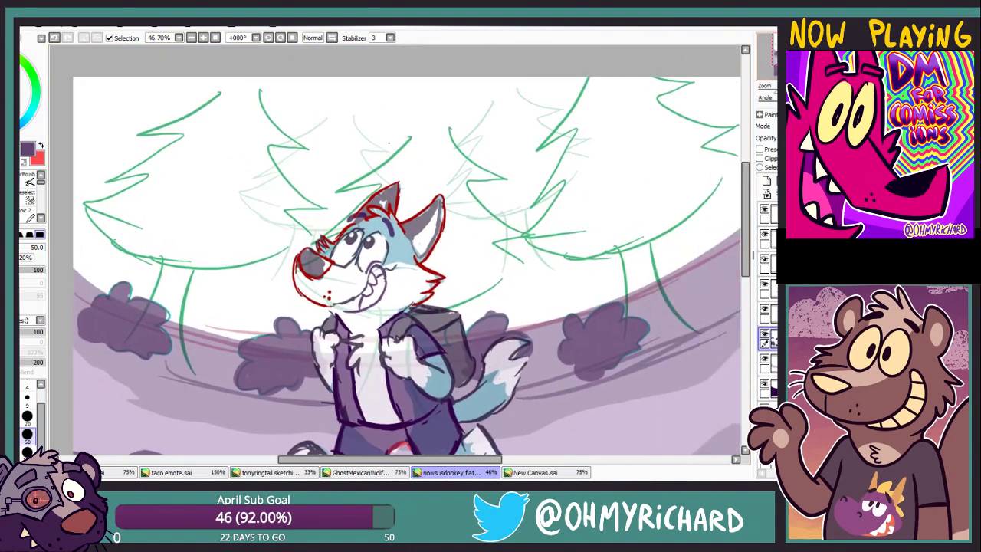
scroll(630, 259, "right", 3)
mouse_move(633, 216)
left_mouse_down()
mouse_move(590, 269)
mouse_move(612, 273)
mouse_move(630, 261)
mouse_move(637, 246)
mouse_move(619, 227)
left_mouse_up()
scroll(633, 227, "down", 5)
scroll(633, 227, "up", 3)
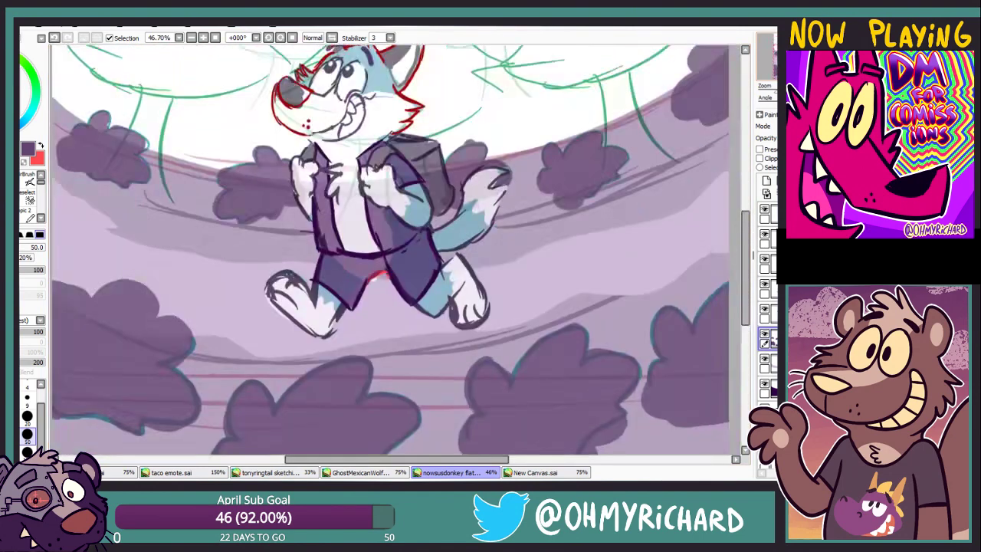
scroll(632, 227, "left", 2)
scroll(632, 227, "left", 2)
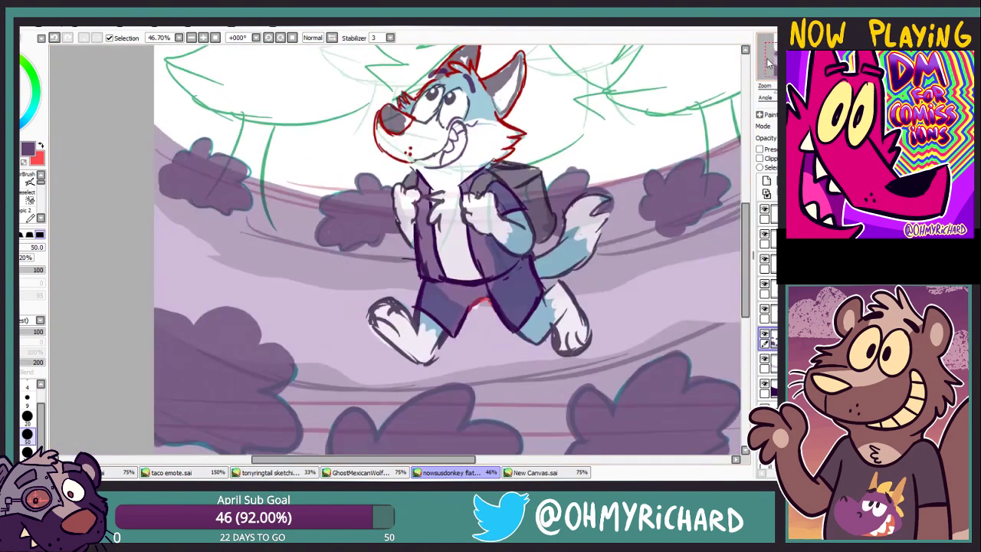
On a layer below the bushes, paint the left pine tree's trunk and begin its foliage outline in translucent slate blue
scroll(633, 227, "down", 2)
left_click(770, 362)
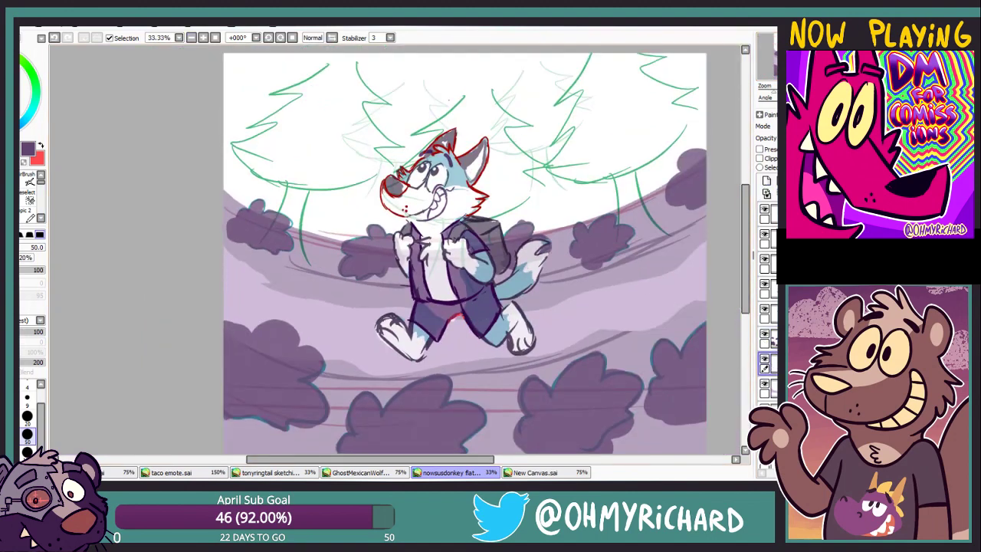
left_click_drag(271, 241, 305, 160)
key("ctrl+z")
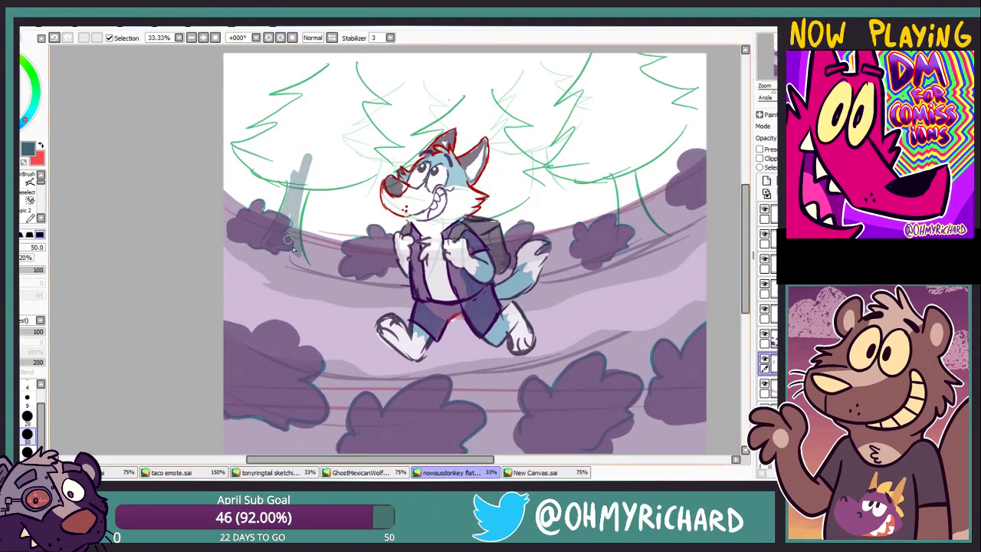
mouse_move(290, 245)
left_mouse_down()
mouse_move(305, 160)
mouse_move(375, 178)
mouse_move(392, 142)
left_mouse_up()
left_click_drag(238, 145, 303, 121)
left_click_drag(383, 150, 355, 91)
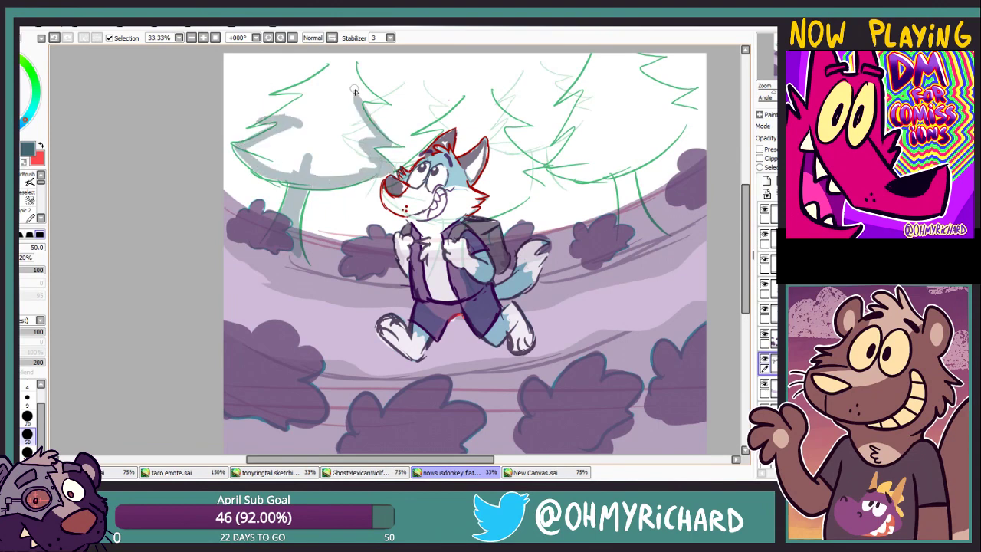
Paint slate-blue grass strokes along the bottom edge of the ground between the foreground bushes
left_click_drag(436, 445, 465, 360)
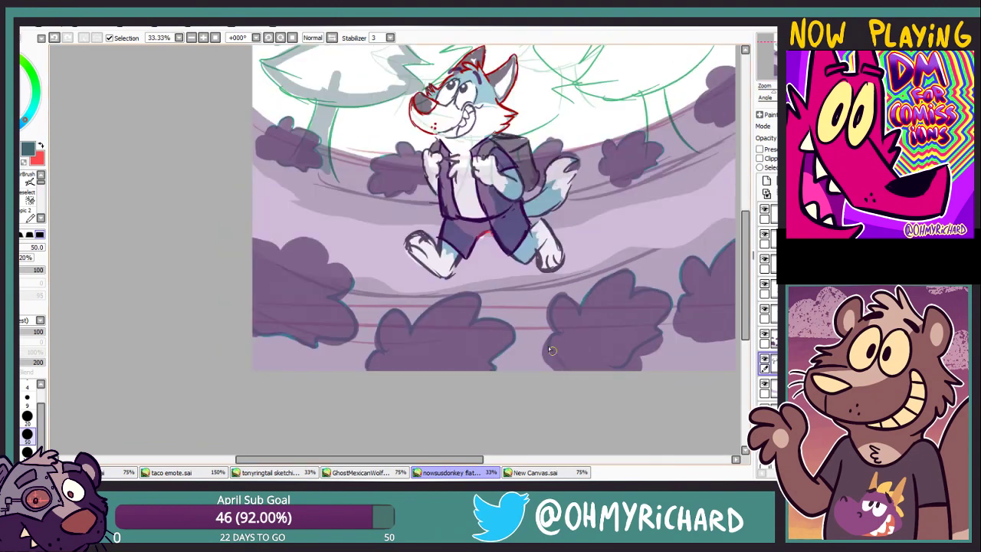
left_click_drag(253, 357, 371, 357)
left_click_drag(511, 353, 540, 441)
Complete the left pine tree's foliage up to its tip and fill its interior with slate blue
mouse_move(337, 104)
left_mouse_down()
mouse_move(401, 60)
mouse_move(413, 115)
left_mouse_up()
left_click_drag(366, 135, 384, 84)
left_click_drag(315, 138, 349, 164)
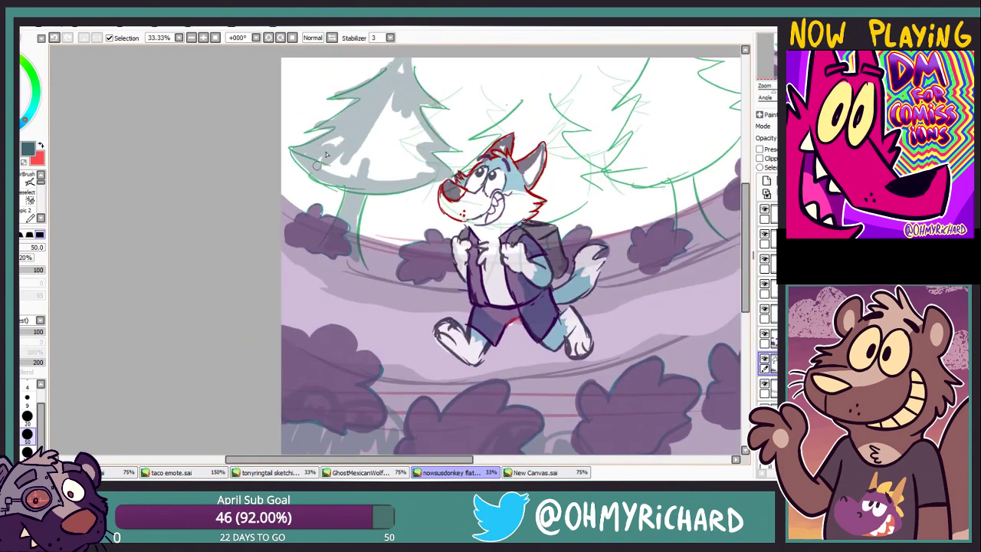
left_click_drag(322, 108, 387, 173)
left_click_drag(371, 95, 417, 176)
left_click_drag(414, 119, 428, 169)
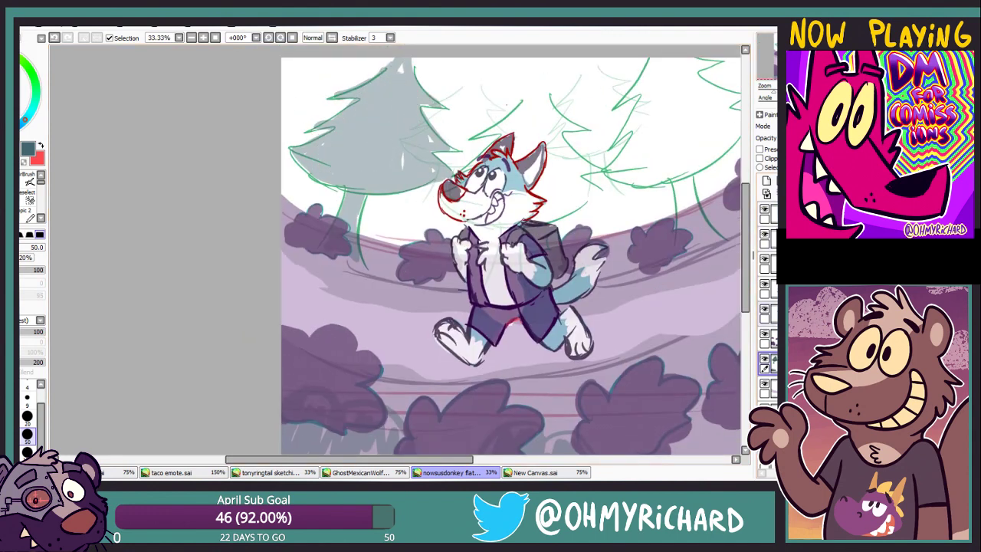
On a layer above the bushes, brush diagonal slate-blue shadow strokes over the left side of the slope, path and foreground
left_click(764, 335)
left_click_drag(285, 131, 332, 210)
left_click_drag(324, 257, 400, 328)
left_click_drag(345, 290, 417, 351)
left_click_drag(381, 379, 416, 411)
scroll(383, 307, "down", 3)
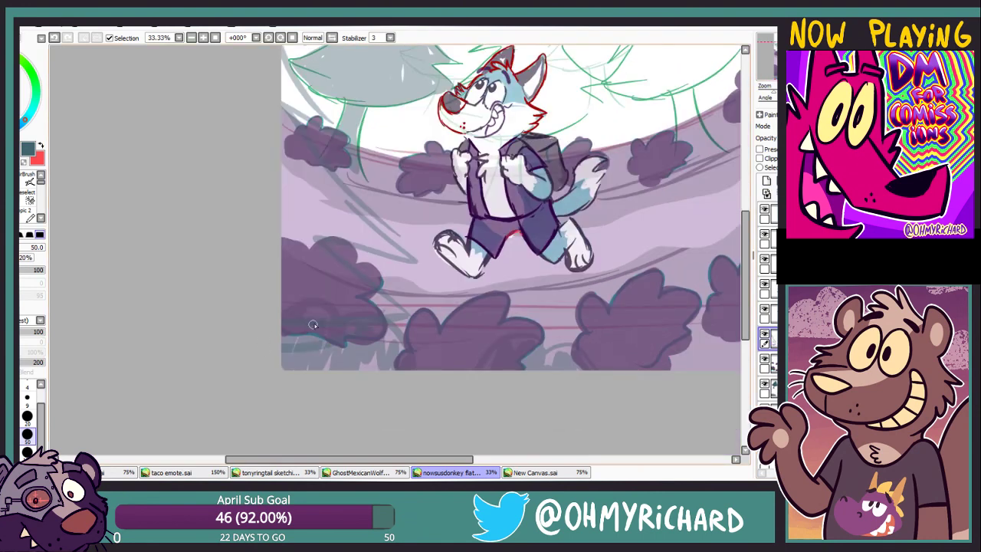
scroll(383, 306, "up", 1)
mouse_move(285, 99)
left_mouse_down()
mouse_move(326, 165)
mouse_move(348, 249)
left_mouse_up()
mouse_move(321, 249)
left_mouse_down()
mouse_move(371, 283)
mouse_move(292, 284)
left_mouse_up()
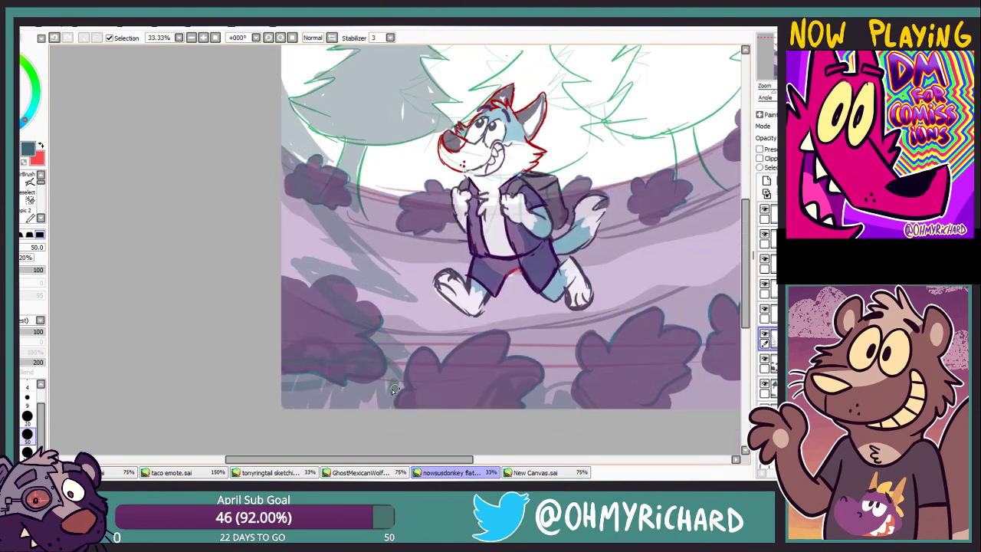
Paint the large foreground pine along the picture's left edge in solid dark teal
left_click_drag(285, 178, 357, 268)
left_click_drag(291, 337, 300, 404)
left_click_drag(285, 84, 414, 299)
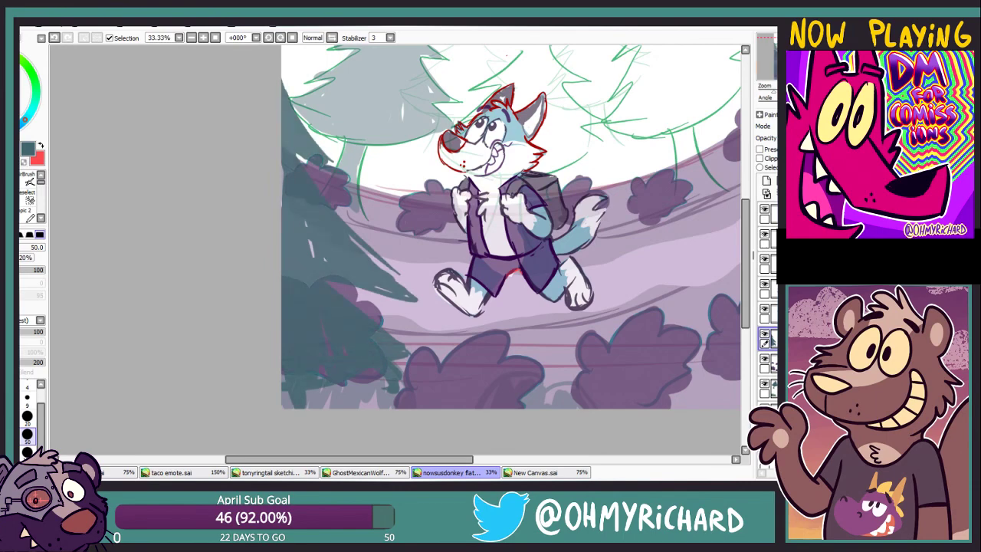
Paint the middle background pine behind the wolf in grey-teal, following its green sketch outline
left_click_drag(506, 229, 521, 253)
mouse_move(491, 107)
left_mouse_down()
mouse_move(434, 123)
mouse_move(508, 76)
mouse_move(536, 162)
left_mouse_up()
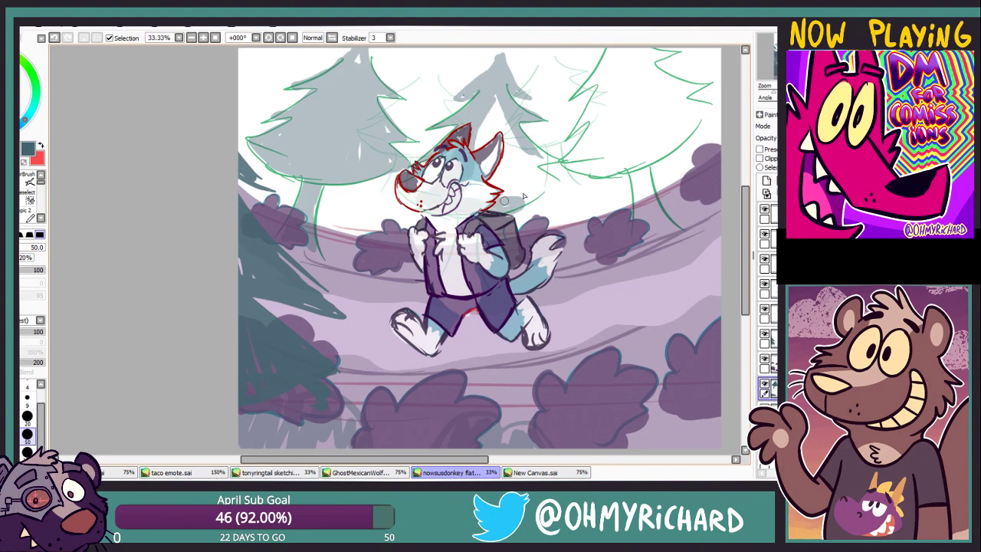
left_click_drag(548, 168, 507, 205)
mouse_move(535, 148)
left_mouse_down()
mouse_move(549, 162)
mouse_move(527, 179)
left_mouse_up()
left_click_drag(521, 99, 490, 197)
Outline the right background pine in grey-teal, fill its interior, and paint its trunk
left_click_drag(612, 47, 579, 92)
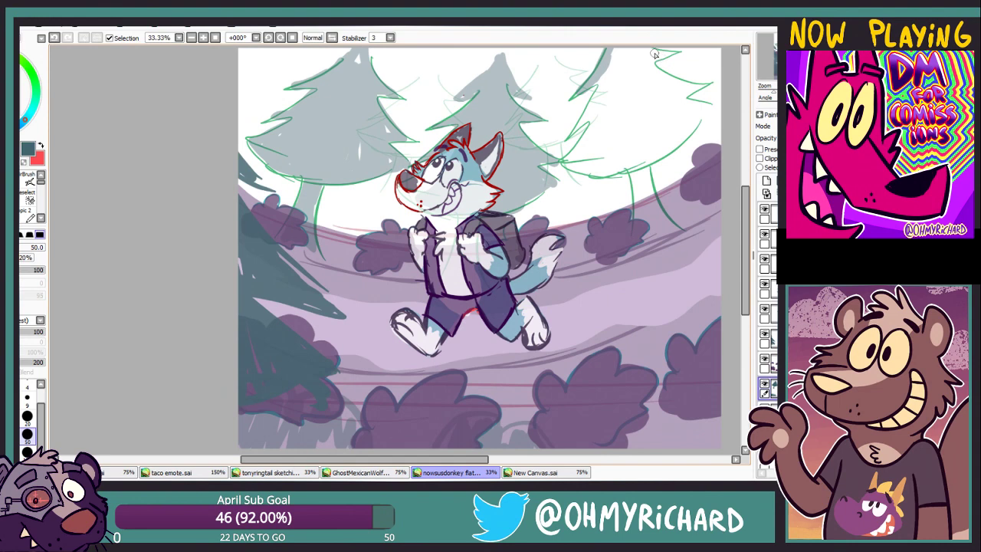
mouse_move(655, 55)
left_mouse_down()
mouse_move(675, 121)
mouse_move(573, 125)
mouse_move(589, 108)
mouse_move(577, 144)
mouse_move(675, 155)
mouse_move(623, 143)
mouse_move(669, 153)
mouse_move(697, 91)
mouse_move(674, 101)
left_mouse_up()
key("g")
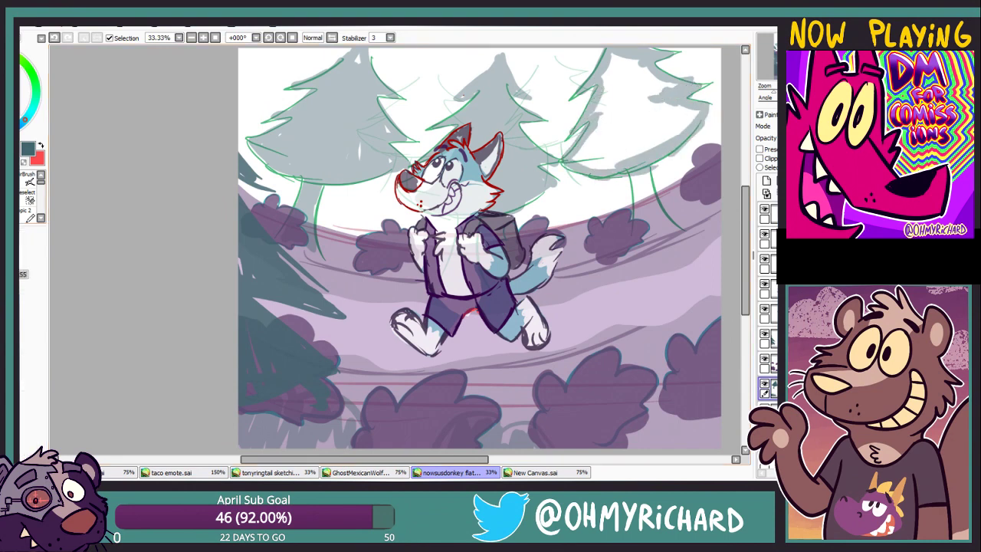
left_click(614, 125)
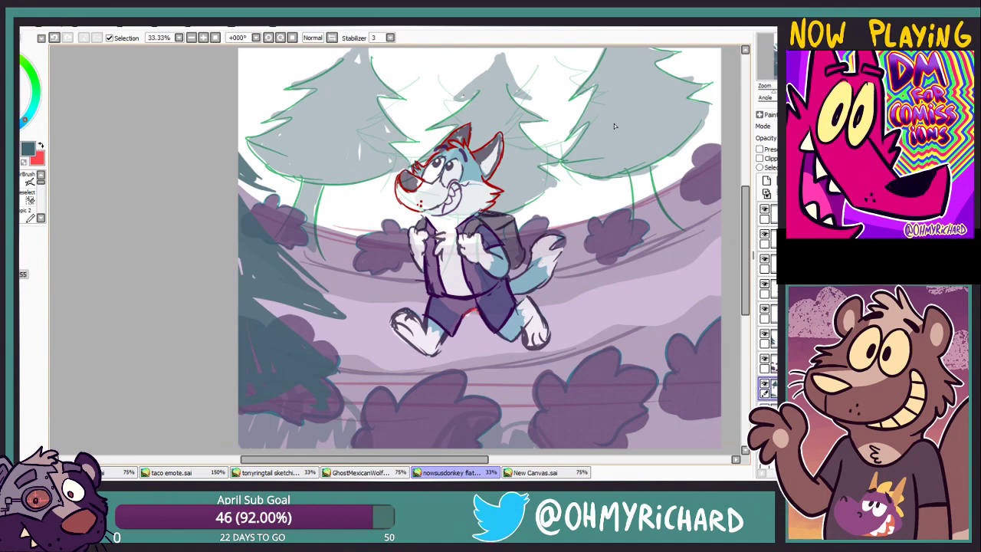
left_click_drag(655, 189, 611, 144)
key("b")
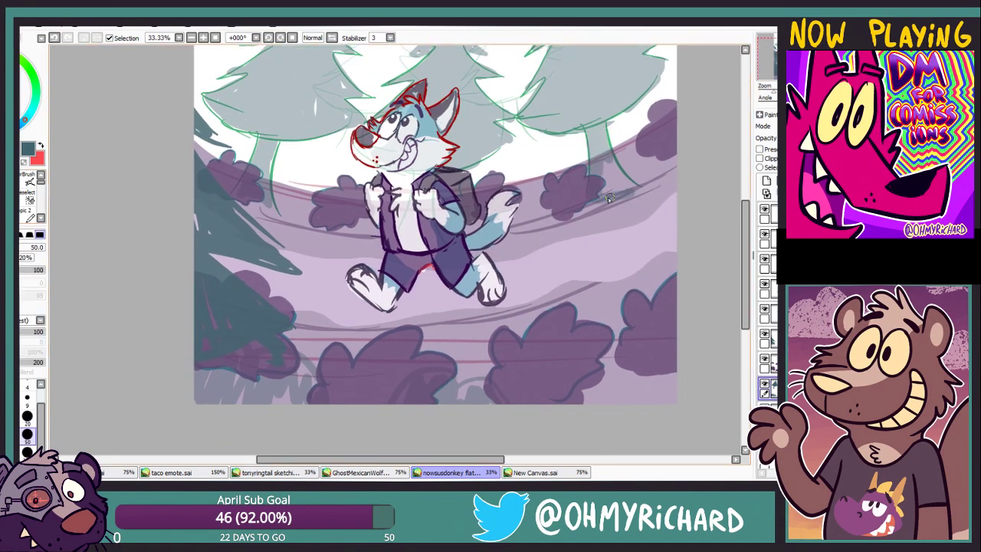
scroll(606, 182, "up", 3)
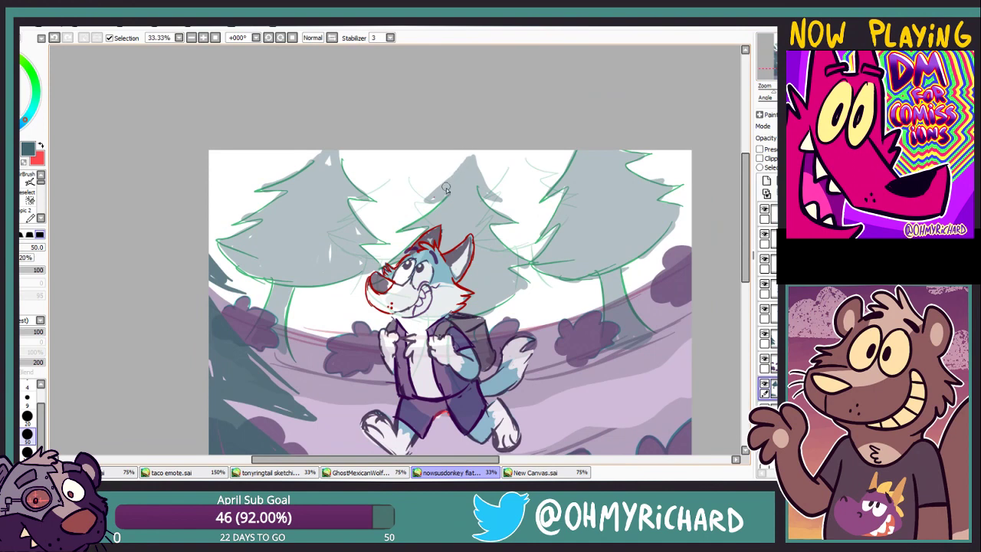
scroll(568, 186, "down", 2)
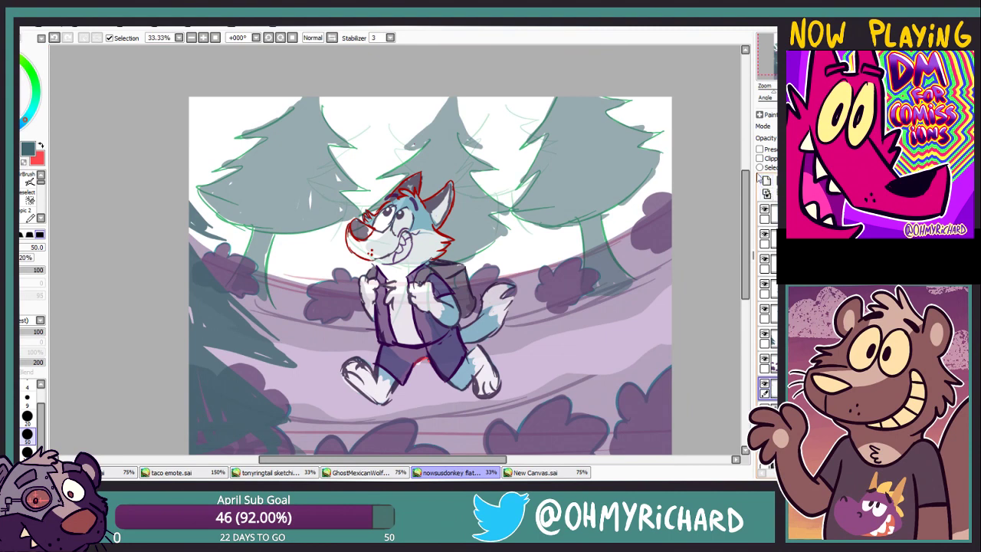
Outline and fill a paler distant pine between the middle and right background pines
left_click_drag(506, 198, 552, 172)
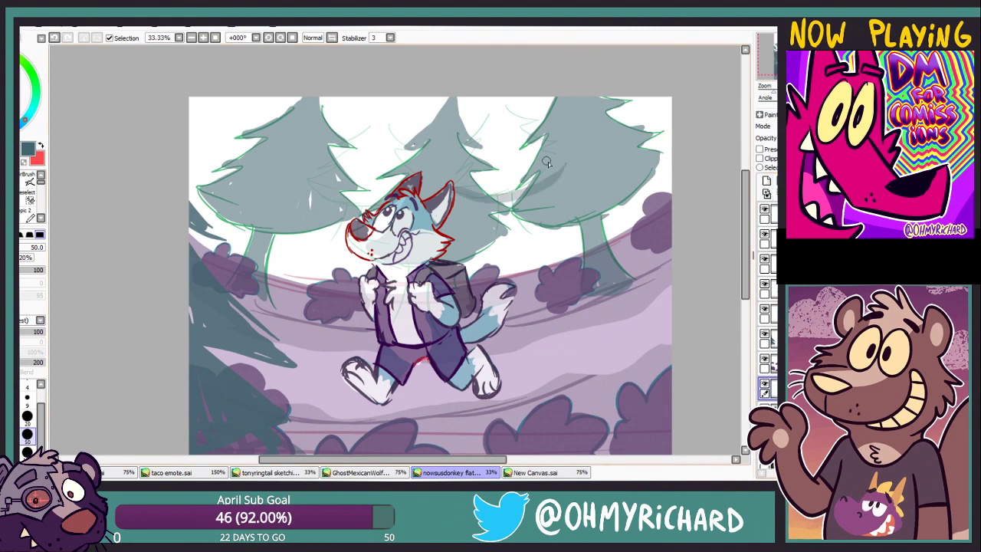
mouse_move(469, 139)
left_mouse_down()
mouse_move(487, 119)
mouse_move(540, 124)
mouse_move(556, 153)
left_mouse_up()
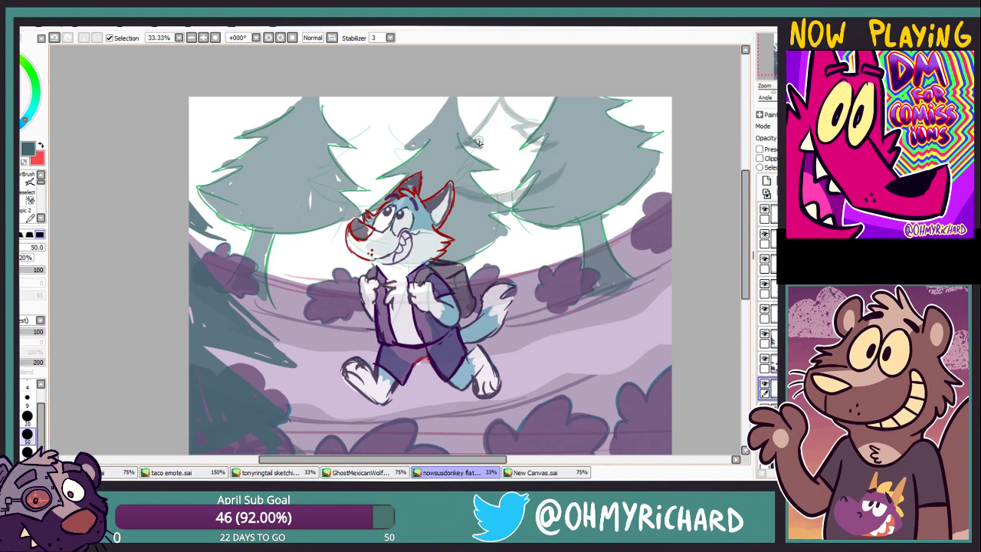
key("g")
left_click(504, 172)
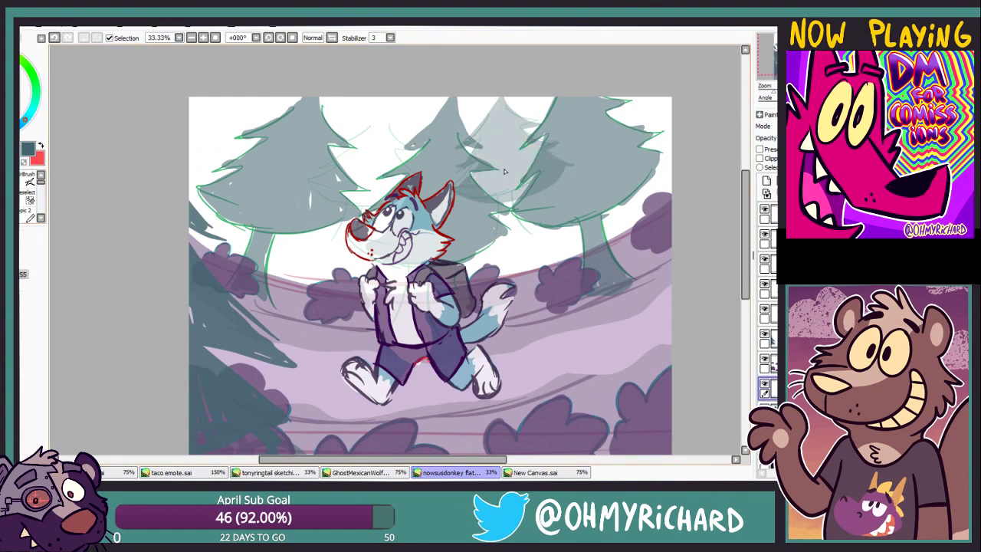
key("b")
left_click(763, 89)
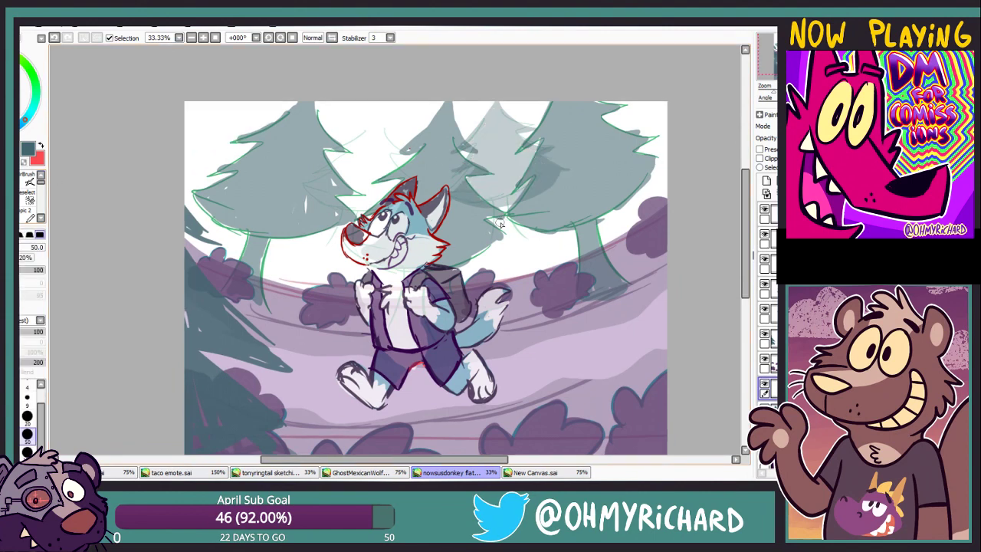
Extend the pale pine's base below the branches and erase its overlaps on the neighbouring pines
mouse_move(500, 224)
left_mouse_down()
mouse_move(523, 251)
mouse_move(496, 258)
mouse_move(489, 216)
mouse_move(479, 261)
mouse_move(478, 251)
mouse_move(524, 233)
left_mouse_up()
key("e")
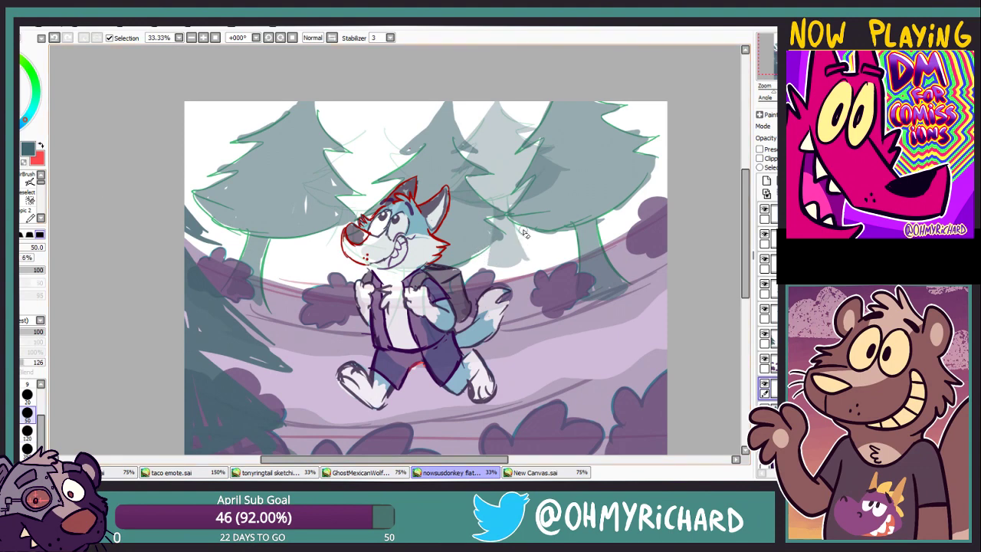
left_click_drag(498, 115, 510, 230)
mouse_move(529, 168)
left_mouse_down()
mouse_move(546, 208)
mouse_move(549, 141)
left_mouse_up()
left_click_drag(452, 140, 472, 201)
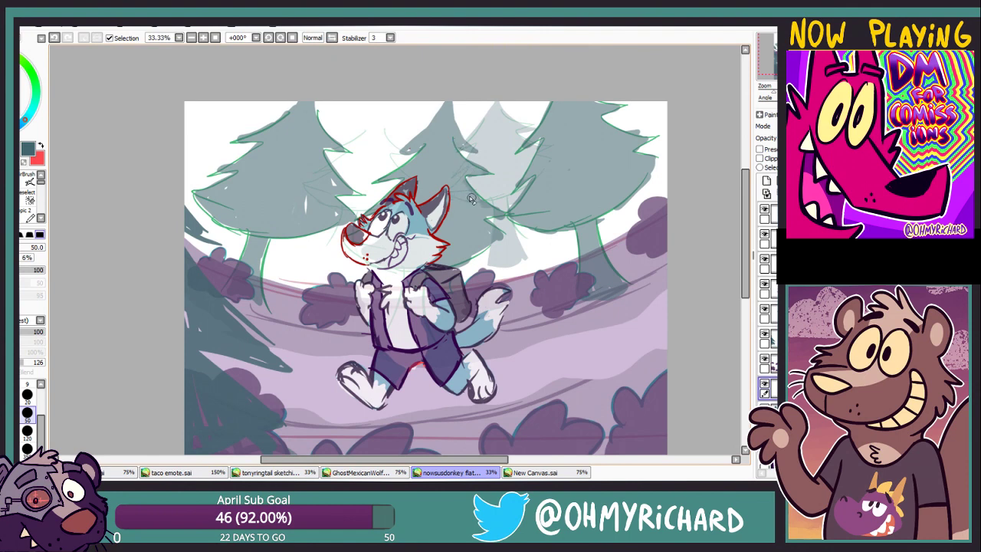
Paint a second pale distant pine between the left and middle pines, erasing its overlaps on them
key("n")
mouse_move(341, 123)
left_mouse_down()
mouse_move(400, 148)
mouse_move(336, 175)
mouse_move(368, 207)
mouse_move(337, 198)
mouse_move(328, 180)
left_mouse_up()
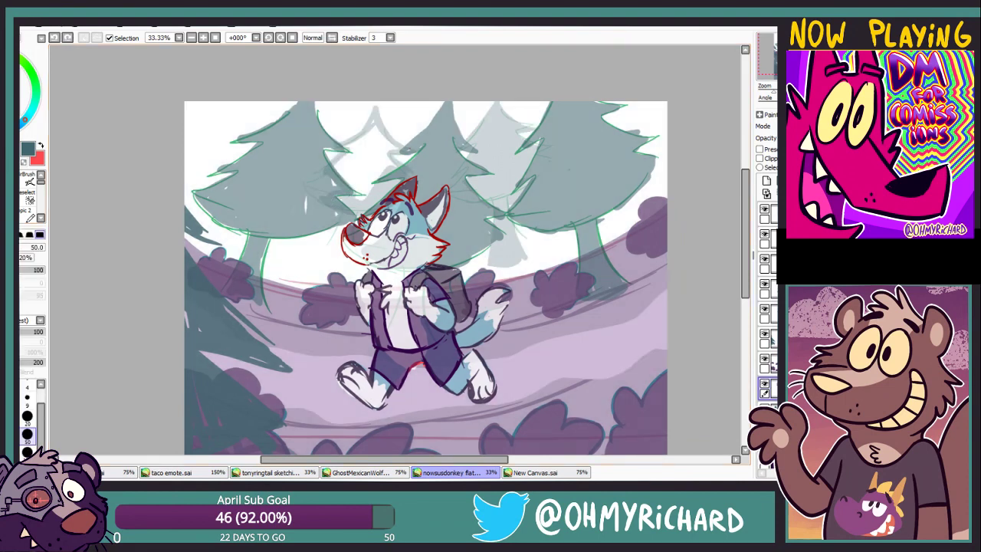
mouse_move(354, 132)
left_mouse_down()
mouse_move(385, 177)
mouse_move(331, 183)
mouse_move(350, 192)
mouse_move(340, 215)
left_mouse_up()
key("e")
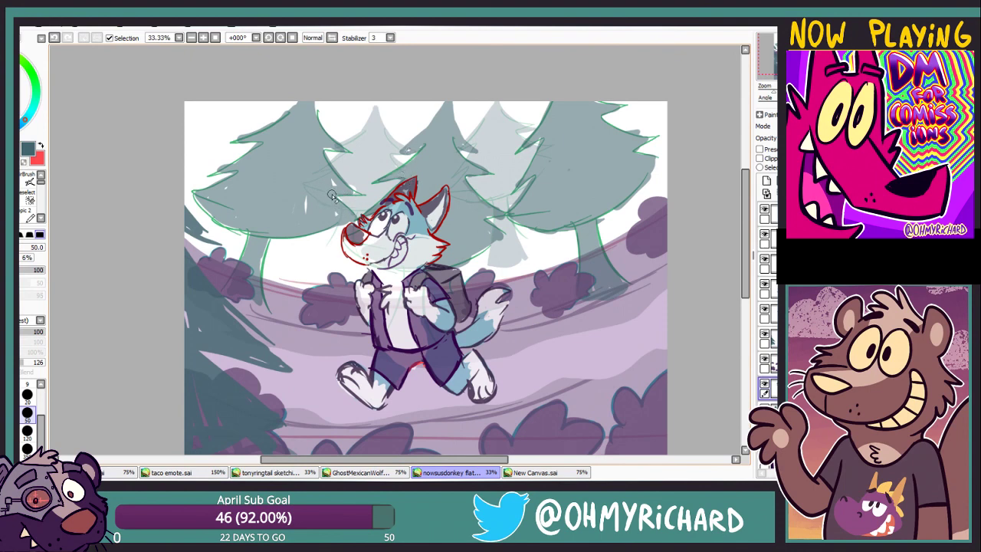
left_click_drag(332, 193, 312, 185)
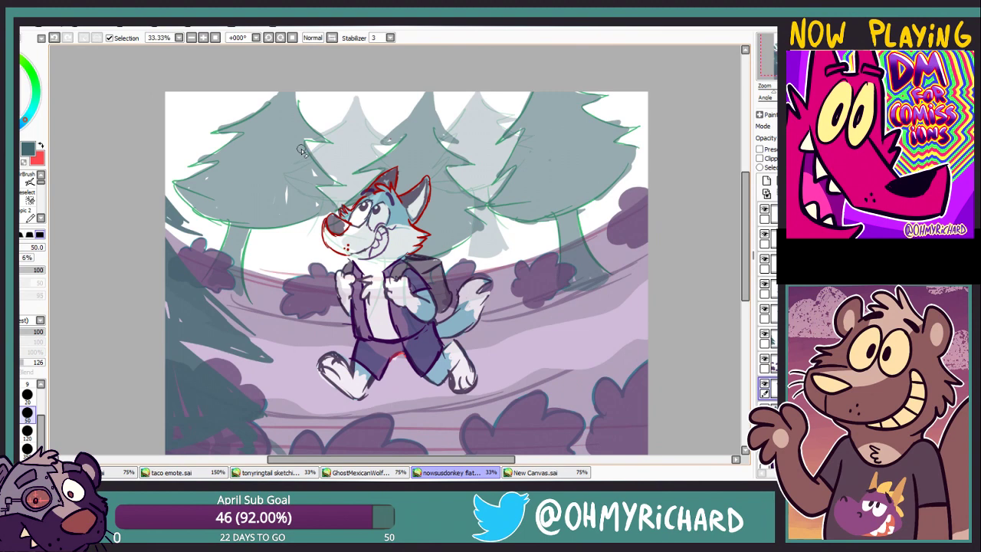
left_click_drag(301, 150, 344, 131)
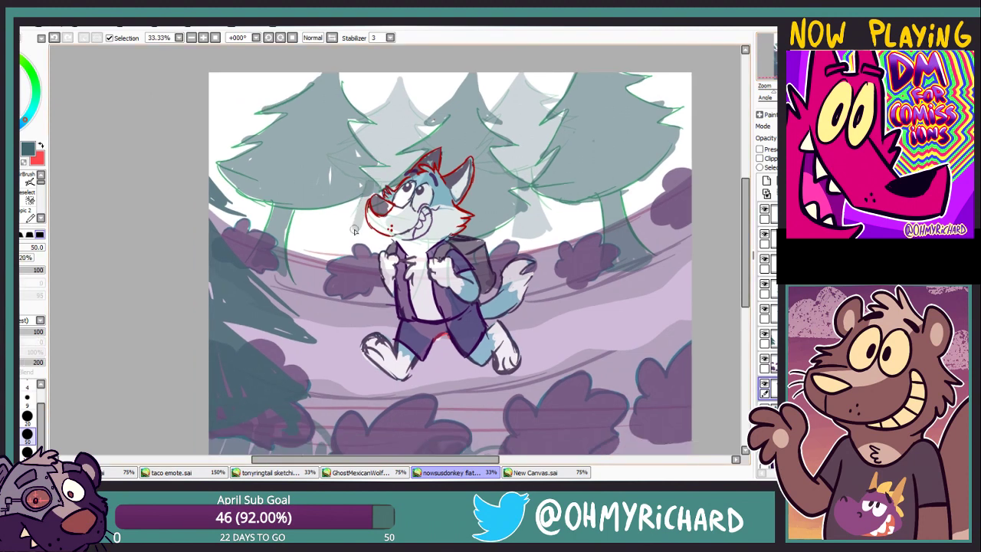
key("e")
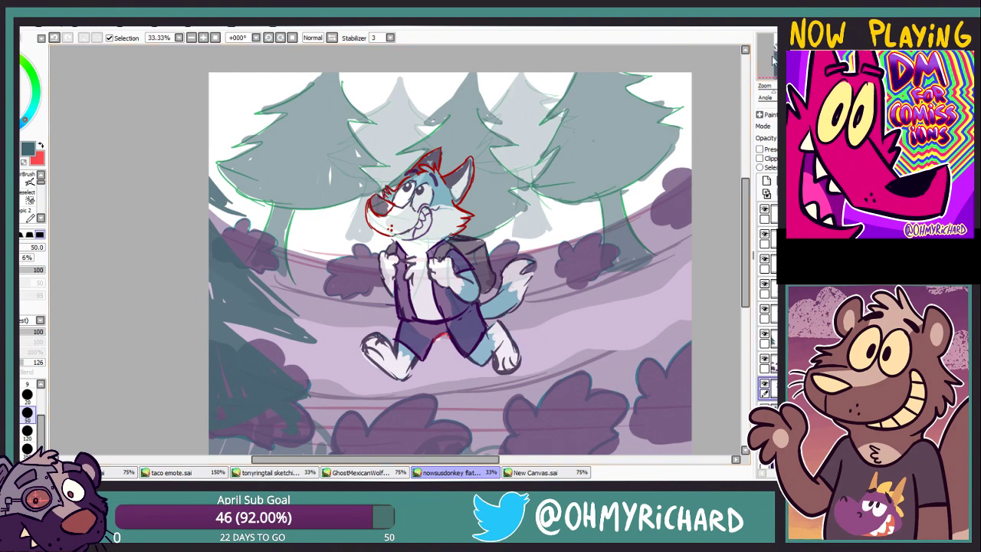
Sketch dark purple lines across the left and right background pines with a size 20 brush
left_click_drag(773, 59, 776, 61)
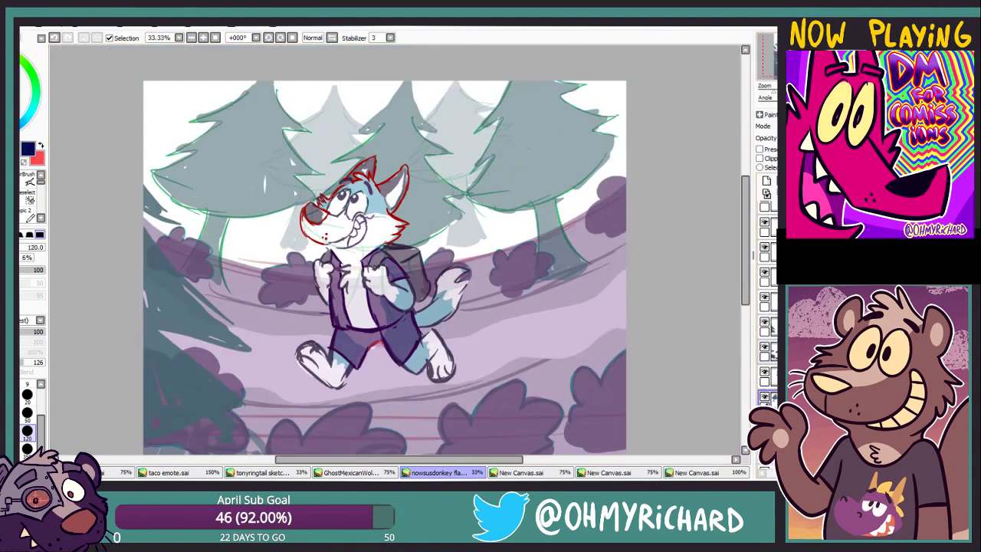
key("e")
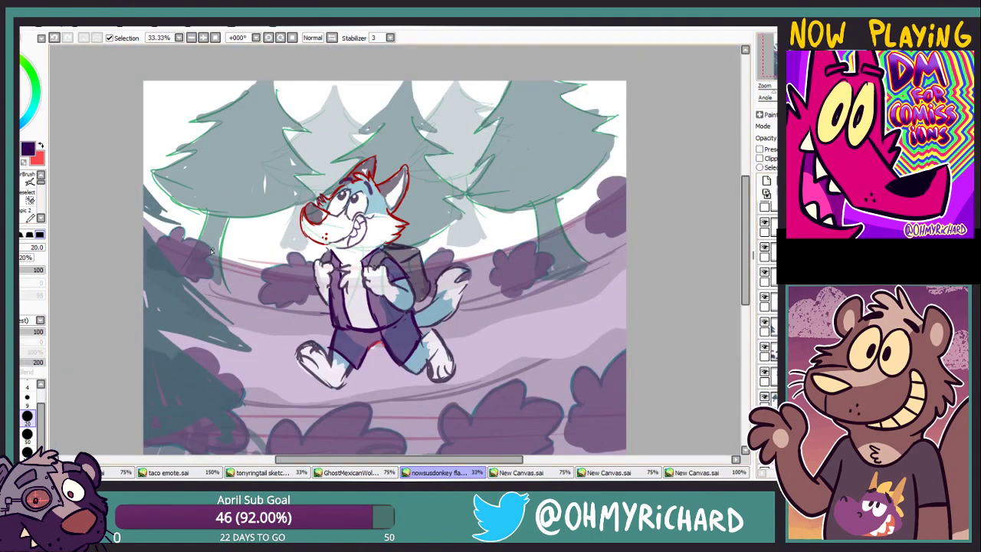
left_click_drag(143, 211, 272, 207)
left_click_drag(585, 176, 627, 172)
left_click_drag(142, 197, 241, 192)
left_click_drag(537, 160, 627, 165)
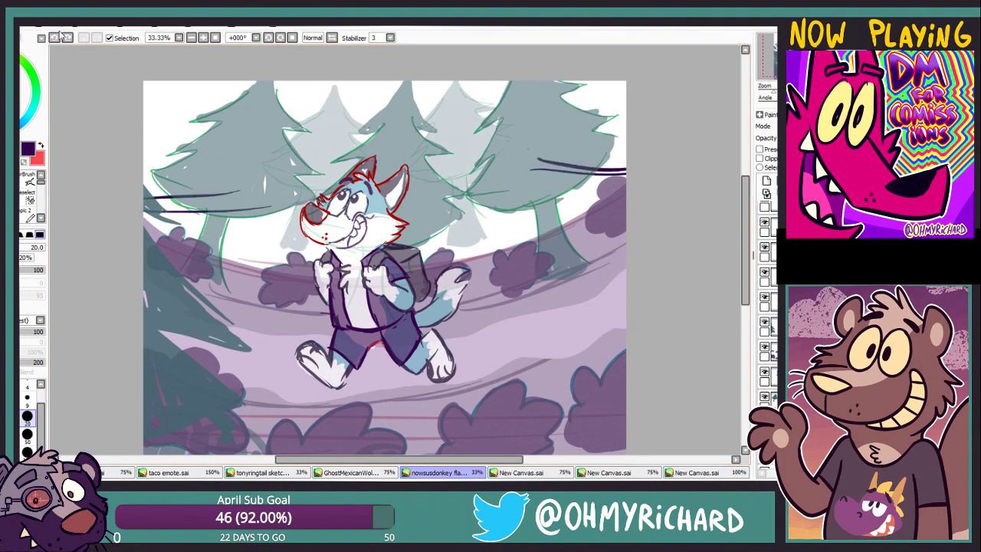
key("b")
scroll(694, 183, "down", 1)
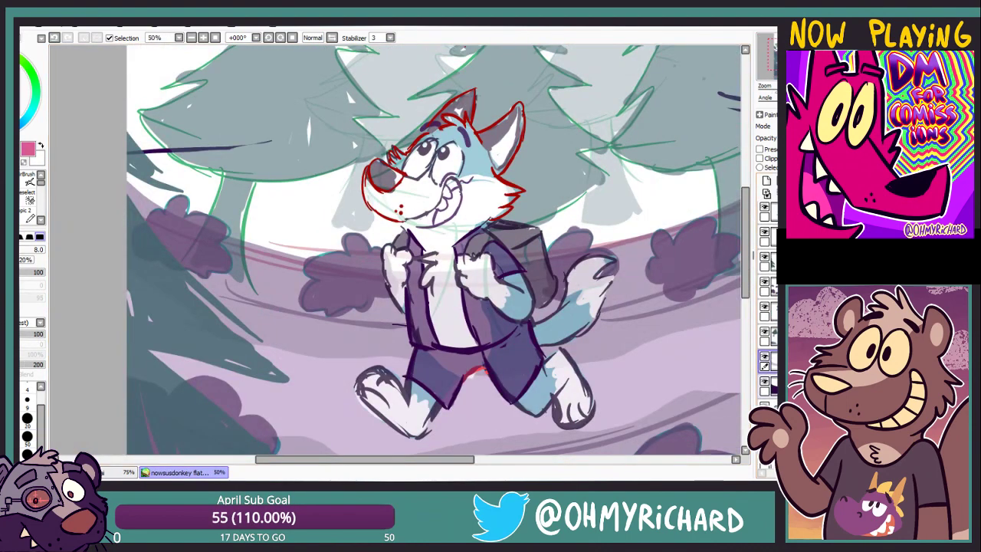
Group the character layers into a folder, switching single layers off and on to identify them
left_click(766, 213)
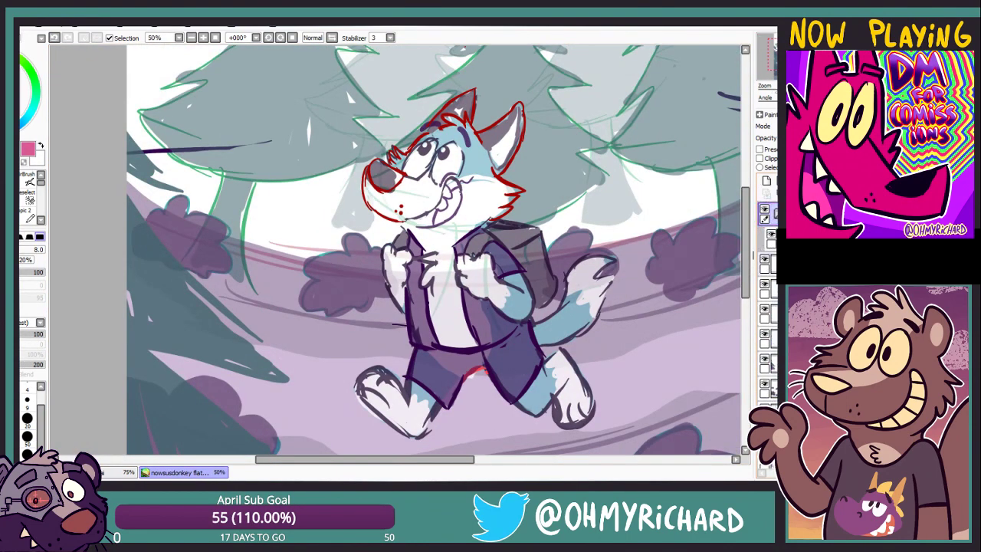
left_click(764, 260)
left_click(764, 261)
left_click(764, 357)
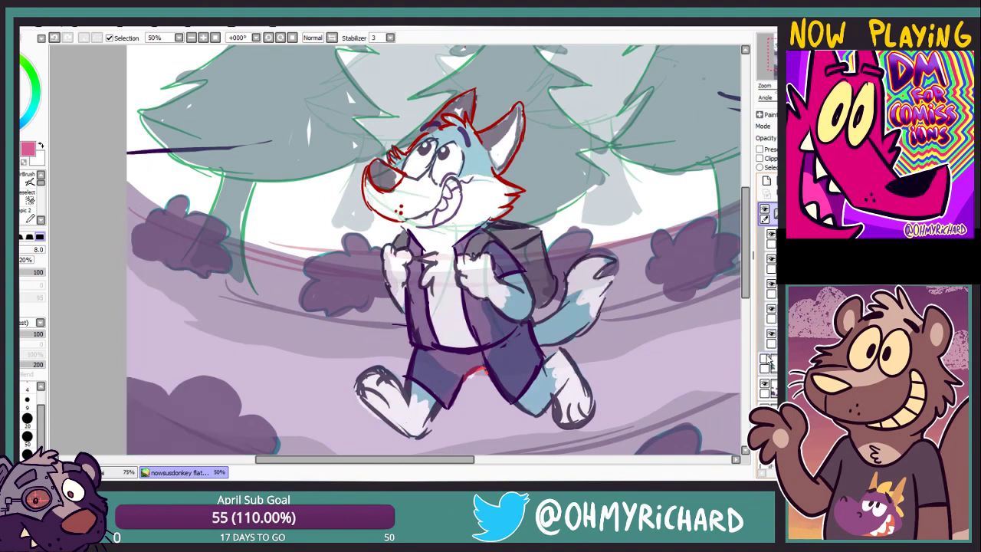
left_click(764, 358)
left_click(764, 284)
left_click(764, 284)
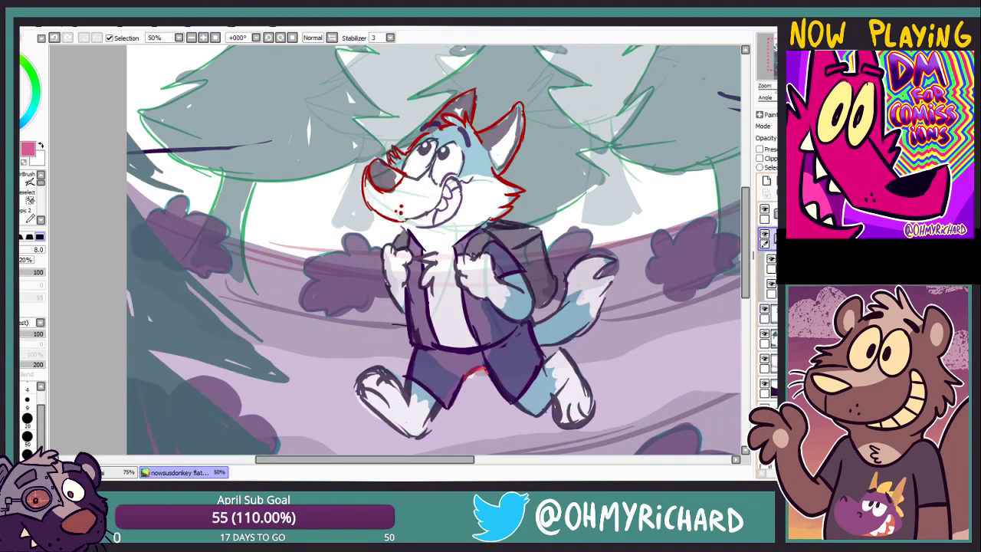
Gather the background layers in a second folder while checking the forest and the character
scroll(434, 253, "down", 3)
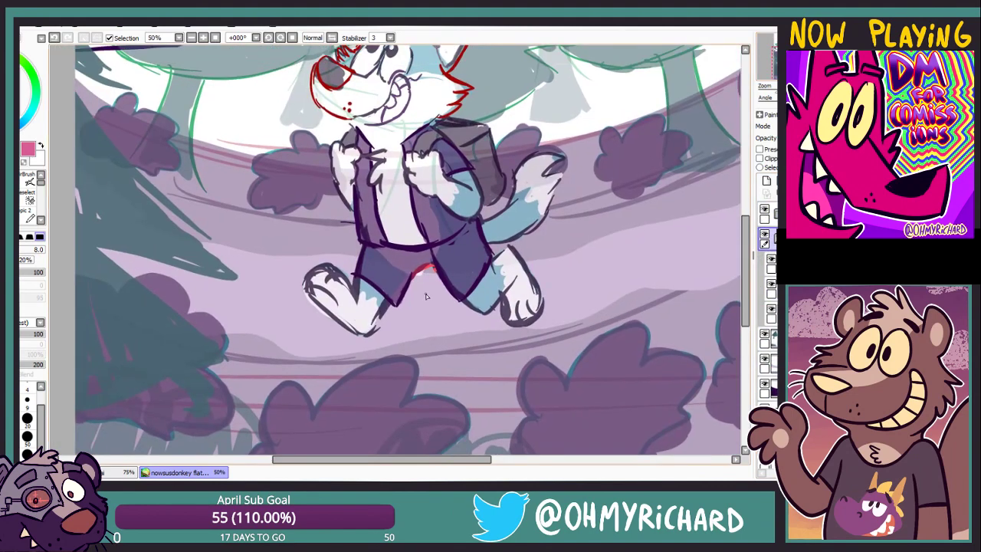
key("ctrl+minus")
key("ctrl+plus")
scroll(399, 253, "down", 2)
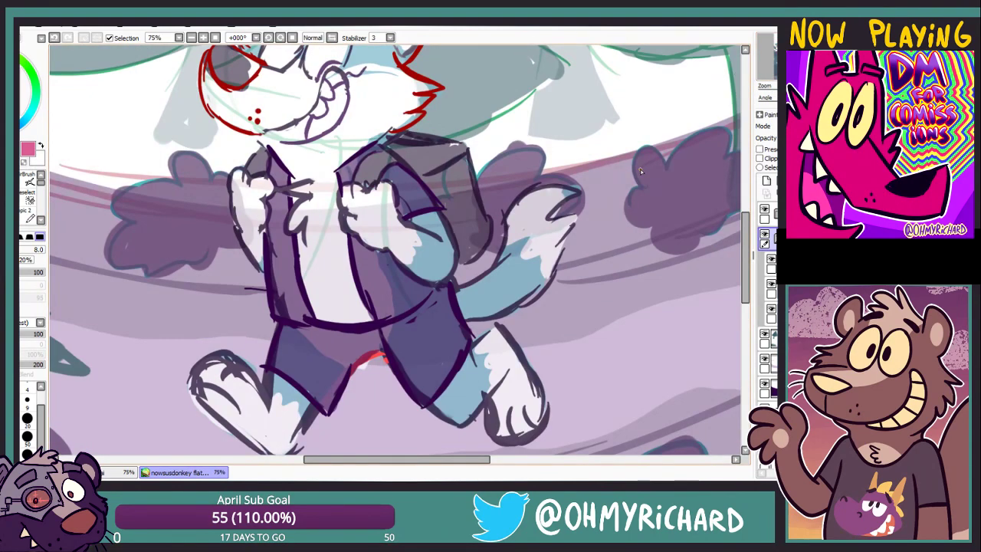
key("ctrl+minus")
scroll(675, 130, "down", 1)
key("ctrl+plus")
scroll(708, 95, "down", 1)
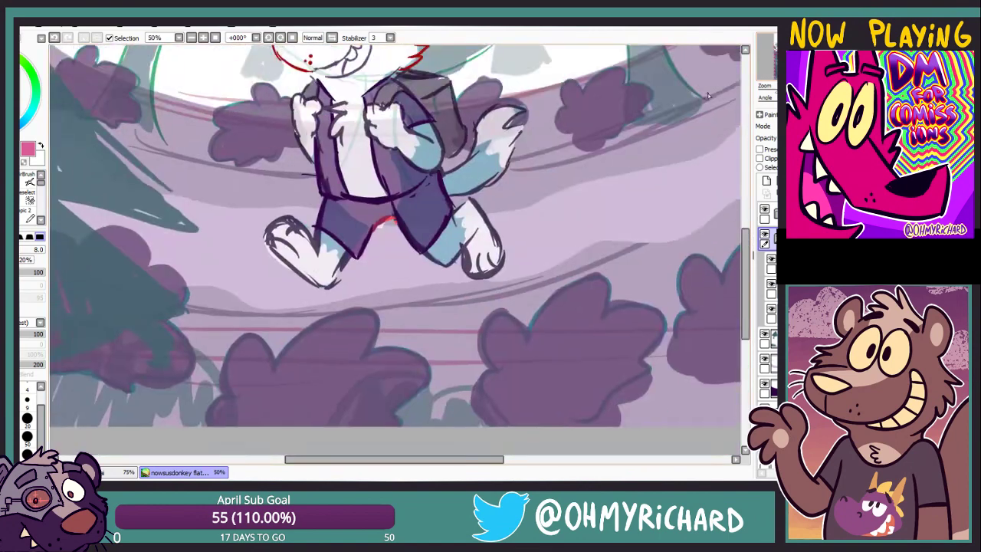
key("ctrl+minus")
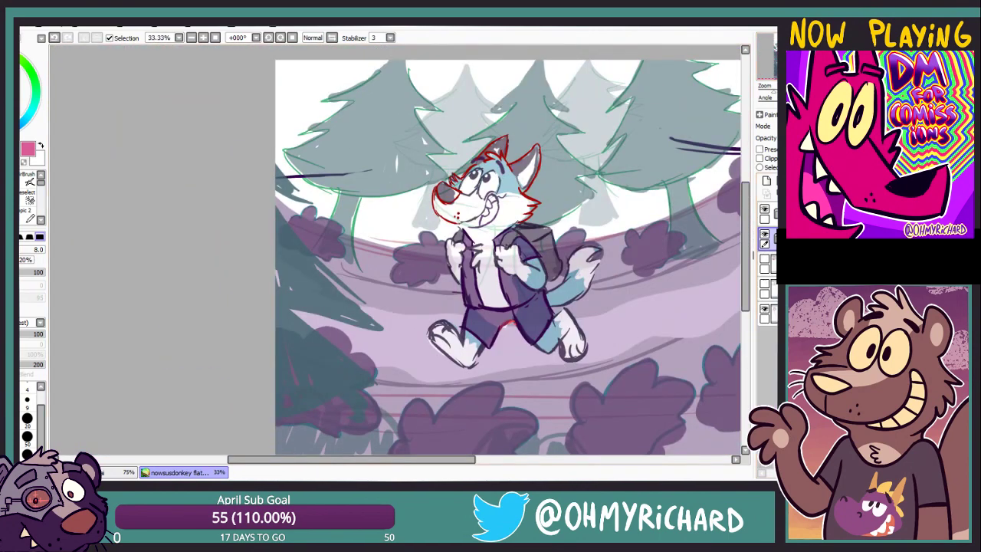
Lower the opacity of the background and character folders and add a new layer above them
left_click_drag(491, 253, 419, 239)
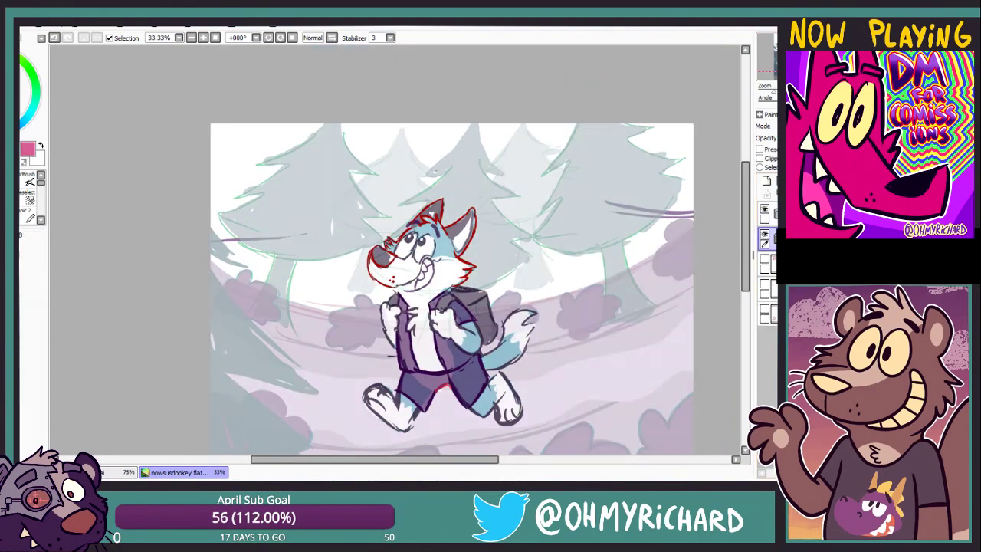
scroll(556, 154, "up", 3)
scroll(591, 300, "down", 3)
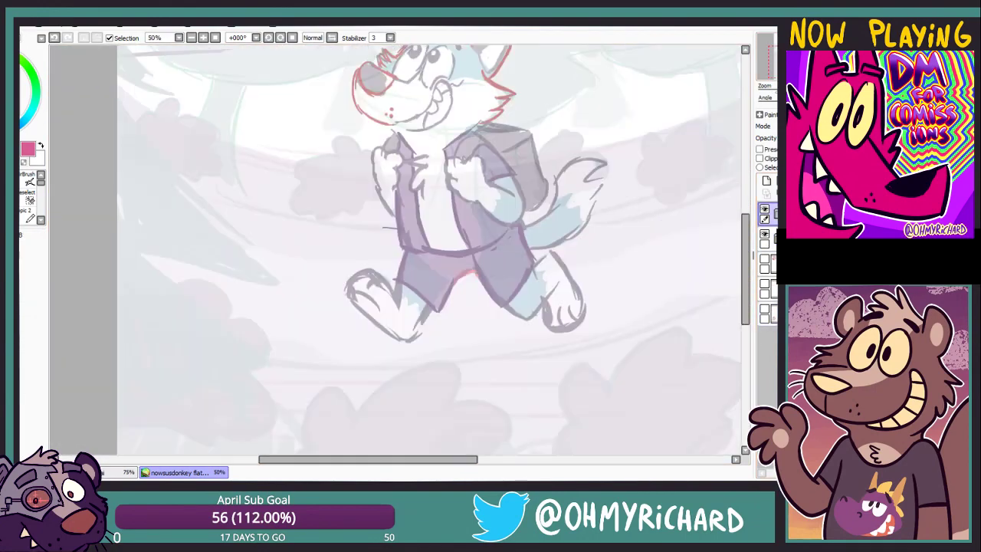
left_click_drag(429, 229, 464, 318)
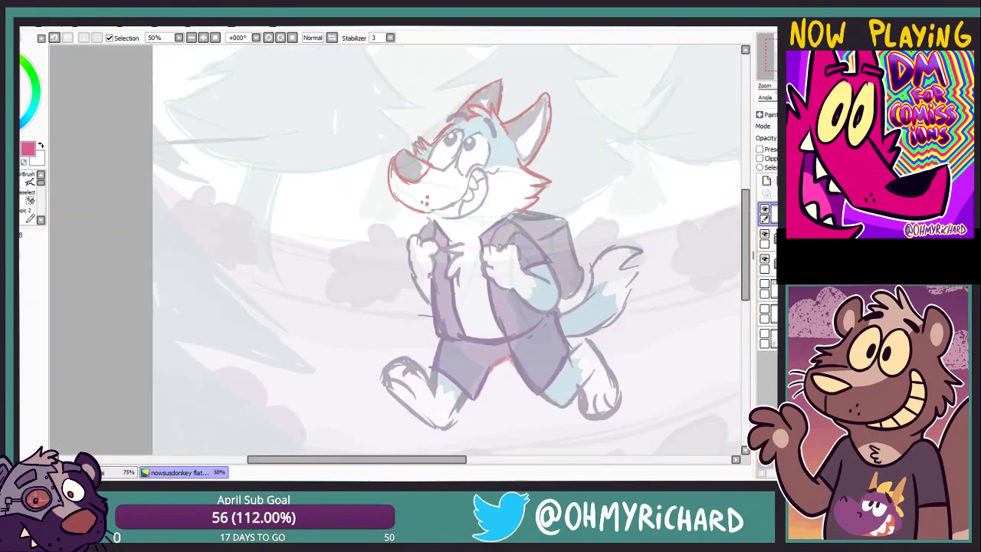
Switch to a near-black colour, enlarge the brush to 14, and try line-art strokes along the wolf's muzzle
key("n")
scroll(379, 219, "up", 2)
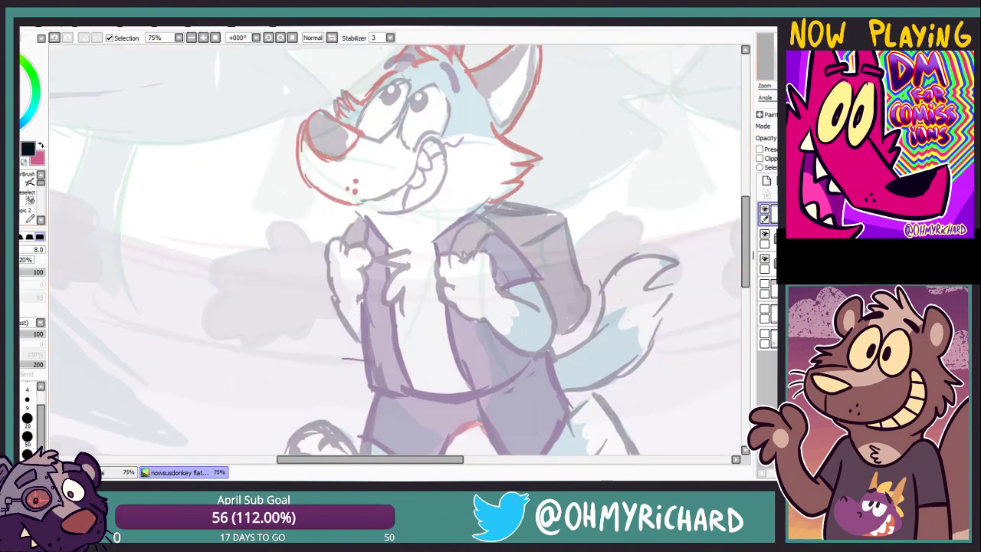
left_click_drag(334, 207, 422, 239)
key("ctrl+z")
key("bracketright")
mouse_move(249, 145)
left_mouse_down()
mouse_move(254, 135)
mouse_move(298, 147)
mouse_move(291, 115)
mouse_move(291, 149)
left_mouse_up()
left_click_drag(327, 195, 395, 175)
key("ctrl+z")
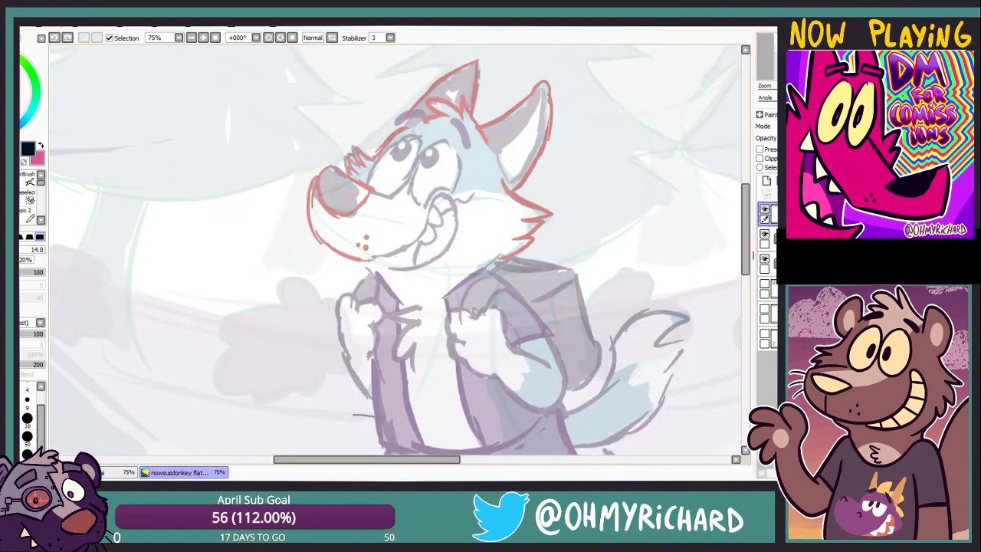
Enlarge the brush to 16 and sketch an oval construction guide around the wolf's head, undoing the first round attempt
left_click_drag(371, 214, 459, 191)
key("bracketright")
mouse_move(537, 126)
left_mouse_down()
mouse_move(456, 141)
mouse_move(388, 214)
left_mouse_up()
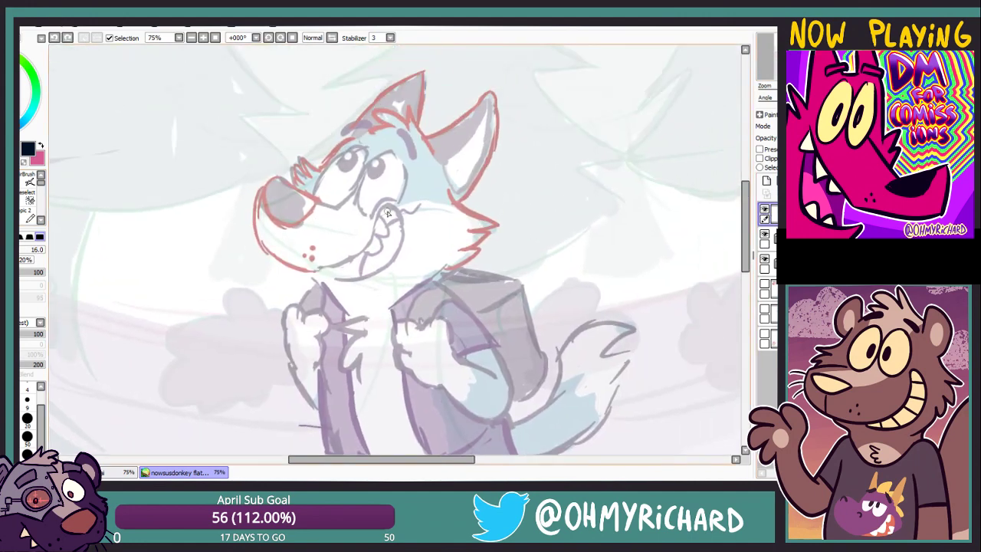
left_click_drag(399, 148, 457, 187)
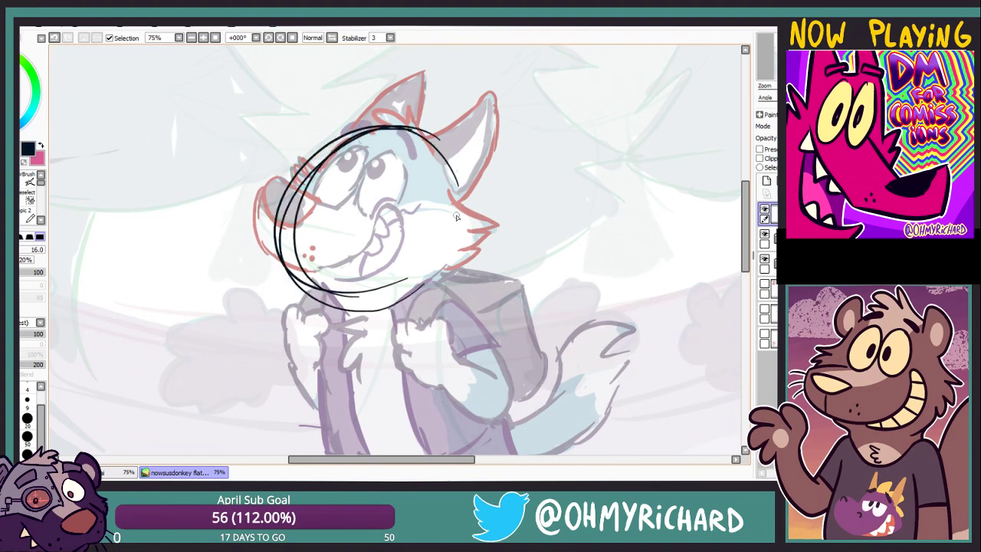
key("ctrl+z")
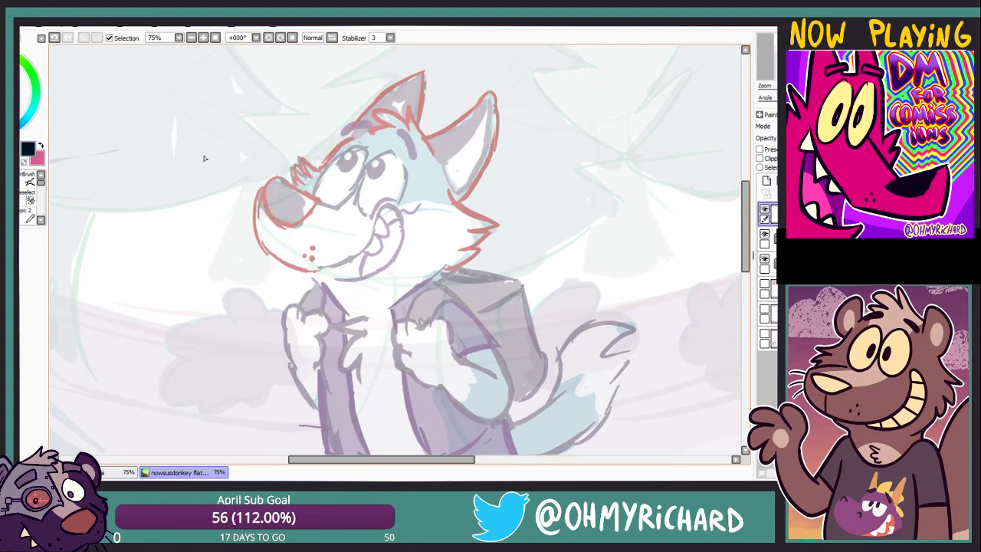
mouse_move(402, 129)
left_mouse_down()
mouse_move(458, 198)
mouse_move(455, 234)
mouse_move(426, 264)
left_mouse_up()
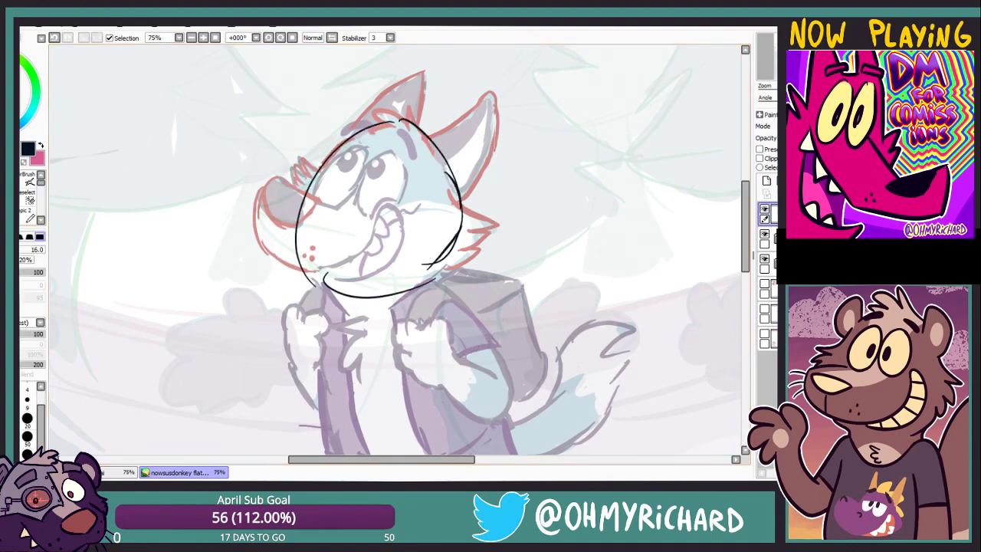
Select the oval head guide and shift it slightly toward the muzzle to fit the sketched head
key("a")
mouse_move(422, 82)
left_mouse_down()
mouse_move(527, 244)
mouse_move(429, 85)
left_mouse_up()
key("ctrl+t")
left_click_drag(462, 207, 452, 201)
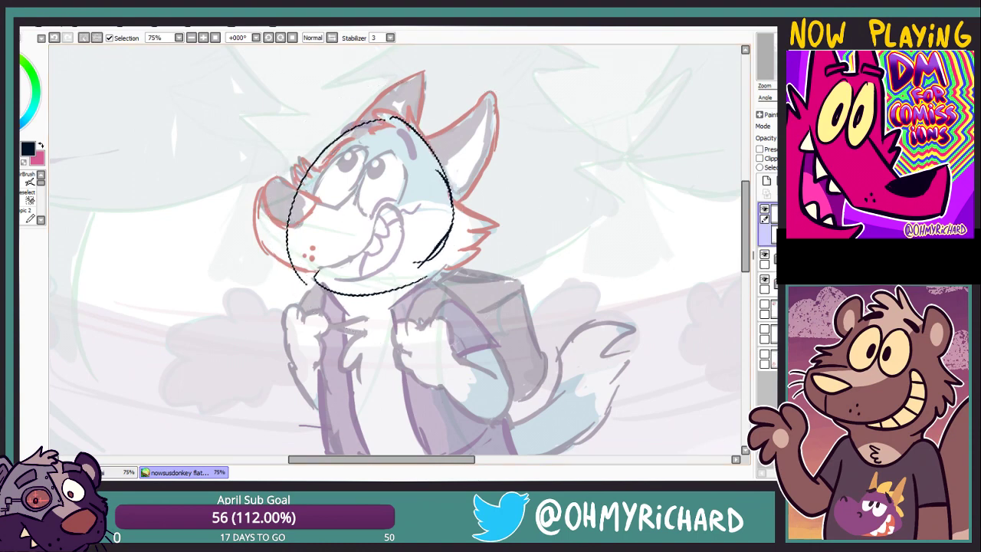
key("Return")
Ink the muzzle outline from the nose bridge around the snout to the chin
key("n")
mouse_move(337, 206)
left_mouse_down()
mouse_move(268, 177)
mouse_move(299, 268)
left_mouse_up()
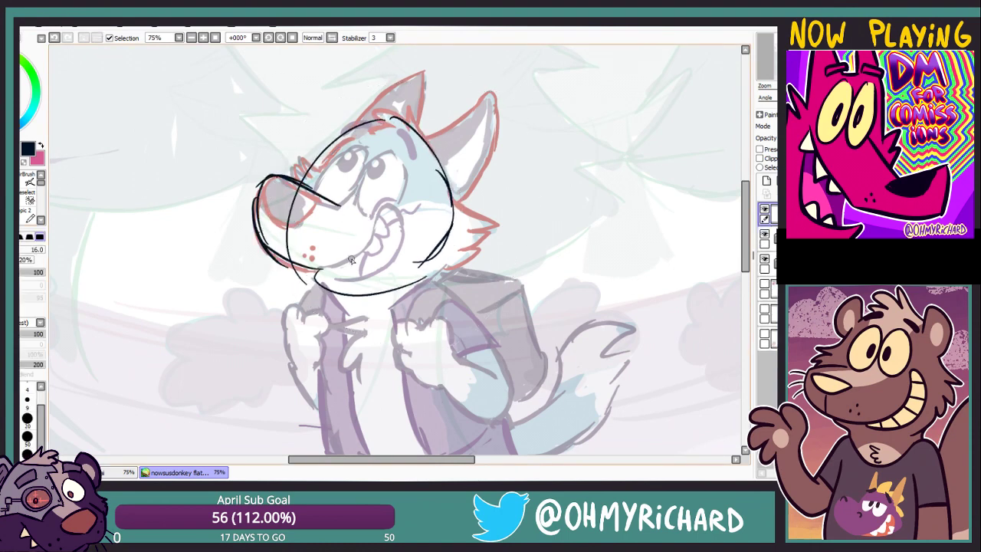
key("bracketright")
key("n")
Ink the spiky cheek fur, the jaw, the forehead line and the hair tuft on top of the head
mouse_move(450, 187)
left_mouse_down()
mouse_move(483, 218)
mouse_move(317, 284)
mouse_move(382, 287)
left_mouse_up()
left_click_drag(310, 182, 334, 158)
left_click_drag(430, 142, 438, 152)
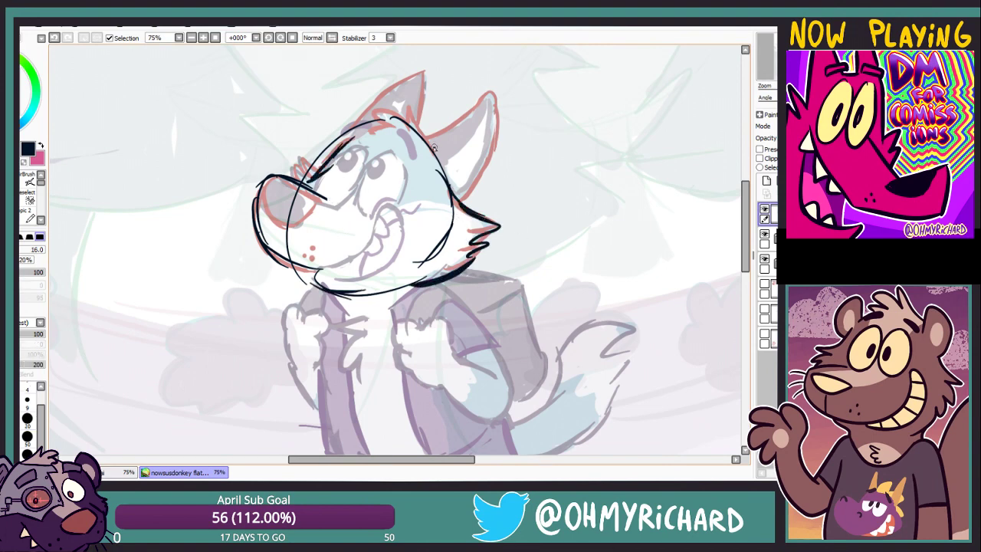
left_click_drag(379, 123, 436, 147)
left_click_drag(374, 130, 397, 112)
Erase the parts of the oval guide crossing the cheek, the muzzle and the forehead
key("n")
left_click_drag(368, 209, 347, 187)
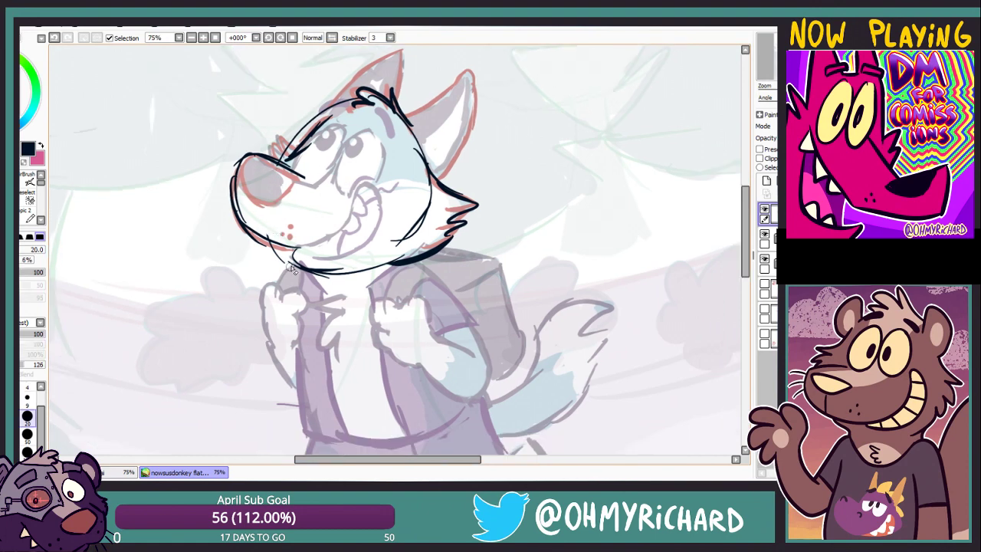
mouse_move(398, 244)
left_mouse_down()
mouse_move(429, 191)
mouse_move(423, 146)
mouse_move(397, 117)
mouse_move(404, 133)
left_mouse_up()
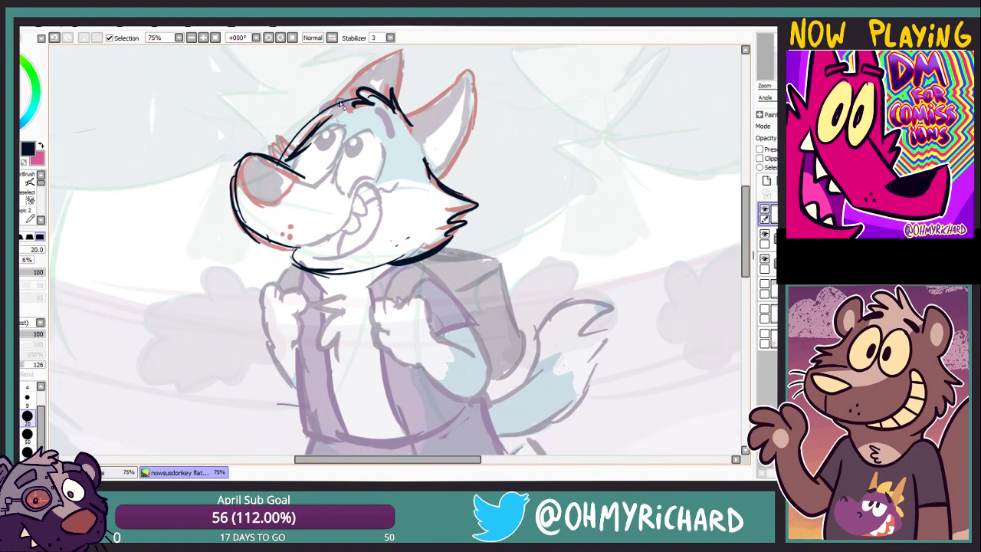
mouse_move(342, 105)
left_mouse_down()
mouse_move(286, 150)
mouse_move(302, 160)
mouse_move(282, 181)
left_mouse_up()
key("n")
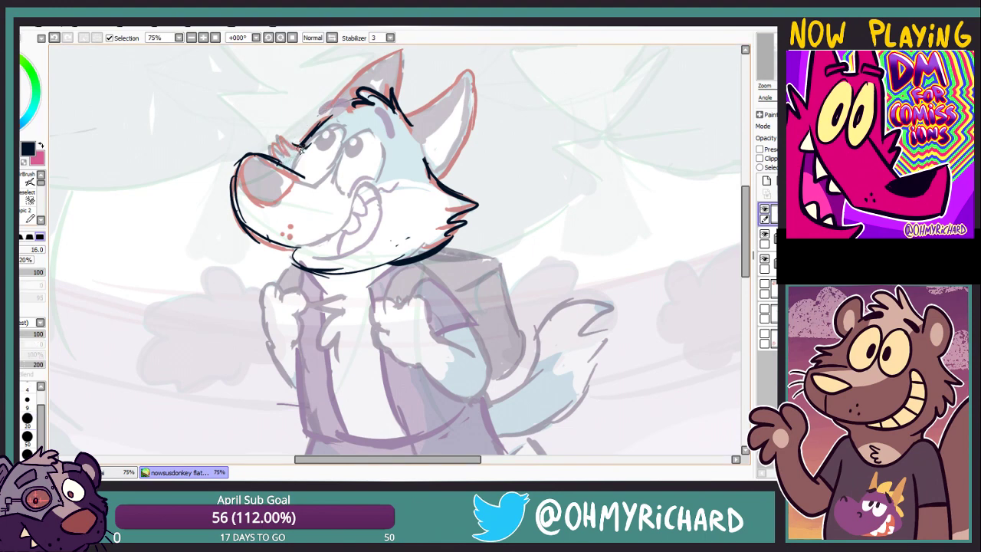
Erase the guide line under the jaw and clean the leftover specks, toggling the line layer's visibility to check
left_click_drag(301, 149, 367, 215)
key("n")
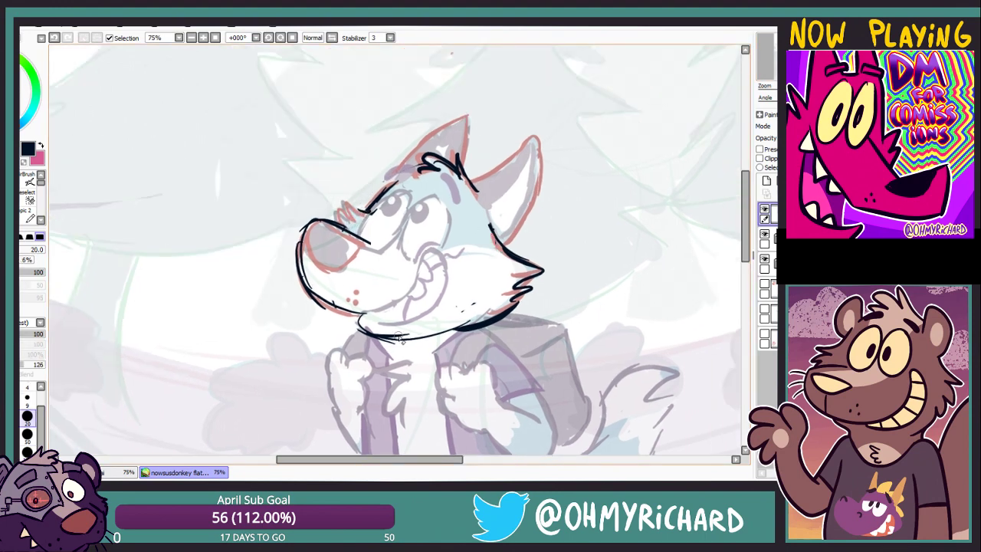
mouse_move(399, 339)
left_mouse_down()
mouse_move(437, 333)
mouse_move(455, 317)
left_mouse_up()
key("n")
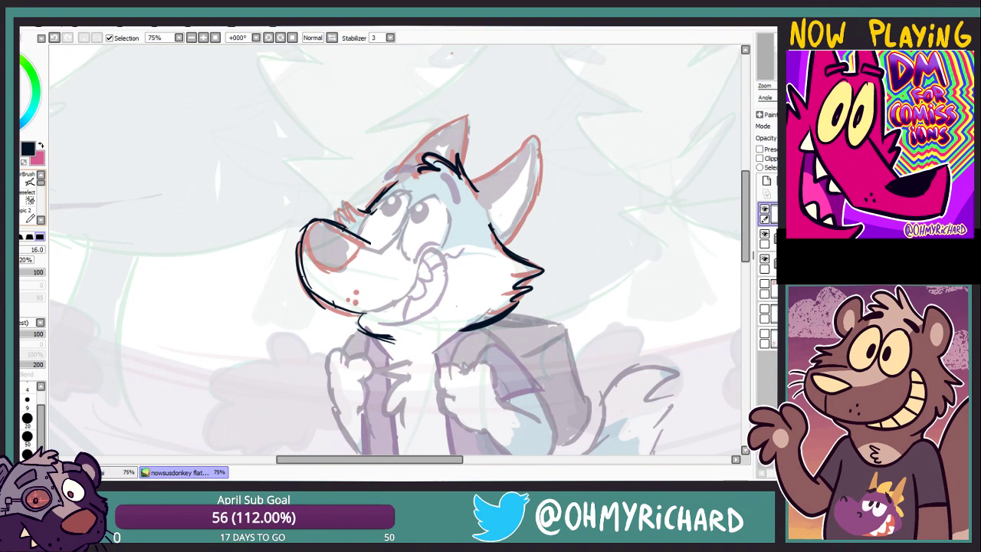
left_click(764, 209)
left_click(764, 208)
mouse_move(376, 218)
left_mouse_down()
mouse_move(319, 156)
mouse_move(334, 173)
left_mouse_up()
key("n")
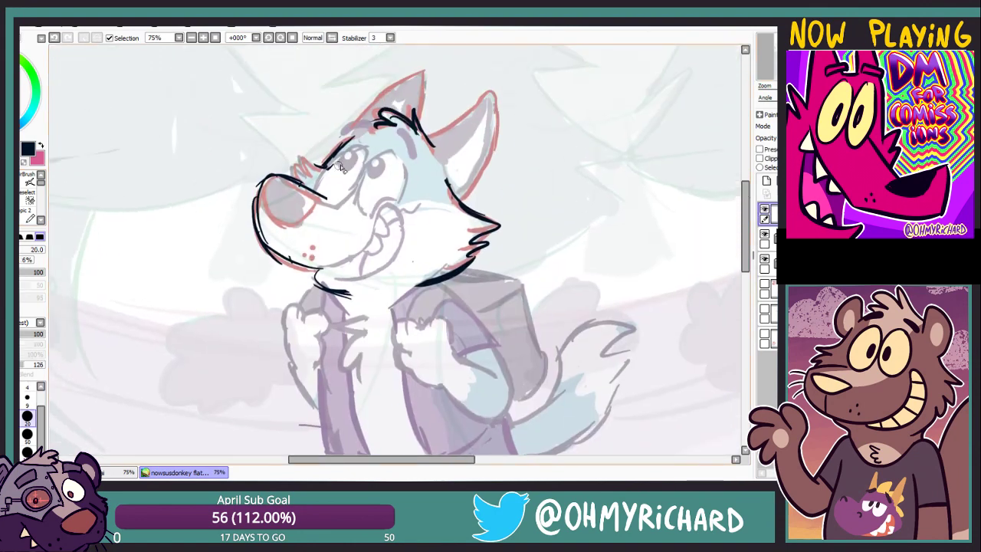
Extend the mouth line along the muzzle's lower edge and try a spiky fur tuft above the nose bridge
key("n")
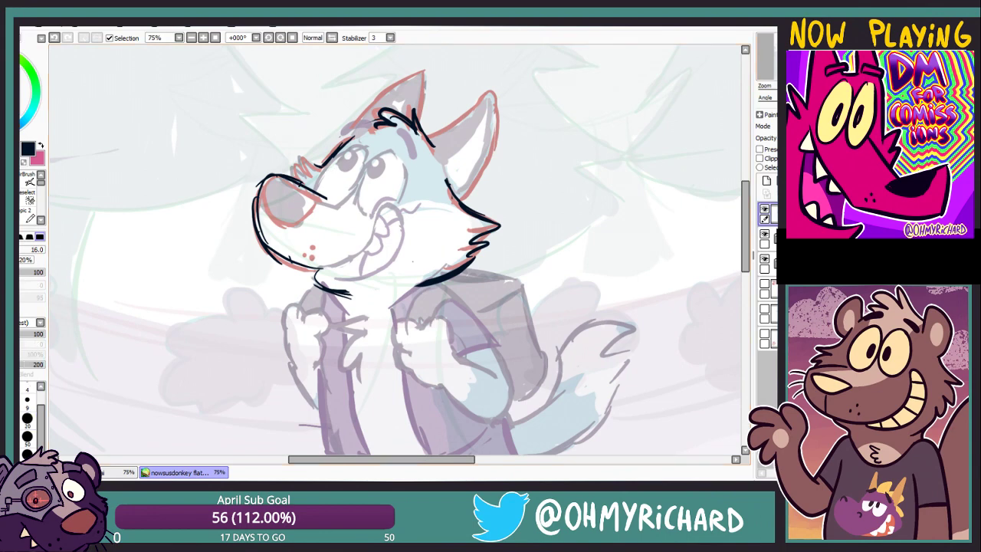
left_click_drag(417, 259, 375, 280)
left_click_drag(301, 285, 409, 270)
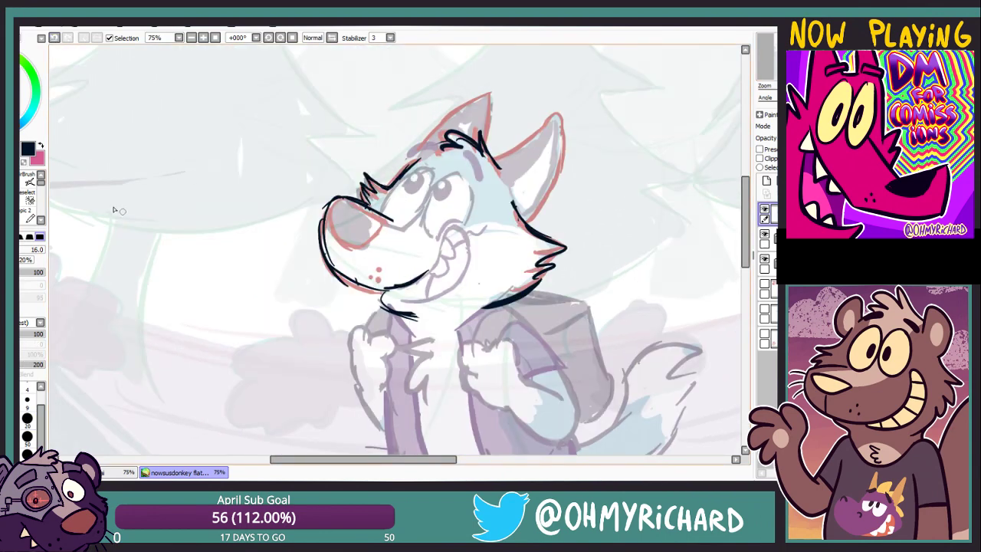
Try strokes with another brush at size 20 on the nose-bridge tuft and beside the head, and undo them
key("b")
left_click_drag(388, 188, 359, 186)
left_click_drag(303, 164, 294, 185)
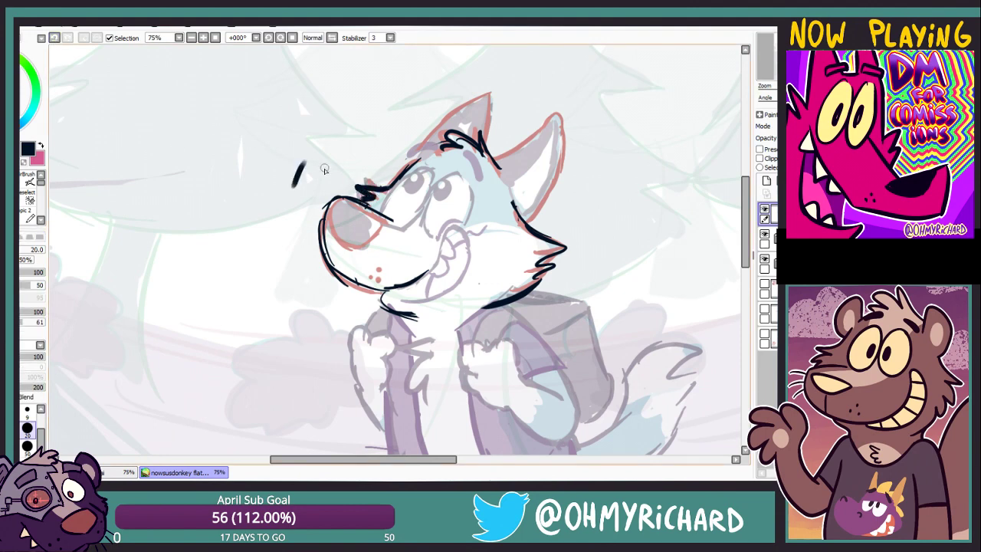
left_click(53, 38)
left_click(53, 38)
Ink the outlines of both ears over the sketch and tidy the lines where they meet the head
left_click_drag(192, 92, 412, 115)
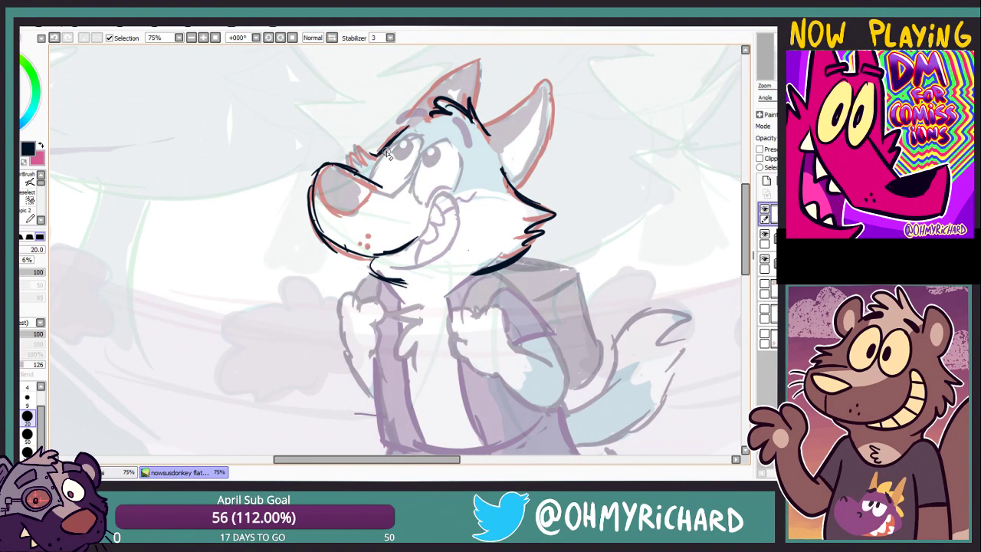
key("n")
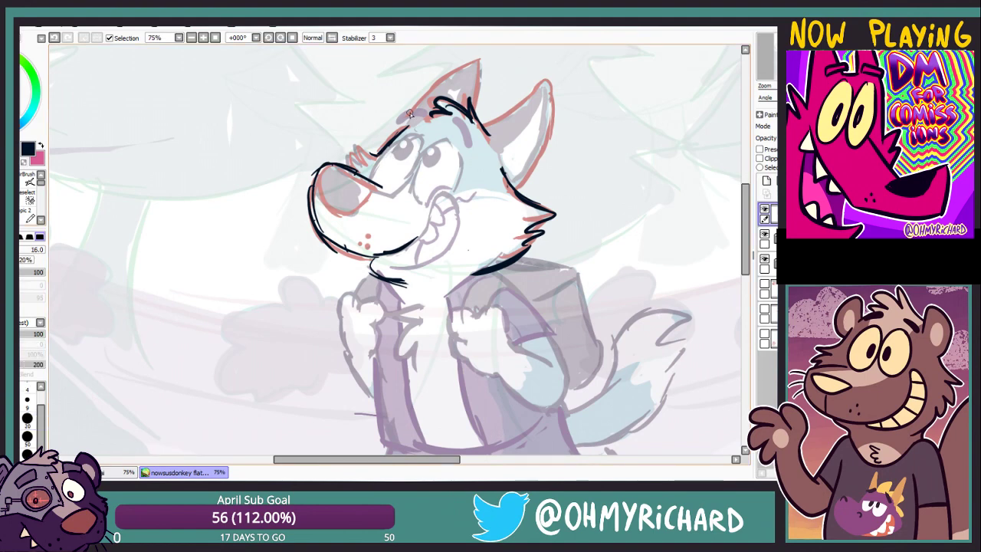
mouse_move(478, 127)
left_mouse_down()
mouse_move(526, 105)
mouse_move(552, 137)
mouse_move(522, 185)
left_mouse_up()
key("e")
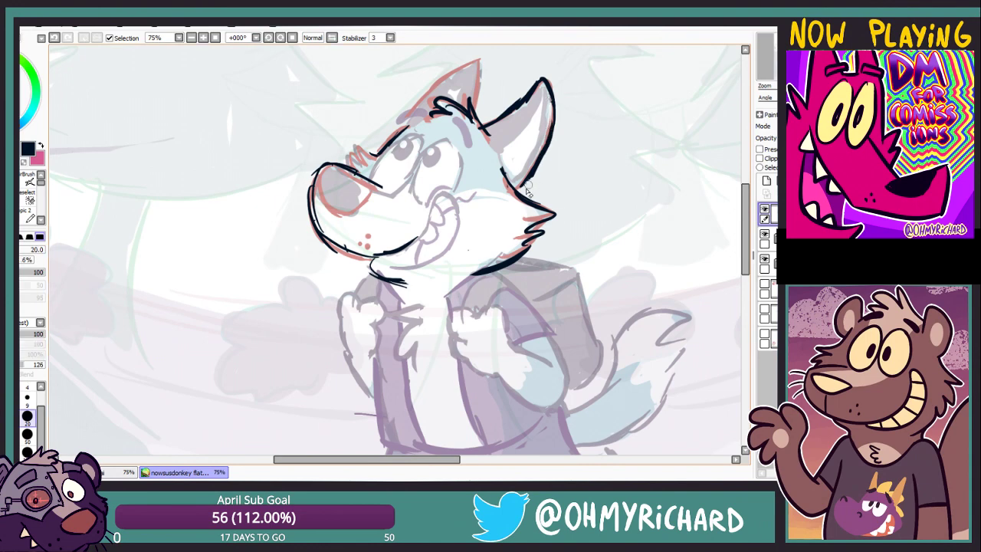
key("n")
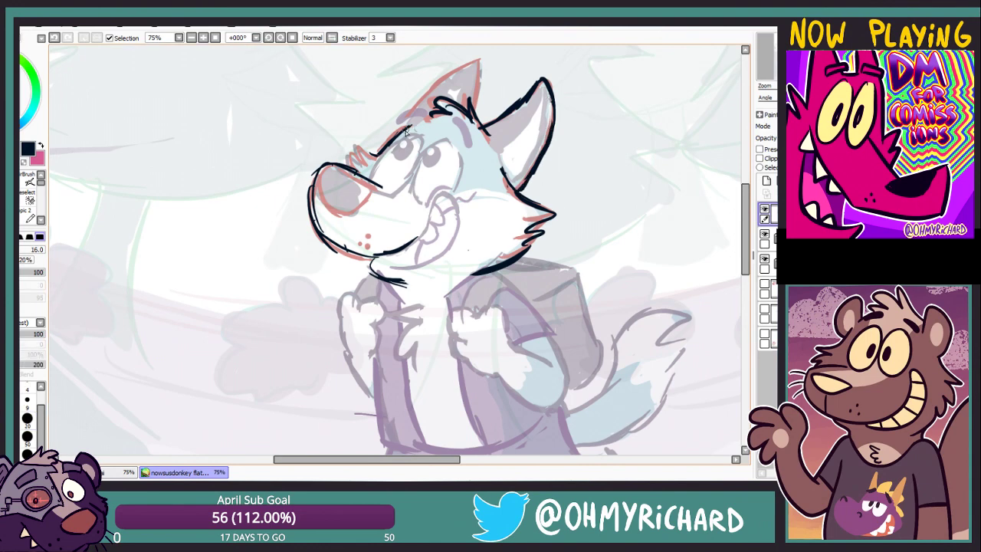
mouse_move(405, 132)
left_mouse_down()
mouse_move(427, 92)
mouse_move(418, 98)
mouse_move(460, 71)
mouse_move(475, 79)
mouse_move(474, 106)
left_mouse_up()
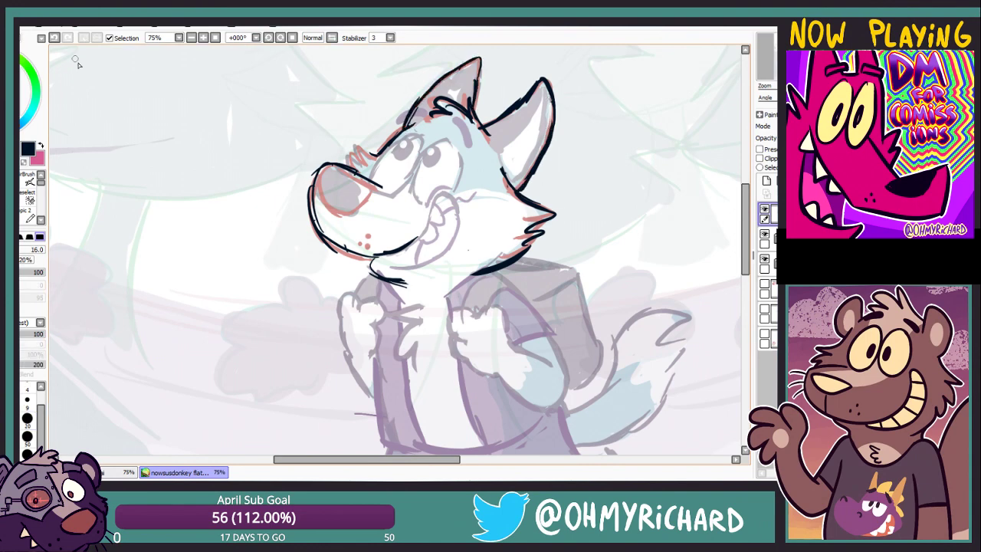
key("e")
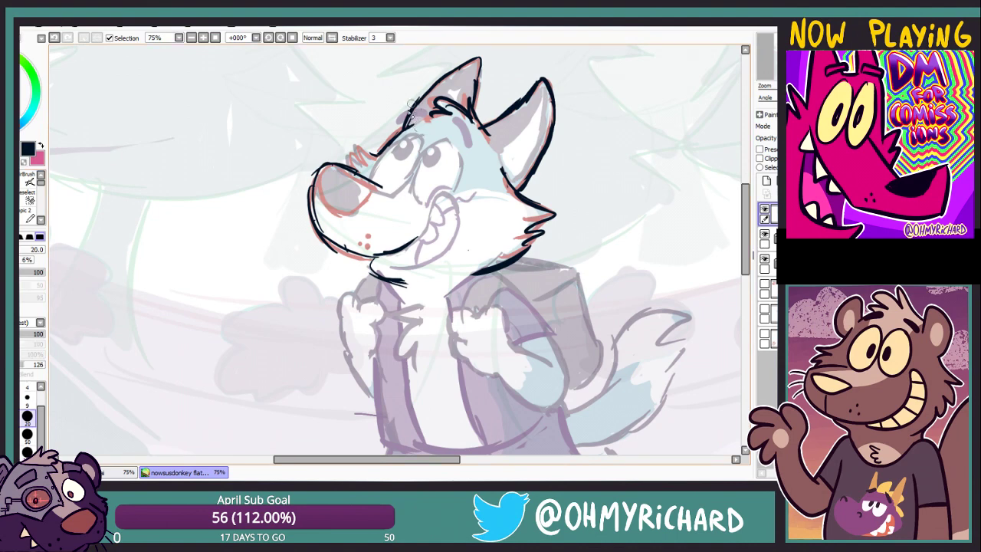
Ink the outlines of both eyes, erasing stray strokes and the forehead line beside them
key("n")
mouse_move(387, 169)
left_mouse_down()
mouse_move(374, 184)
mouse_move(404, 142)
left_mouse_up()
key("e")
key("n")
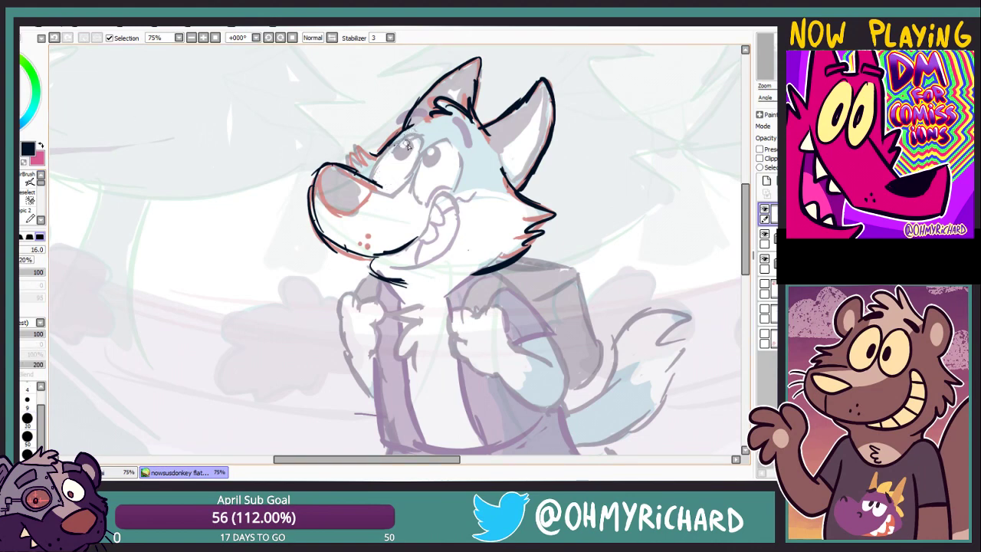
mouse_move(375, 178)
left_mouse_down()
mouse_move(422, 134)
mouse_move(382, 178)
left_mouse_up()
key("e")
key("n")
mouse_move(460, 159)
left_mouse_down()
mouse_move(426, 196)
mouse_move(457, 157)
mouse_move(403, 191)
left_mouse_up()
Select the inked eyes, nudge them slightly upward and clear the selection
left_click_drag(469, 208, 432, 126)
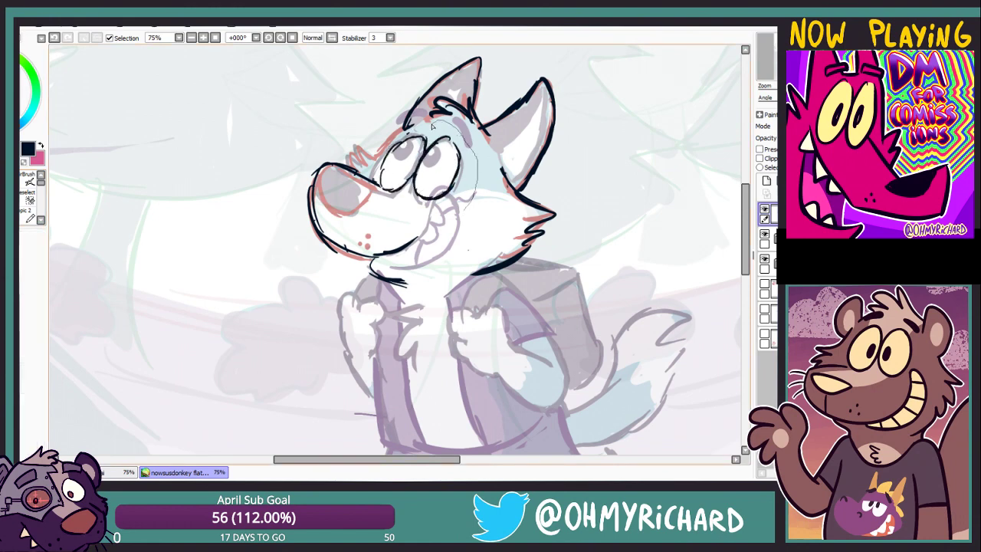
left_click_drag(433, 165, 437, 158)
key("ctrl+d")
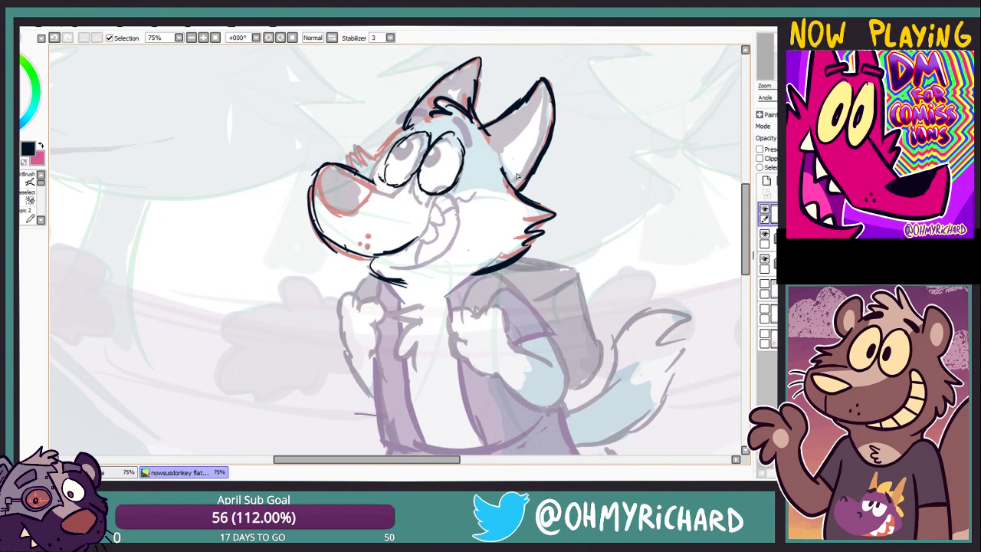
Fade the character sketch folder further and return to the line-art layer
left_click(766, 239)
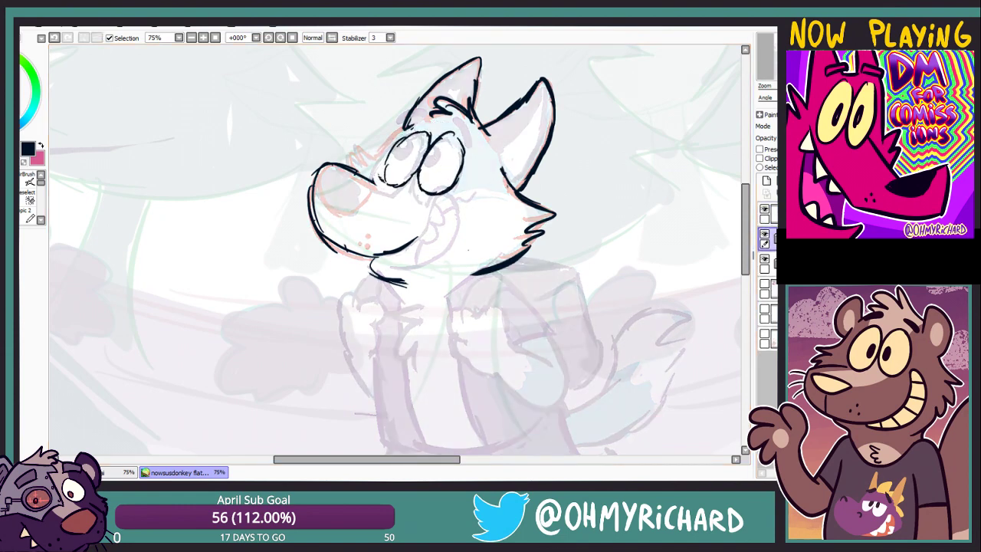
key("n")
left_click(766, 211)
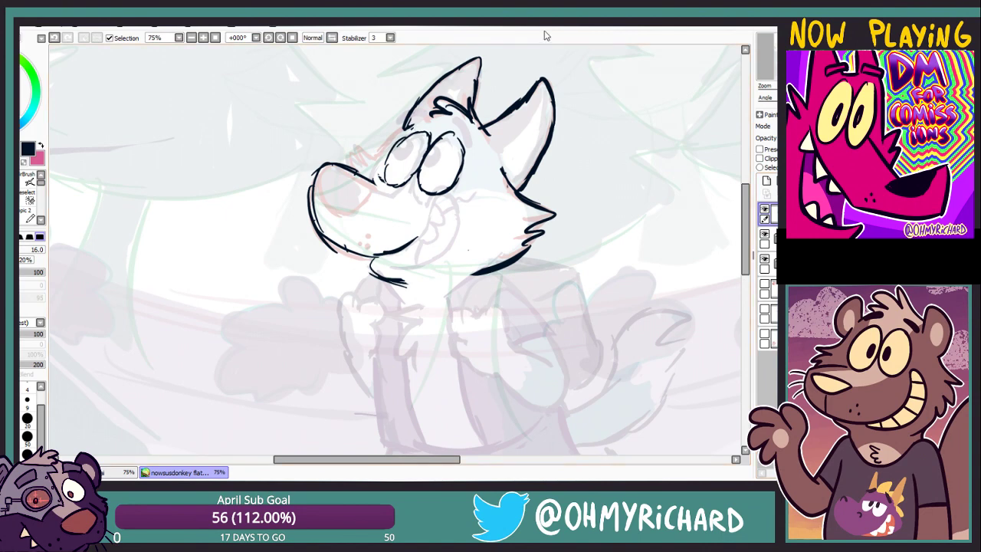
Try solid dark pupils in the upper part of both eyes and remove them
left_click_drag(544, 46, 523, 14)
left_click_drag(413, 121, 417, 114)
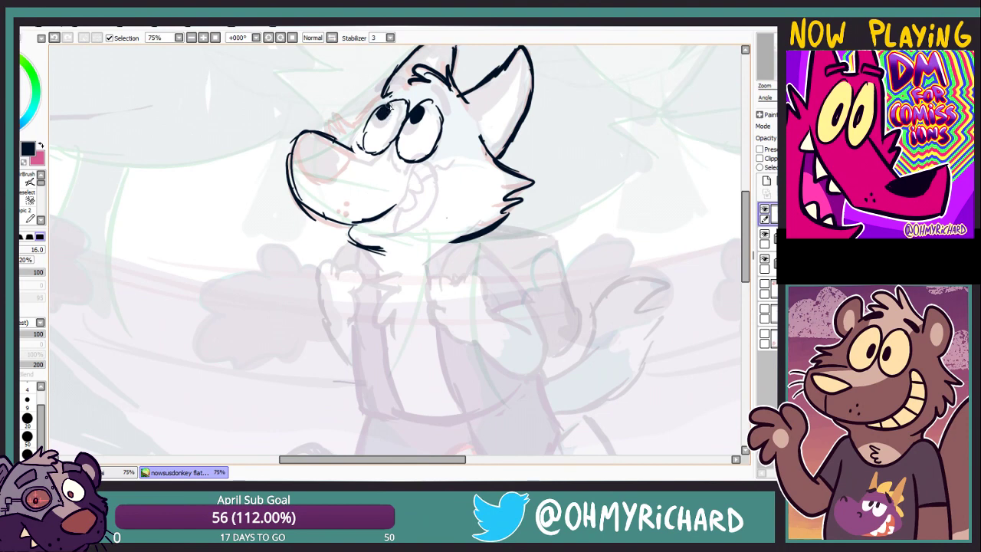
key("bracketright")
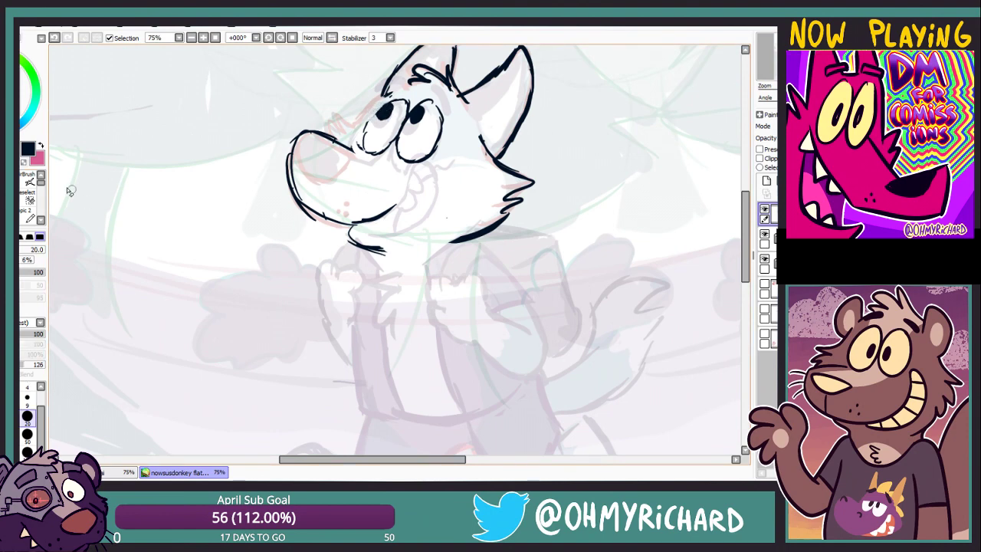
key("bracketleft")
left_click_drag(361, 136, 427, 180)
key("bracketright")
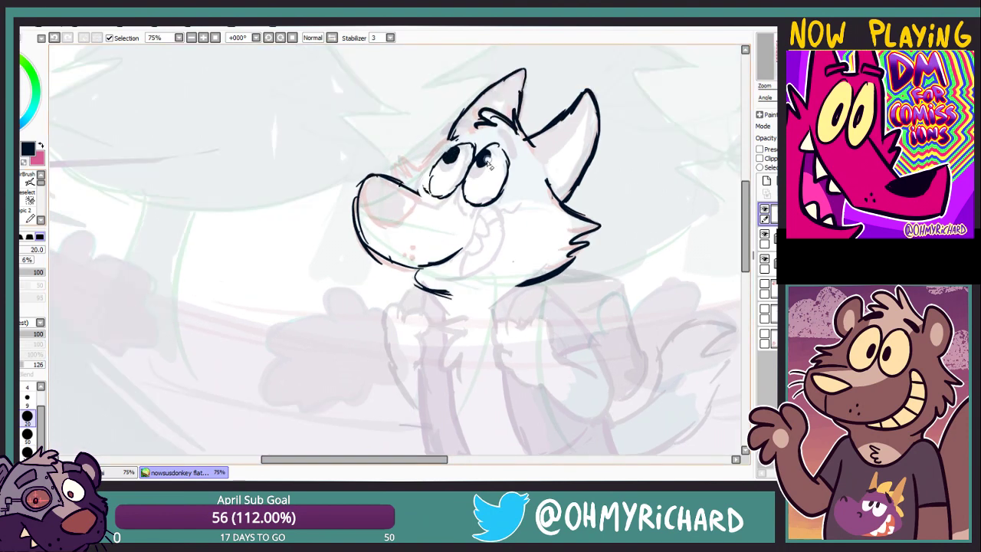
key("bracketleft")
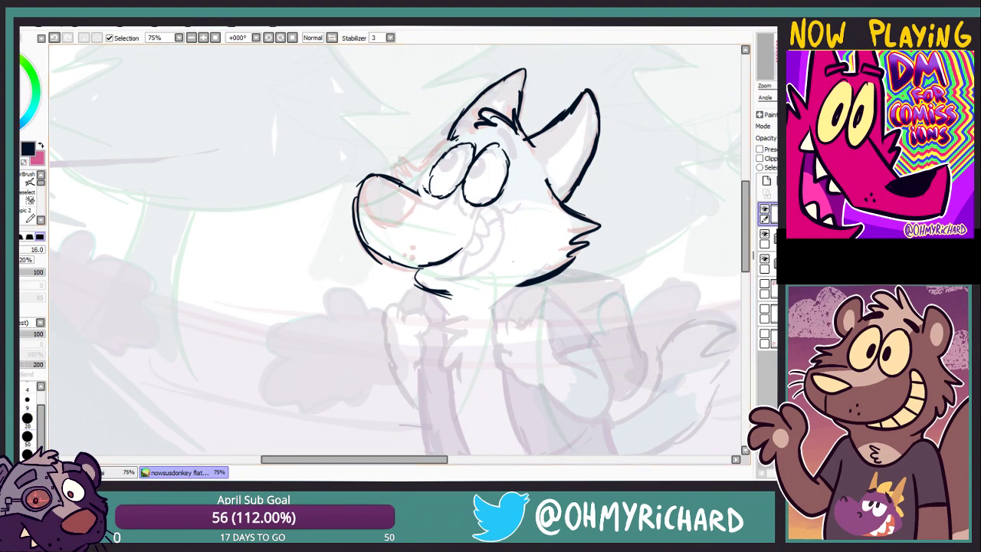
Redraw a solid dark pupil in each eye and ink the eyebrows above them
left_click_drag(483, 159, 480, 163)
left_click_drag(528, 131, 560, 204)
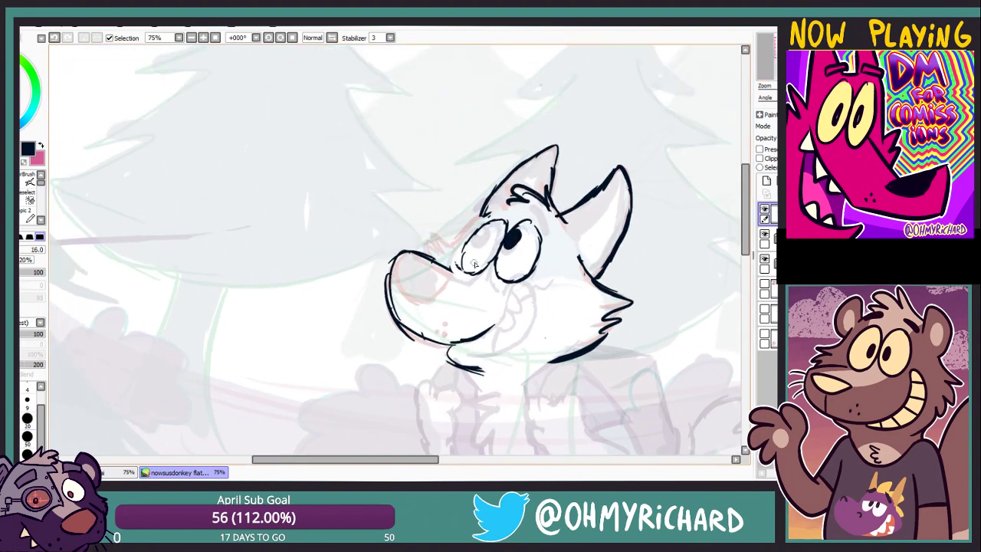
left_click_drag(479, 236, 482, 237)
left_click_drag(522, 307, 425, 224)
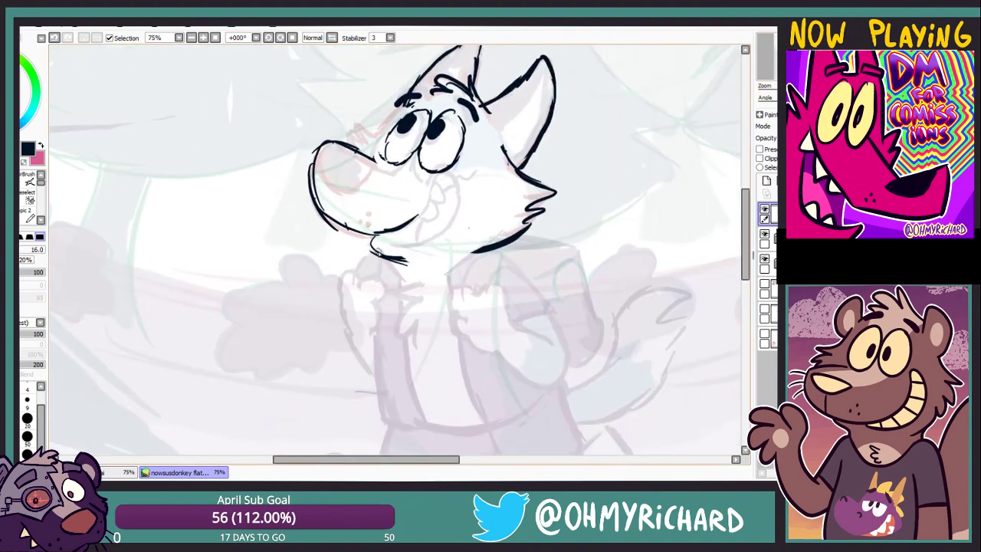
Ink the outline of the open grin and lower jaw, and erase the old chin strokes below it
mouse_move(407, 223)
left_mouse_down()
mouse_move(430, 193)
mouse_move(461, 208)
left_mouse_up()
mouse_move(386, 244)
left_mouse_down()
mouse_move(439, 232)
mouse_move(460, 213)
mouse_move(404, 264)
left_mouse_up()
key("e")
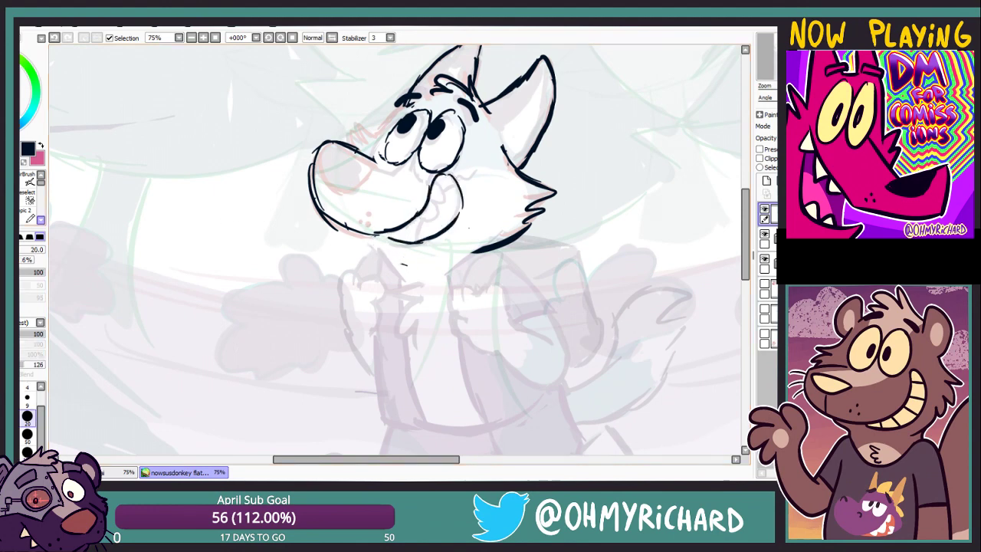
left_click_drag(507, 231, 464, 253)
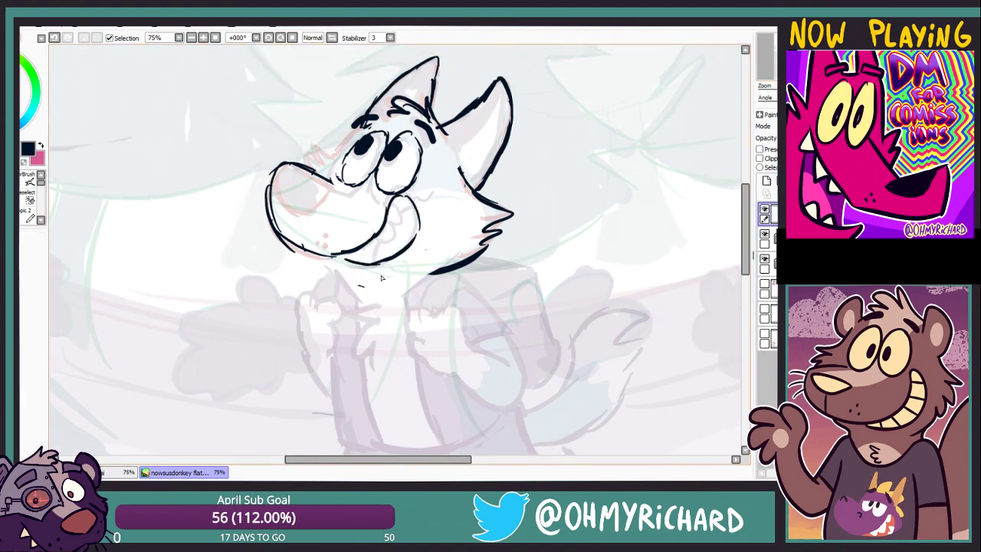
Redraw the cheek curve around the corner of the wolf's grin with a cleaner, thinner line
mouse_move(381, 277)
left_mouse_down()
mouse_move(439, 234)
mouse_move(411, 197)
left_mouse_up()
left_click_drag(361, 239, 376, 264)
left_click_drag(387, 230, 398, 221)
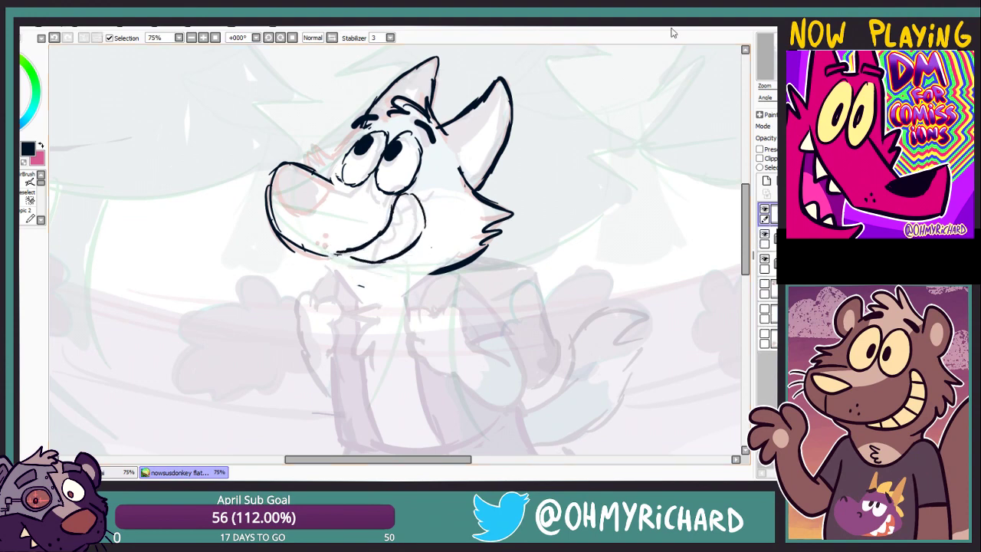
left_click_drag(218, 189, 252, 157)
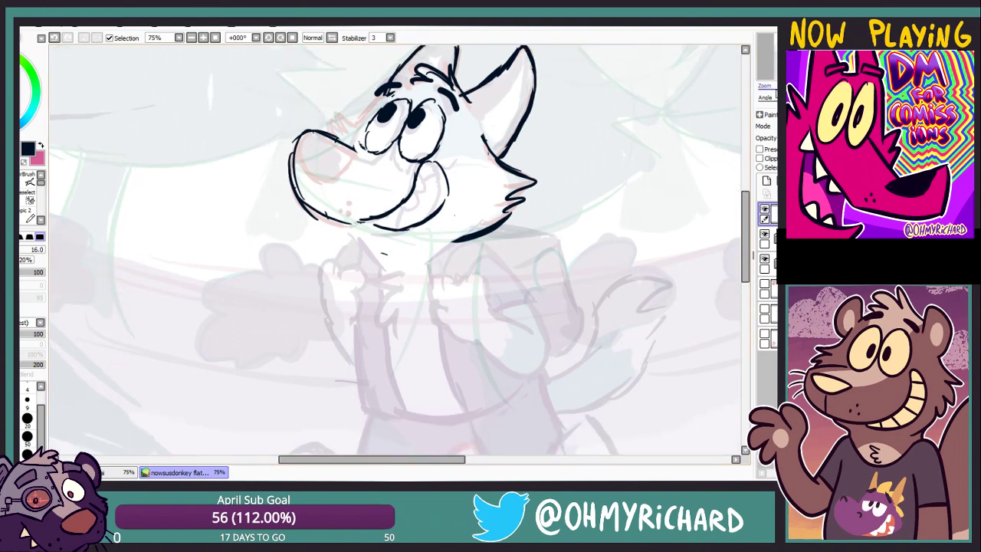
mouse_move(429, 159)
left_mouse_down()
mouse_move(451, 203)
mouse_move(360, 225)
left_mouse_up()
key("ctrl+d")
left_click_drag(421, 191, 443, 224)
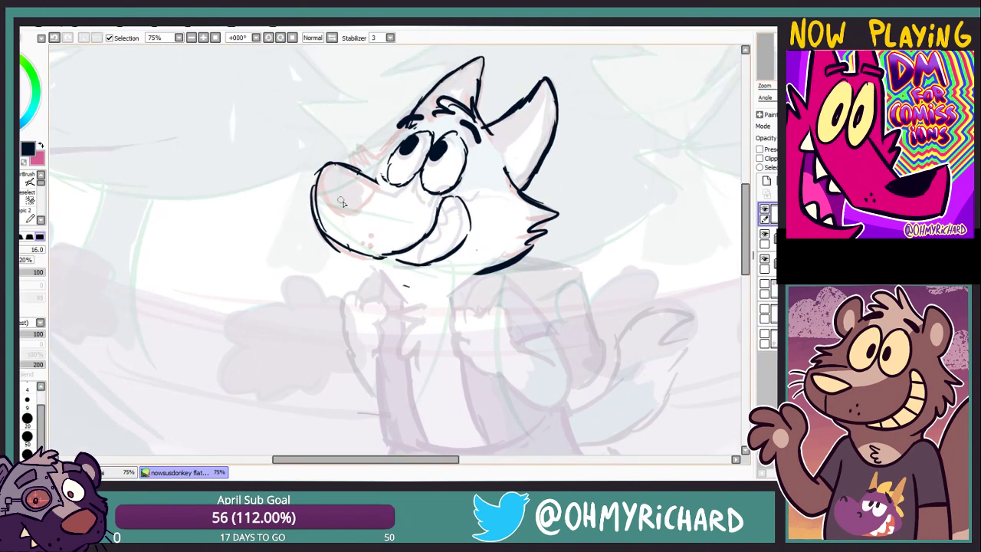
Ink the rounded nose at the tip of the muzzle and the pointed teeth inside the grin
left_click_drag(322, 177, 376, 208)
left_click_drag(383, 174, 368, 201)
left_click_drag(438, 202, 426, 234)
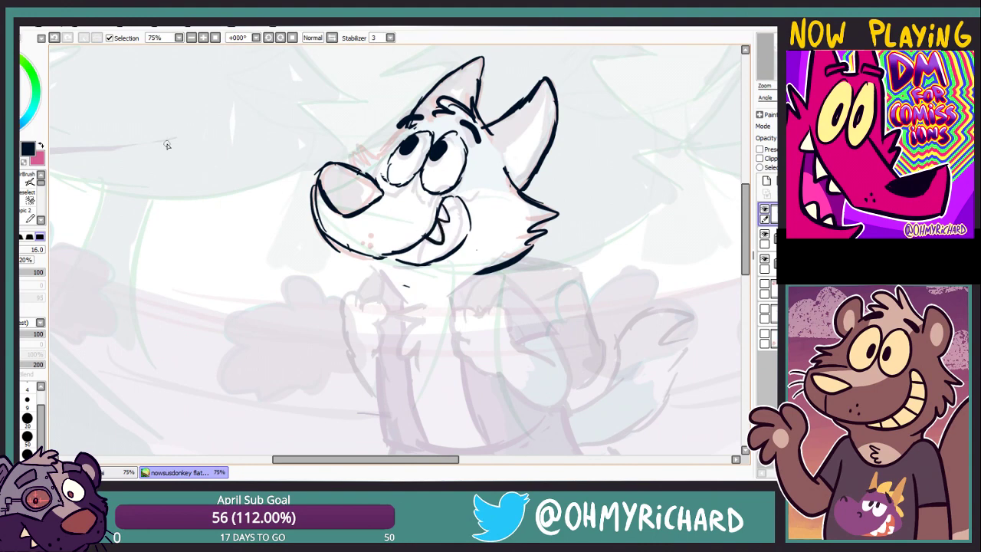
Ink the fur tuft and whisker dots on the muzzle, plus the throat line and jagged chest fur
left_click_drag(383, 153, 349, 164)
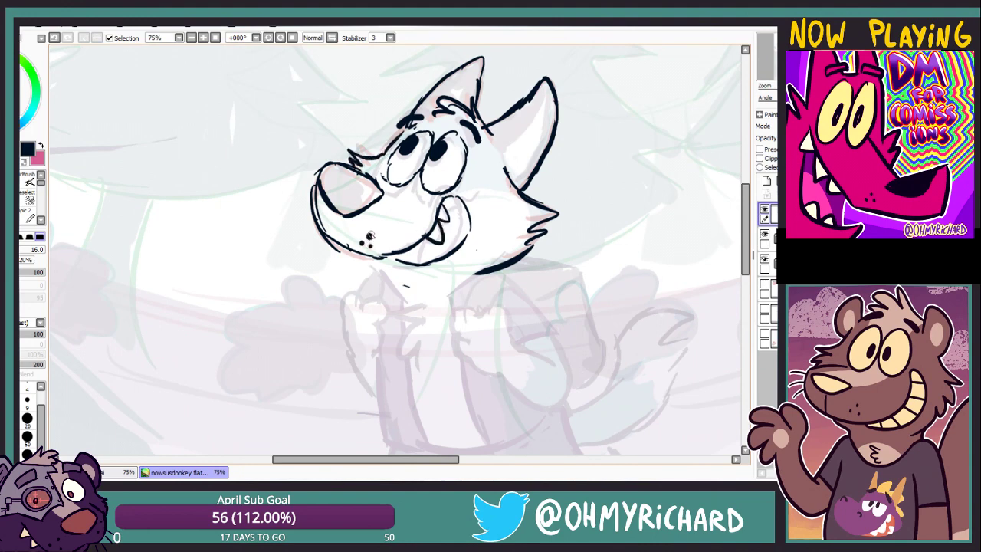
left_click_drag(370, 236, 317, 236)
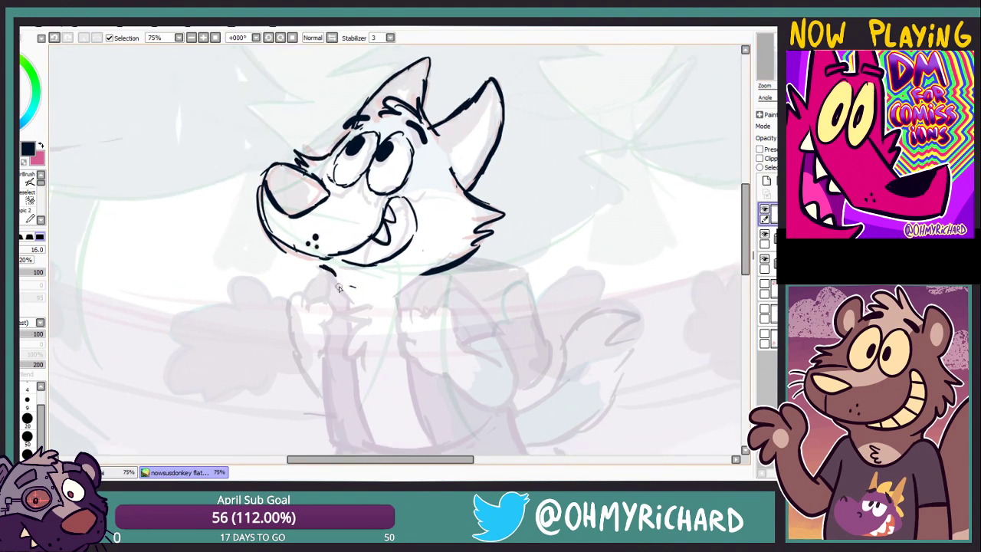
left_click_drag(339, 288, 351, 221)
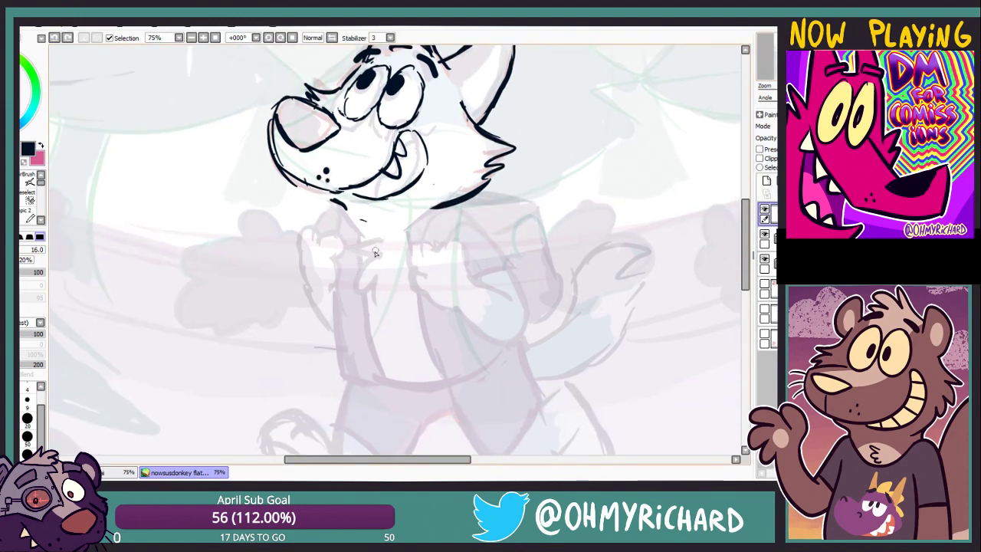
mouse_move(374, 230)
left_mouse_down()
mouse_move(354, 253)
mouse_move(365, 285)
mouse_move(389, 280)
mouse_move(443, 310)
left_mouse_up()
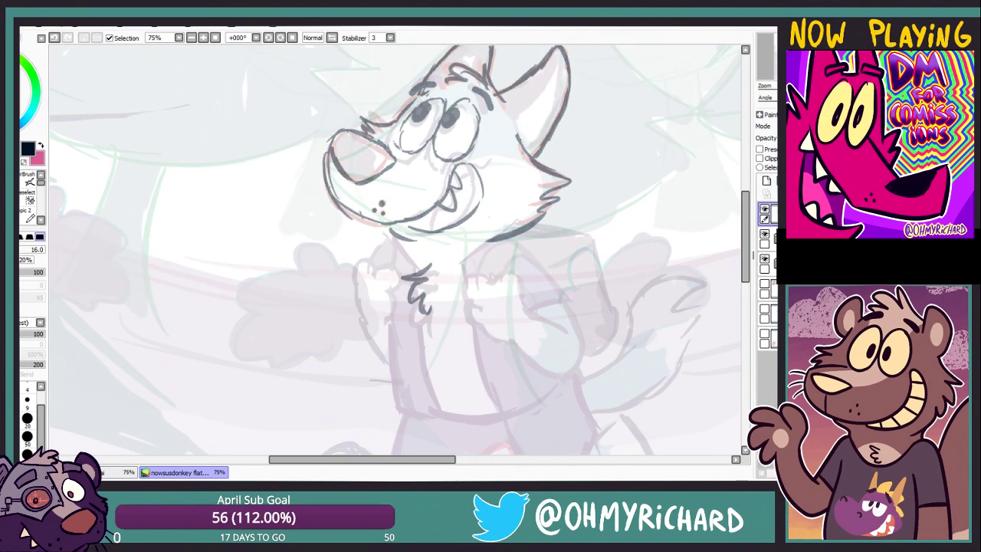
Add a layer above the faded rough line art, toggle the layers below to check them, and set the stabilizer to 15
left_click(764, 233)
left_click(764, 259)
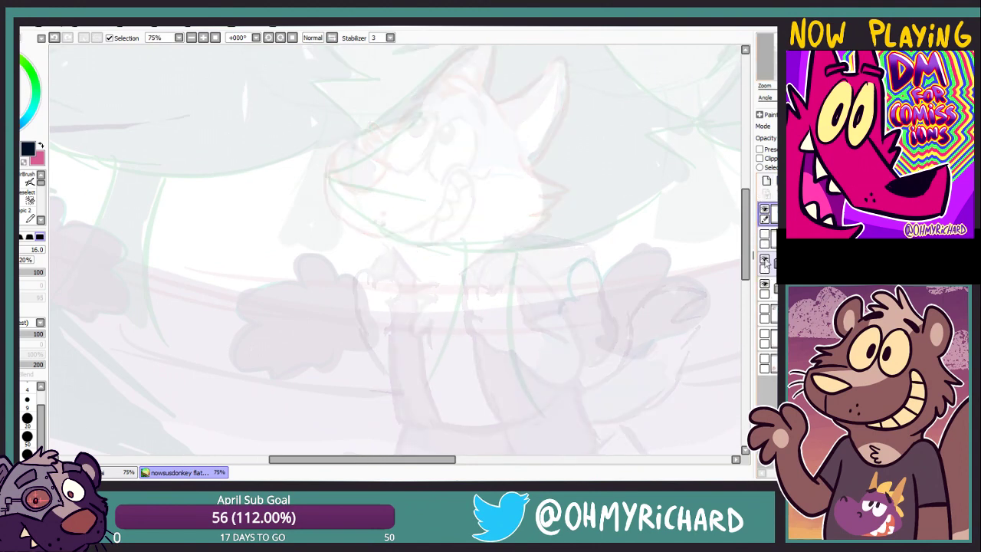
left_click(764, 260)
left_click_drag(341, 168, 298, 178)
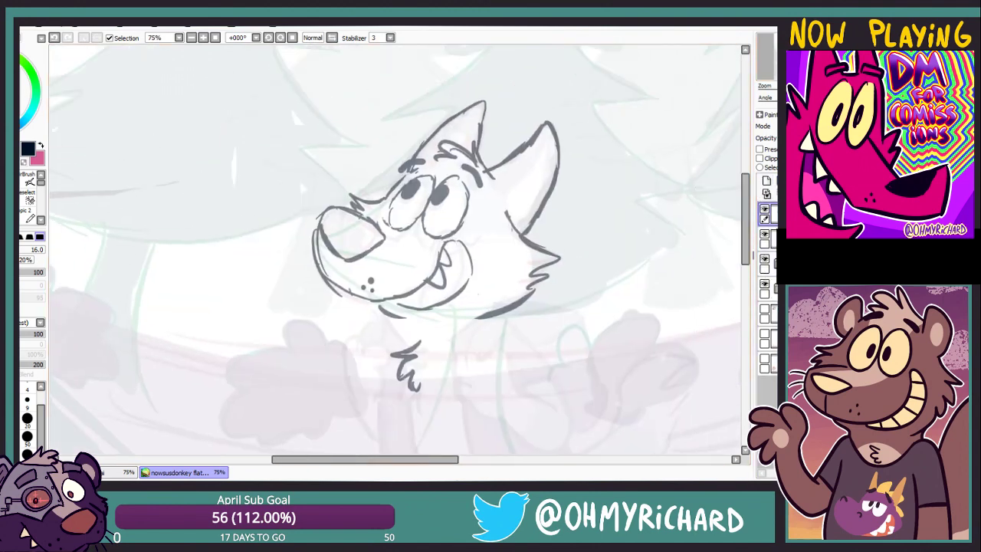
left_click(390, 37)
left_click(375, 176)
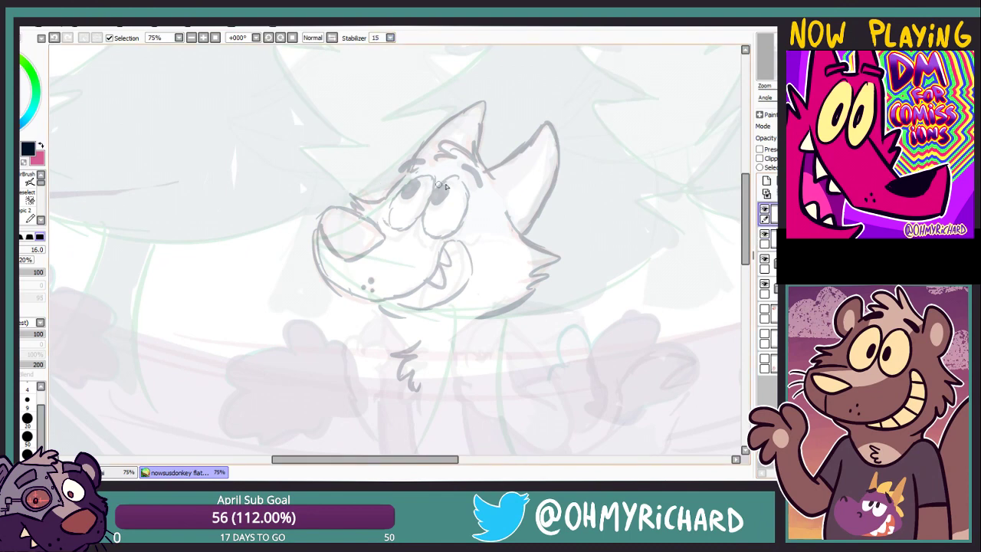
key("ctrl+z")
mouse_move(466, 198)
left_mouse_down()
mouse_move(437, 243)
mouse_move(456, 175)
mouse_move(439, 184)
mouse_move(466, 193)
left_mouse_up()
key("ctrl+z")
key("ctrl+z")
scroll(407, 220, "up", 1)
mouse_move(373, 158)
left_mouse_down()
mouse_move(398, 149)
mouse_move(387, 152)
mouse_move(403, 175)
mouse_move(388, 156)
left_mouse_up()
key("ctrl+z")
key("ctrl+z")
key("ctrl+z")
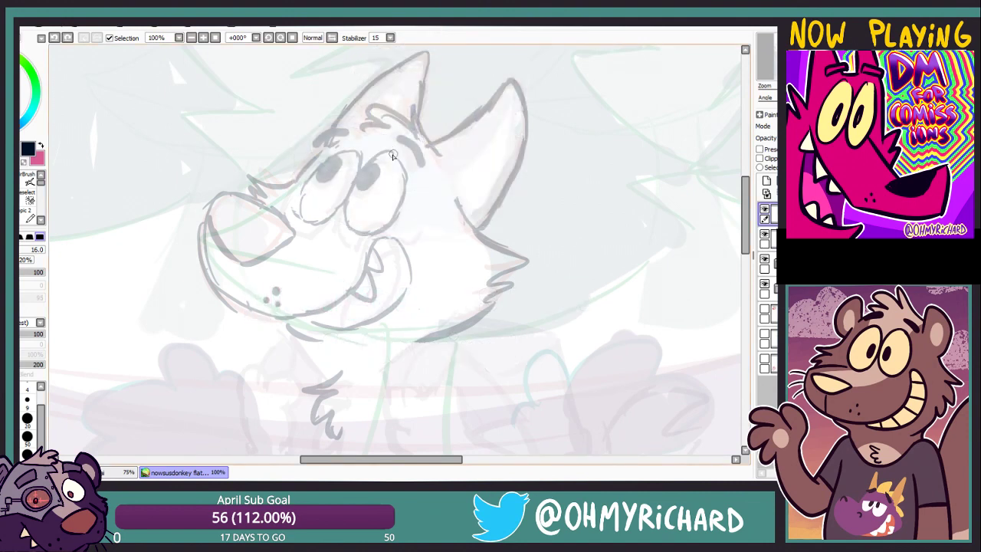
Ink the nearer eye's outline as a smooth black oval, redoing the stroke until it closes cleanly
mouse_move(392, 151)
left_mouse_down()
mouse_move(406, 183)
mouse_move(374, 152)
mouse_move(343, 192)
left_mouse_up()
key("ctrl+z")
key("ctrl+z")
key("ctrl+z")
mouse_move(403, 172)
left_mouse_down()
mouse_move(352, 231)
mouse_move(406, 188)
left_mouse_up()
key("ctrl+z")
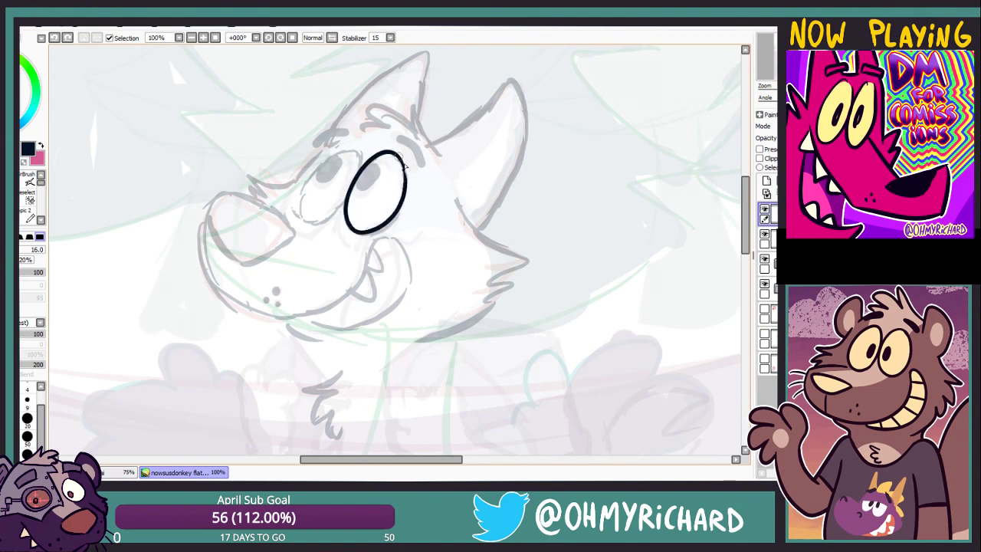
left_click_drag(395, 155, 406, 184)
key("e")
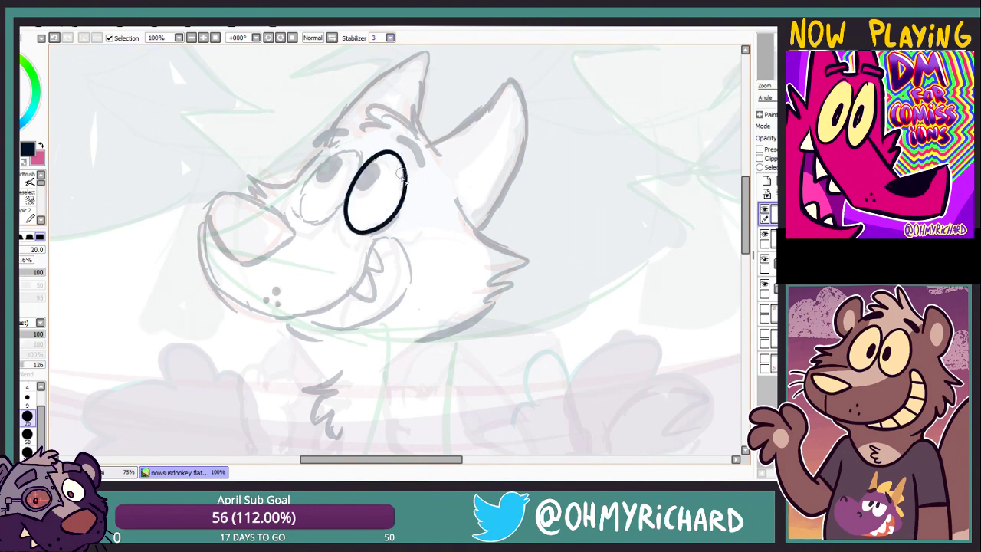
Add a separate layer for the farther eye and try a first oval outline on it
scroll(376, 178, "left", 5)
key("n")
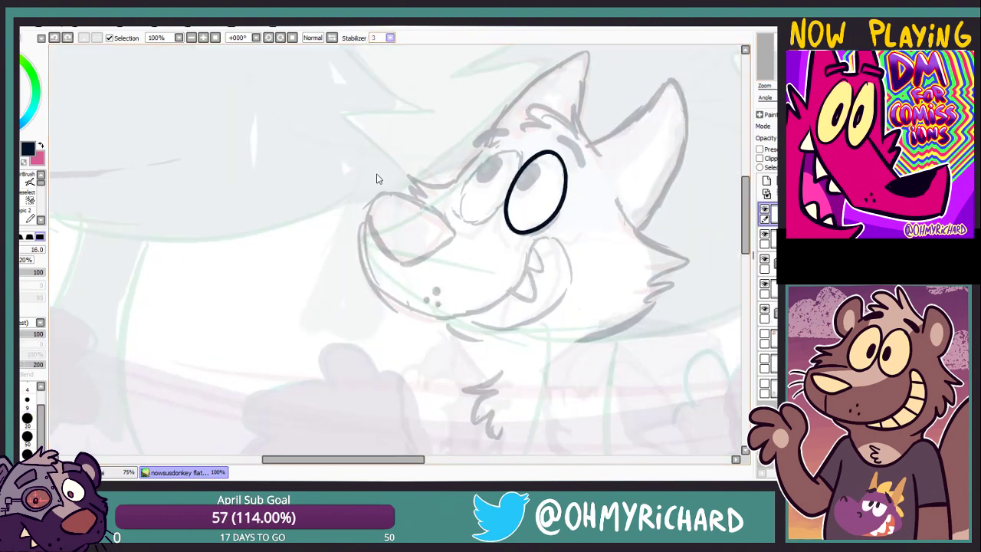
left_click_drag(509, 174, 484, 225)
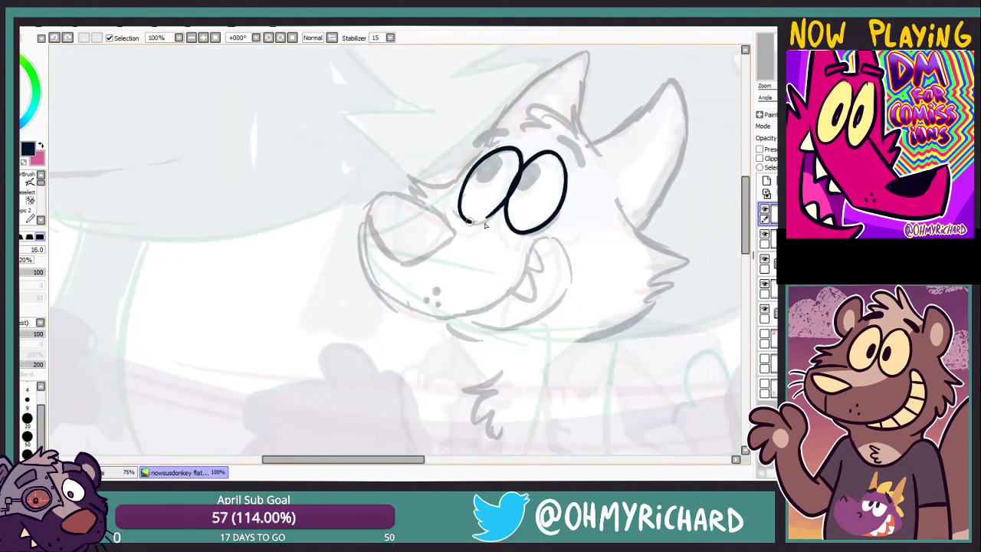
key("ctrl+z")
key("ctrl+y")
key("ctrl+z")
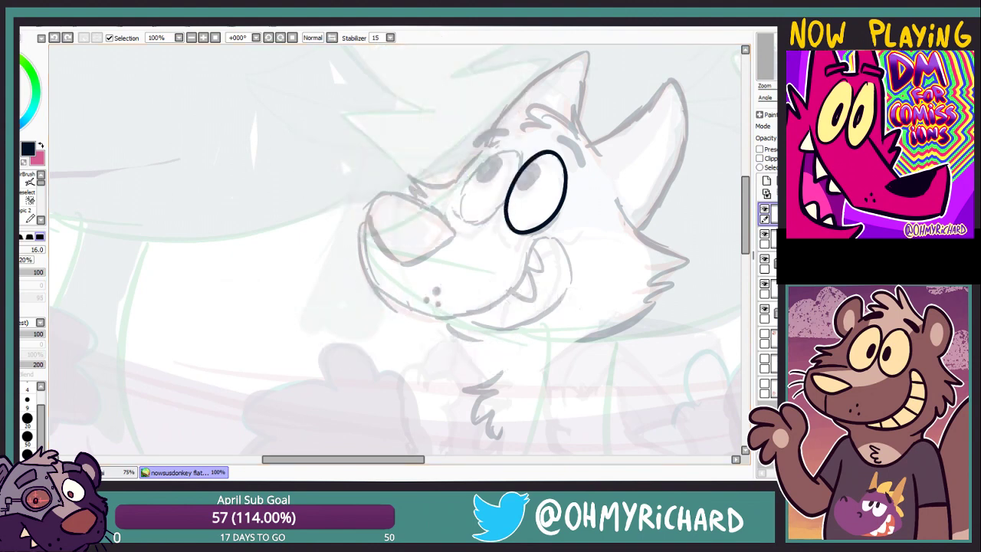
Try another oval outline for the farther eye, trimmed where it overlaps the nearer eye
left_click_drag(339, 230, 412, 230)
mouse_move(557, 220)
left_mouse_down()
mouse_move(592, 175)
mouse_move(582, 201)
mouse_move(536, 176)
mouse_move(582, 191)
mouse_move(509, 207)
left_mouse_up()
key("ctrl+z")
key("ctrl+z")
key("ctrl+z")
key("bracketright")
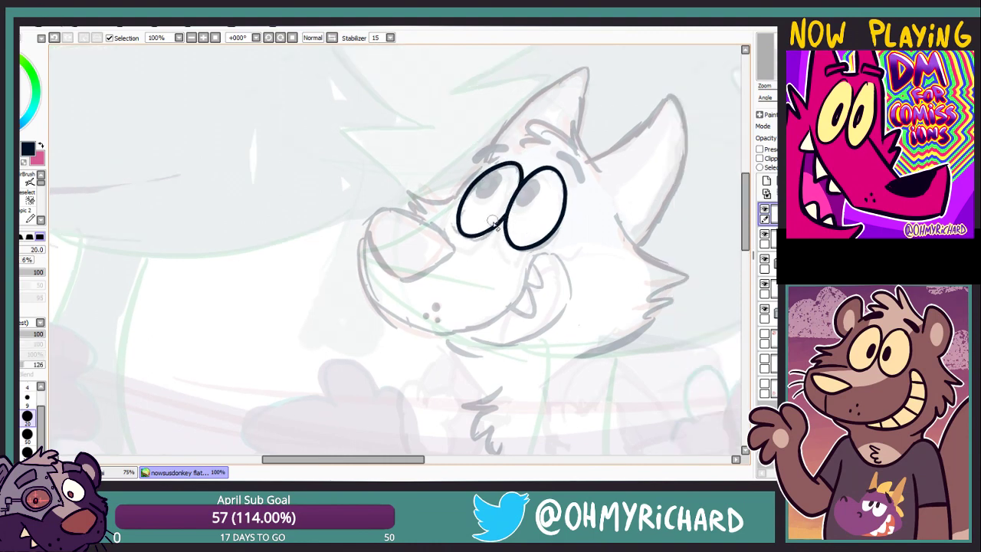
left_click_drag(491, 222, 433, 222)
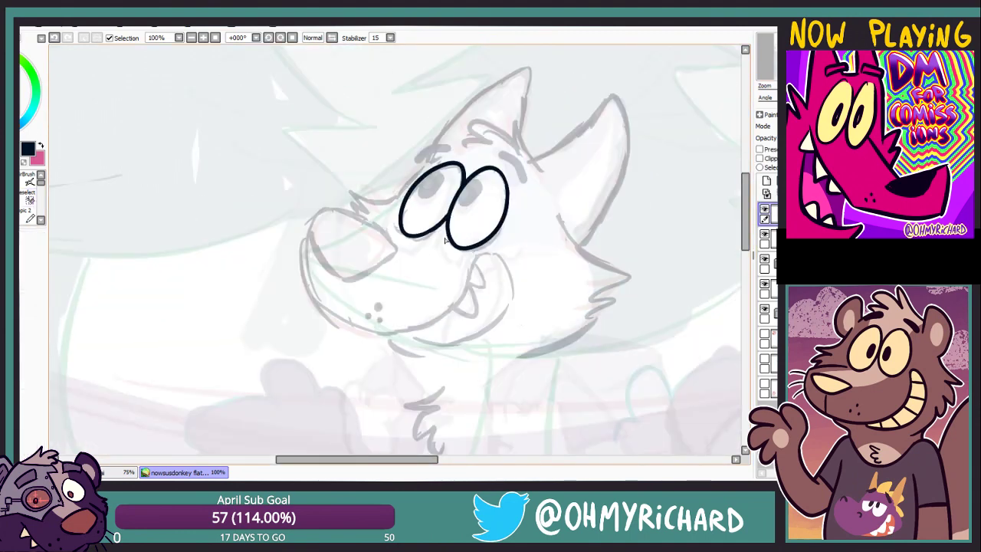
left_click_drag(425, 247, 473, 200)
key("ctrl+z")
key("ctrl+z")
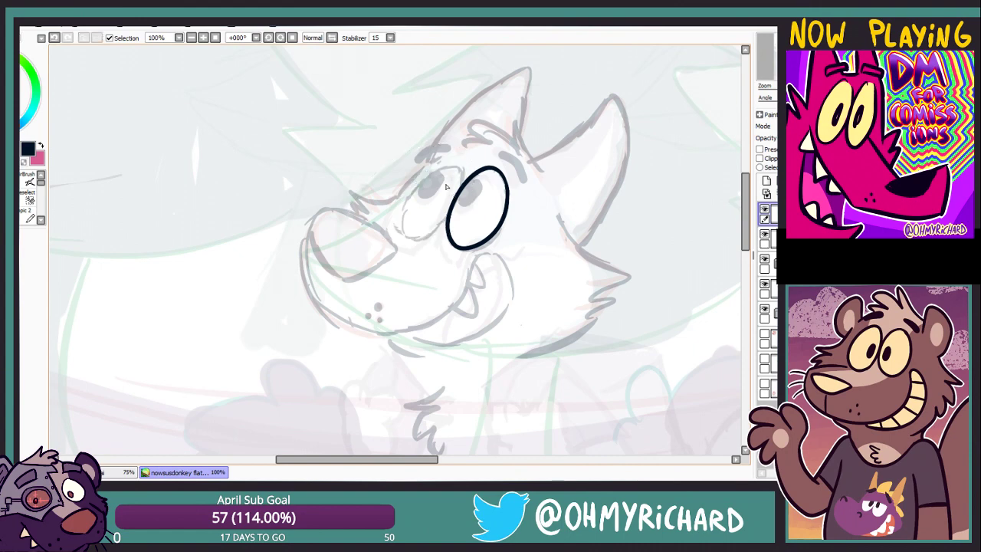
Ink the farther eye's black oval so it tucks behind the nearer eye, erasing the overlapping part
scroll(394, 253, "up", 2)
left_click(769, 66)
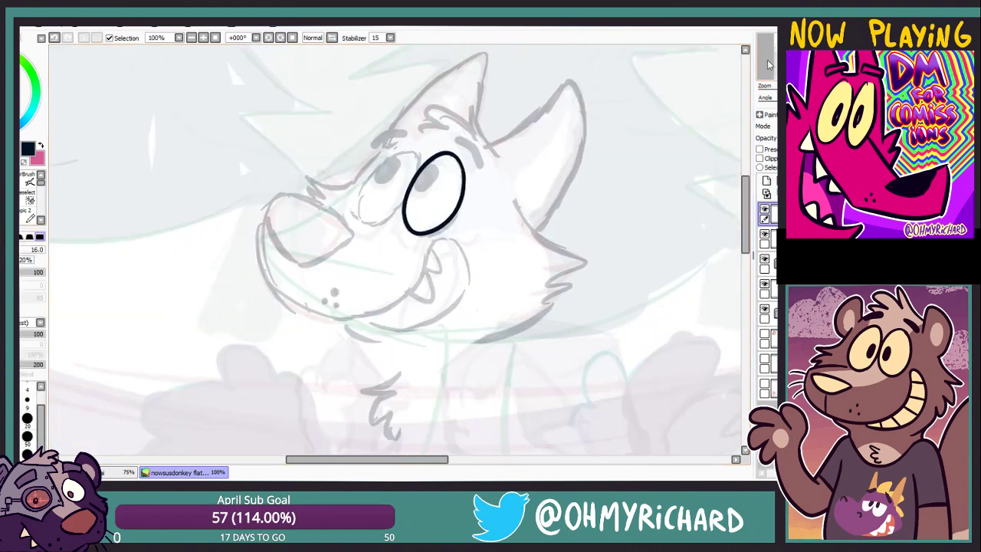
left_click_drag(238, 157, 311, 157)
mouse_move(490, 174)
left_mouse_down()
mouse_move(460, 144)
mouse_move(488, 177)
mouse_move(483, 193)
mouse_move(430, 188)
mouse_move(490, 183)
left_mouse_up()
key("ctrl+z")
key("ctrl+z")
key("ctrl+z")
key("bracketright")
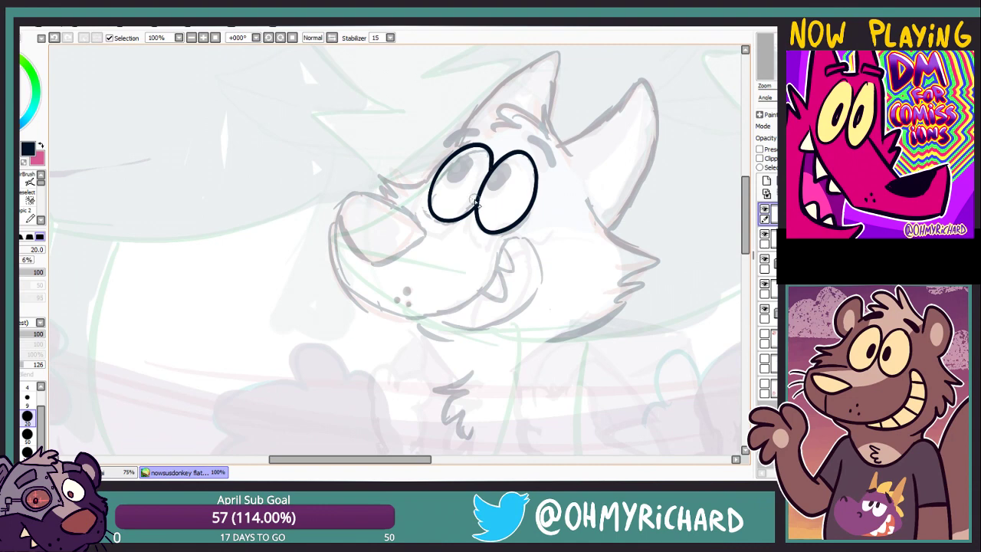
Add a new layer and trace the farther eye's inner upper arc in orange down to the nearer eye
left_click(765, 181)
key("x")
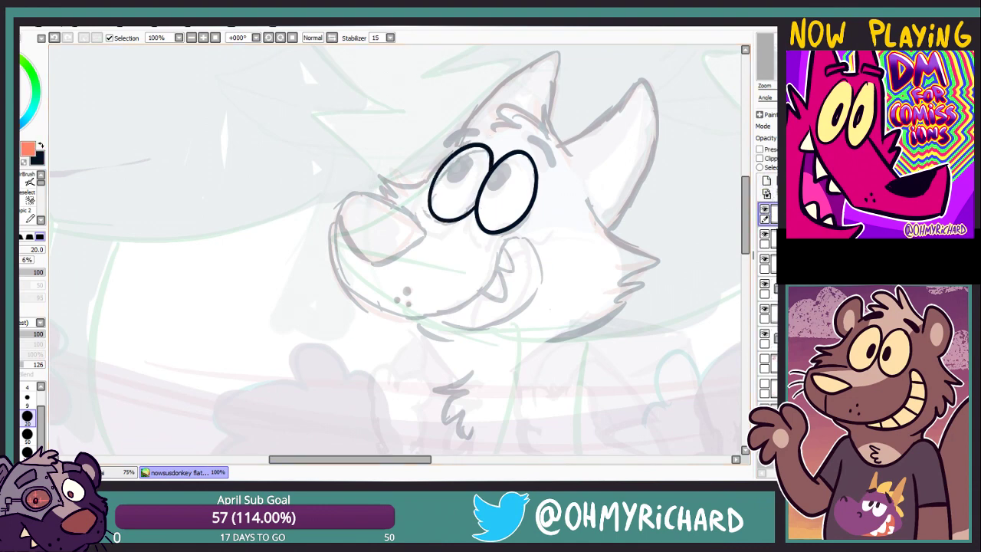
key("n")
left_click_drag(483, 144, 491, 173)
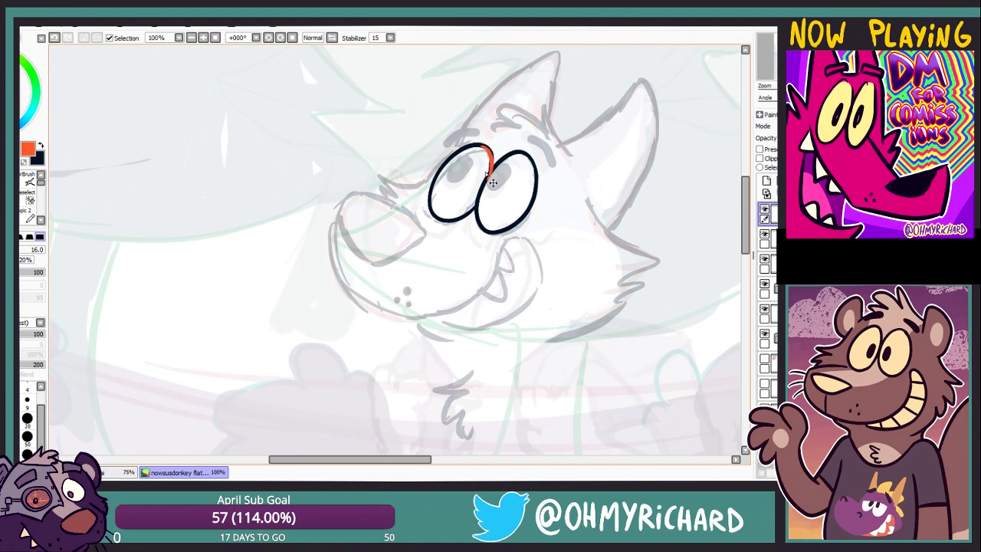
key("e")
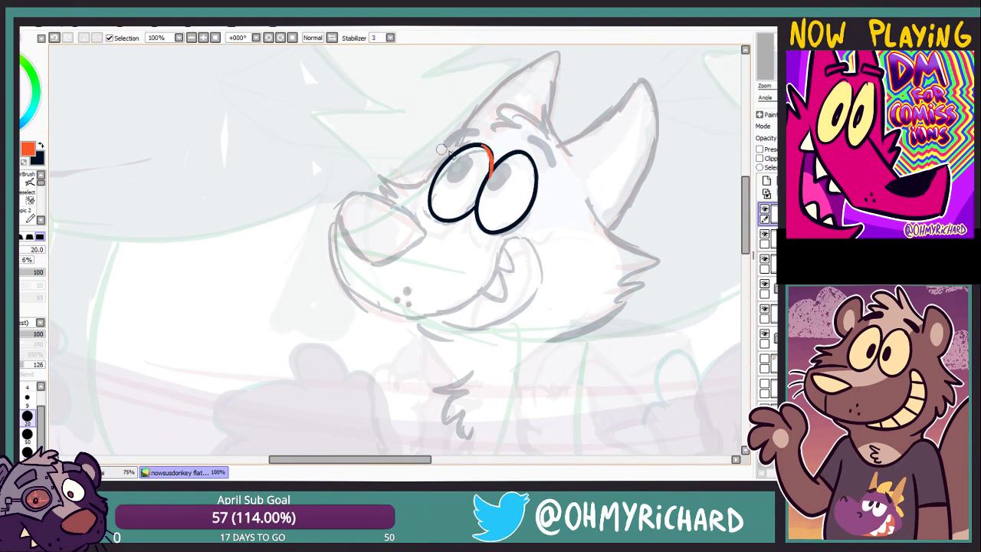
Tidy the eye outline layers where they meet and recolor the orange arc to the dark line color with opacity preserved
left_click(765, 234)
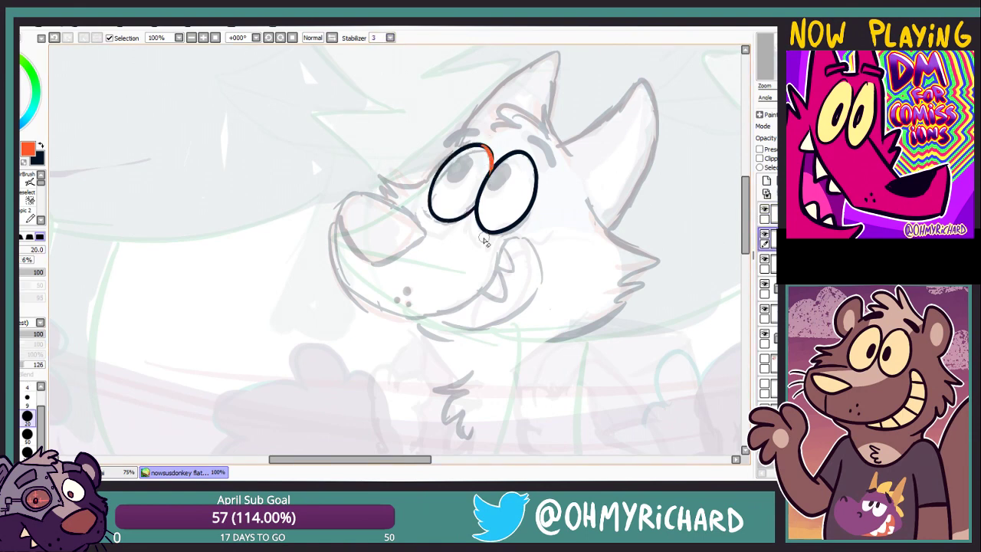
left_click_drag(486, 233, 398, 276)
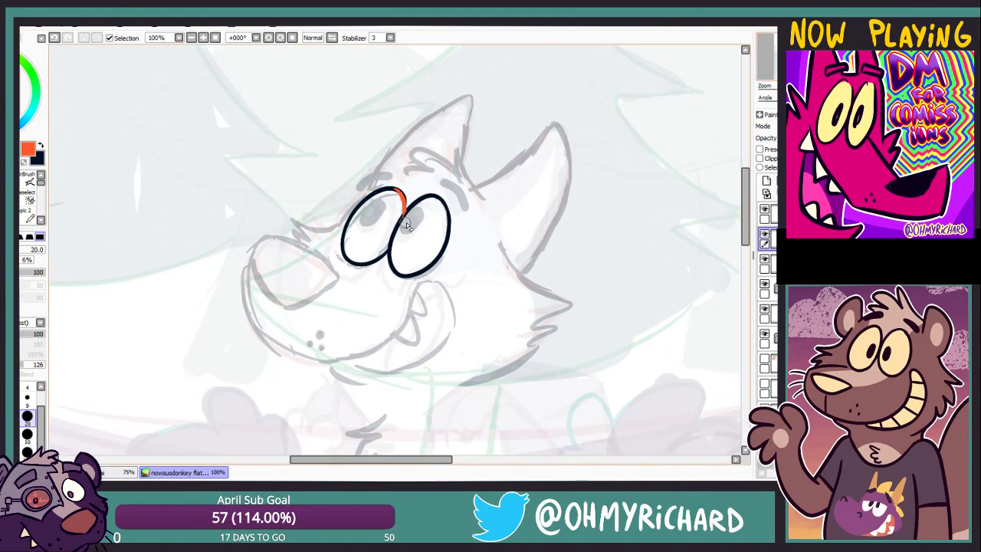
left_click(765, 209)
key("x")
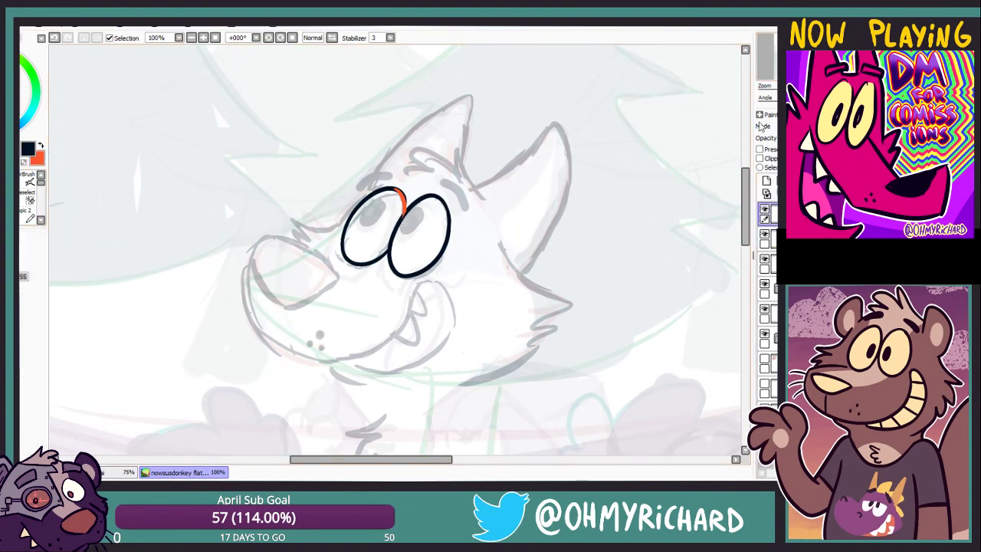
key("ctrl+z")
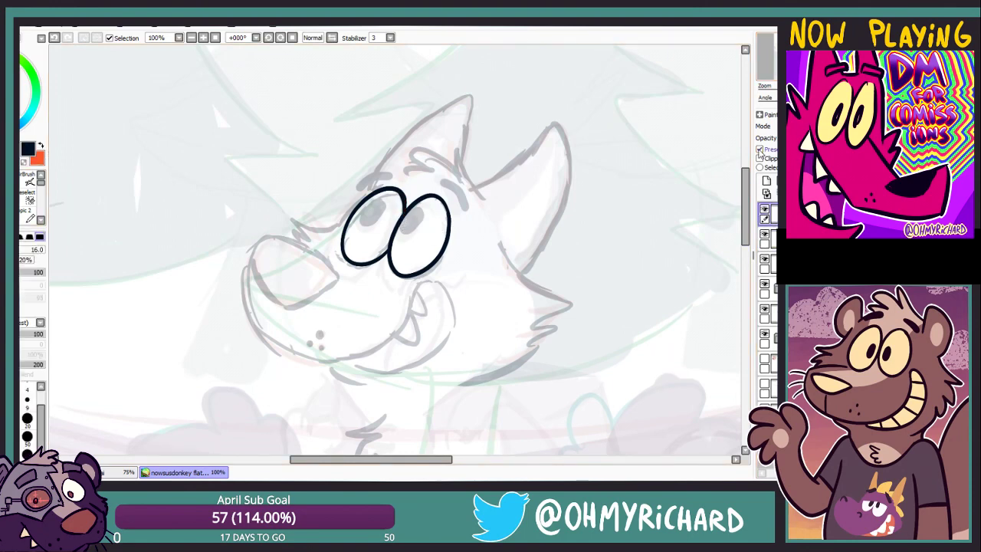
left_click_drag(224, 201, 209, 187)
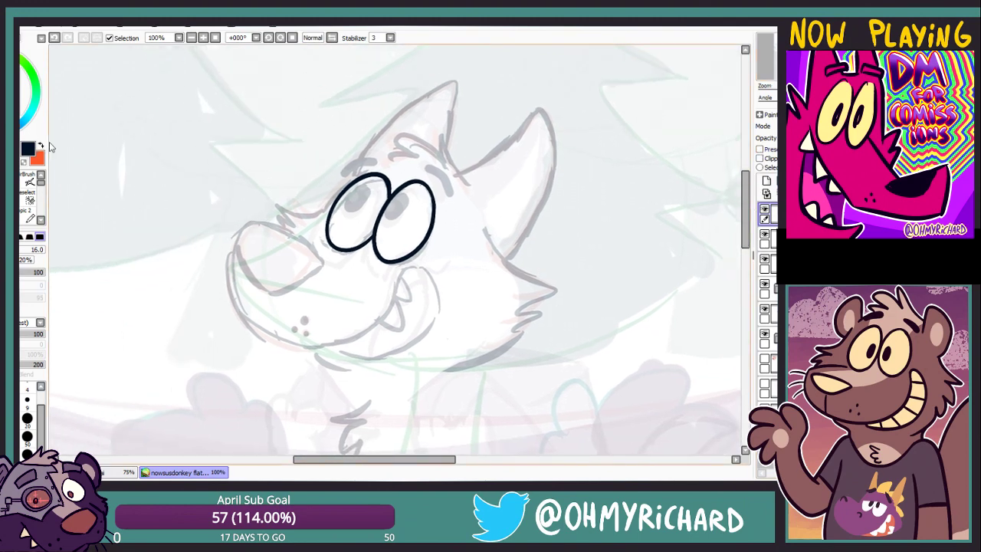
Add a layer beneath the eye outlines, try magenta pupils in both eyes, and undo them
key("x")
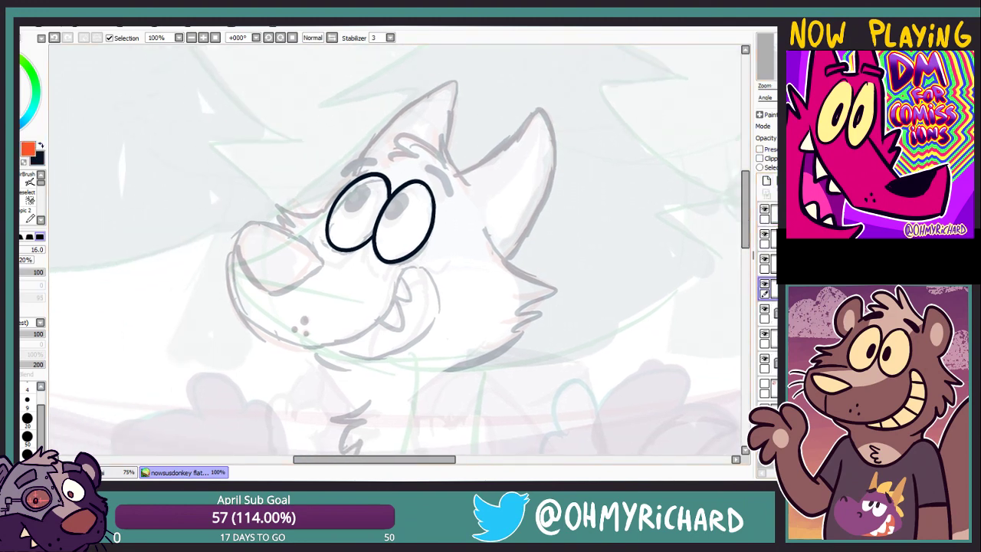
left_click_drag(390, 201, 406, 201)
left_click_drag(354, 187, 360, 196)
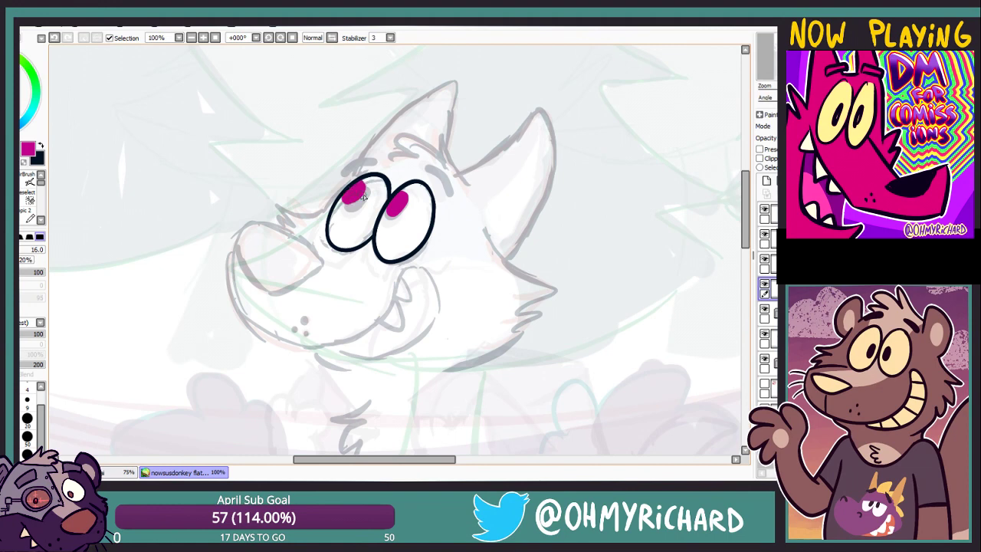
key("ctrl+z")
key("ctrl+z")
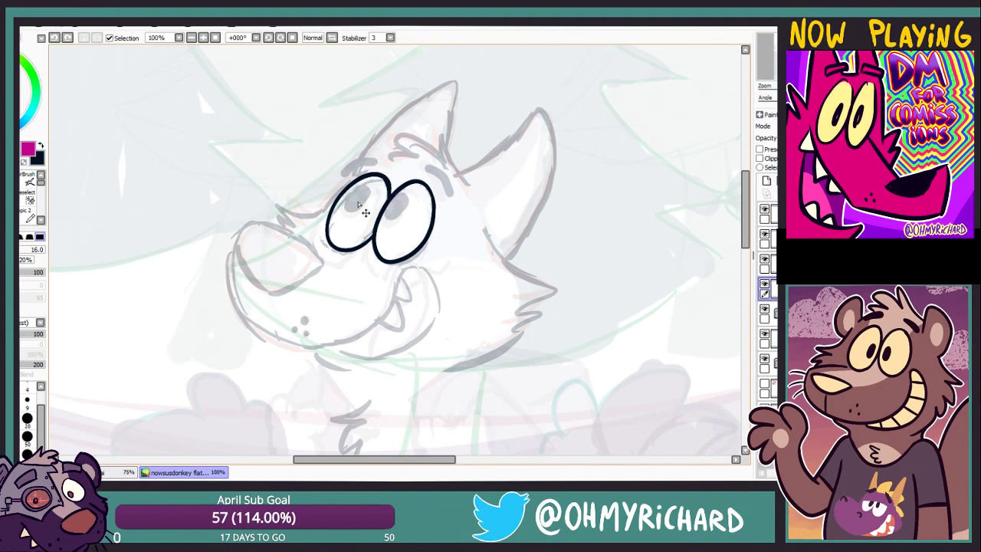
key("ctrl+y")
key("ctrl+z")
Paint a magenta pupil in the upper inner part of the nearer eye, following the sketch
left_click_drag(389, 198, 396, 215)
left_click_drag(346, 185, 360, 204)
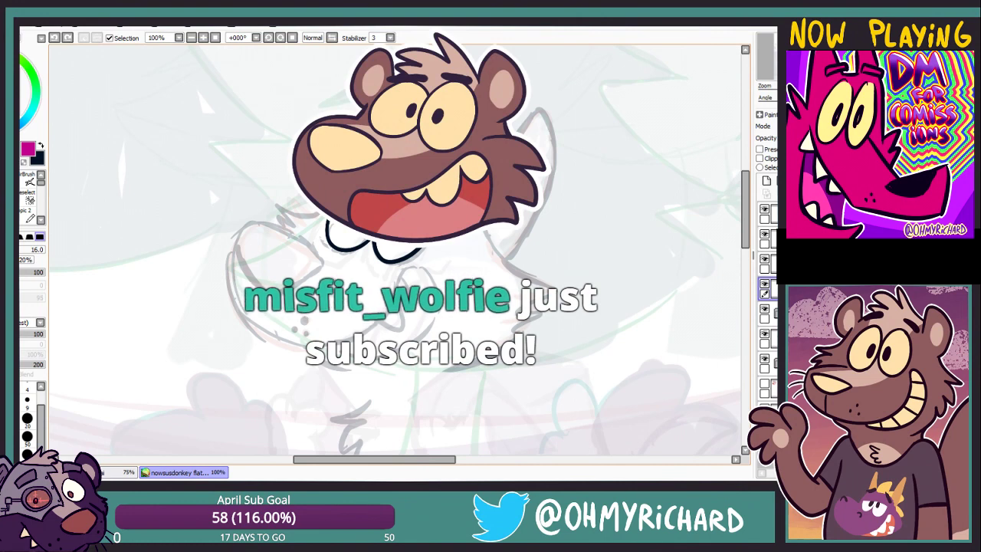
left_click_drag(622, 101, 708, 101)
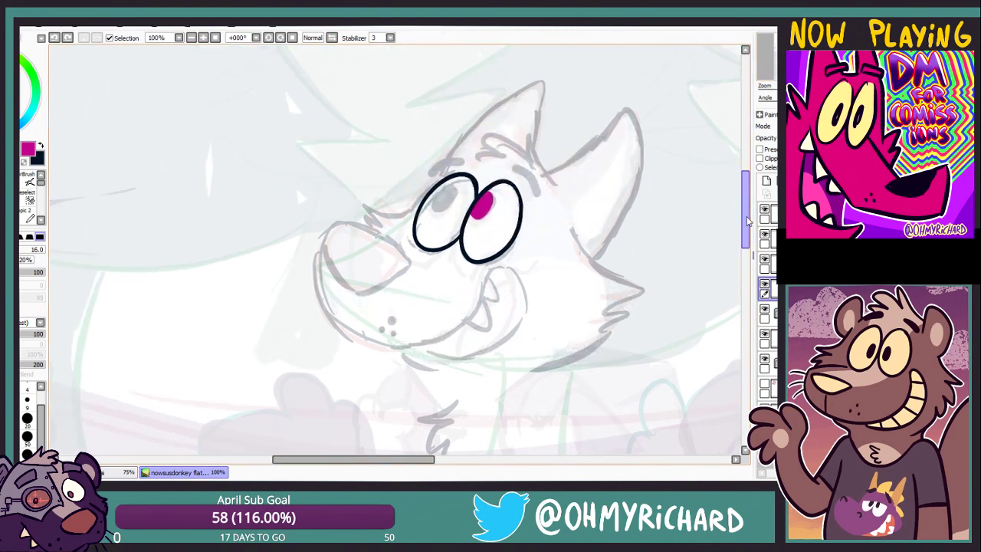
Select the farther eye's outline layer and nudge it slightly toward the nearer eye
left_click(765, 208)
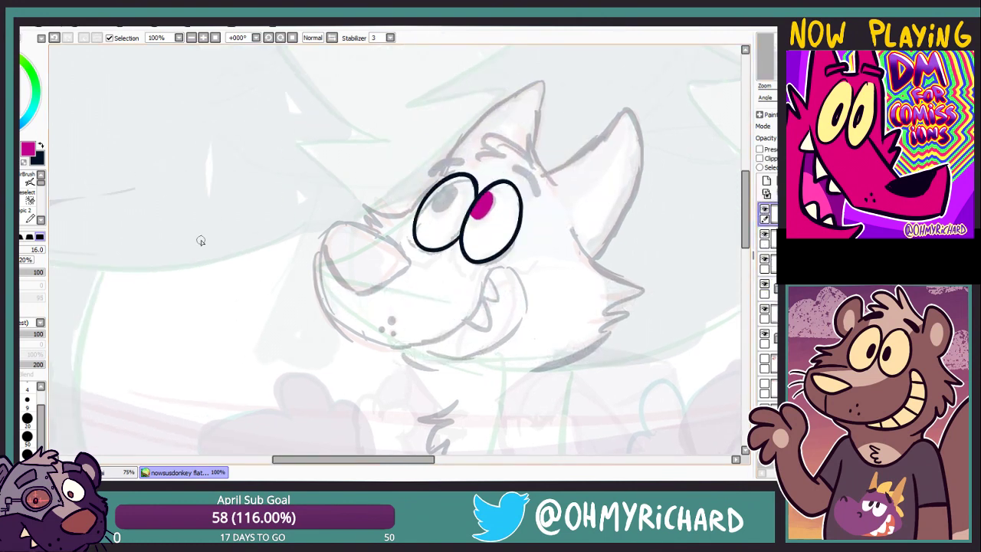
left_click_drag(445, 220, 451, 222)
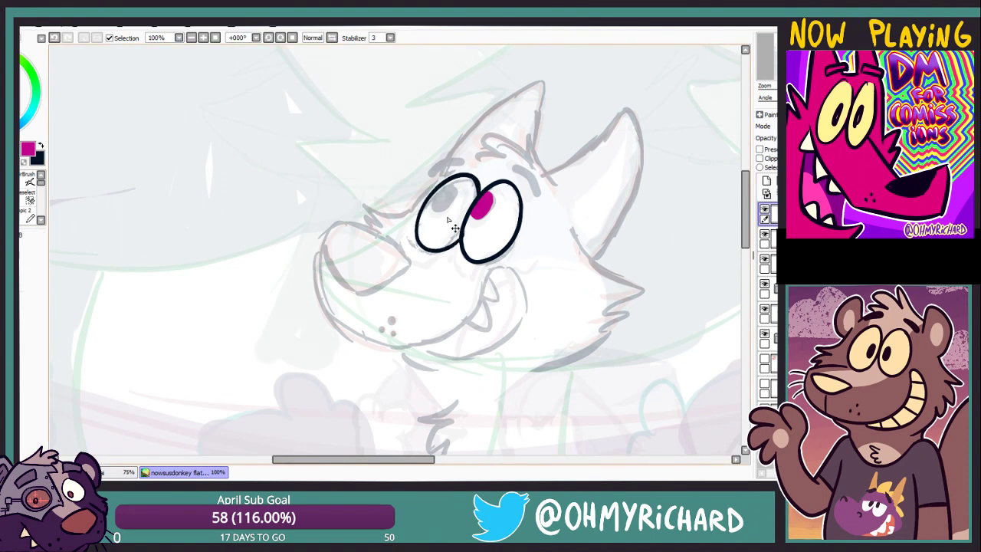
key("n")
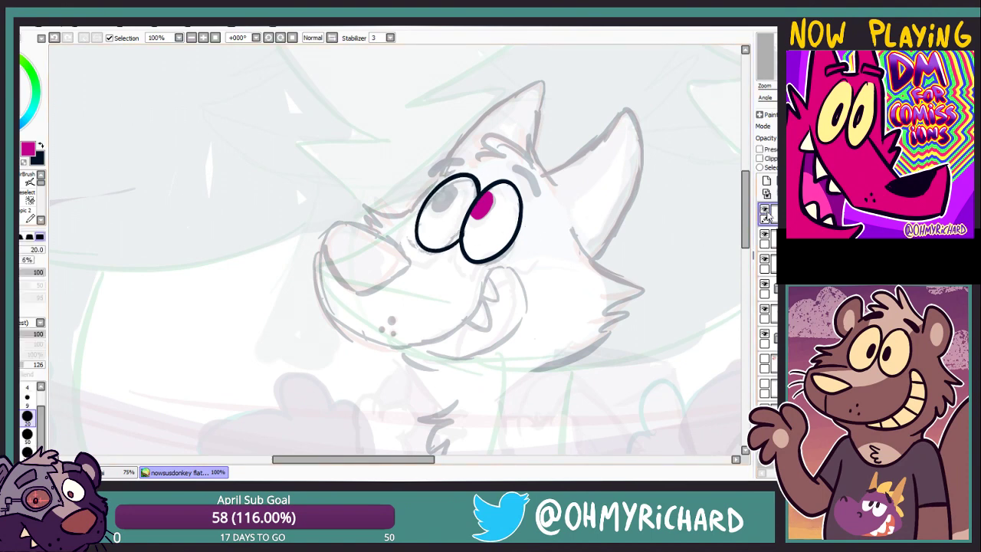
Try eyebrow strokes above both eyes in the dark line color and undo them
scroll(466, 249, "right", 2)
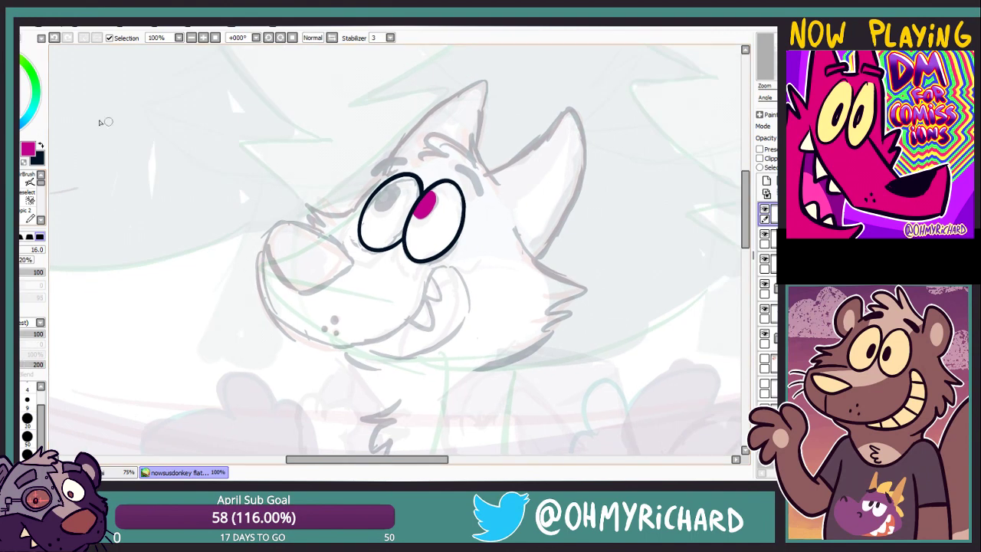
key("x")
left_click_drag(462, 166, 480, 201)
left_click_drag(378, 165, 395, 157)
key("ctrl+z")
key("ctrl+z")
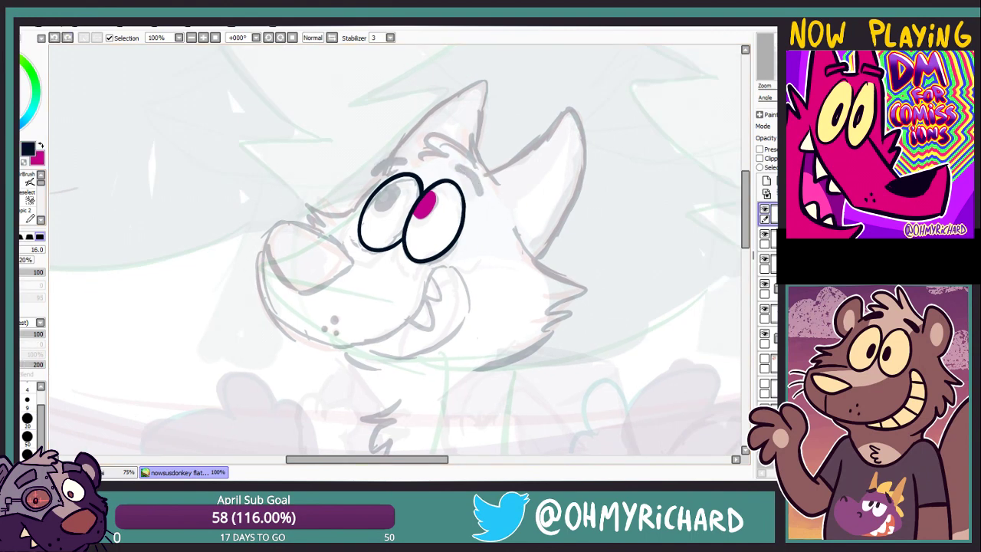
scroll(398, 230, "down", 2)
key("x")
left_click(399, 155)
key("ctrl+z")
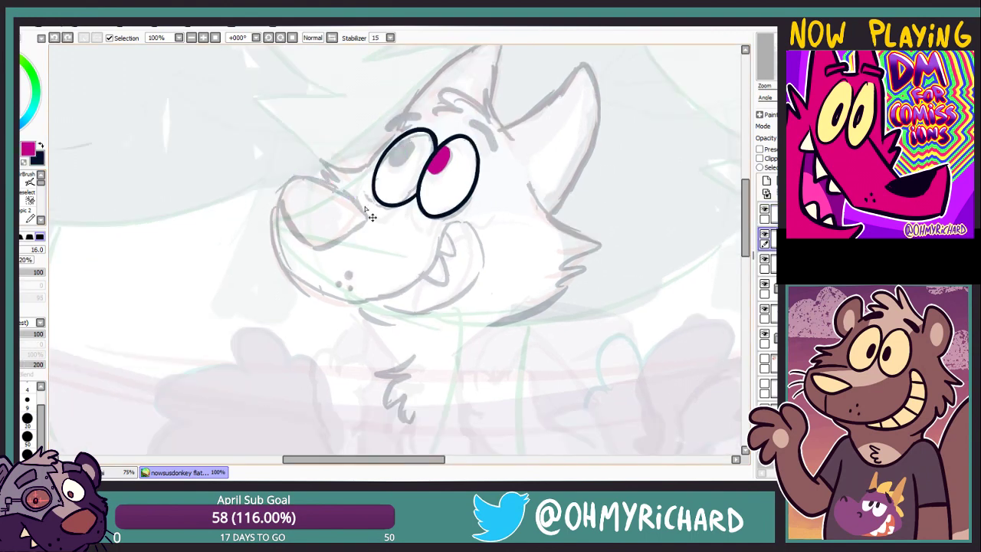
With the stabilizer at 15, trace the snout's upper line in magenta and rough in the rounded muzzle curve below it
left_click_drag(370, 212, 285, 166)
key("ctrl+z")
left_click_drag(366, 209, 270, 173)
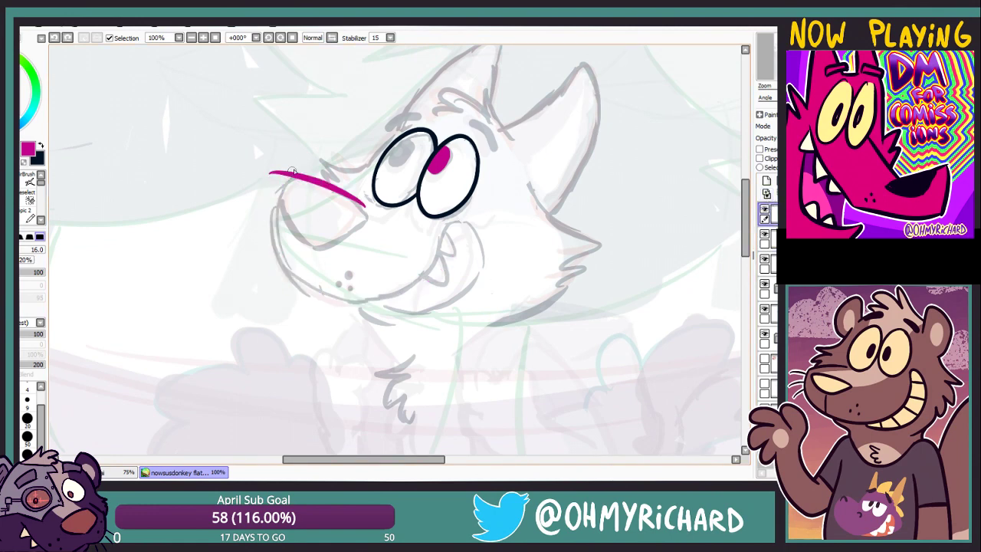
left_click_drag(271, 176, 451, 227)
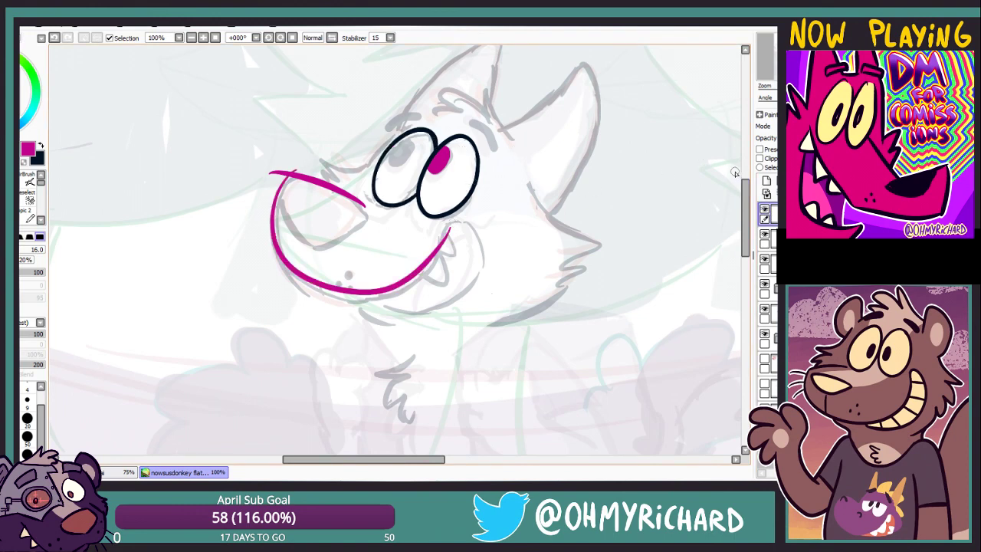
Doodle a magenta owl beside the wolf's head and undo all of its strokes
left_click_drag(118, 325, 236, 326)
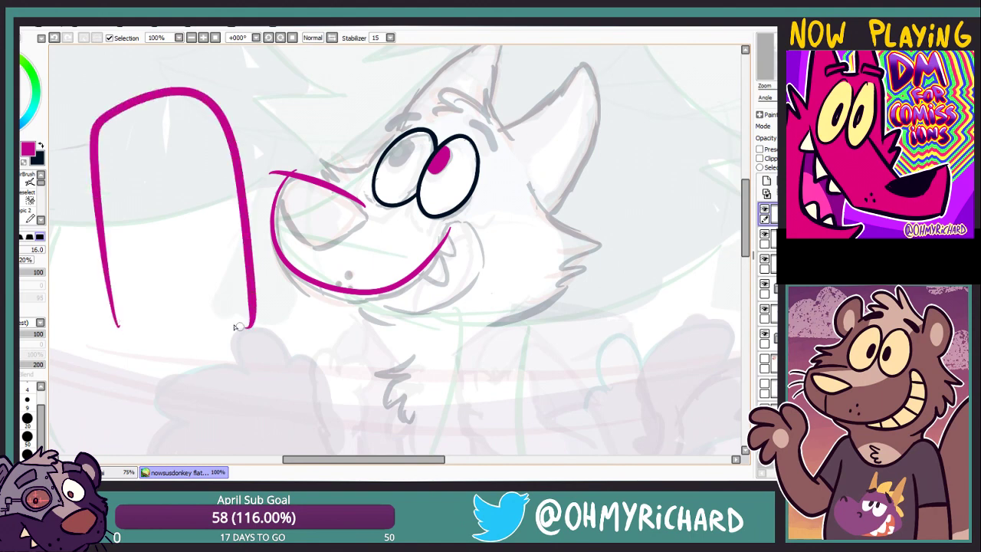
left_click_drag(156, 167, 200, 213)
mouse_move(142, 135)
left_mouse_down()
mouse_move(150, 158)
mouse_move(178, 126)
left_mouse_up()
mouse_move(123, 164)
left_mouse_down()
mouse_move(135, 147)
mouse_move(188, 153)
left_mouse_up()
left_click_drag(132, 319, 234, 325)
left_click_drag(97, 118, 115, 102)
mouse_move(184, 83)
left_mouse_down()
mouse_move(211, 71)
mouse_move(217, 98)
left_mouse_up()
left_click_drag(132, 237, 128, 341)
left_click_drag(227, 224, 269, 325)
left_click_drag(98, 296, 115, 331)
left_click_drag(177, 244, 205, 276)
left_click_drag(169, 285, 169, 300)
left_click_drag(149, 302, 149, 317)
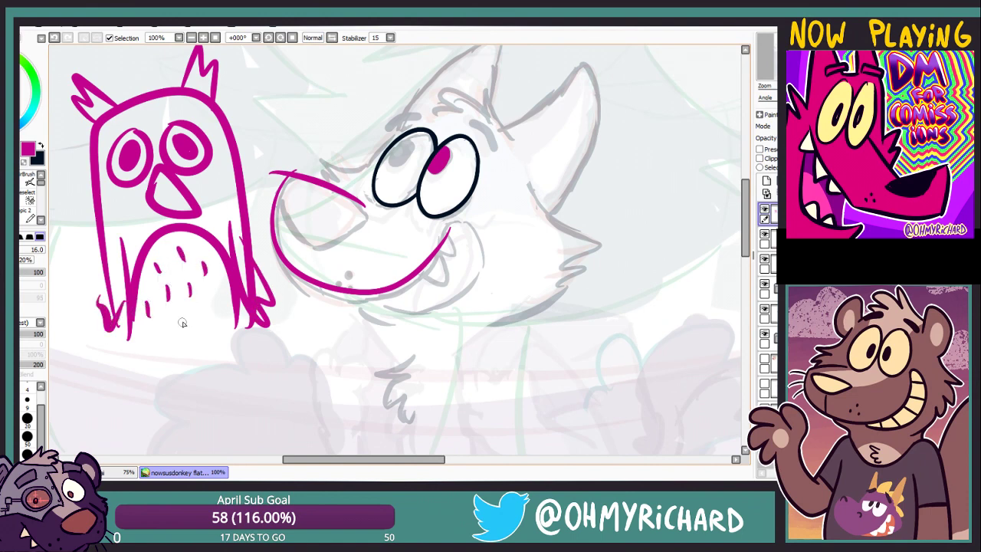
key("ctrl+z")
key("ctrl+z")
key("ctrl+z")
key("ctrl+z")
key("ctrl+z")
key("ctrl+z")
key("ctrl+z")
key("ctrl+z")
key("ctrl+z")
key("ctrl+z")
key("ctrl+z")
key("ctrl+z")
key("ctrl+z")
key("ctrl+z")
key("ctrl+z")
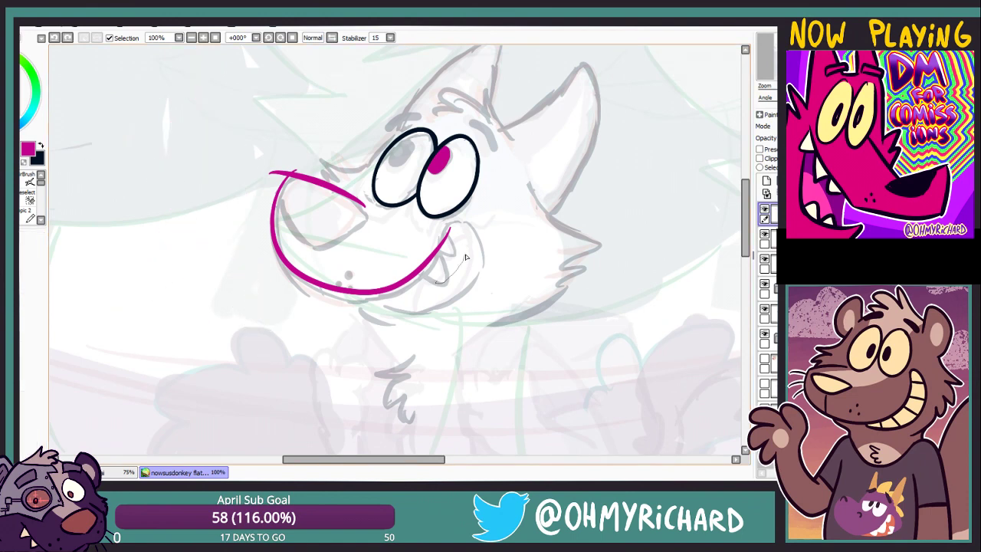
Undo the muzzle curve and redraw it in magenta, fuller and deeper, from the snout's tip around to beneath the nearer eye
key("ctrl+z")
key("ctrl+z")
key("ctrl+z")
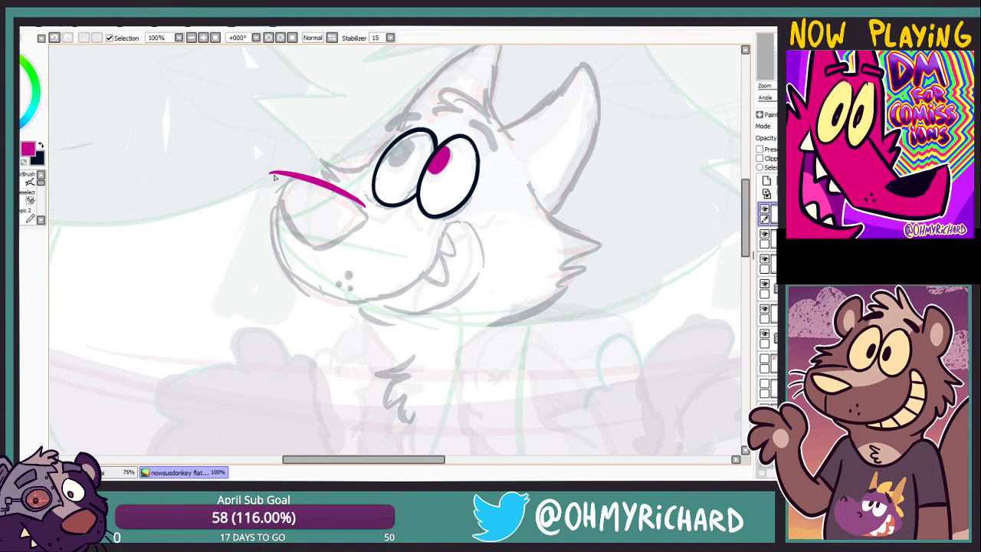
mouse_move(451, 229)
left_mouse_down()
mouse_move(378, 308)
mouse_move(323, 157)
mouse_move(301, 281)
mouse_move(291, 265)
mouse_move(321, 135)
mouse_move(278, 237)
mouse_move(285, 260)
mouse_move(360, 308)
mouse_move(322, 154)
mouse_move(282, 201)
left_mouse_up()
key("ctrl+z")
key("ctrl+z")
key("ctrl+z")
key("ctrl+z")
key("ctrl+z")
key("ctrl+z")
key("ctrl+z")
key("ctrl+z")
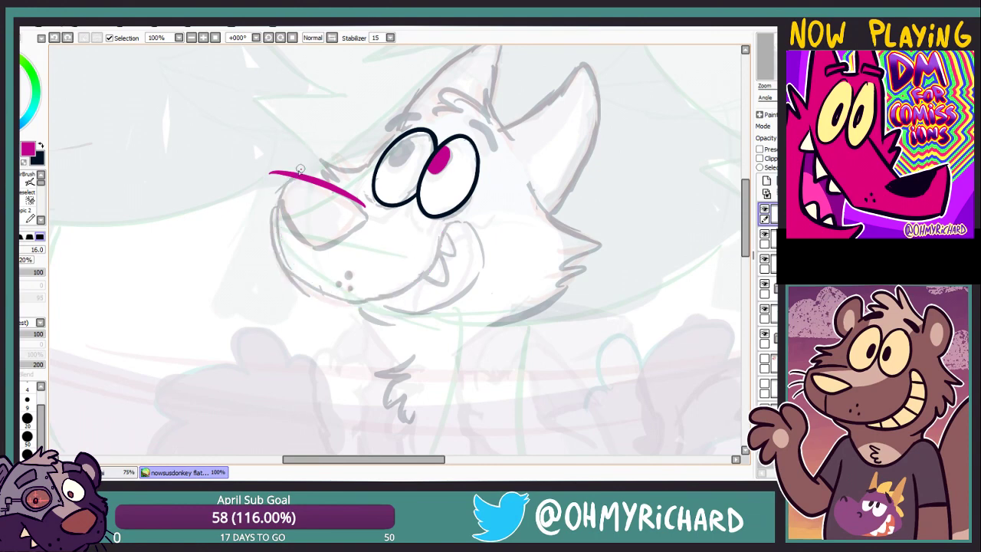
mouse_move(300, 169)
left_mouse_down()
mouse_move(270, 264)
mouse_move(391, 296)
mouse_move(451, 232)
left_mouse_up()
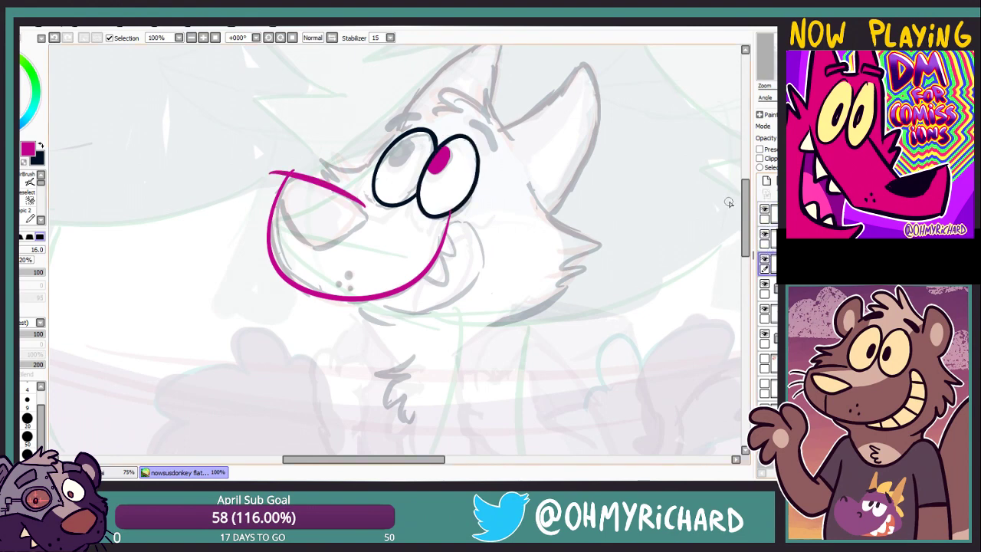
Switch to the dark line color and try a stroke at the mouth corner, undoing it
scroll(729, 202, "down", 1)
key("bracketright")
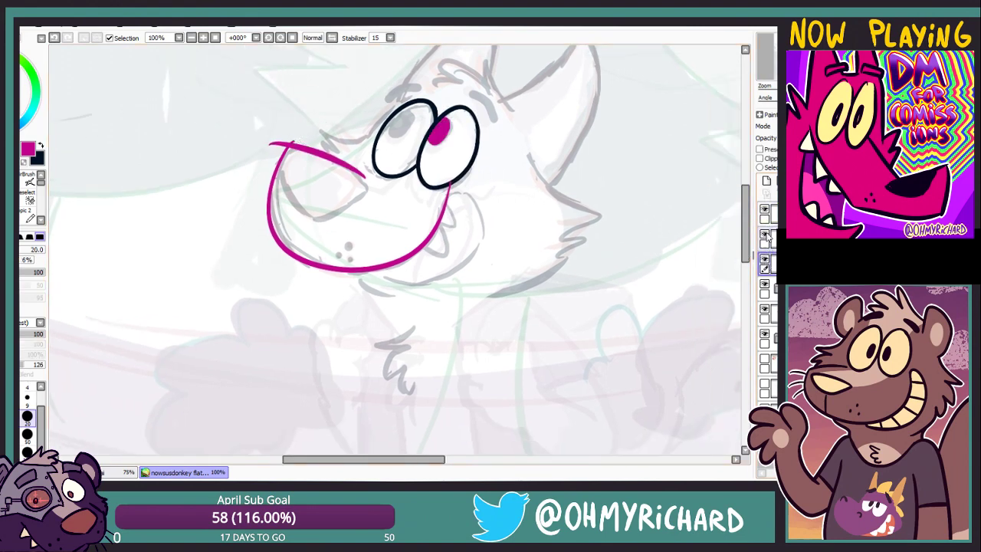
key("bracketleft")
key("x")
mouse_move(188, 138)
left_mouse_down()
mouse_move(165, 110)
mouse_move(204, 67)
left_mouse_up()
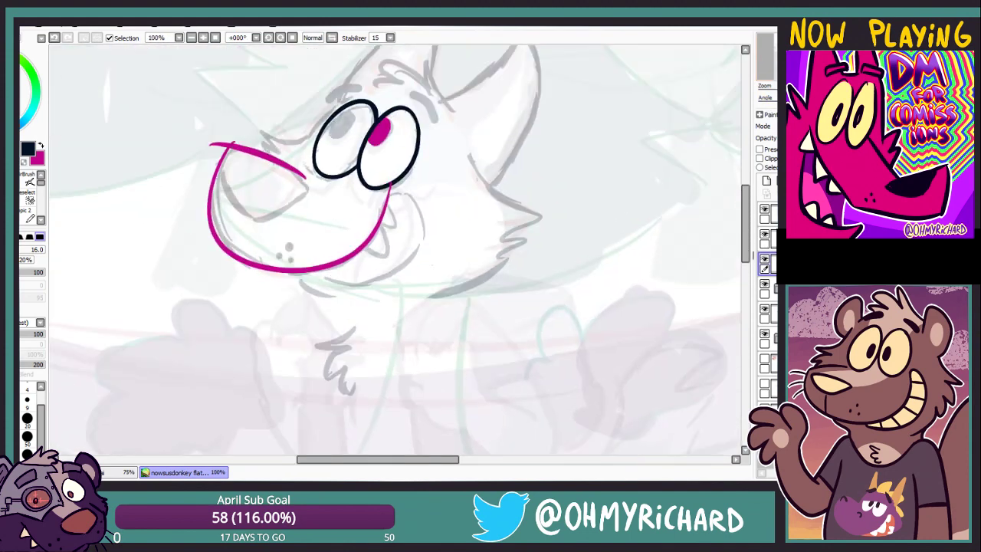
left_click_drag(193, 111, 164, 83)
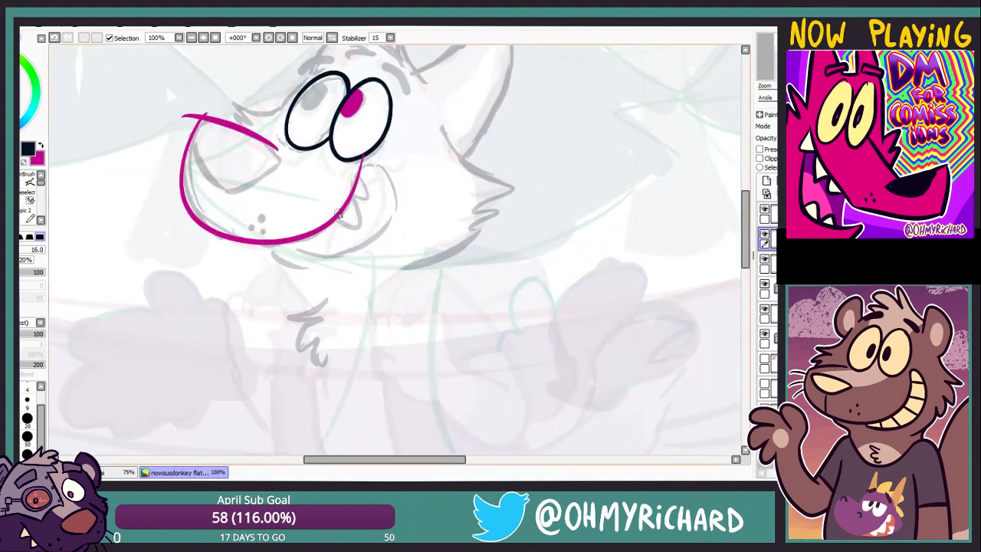
left_click_drag(355, 181, 395, 188)
key("ctrl+z")
Try inking the nose outline inside the magenta muzzle guide and undo it
left_click_drag(167, 85, 238, 114)
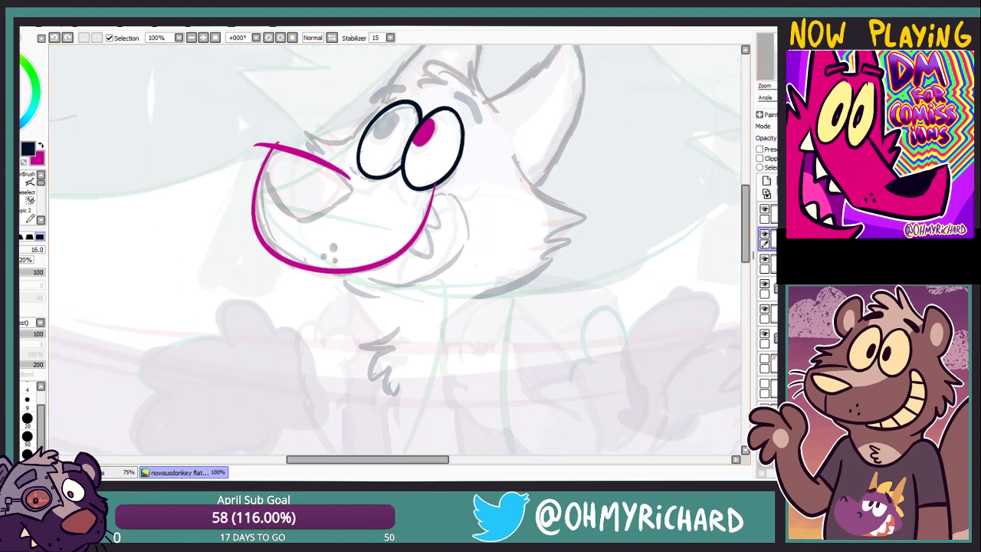
mouse_move(264, 165)
left_mouse_down()
mouse_move(342, 205)
mouse_move(346, 175)
mouse_move(311, 220)
mouse_move(344, 183)
left_mouse_up()
key("ctrl+z")
key("ctrl+z")
key("ctrl+z")
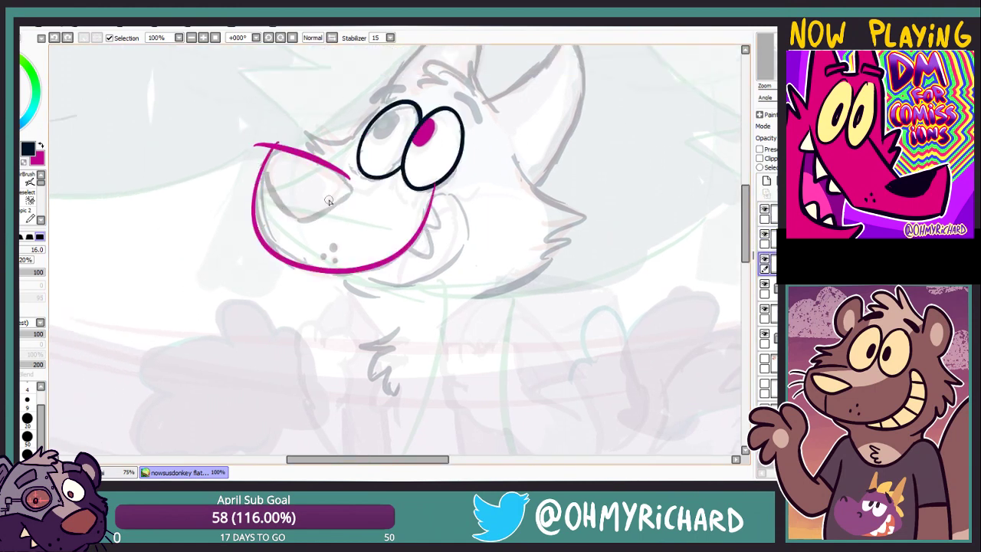
Try inking the mouth's outer curve in dark from beneath the nearer eye down to the chin, undoing each attempt
left_click_drag(266, 182, 297, 141)
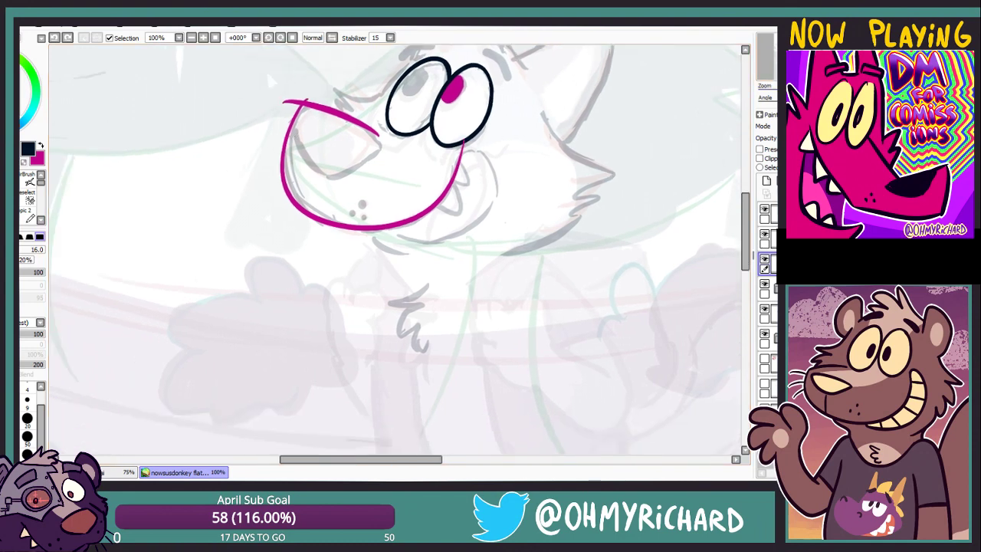
mouse_move(267, 70)
left_mouse_down()
mouse_move(253, 98)
mouse_move(266, 99)
mouse_move(237, 112)
left_mouse_up()
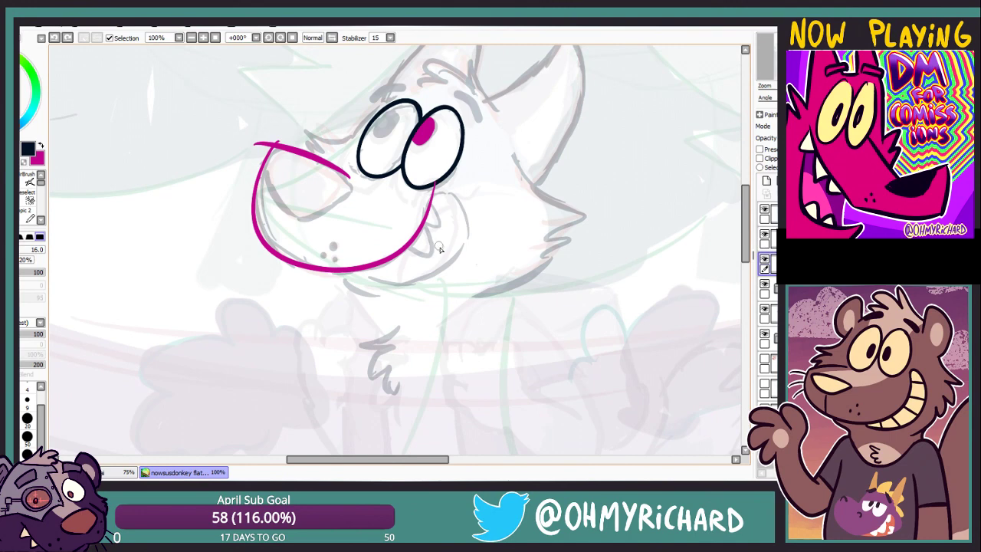
mouse_move(439, 248)
left_mouse_down()
mouse_move(446, 237)
mouse_move(429, 227)
mouse_move(455, 262)
mouse_move(366, 195)
left_mouse_up()
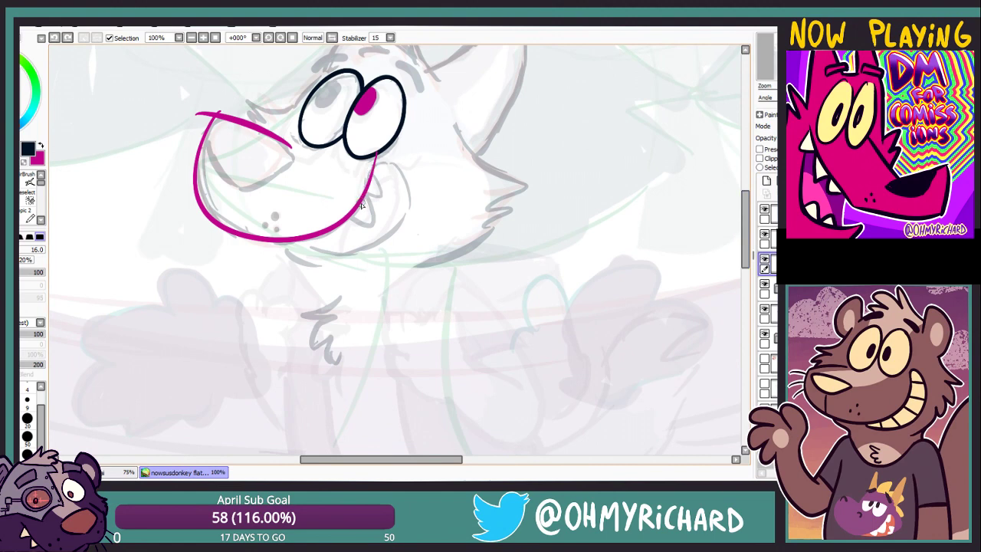
mouse_move(374, 163)
left_mouse_down()
mouse_move(404, 200)
mouse_move(362, 261)
mouse_move(339, 269)
left_mouse_up()
key("ctrl+z")
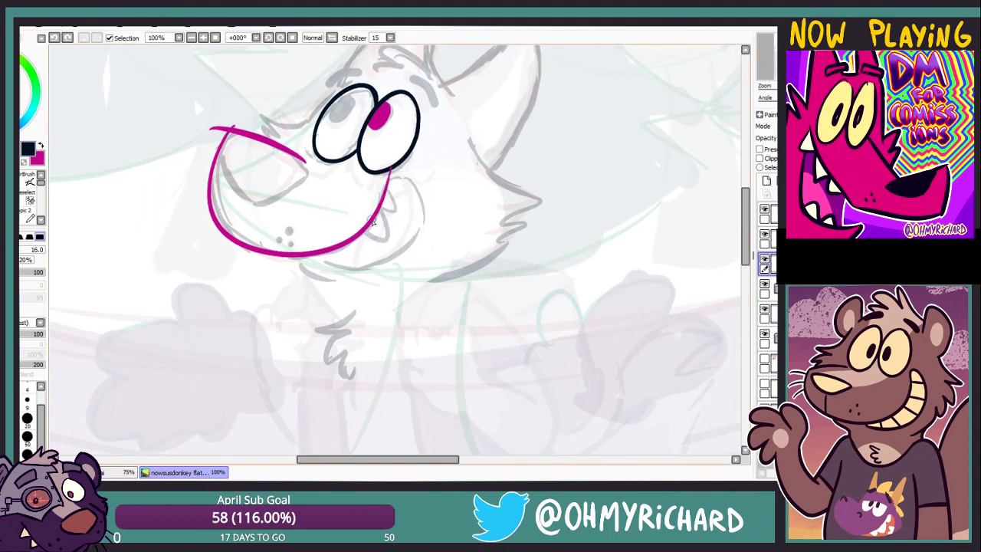
left_click_drag(388, 175, 323, 258)
key("ctrl+z")
mouse_move(388, 177)
left_mouse_down()
mouse_move(417, 197)
mouse_move(322, 262)
mouse_move(422, 210)
mouse_move(307, 249)
left_mouse_up()
key("ctrl+z")
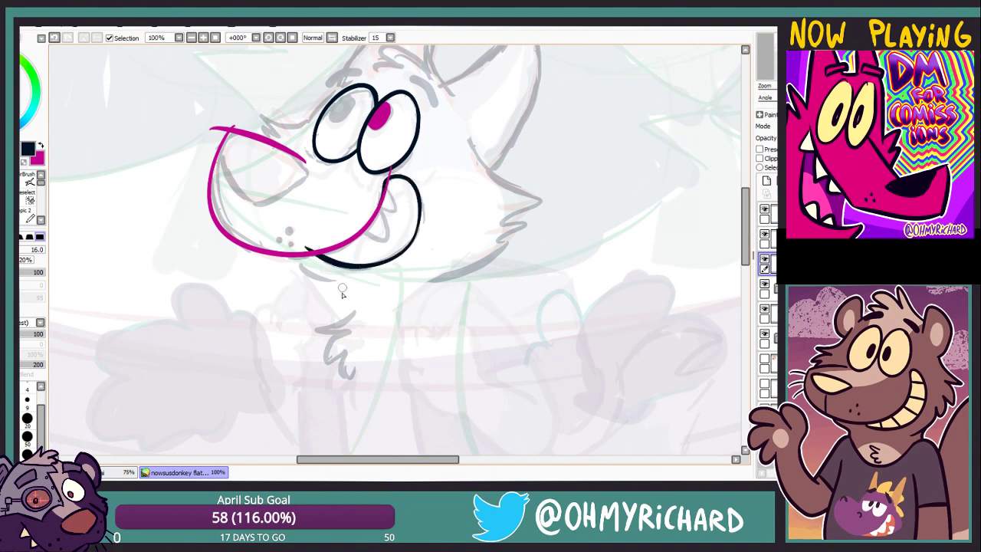
key("ctrl+z")
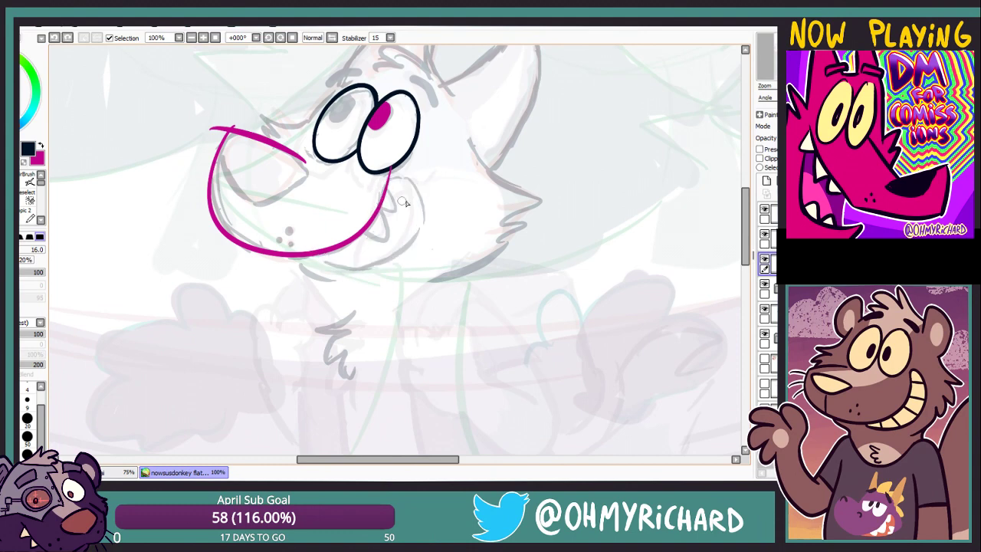
mouse_move(388, 176)
left_mouse_down()
mouse_move(422, 198)
mouse_move(303, 265)
left_mouse_up()
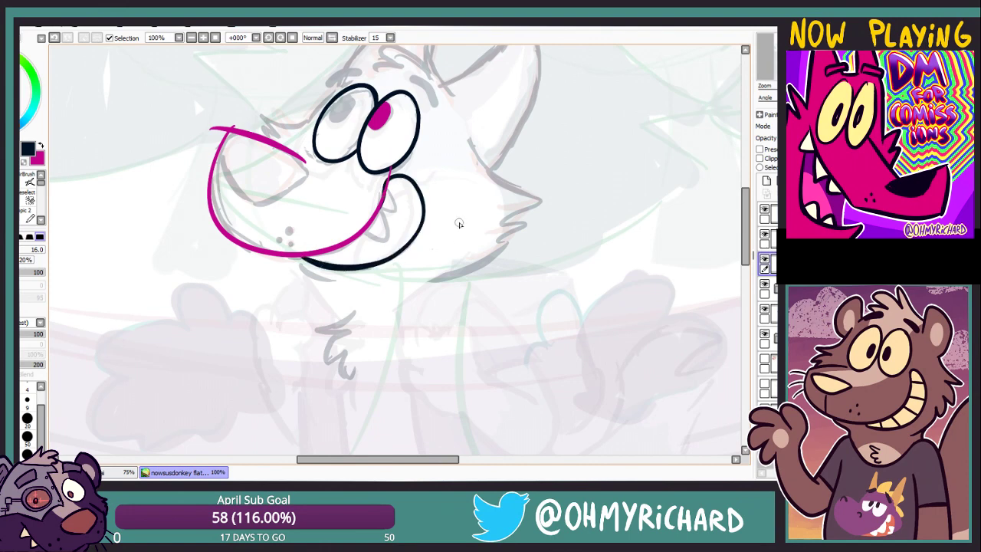
key("ctrl+z")
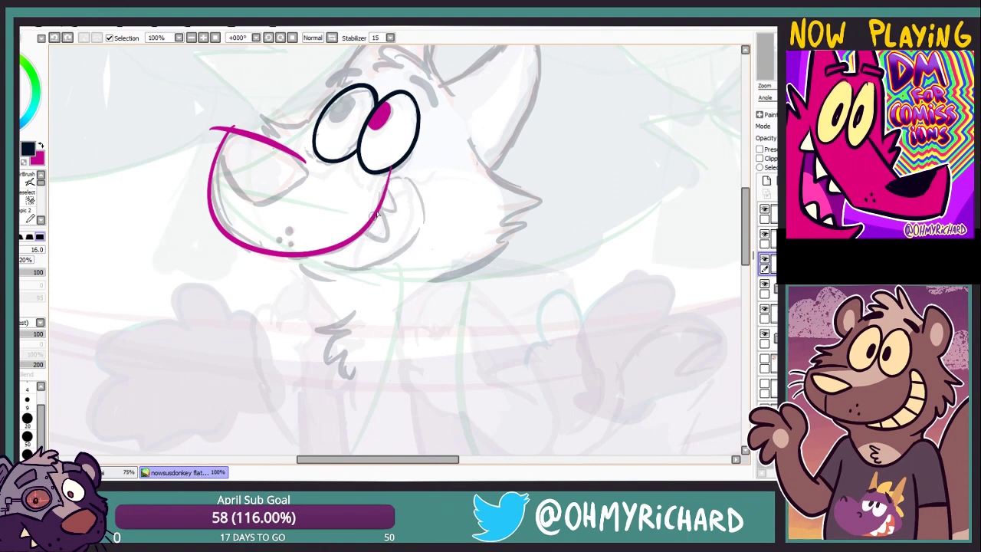
Try inking the lower jaw line in dark from the chin toward the cheek, undoing each attempt
left_click_drag(304, 249, 383, 265)
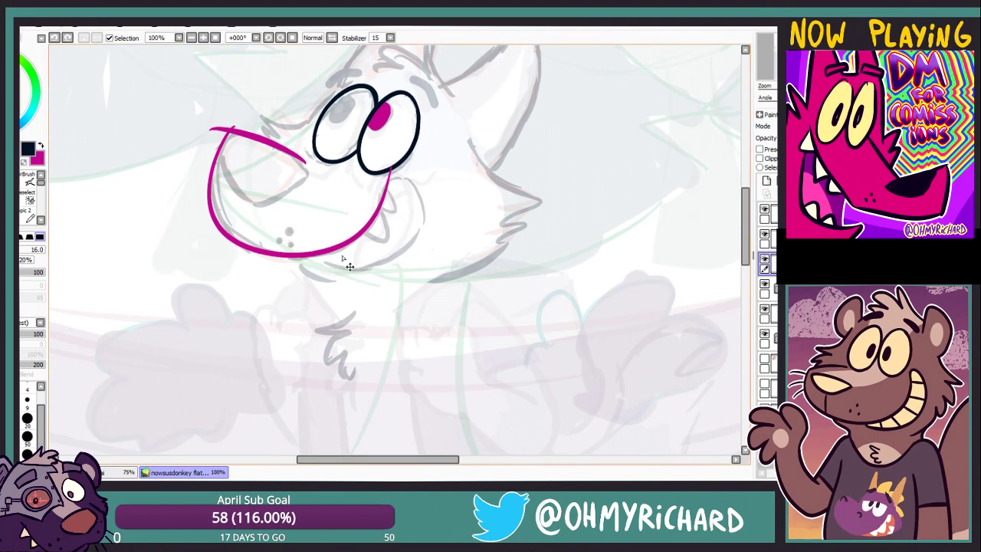
key("ctrl+z")
left_click_drag(308, 249, 399, 244)
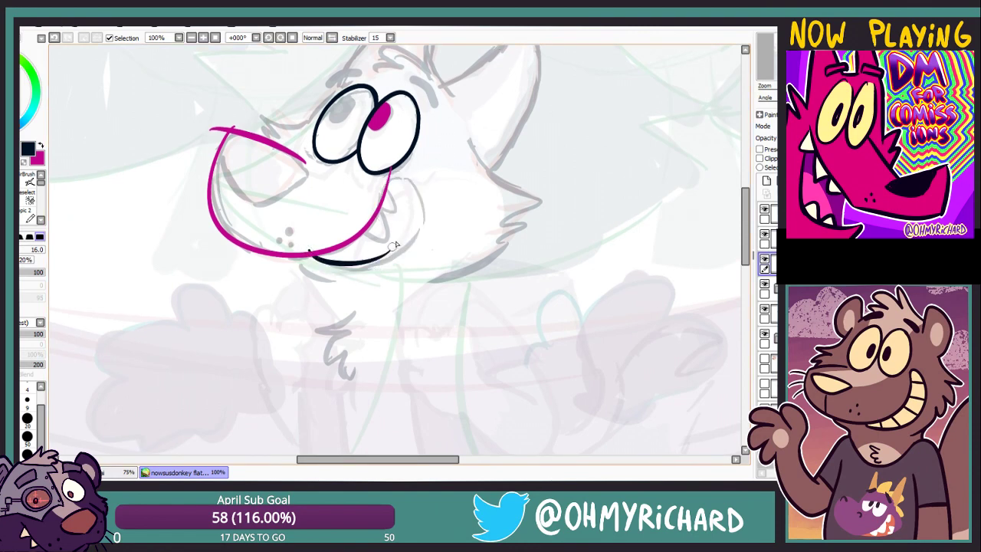
key("ctrl+z")
mouse_move(308, 249)
left_mouse_down()
mouse_move(376, 242)
mouse_move(400, 251)
left_mouse_up()
key("ctrl+z")
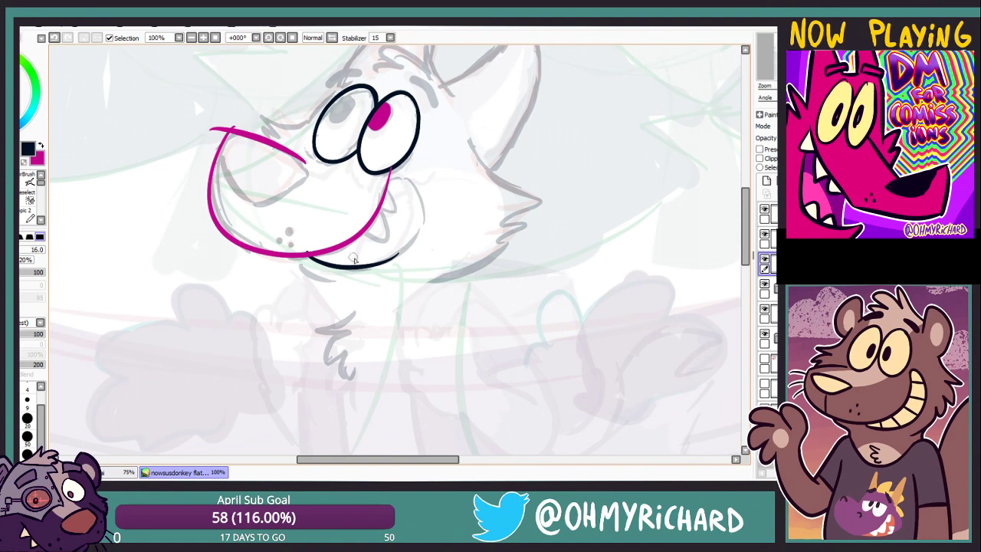
key("ctrl+z")
left_click_drag(306, 249, 387, 264)
key("ctrl+z")
key("ctrl+z")
Try inking the grin's outer curve in dark from the chin around toward the nearer eye, undoing each attempt
mouse_move(308, 250)
left_mouse_down()
mouse_move(400, 253)
mouse_move(423, 211)
mouse_move(418, 186)
mouse_move(393, 173)
left_mouse_up()
key("ctrl+z")
key("ctrl+z")
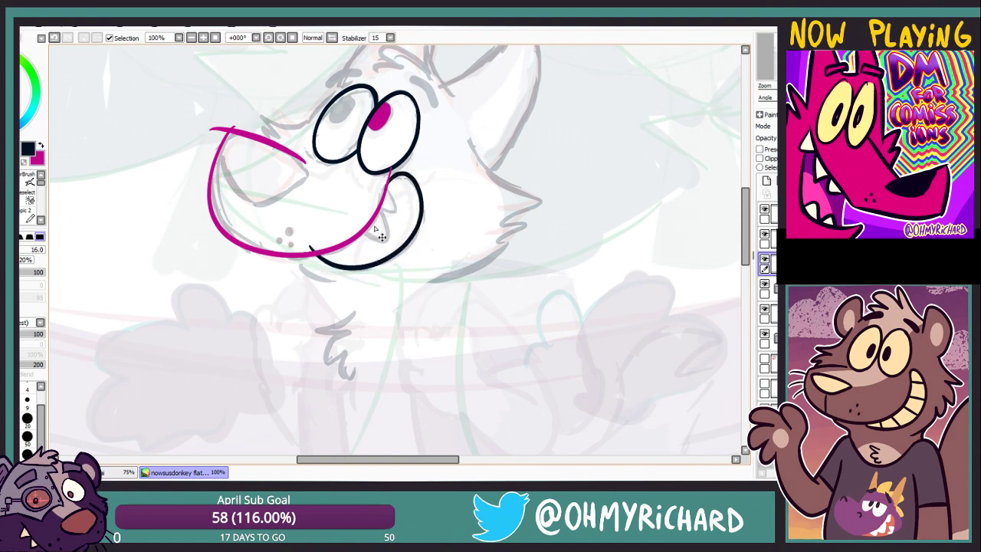
key("ctrl+z")
key("ctrl+z")
mouse_move(313, 253)
left_mouse_down()
mouse_move(406, 253)
mouse_move(408, 231)
left_mouse_up()
key("ctrl+z")
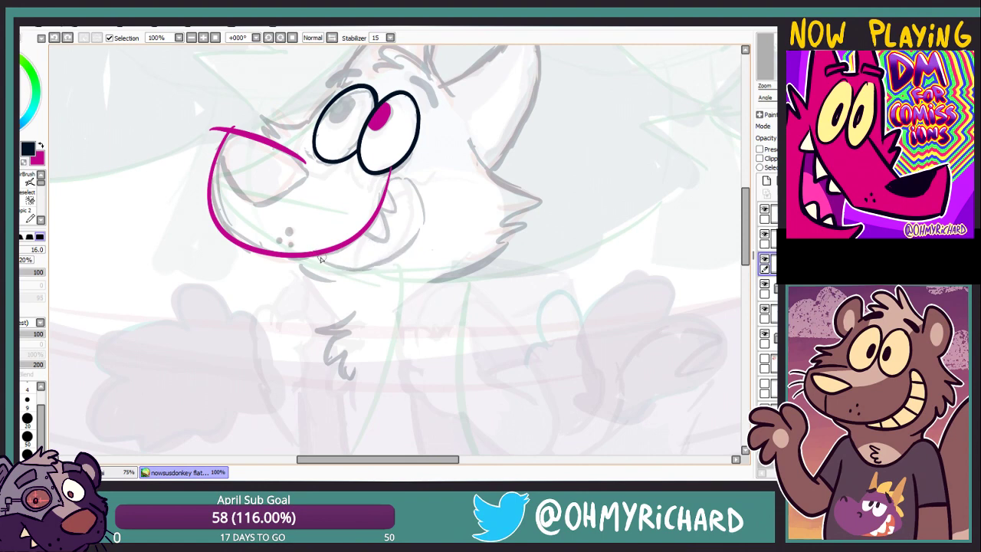
key("ctrl+z")
left_click_drag(313, 253, 403, 244)
key("ctrl+z")
key("ctrl+z")
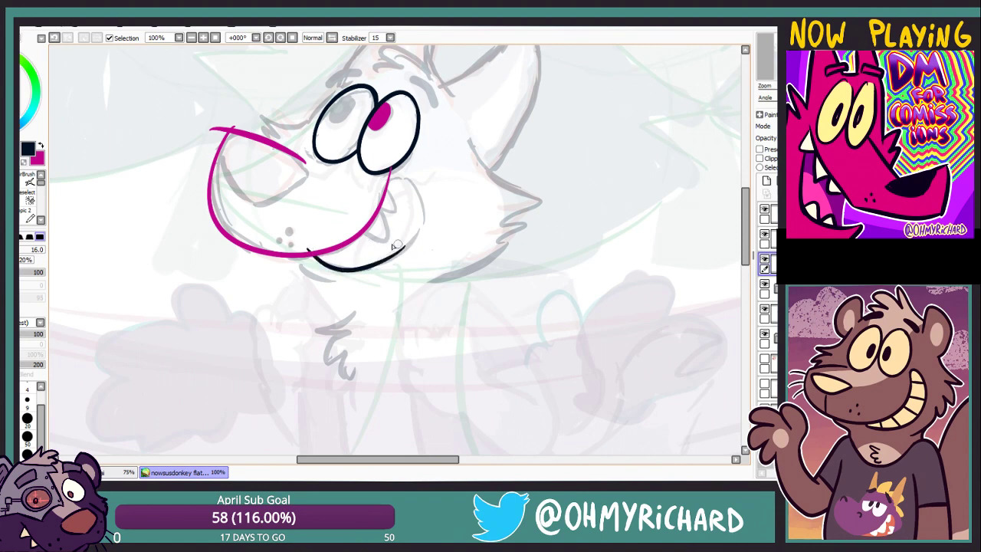
key("ctrl+z")
left_click_drag(311, 253, 403, 245)
key("ctrl+z")
key("ctrl+z")
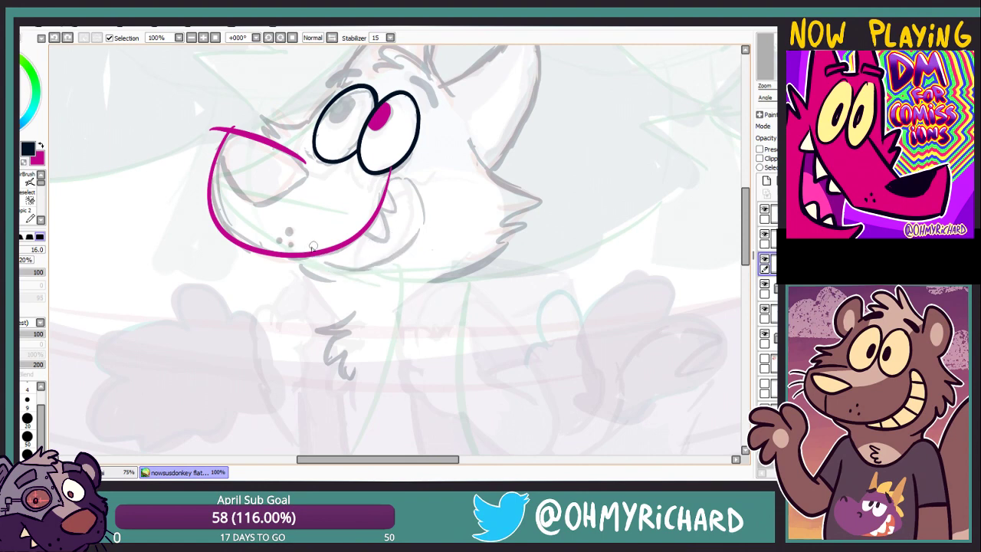
key("ctrl+z")
Ink the grin's outer curve in dark from chin to beneath the nearer eye, and join the mouth corner with a blue line on the layer above
mouse_move(313, 246)
left_mouse_down()
mouse_move(421, 223)
mouse_move(387, 176)
mouse_move(421, 206)
mouse_move(387, 176)
left_mouse_up()
key("ctrl+z")
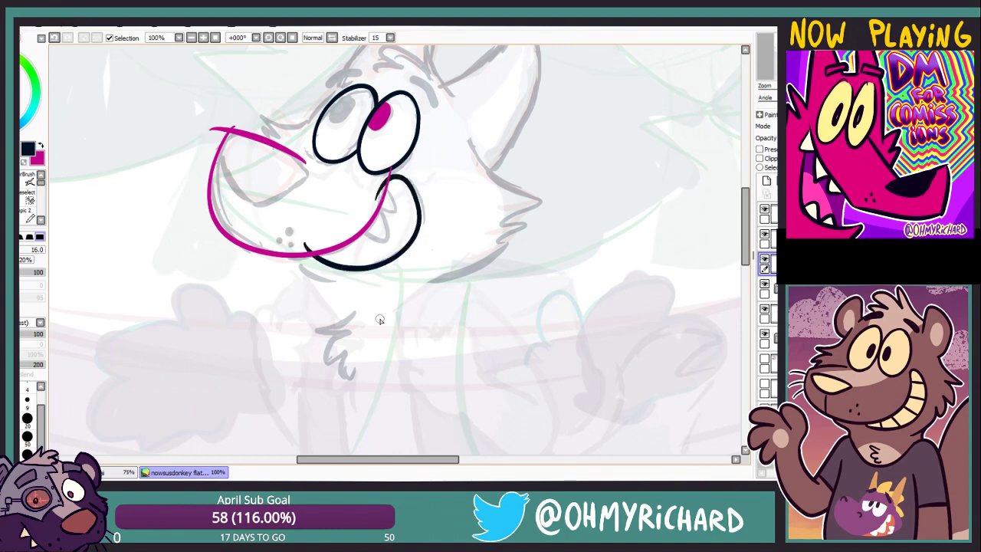
left_click(766, 238)
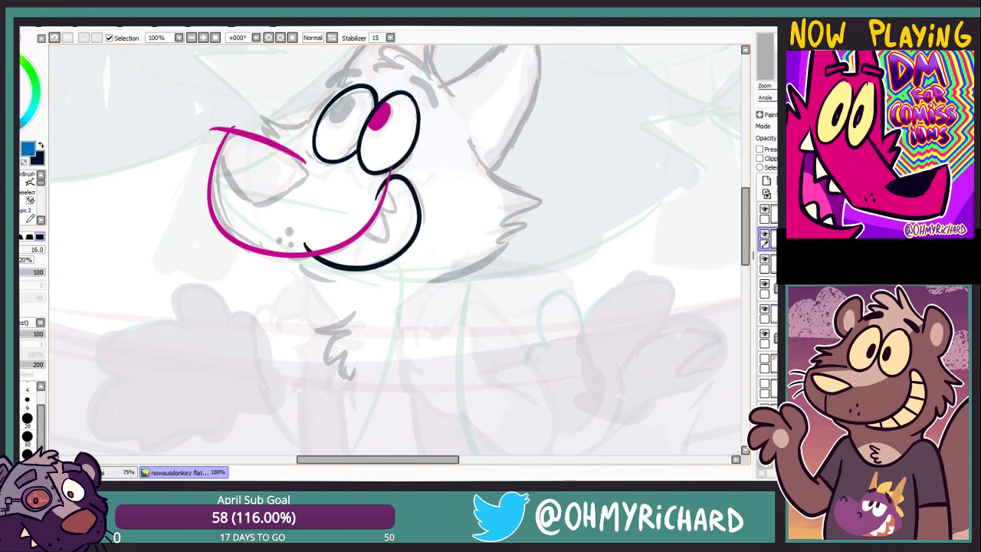
left_click_drag(390, 176, 380, 222)
key("]")
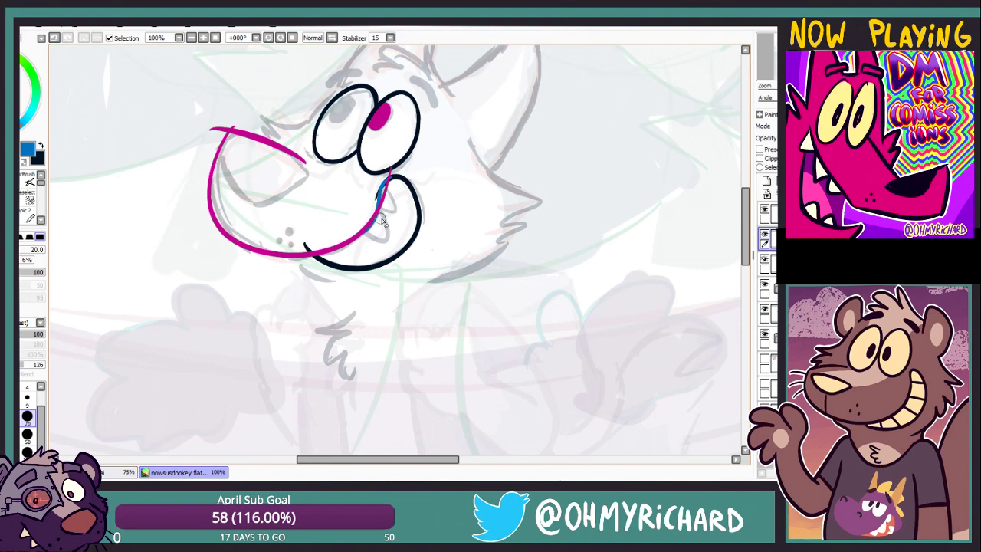
Erase the overlapping ends of the magenta muzzle guide and dark grin curve at the mouth corner and chin
mouse_move(390, 180)
left_mouse_down()
mouse_move(385, 200)
mouse_move(521, 284)
mouse_move(534, 187)
left_mouse_up()
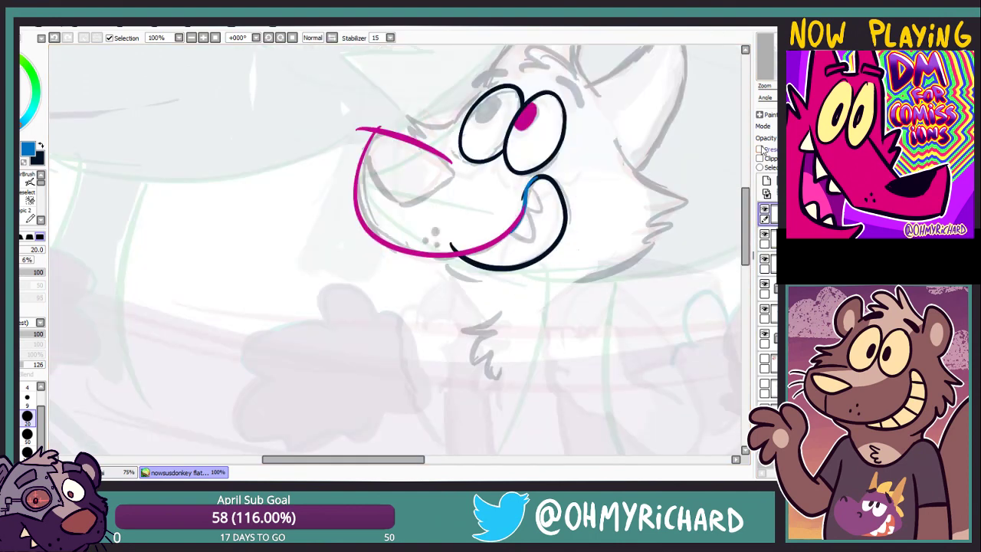
key("ctrl+z")
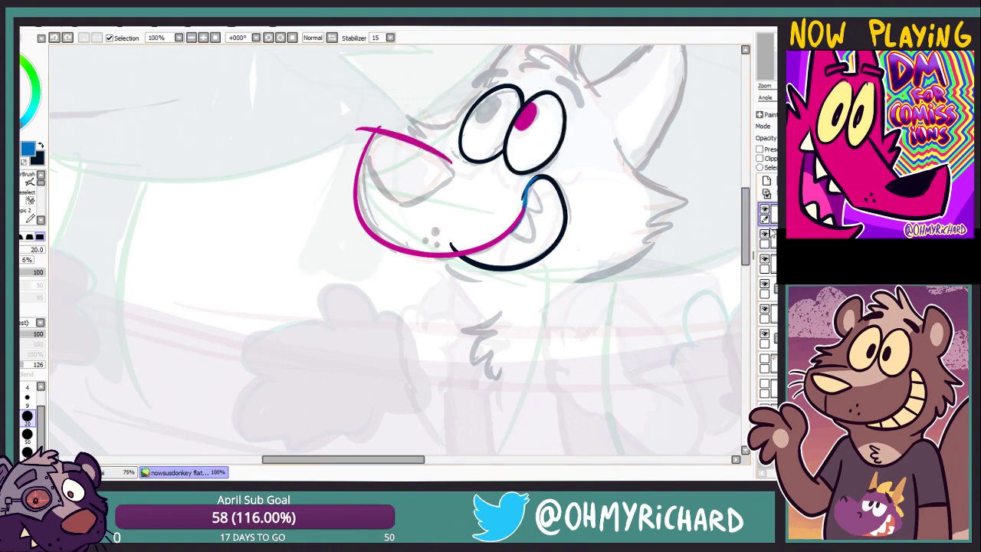
left_click(765, 260)
left_click(765, 261)
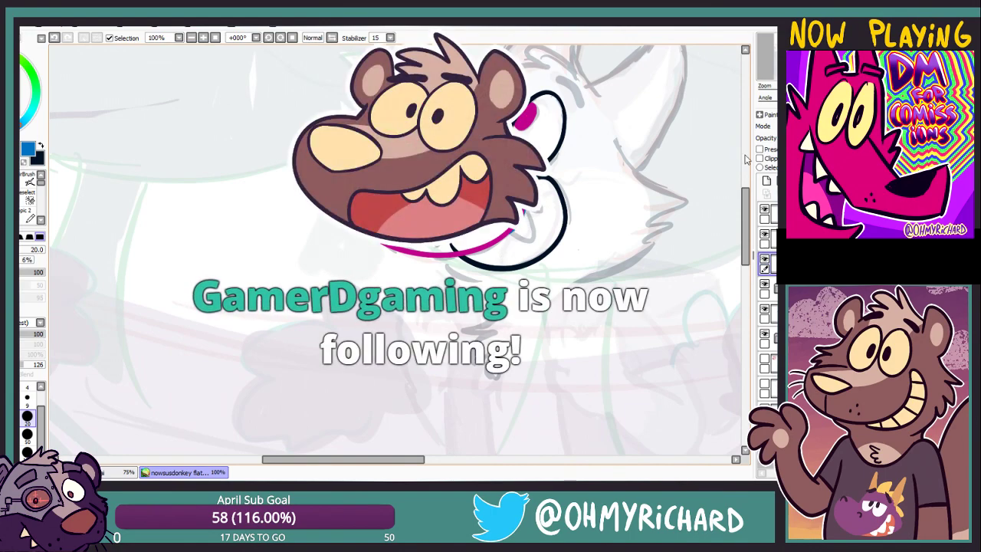
scroll(340, 98, "right", 2)
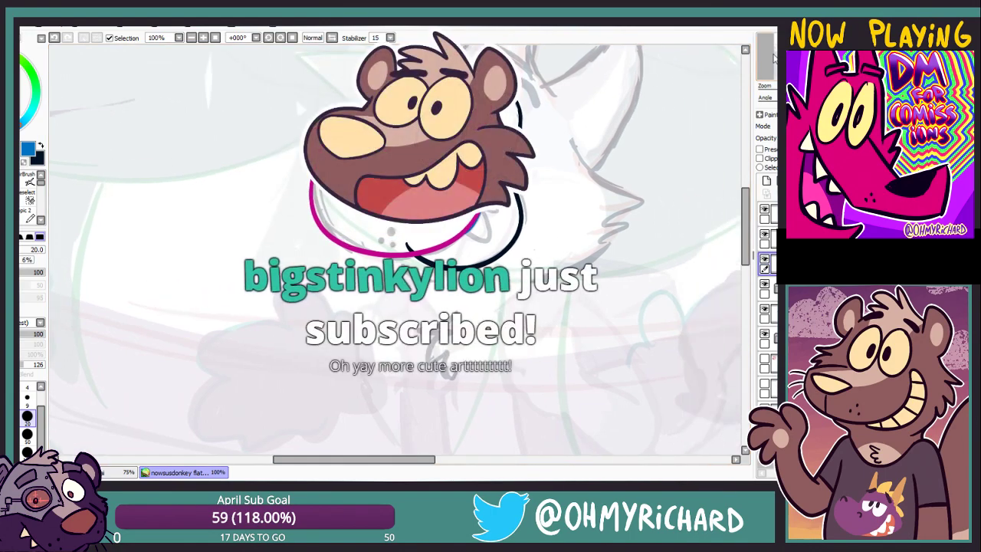
scroll(394, 249, "down", 2)
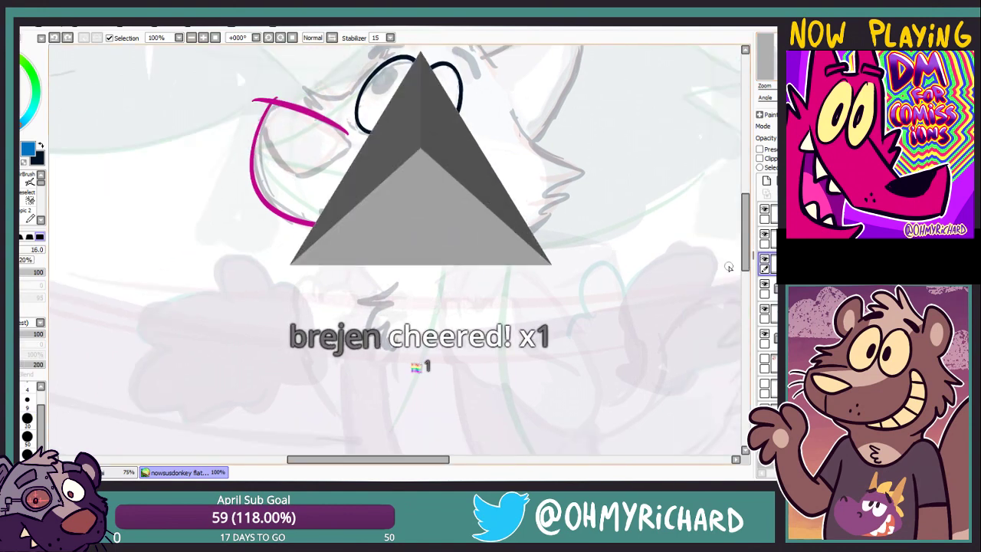
scroll(729, 267, "up", 1)
scroll(729, 266, "left", 2)
key("bracketright")
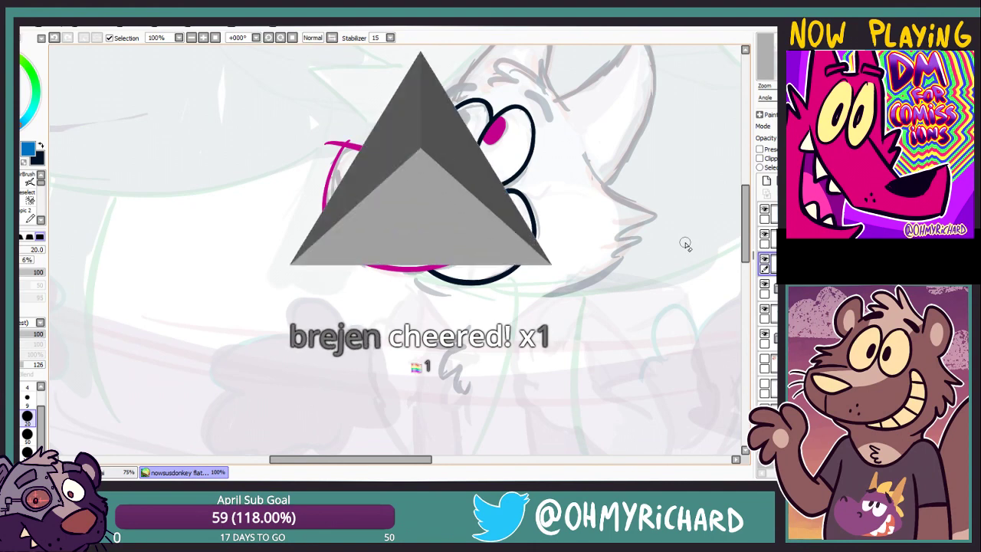
scroll(486, 258, "up", 1)
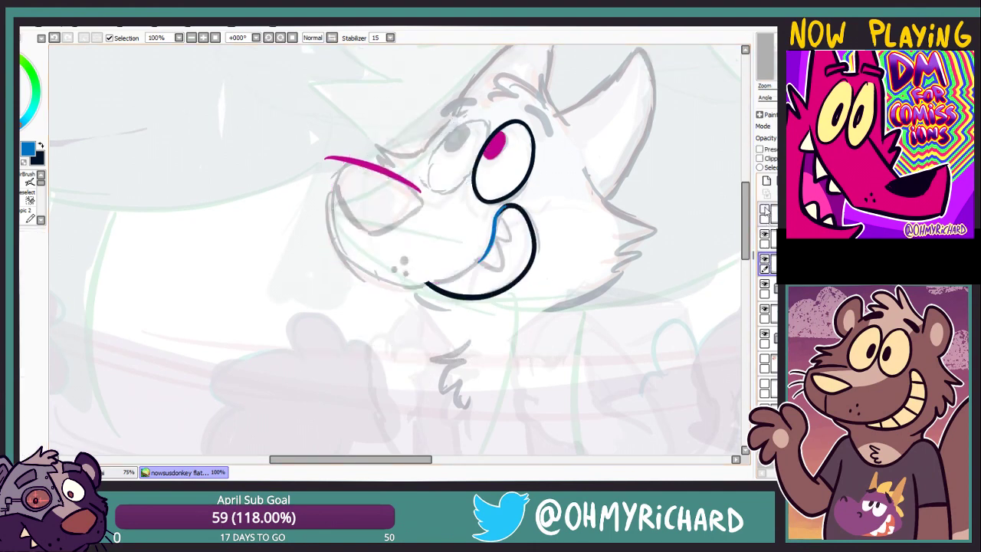
Lasso the magenta muzzle curve, shift it slightly upward, and clear the selection
mouse_move(495, 265)
left_mouse_down()
mouse_move(381, 222)
mouse_move(437, 299)
left_mouse_up()
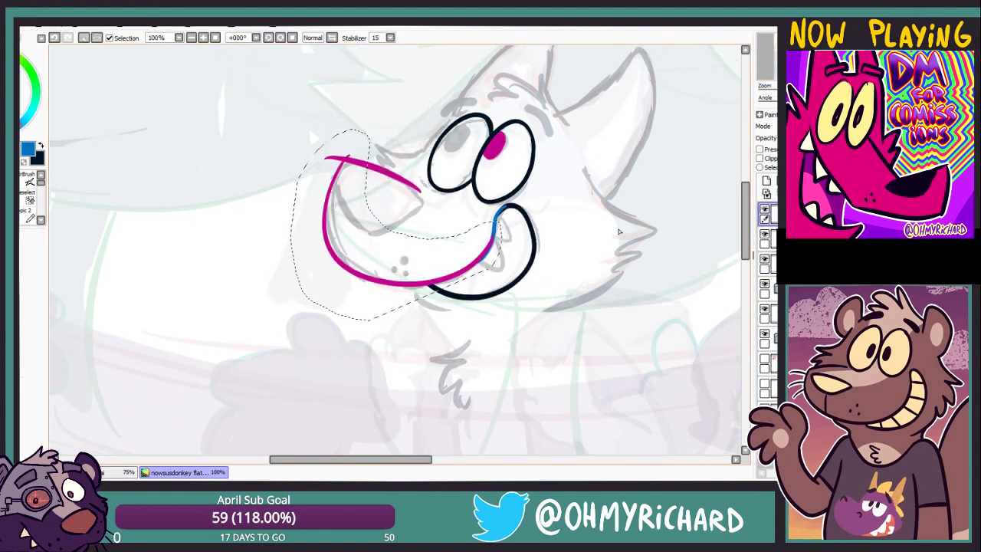
left_click_drag(148, 235, 105, 280)
key("ctrl+t")
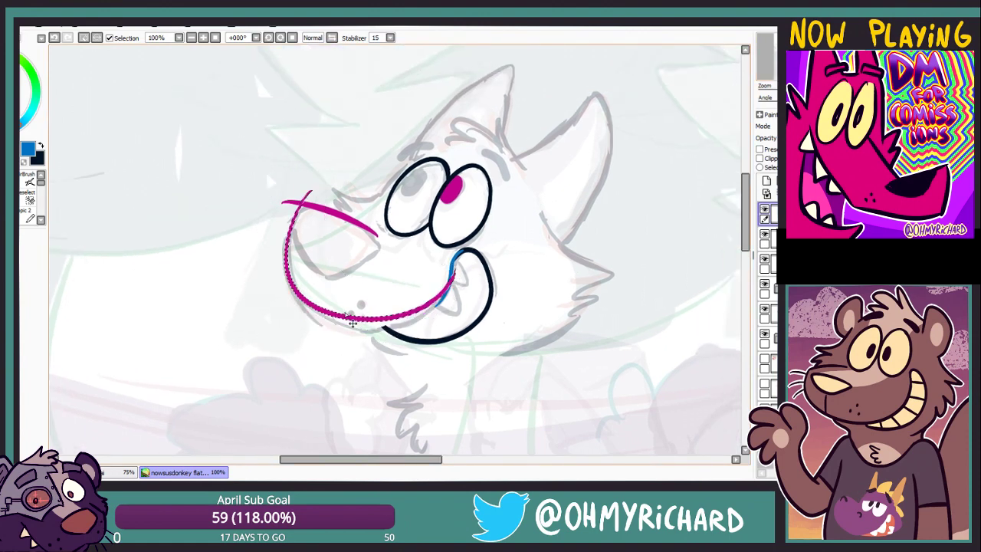
mouse_move(321, 306)
left_mouse_down()
mouse_move(355, 325)
mouse_move(340, 328)
mouse_move(350, 322)
left_mouse_up()
key("Return")
key("ctrl+d")
mouse_move(462, 283)
left_mouse_down()
mouse_move(358, 300)
mouse_move(291, 337)
mouse_move(387, 310)
left_mouse_up()
key("ctrl+d")
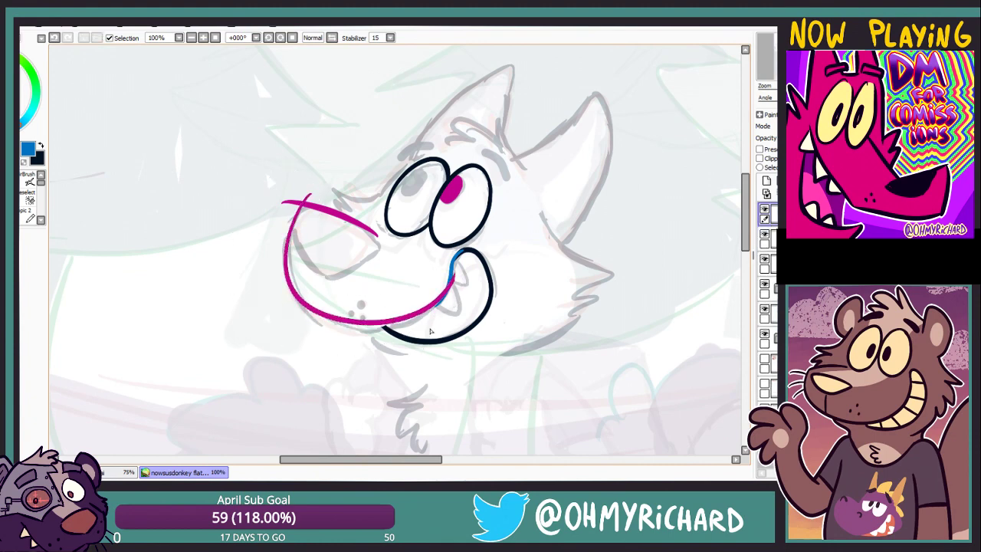
Ink the nose's lower curve in dark inside the magenta muzzle guide and trim its ends to the guide
key("n")
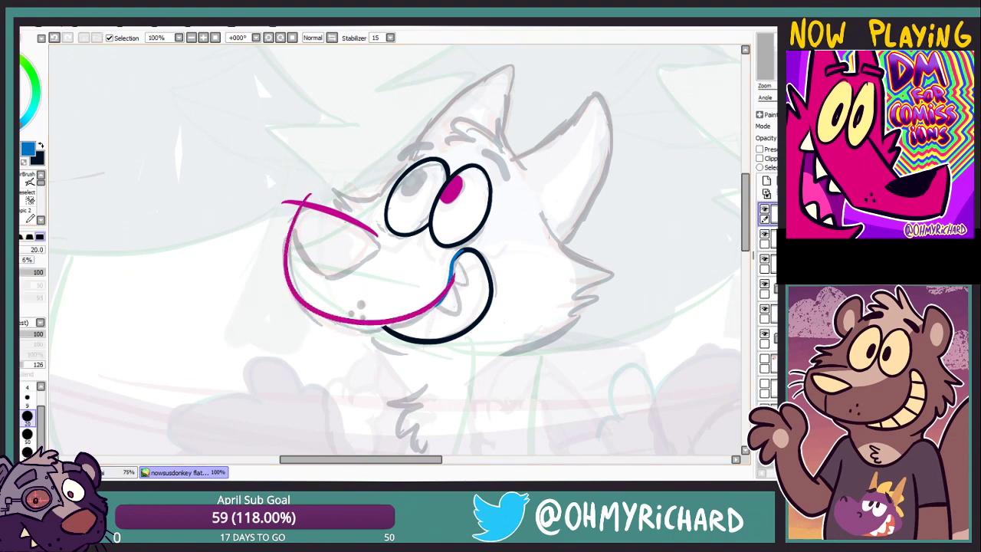
key("x")
mouse_move(306, 222)
left_mouse_down()
mouse_move(348, 191)
mouse_move(340, 168)
mouse_move(387, 229)
left_mouse_up()
key("ctrl+z")
mouse_move(358, 180)
left_mouse_down()
mouse_move(366, 203)
mouse_move(444, 197)
left_mouse_up()
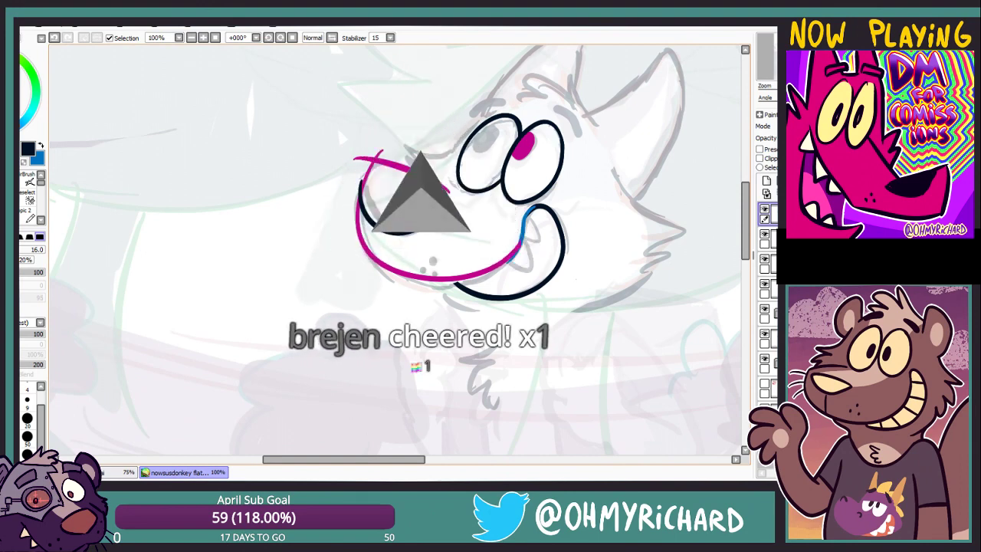
left_click_drag(337, 127, 321, 155)
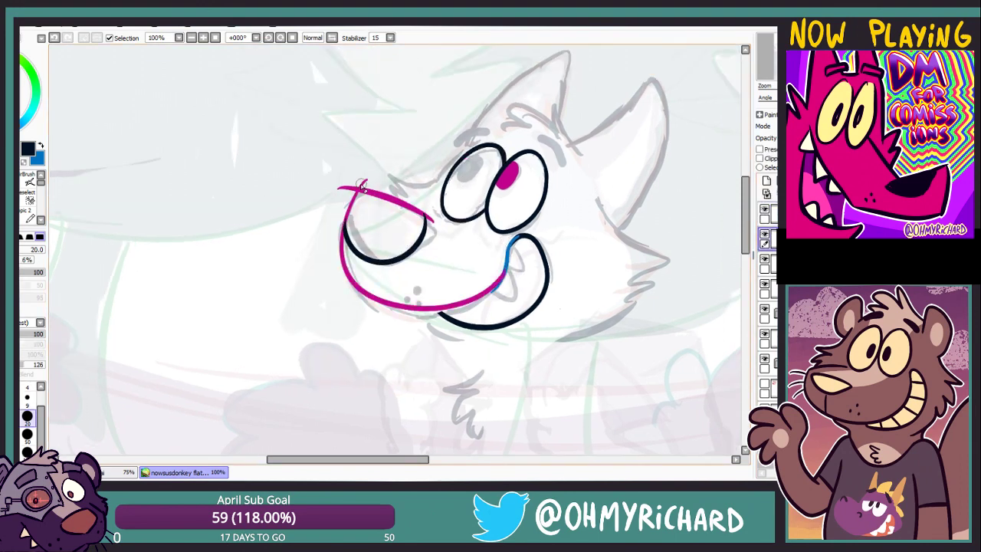
Erase the magenta line ends that overshoot where the muzzle curve crosses the nose's top line
left_click(765, 262)
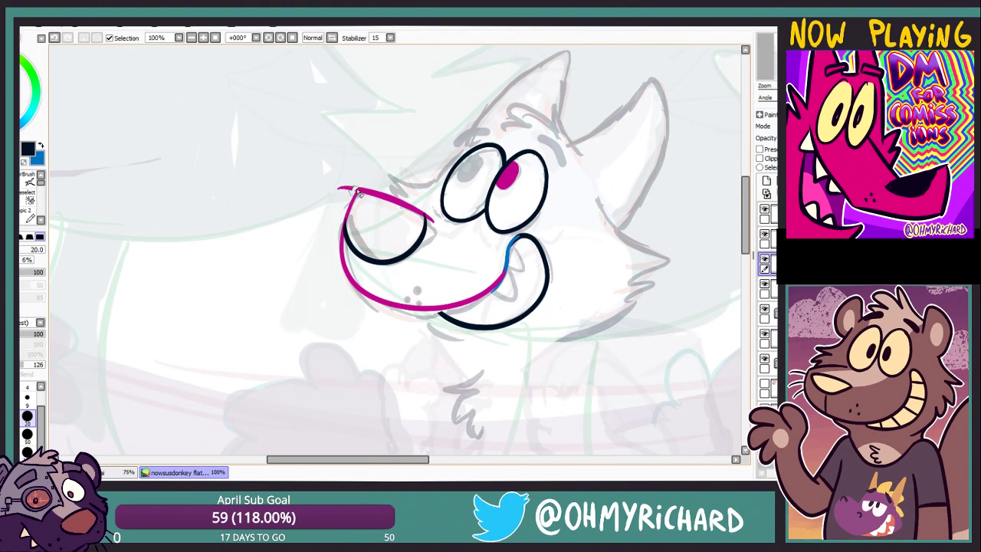
key("ctrl+z")
mouse_move(339, 184)
left_mouse_down()
mouse_move(368, 170)
mouse_move(325, 184)
left_mouse_up()
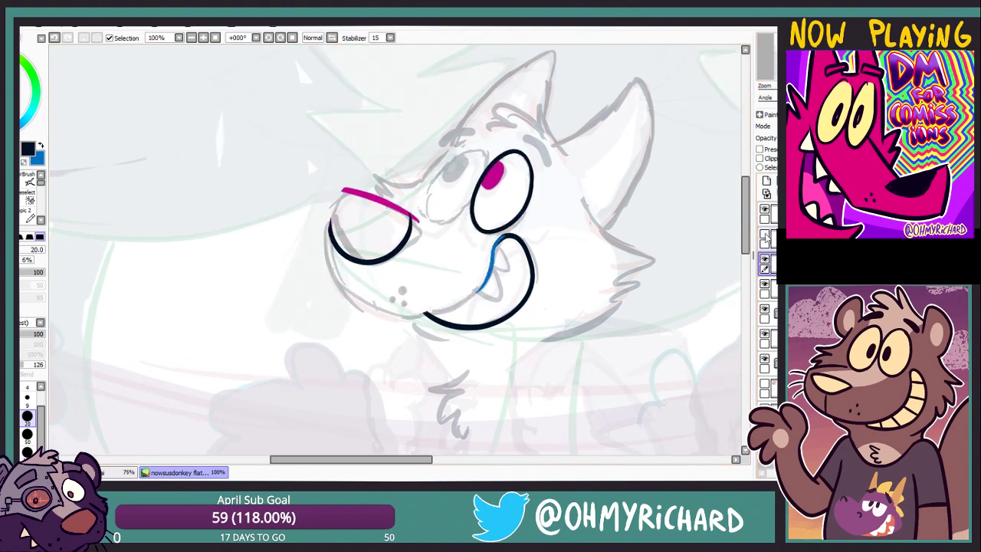
Draw a rounded blue corner joining the muzzle curve to the nose's top line, undoing failed strokes
key("x")
key("bracketleft")
mouse_move(342, 196)
left_mouse_down()
mouse_move(360, 192)
mouse_move(332, 198)
left_mouse_up()
key("ctrl+z")
key("ctrl+z")
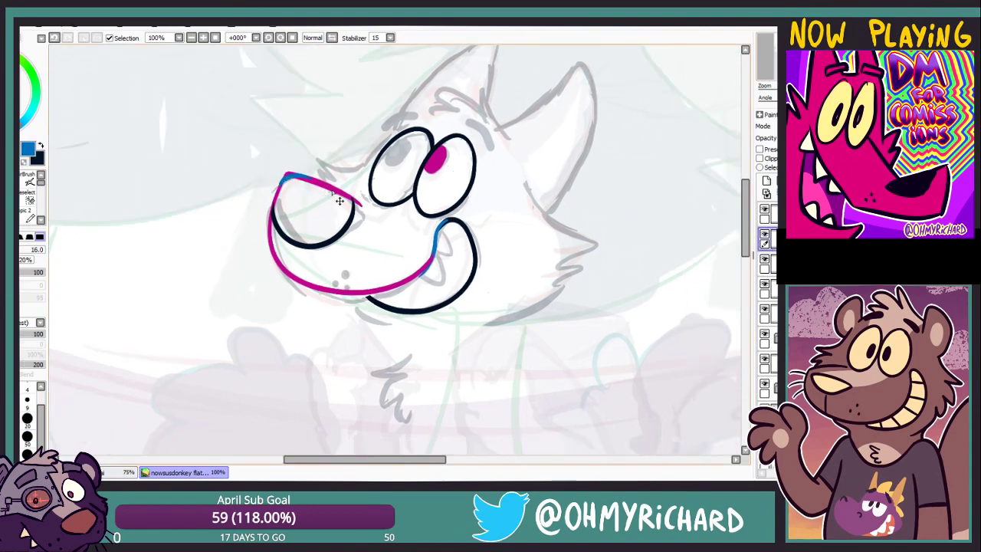
left_click_drag(282, 176, 360, 201)
Erase the leftover magenta around the blue corner at the tip of the nose
left_click(760, 290)
key("e")
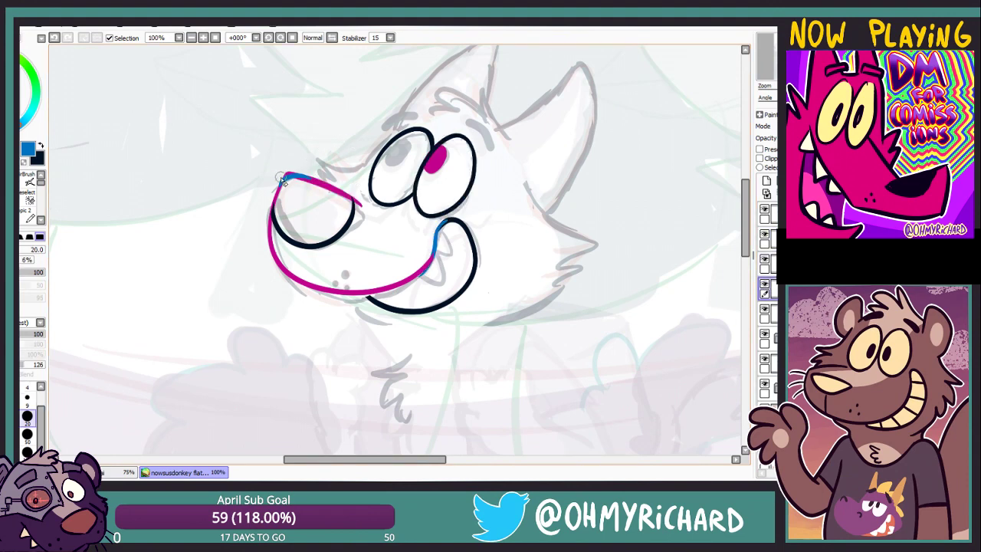
left_click_drag(280, 178, 305, 177)
left_click(766, 265)
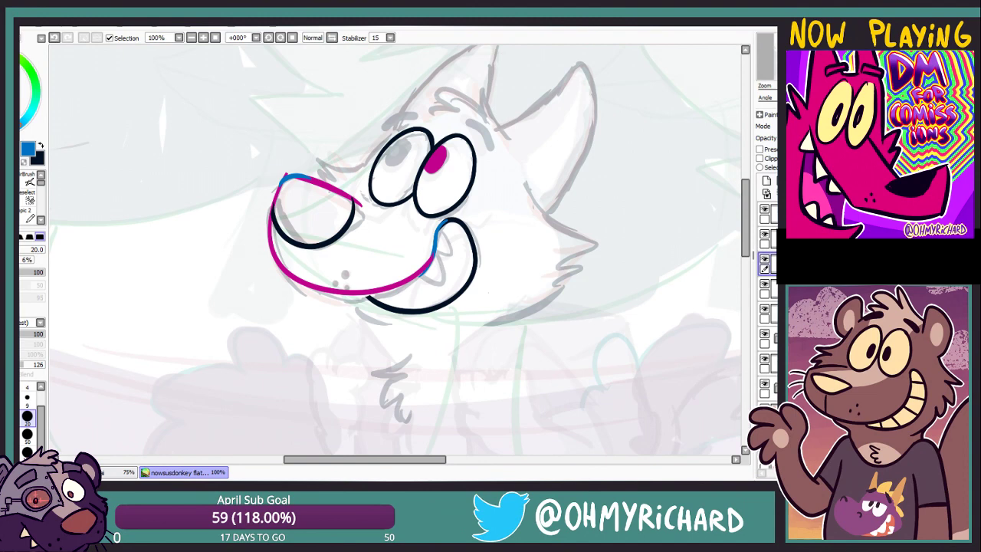
Recolor the magenta and blue muzzle, nose, mouth-corner and pupil artwork to the dark line color, layer by layer
left_click_drag(250, 141, 207, 154)
left_click(766, 239)
left_click(766, 261)
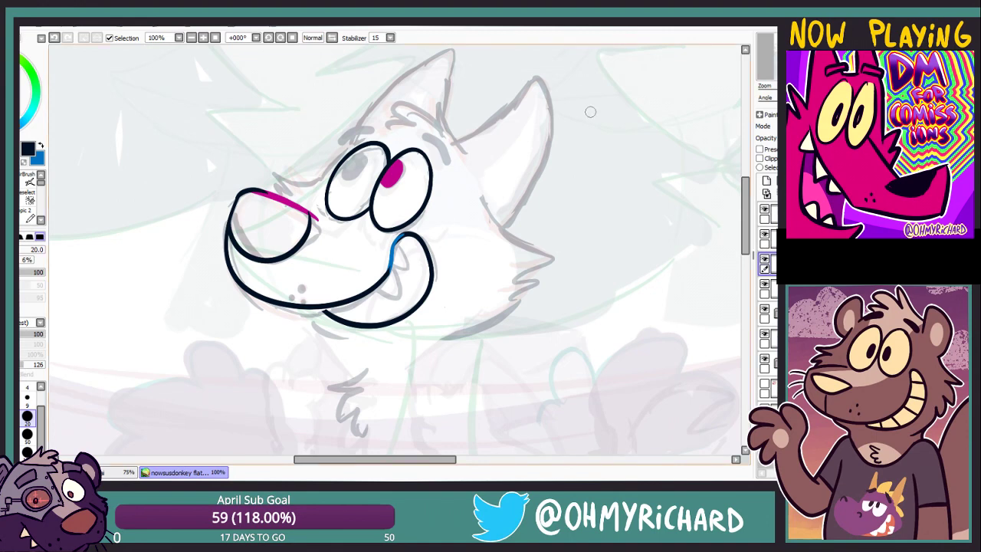
left_click_drag(590, 112, 678, 82)
left_click(766, 285)
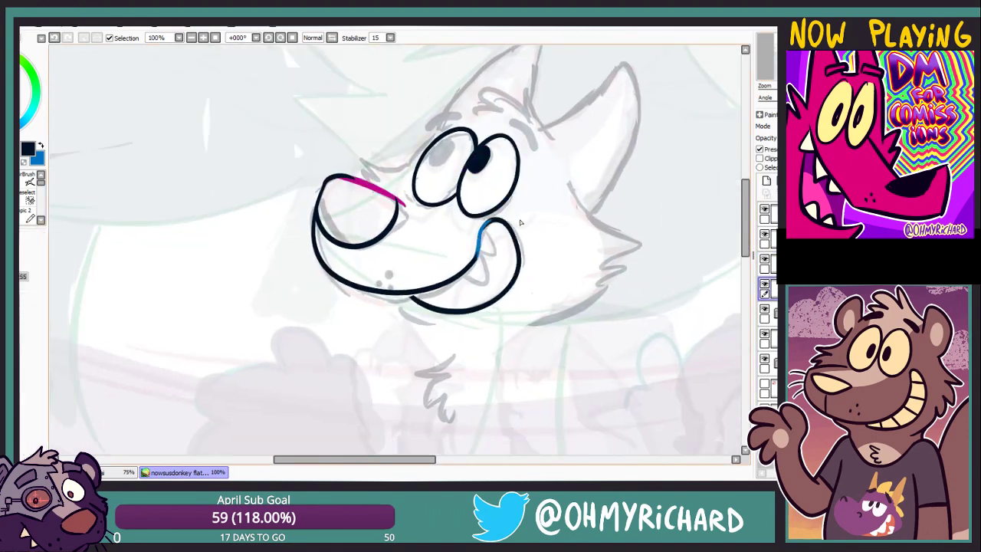
left_click(766, 261)
left_click(764, 285)
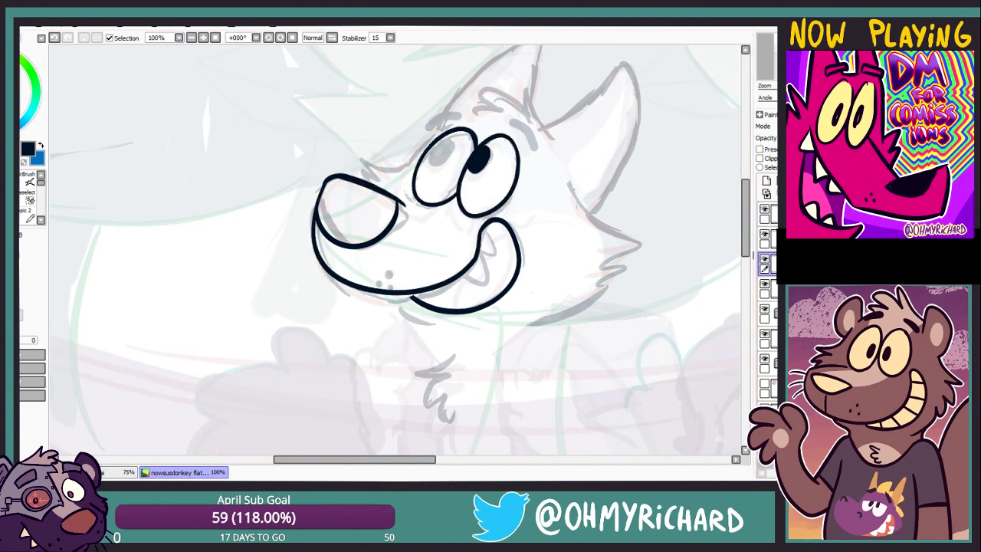
Paint the farther eye's pupil in solid dark, matching the nearer eye's pupil
key("n")
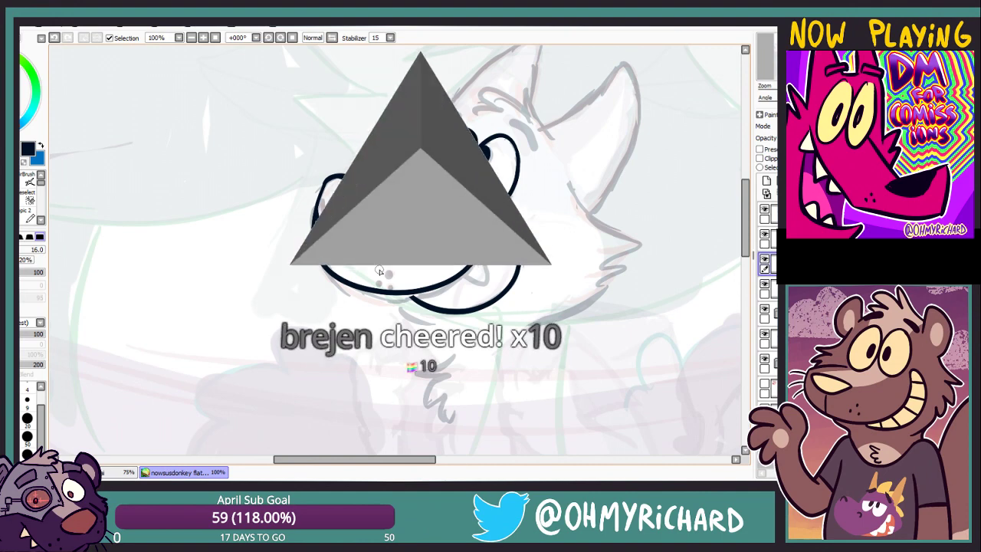
left_click_drag(378, 271, 494, 180)
left_click(763, 263)
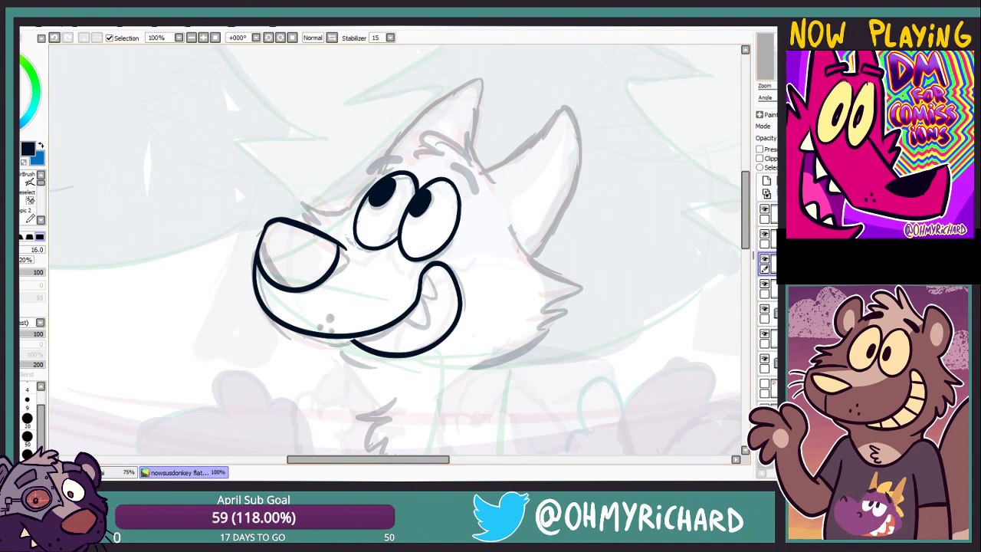
left_click(764, 70)
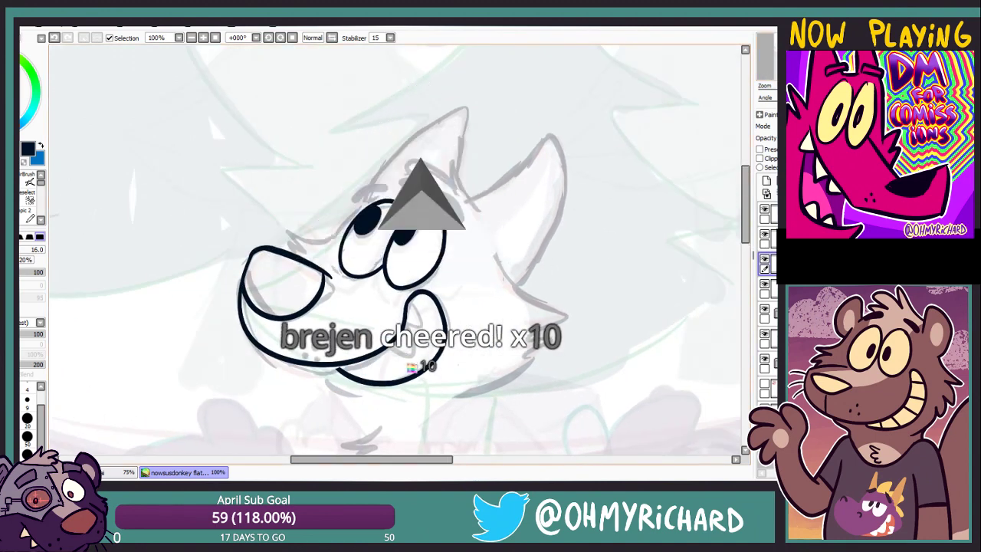
Try inking the hair tuft on the forehead in front of the nearer ear, undoing each attempt
left_click_drag(481, 210, 452, 189)
key("ctrl+z")
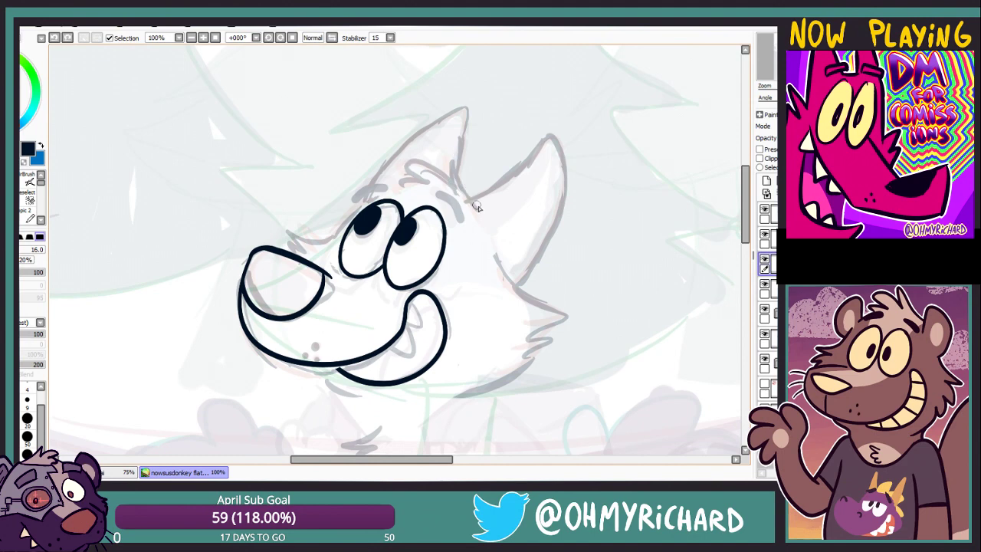
left_click_drag(481, 212, 399, 154)
key("ctrl+z")
key("ctrl+z")
Ink the spiky forehead hair tuft in dark, lasso it, move it slightly up and toward the muzzle, and deselect
mouse_move(480, 210)
left_mouse_down()
mouse_move(461, 173)
mouse_move(481, 208)
left_mouse_up()
key("ctrl+z")
mouse_move(454, 153)
left_mouse_down()
mouse_move(481, 209)
mouse_move(405, 170)
left_mouse_up()
mouse_move(402, 184)
left_mouse_down()
mouse_move(434, 193)
mouse_move(388, 150)
left_mouse_up()
key("ctrl")
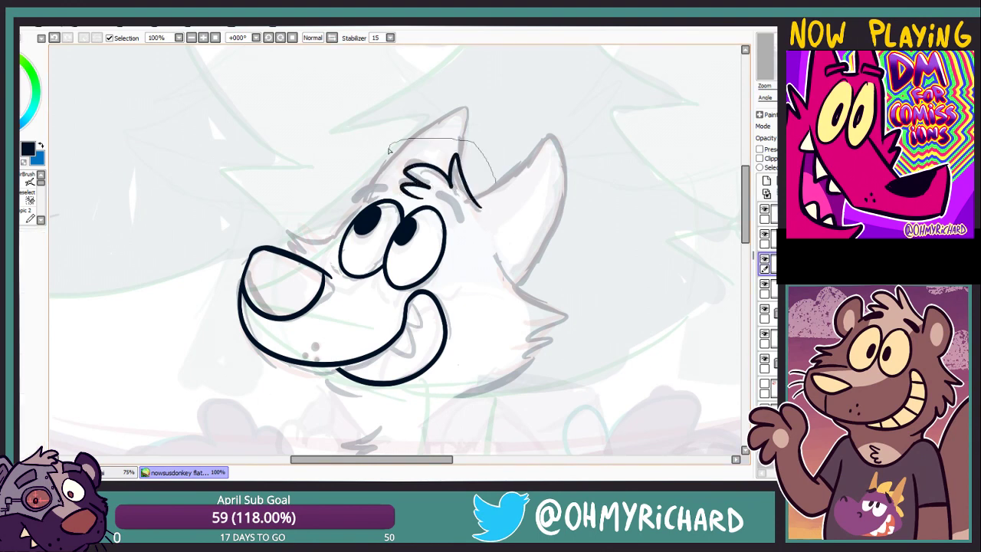
mouse_move(474, 206)
left_mouse_down()
mouse_move(491, 192)
mouse_move(436, 172)
left_mouse_up()
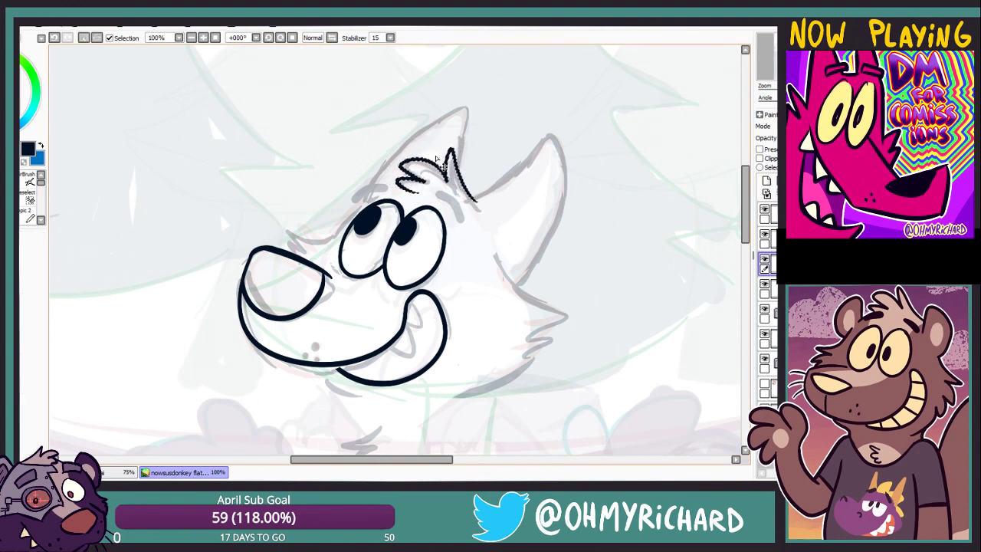
key("ctrl+d")
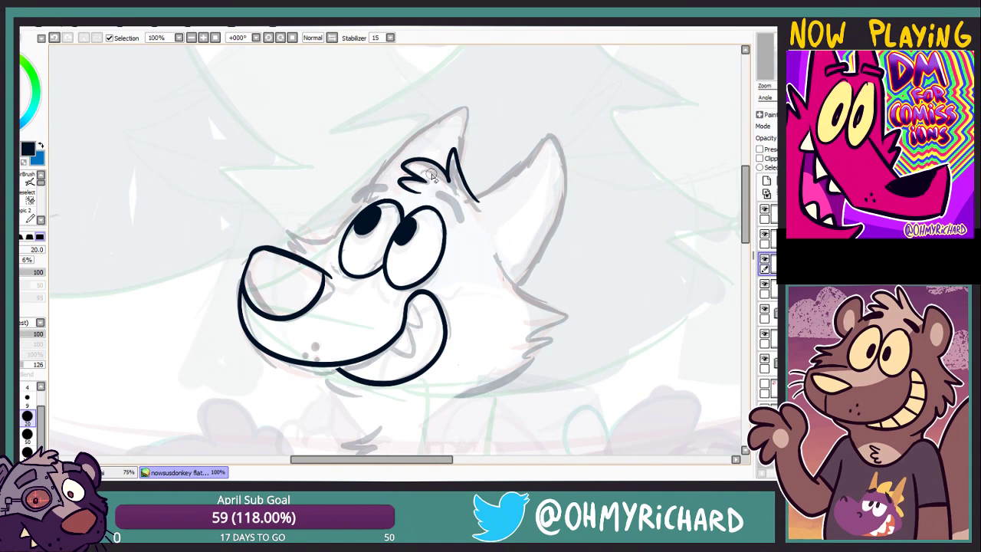
Ink the spiky cheek fur below the nearer ear and the jaw line curving under it toward the neck
left_click_drag(219, 212, 250, 182)
left_click_drag(478, 154, 463, 111)
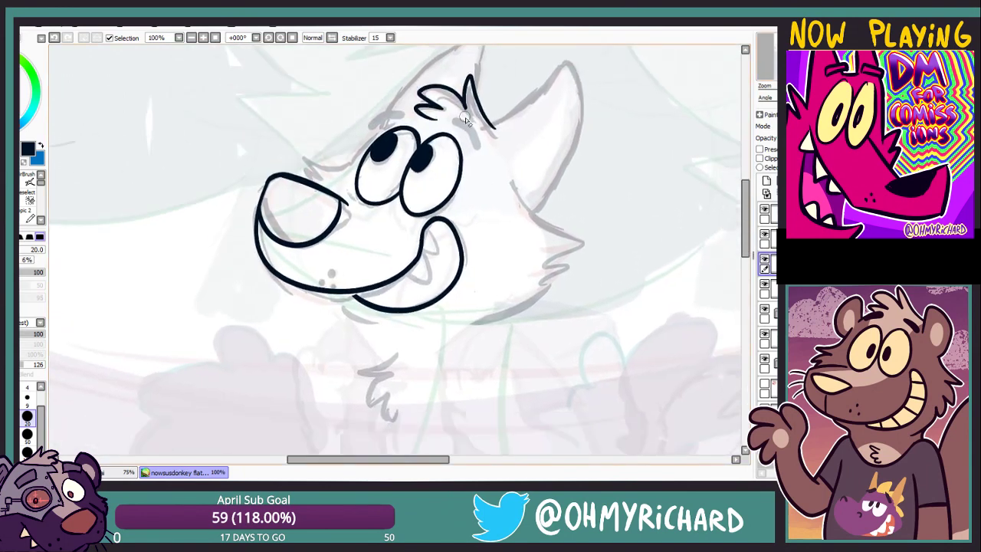
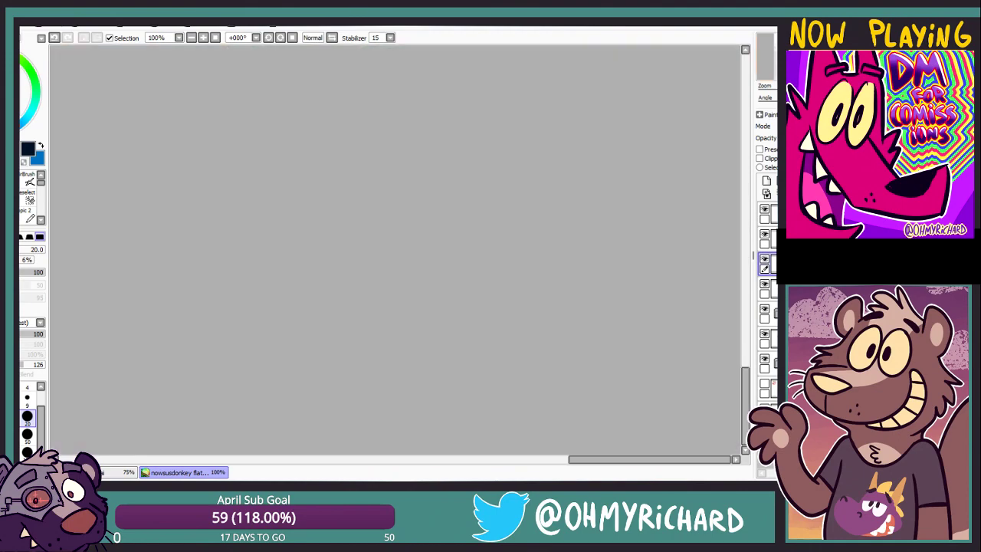
left_click_drag(236, 139, 266, 178)
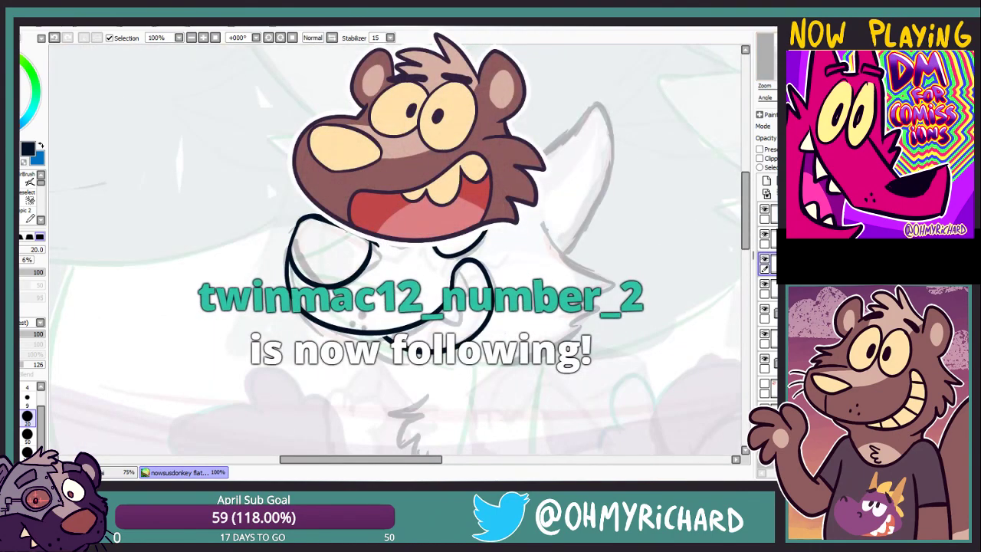
mouse_move(267, 180)
left_mouse_down()
mouse_move(179, 166)
mouse_move(194, 123)
left_mouse_up()
key("bracketleft")
mouse_move(469, 162)
left_mouse_down()
mouse_move(538, 219)
mouse_move(505, 264)
mouse_move(438, 302)
left_mouse_up()
key("ctrl+z")
left_click_drag(511, 266, 433, 304)
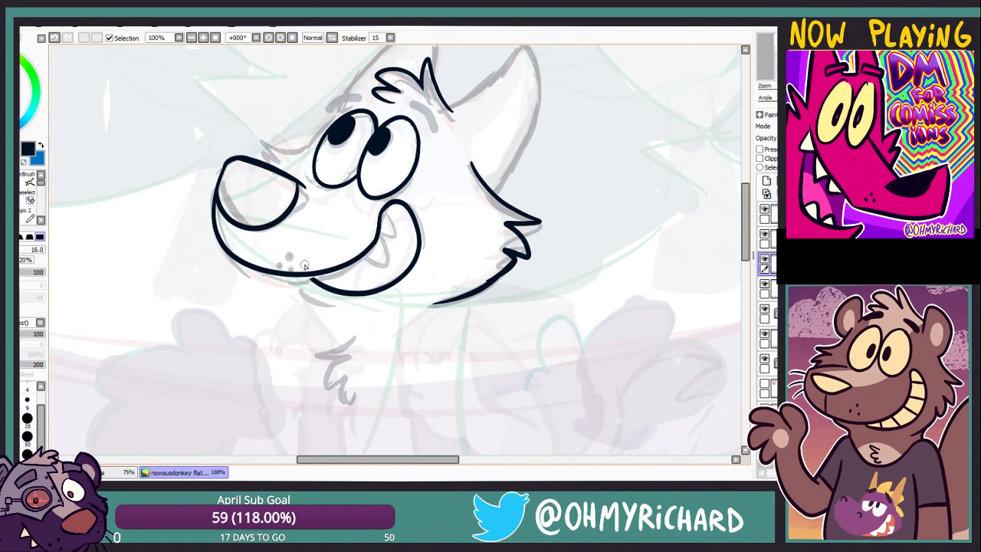
key("bracketright")
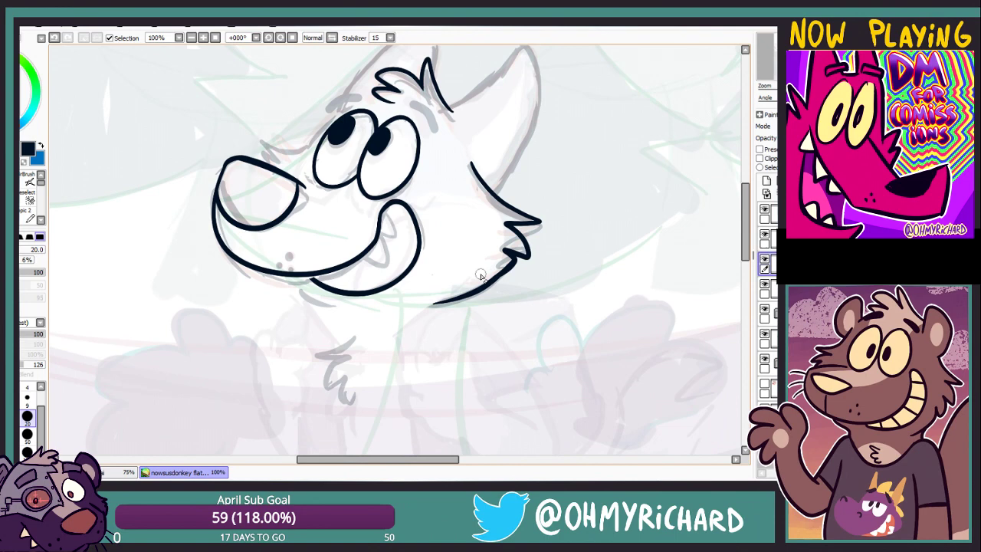
Ink the muzzle bridge from the farther eye down to the nose, ending in small fur spikes, on its own layer
mouse_move(480, 276)
left_mouse_down()
mouse_move(568, 260)
mouse_move(584, 246)
left_mouse_up()
left_click_drag(176, 101, 218, 223)
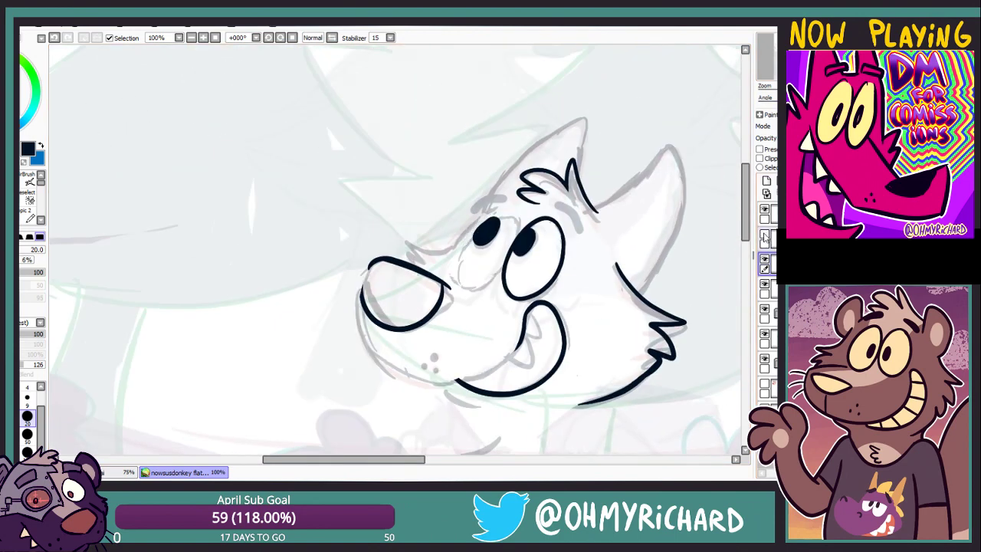
key("e")
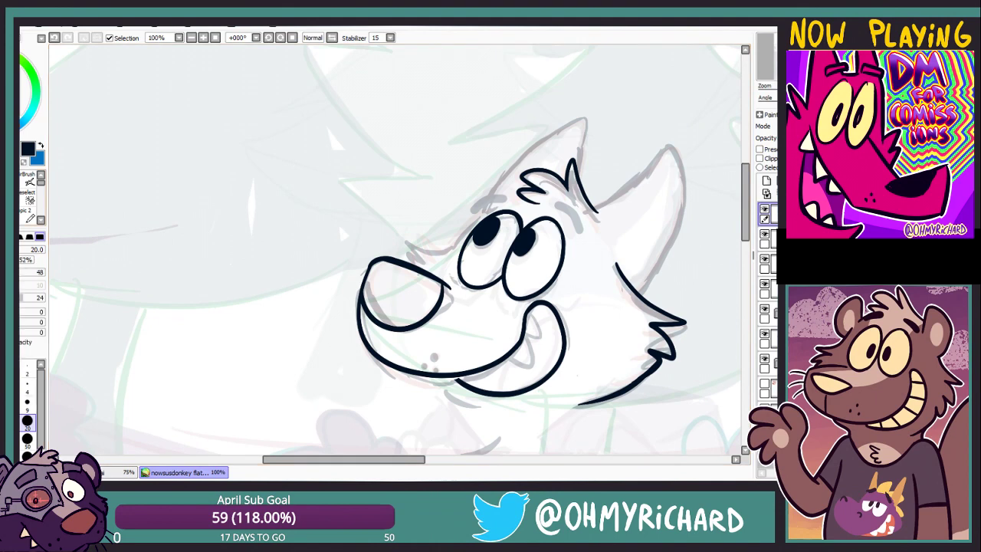
key("n")
left_click_drag(539, 256, 435, 197)
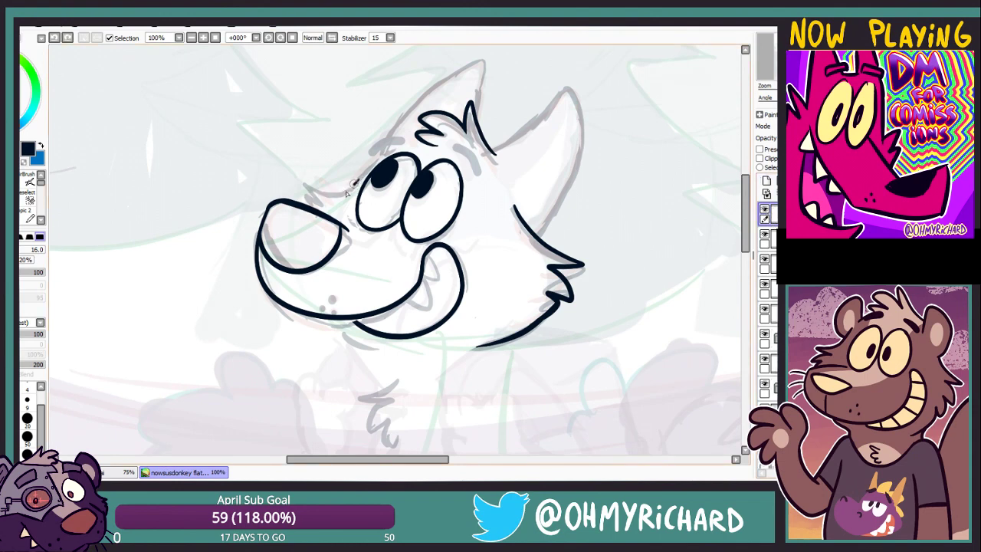
mouse_move(361, 176)
left_mouse_down()
mouse_move(315, 185)
mouse_move(299, 204)
left_mouse_up()
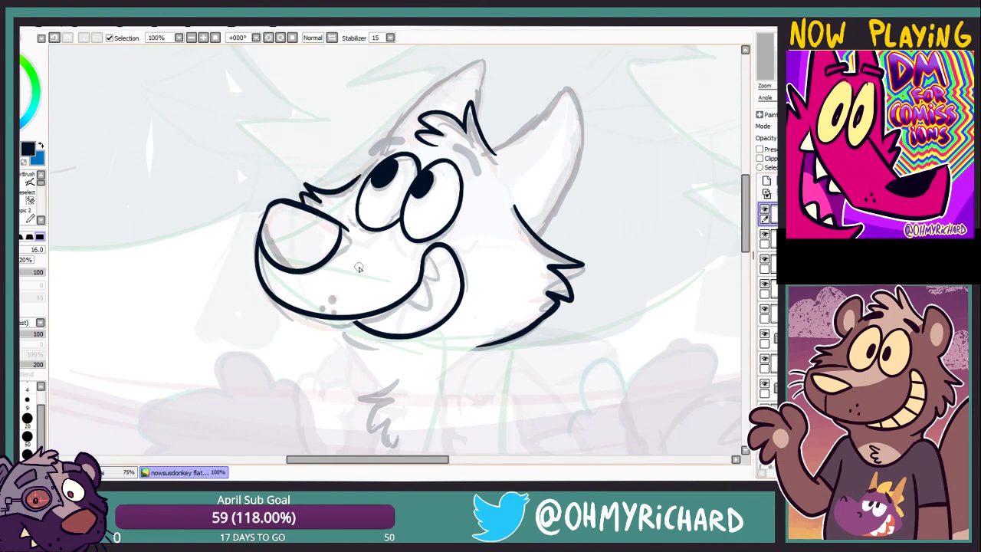
Try inking the front and back edges of the nearer ear, undoing the attempts
left_click_drag(358, 267, 373, 355)
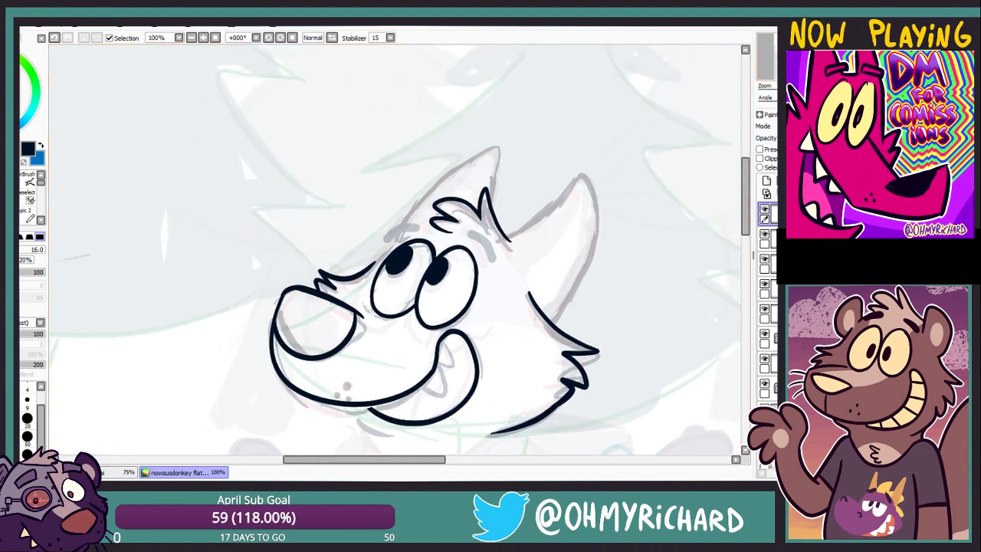
scroll(447, 165, "down", 1)
scroll(448, 165, "up", 1)
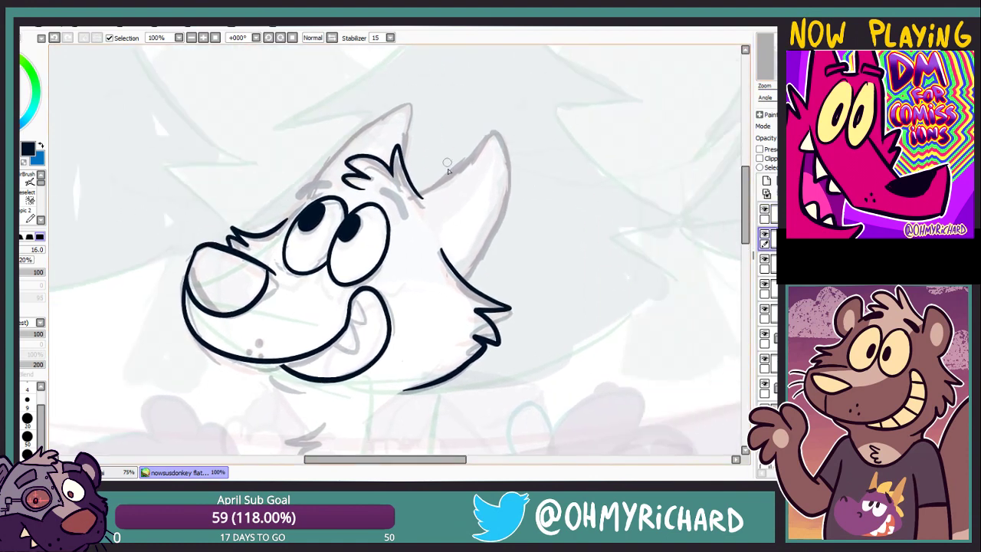
left_click_drag(414, 197, 466, 192)
key("ctrl+z")
mouse_move(457, 202)
left_mouse_down()
mouse_move(453, 176)
mouse_move(385, 214)
left_mouse_up()
left_click_drag(337, 208, 406, 157)
key("ctrl+z")
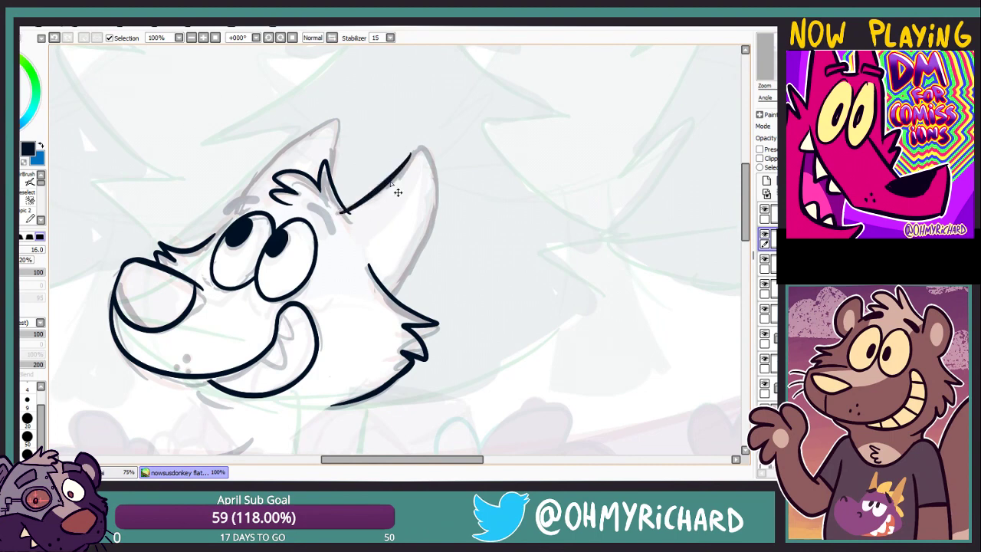
key("ctrl+z")
mouse_move(341, 210)
left_mouse_down()
mouse_move(373, 325)
mouse_move(406, 163)
mouse_move(378, 305)
left_mouse_up()
key("ctrl+z")
key("ctrl+z")
mouse_move(341, 210)
left_mouse_down()
mouse_move(417, 152)
mouse_move(379, 305)
mouse_move(418, 152)
mouse_move(379, 305)
mouse_move(418, 153)
mouse_move(381, 193)
mouse_move(409, 157)
mouse_move(433, 222)
mouse_move(379, 307)
mouse_move(418, 151)
left_mouse_up()
key("ctrl+z")
key("ctrl+z")
key("ctrl+z")
key("ctrl+z")
key("ctrl+z")
key("ctrl+z")
left_click_drag(419, 151, 376, 303)
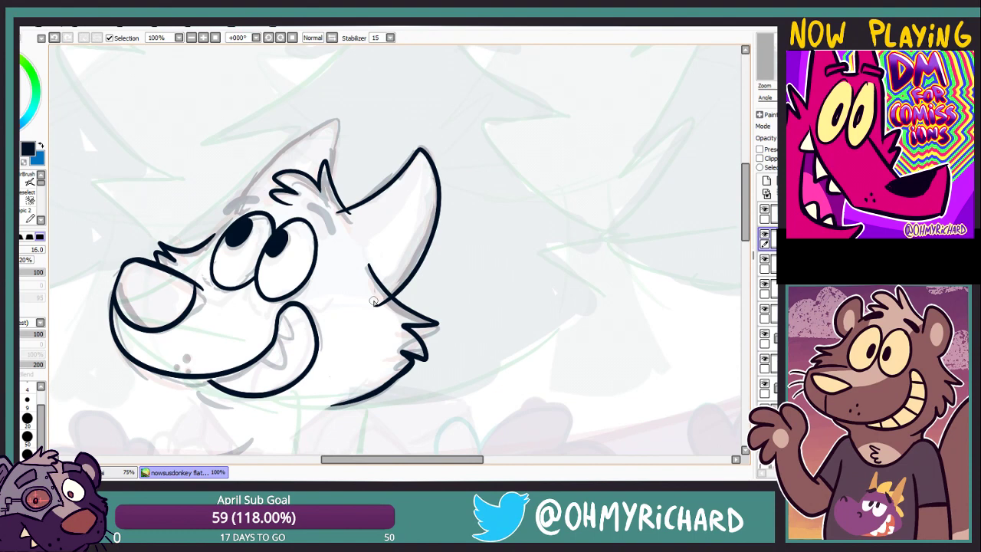
Ink the nearer ear's outline from the hair tuft up to the pointed tip and down to the cheek fur
mouse_move(385, 224)
left_mouse_down()
mouse_move(444, 237)
mouse_move(459, 177)
mouse_move(485, 161)
left_mouse_up()
key("ctrl+z")
key("ctrl+z")
key("ctrl+z")
left_click_drag(400, 225, 430, 320)
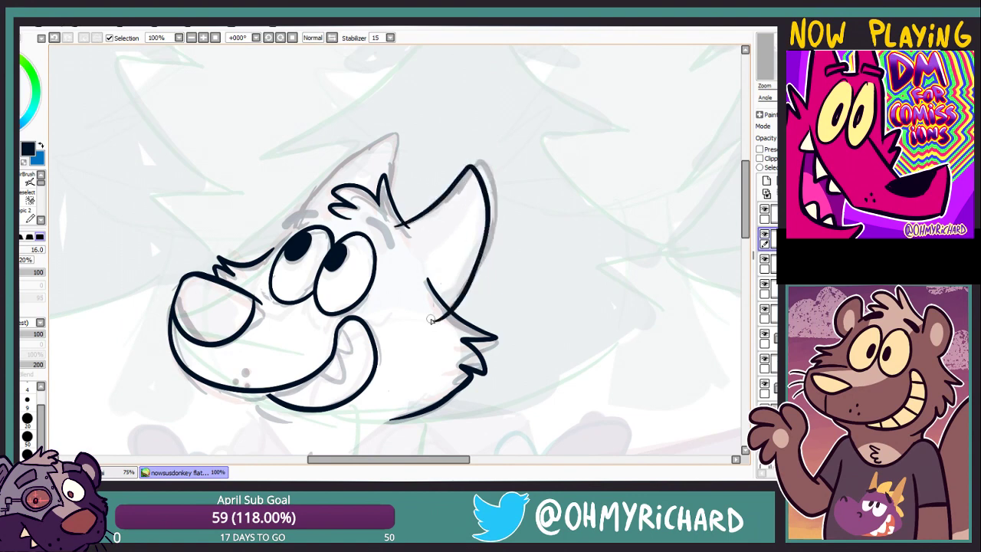
Lasso the nearer ear, move it slightly up and away from the muzzle, and deselect
left_click_drag(431, 320, 329, 291)
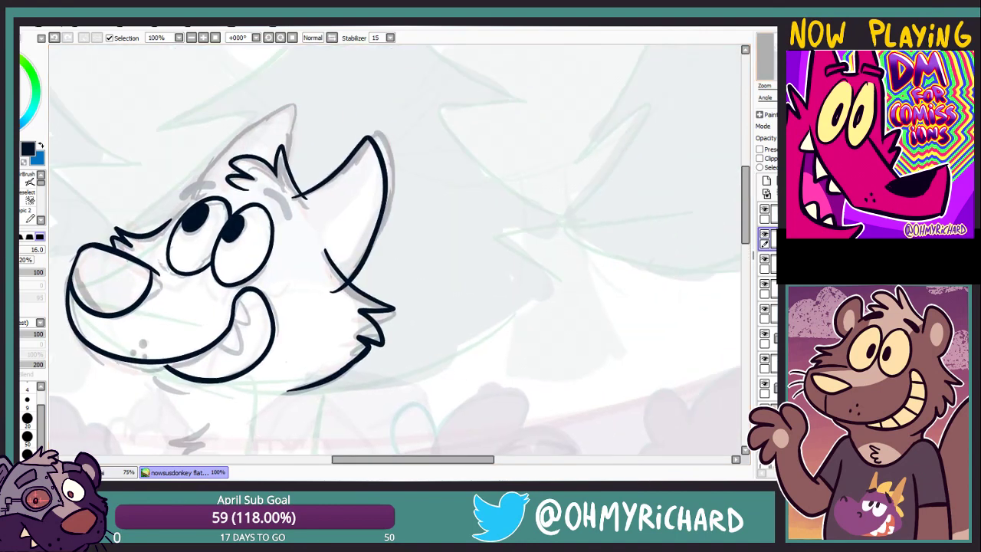
key("l")
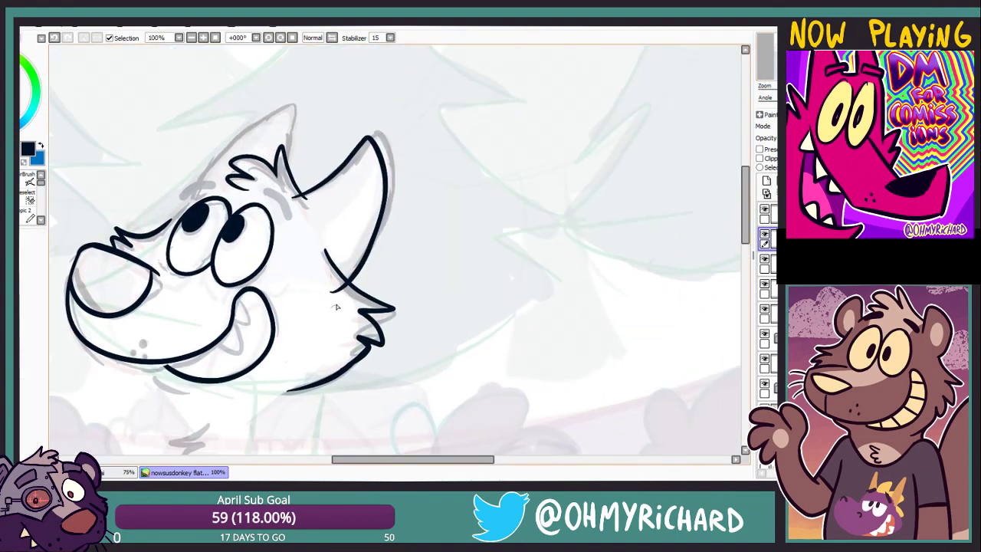
mouse_move(335, 308)
left_mouse_down()
mouse_move(329, 141)
mouse_move(324, 312)
left_mouse_up()
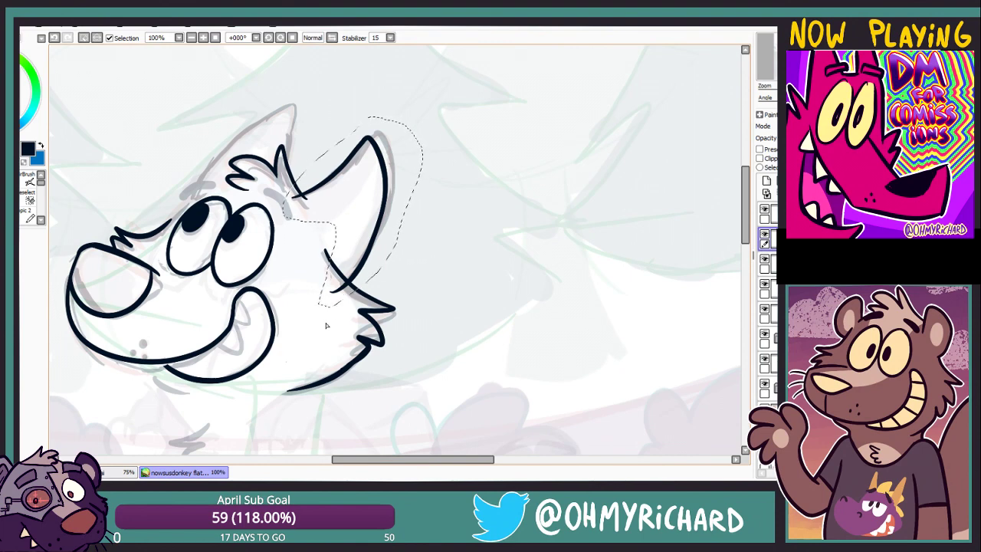
left_click_drag(361, 192, 366, 193)
key("ctrl+d")
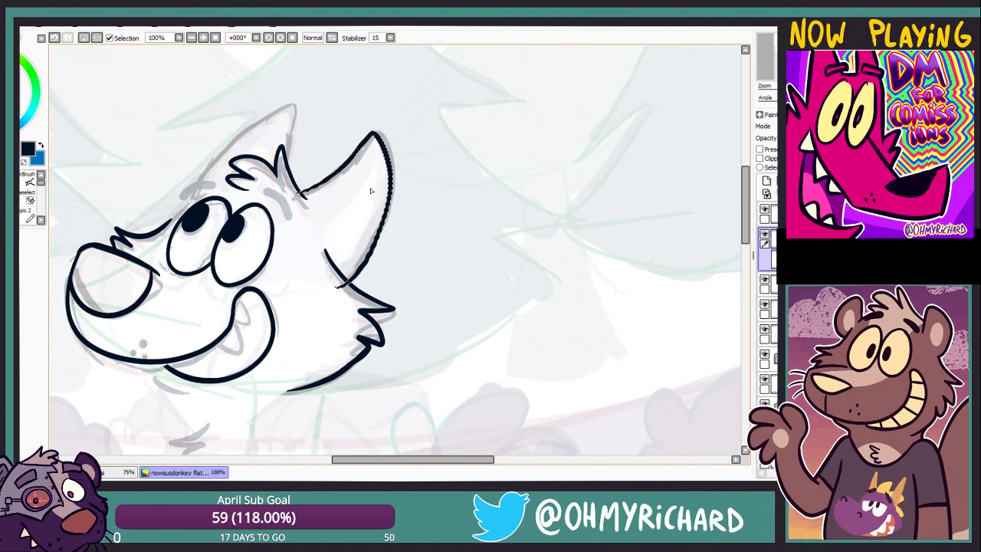
Erase the end of the nearer ear's back line that overshoots the cheek fur, using a size 20 eraser
scroll(383, 245, "left", 3)
key("b")
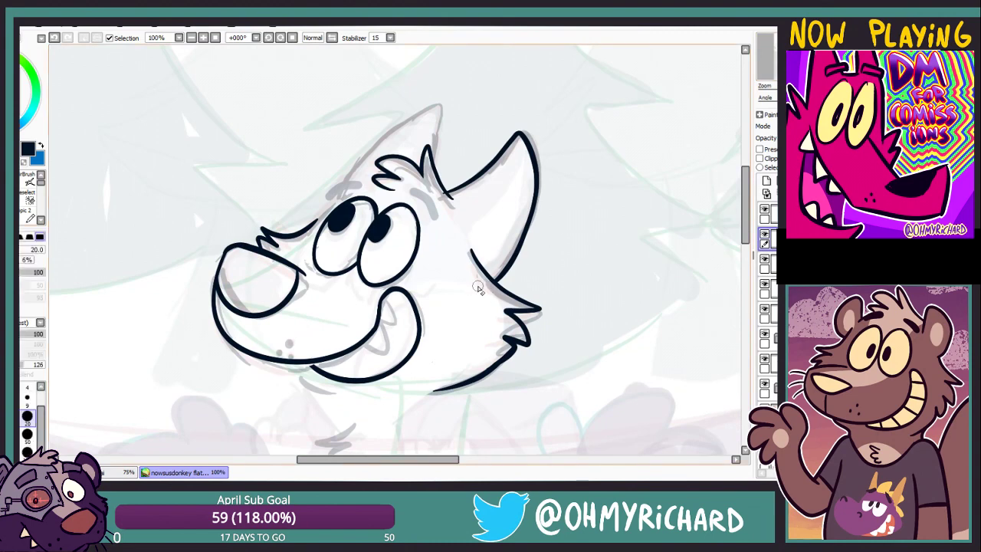
left_click_drag(476, 286, 490, 300)
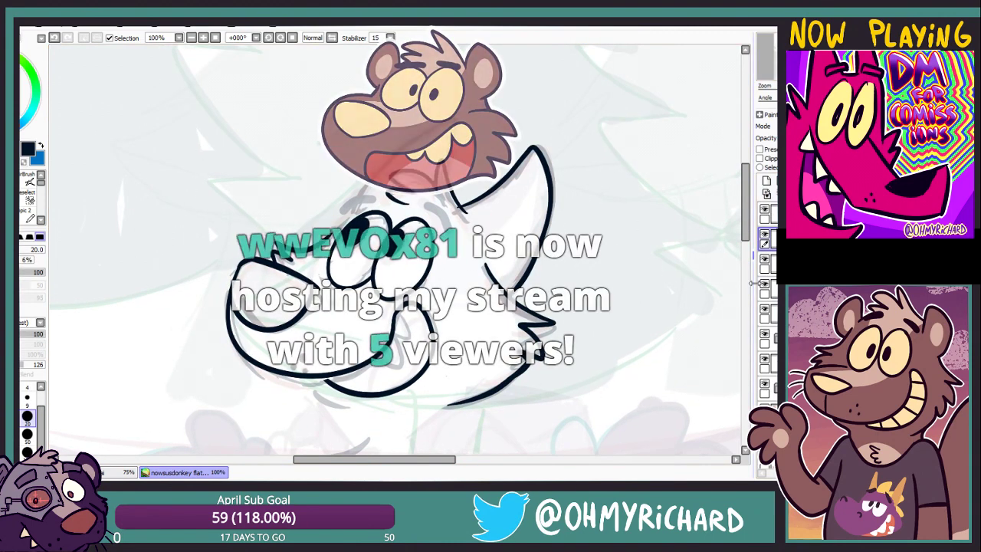
Try inking the front edge of the farther ear, undoing each attempt
left_click_drag(208, 224, 296, 208)
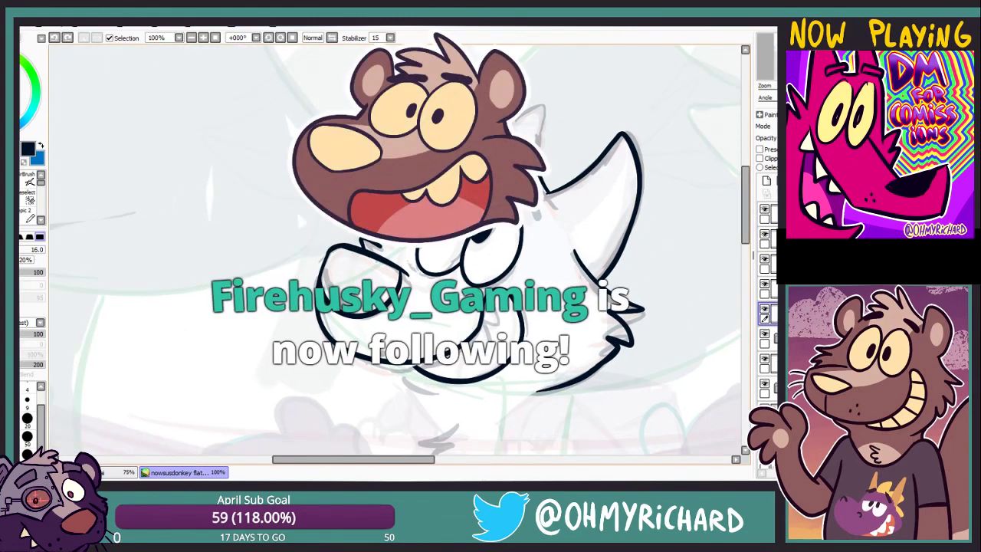
left_click_drag(296, 208, 253, 208)
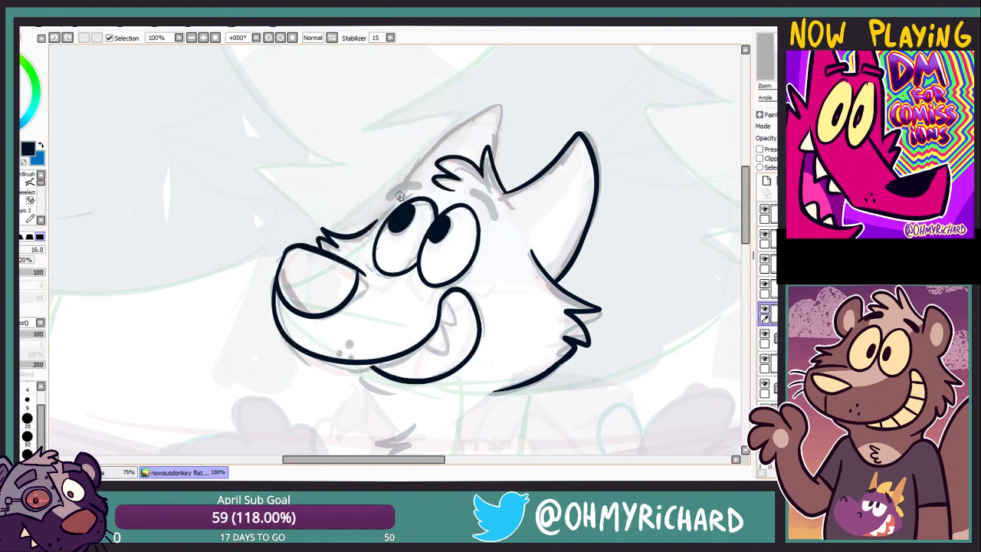
left_click_drag(399, 197, 497, 101)
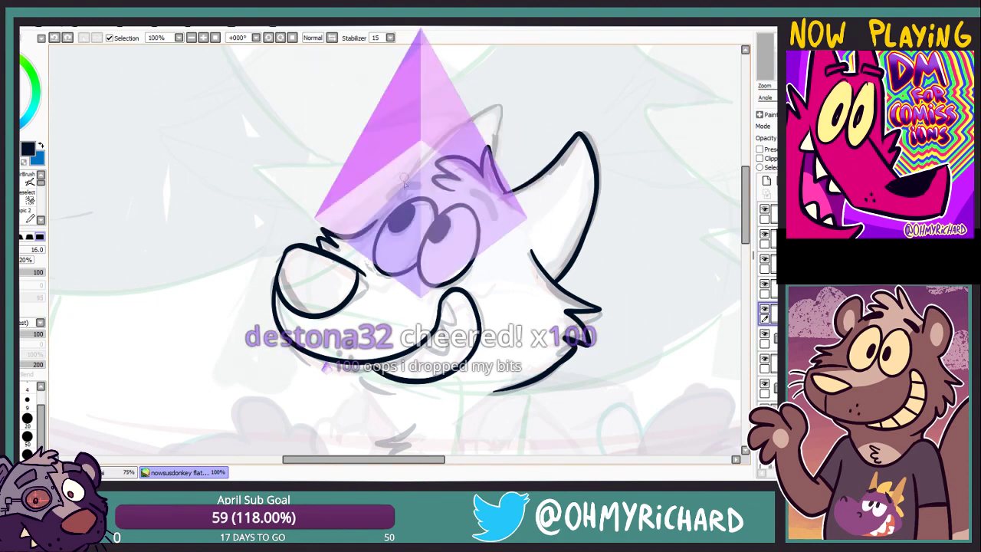
key("ctrl+z")
key("ctrl+y")
key("ctrl+z")
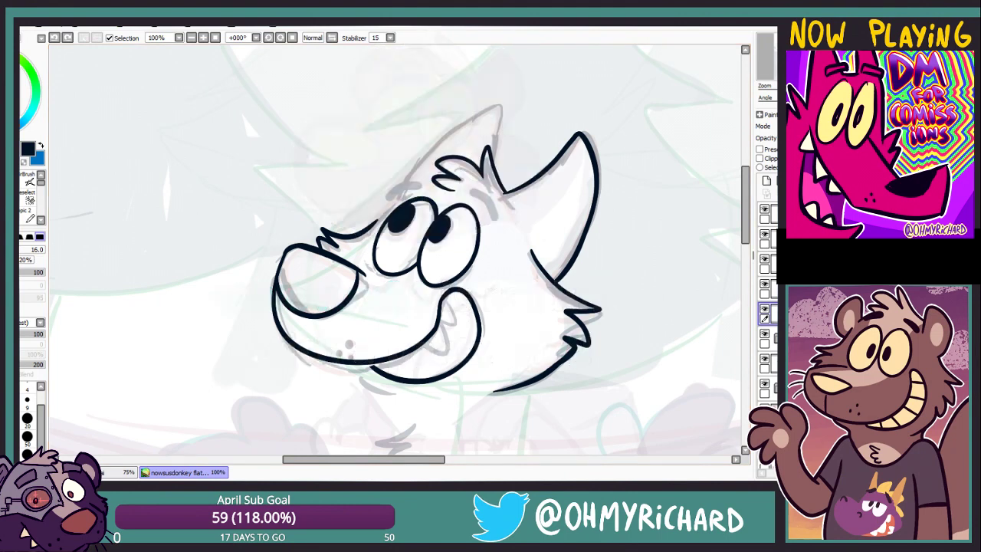
left_click_drag(253, 208, 341, 237)
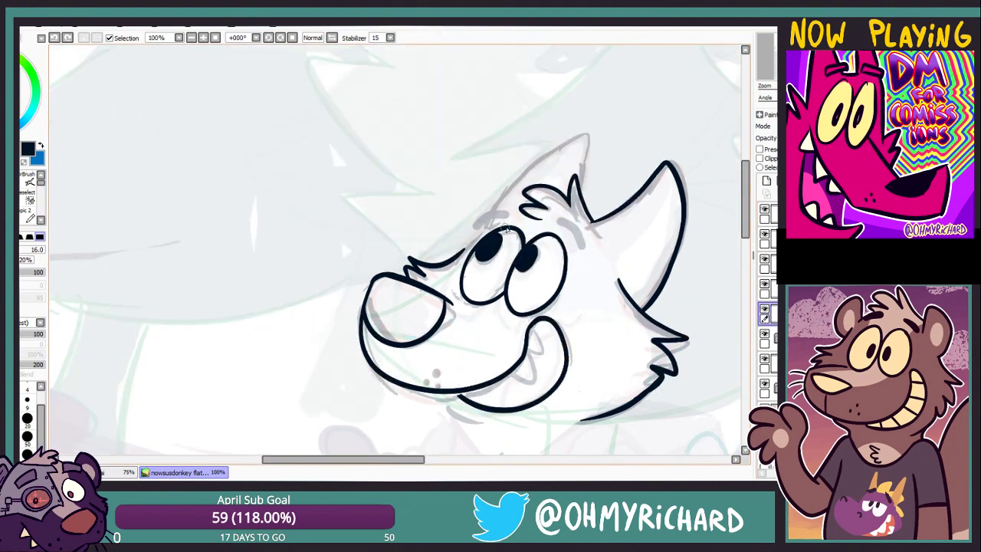
key("ctrl+y")
key("ctrl+z")
left_click_drag(491, 226, 593, 129)
key("ctrl+z")
key("ctrl+y")
key("ctrl+z")
Ink the farther ear from above the farther eye up to its pointed tip and down behind the hair tuft
left_click_drag(488, 227, 584, 135)
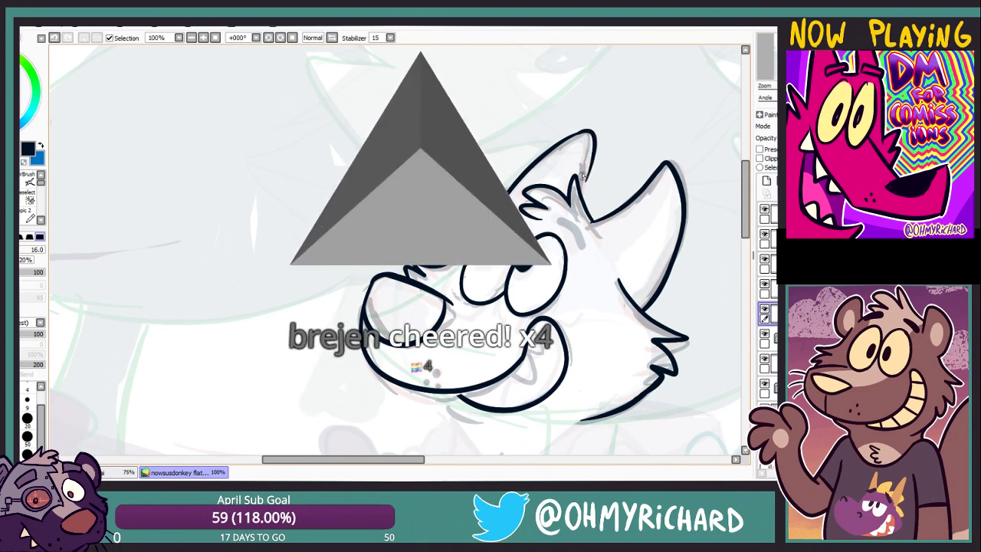
left_click_drag(586, 136, 576, 208)
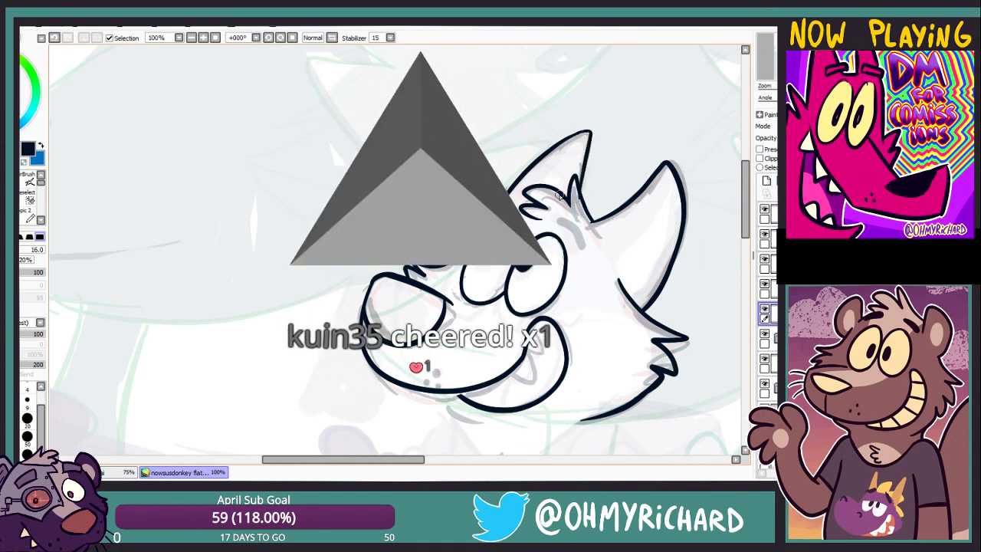
mouse_move(508, 195)
left_mouse_down()
mouse_move(465, 151)
mouse_move(422, 218)
mouse_move(460, 214)
left_mouse_up()
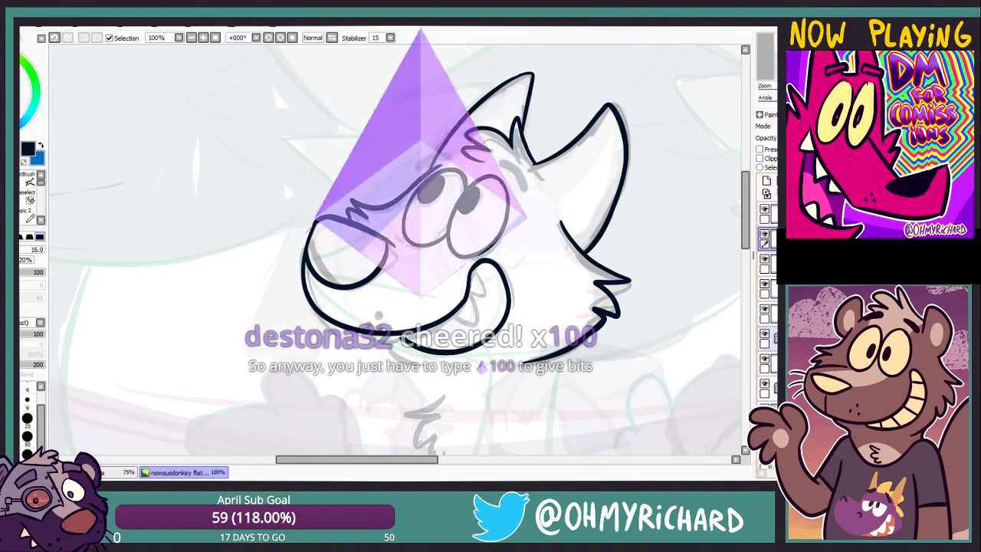
Switch to blue and redraw the nose's upper and front edge as a rounder curve on a separate layer, redoing the stroke
left_click_drag(281, 179, 253, 150)
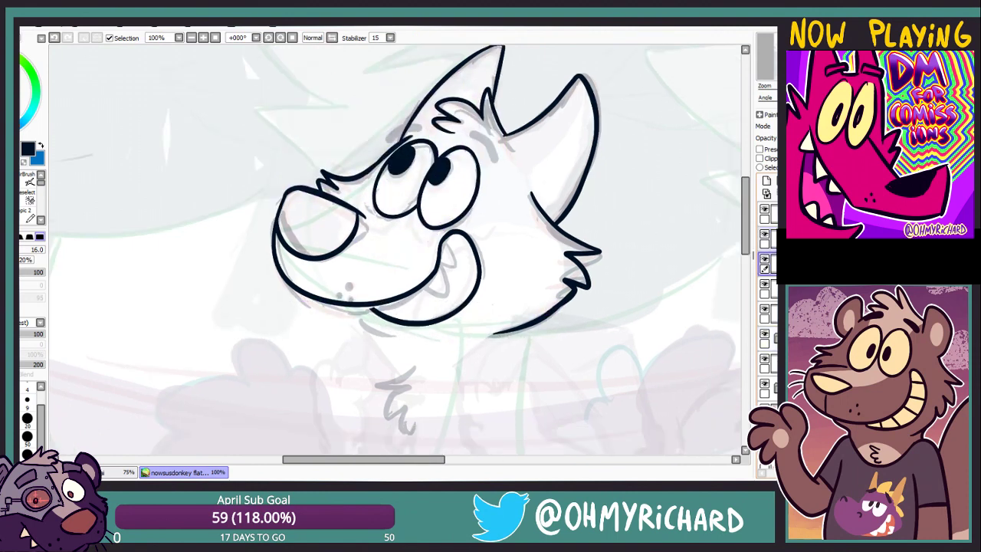
key("ctrl+z")
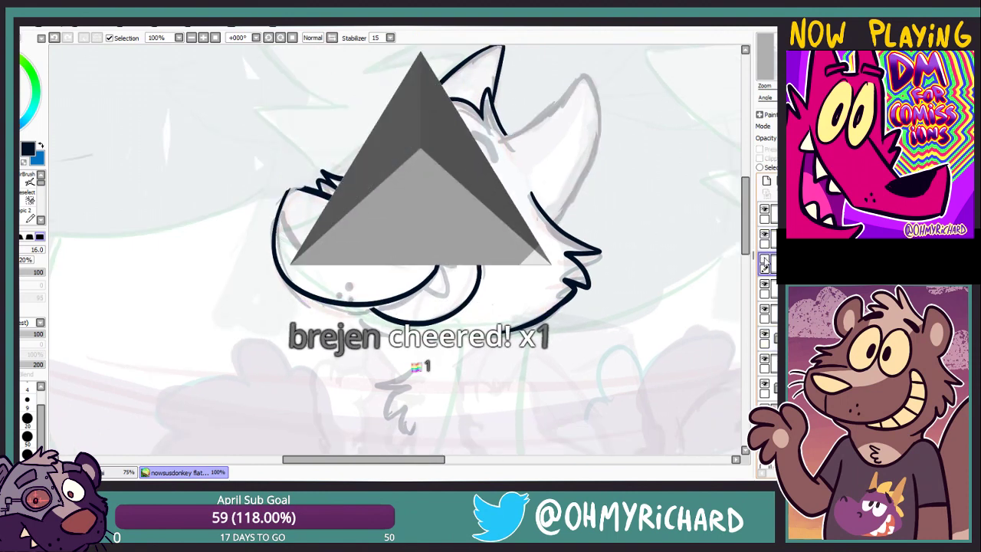
key("ctrl+y")
key("x")
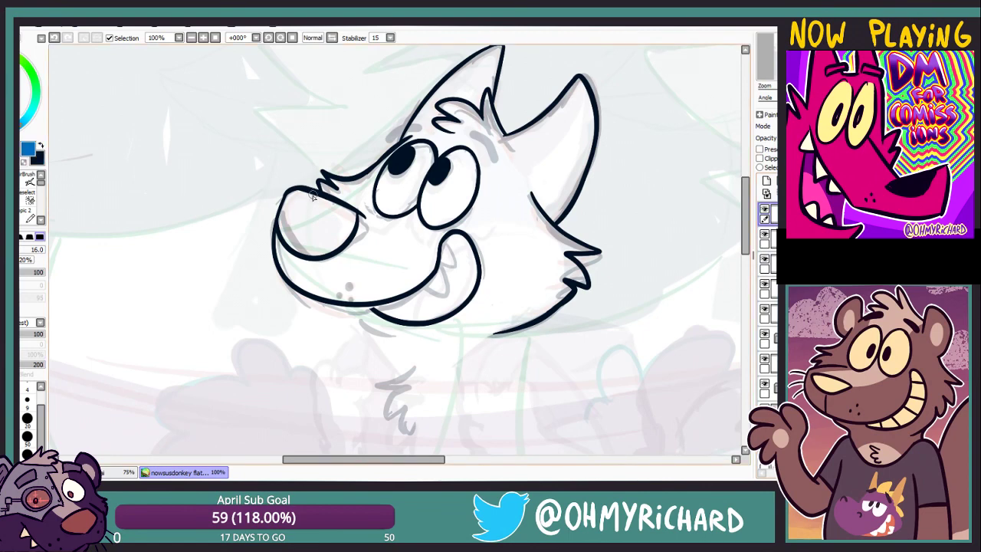
key("ctrl+z")
left_click_drag(316, 195, 277, 220)
key("ctrl+z")
key("ctrl+z")
mouse_move(330, 199)
left_mouse_down()
mouse_move(296, 190)
mouse_move(277, 220)
mouse_move(277, 191)
mouse_move(287, 250)
left_mouse_up()
key("ctrl+z")
key("ctrl+z")
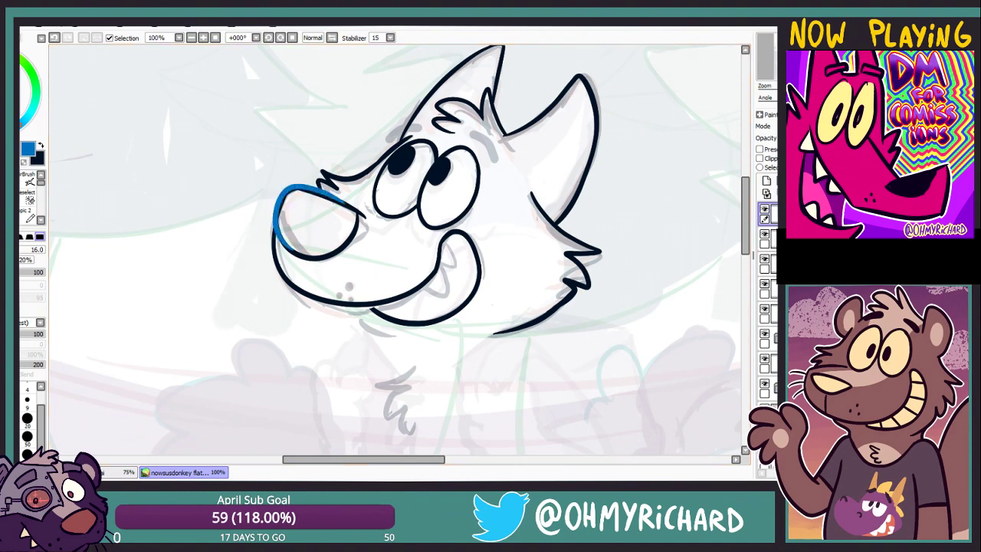
key("a")
mouse_move(330, 223)
left_mouse_down()
mouse_move(270, 265)
mouse_move(251, 192)
mouse_move(354, 207)
left_mouse_up()
key("ctrl+d")
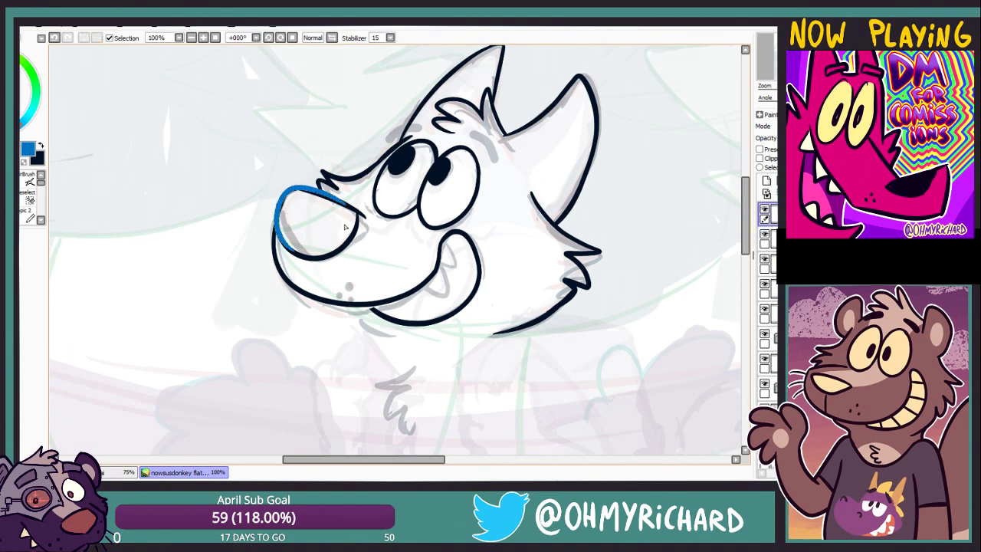
Draw the wolf's two eyebrows in blue above the eyes on the layer beneath the rounder nose stroke
key("n")
mouse_move(254, 153)
left_mouse_down()
mouse_move(339, 135)
mouse_move(326, 165)
left_mouse_up()
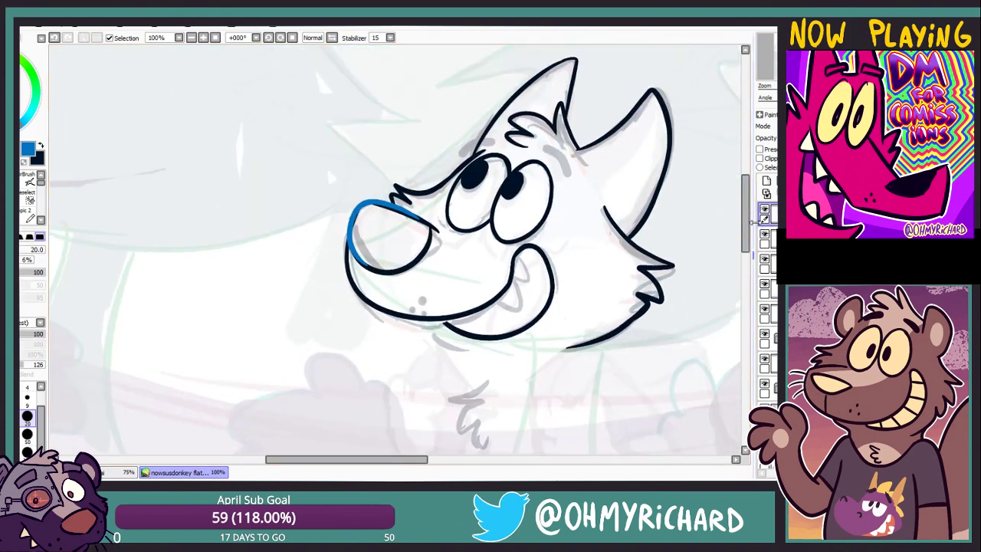
left_click(766, 262)
left_click(766, 287)
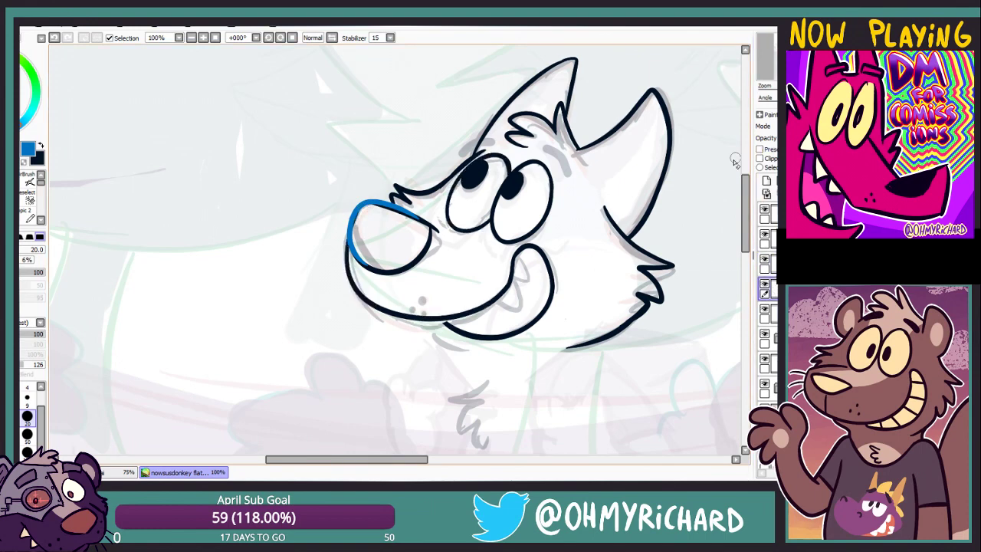
left_click(767, 312)
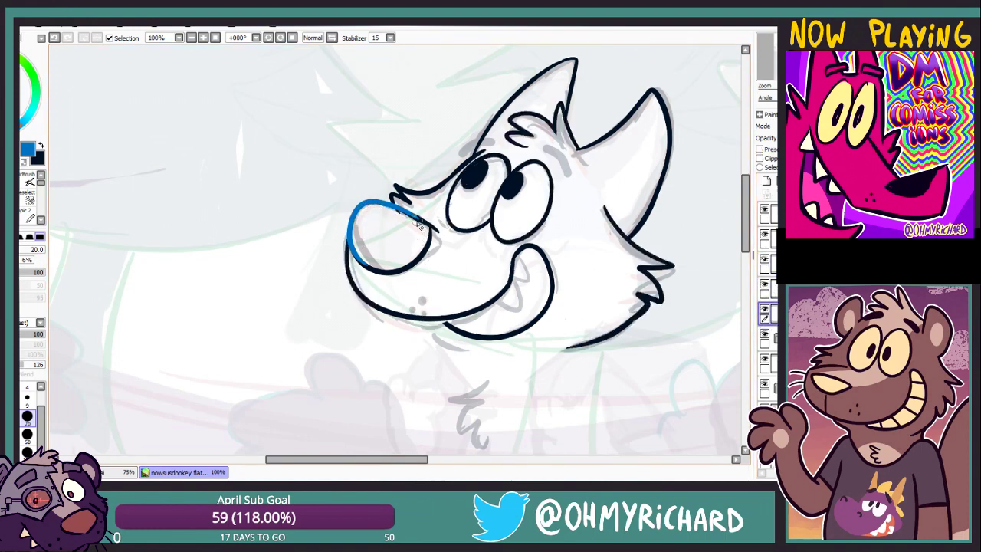
scroll(441, 245, "up", 3)
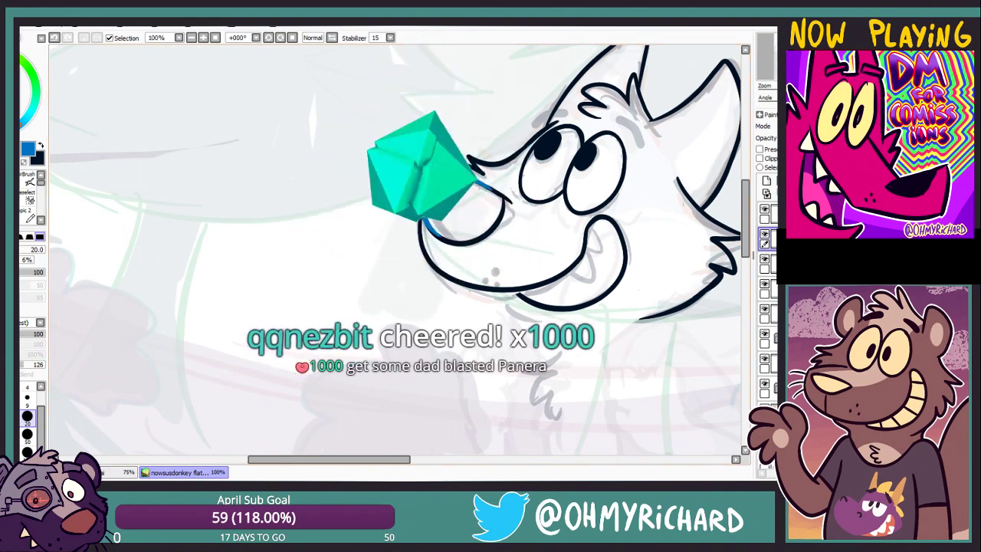
key("n")
left_click_drag(425, 230, 490, 180)
mouse_move(536, 117)
left_mouse_down()
mouse_move(421, 151)
mouse_move(452, 140)
mouse_move(527, 173)
left_mouse_up()
key("ctrl+z")
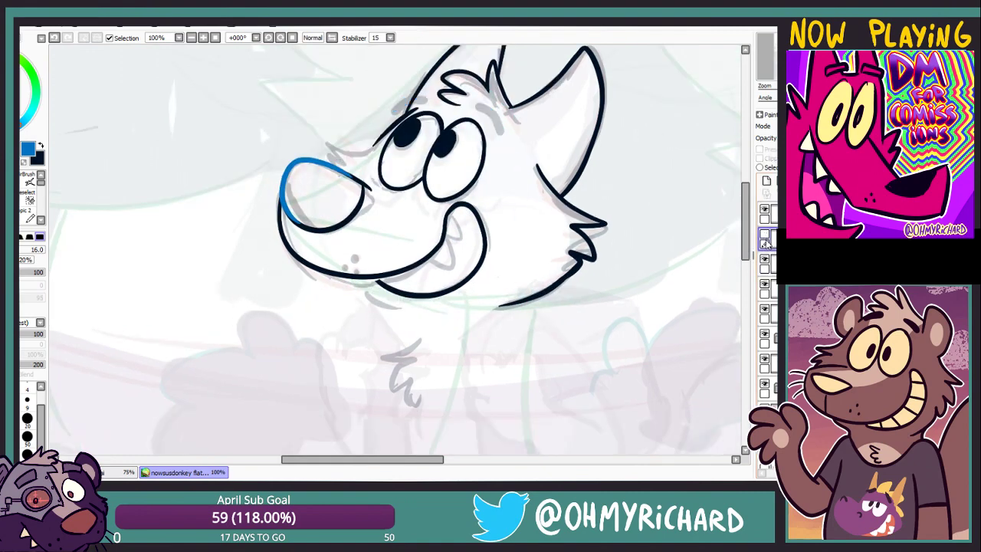
Trace the chest fur tuft in blue and add a short blue line under the chin, redoing the chin stroke
mouse_move(411, 374)
left_mouse_down()
mouse_move(433, 363)
mouse_move(464, 289)
mouse_move(433, 311)
mouse_move(460, 347)
left_mouse_up()
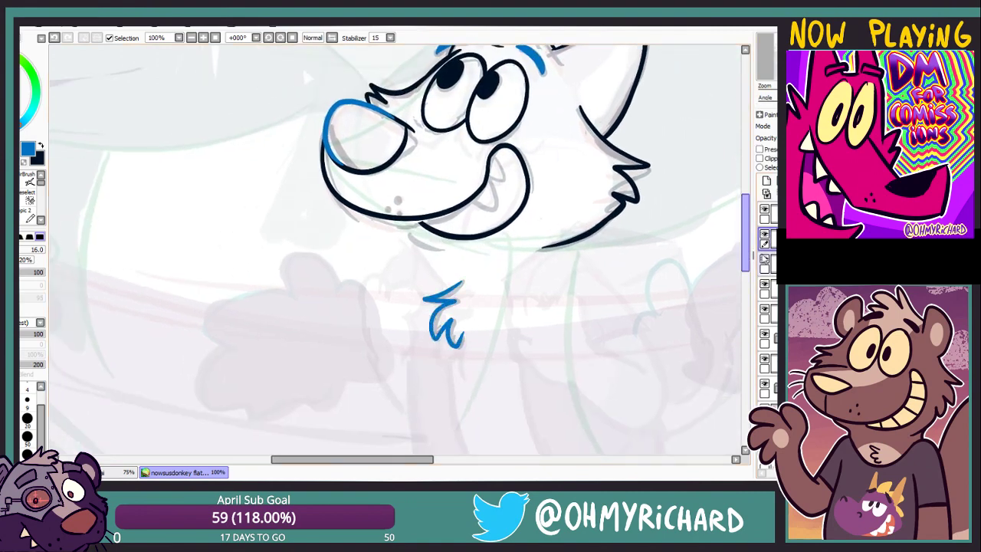
left_click_drag(406, 235, 459, 246)
key("ctrl+z")
left_click_drag(407, 230, 449, 258)
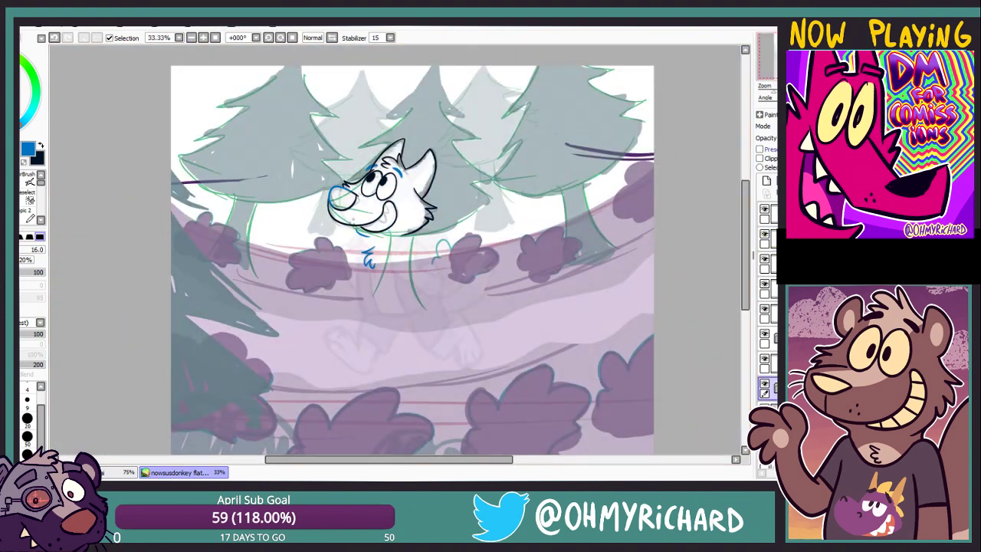
Restore the background sketch to full strength to review the whole composition, fade it again and switch back to the dark ink colour
left_click_drag(651, 165, 647, 126)
scroll(161, 130, "up", 1)
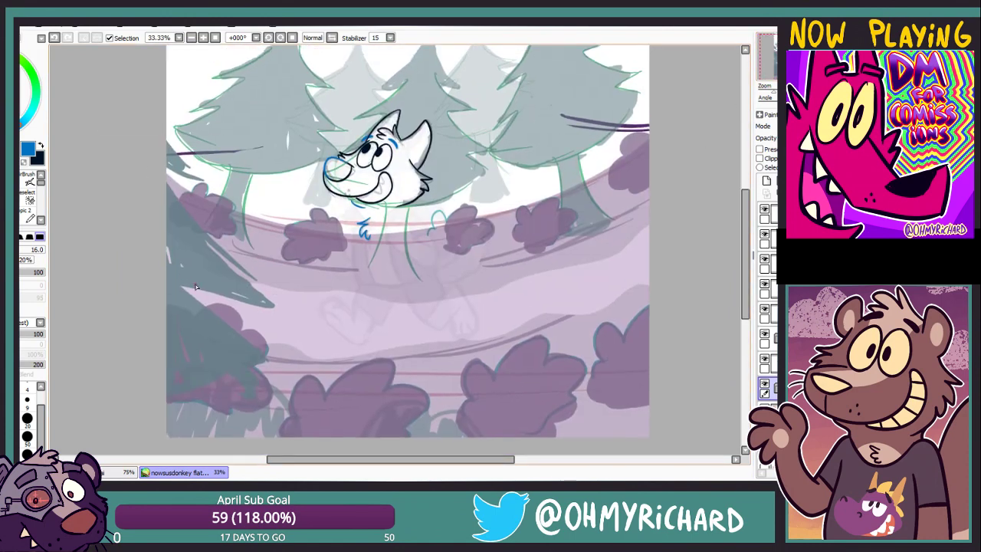
left_click_drag(245, 414, 255, 457)
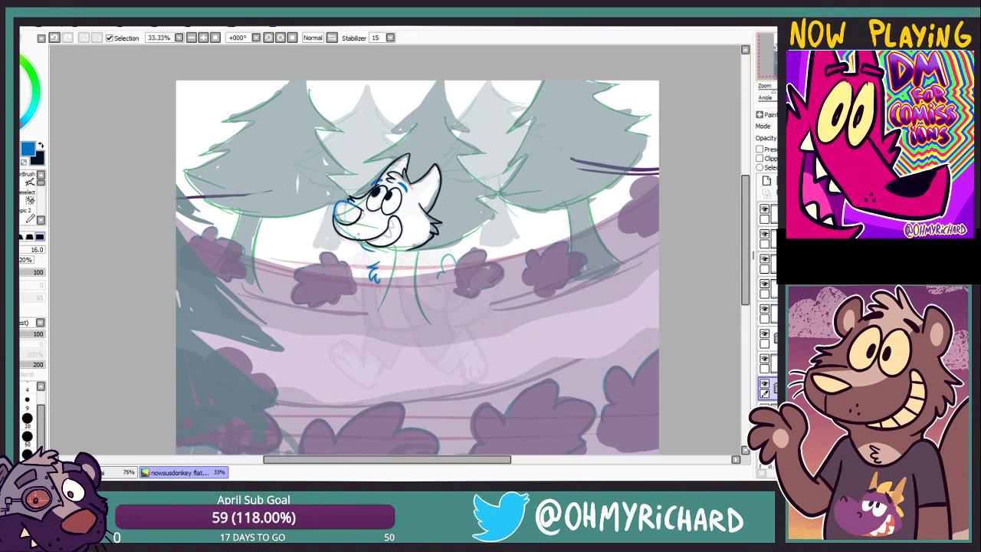
key("Home")
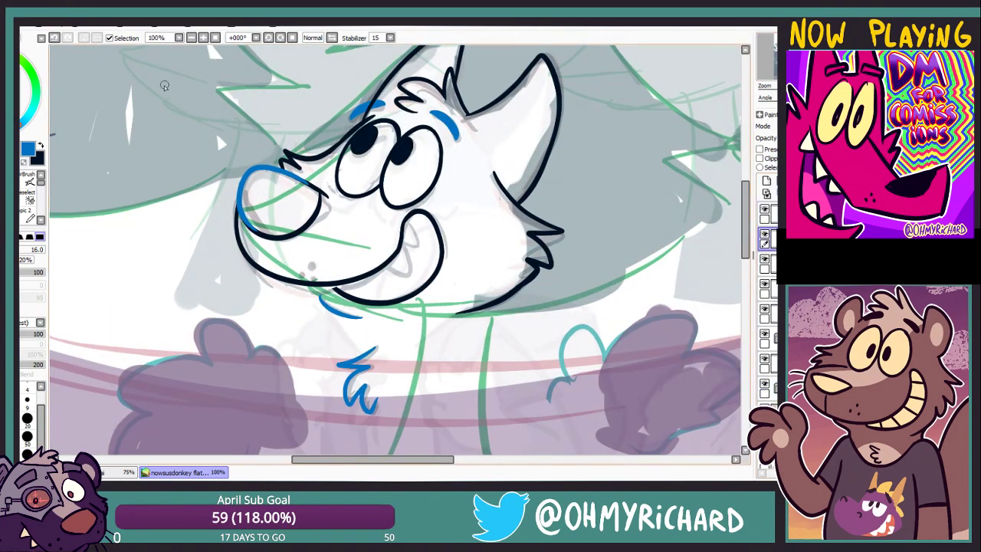
key("x")
left_click_drag(216, 132, 204, 16)
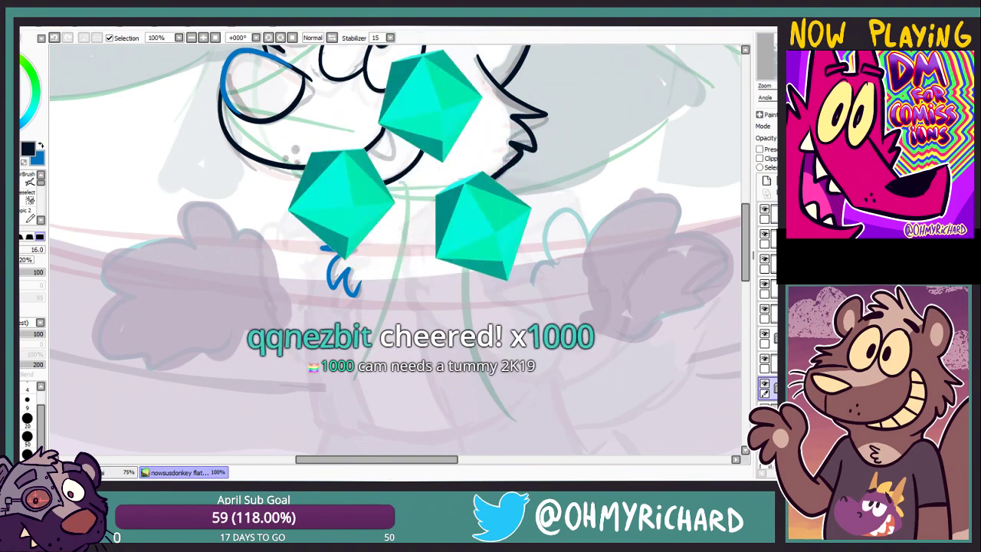
mouse_move(200, 23)
left_mouse_down()
mouse_move(216, 160)
mouse_move(302, 177)
left_mouse_up()
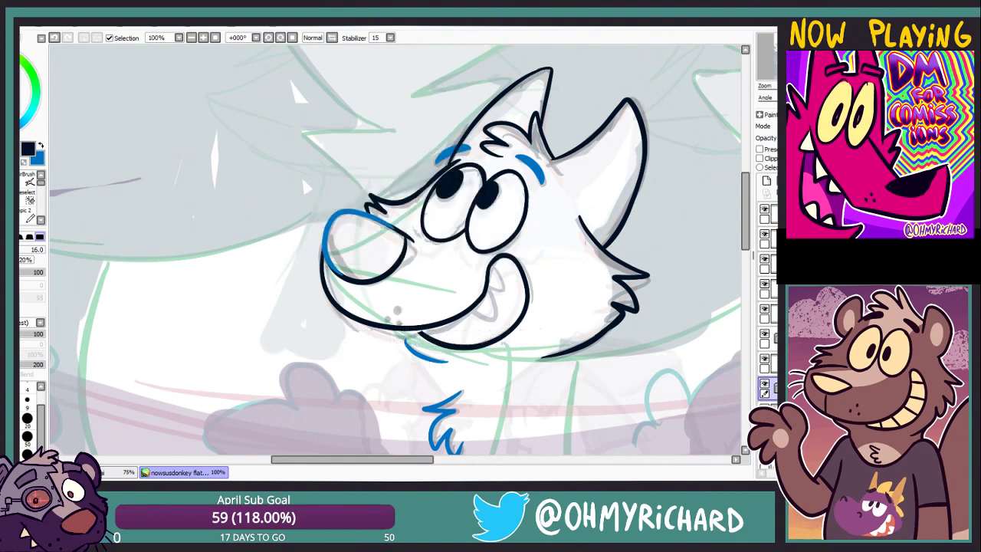
mouse_move(302, 176)
left_mouse_down()
mouse_move(243, 118)
mouse_move(243, 133)
mouse_move(278, 55)
mouse_move(230, 74)
mouse_move(216, 34)
left_mouse_up()
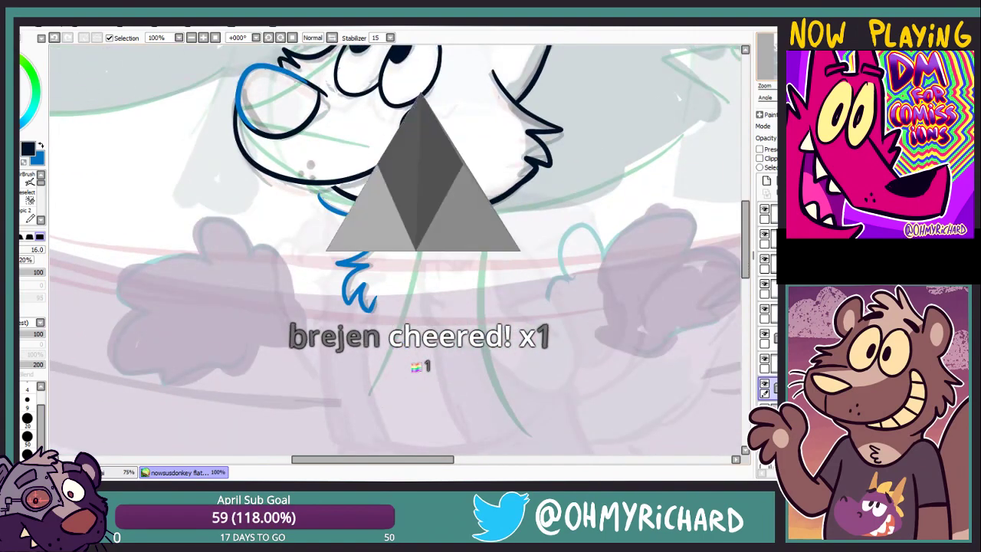
Ink the two pointed fangs inside the wolf's grin in the dark colour
left_click_drag(412, 129, 441, 171)
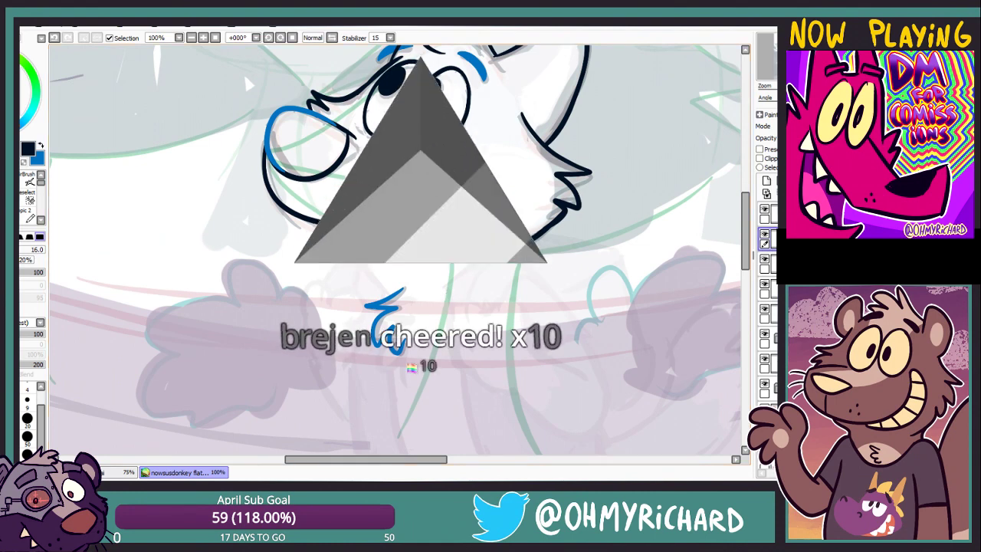
left_click_drag(486, 301, 474, 229)
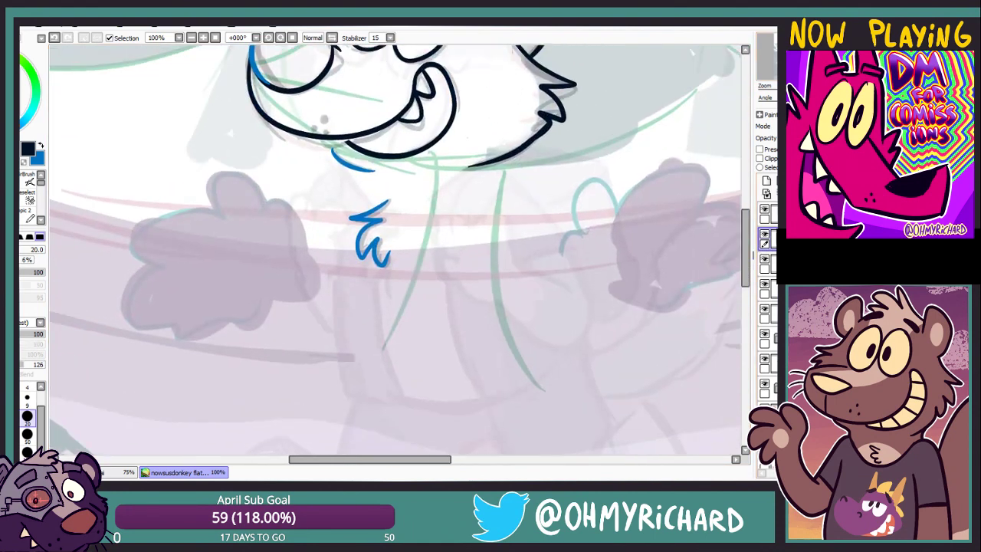
key("ctrl+z")
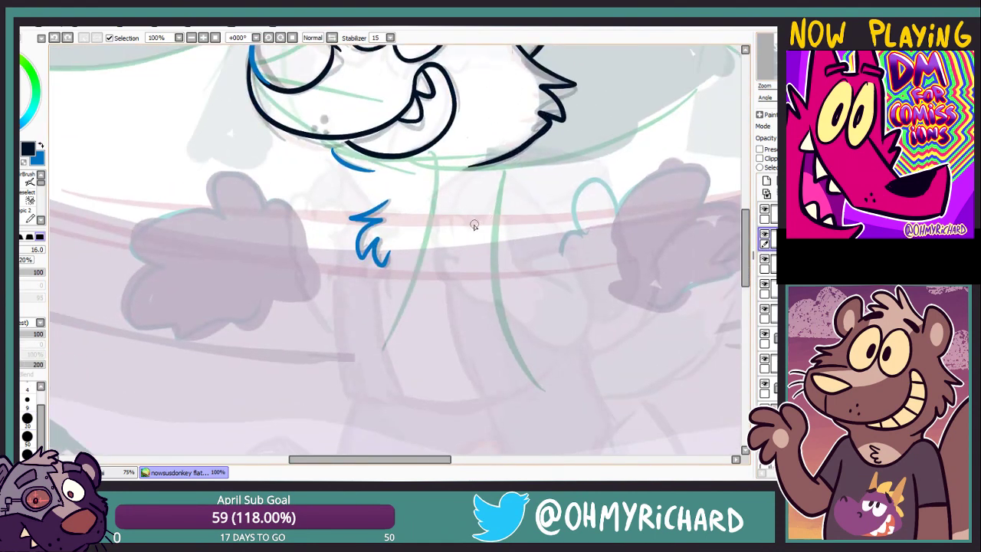
Try inking the curled fingers of the nearer hand below the grin, undoing the strokes
mouse_move(467, 219)
left_mouse_down()
mouse_move(451, 255)
mouse_move(433, 250)
mouse_move(455, 257)
left_mouse_up()
key("ctrl+z")
key("ctrl+z")
key("ctrl+z")
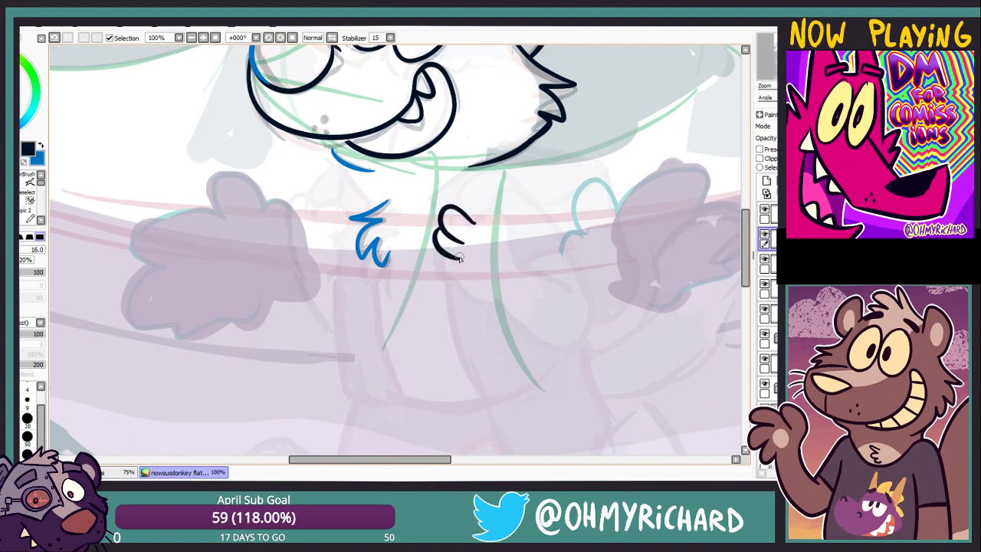
key("ctrl+z")
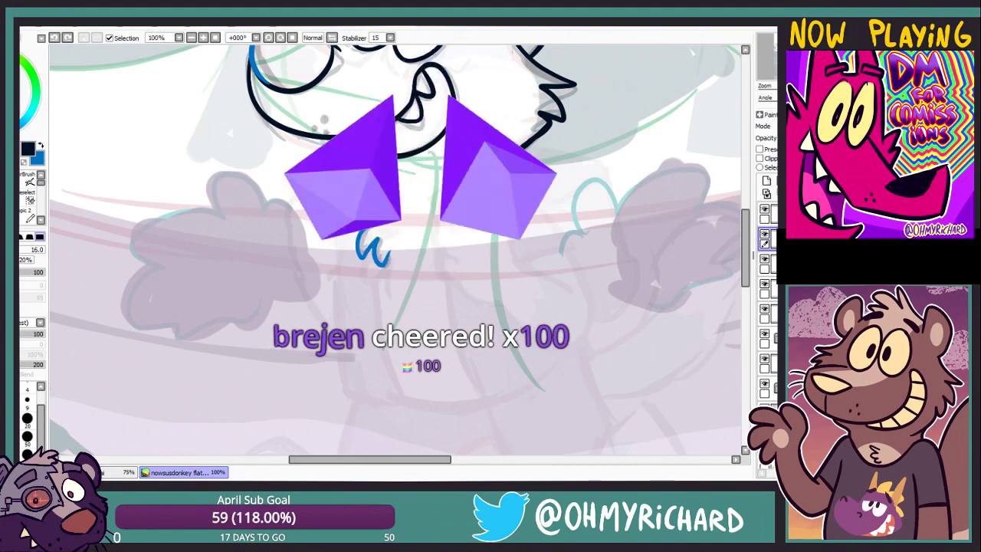
scroll(398, 253, "right", 5)
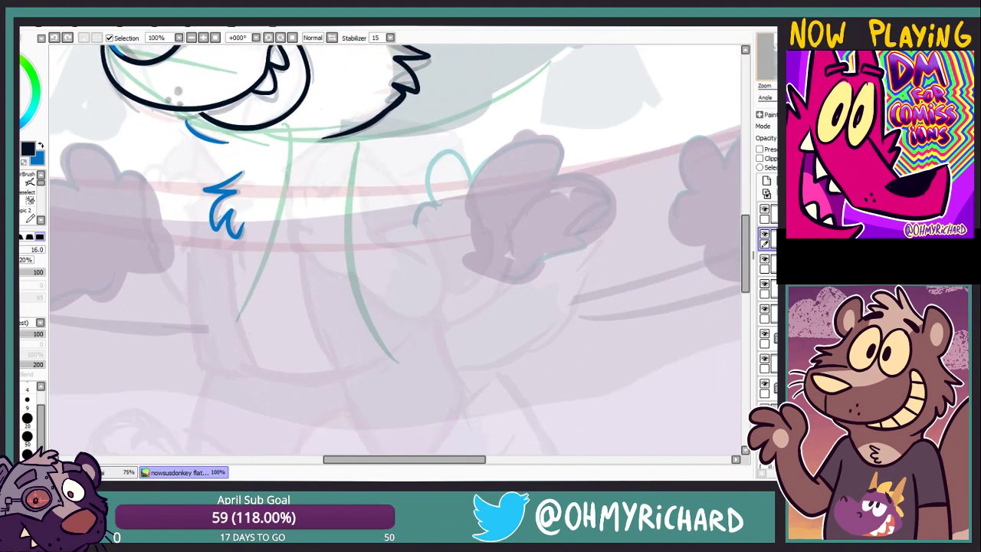
Try inking the nearer hand's outline and the forearm beneath it, undoing every stroke
mouse_move(417, 260)
left_mouse_down()
mouse_move(374, 228)
mouse_move(346, 244)
mouse_move(354, 269)
left_mouse_up()
key("ctrl+z")
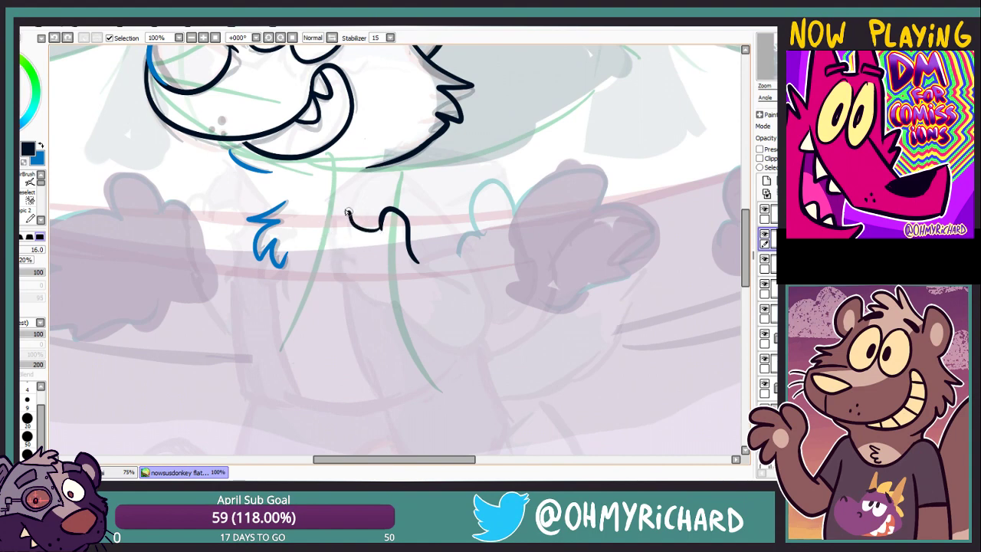
mouse_move(359, 210)
left_mouse_down()
mouse_move(338, 247)
mouse_move(351, 283)
mouse_move(376, 300)
left_mouse_up()
key("ctrl+z")
left_click_drag(367, 288, 403, 312)
key("ctrl+z")
key("ctrl+z")
mouse_move(337, 273)
left_mouse_down()
mouse_move(409, 312)
mouse_move(400, 296)
mouse_move(380, 293)
mouse_move(397, 303)
left_mouse_up()
key("ctrl+z")
key("ctrl+z")
key("ctrl+z")
key("ctrl+z")
key("ctrl+z")
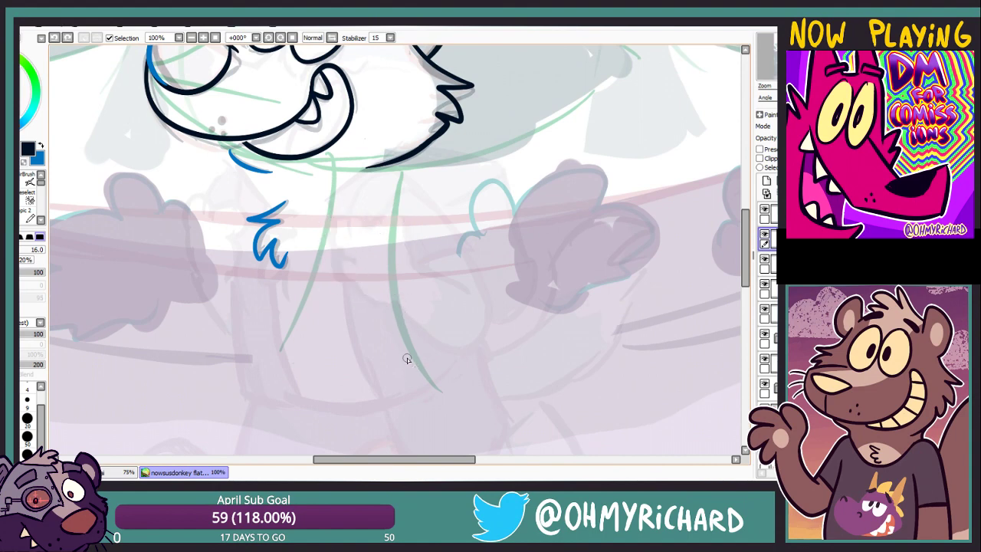
Try inking the nearer arm's outer line from under the cheek fur over the shoulder, undoing each attempt
mouse_move(186, 236)
left_mouse_down()
mouse_move(202, 201)
mouse_move(234, 264)
left_mouse_up()
key("ctrl+z")
key("ctrl+z")
mouse_move(350, 328)
left_mouse_down()
mouse_move(432, 330)
mouse_move(445, 286)
left_mouse_up()
left_click_drag(397, 151, 469, 231)
key("ctrl+z")
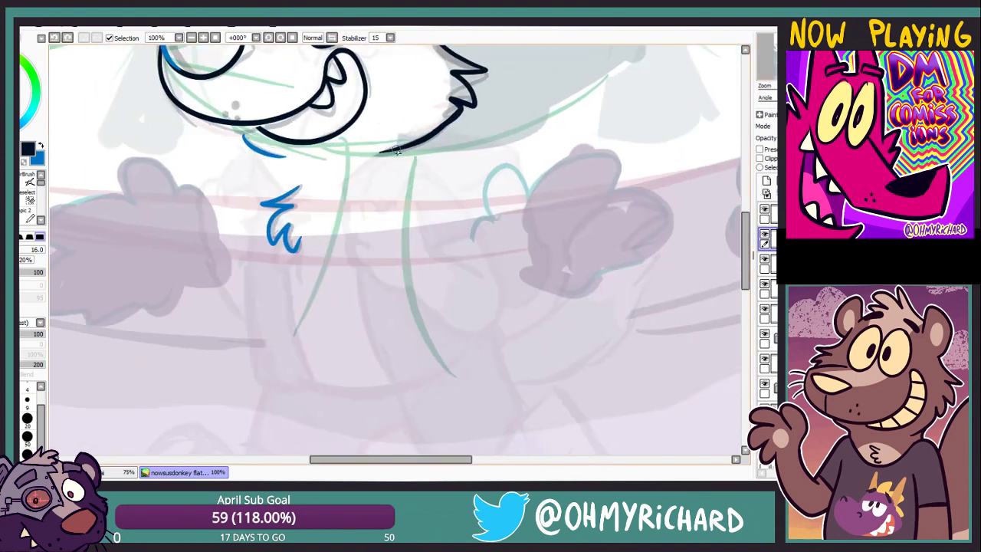
left_click_drag(405, 152, 490, 274)
key("ctrl+z")
scroll(481, 280, "down", 1)
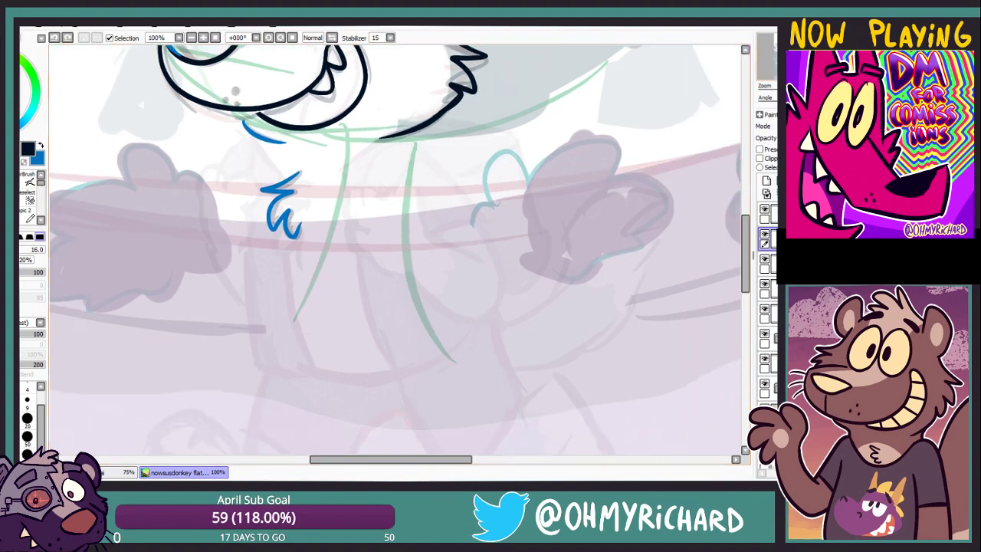
mouse_move(387, 139)
left_mouse_down()
mouse_move(440, 174)
mouse_move(501, 259)
mouse_move(492, 271)
mouse_move(464, 193)
mouse_move(439, 162)
mouse_move(464, 310)
left_mouse_up()
key("ctrl+z")
key("ctrl+z")
key("ctrl+z")
key("ctrl+z")
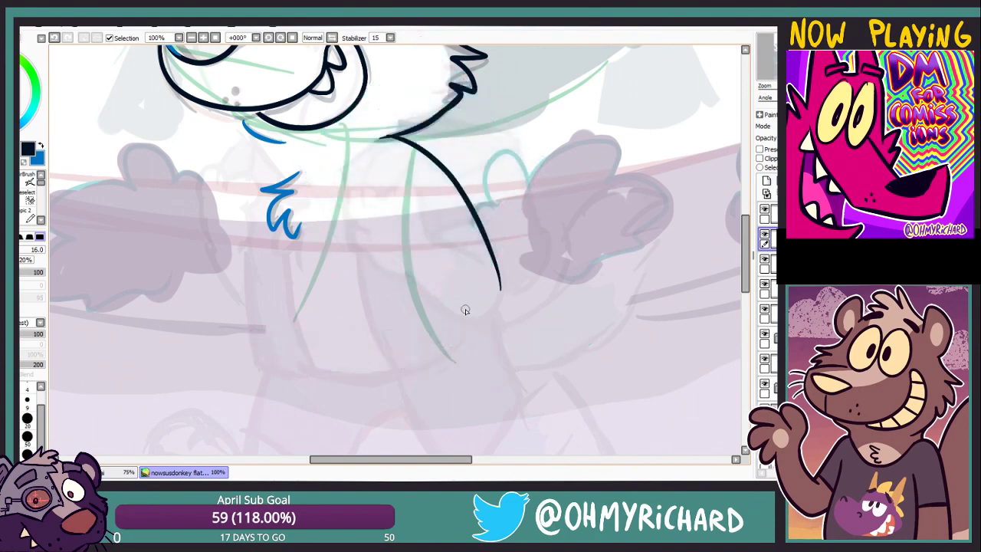
mouse_move(512, 248)
left_mouse_down()
mouse_move(613, 270)
mouse_move(613, 216)
left_mouse_up()
key("ctrl+z")
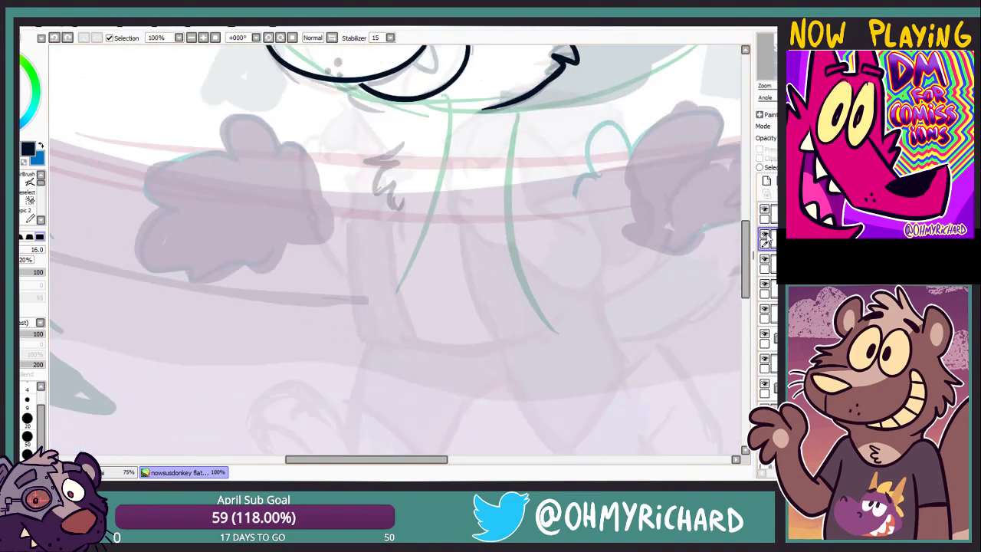
key("ctrl+y")
key("ctrl+z")
Make the faded body sketch more visible and ink the nearer shoulder and upper arm line from the cheek fur downward
left_click(765, 337)
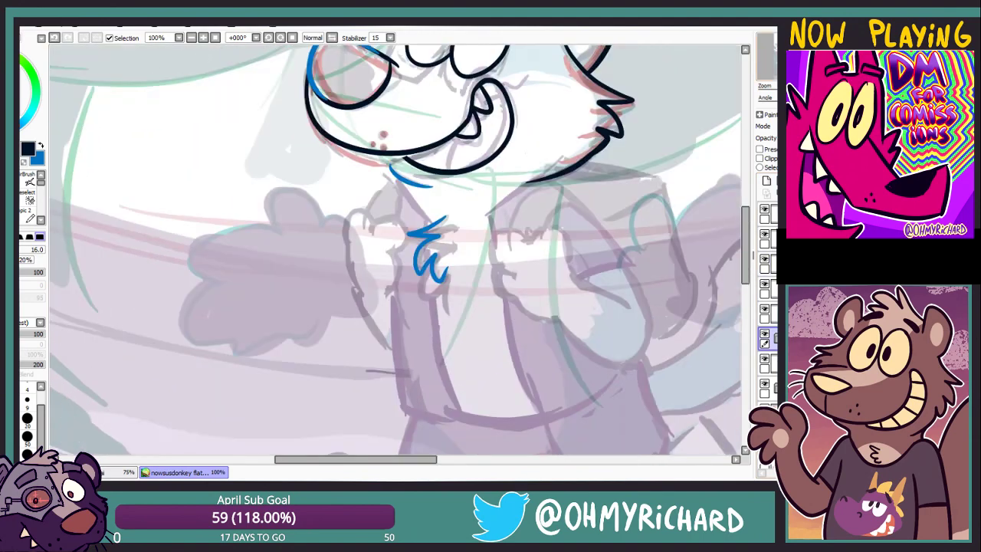
mouse_move(540, 177)
left_mouse_down()
mouse_move(499, 204)
mouse_move(449, 139)
mouse_move(391, 131)
mouse_move(481, 246)
left_mouse_up()
key("ctrl+z")
left_click_drag(383, 141, 498, 263)
scroll(500, 278, "up", 1)
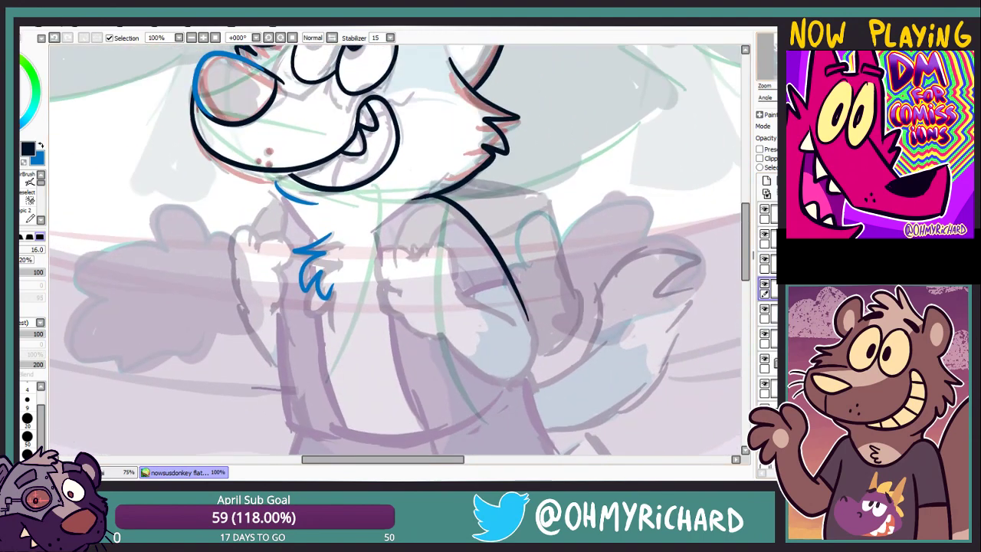
Try inking the back of the nearer hand down to the wrist over the sketch, undoing the strokes
scroll(410, 203, "down", 1)
key("e")
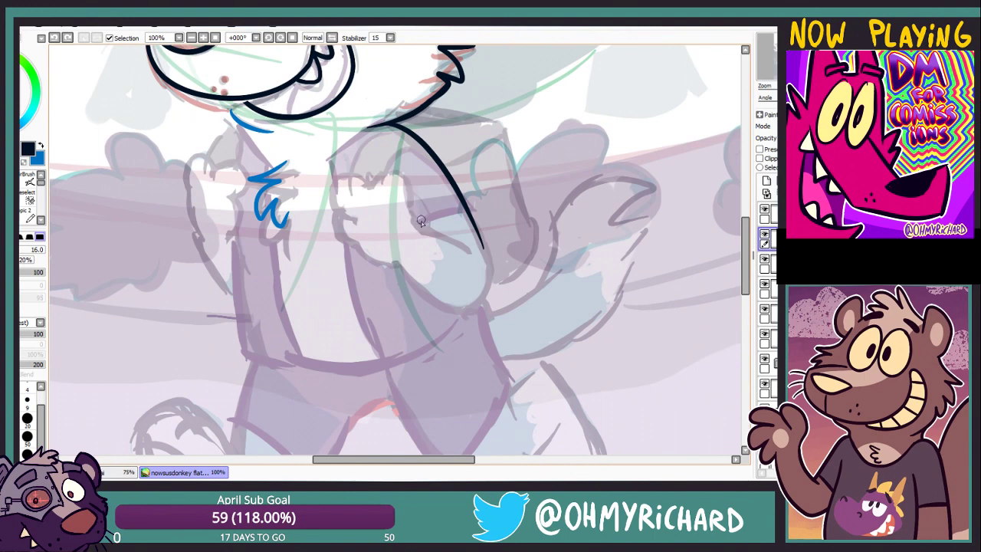
mouse_move(421, 220)
left_mouse_down()
mouse_move(372, 184)
mouse_move(330, 211)
left_mouse_up()
key("ctrl+z")
key("ctrl+z")
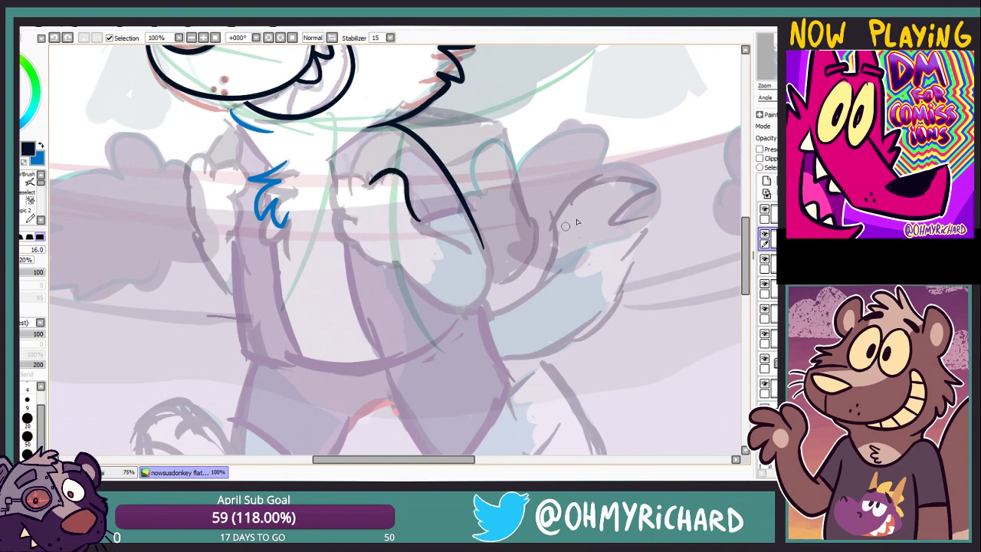
key("ctrl+z")
scroll(422, 256, "down", 1)
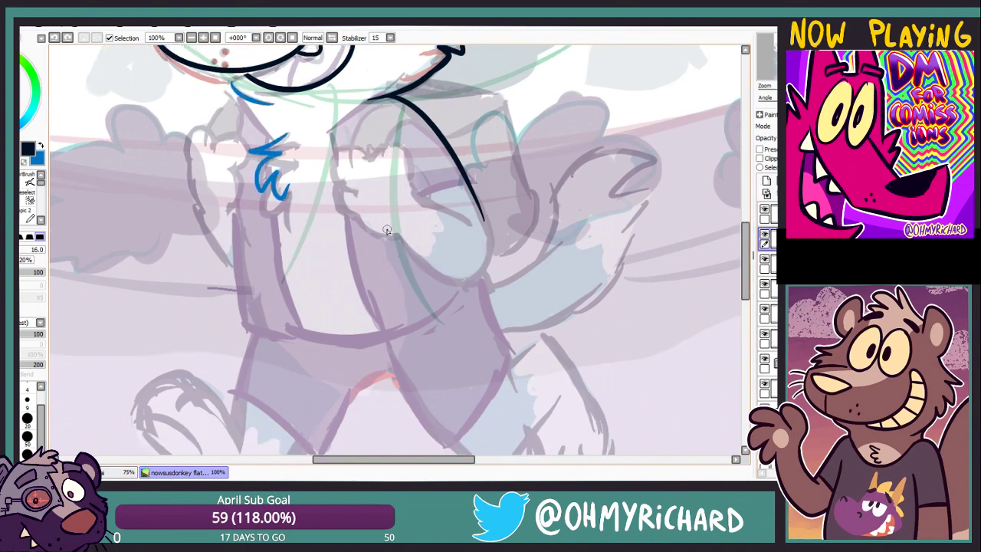
key("ctrl+z")
Ink the underside of the nearer forearm and curve it around the elbow into the upper arm line, redoing strokes
left_click_drag(388, 231, 469, 283)
key("ctrl+z")
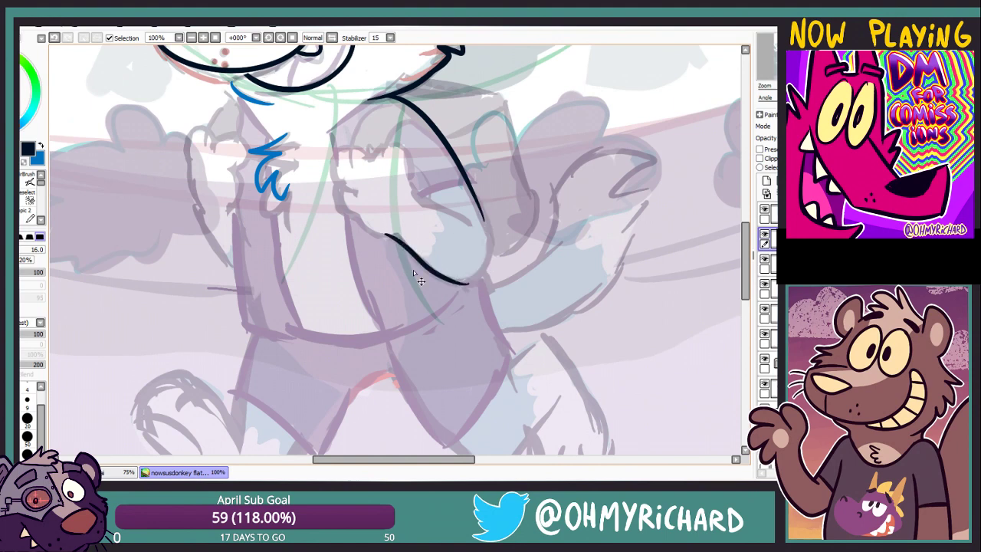
mouse_move(392, 233)
left_mouse_down()
mouse_move(479, 277)
mouse_move(489, 203)
mouse_move(483, 279)
mouse_move(488, 203)
left_mouse_up()
key("ctrl+z")
key("ctrl+z")
Lasso the nearer forearm's underside stroke, shift it slightly upward and deselect it
key("l")
mouse_move(480, 322)
left_mouse_down()
mouse_move(506, 168)
mouse_move(360, 245)
left_mouse_up()
left_click_drag(445, 263, 445, 259)
key("ctrl+d")
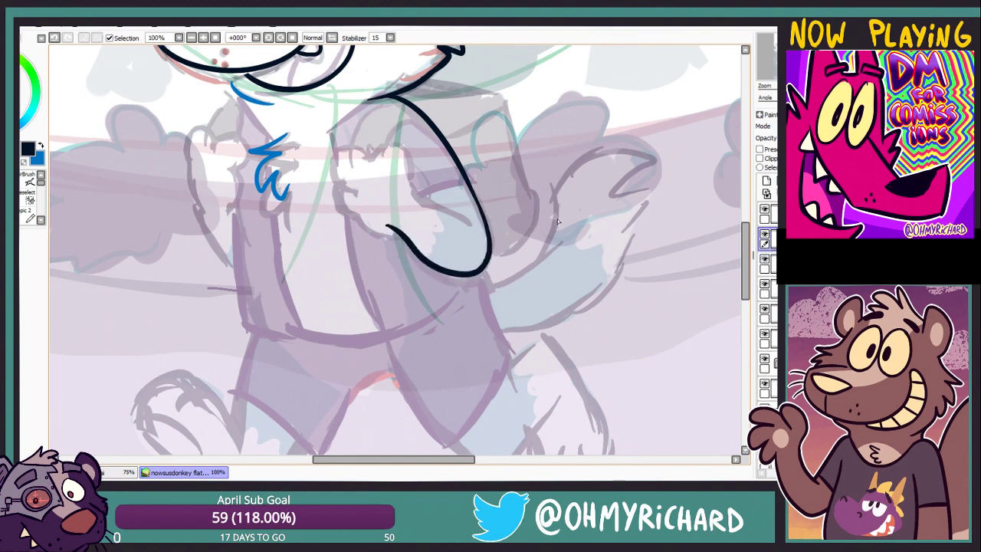
Ink the farther shoulder's curve from under the chin, redoing it once, and add the nearer arm's inner elbow line
key("b")
left_click_drag(558, 221, 688, 298)
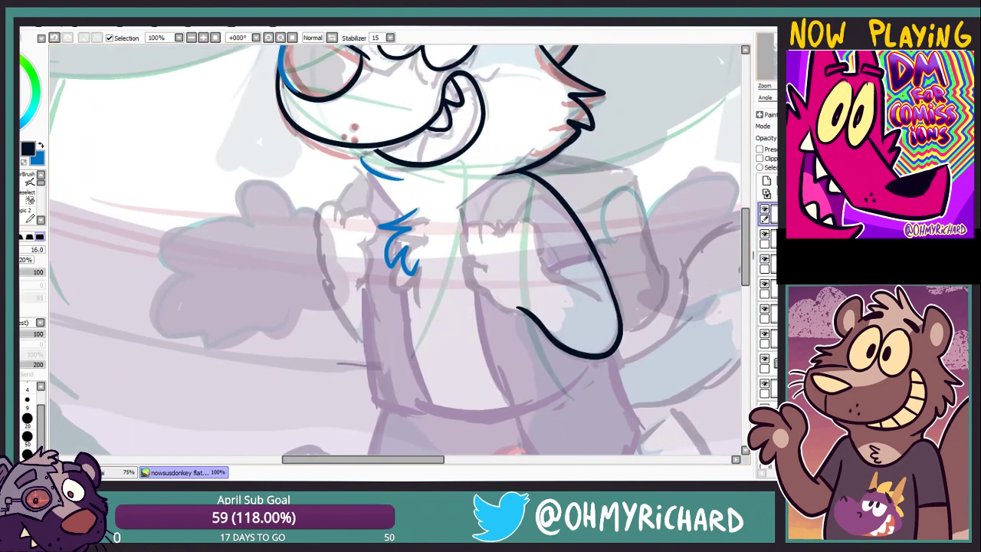
left_click_drag(373, 171, 331, 237)
key("ctrl+z")
left_click_drag(369, 172, 329, 239)
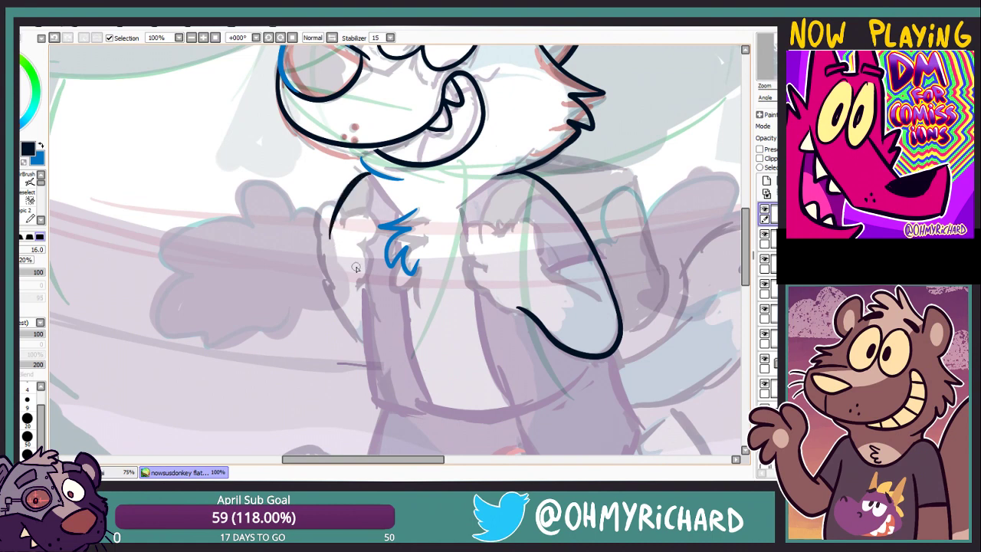
left_click_drag(355, 266, 341, 252)
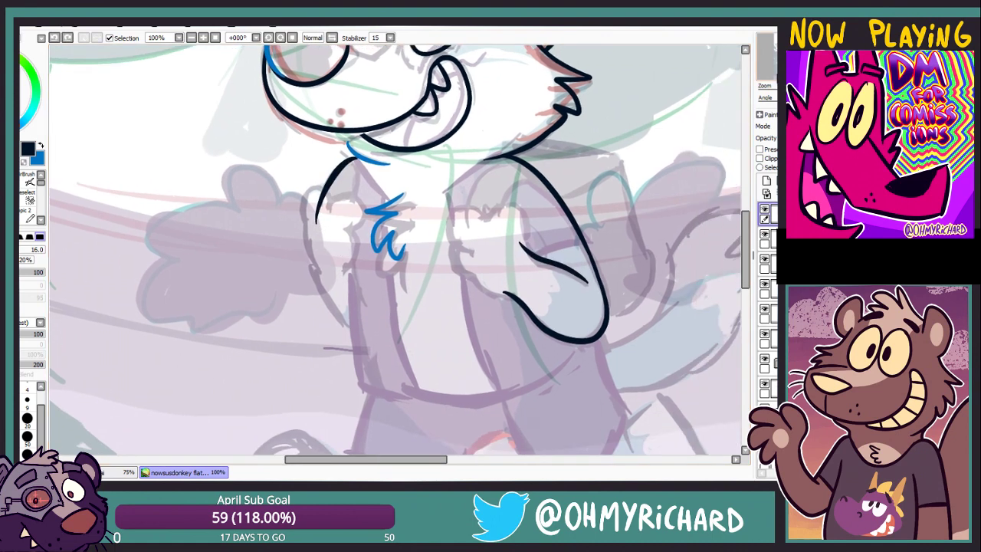
Ink the open vest's nearer collar and front edge, and the farther shoulder's collar line down to the chest fur
mouse_move(491, 159)
left_mouse_down()
mouse_move(495, 357)
mouse_move(555, 349)
left_mouse_up()
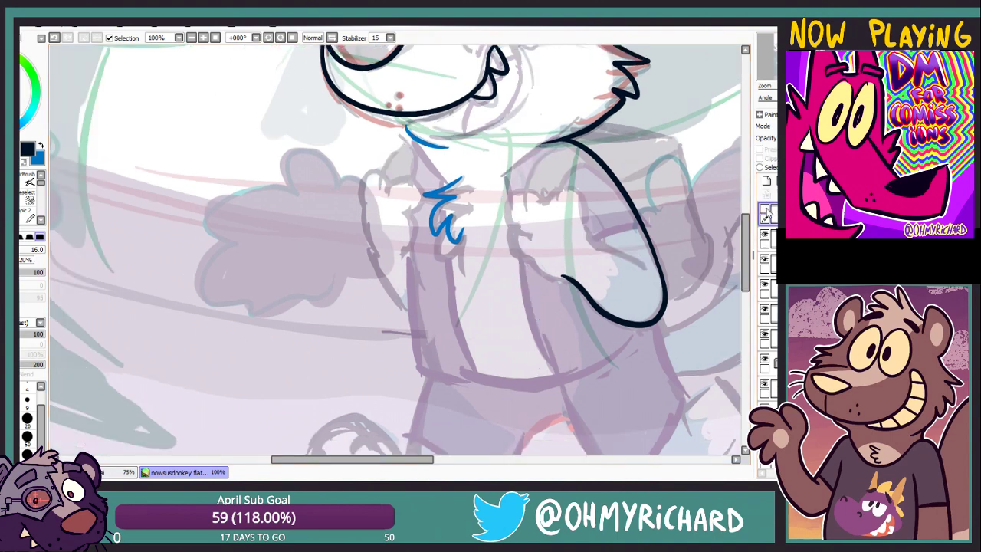
left_click_drag(423, 155, 455, 188)
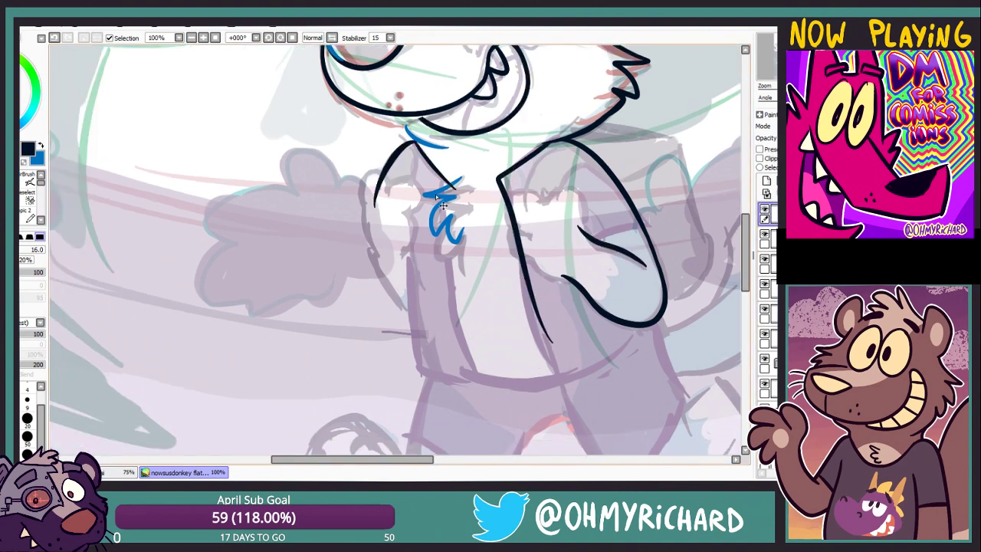
left_click_drag(398, 253, 338, 295)
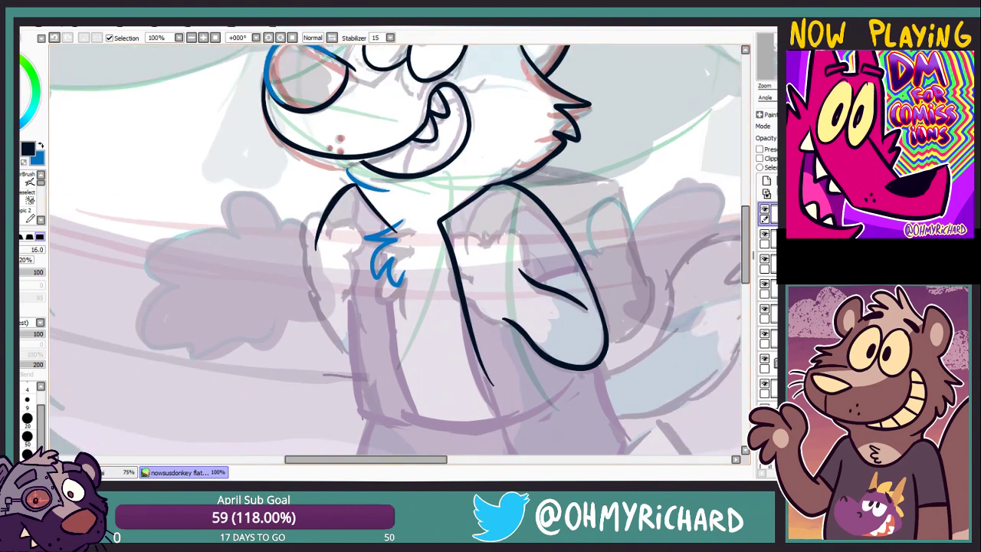
Undo the farther shoulder's curve and collar line, and ink the vest's farther front edge down the torso, redoing the stroke
key("bracketright")
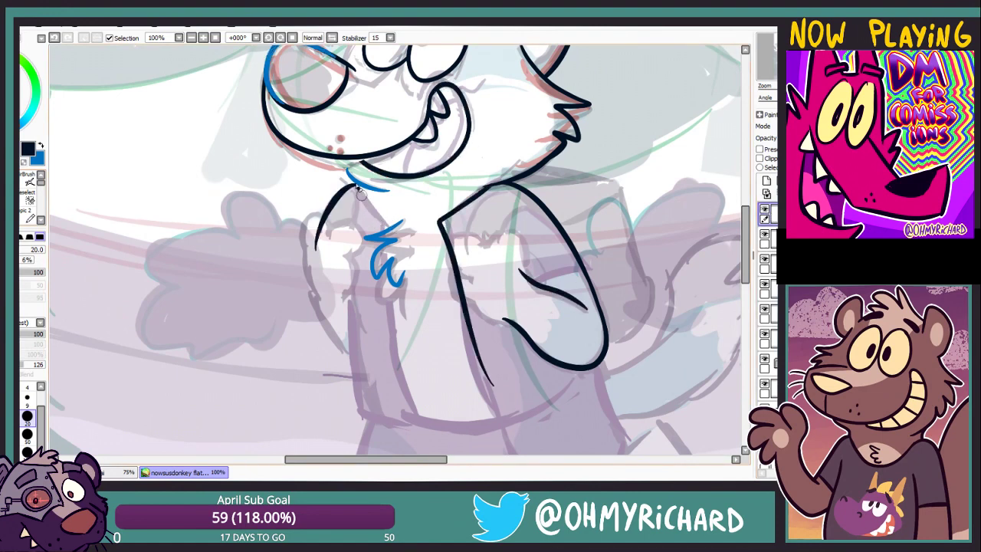
key("ctrl+z")
key("n")
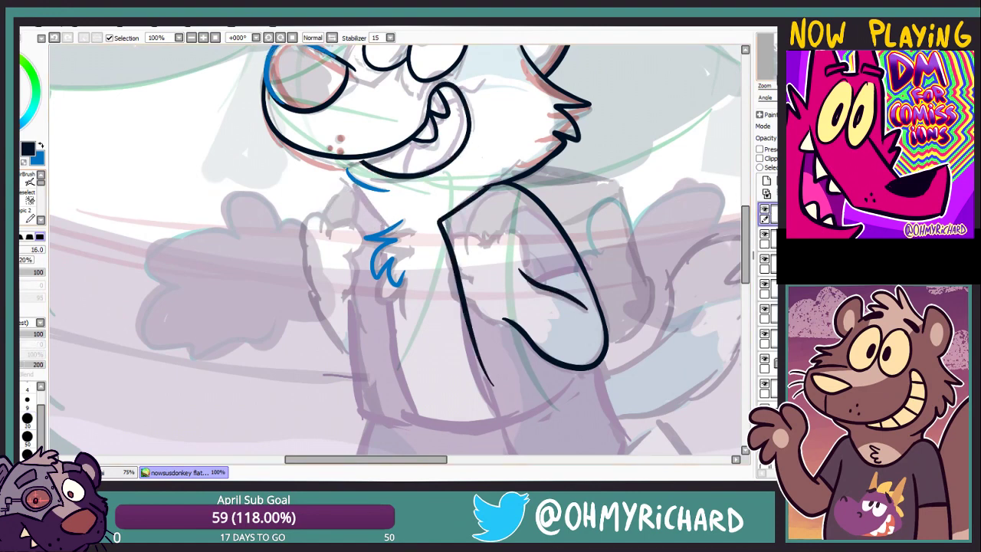
mouse_move(349, 176)
left_mouse_down()
mouse_move(363, 148)
mouse_move(410, 201)
mouse_move(396, 227)
mouse_move(420, 405)
left_mouse_up()
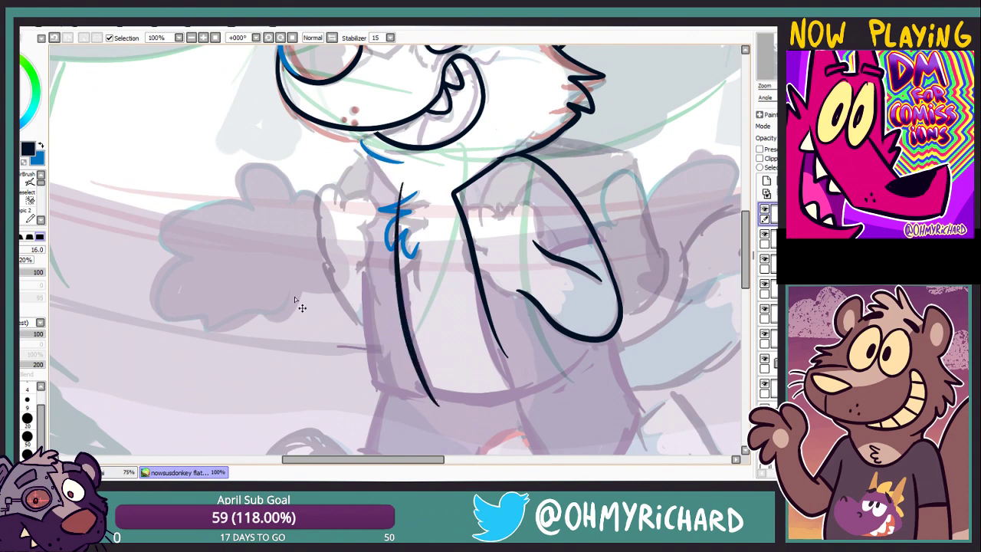
key("ctrl+z")
left_click_drag(259, 376, 277, 184)
key("ctrl+z")
left_click_drag(400, 184, 421, 390)
scroll(258, 93, "down", 2)
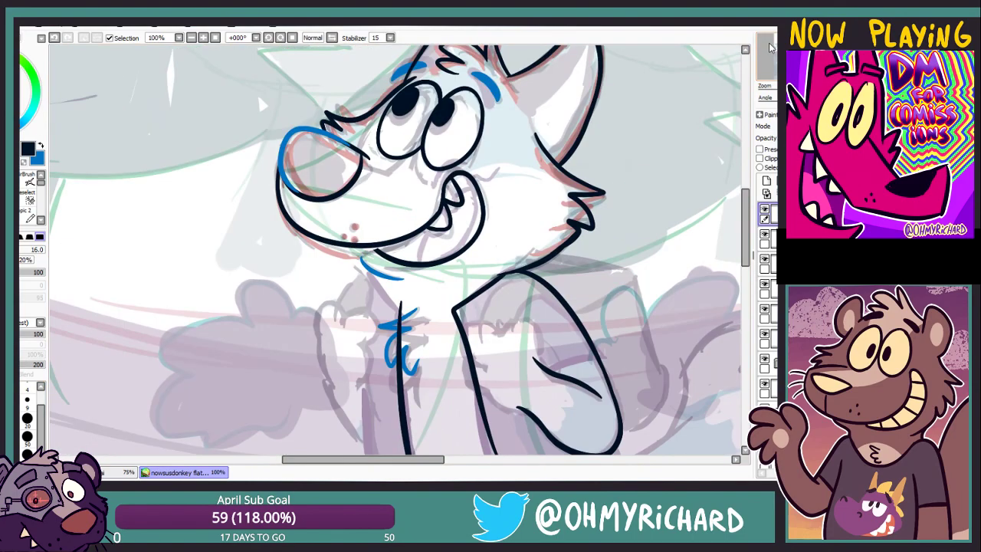
Examine the inked wolf within the whole composition and check the torso and arm lines close up
left_click_drag(257, 93, 214, 49)
scroll(425, 327, "down", 2)
left_click_drag(425, 327, 450, 242)
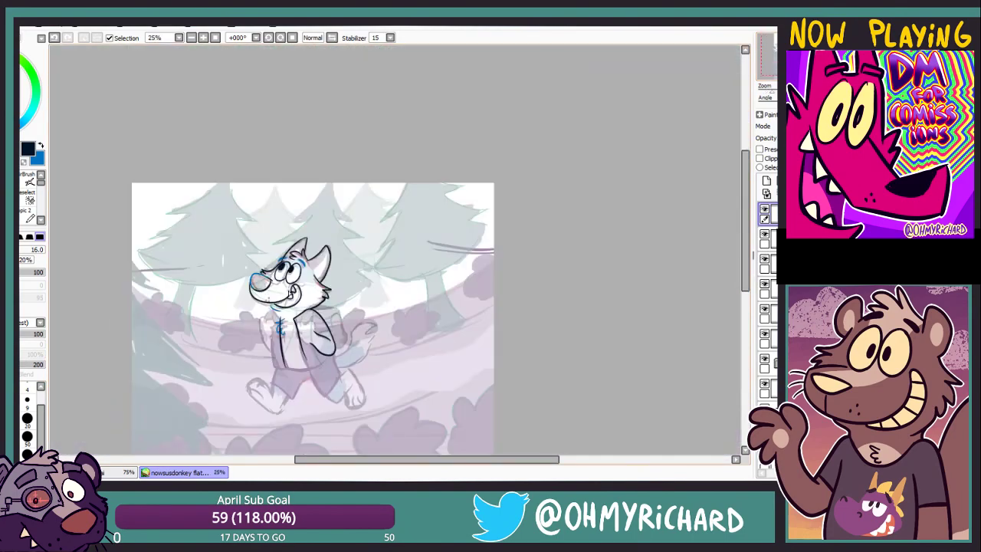
scroll(507, 225, "up", 4)
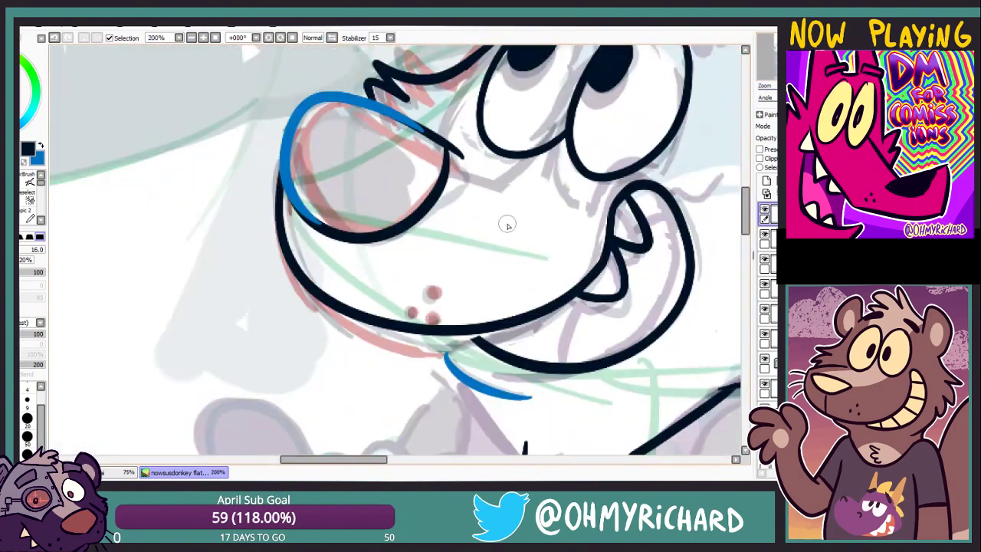
left_click_drag(529, 437, 248, 84)
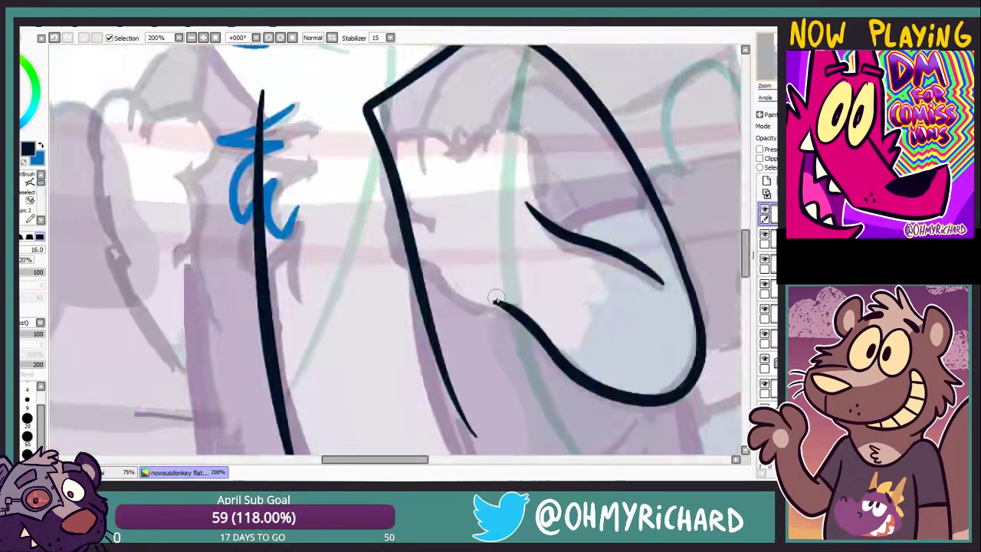
scroll(383, 215, "down", 2)
scroll(384, 209, "up", 1)
key("space")
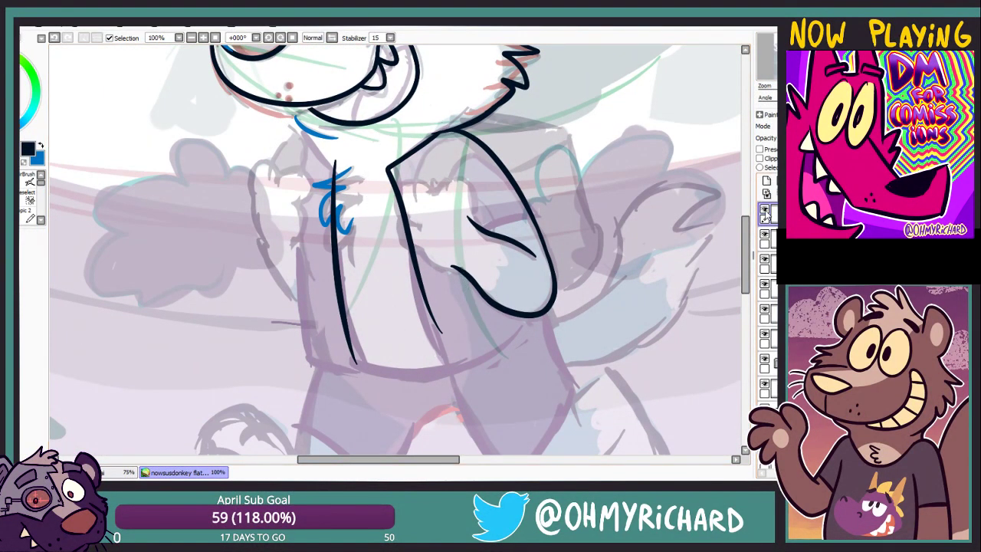
Lasso the vest's nearer collar and front edge strokes, delete them and clear the selection
left_click_drag(384, 238, 444, 286)
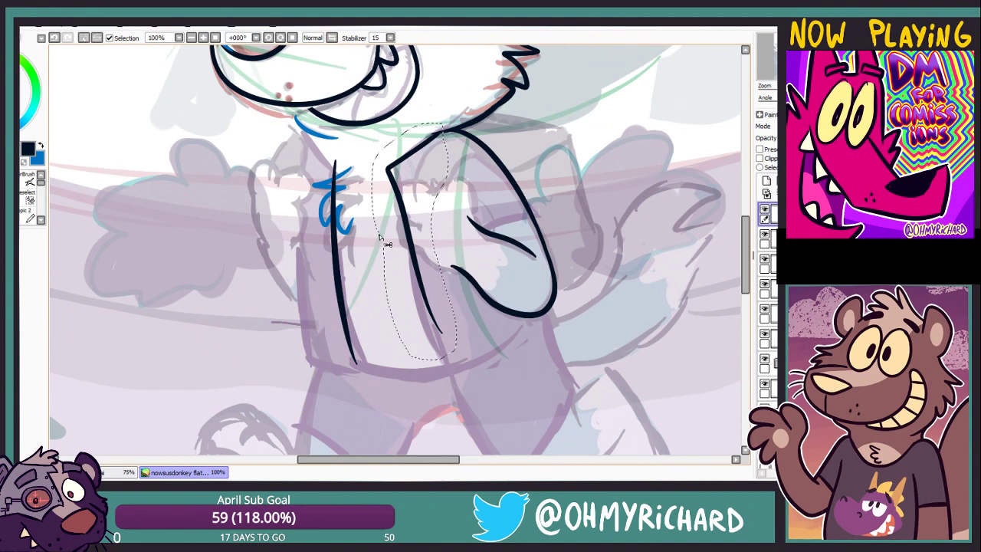
left_click_drag(443, 119, 441, 338)
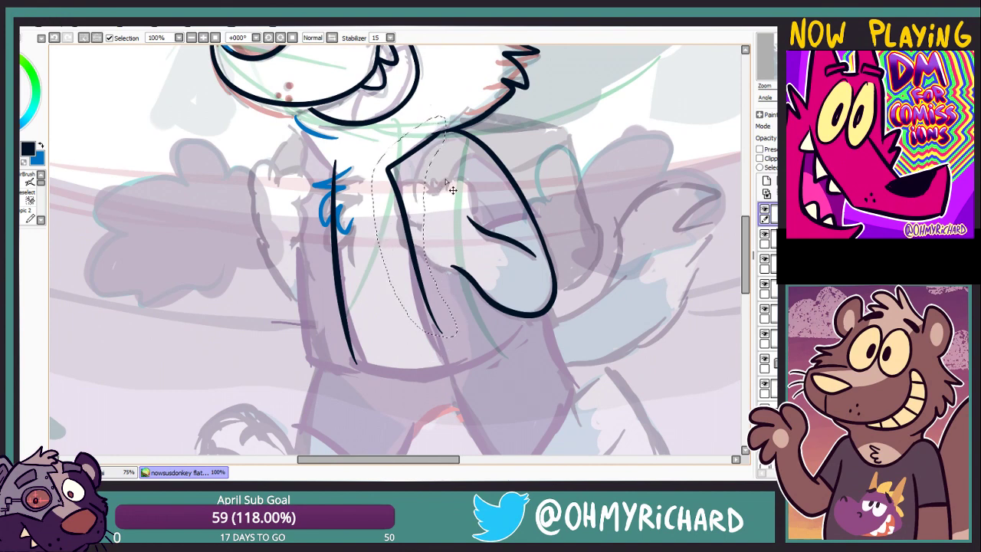
key("Delete")
key("ctrl+d")
Re-ink the vest's nearer front edge as one longer curve down to the hem, redoing it once
key("n")
left_click_drag(391, 162, 453, 378)
key("ctrl+z")
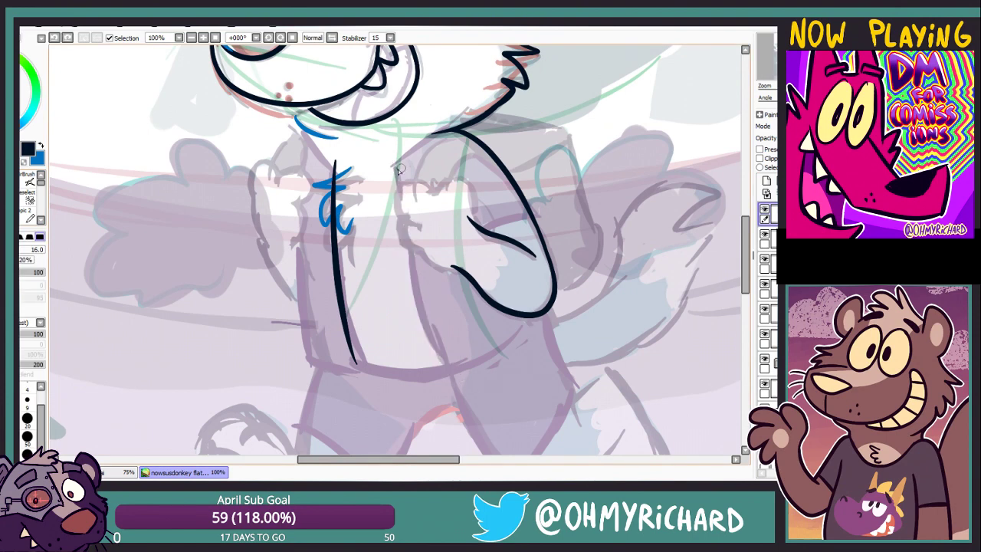
left_click_drag(392, 163, 458, 376)
left_click_drag(699, 177, 758, 177)
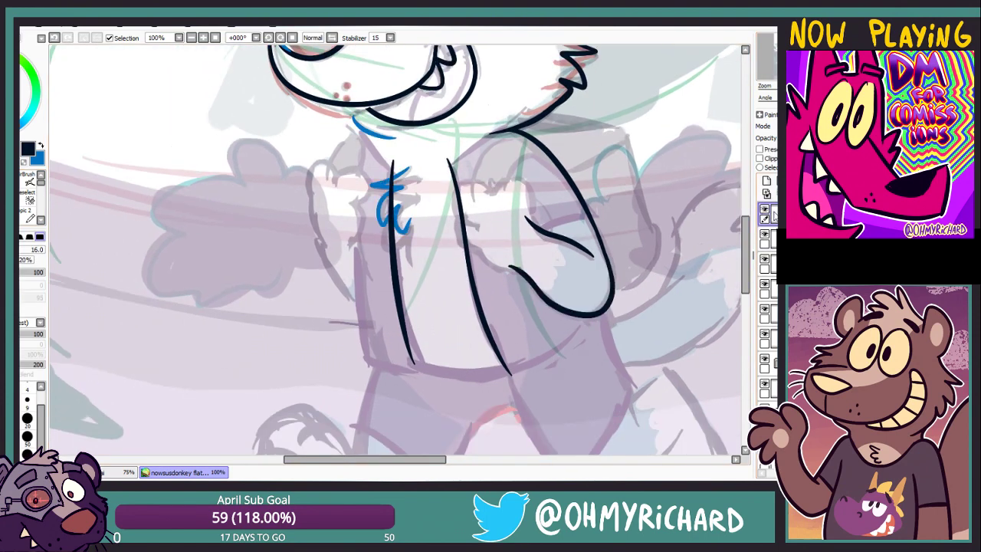
Lasso the vest's farther front edge stroke, delete it and clear the selection
key("a")
mouse_move(389, 341)
left_mouse_down()
mouse_move(423, 238)
mouse_move(385, 337)
left_mouse_up()
key("Delete")
key("ctrl+d")
Re-ink the vest's farther front edge as a curve ending just below the hem, undoing and repeating the stroke
key("n")
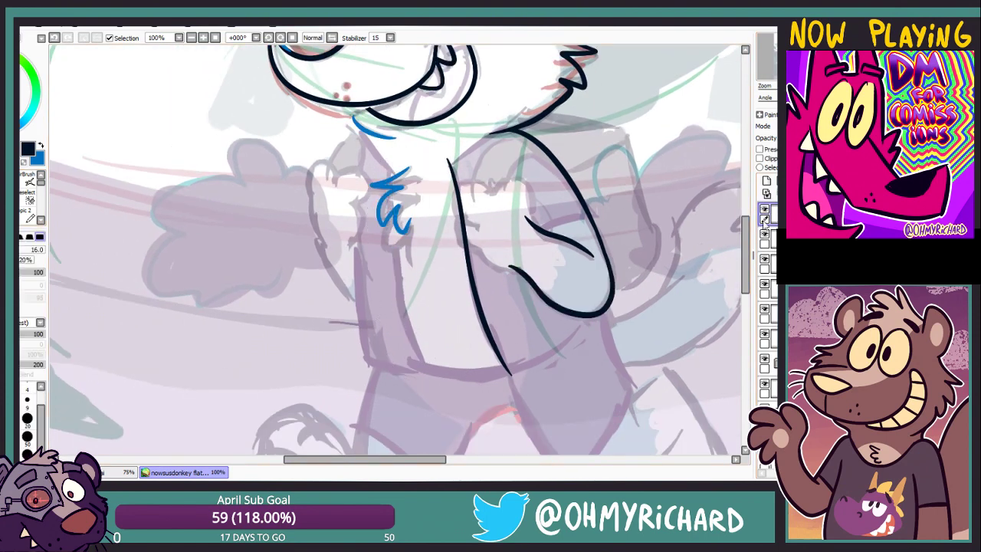
left_click_drag(392, 163, 431, 387)
key("ctrl+z")
key("ctrl+z")
key("ctrl+z")
mouse_move(391, 163)
left_mouse_down()
mouse_move(388, 287)
mouse_move(412, 329)
mouse_move(387, 304)
mouse_move(421, 400)
left_mouse_up()
key("ctrl+z")
key("ctrl+z")
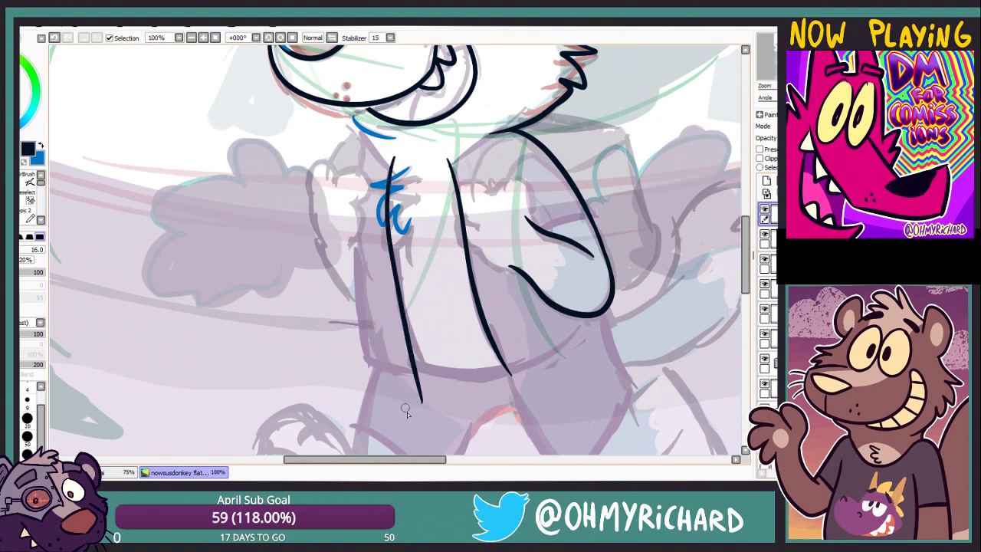
key("ctrl+z")
left_click_drag(392, 159, 429, 396)
key("ctrl+z")
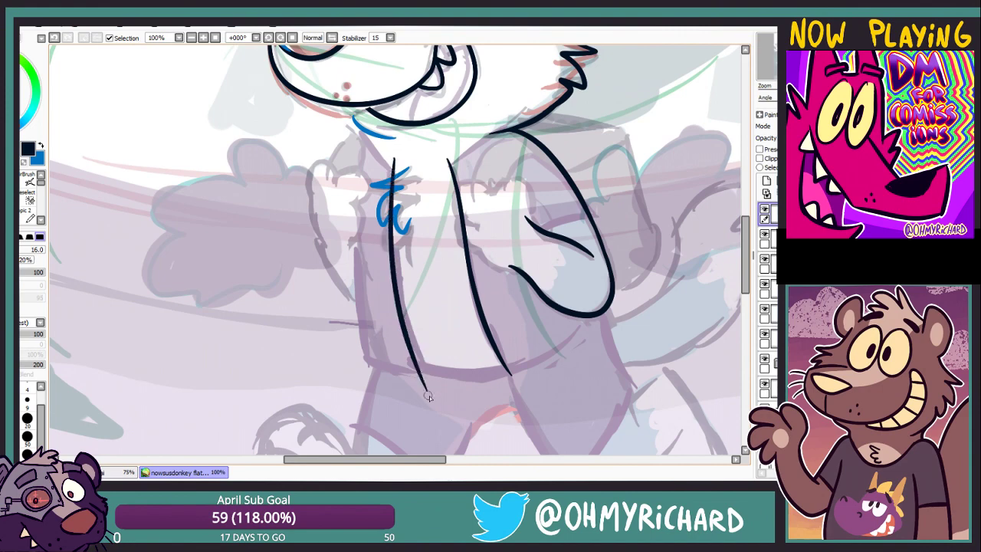
On the layer below, ink the collar line from the top of the nearer front edge up to the shoulder, redoing it once
scroll(398, 249, "up", 3)
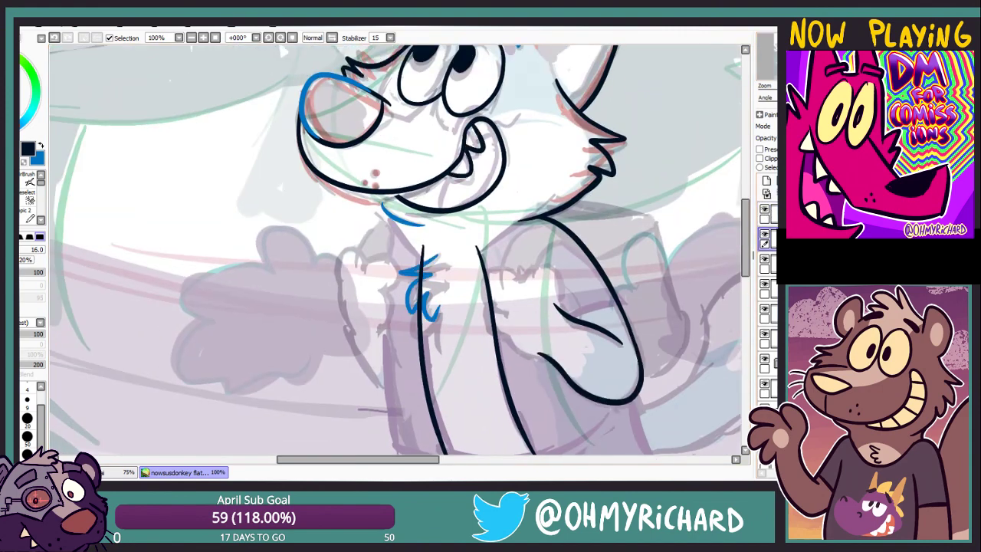
left_click_drag(483, 256, 537, 213)
key("ctrl+z")
left_click_drag(480, 252, 530, 215)
scroll(500, 256, "left", 2)
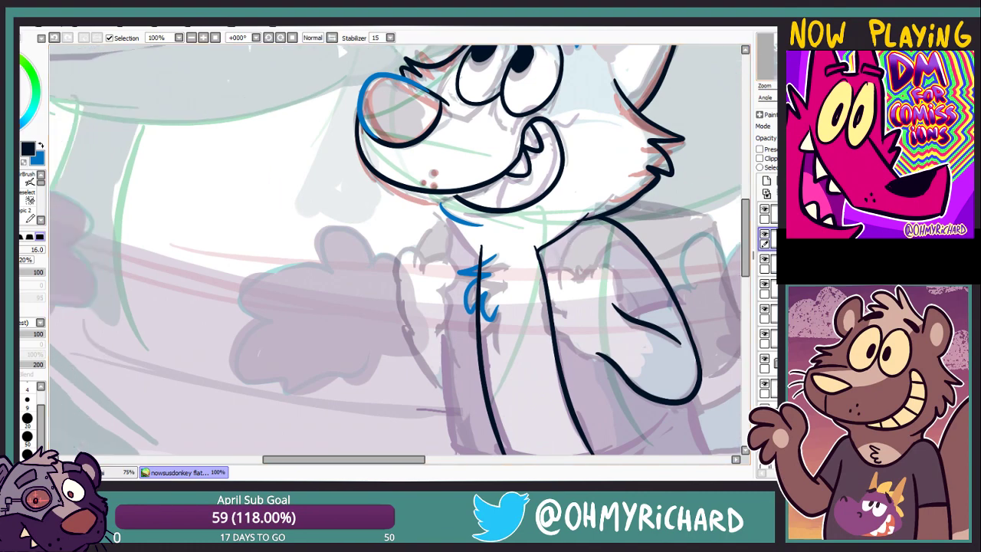
Toggle the two line layers to check them, and erase the collar line's overlaps at its corner and shoulder with size 20
scroll(339, 51, "down", 3)
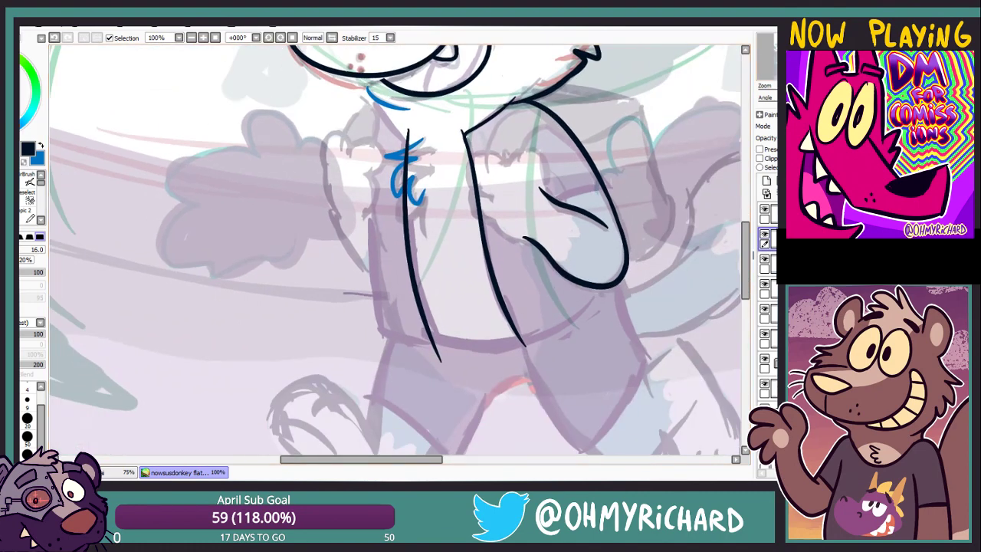
left_click(764, 234)
left_click(763, 234)
left_click(763, 209)
left_click(764, 209)
left_click(27, 416)
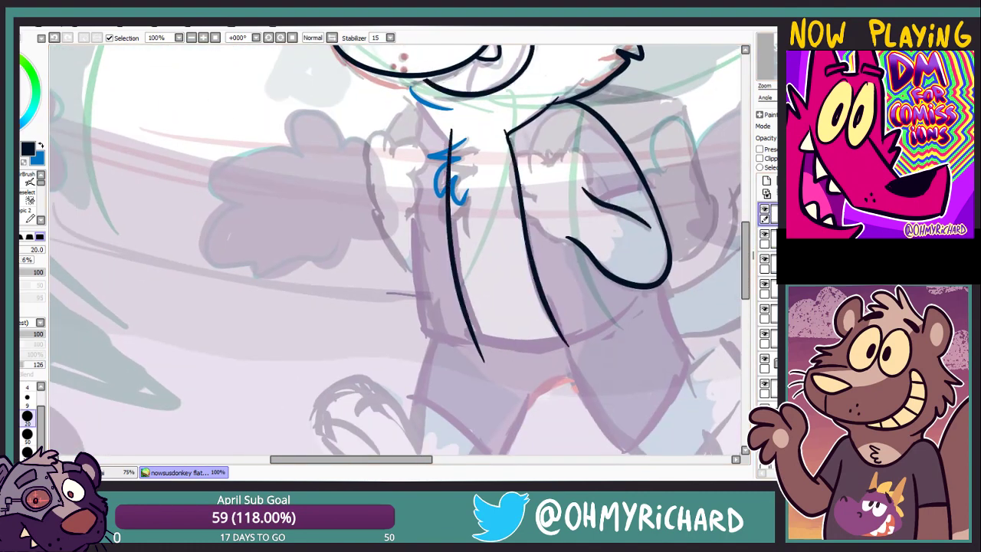
scroll(508, 124, "up", 1)
scroll(498, 122, "down", 1)
scroll(469, 117, "up", 2)
left_click_drag(528, 142, 541, 171)
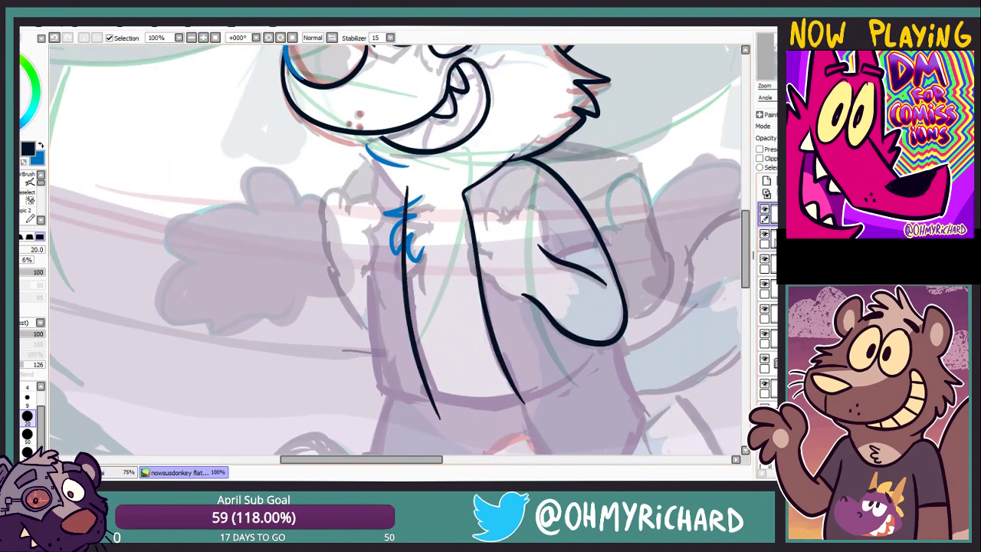
scroll(737, 66, "up", 2)
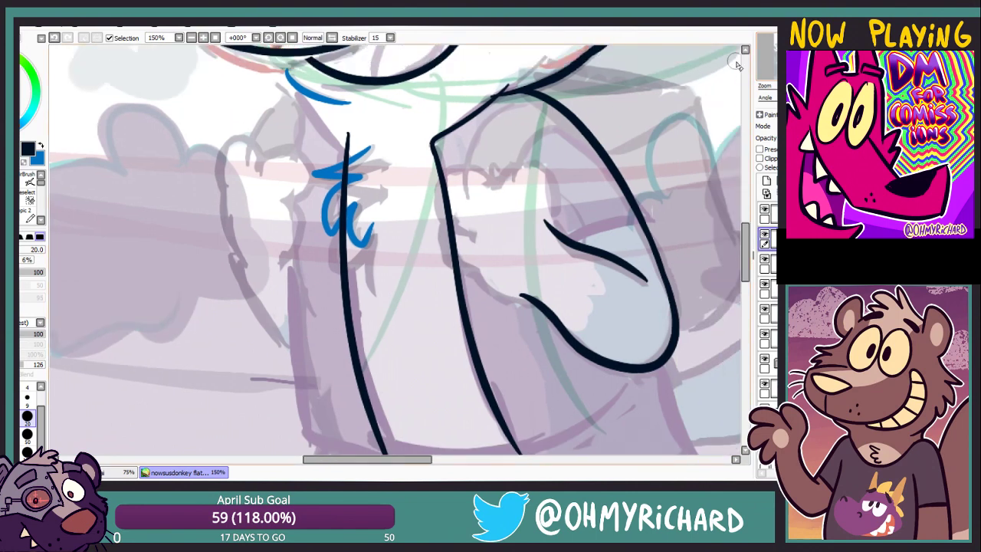
left_click_drag(494, 102, 537, 101)
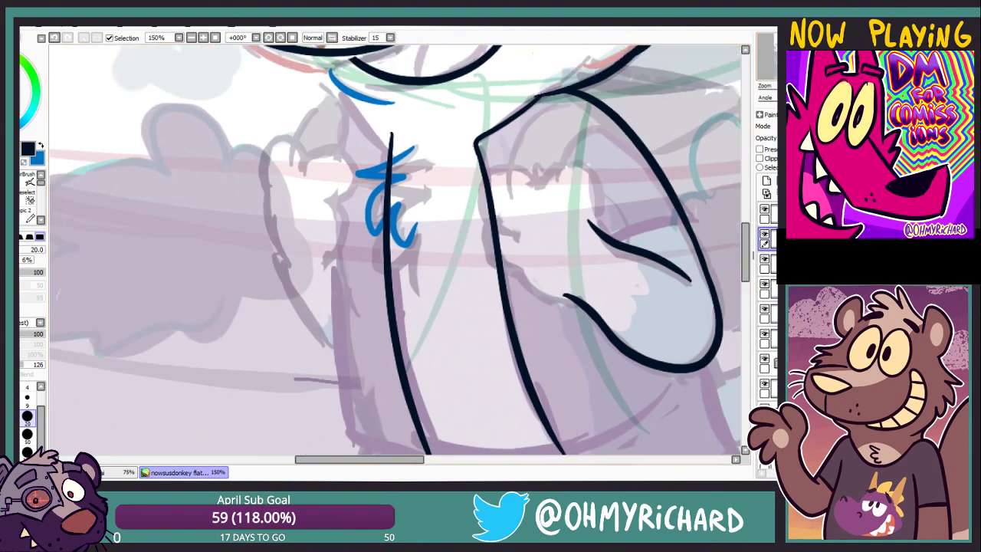
Erase parts of the vest's farther front edge where it crosses the blue chest fur
left_click_drag(399, 253, 377, 185)
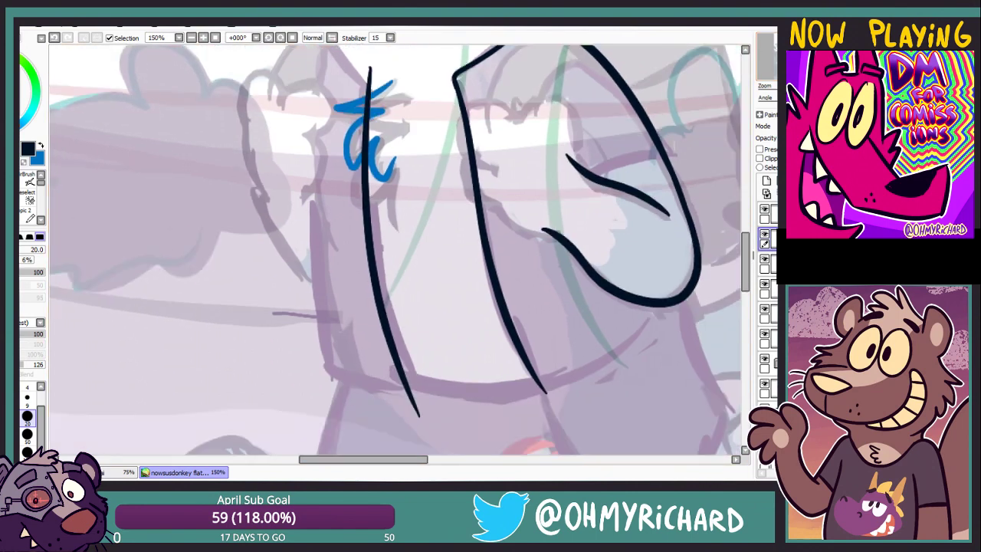
left_click_drag(361, 91, 361, 178)
key("Up")
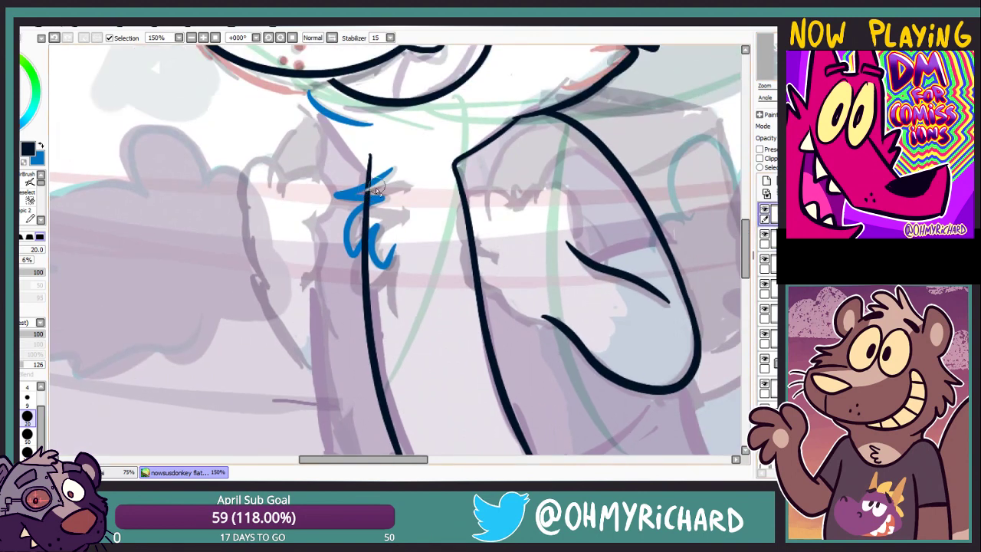
left_click_drag(372, 206, 373, 227)
Lasso the blue chest fur, shift it slightly toward the wolf's farther side and apply the transform
left_click_drag(389, 264, 492, 214)
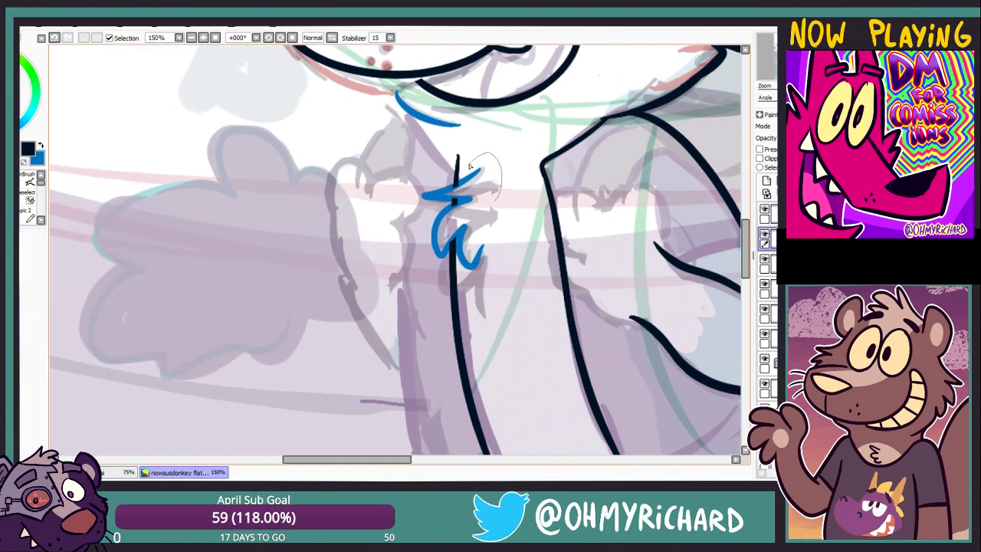
key("ctrl+t")
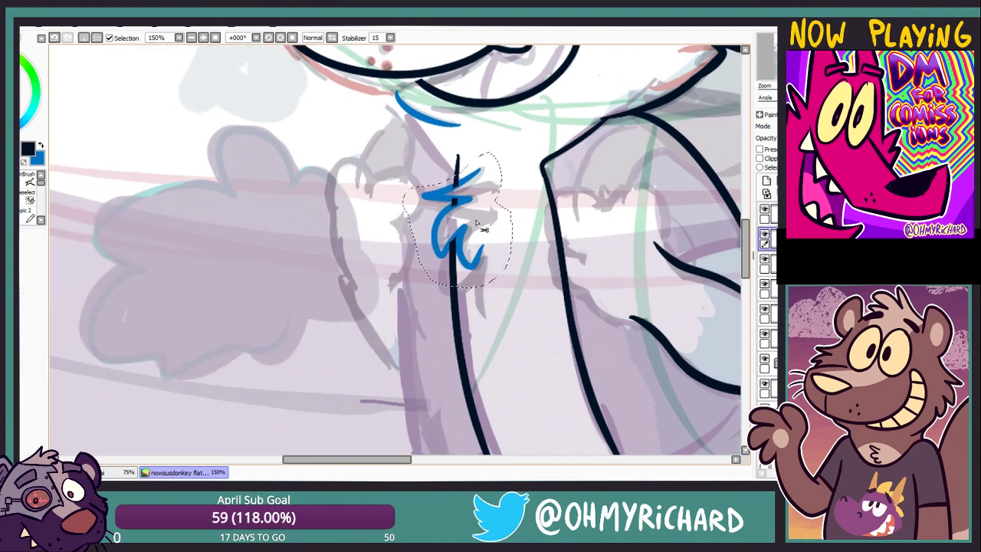
left_click_drag(486, 220, 468, 224)
key("Return")
left_click_drag(763, 83, 764, 98)
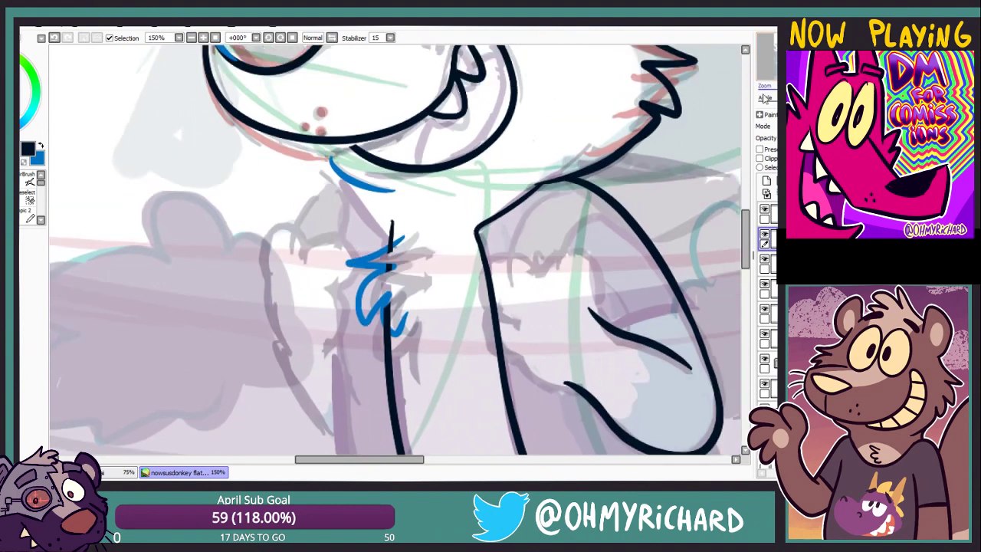
Erase more of the vest's farther front edge around the chest, and remove the blue chest fur strokes
left_click(764, 213)
scroll(481, 150, "down", 3)
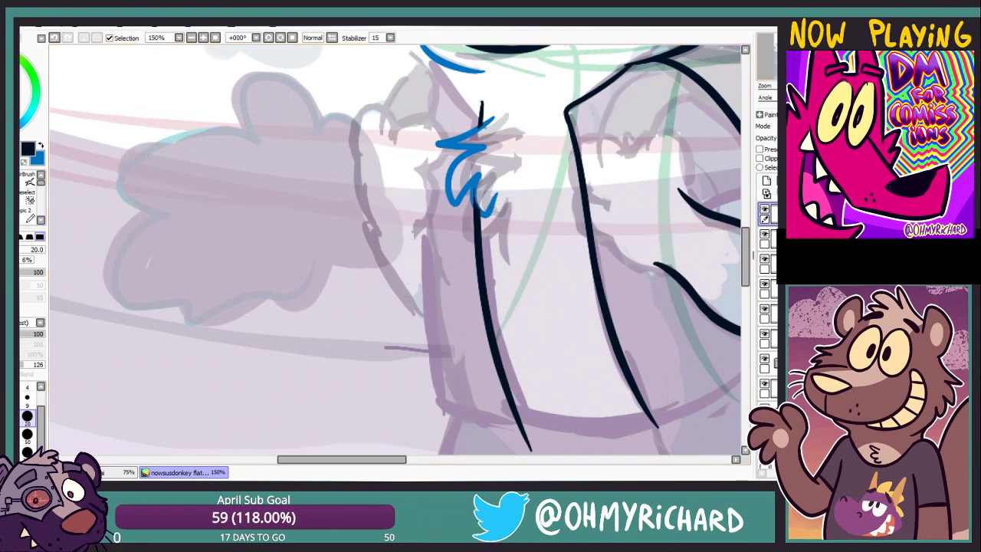
mouse_move(472, 147)
left_mouse_down()
mouse_move(387, 209)
mouse_move(372, 246)
mouse_move(408, 298)
left_mouse_up()
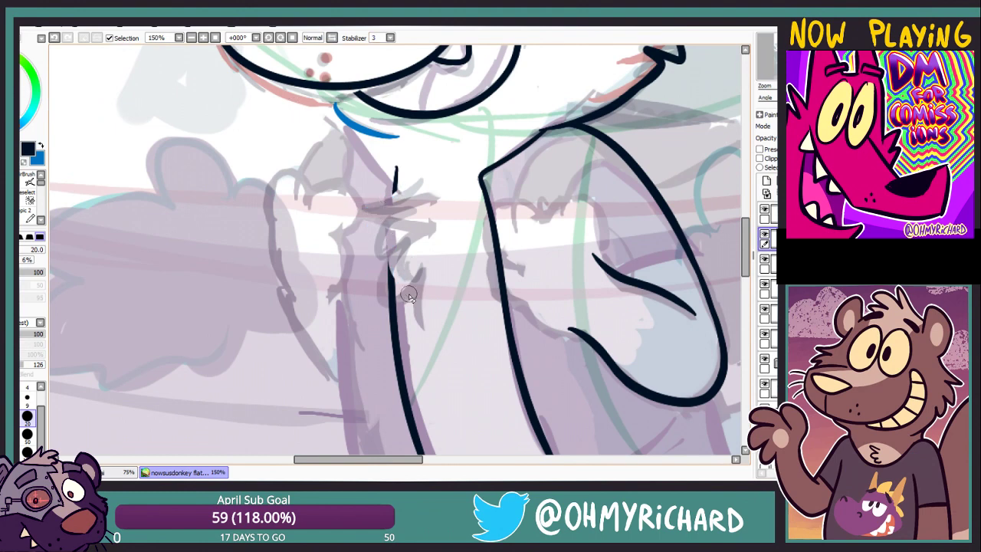
Redraw the chest fur as a thinner blue zigzag tuft over the gap in the vest's farther edge, redoing strokes
key("e")
key("minus")
left_click_drag(409, 207, 386, 264)
key("ctrl+z")
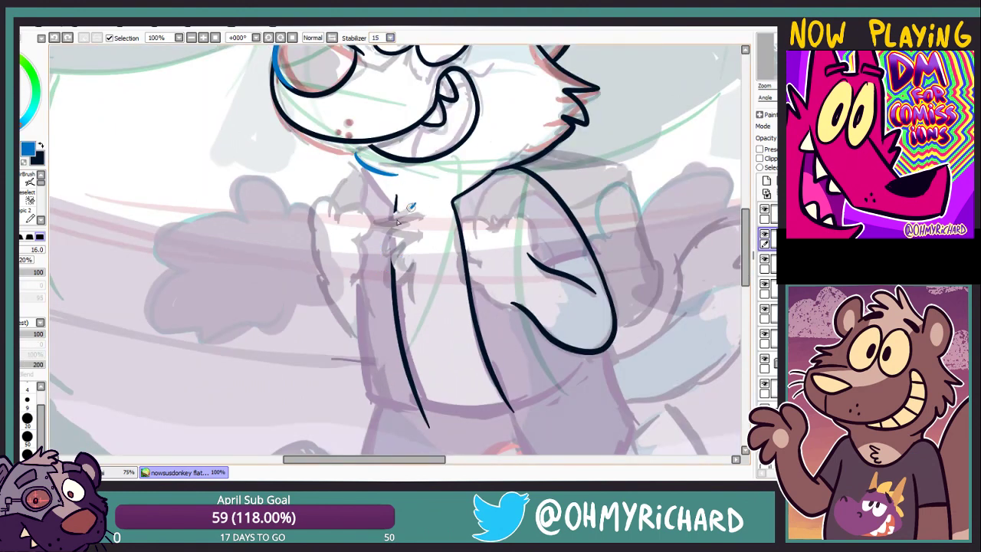
mouse_move(399, 206)
left_mouse_down()
mouse_move(414, 227)
mouse_move(387, 247)
mouse_move(407, 285)
left_mouse_up()
key("ctrl+z")
key("ctrl+z")
key("ctrl+z")
key("ctrl+z")
key("ctrl+z")
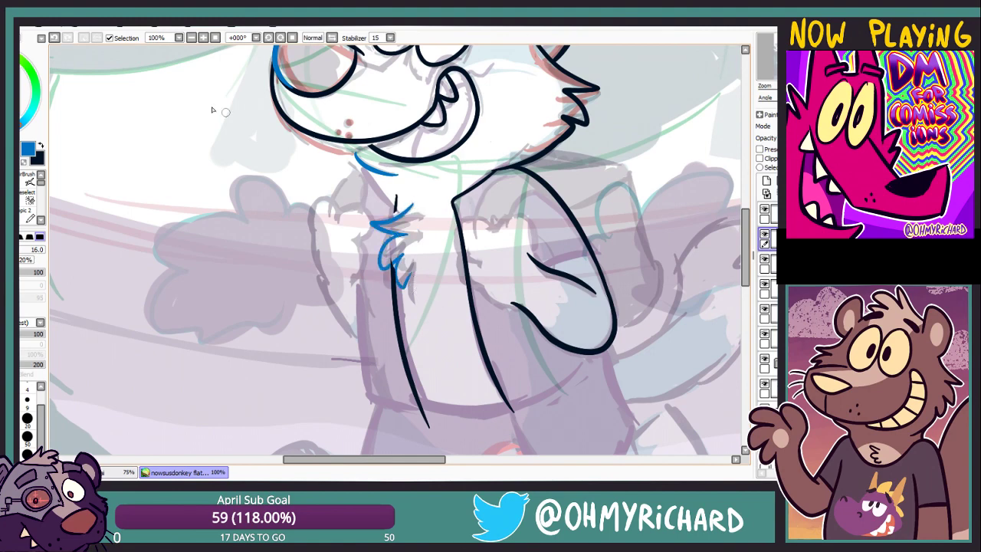
Erase the leftover stub of the vest's farther front edge above the blue chest fur and tidy the edge beneath it
key("ctrl+plus")
scroll(398, 246, "down", 3)
key("bracketright")
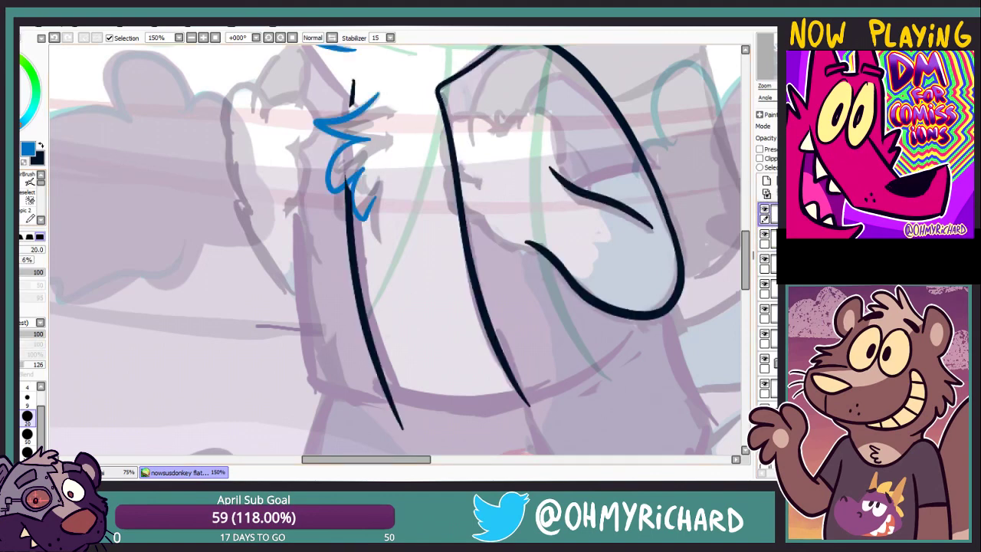
key("ctrl+z")
left_click_drag(352, 178, 357, 229)
mouse_move(348, 217)
left_mouse_down()
mouse_move(403, 173)
mouse_move(403, 216)
mouse_move(447, 326)
left_mouse_up()
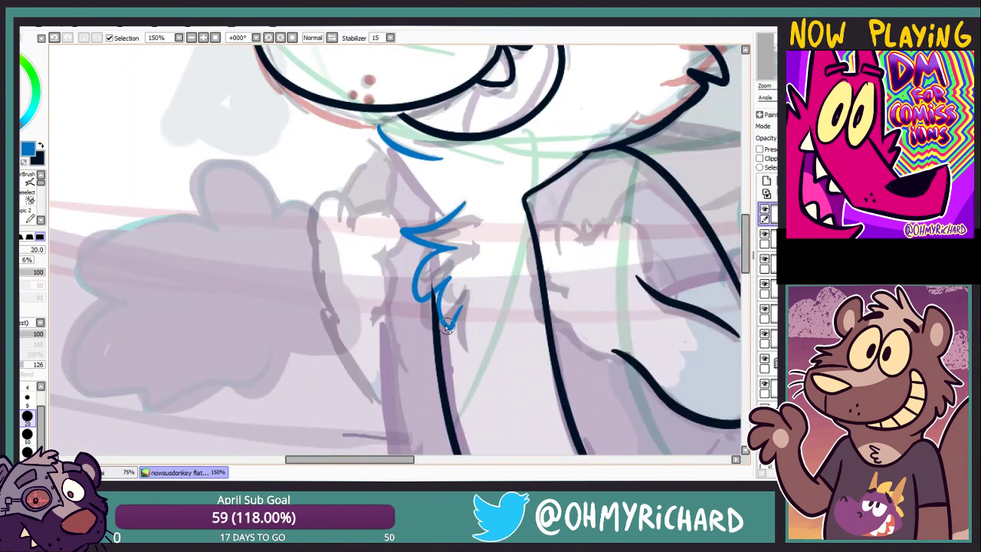
left_click(774, 78)
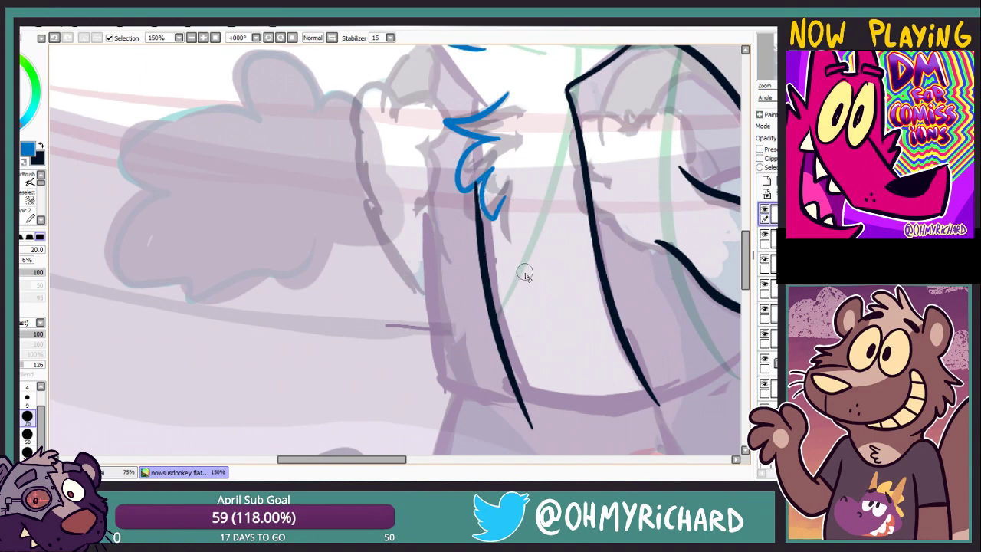
Switch back to dark ink and draw the short upper segment of the vest's farther front edge behind the chest fur, redoing strokes
scroll(396, 250, "up", 4)
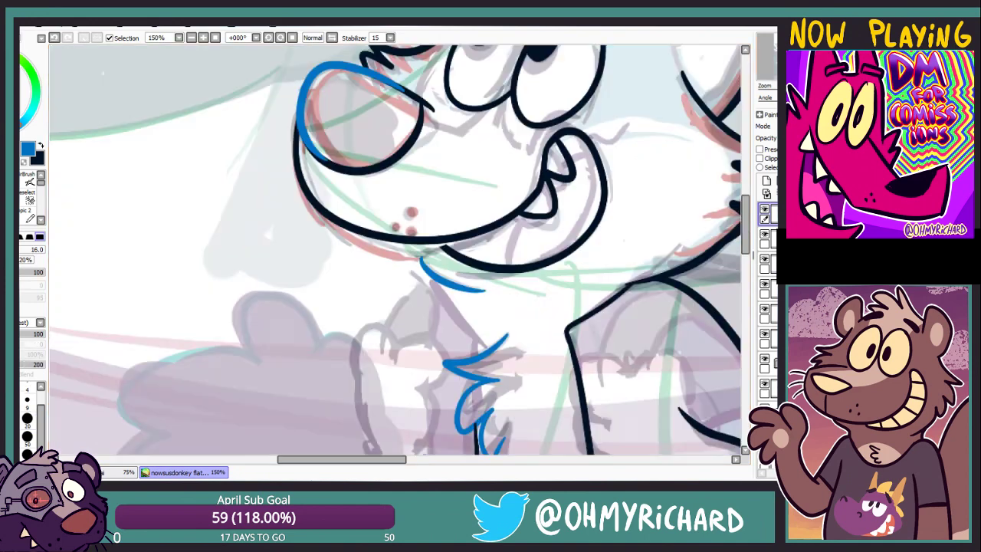
scroll(396, 249, "down", 2)
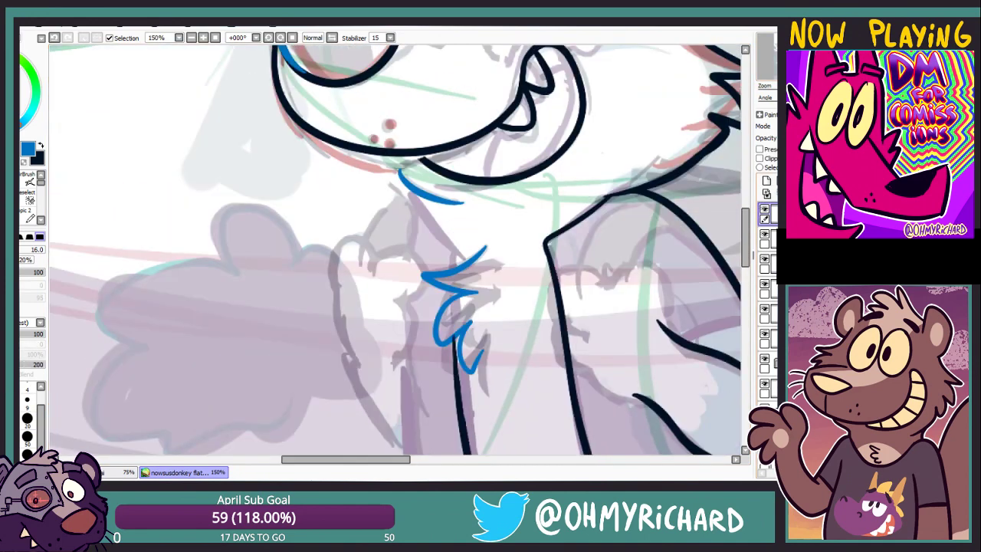
left_click(40, 146)
left_click_drag(410, 186, 463, 244)
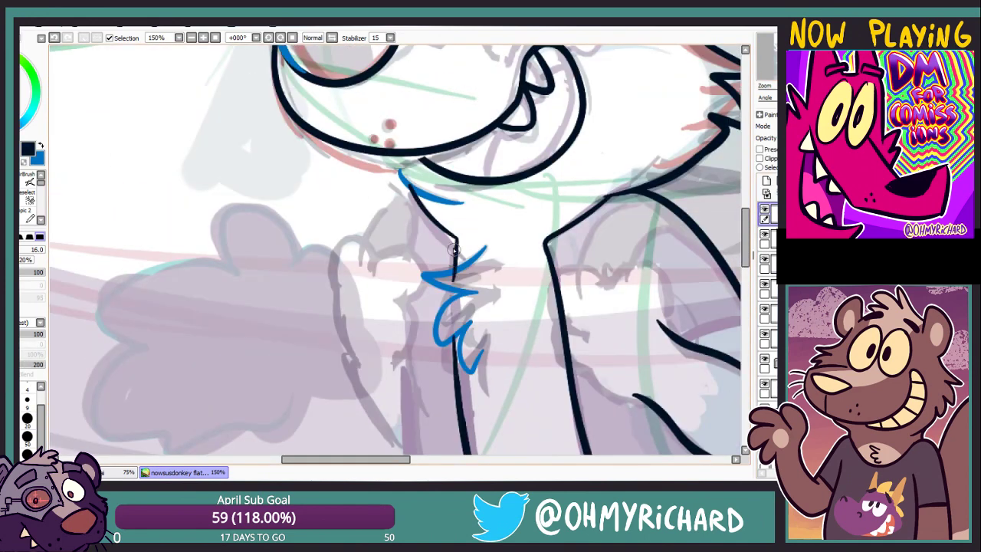
key("ctrl+z")
left_click_drag(410, 187, 458, 294)
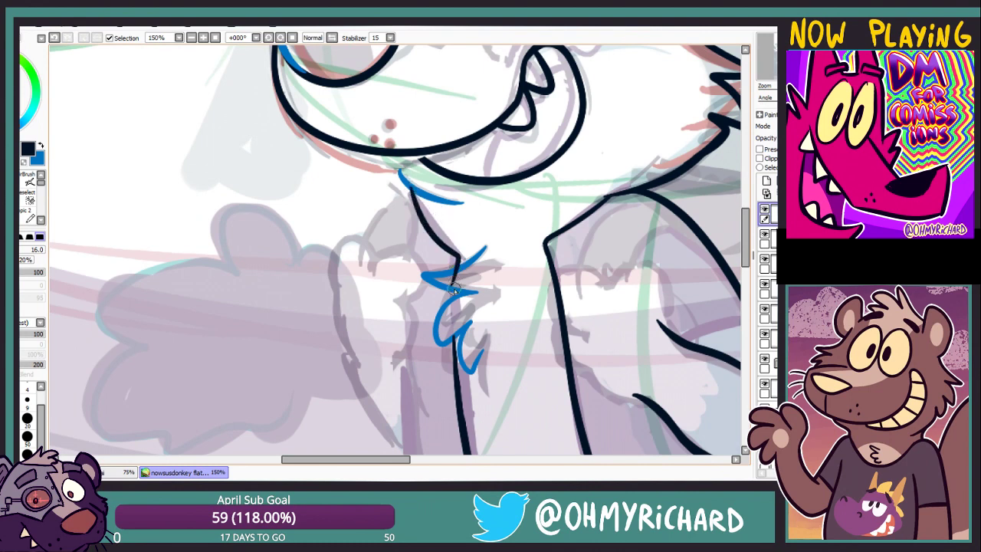
key("ctrl+z")
left_click_drag(454, 242, 456, 293)
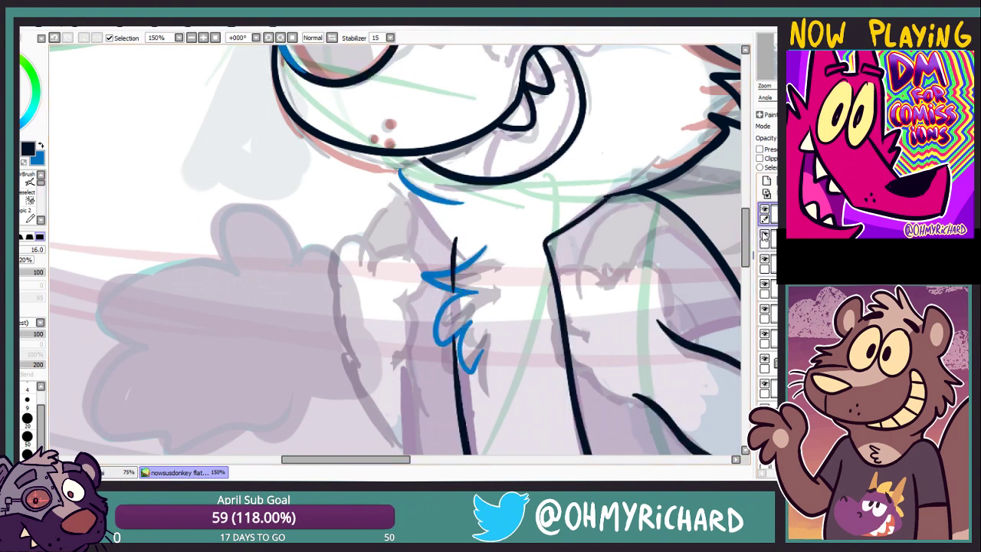
On another layer, ink the farther collar line from the neck to the vest's front edge and erase its overshoot at the corner
left_click(763, 263)
left_click_drag(410, 187, 464, 253)
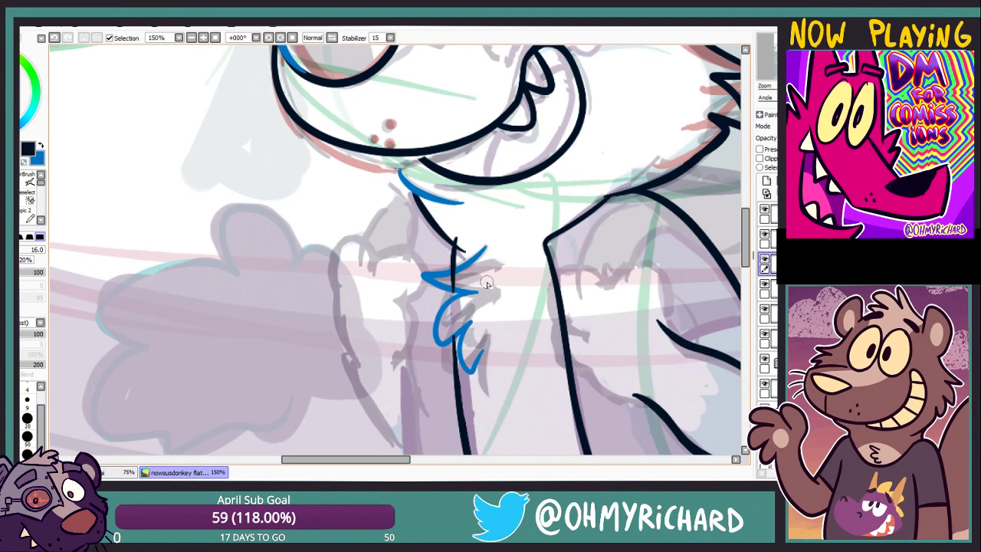
key("bracketright")
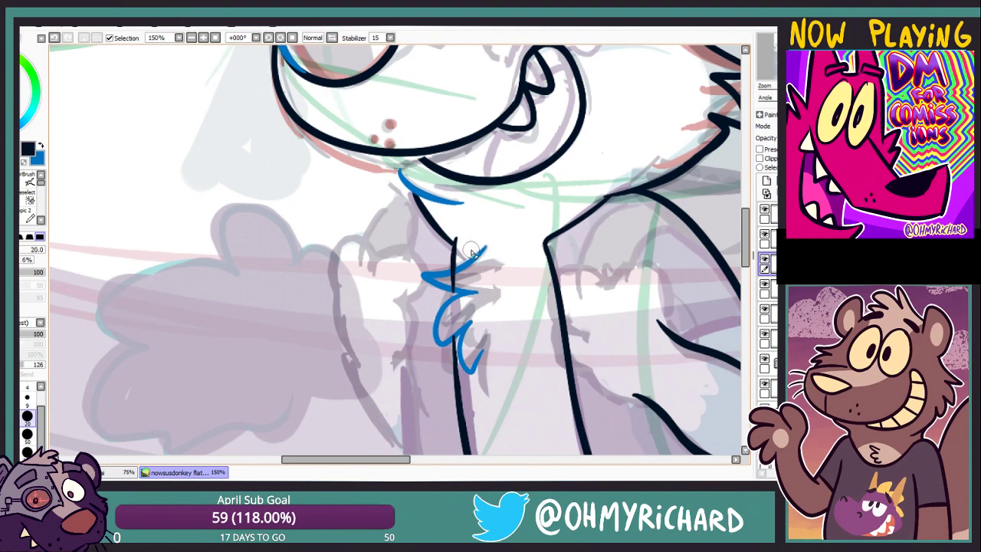
left_click_drag(461, 243, 418, 243)
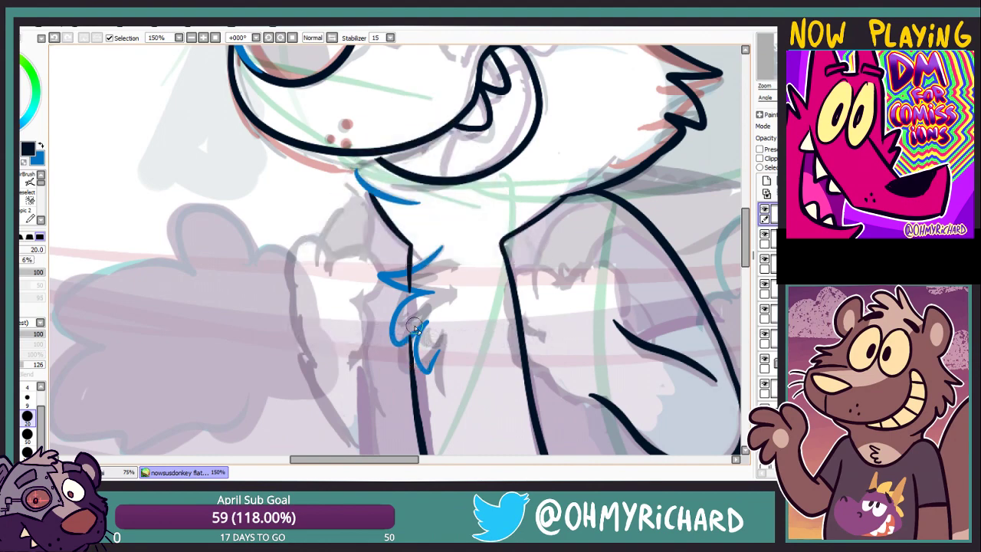
Ink the outer side line of the vest's farther half from below the arm down past the hem
scroll(415, 328, "down", 2)
left_click_drag(321, 196, 335, 395)
key("ctrl+z")
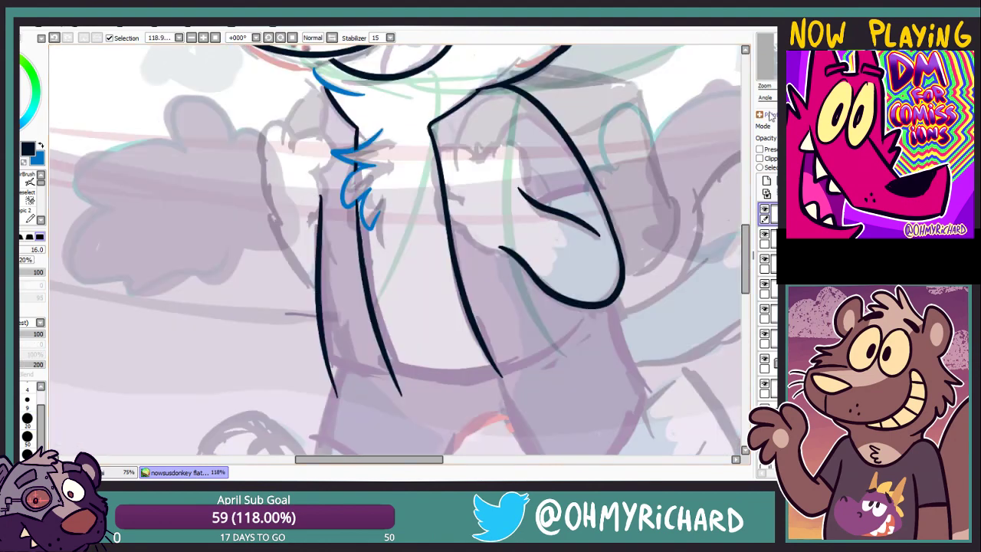
Ink the curved hem of the vest's nearer half from its front corner up to the pocketed arm, redoing the stroke
scroll(398, 249, "down", 1)
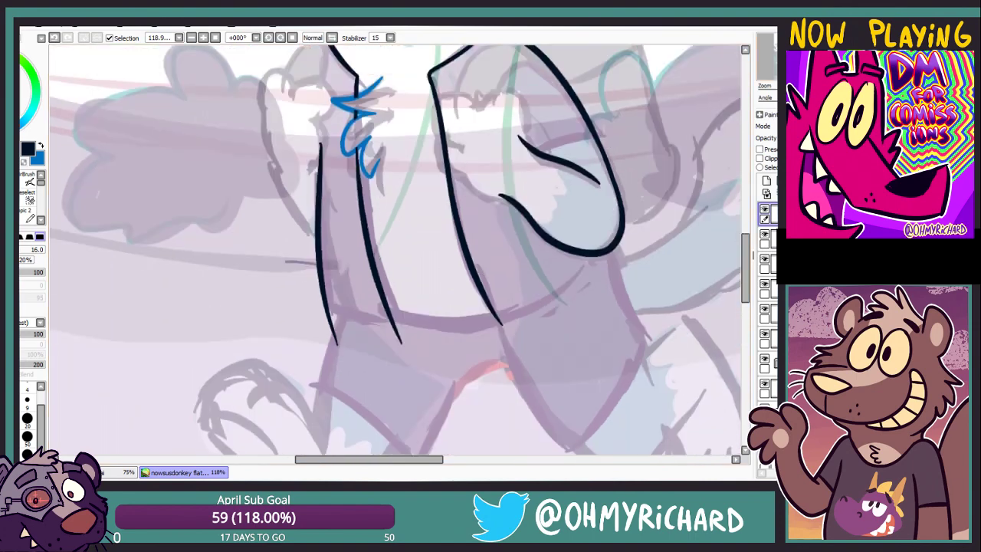
left_click_drag(554, 299, 449, 280)
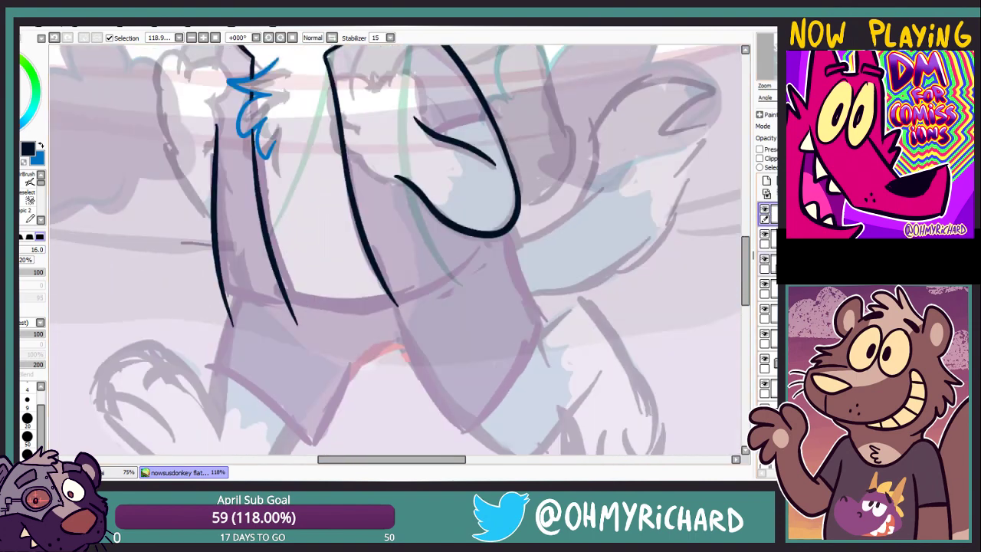
left_click_drag(380, 302, 463, 277)
key("ctrl+z")
left_click_drag(382, 302, 511, 205)
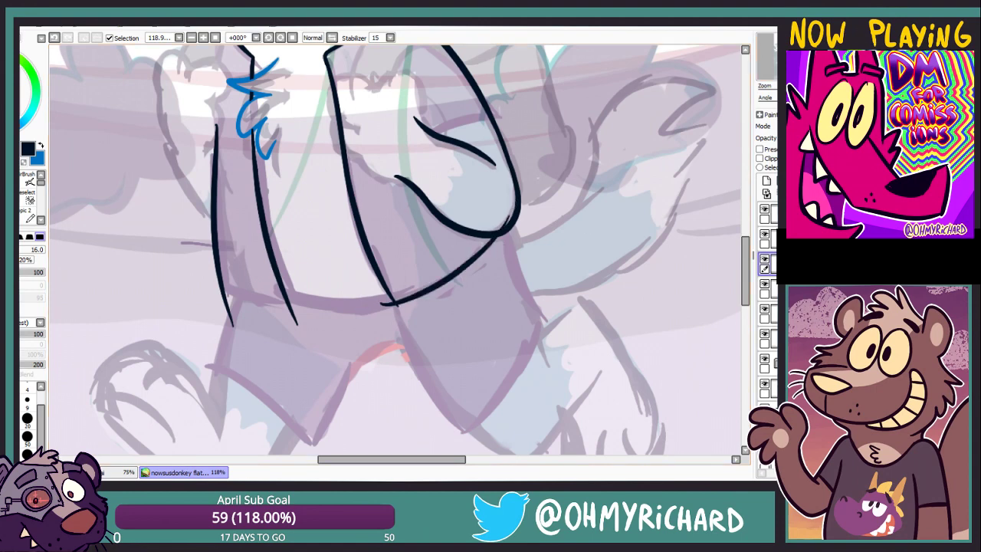
Ink the short hem across the bottom of the vest's farther half, replacing the overlong attempt
left_click_drag(230, 287, 463, 288)
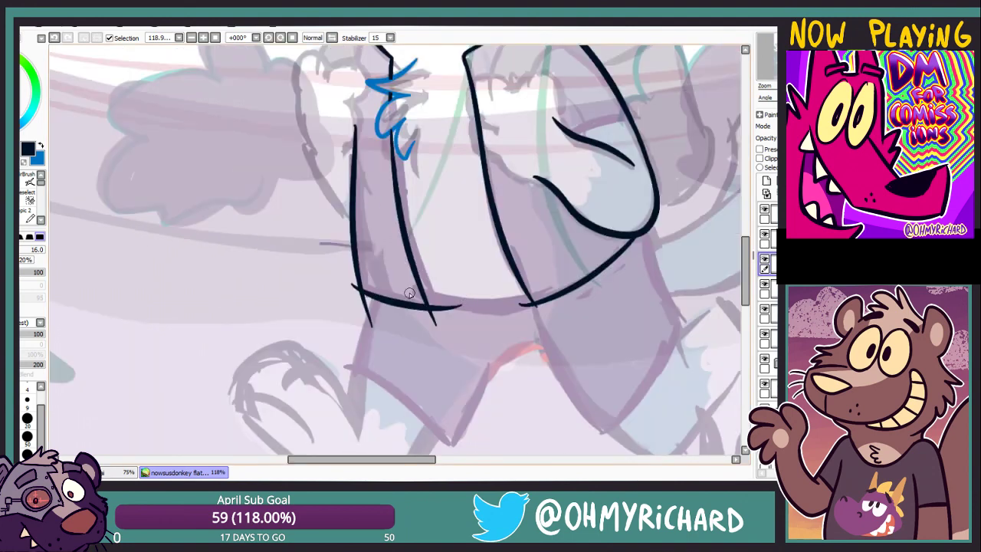
key("ctrl+z")
key("ctrl+z")
mouse_move(368, 290)
left_mouse_down()
mouse_move(463, 308)
mouse_move(403, 298)
left_mouse_up()
Erase the overshooting line ends around both vest hems, working on the hem layer and the vest edge layer
key("]")
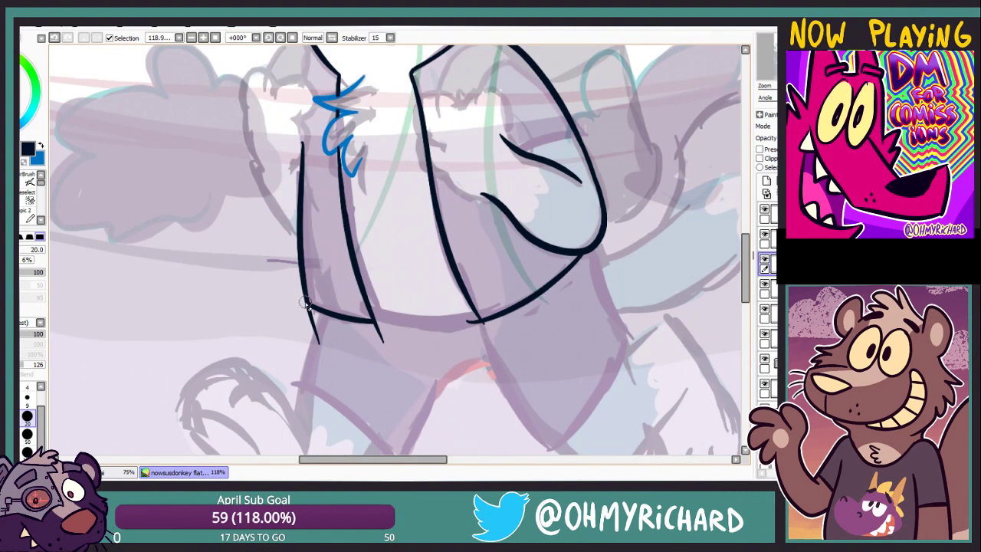
left_click_drag(305, 305, 396, 209)
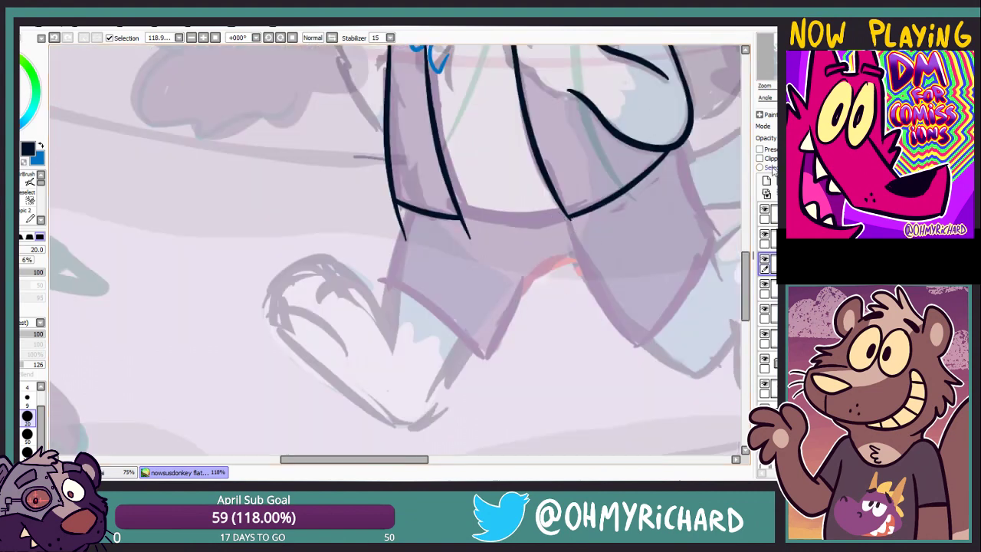
mouse_move(571, 225)
left_mouse_down()
mouse_move(528, 265)
mouse_move(536, 414)
mouse_move(536, 335)
left_mouse_up()
scroll(400, 250, "down", 1)
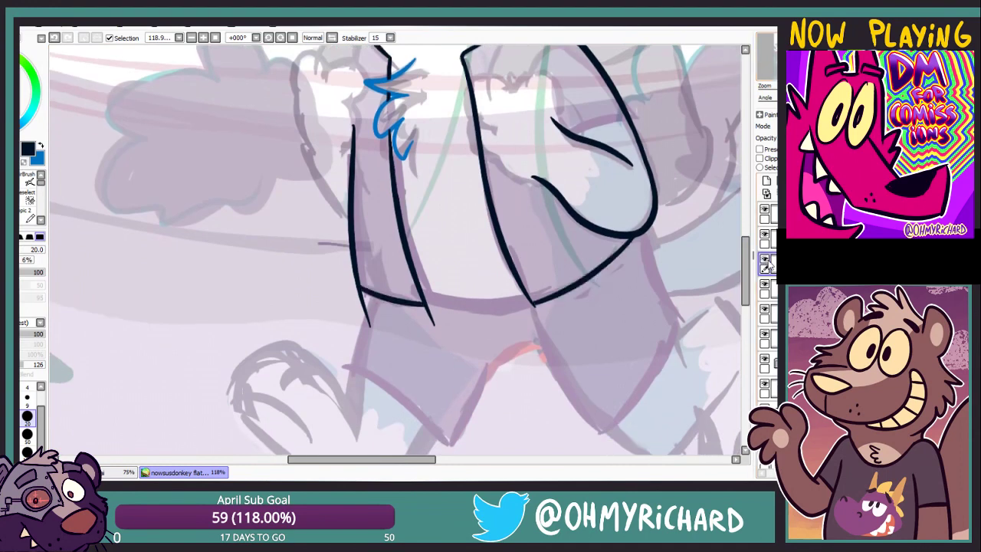
left_click(767, 213)
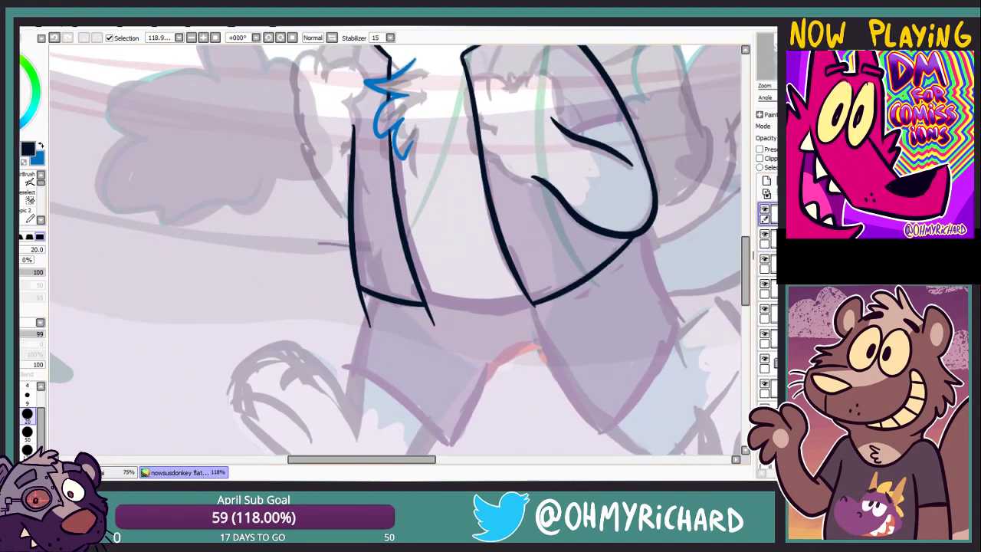
left_click(427, 310)
mouse_move(365, 310)
left_mouse_down()
mouse_move(385, 331)
mouse_move(368, 381)
left_mouse_up()
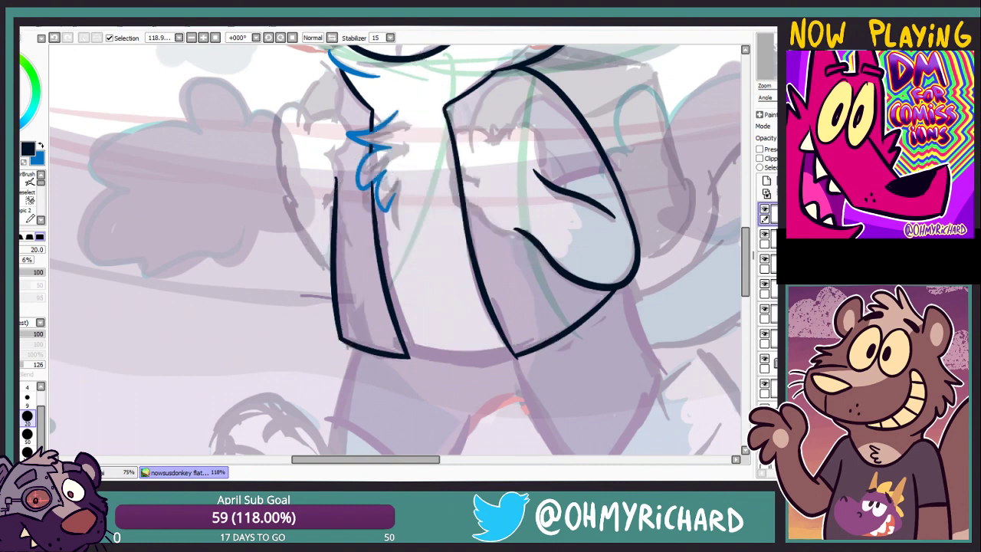
On the layer below, ink the near leg's long curved front line from under the vest corner down to the foot
scroll(398, 249, "down", 5)
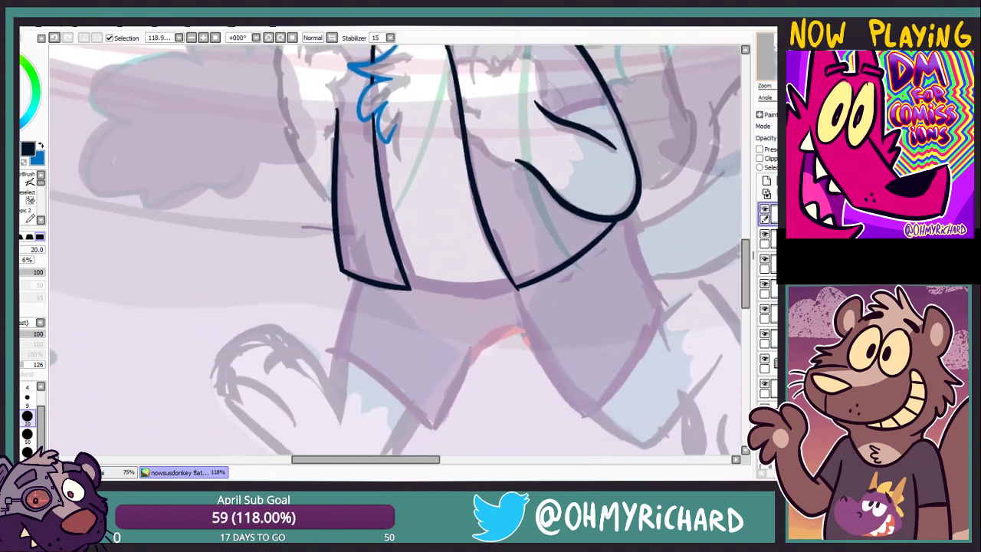
left_click(764, 238)
key("bracketleft")
mouse_move(414, 223)
left_mouse_down()
mouse_move(443, 282)
mouse_move(567, 368)
mouse_move(598, 369)
left_mouse_up()
key("ctrl+z")
key("ctrl+z")
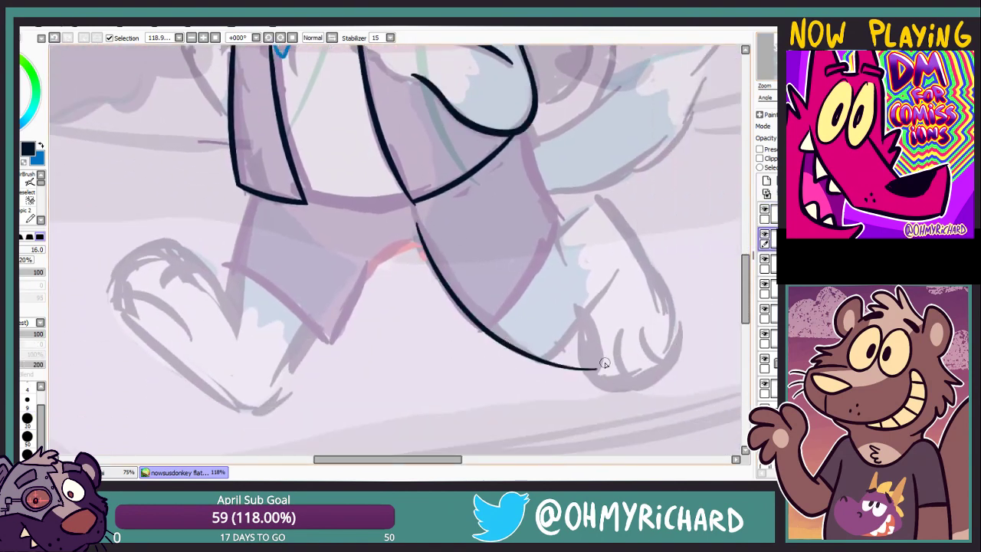
scroll(244, 101, "down", 2)
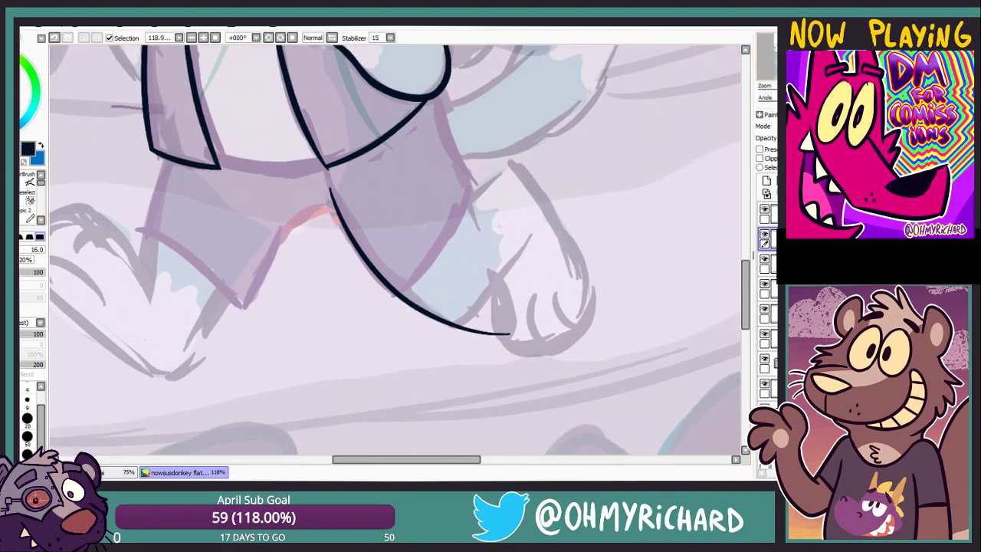
Lasso the near leg's curved front line and shift it slightly up toward the vest's corner
scroll(243, 101, "up", 8)
scroll(243, 102, "down", 7)
key("ctrl+z")
left_click(216, 36)
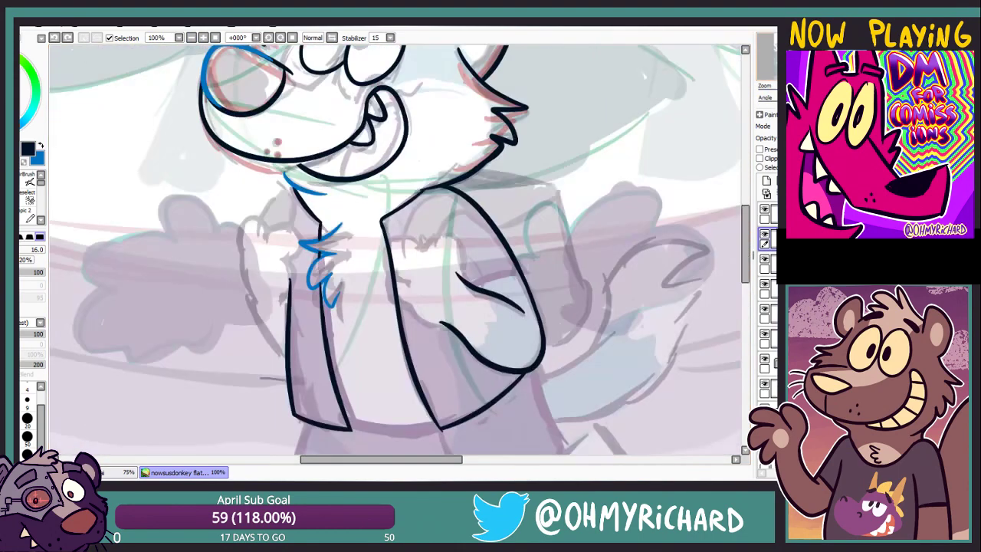
left_click_drag(387, 219, 554, 338)
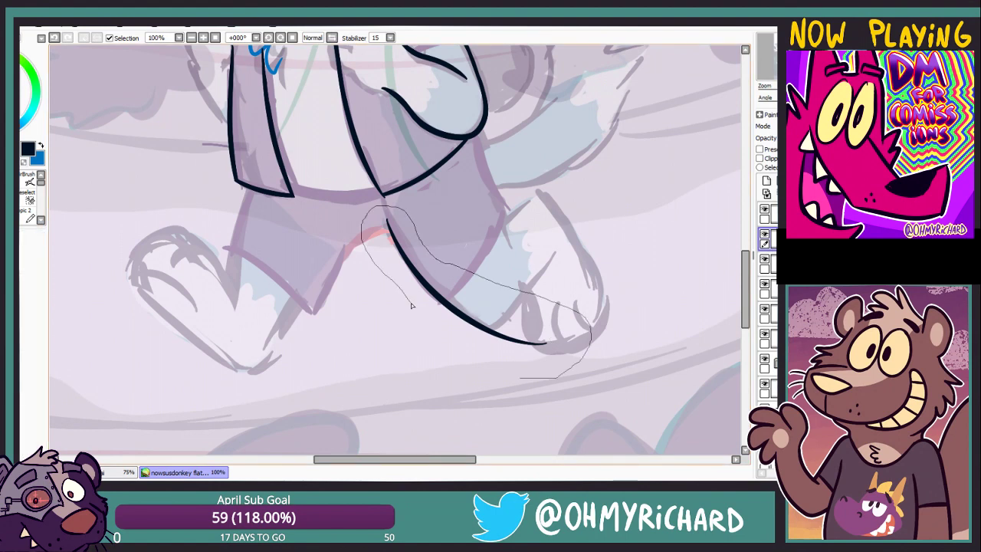
key("ctrl+z")
mouse_move(383, 215)
left_mouse_down()
mouse_move(486, 329)
mouse_move(542, 337)
left_mouse_up()
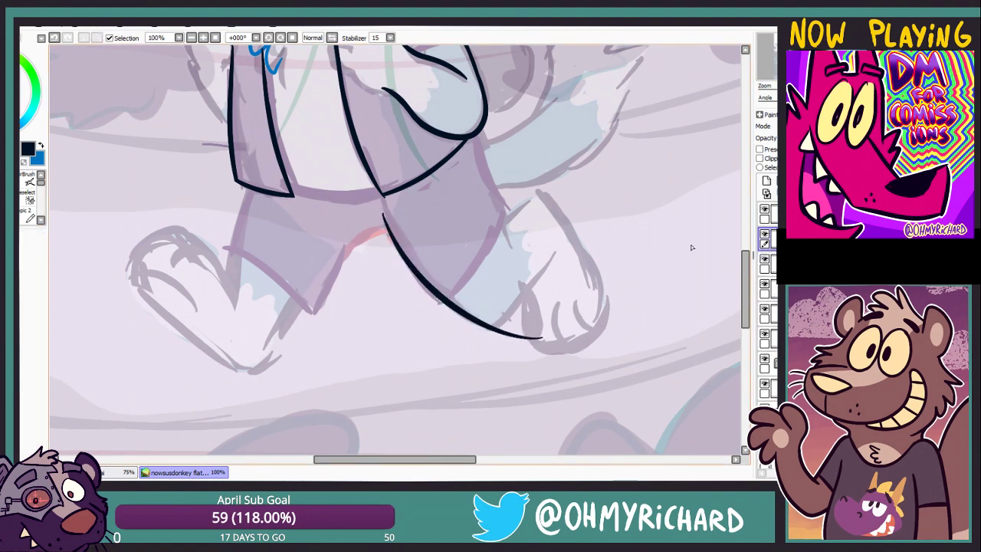
On a separate layer, ink the back line of the near leg from below the arm to the ankle, redoing strokes
mouse_move(691, 247)
left_mouse_down()
mouse_move(720, 290)
mouse_move(660, 321)
left_mouse_up()
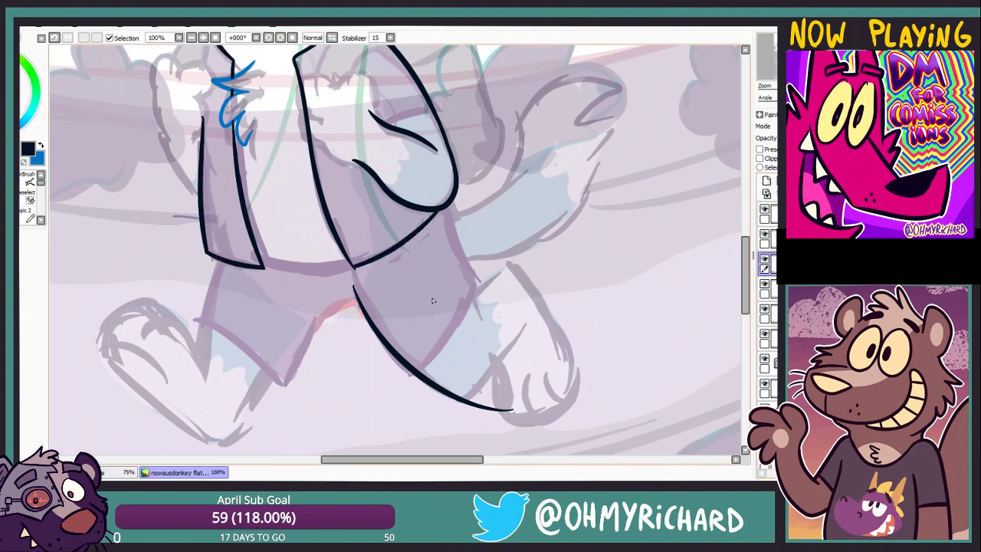
left_click_drag(456, 220, 483, 319)
key("ctrl+z")
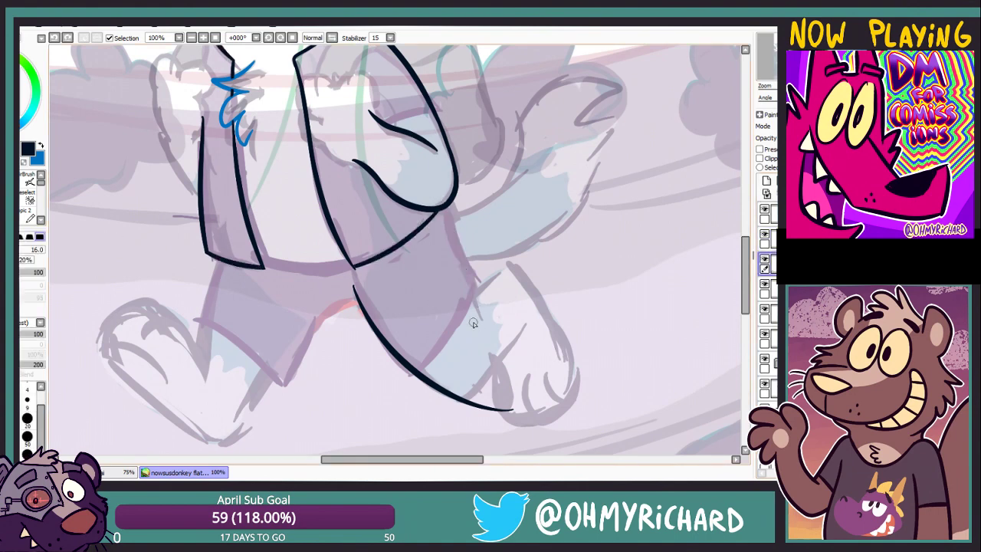
left_click_drag(439, 193, 484, 320)
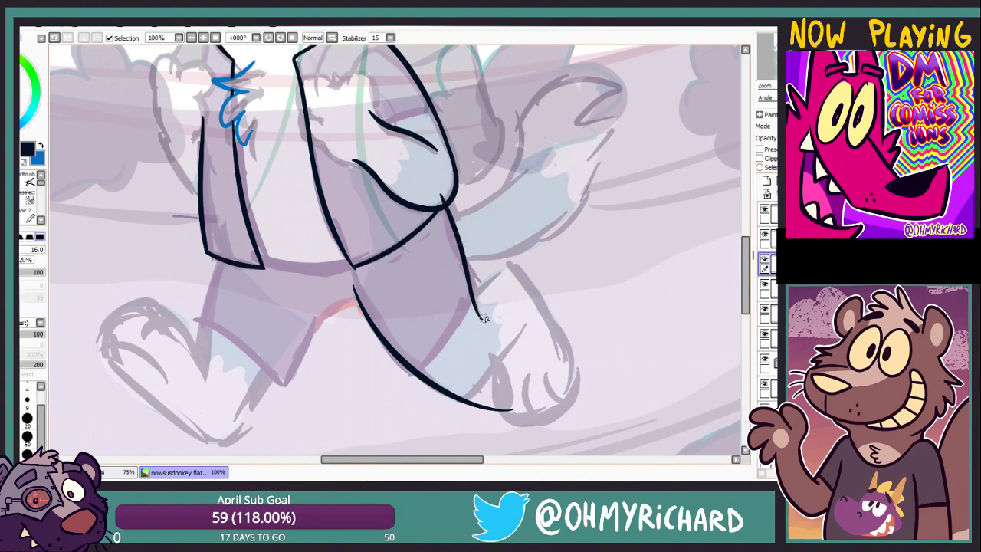
key("ctrl+z")
left_click_drag(437, 188, 483, 311)
key("ctrl+z")
key("ctrl+z")
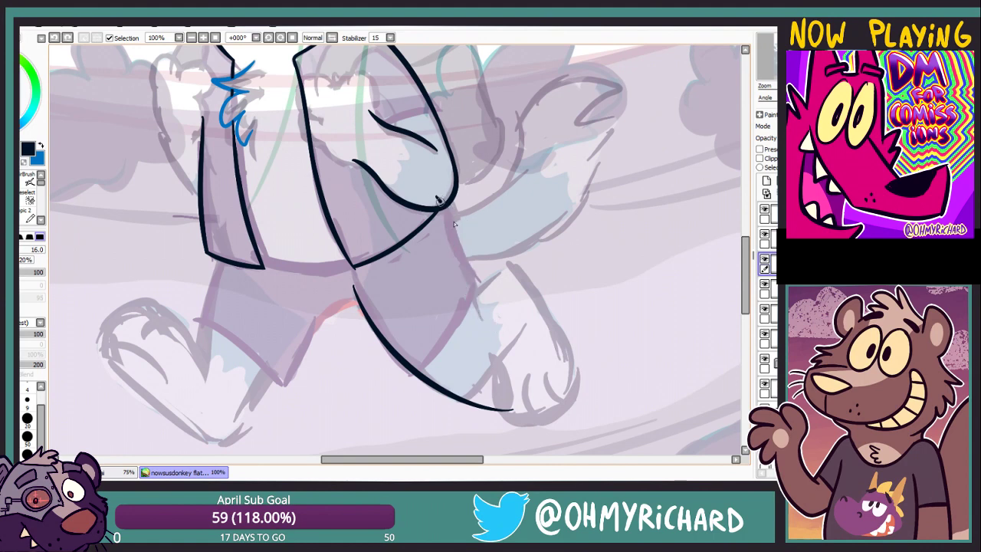
left_click_drag(443, 202, 482, 309)
key("ctrl+z")
mouse_move(447, 213)
left_mouse_down()
mouse_move(487, 321)
mouse_move(455, 271)
left_mouse_up()
Ink the long outer curve of the near foot from its upper tip down to the toes, redoing the stroke until smooth
left_click_drag(527, 211, 576, 303)
key("ctrl+z")
key("ctrl+z")
mouse_move(523, 204)
left_mouse_down()
mouse_move(567, 268)
mouse_move(582, 360)
left_mouse_up()
key("ctrl+z")
key("ctrl+z")
left_click_drag(515, 205, 584, 291)
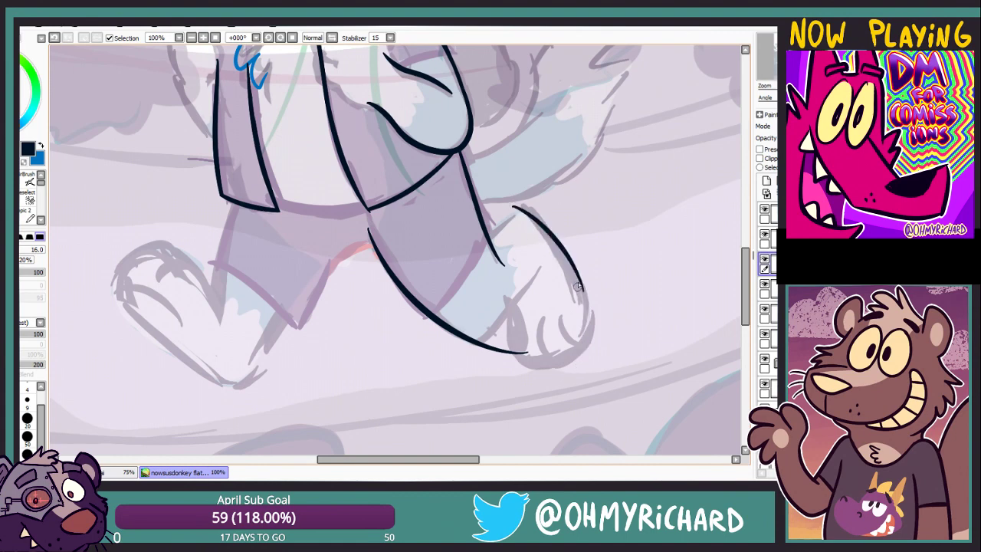
key("ctrl+z")
left_click_drag(515, 205, 584, 299)
key("ctrl+z")
left_click_drag(513, 206, 590, 349)
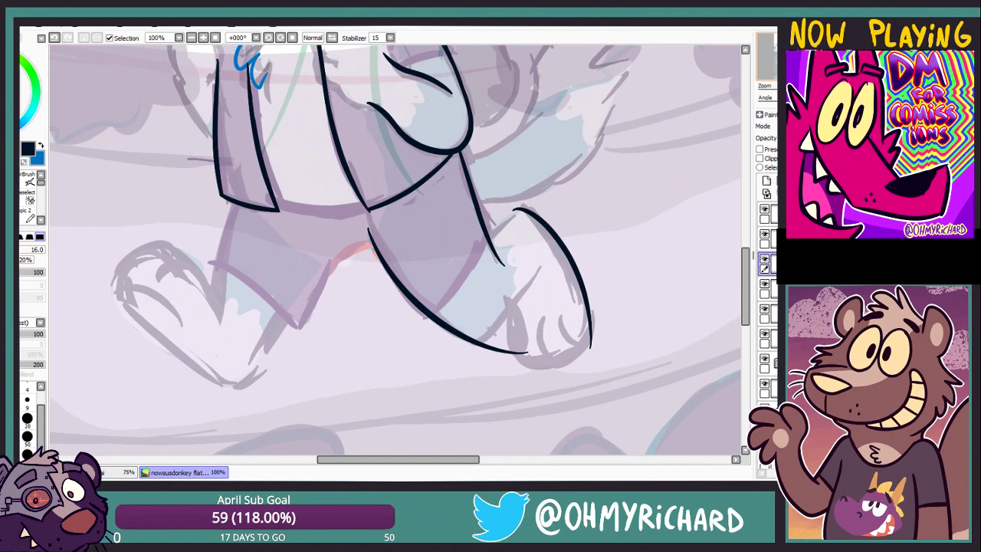
On another layer, ink the near foot's inner side and rounded toe end to close its outline, redoing strokes
mouse_move(494, 289)
left_mouse_down()
mouse_move(609, 277)
mouse_move(630, 329)
left_mouse_up()
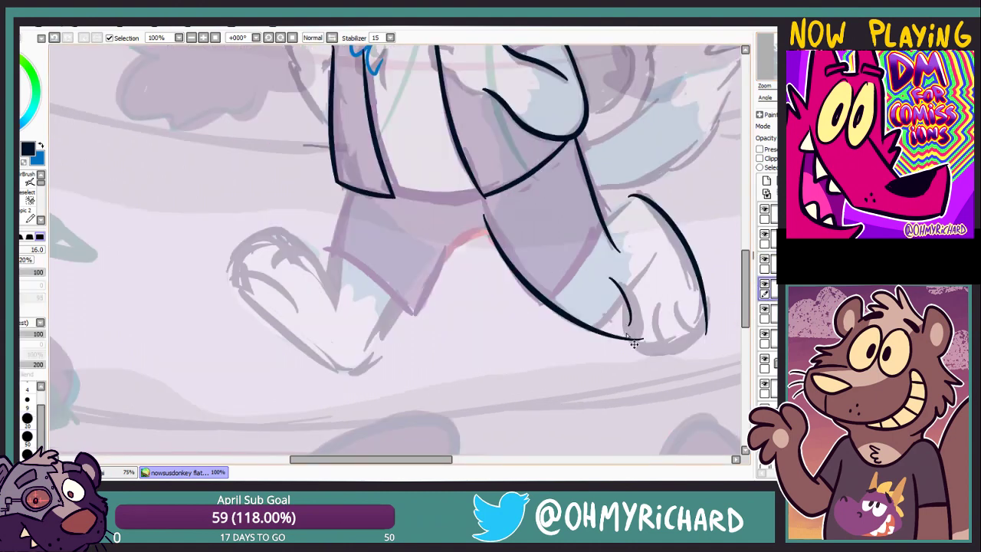
key("ctrl+z")
left_click_drag(610, 279, 629, 331)
key("ctrl+z")
key("ctrl+z")
mouse_move(611, 282)
left_mouse_down()
mouse_move(696, 311)
mouse_move(626, 348)
mouse_move(701, 310)
mouse_move(625, 313)
mouse_move(625, 336)
mouse_move(705, 303)
mouse_move(627, 305)
mouse_move(630, 336)
mouse_move(702, 276)
left_mouse_up()
key("ctrl+z")
key("ctrl+z")
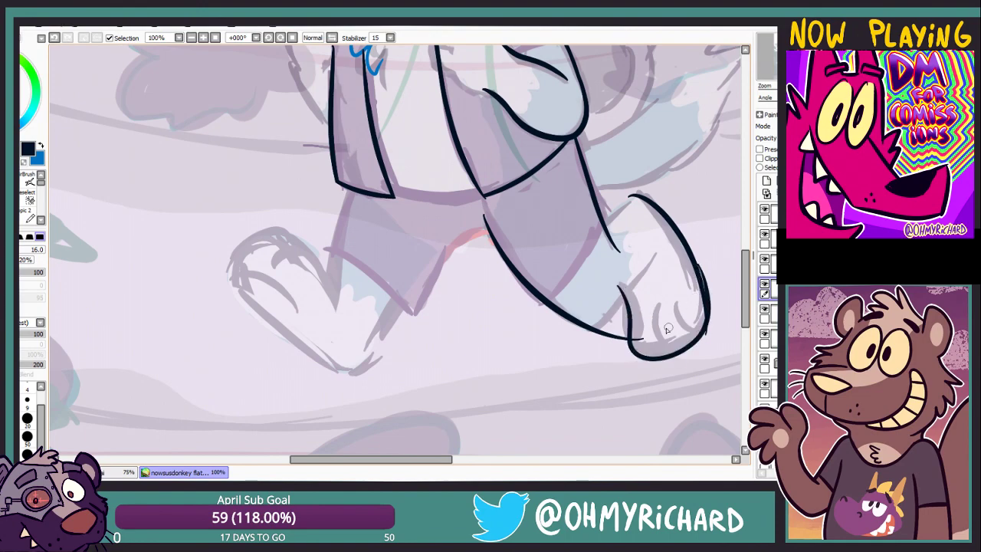
Undo the last foot stroke and re-ink the near foot's inner side and rounded toe end on a rotated canvas
key("ctrl+z")
left_click_drag(627, 331, 537, 230)
left_click_drag(537, 345, 409, 92)
left_click_drag(402, 212, 413, 296)
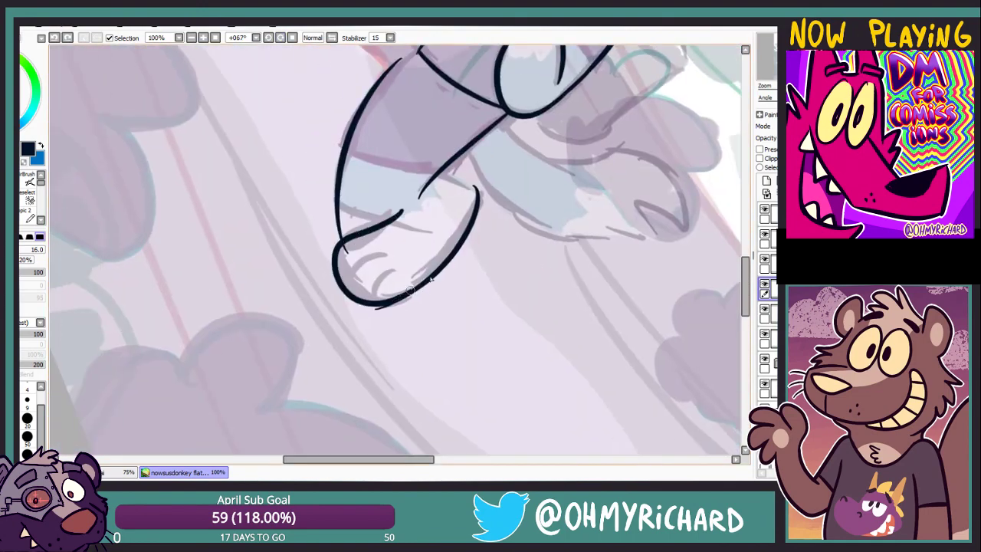
With a size 20 eraser, trim the overlapping ends of the near leg and foot lines on their layers around the toes
key("bracketright")
left_click(423, 209, "ctrl+shift")
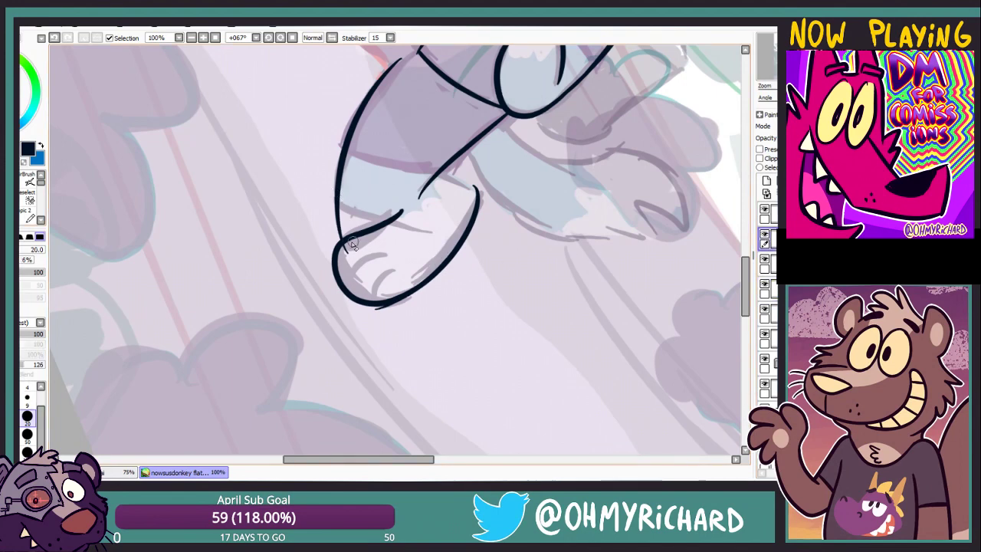
left_click(480, 232, "ctrl+shift")
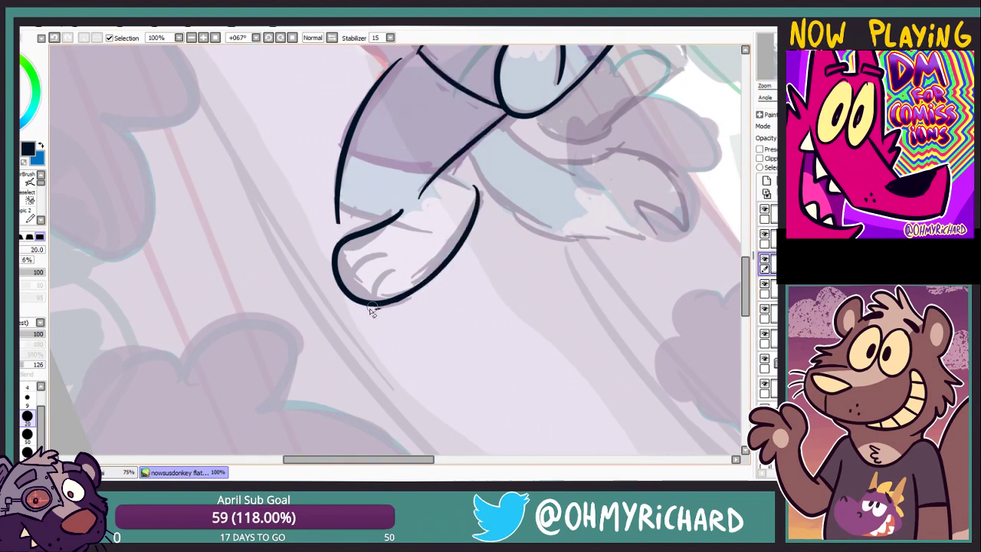
left_click(482, 227, "ctrl+shift")
left_click(363, 180, "ctrl+shift")
left_click(375, 107, "ctrl+shift")
left_click(423, 247, "ctrl+shift")
scroll(406, 230, "up", 2)
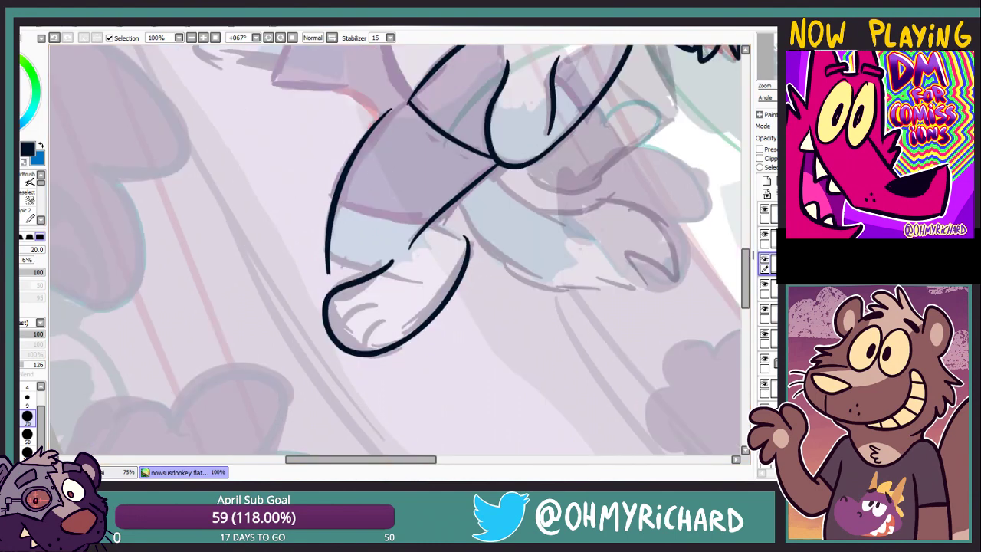
Ink the near foot's rounded heel from the back of the ankle into the foot's outer curve, redoing the stroke
left_click_drag(414, 253, 487, 192)
mouse_move(475, 157)
left_mouse_down()
mouse_move(560, 197)
mouse_move(537, 186)
left_mouse_up()
key("ctrl+z")
key("ctrl+z")
left_click_drag(483, 154, 537, 190)
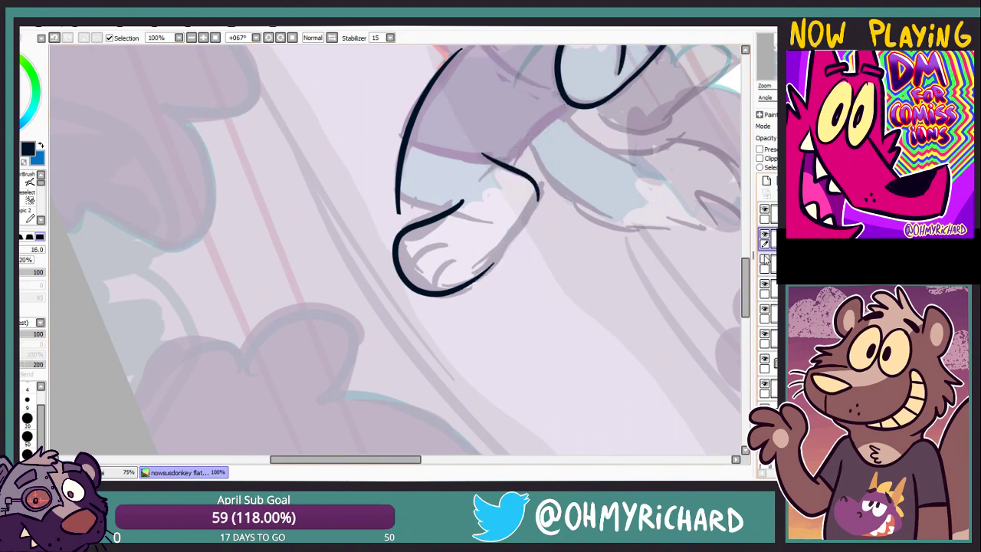
key("b")
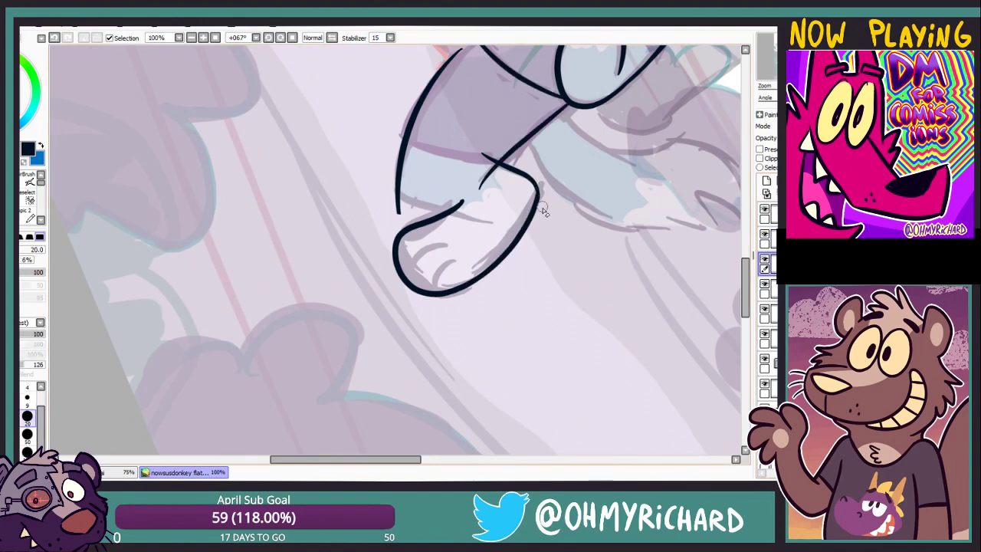
Ink a curved line from the near leg's front edge across the ankle onto the foot on its own layer
left_click_drag(460, 230, 554, 299)
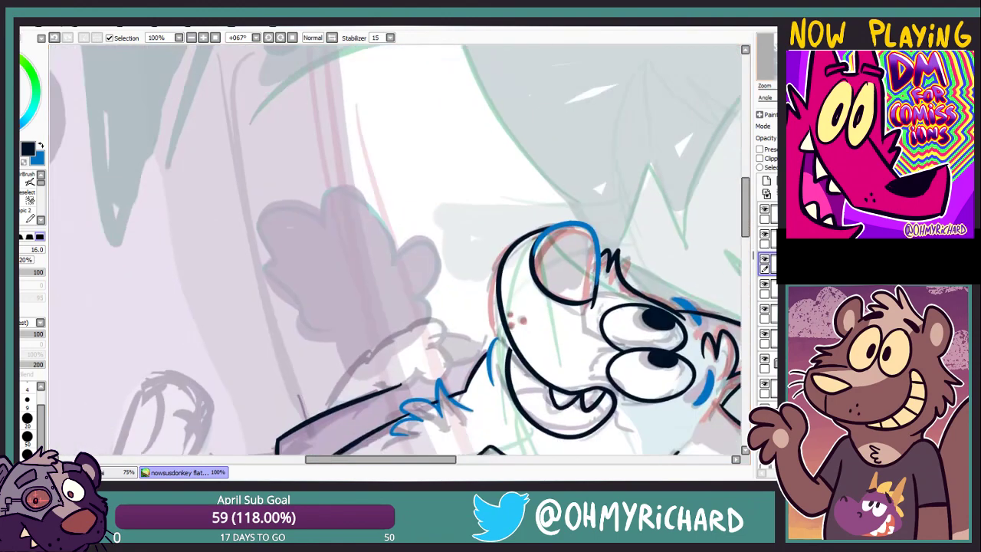
scroll(399, 252, "down", 5)
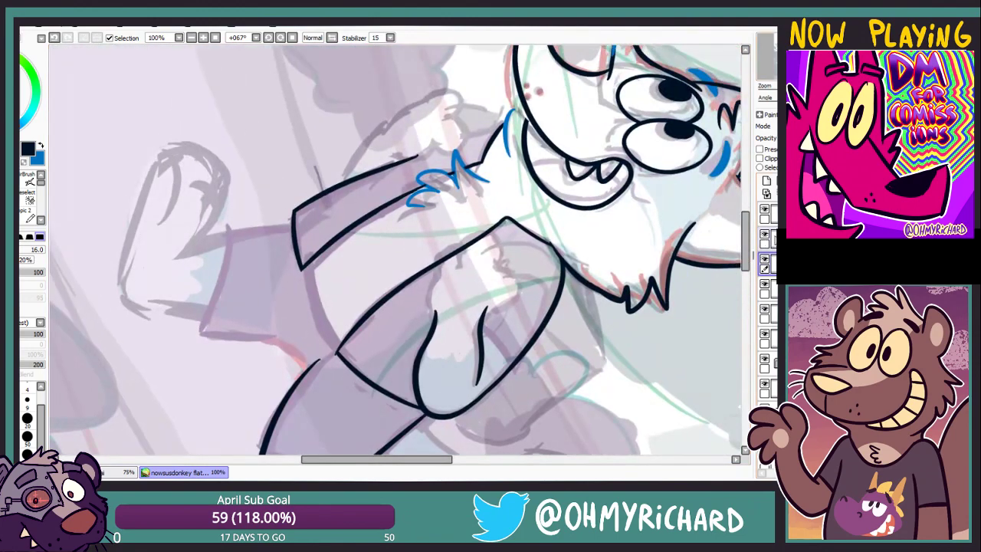
left_click(765, 238)
left_click_drag(326, 256, 373, 266)
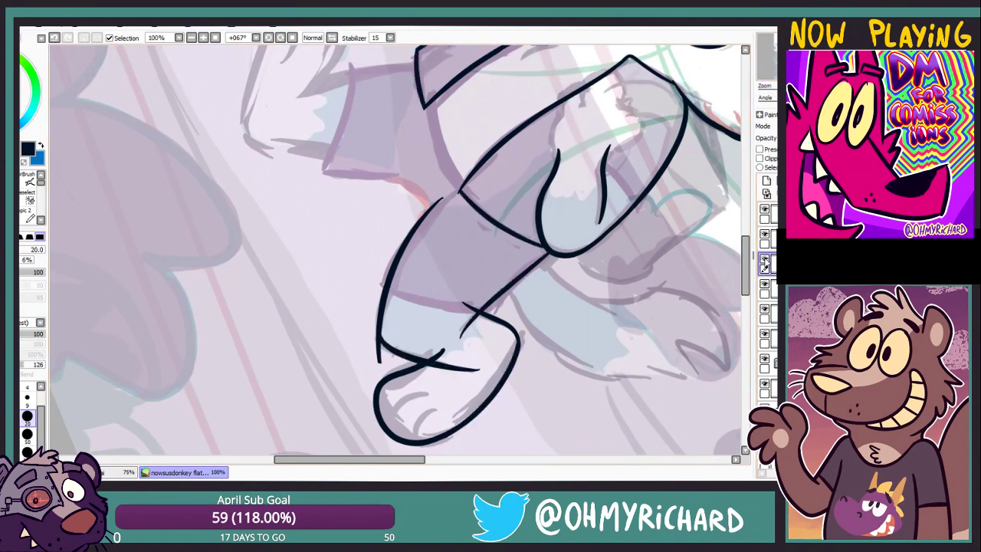
Erase the overshooting line ends at the near ankle, lower leg and heel, and reset the canvas rotation
left_click_drag(680, 103, 617, 222)
left_click_drag(427, 365, 454, 438)
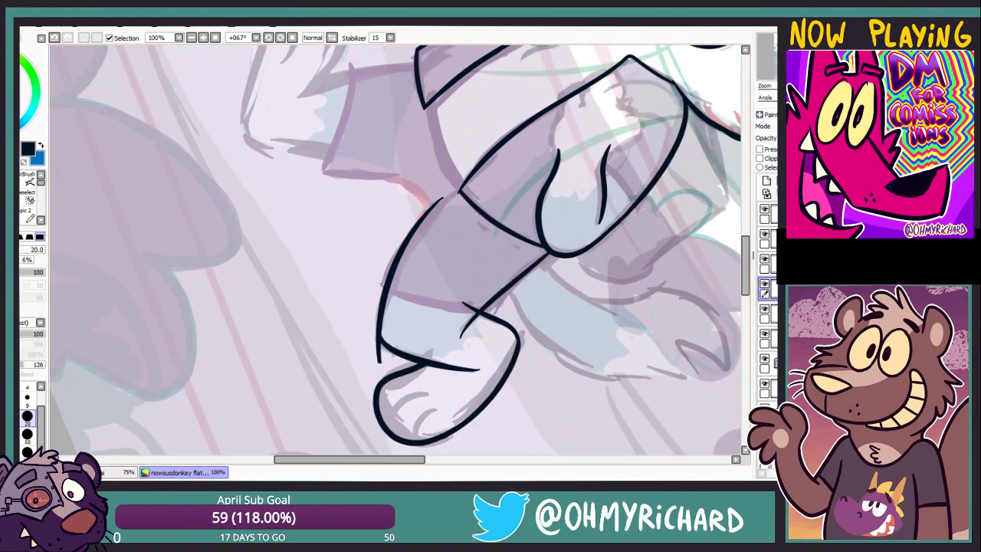
left_click_drag(429, 345, 375, 260)
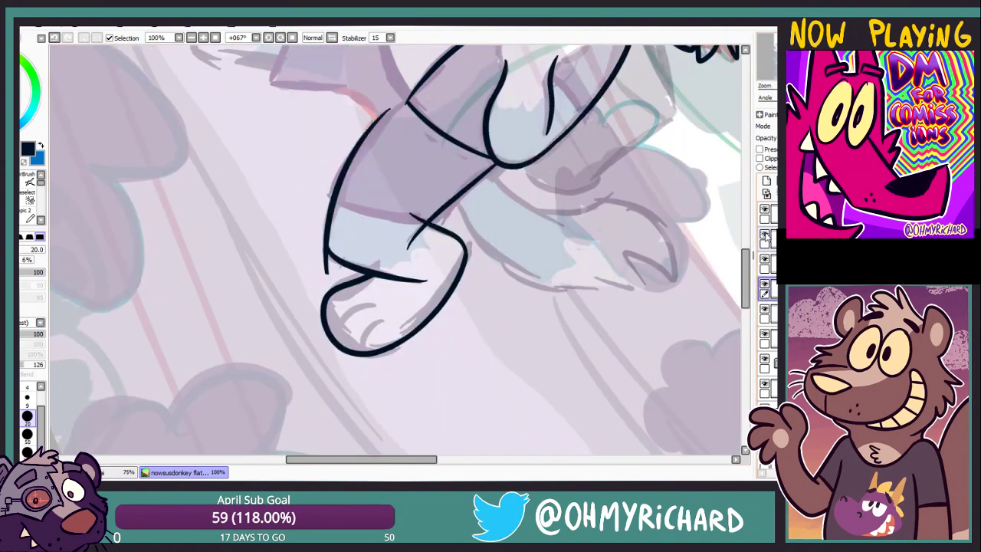
left_click(765, 239)
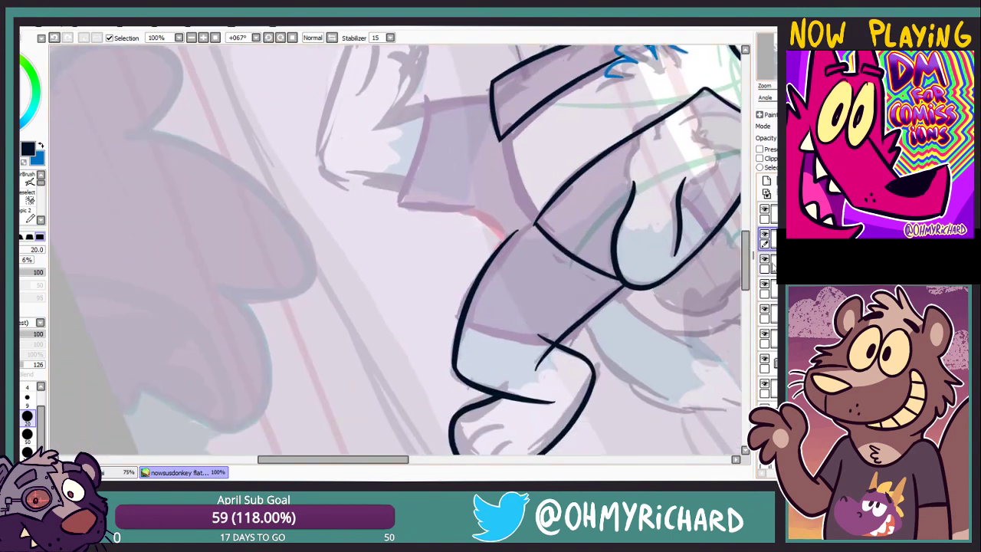
left_click(295, 37)
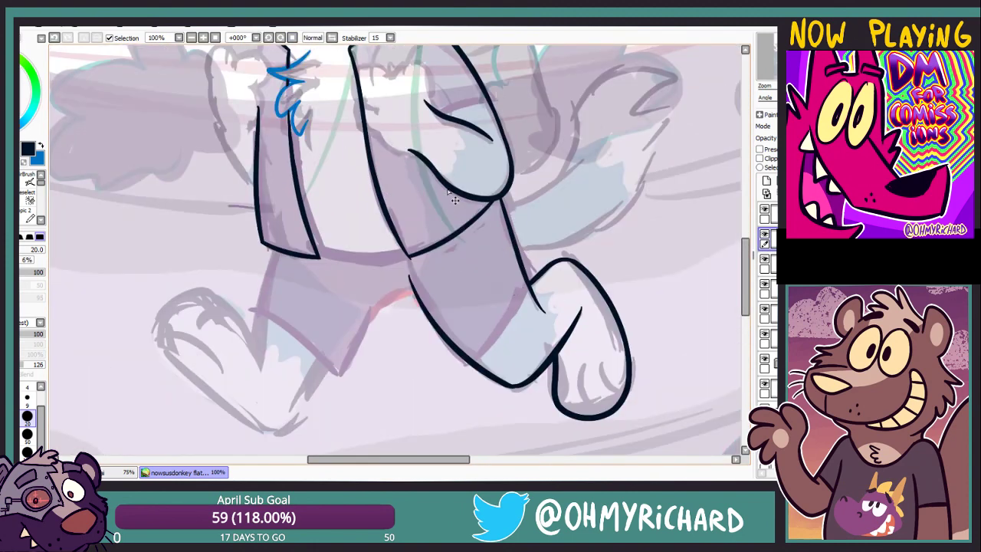
left_click(540, 291, "ctrl+alt")
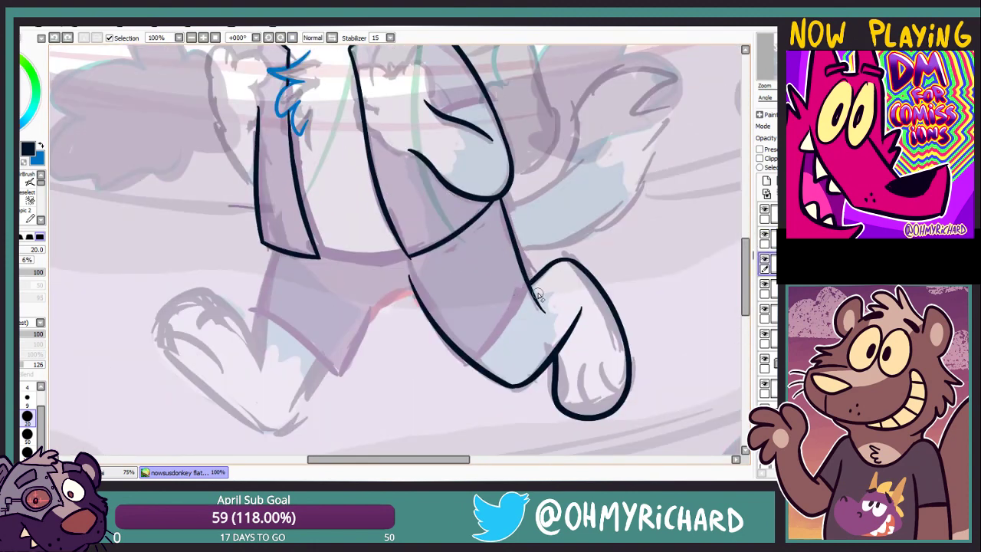
Ink the far leg's front line from the vest's hem down to the ankle and check it against the whole figure
left_click_drag(279, 263, 410, 191)
left_click(411, 190, "ctrl+shift")
key("ctrl+y")
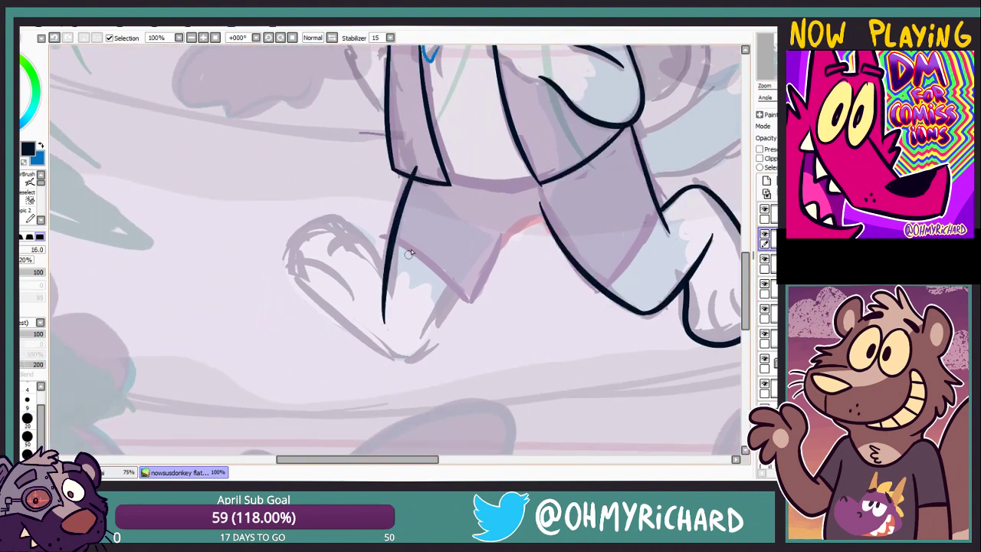
key("ctrl+z")
key("ctrl+y")
key("ctrl+y")
key("ctrl+z")
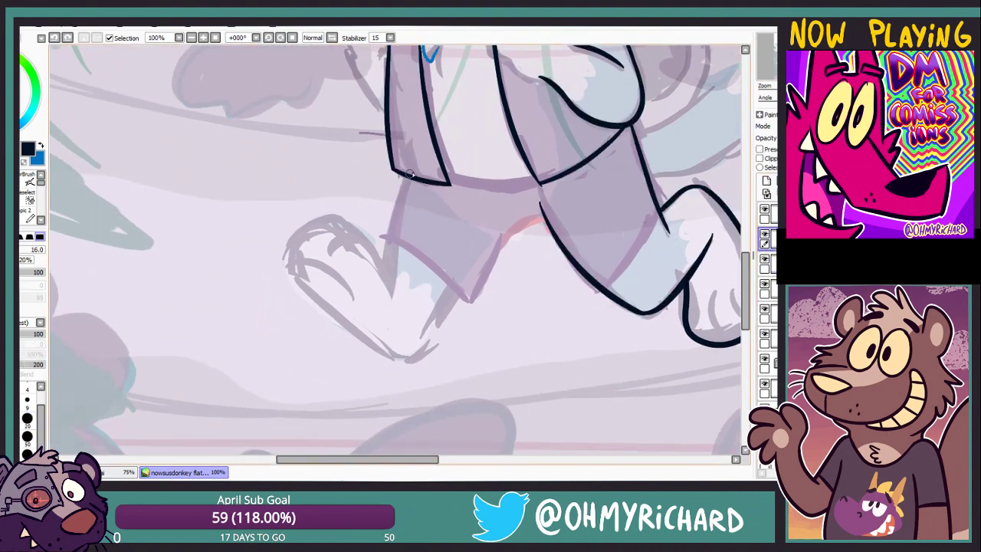
key("ctrl+y")
left_click(190, 37)
left_click(191, 37)
left_click(190, 37)
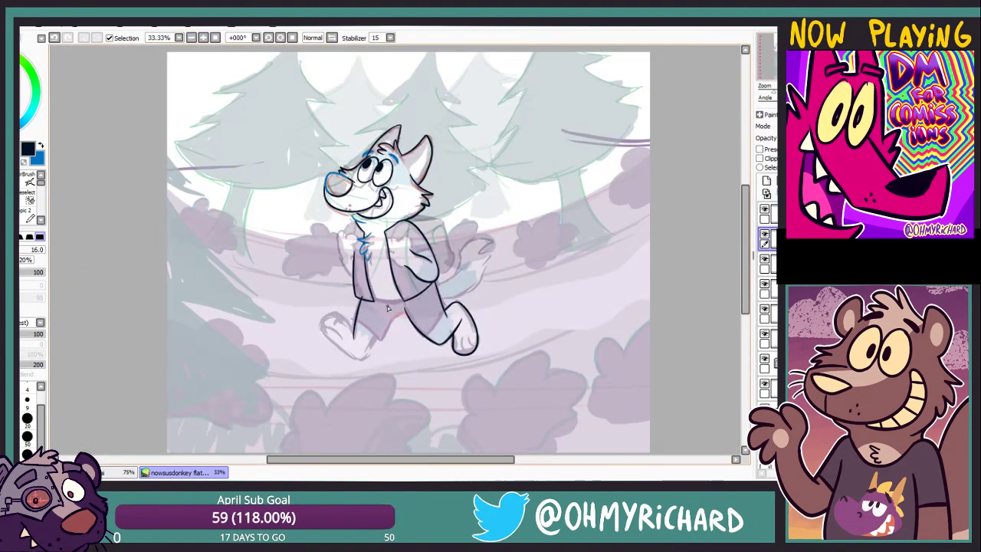
scroll(389, 308, "up", 3)
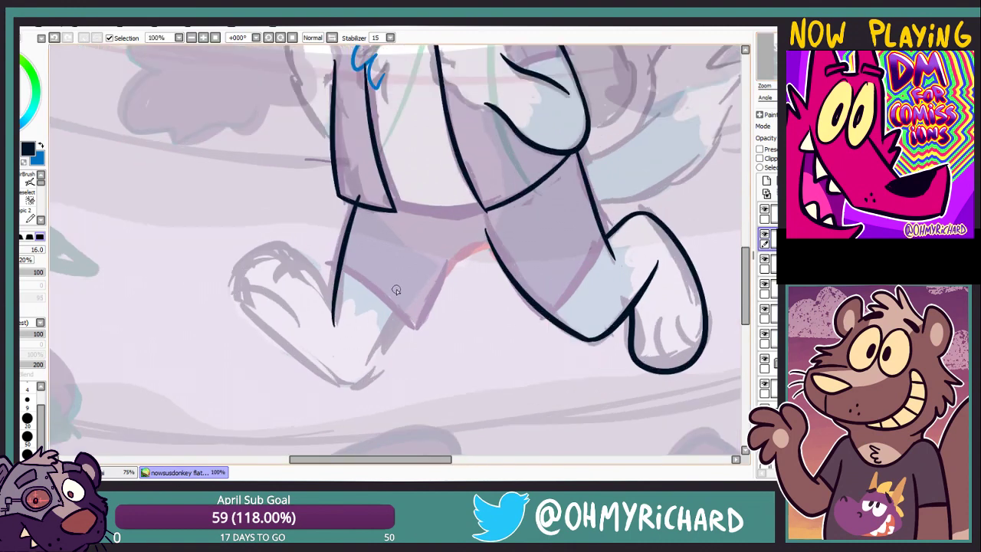
On another layer, ink the far leg's back line as a lower-leg stroke and a separate crotch curve, redoing strokes until smooth
left_click(765, 264)
left_click_drag(501, 245, 360, 397)
key("ctrl+z")
key("ctrl+y")
key("ctrl+z")
key("ctrl+y")
key("ctrl+z")
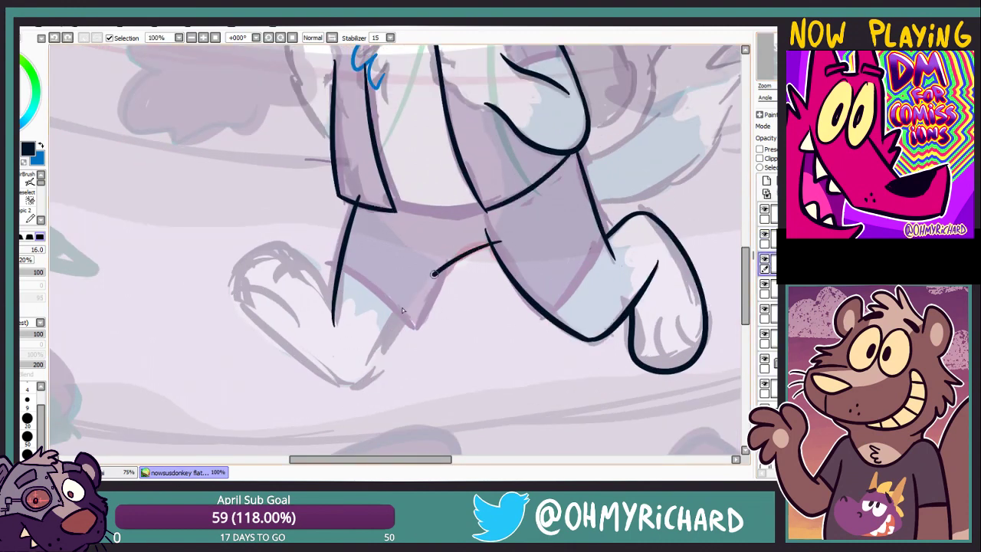
mouse_move(502, 245)
left_mouse_down()
mouse_move(375, 370)
mouse_move(353, 412)
left_mouse_up()
key("ctrl+z")
key("ctrl+y")
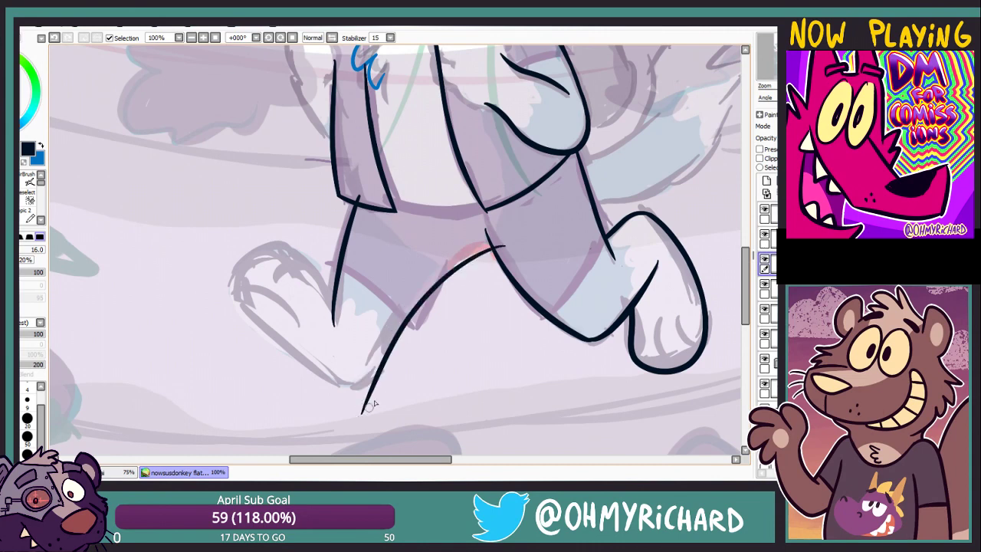
key("ctrl+z")
key("ctrl+y")
key("ctrl+z")
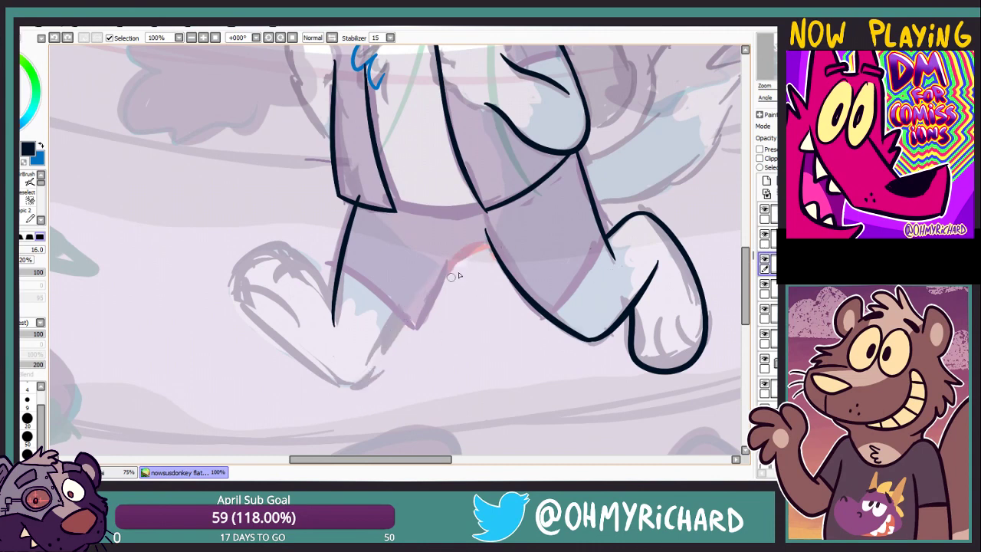
key("ctrl+y")
key("ctrl+z")
key("ctrl+y")
key("ctrl+z")
key("ctrl+y")
key("ctrl+z")
key("ctrl+y")
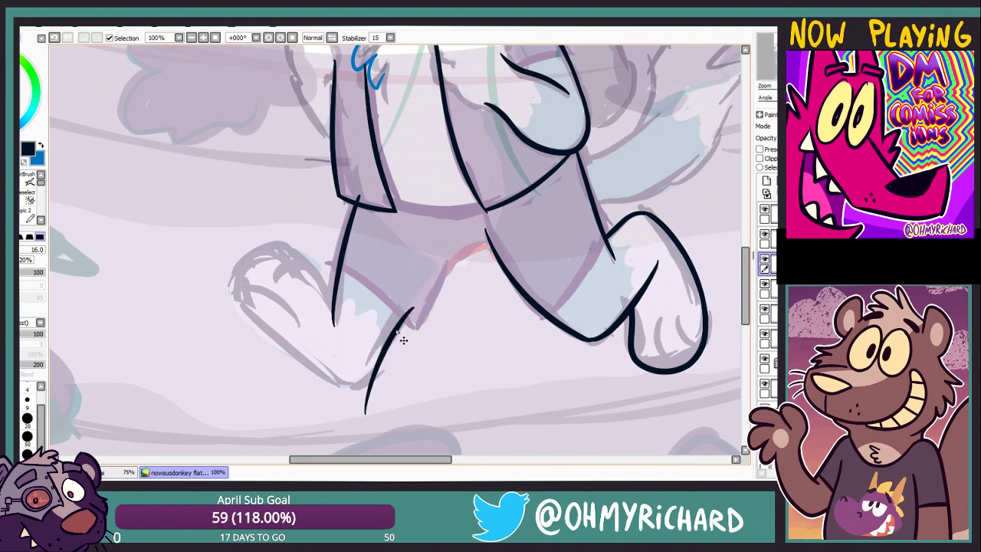
key("ctrl+z")
key("ctrl+y")
mouse_move(438, 276)
left_mouse_down()
mouse_move(474, 247)
mouse_move(497, 245)
left_mouse_up()
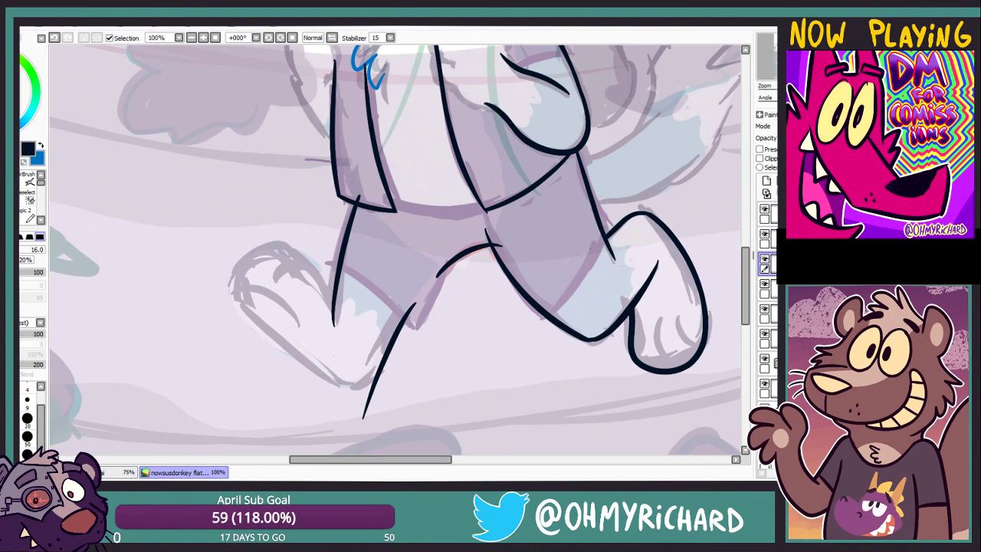
Ink the upper curve of the far foot from the ankle over to the toe tip, redoing the stroke
scroll(399, 249, "down", 2)
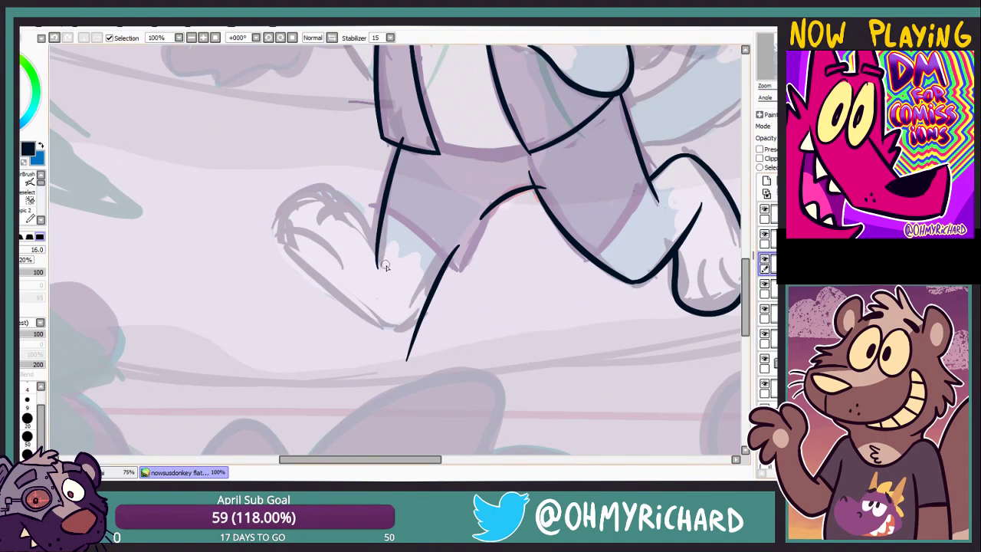
left_click_drag(306, 191, 375, 246)
key("ctrl+z")
left_click_drag(276, 188, 375, 249)
key("ctrl+z")
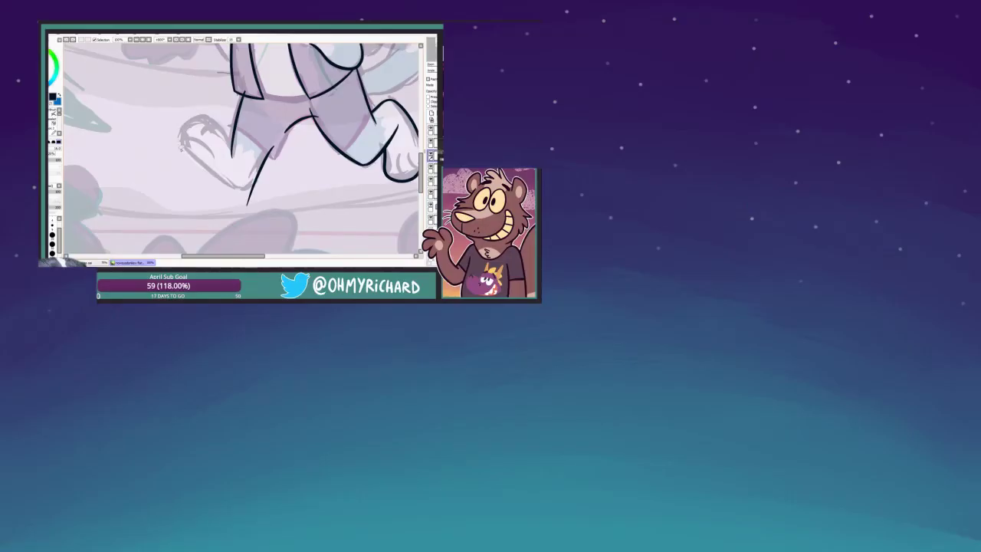
mouse_move(197, 118)
left_mouse_down()
mouse_move(233, 150)
mouse_move(181, 155)
left_mouse_up()
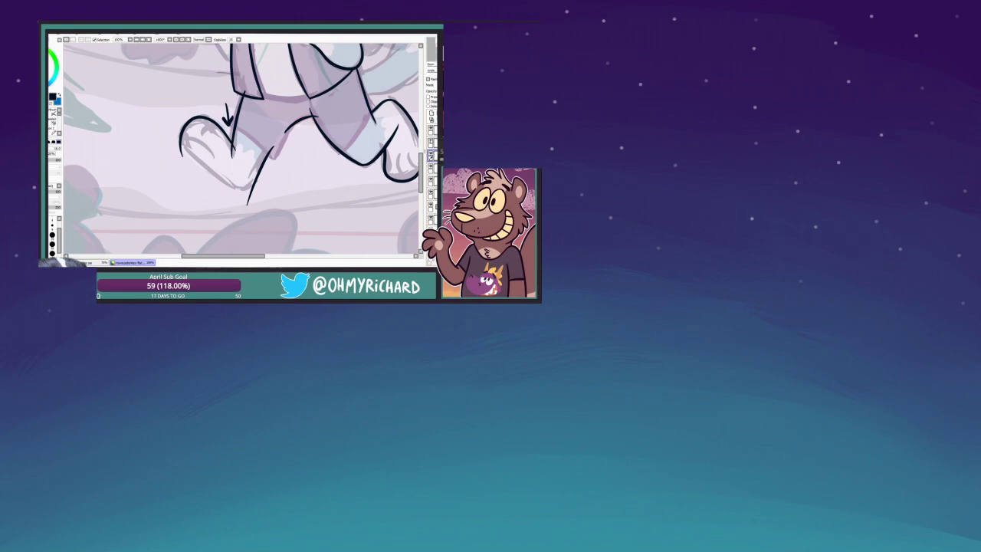
Ink the far foot's sole from the toes to the heel on a separate layer and check the whole figure
left_click_drag(180, 136, 244, 187)
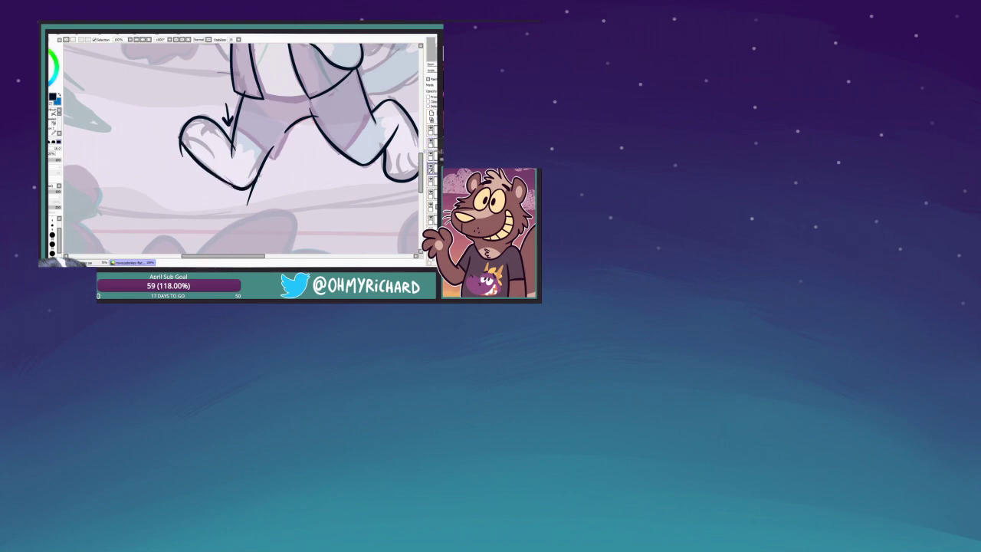
key("minus")
scroll(352, 90, "down", 2)
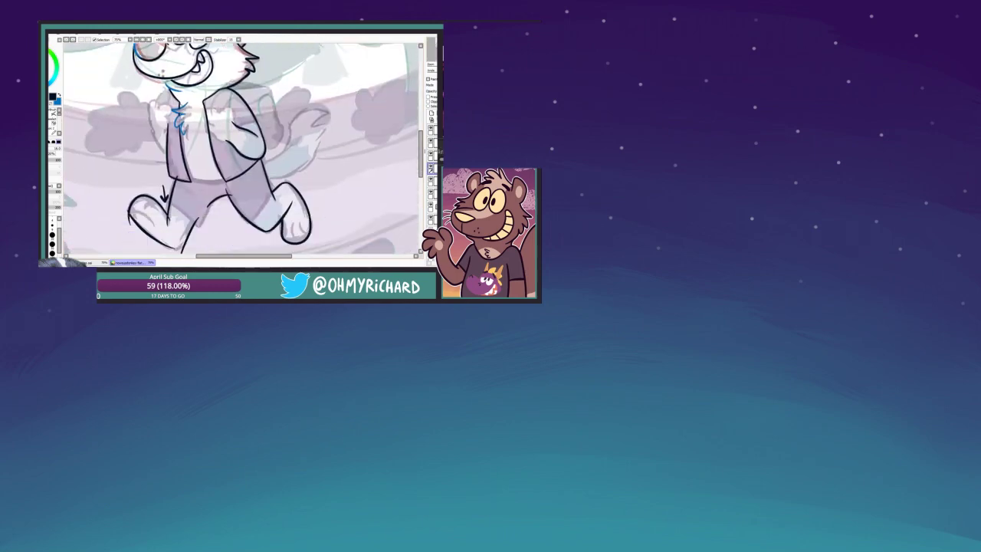